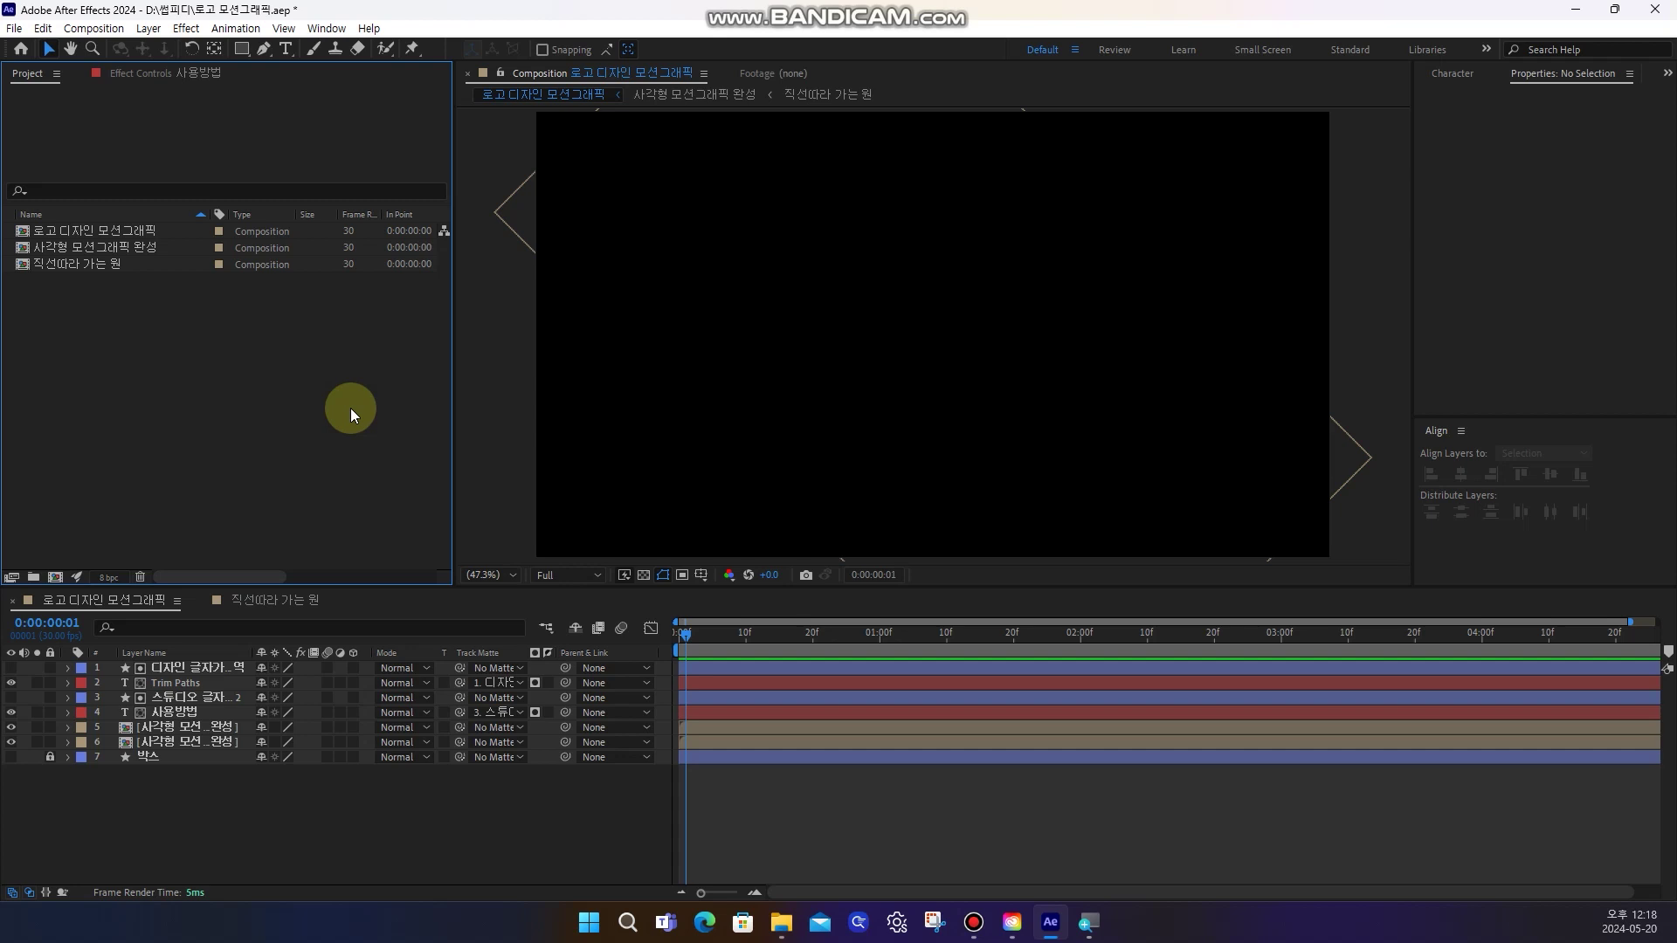
Preview the existing logo motion graphic composition and scrub back to its opening frames
key(space)
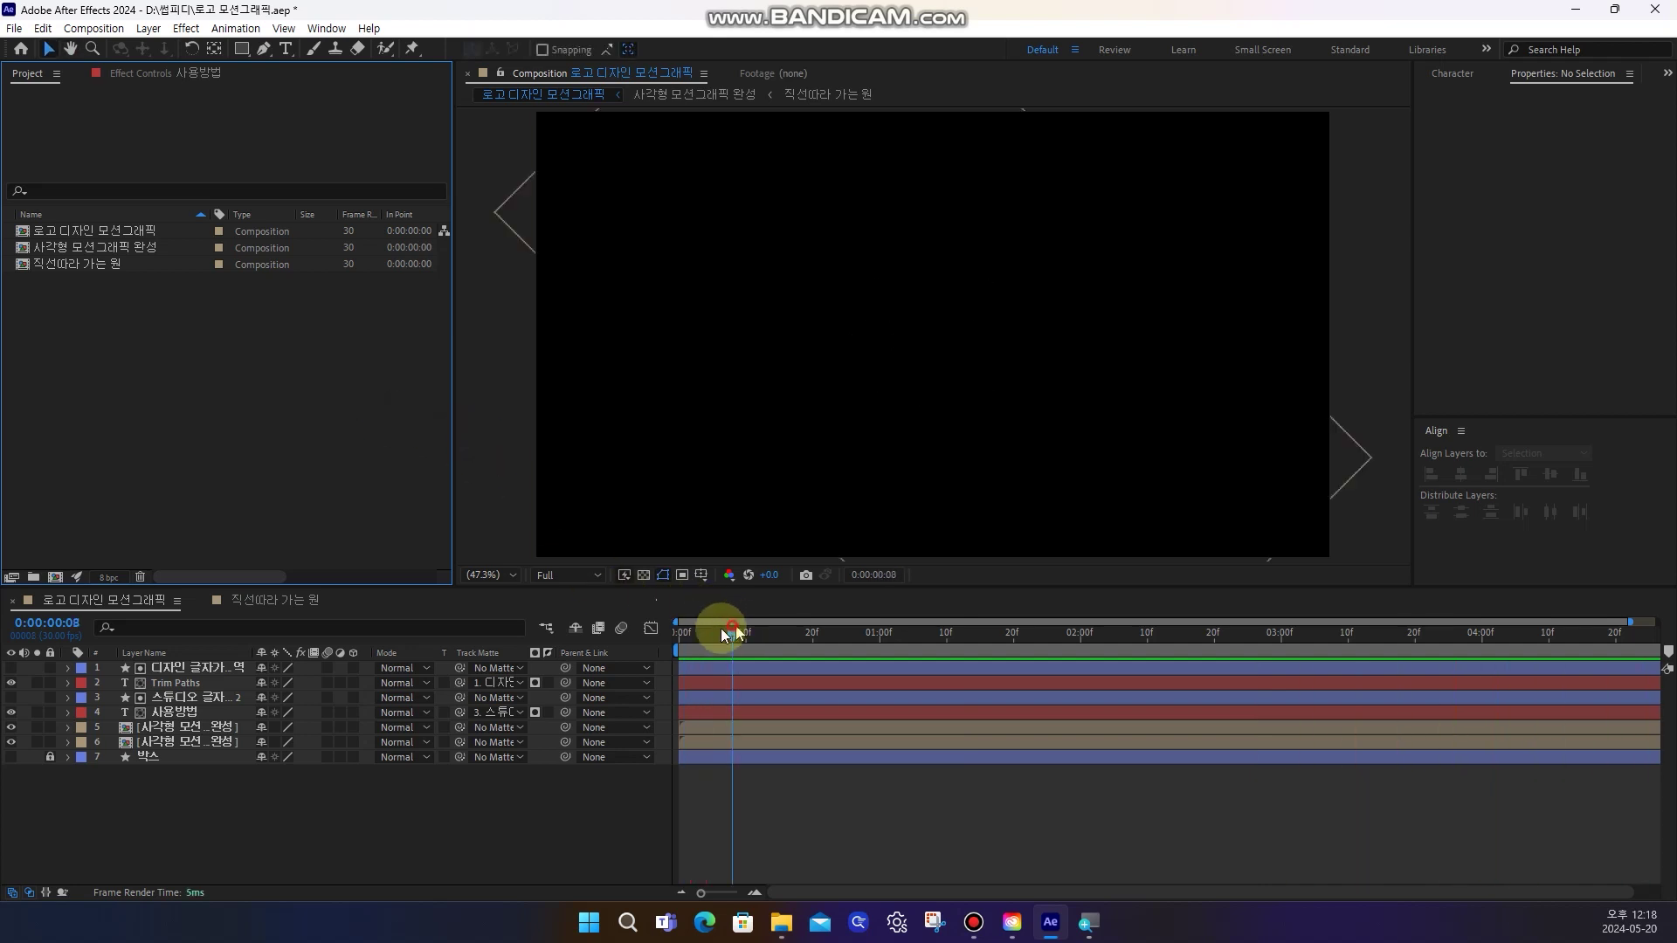
click(692, 631)
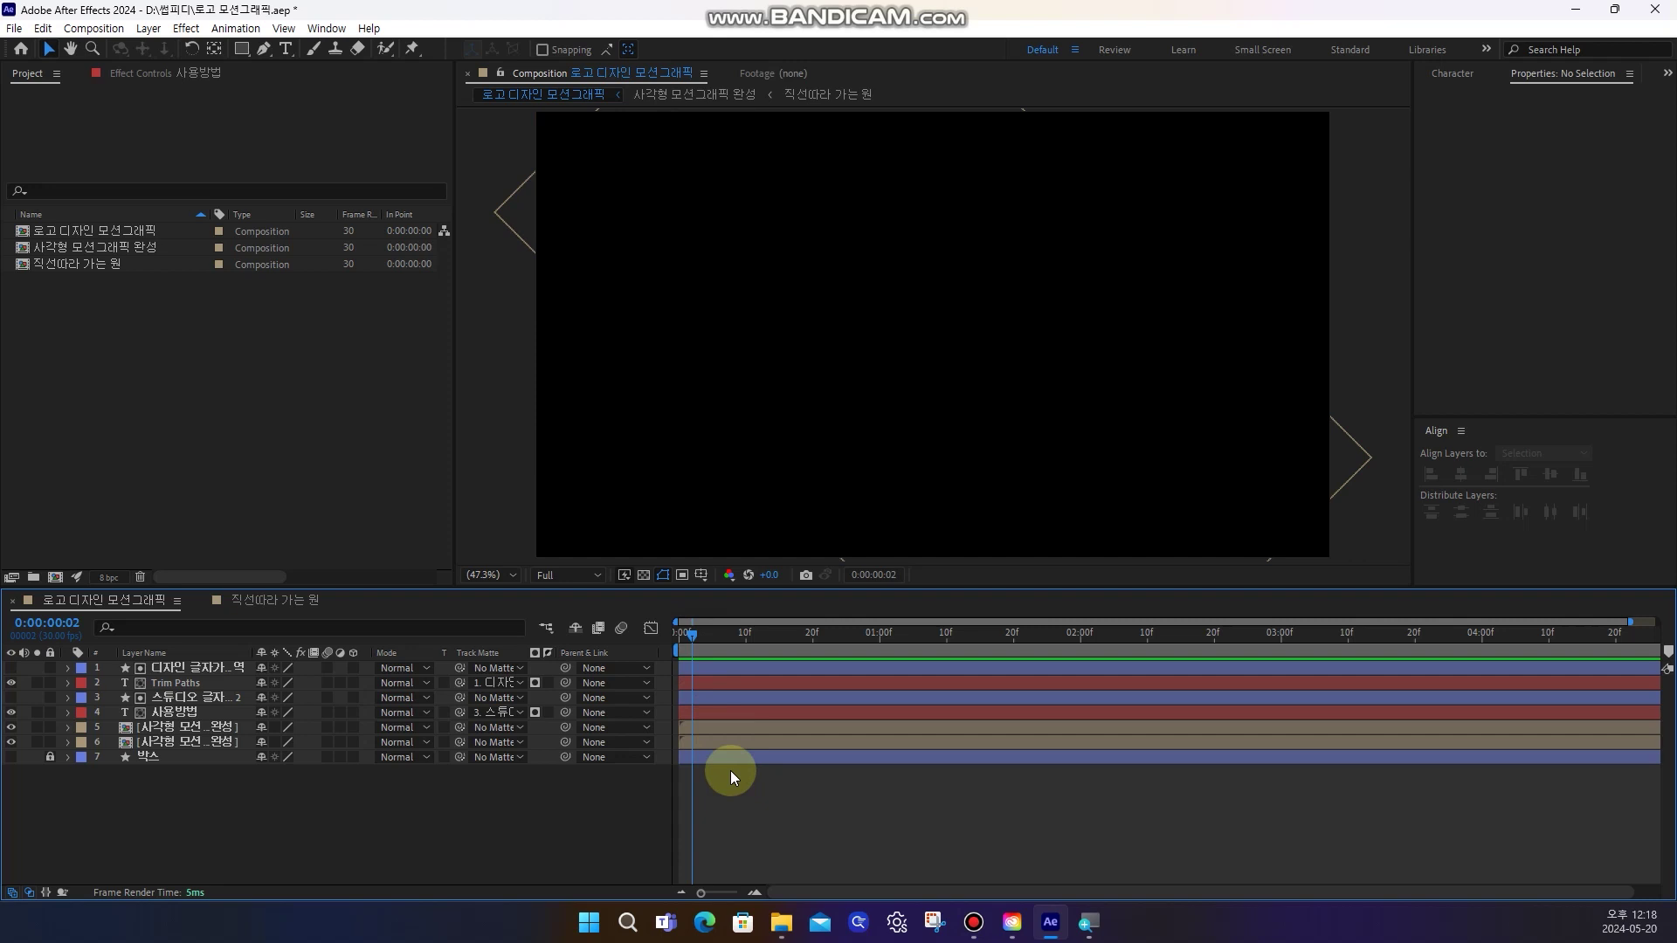
Close the open compositions and delete all three compositions from the project
drag(206, 468, 25, 611)
click(13, 602)
click(73, 470)
drag(135, 405, 66, 221)
key(Delete)
click(917, 483)
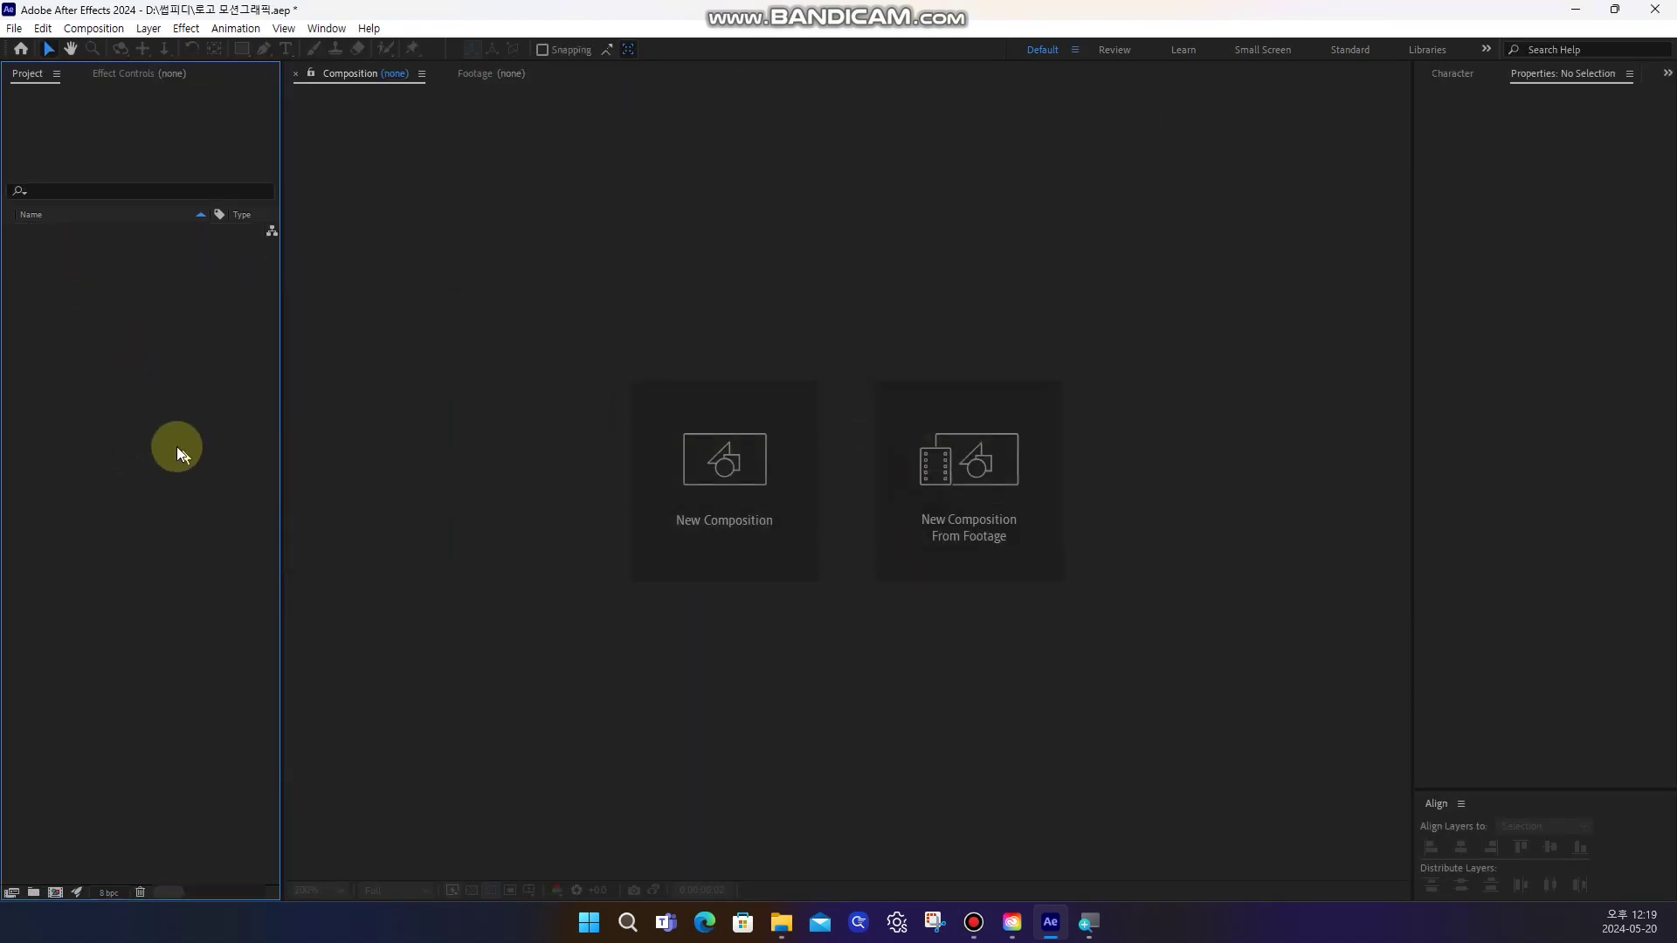
Create a 1920x1080, 30 fps composition named 트림패트를 활용한 모션그래픽 with a duration of 0:00:05:00
click(759, 496)
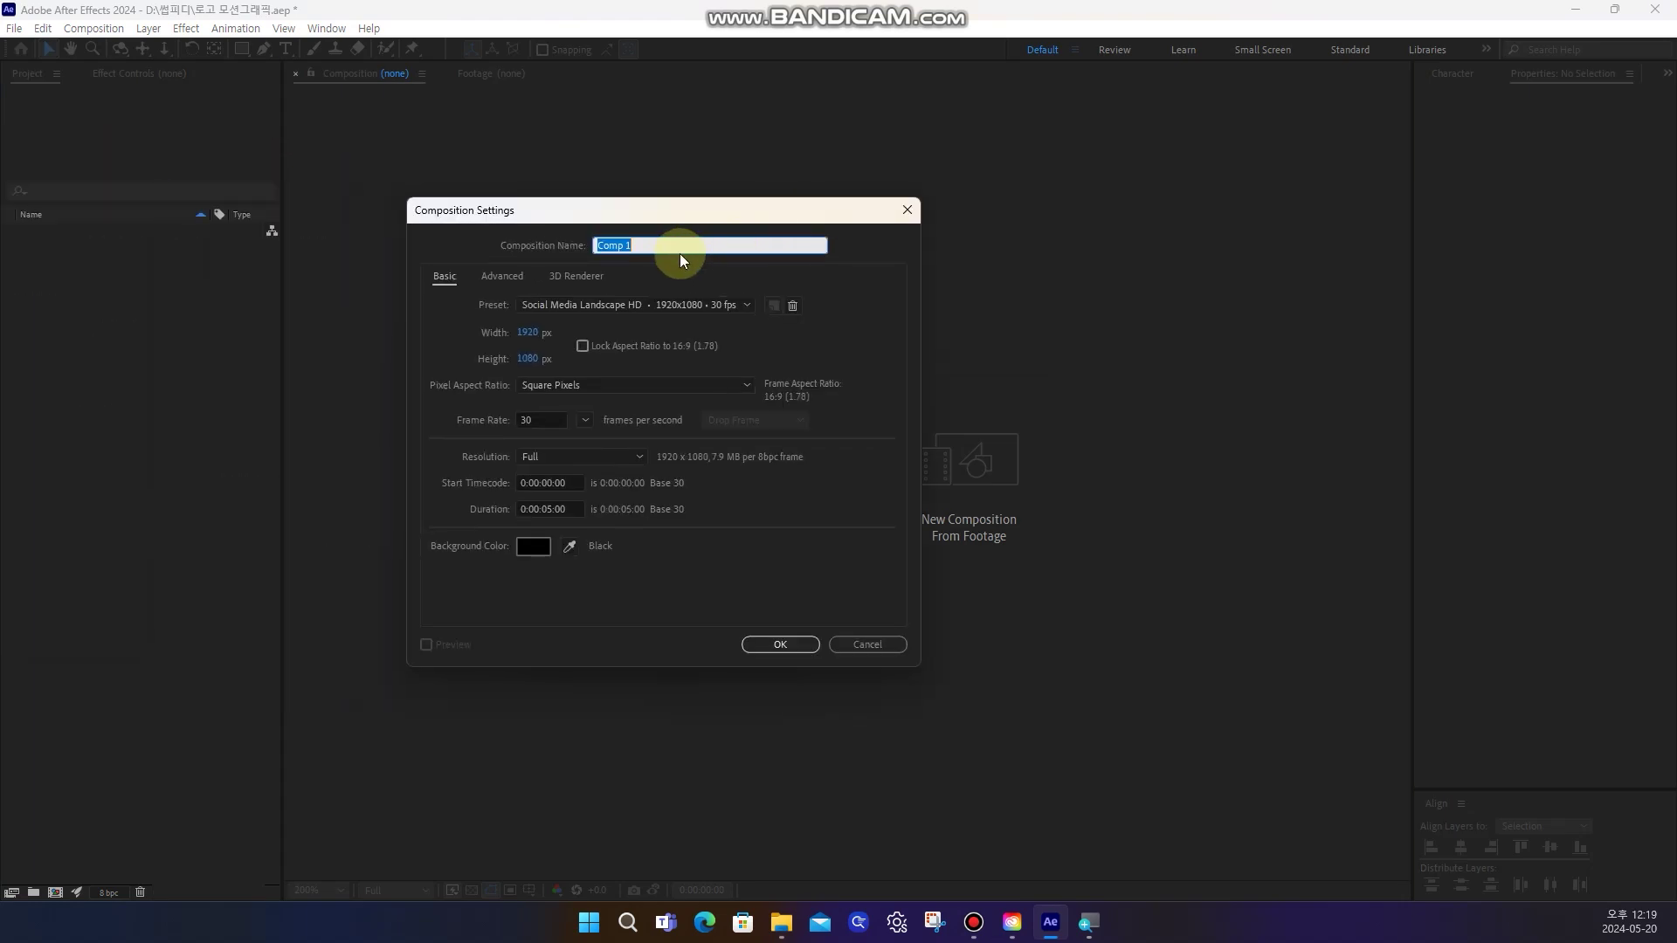
text(xkdl)
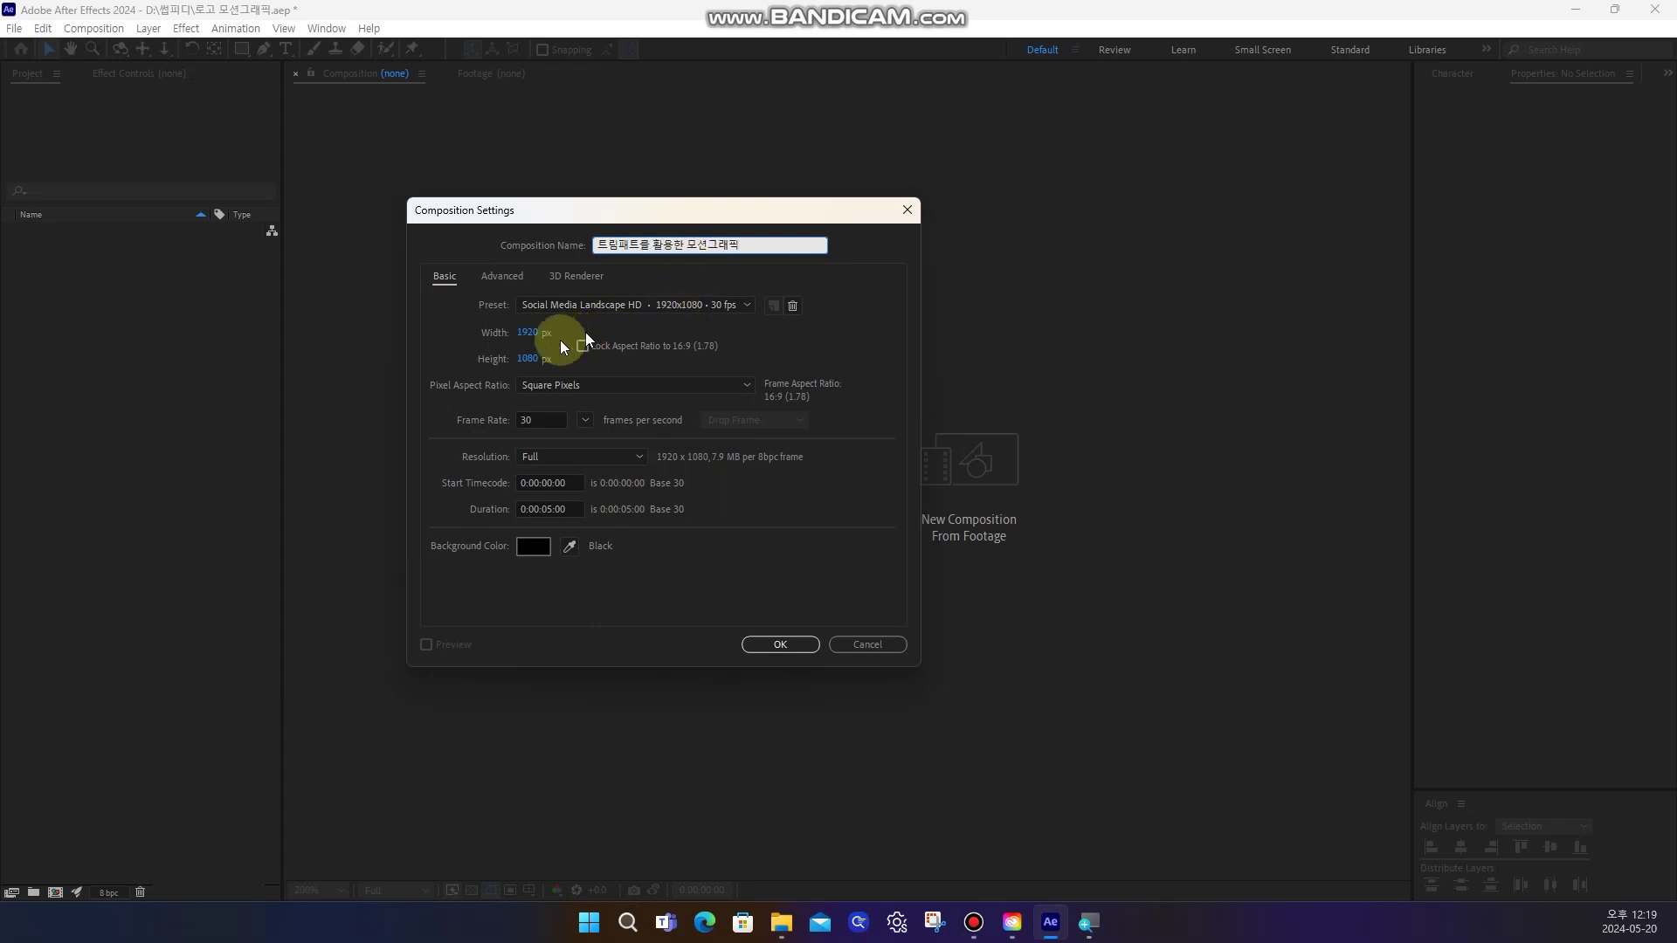
click(559, 509)
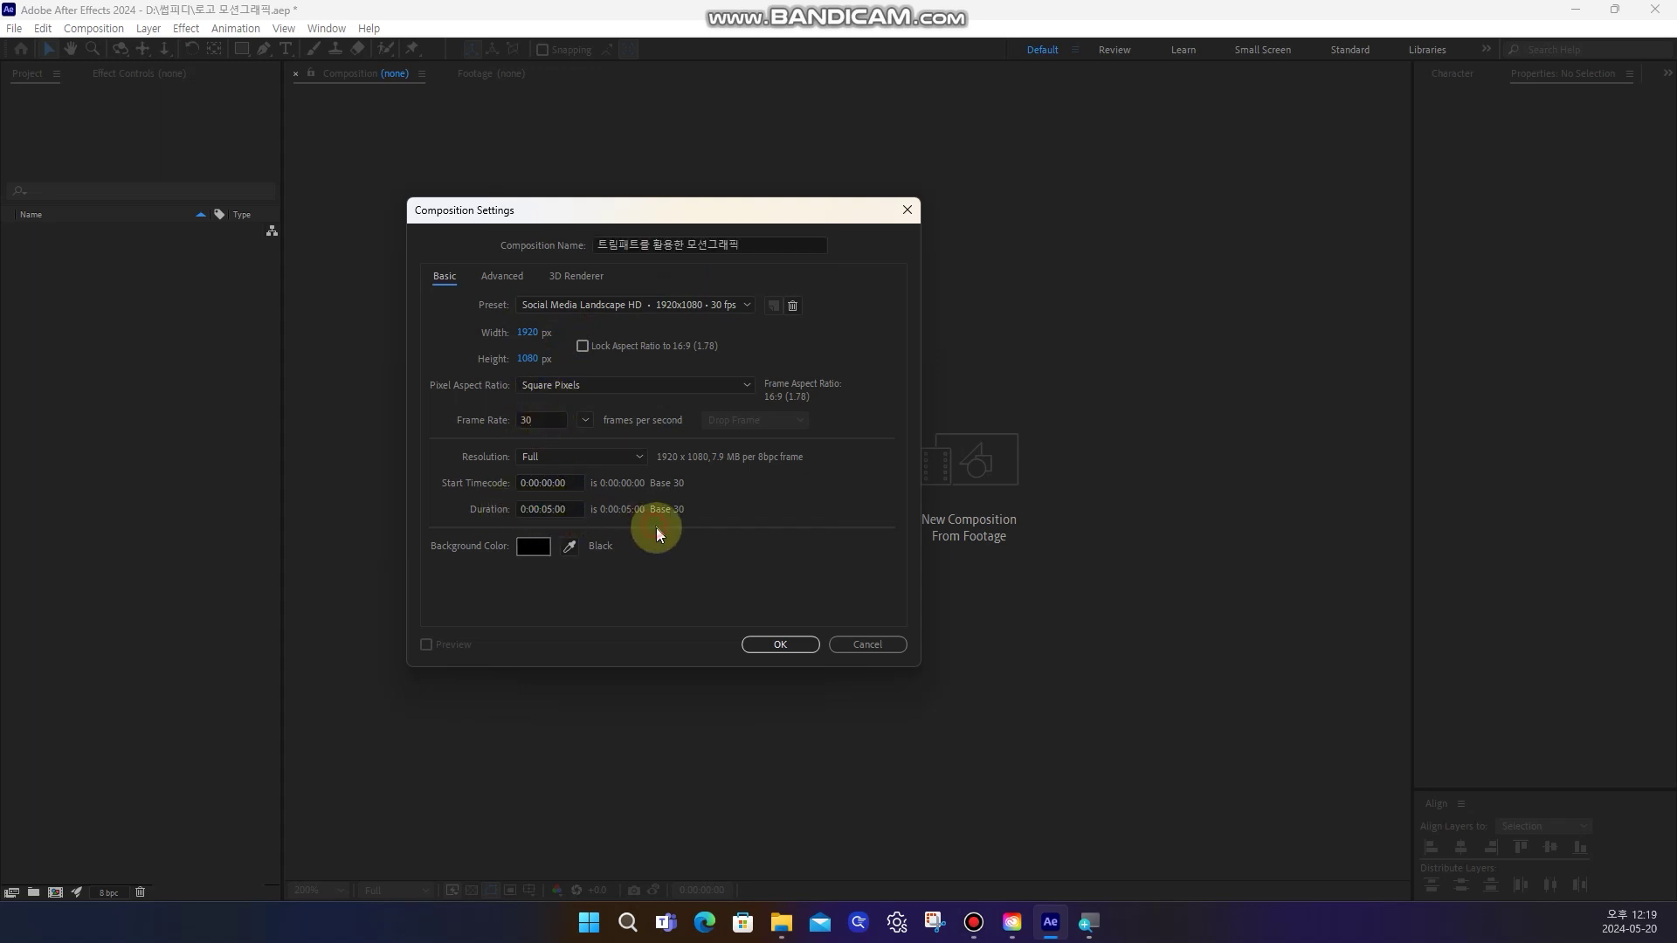
click(763, 641)
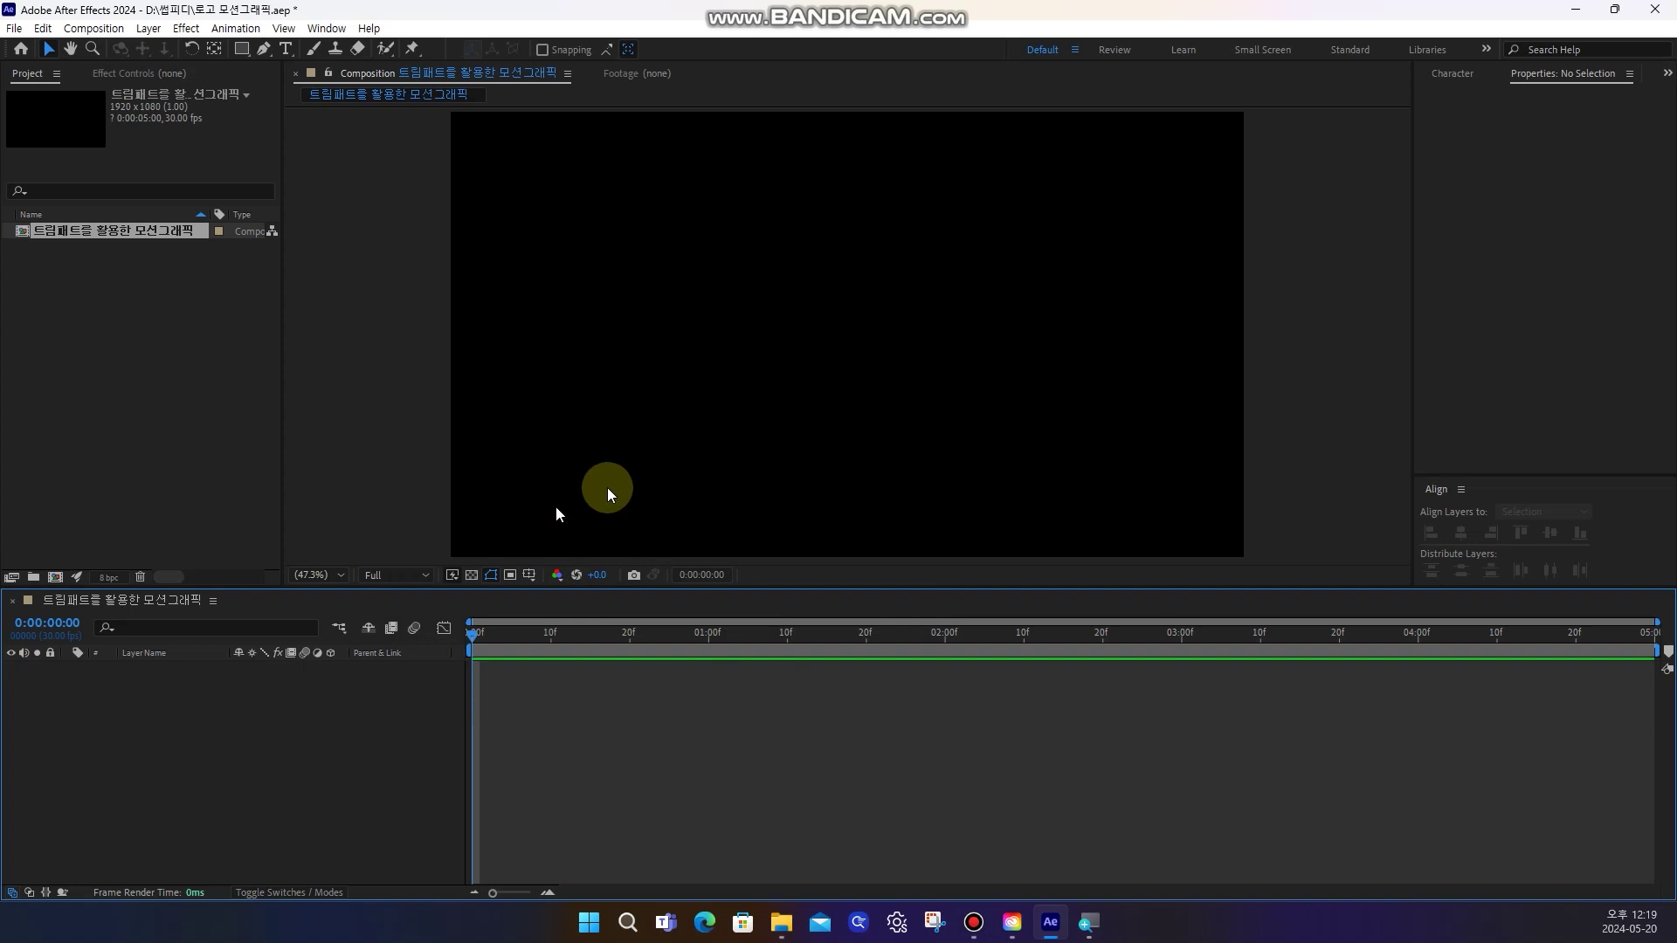
drag(1465, 476, 1465, 398)
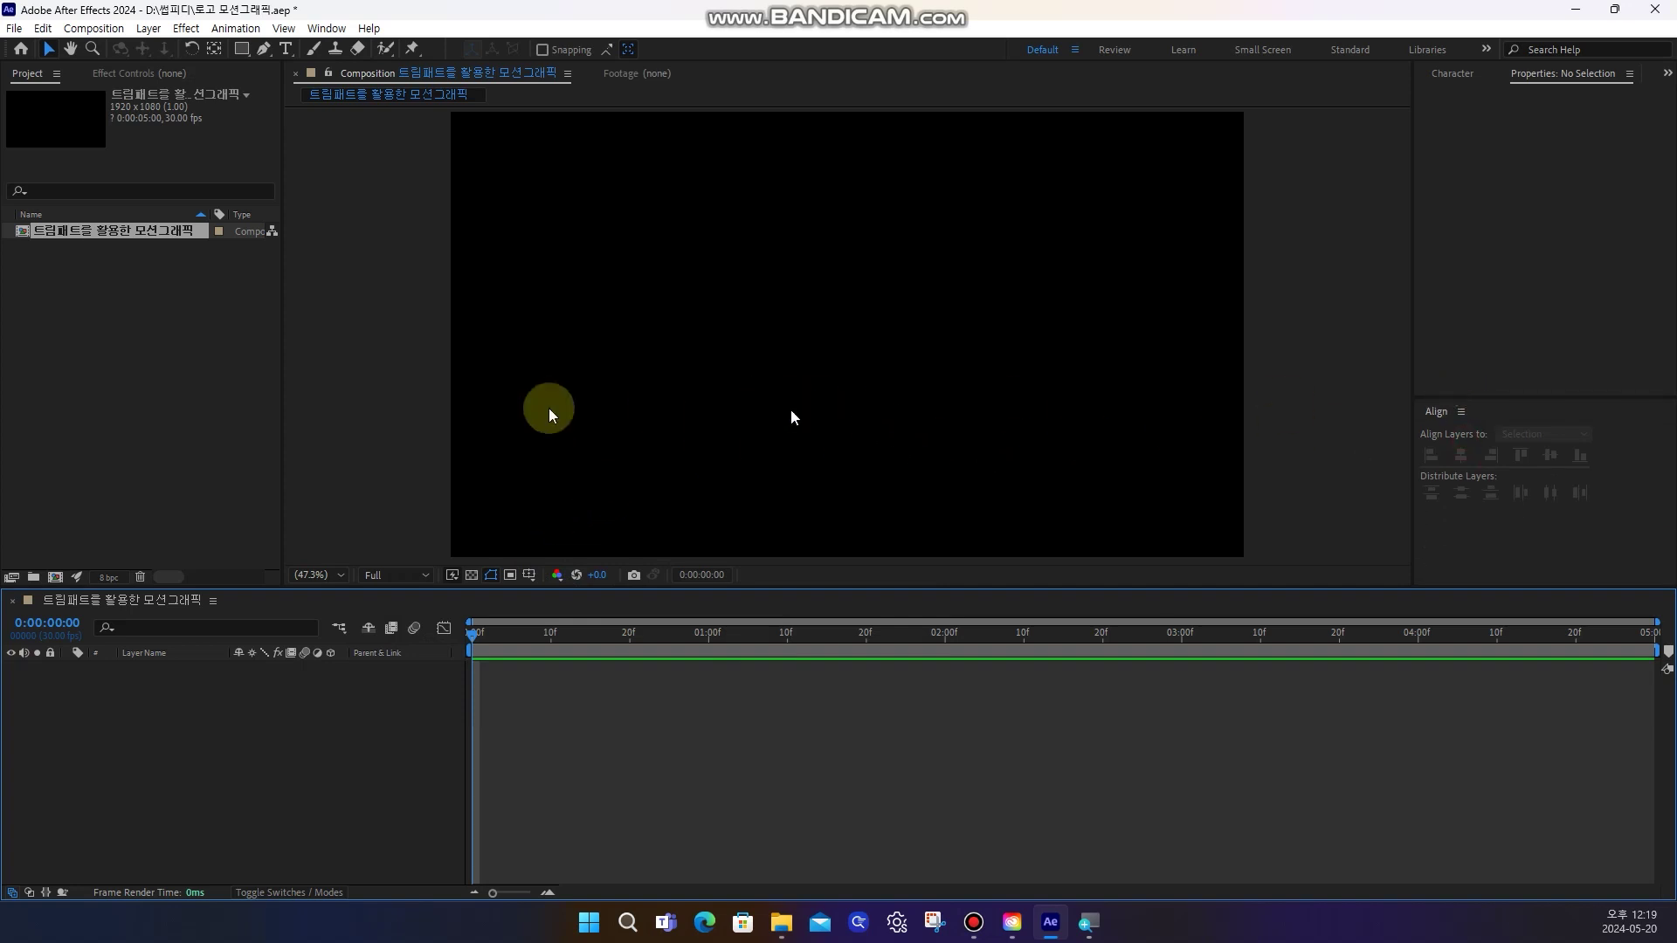
With nothing selected, choose the Rectangle tool and set its fill to None
click(201, 375)
click(364, 713)
drag(242, 49, 288, 53)
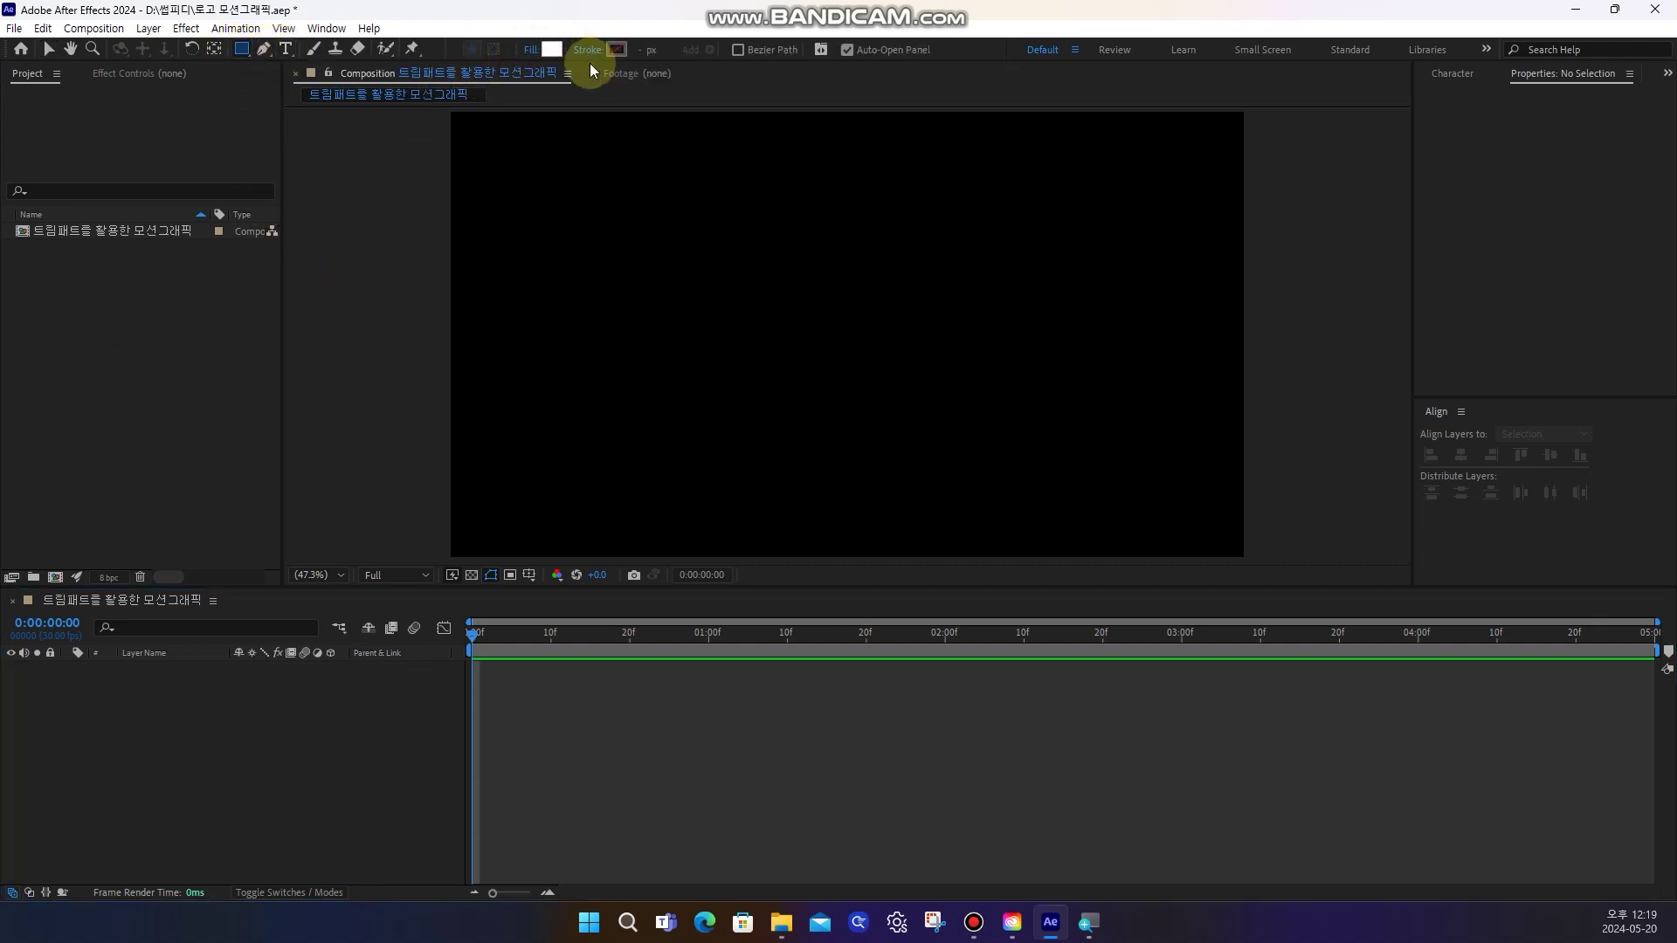
click(529, 50)
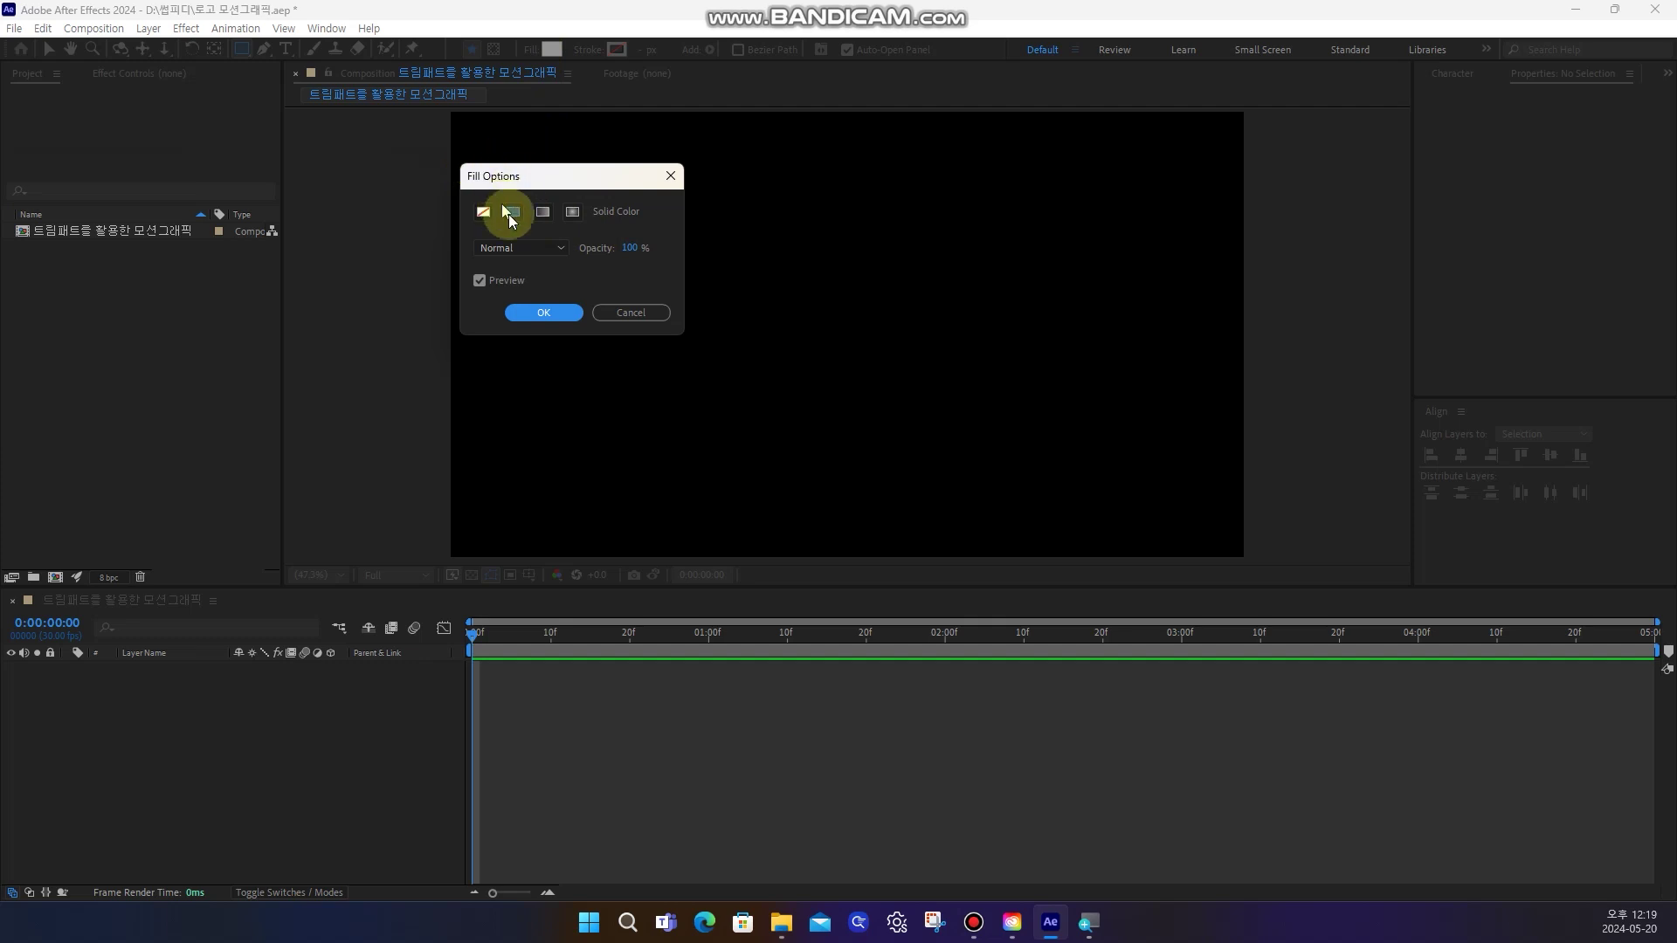
click(483, 211)
click(543, 313)
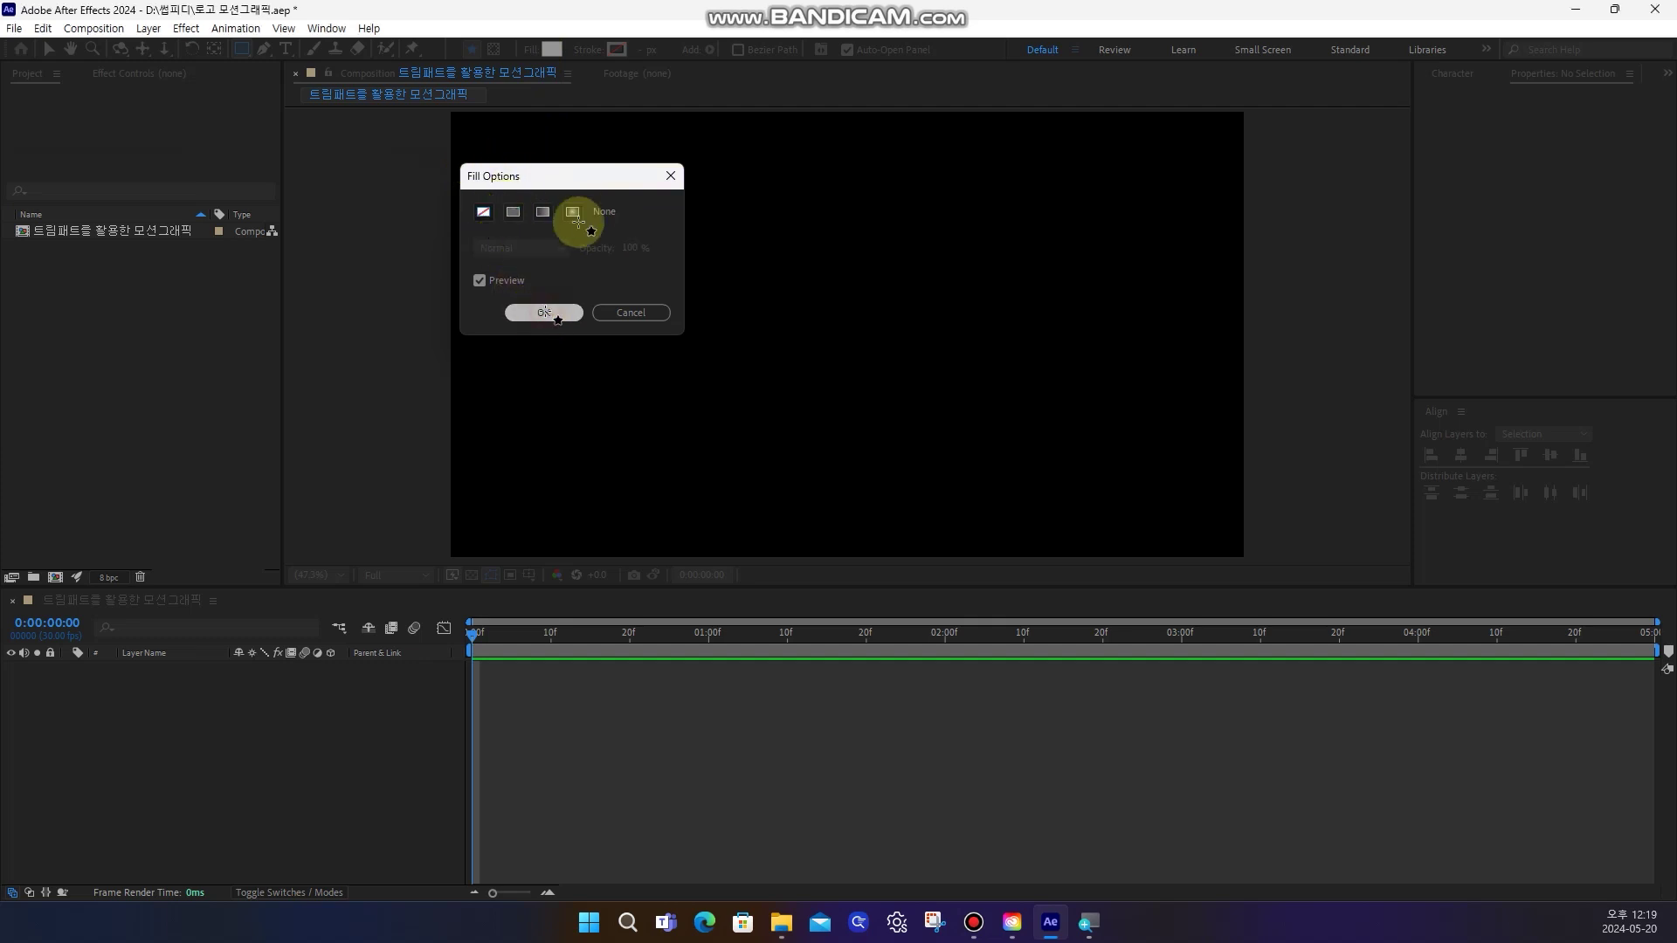
Set the rectangle's stroke to a solid color with a width of 2 px
click(587, 50)
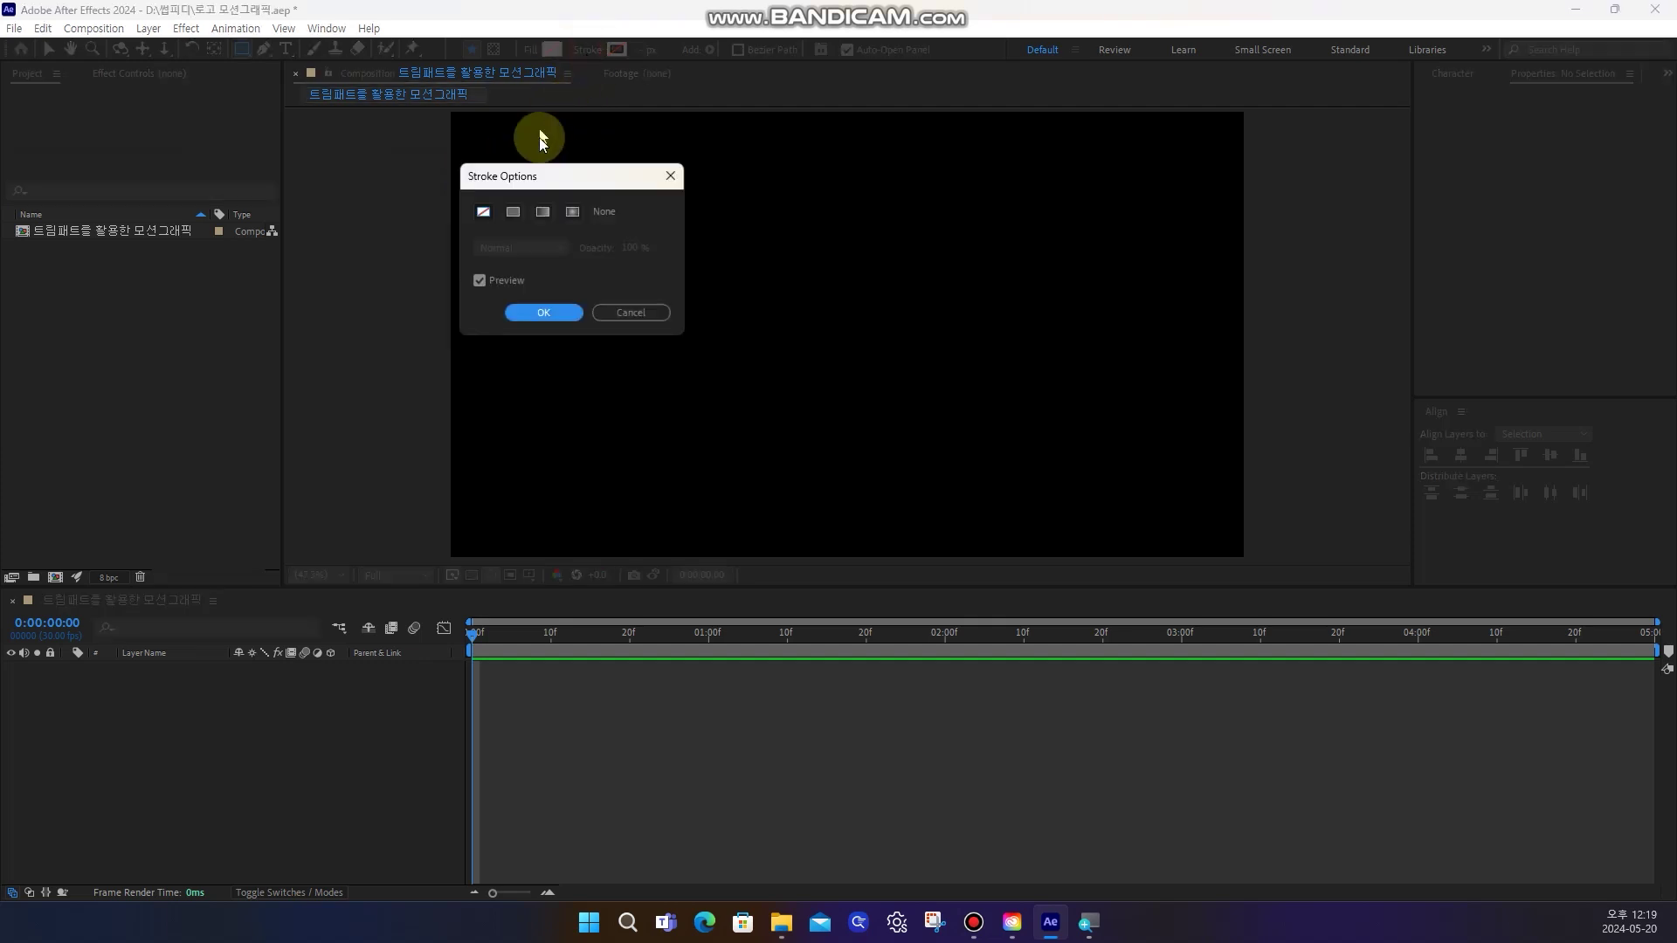
drag(541, 181, 586, 160)
click(559, 192)
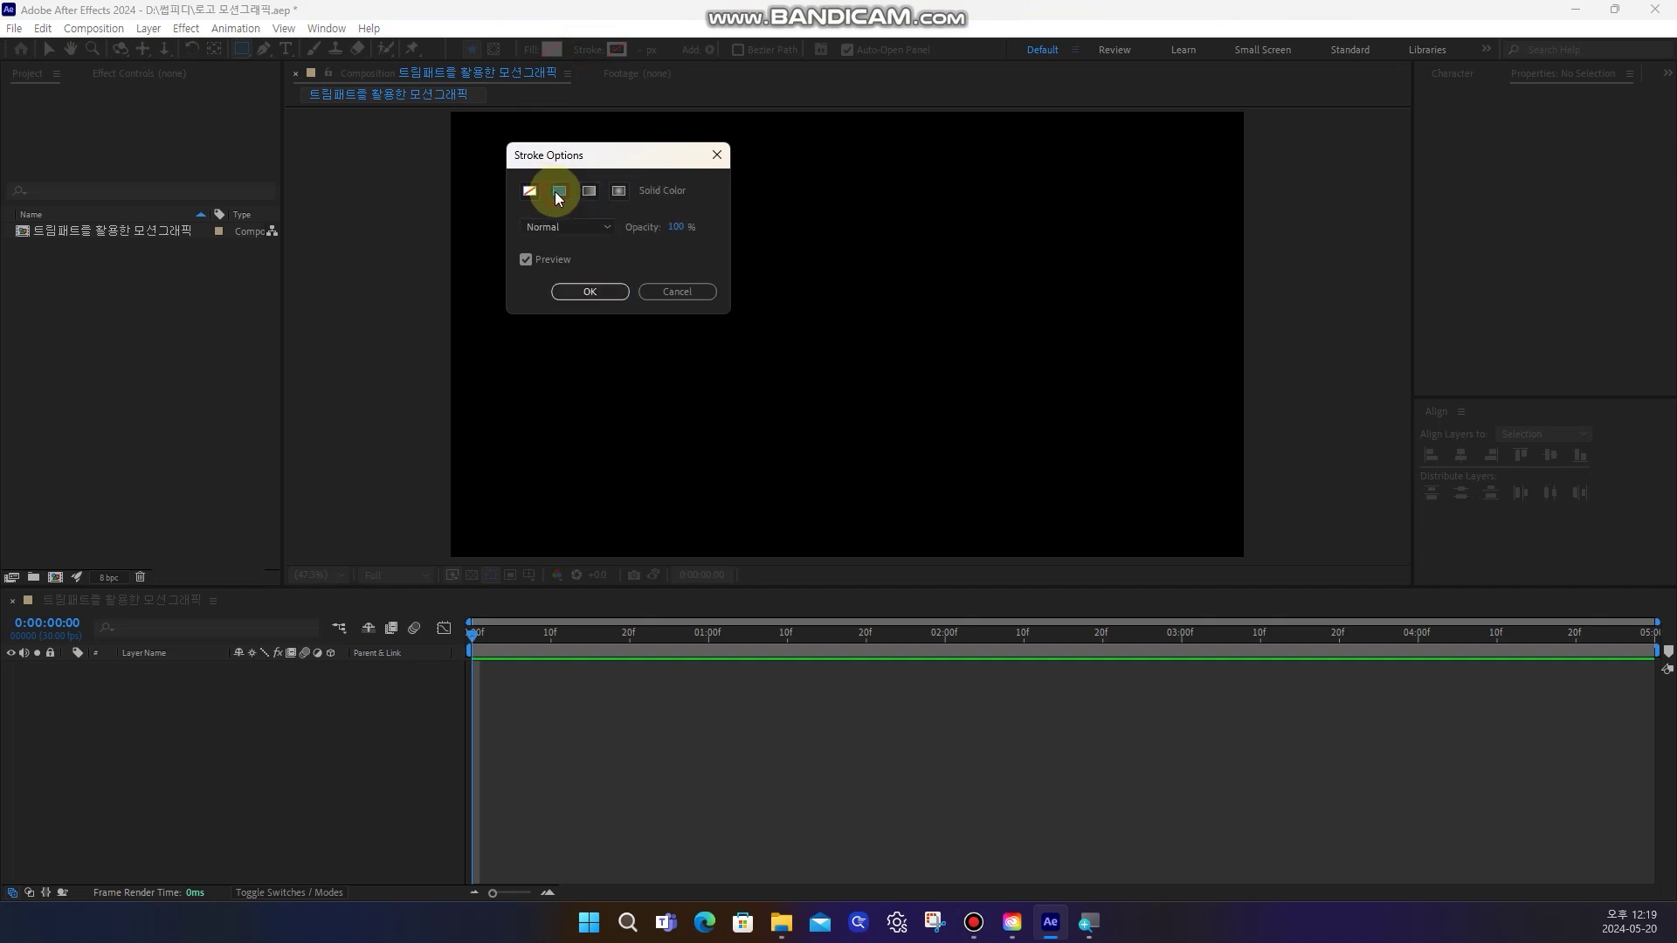
click(588, 291)
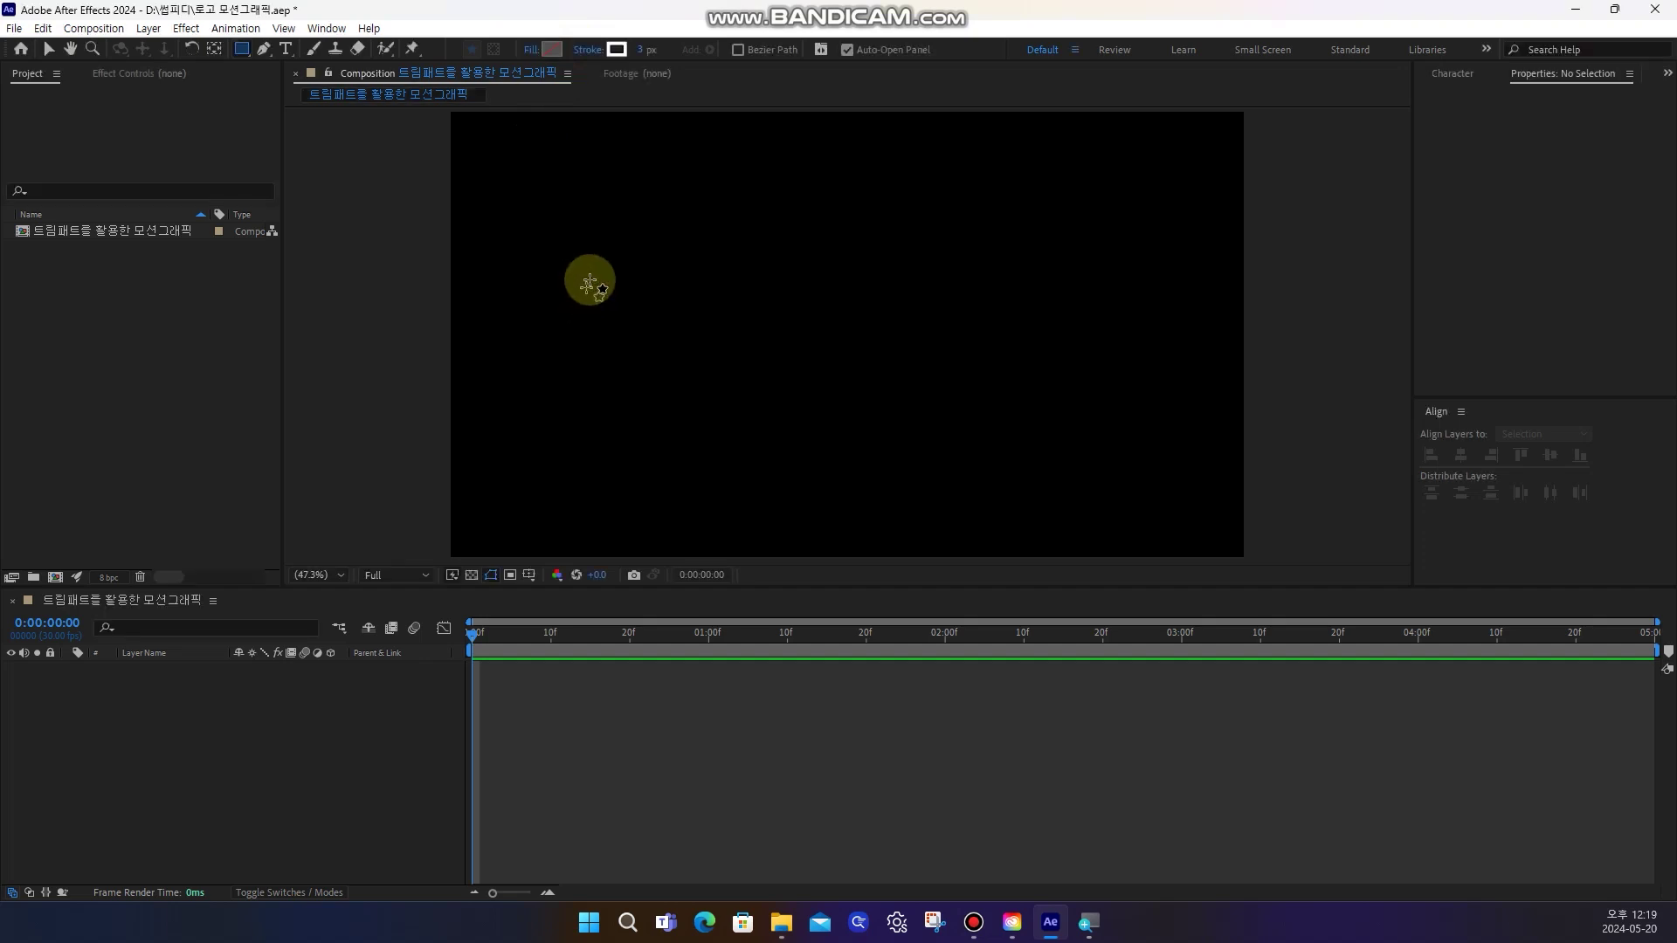
click(646, 50)
text(2)
key(Return)
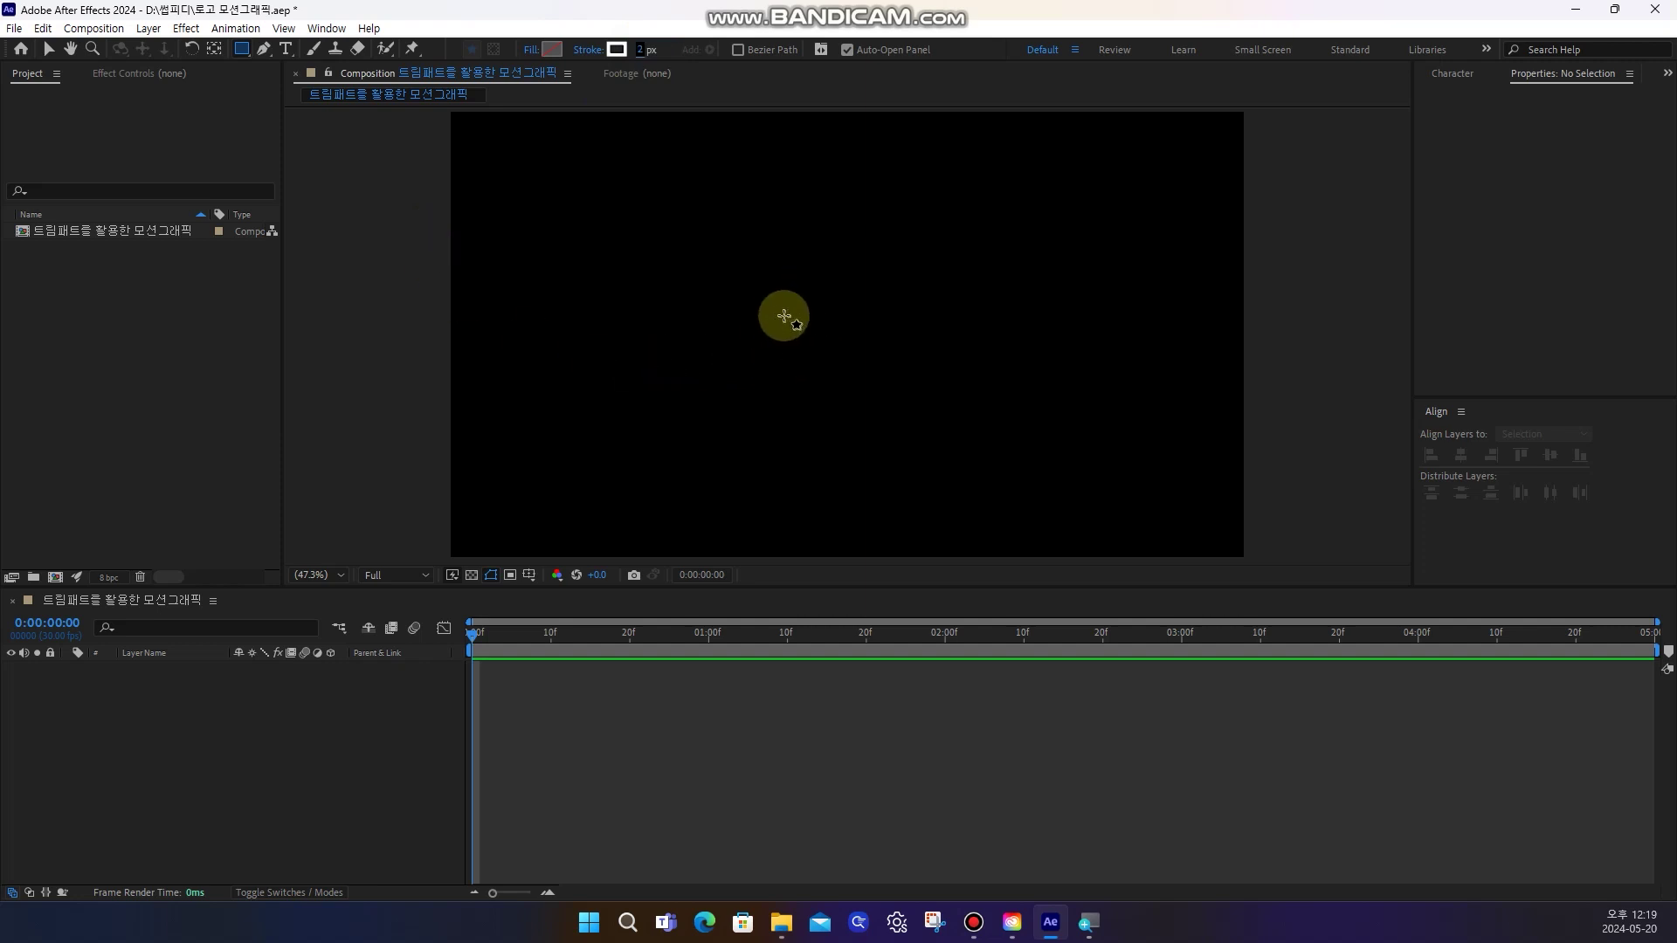
Draw a square outline near the center of the composition and rename its layer 박스 가이드 라인
drag(775, 285, 881, 391)
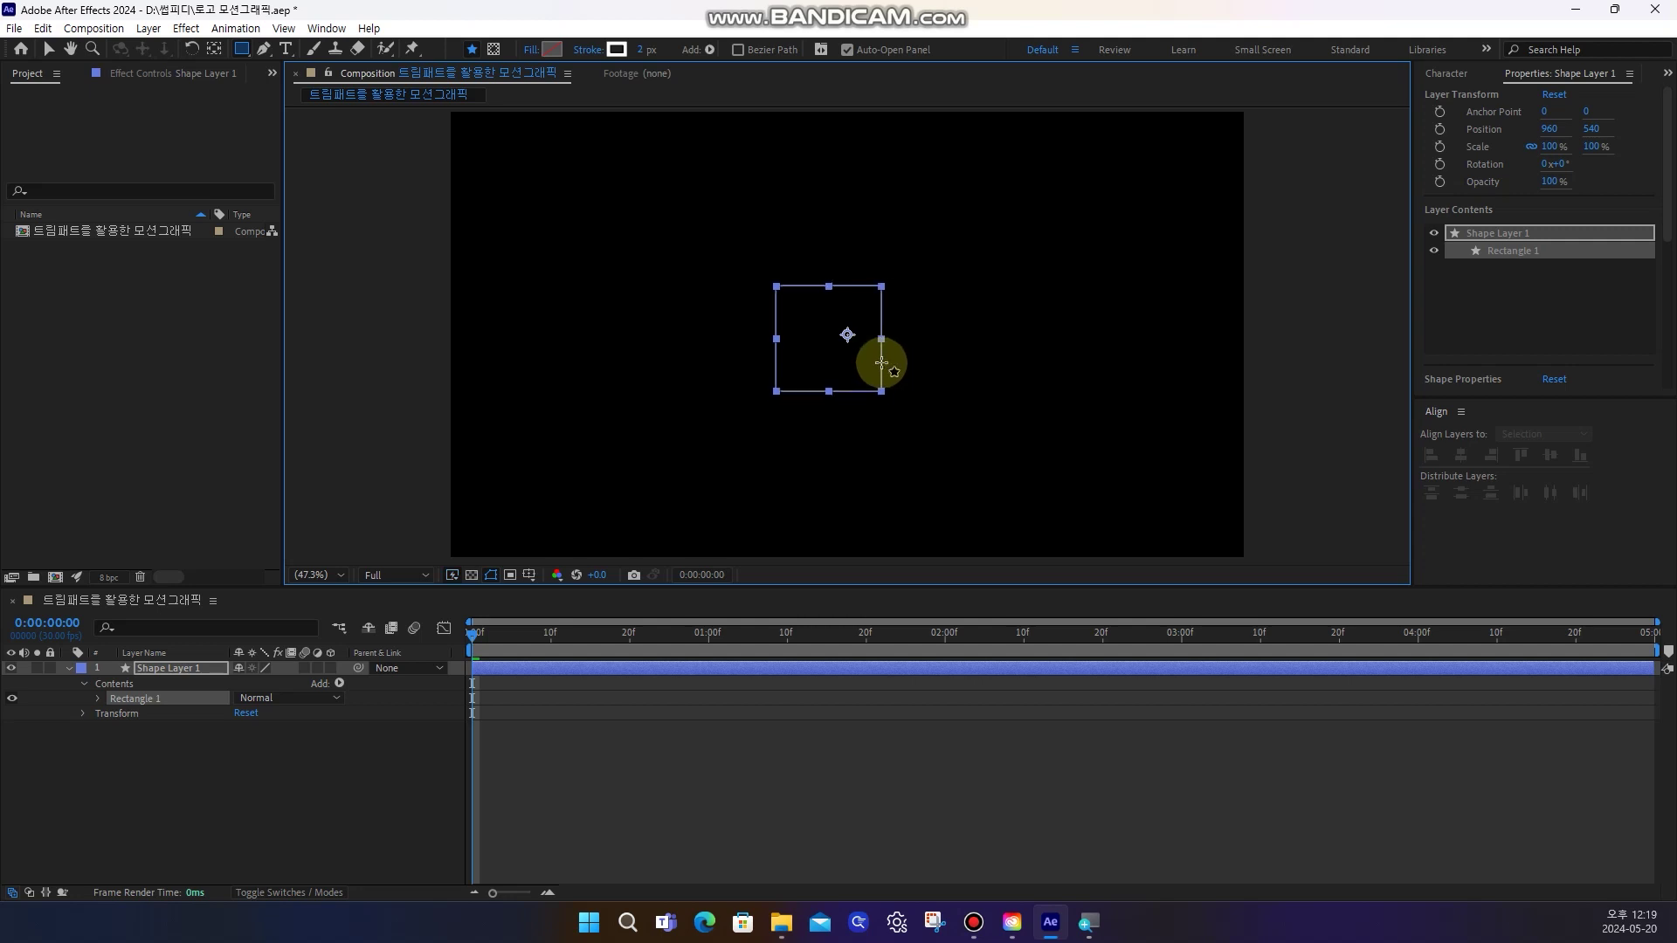
click(551, 782)
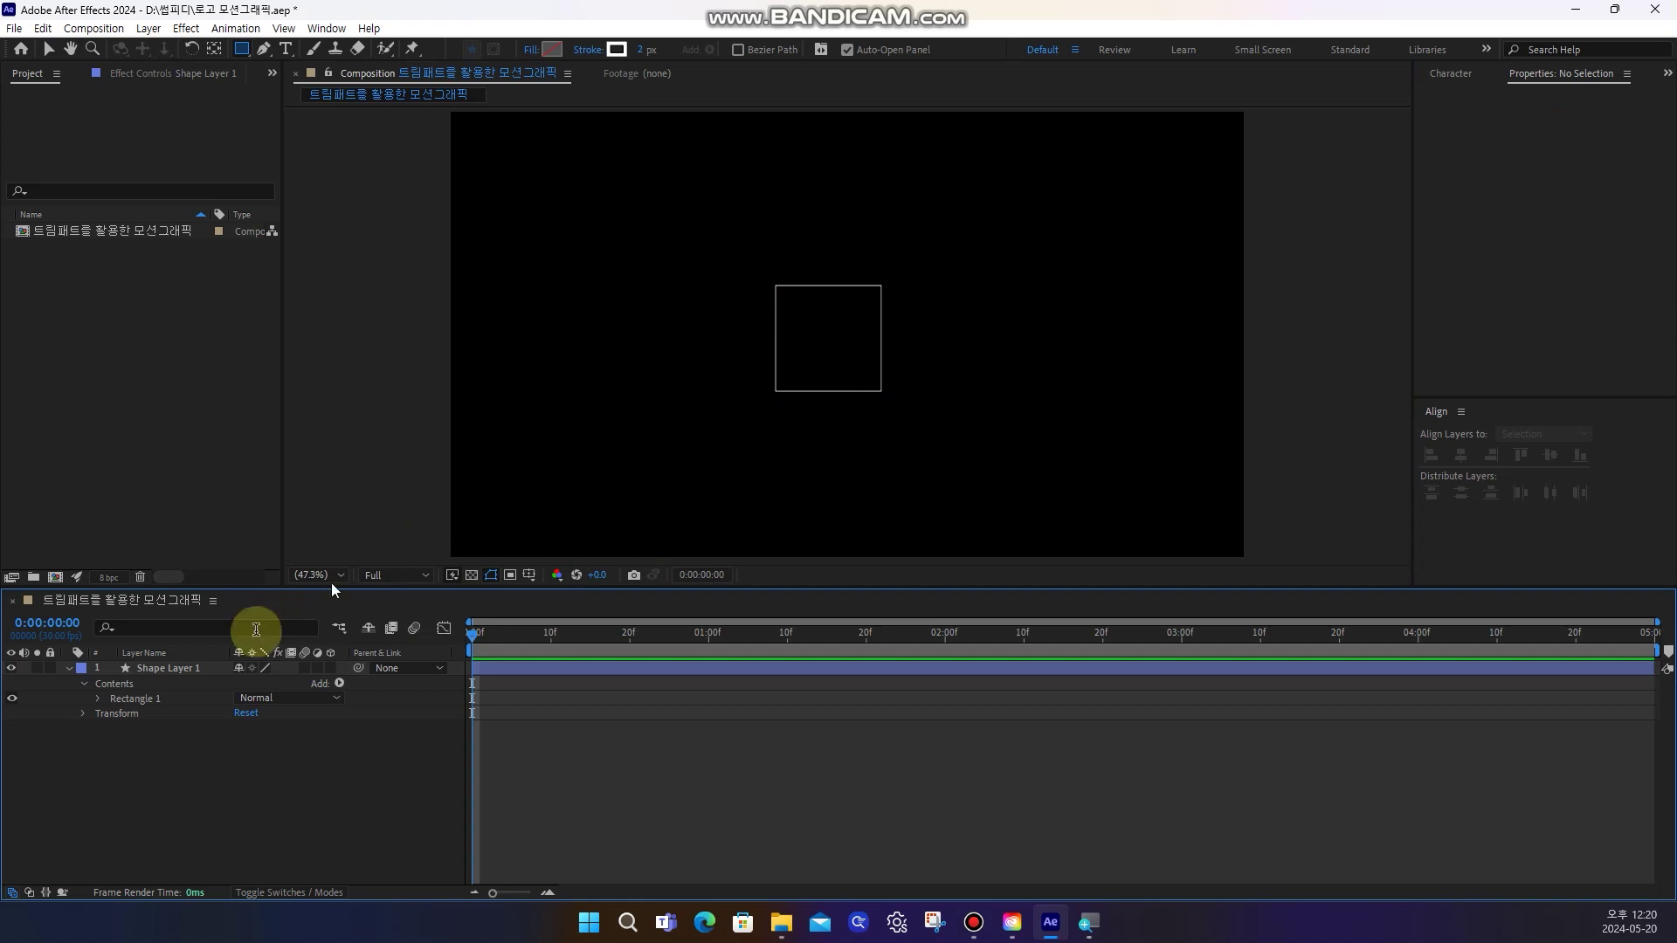
click(168, 667)
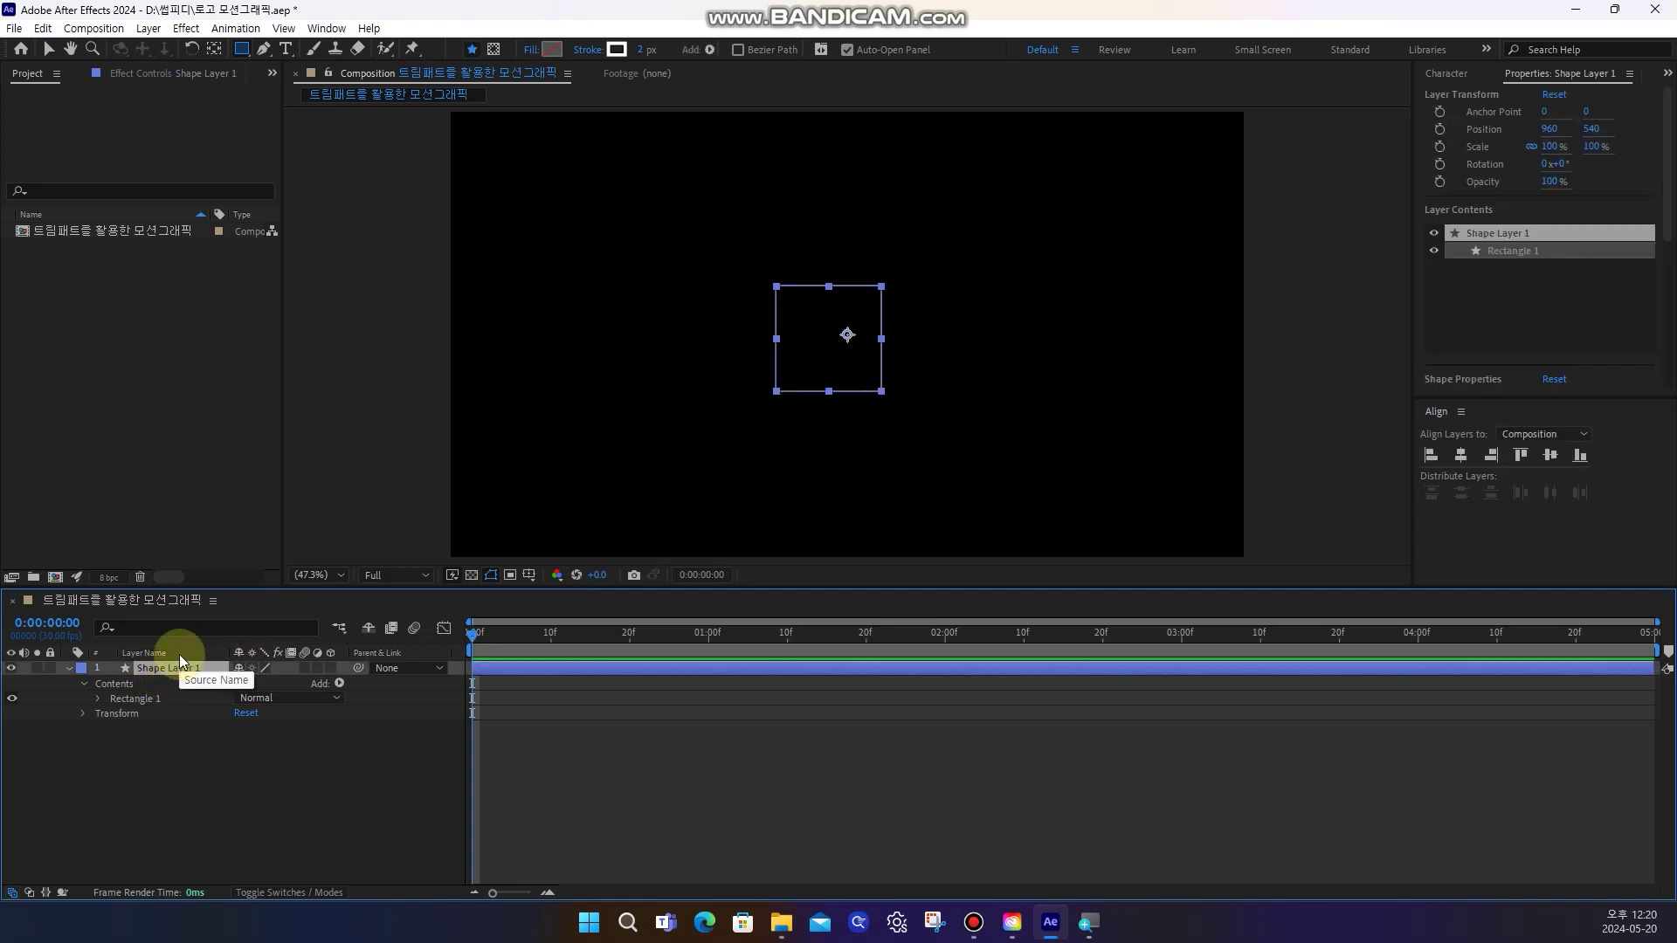
text(박스 가이드 라인)
key(Return)
click(216, 743)
Center the square by setting the position in Rectangle 1's transform to 0, 0, and collapse the layer
click(191, 669)
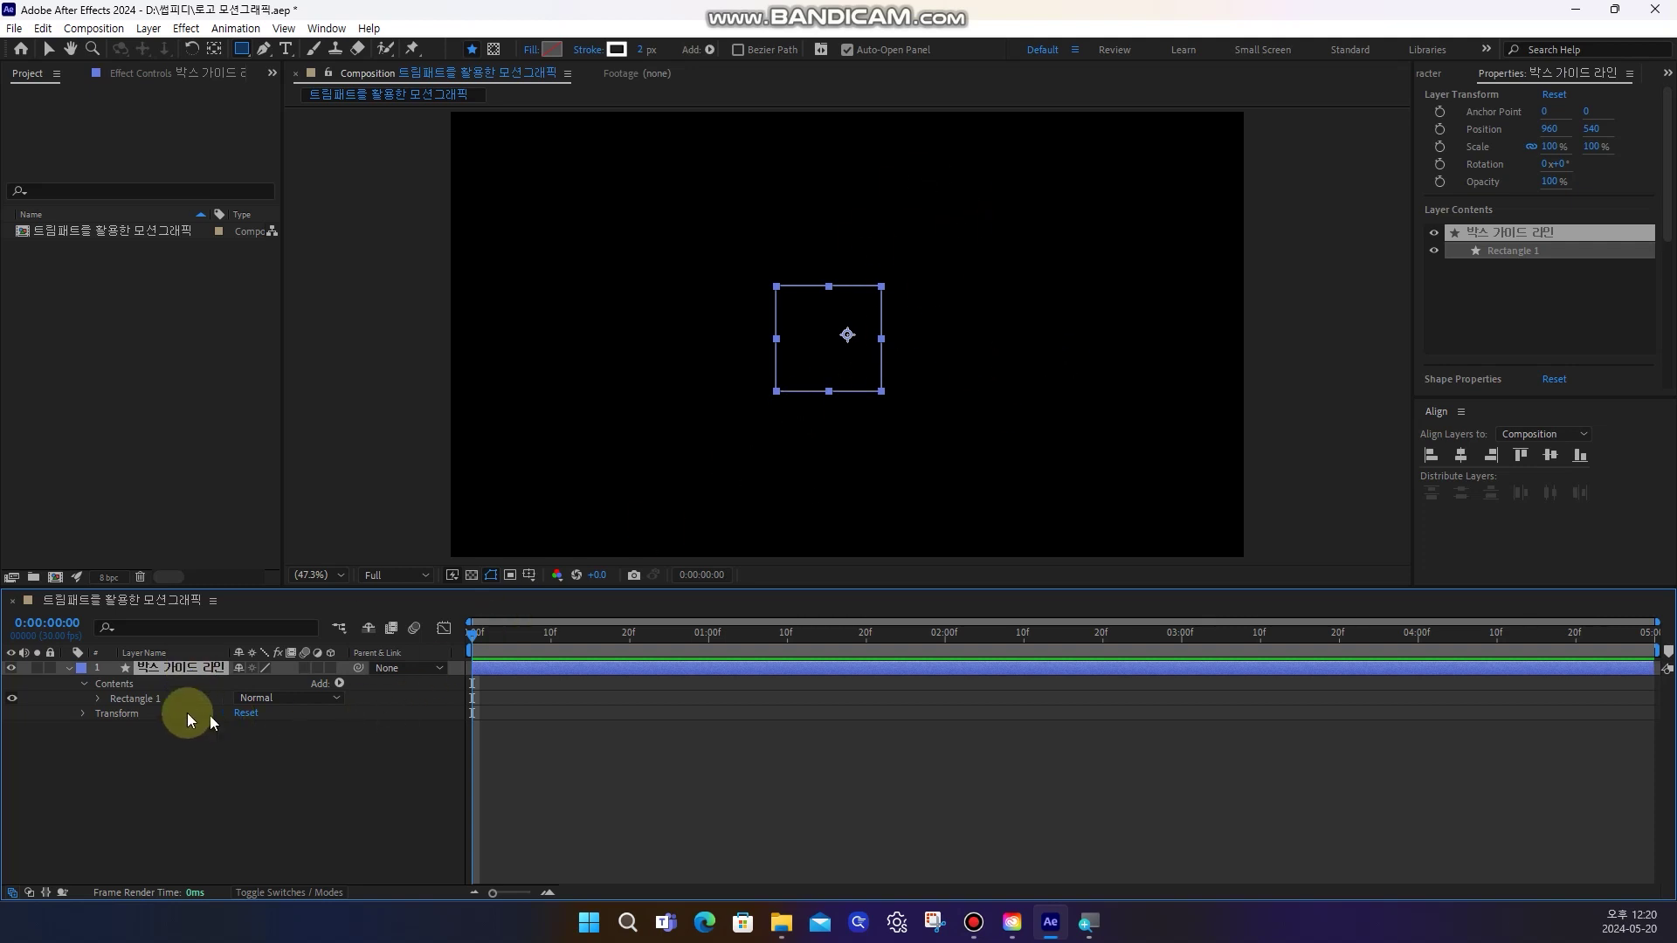
click(123, 685)
click(108, 699)
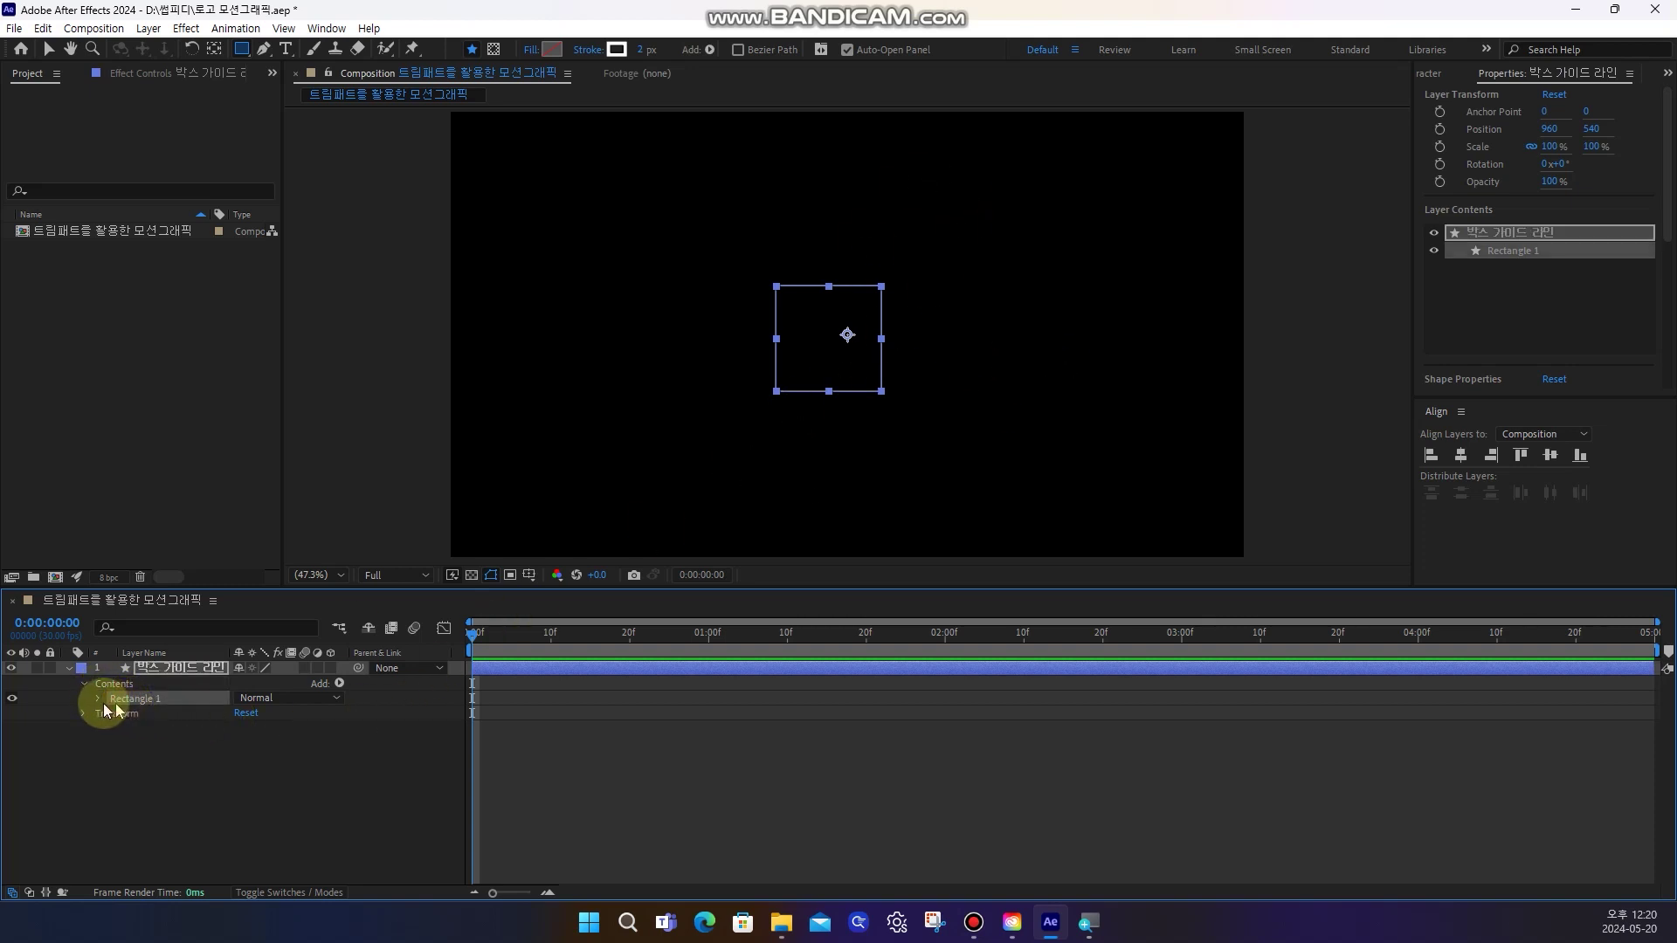
click(98, 699)
click(175, 758)
click(114, 758)
click(168, 787)
text(0)
click(272, 790)
click(548, 786)
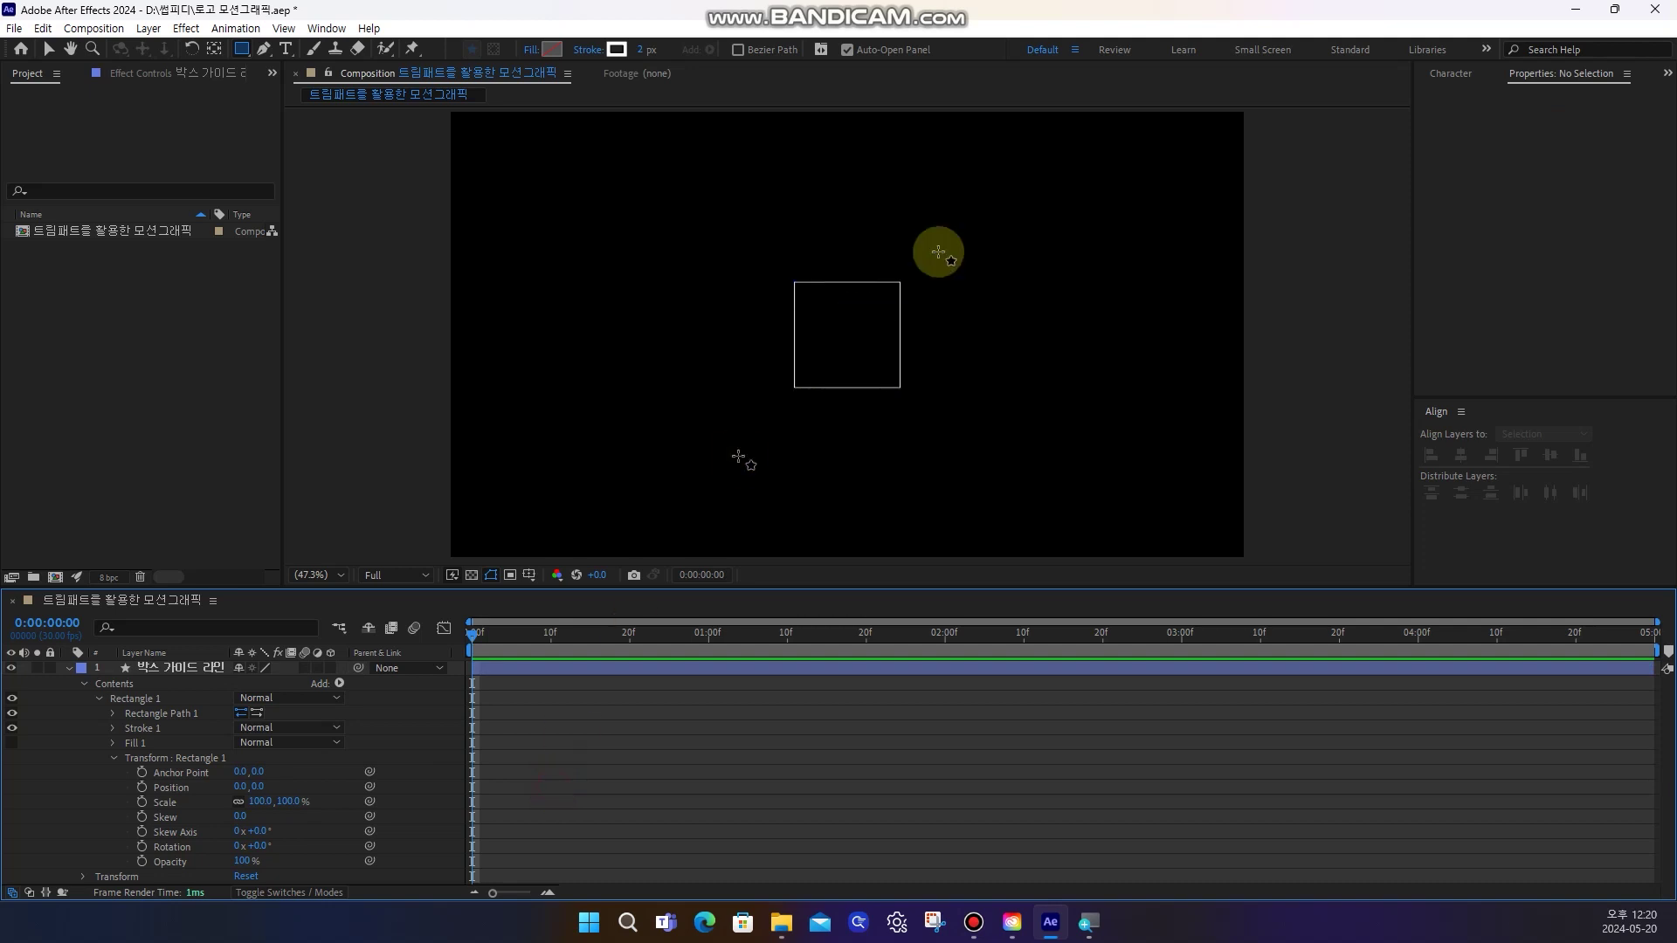
click(66, 668)
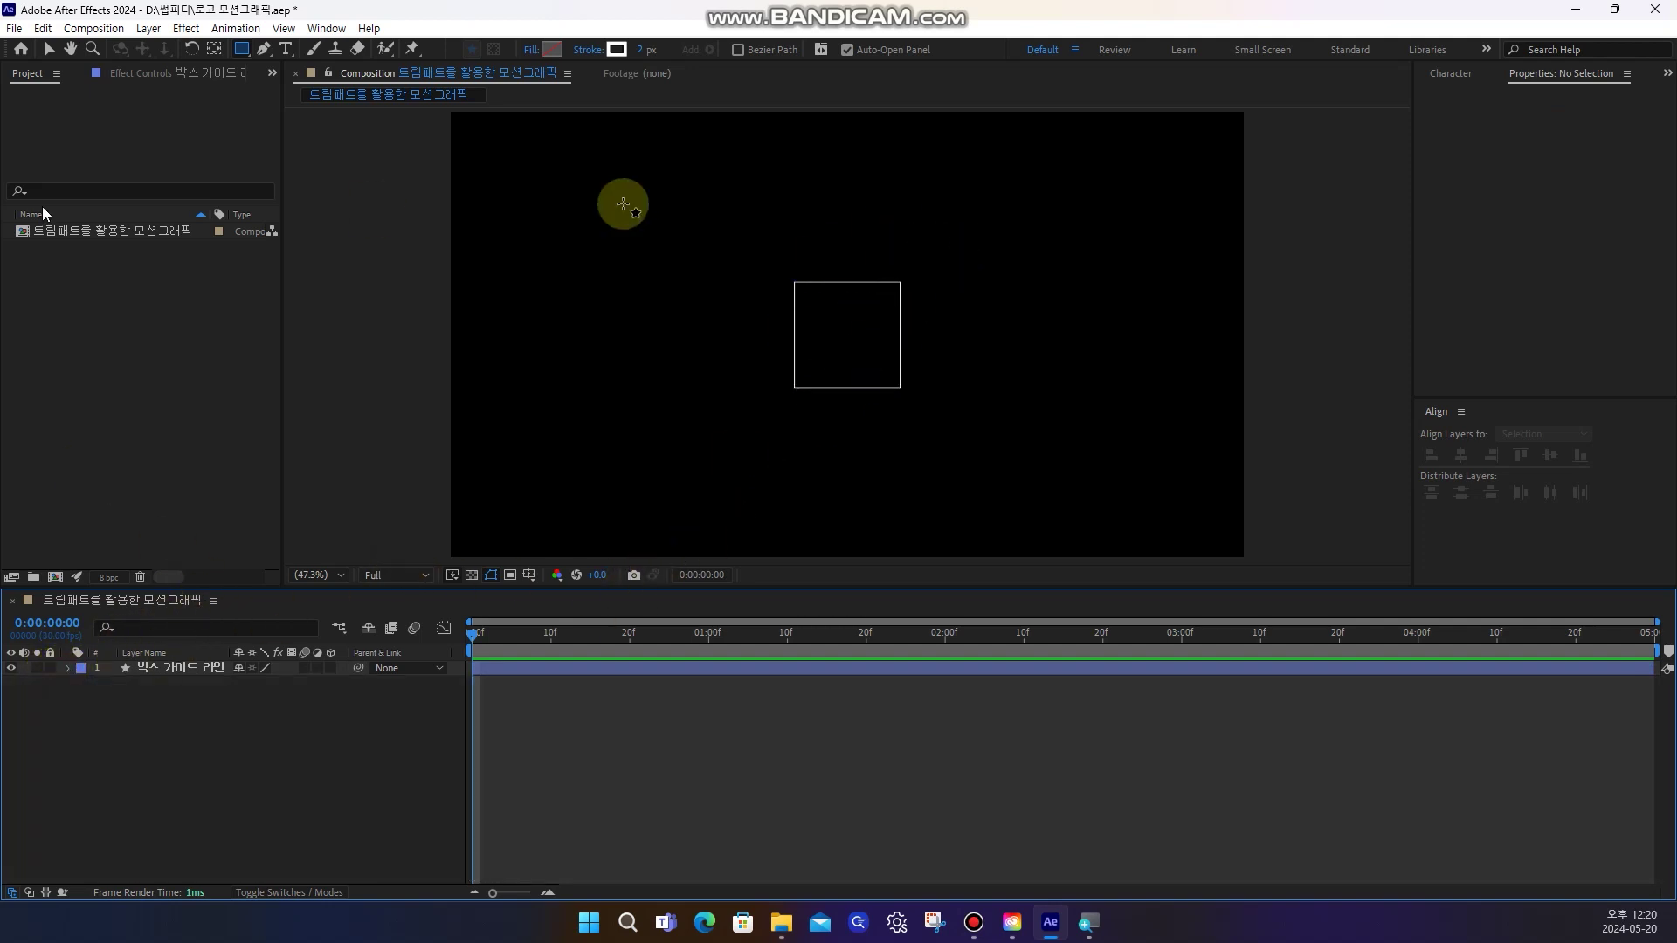
click(996, 13)
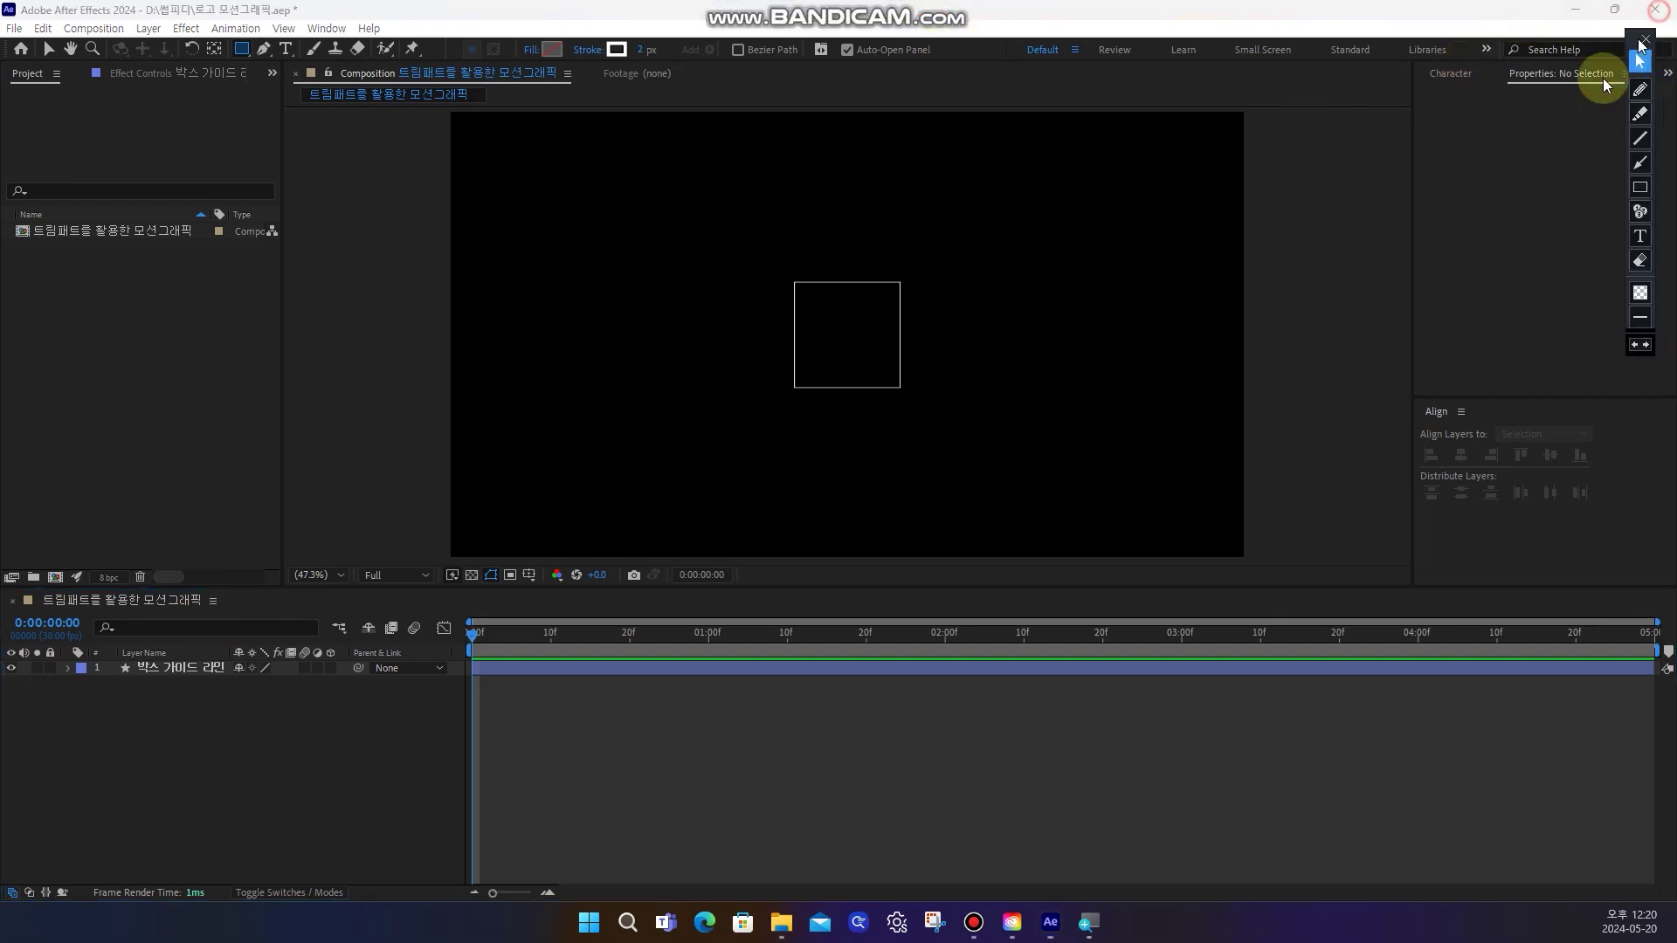
click(1605, 128)
mouse_move(156, 654)
mouse_down()
mouse_move(122, 674)
mouse_move(56, 656)
mouse_up()
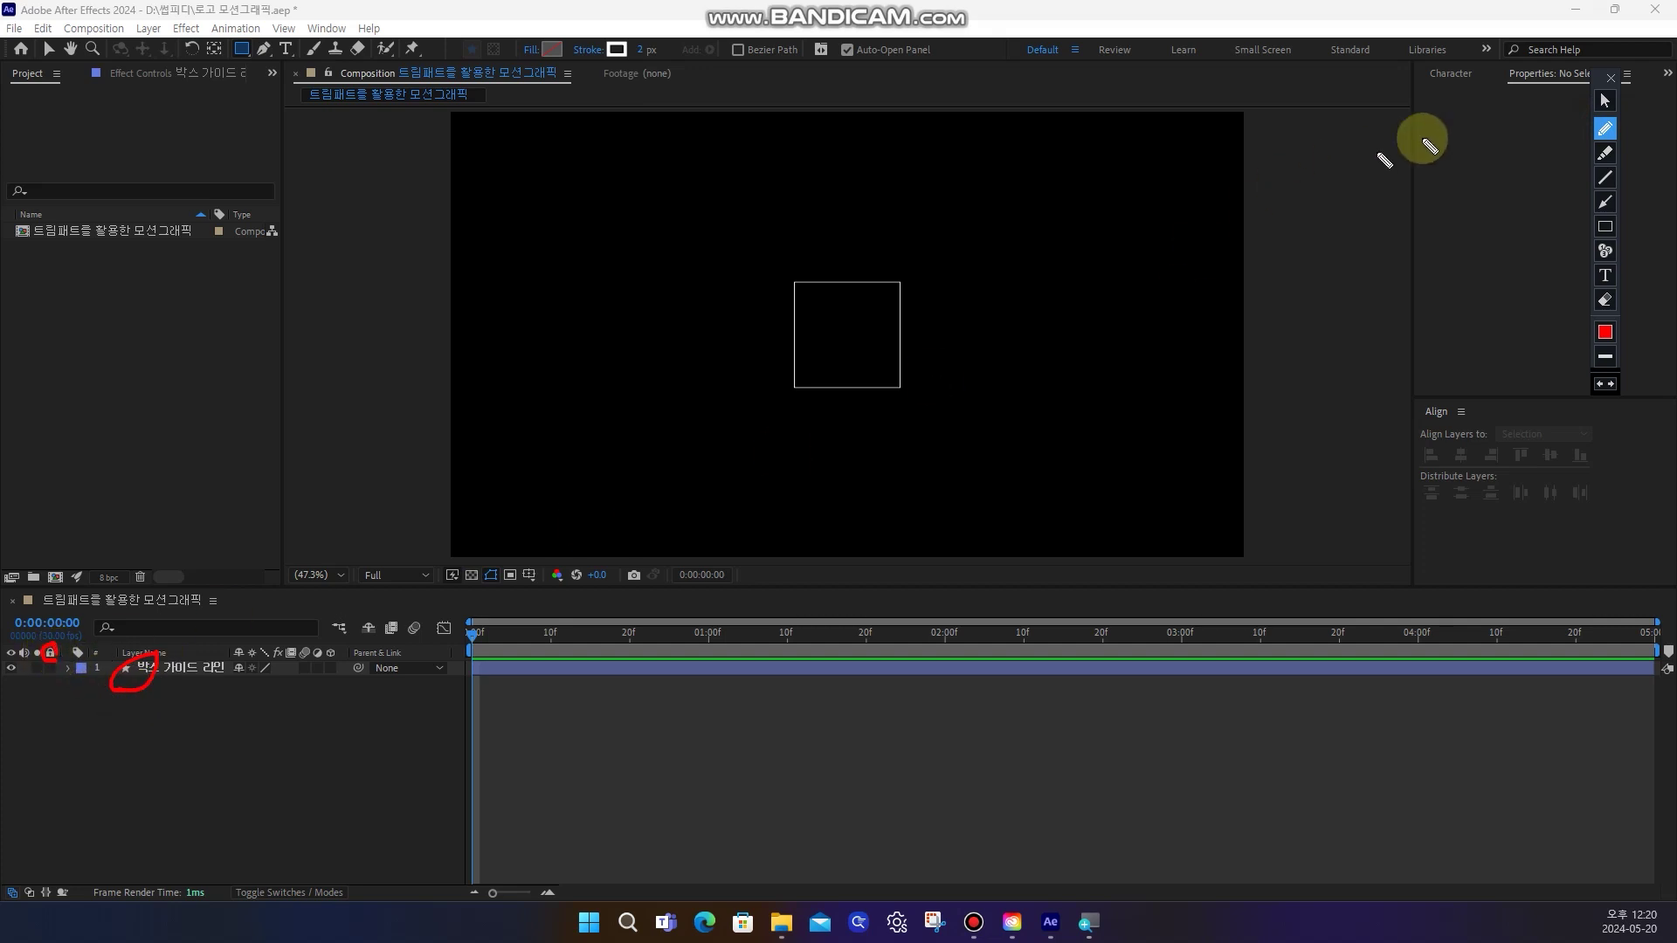
click(1605, 101)
Lock the 박스 가이드 라인 layer and clear the red annotations from the screen
click(51, 669)
click(171, 667)
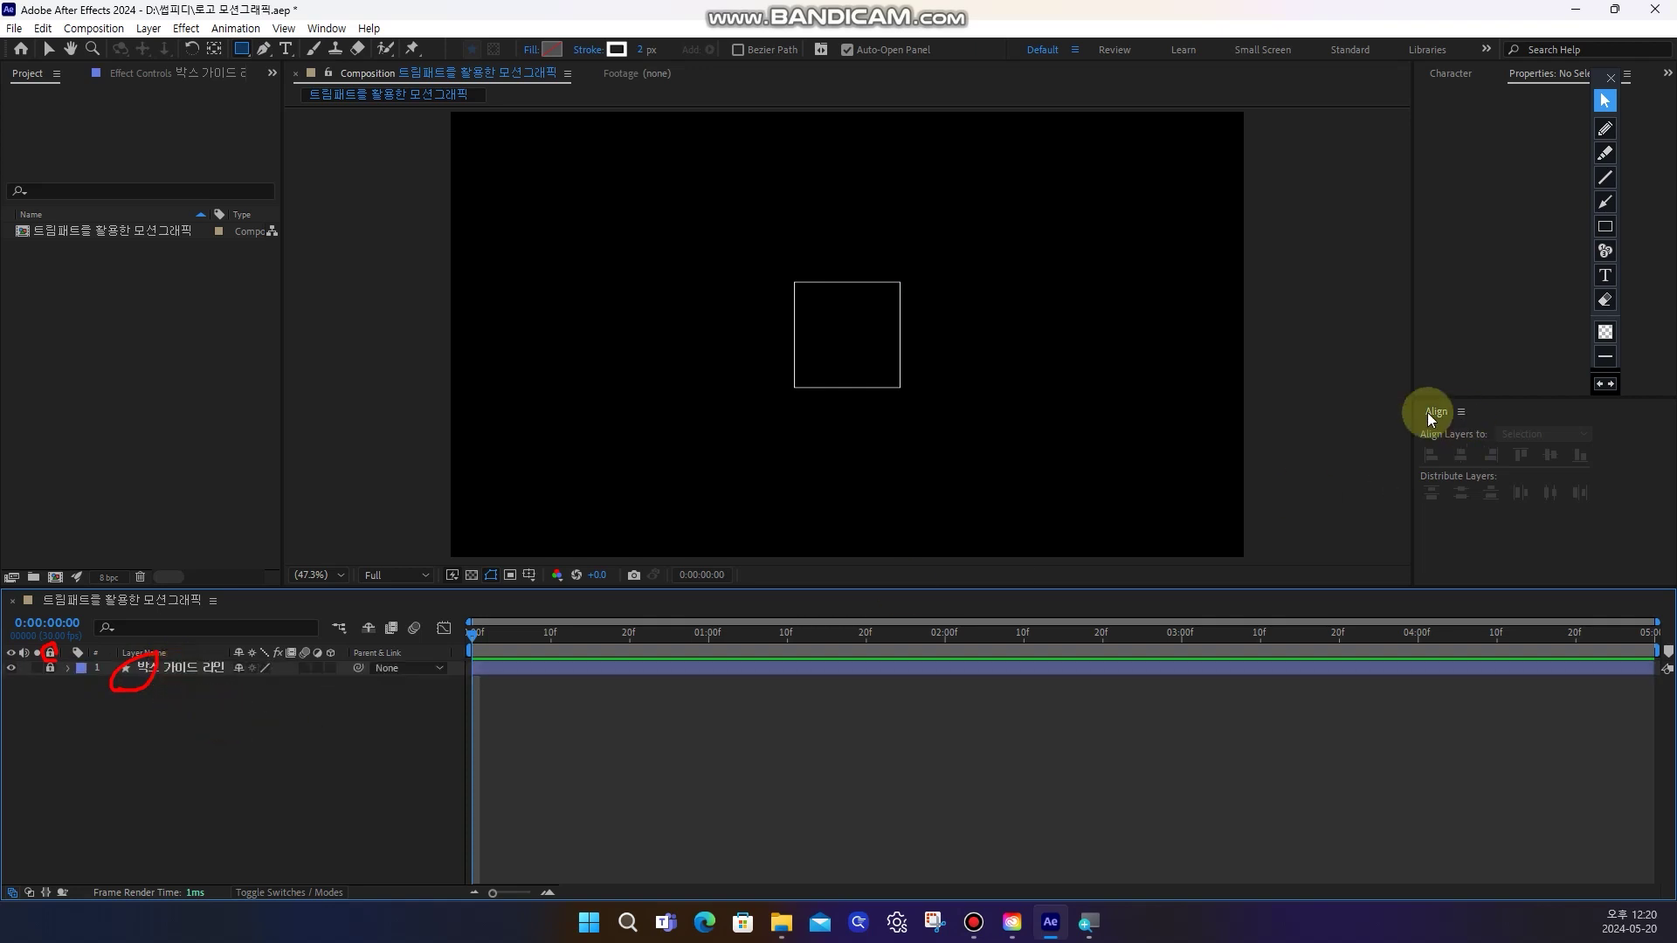
click(1605, 299)
click(1606, 103)
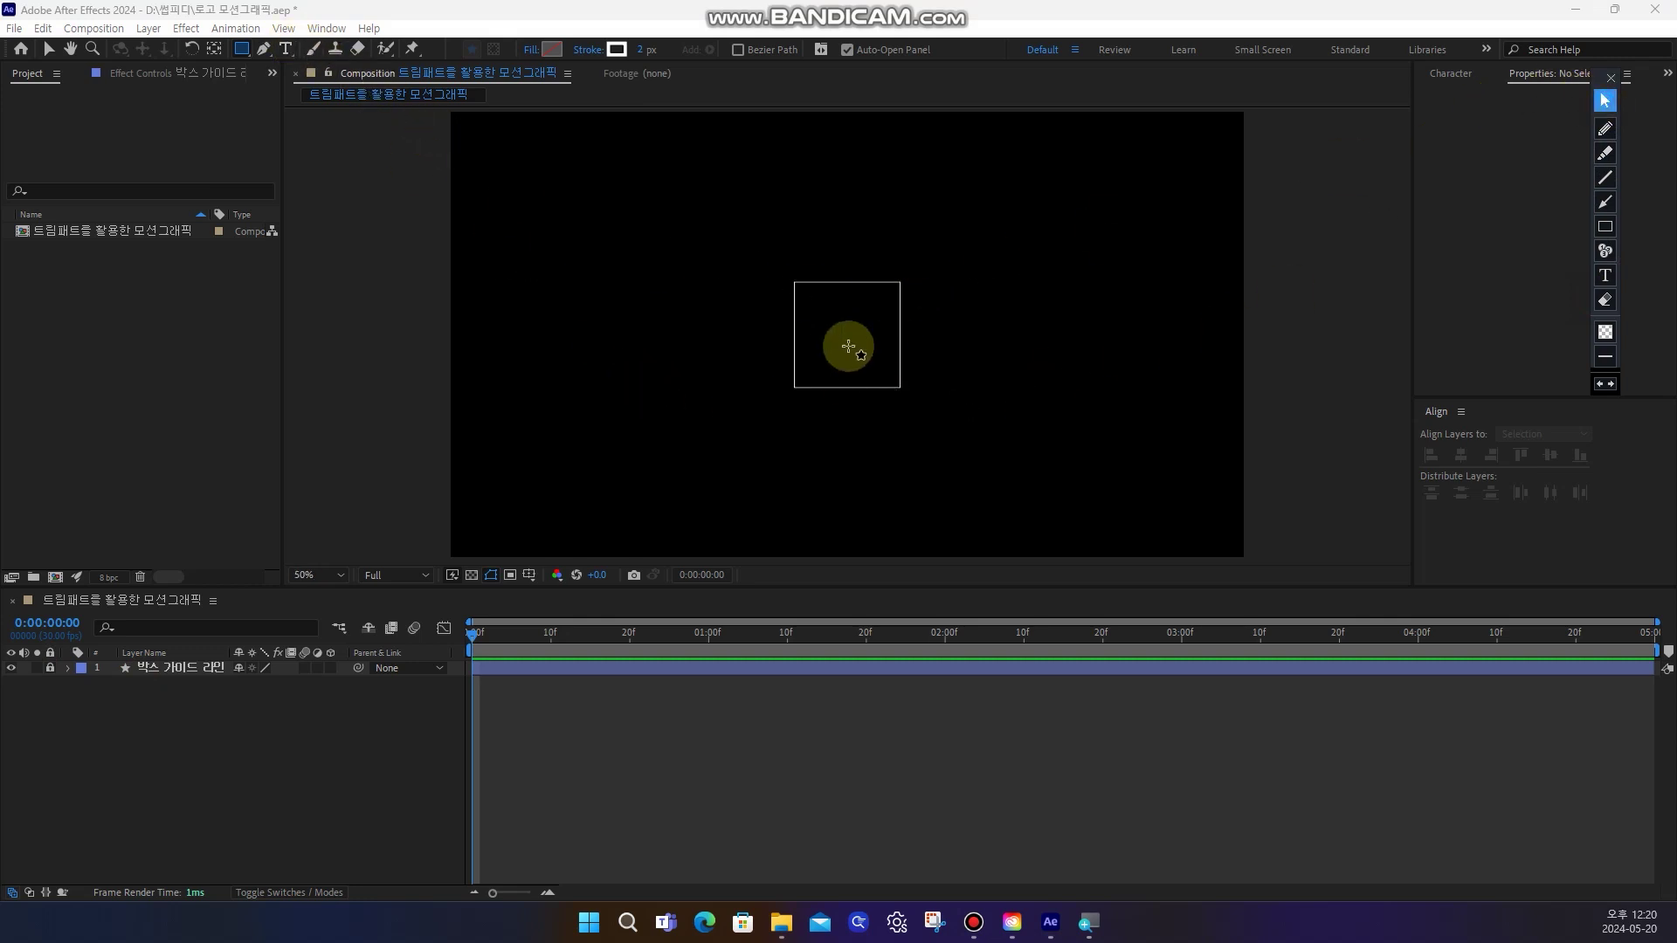
Draw a straight line with the Pen tool along the guide square's upper edge, from corner to corner
scroll(849, 345, up, 4)
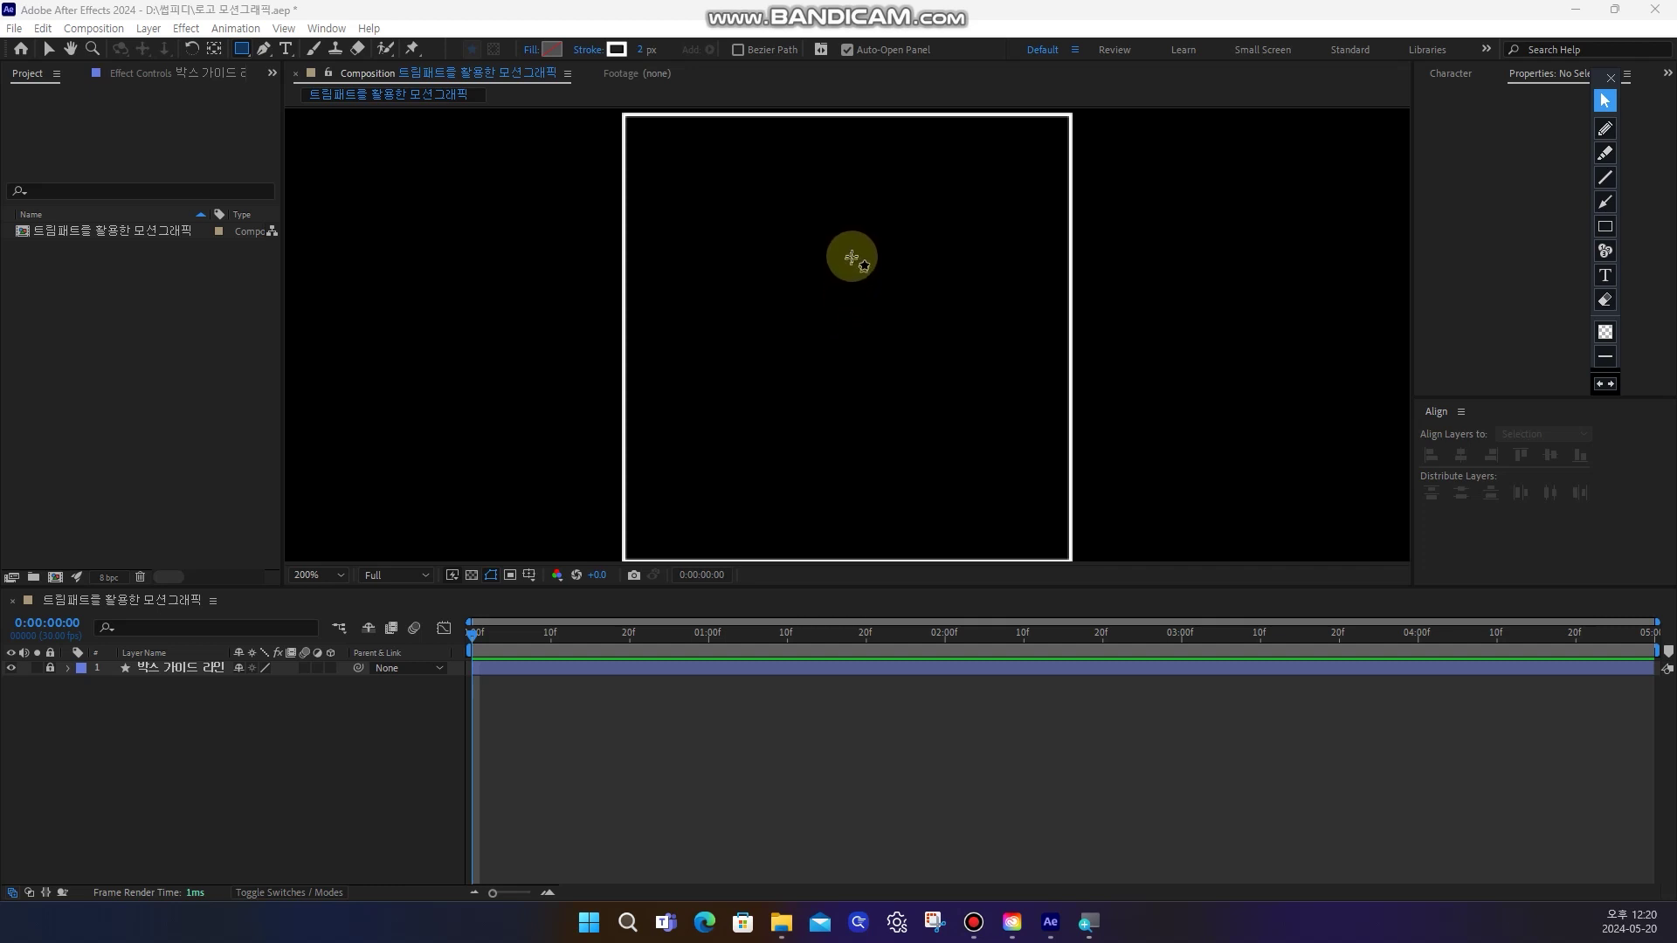
key(space)
drag(767, 231, 788, 421)
key(period)
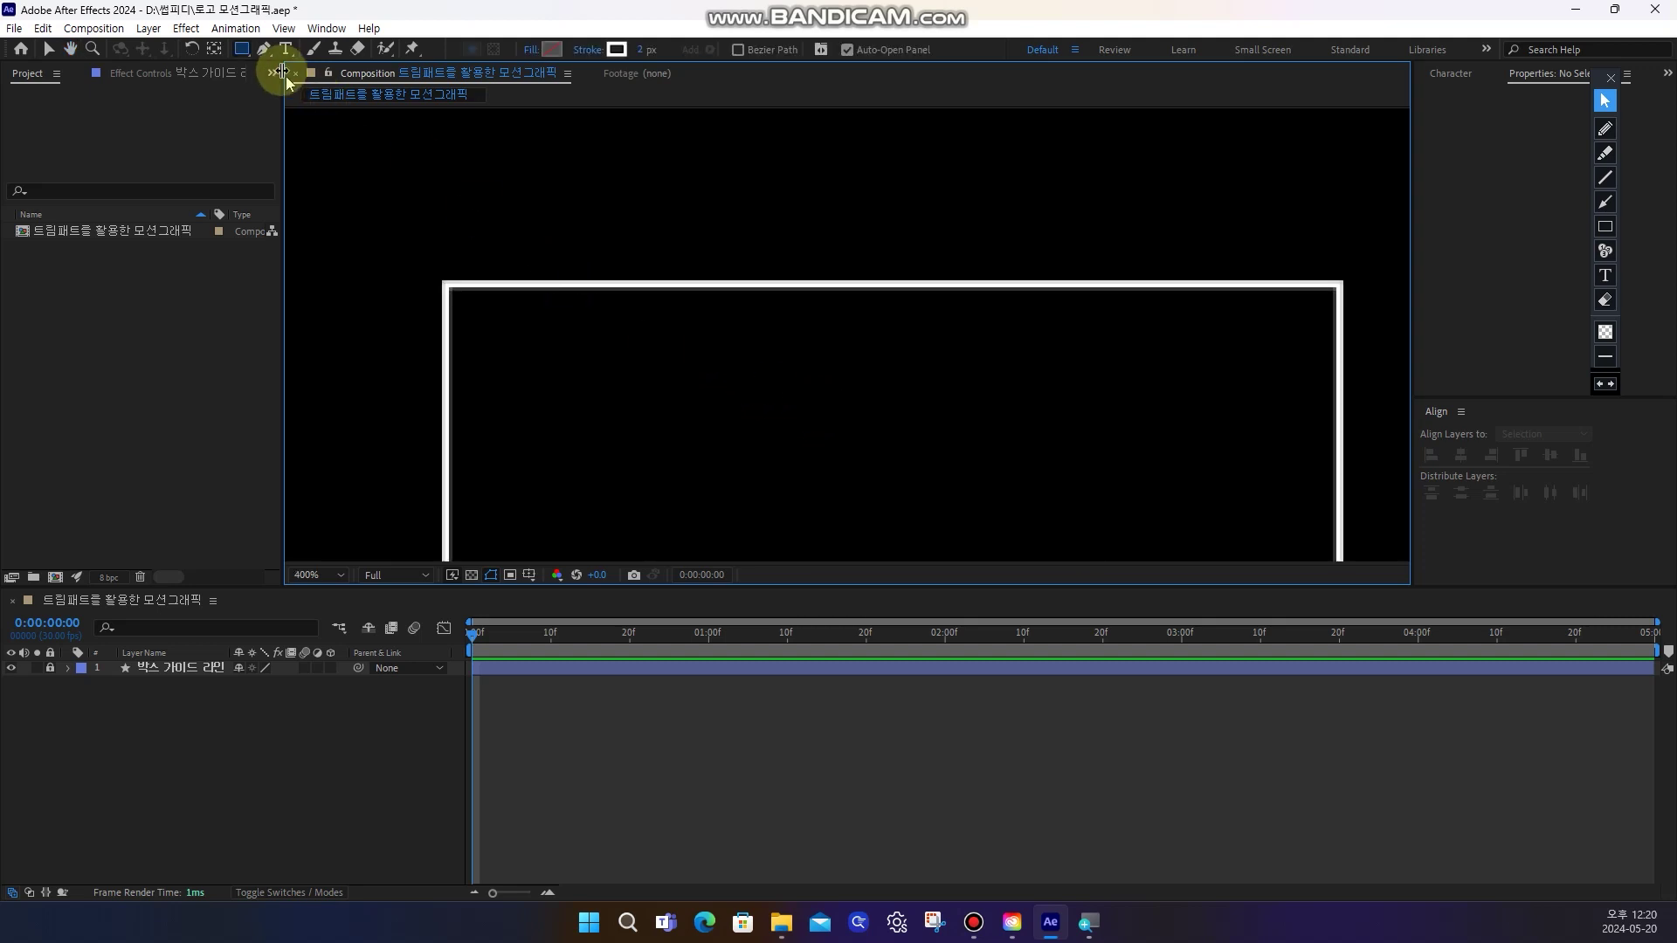
click(264, 52)
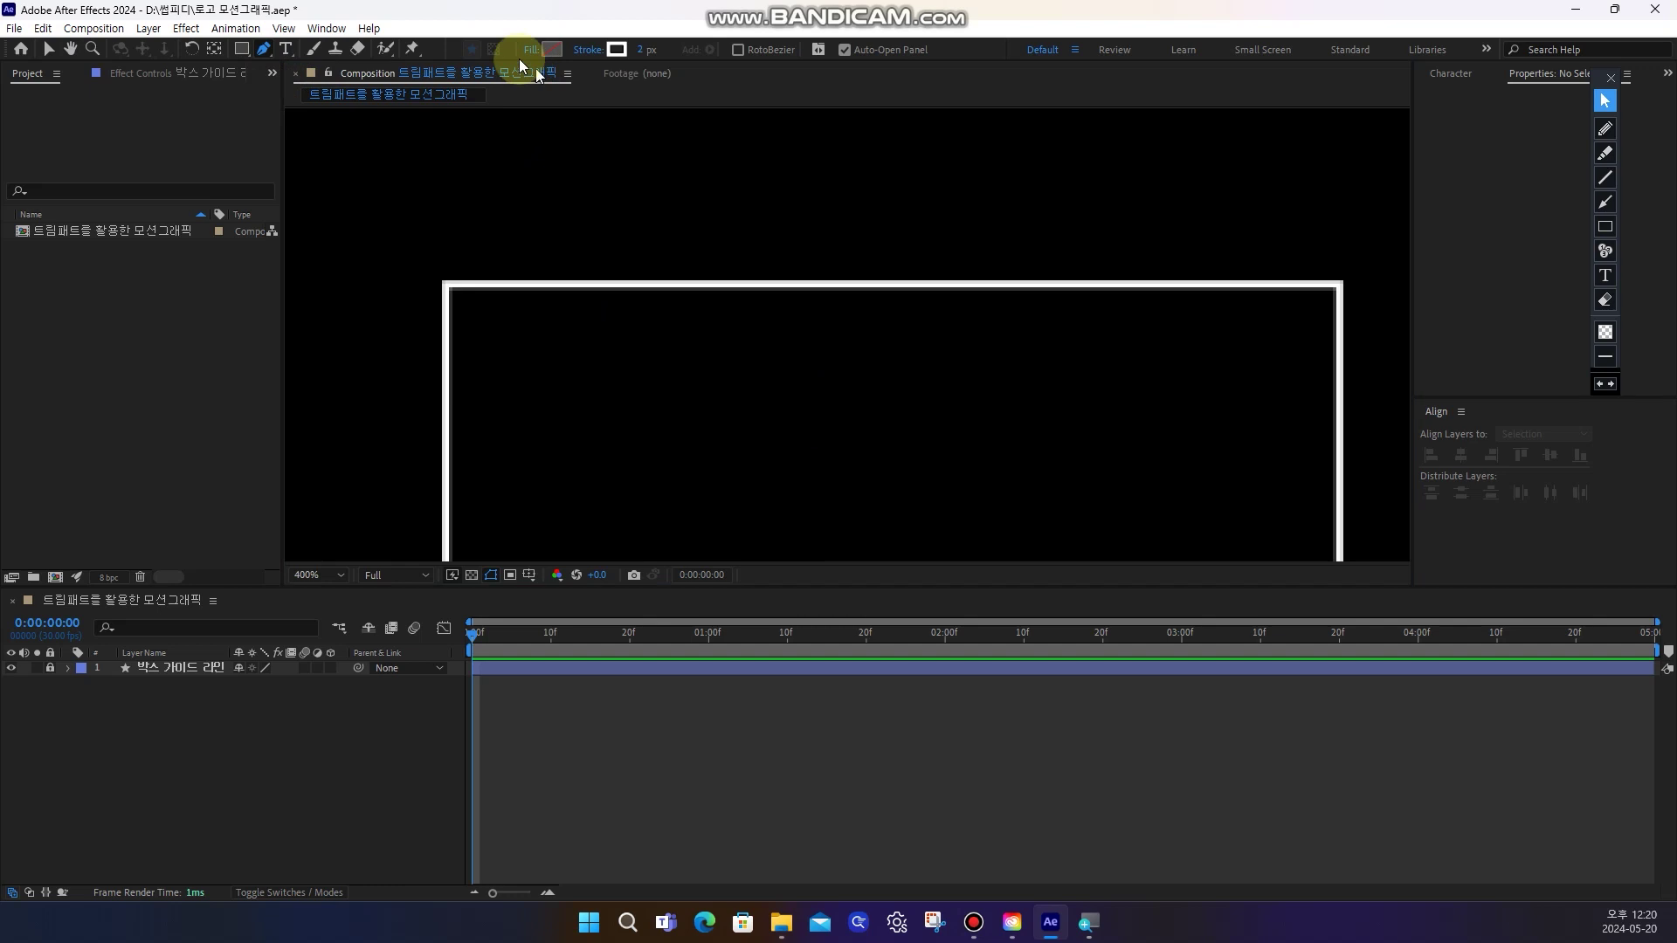
click(446, 285)
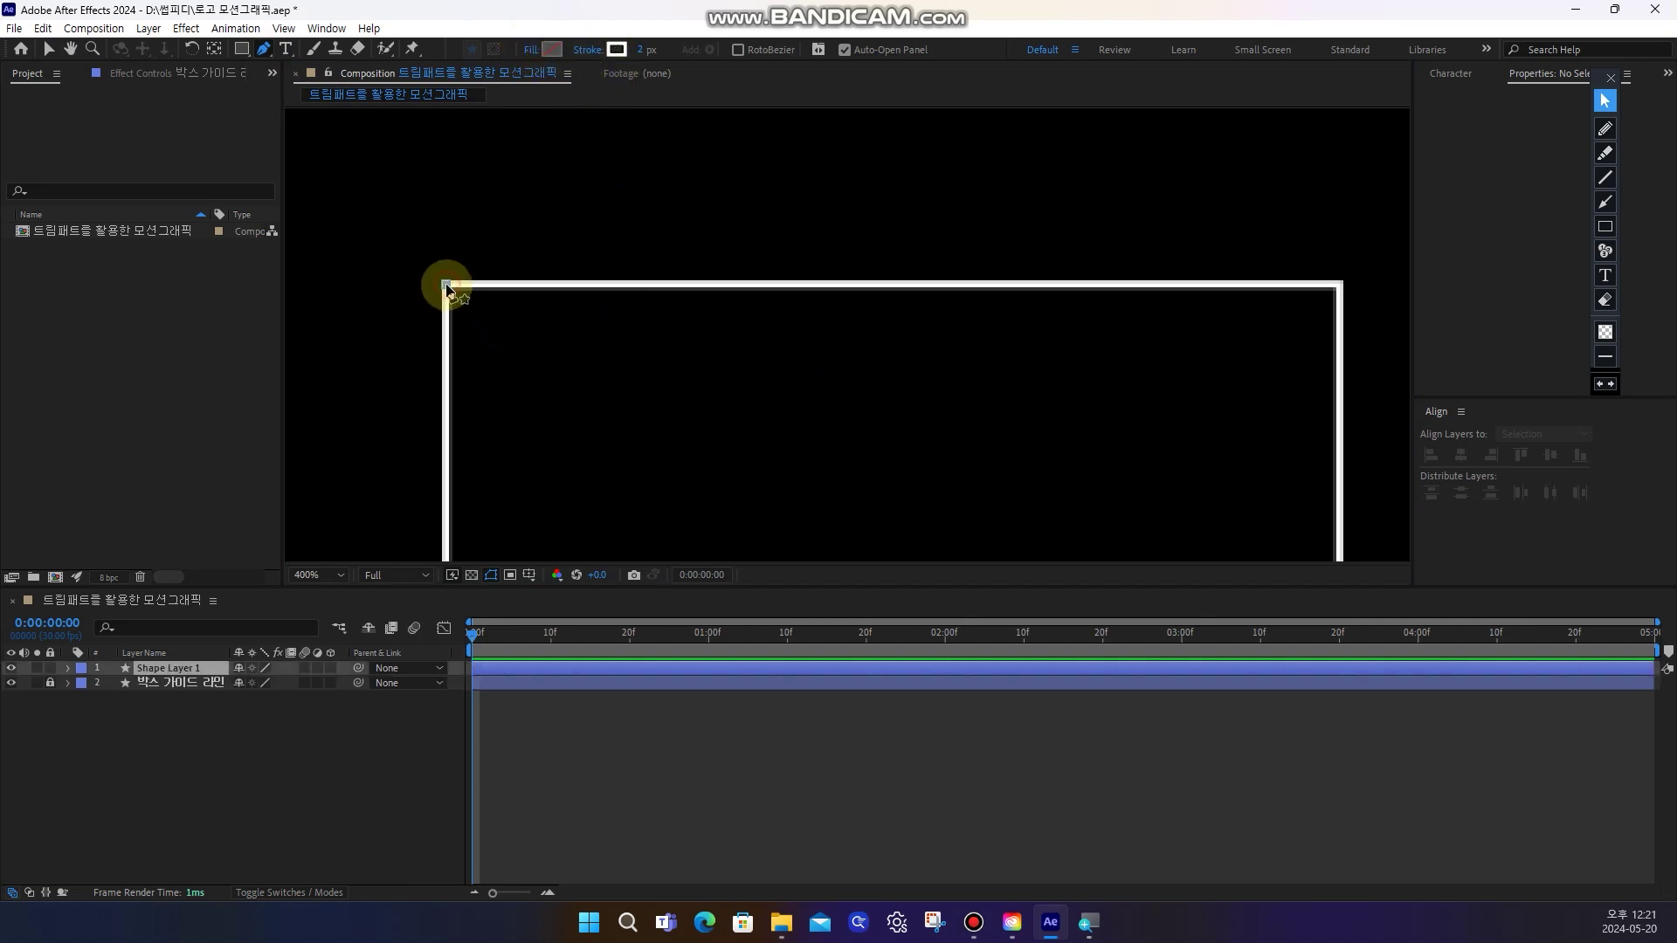
click(1340, 285)
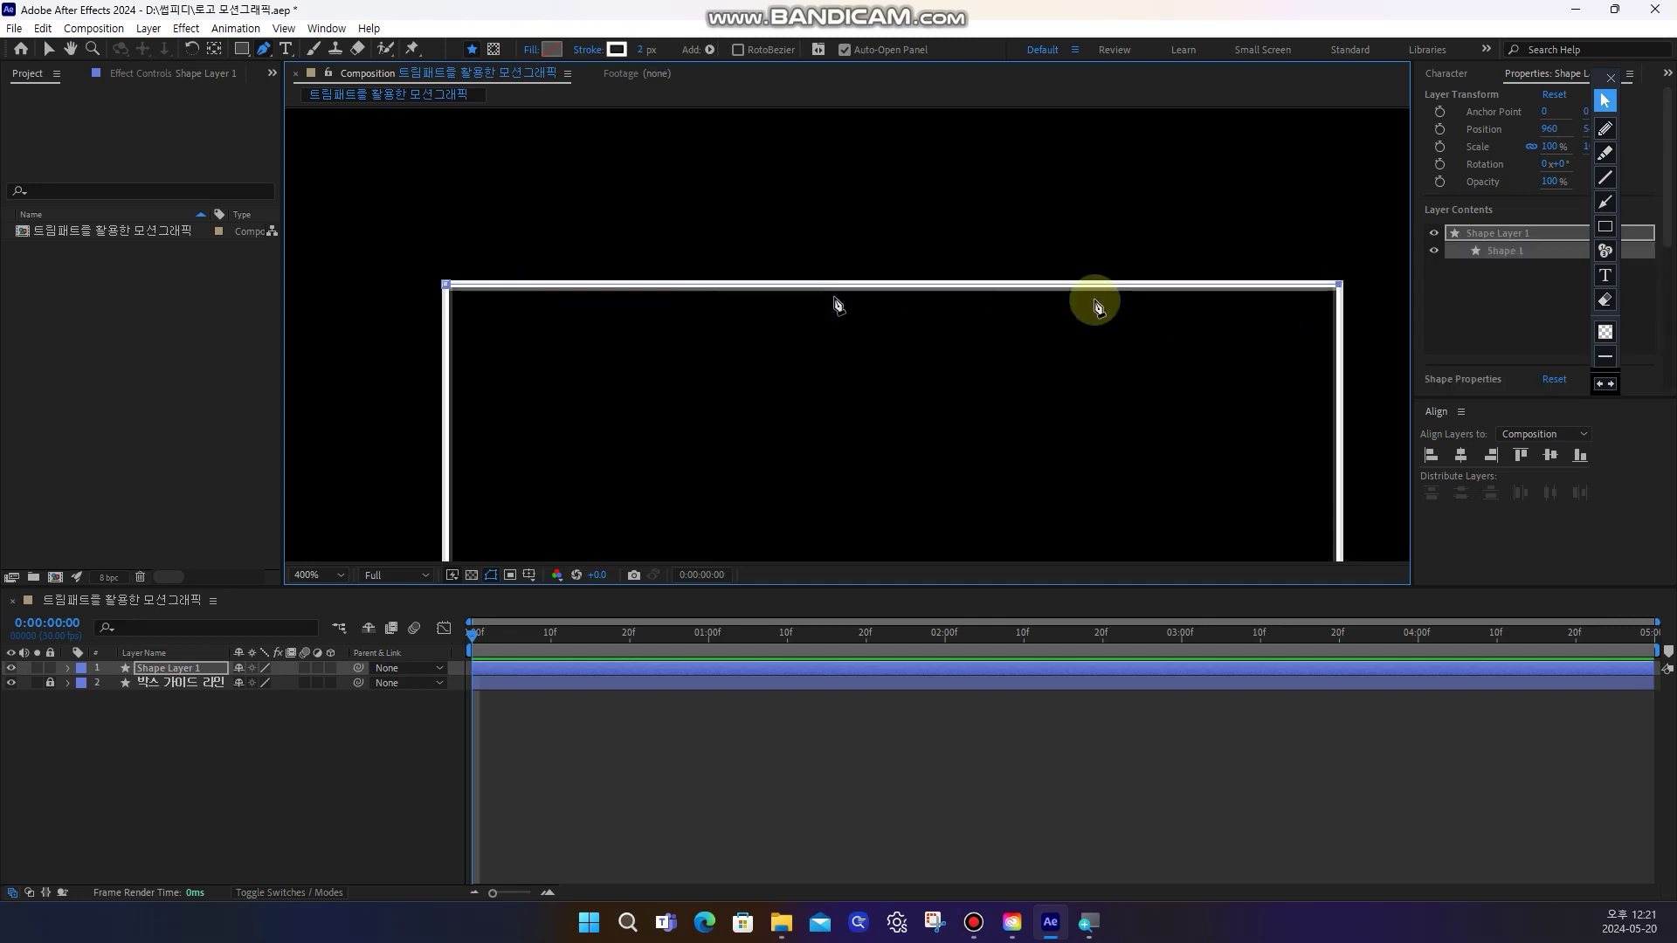
Rename the new line's shape layer 직선
click(187, 730)
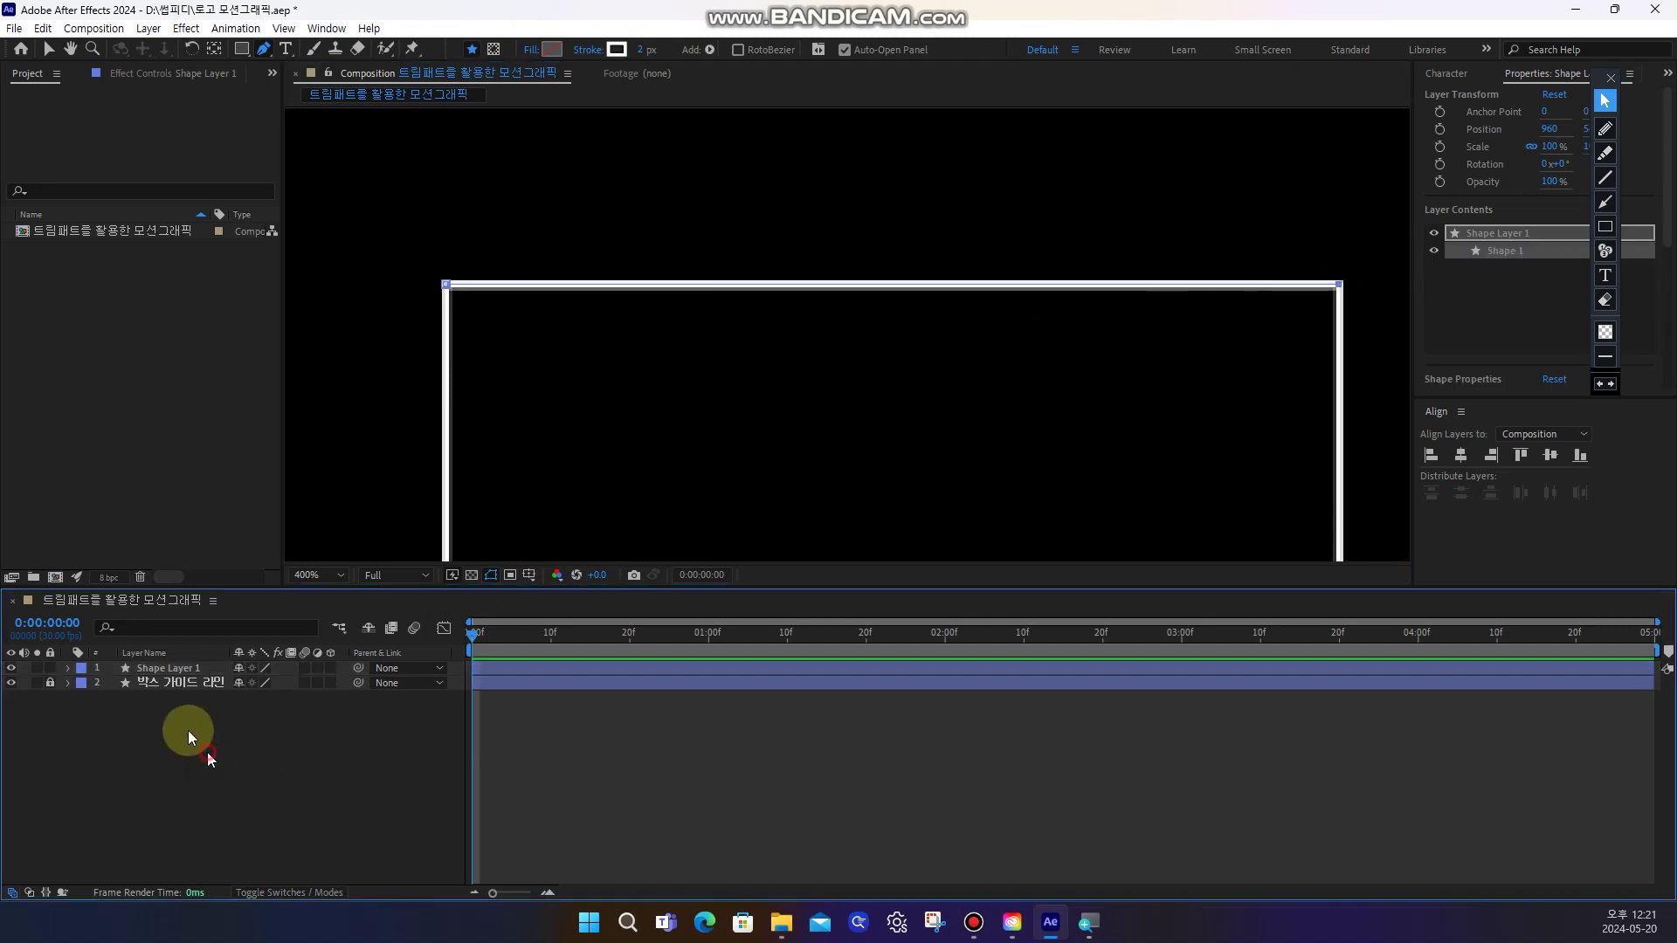
click(166, 669)
text(직선)
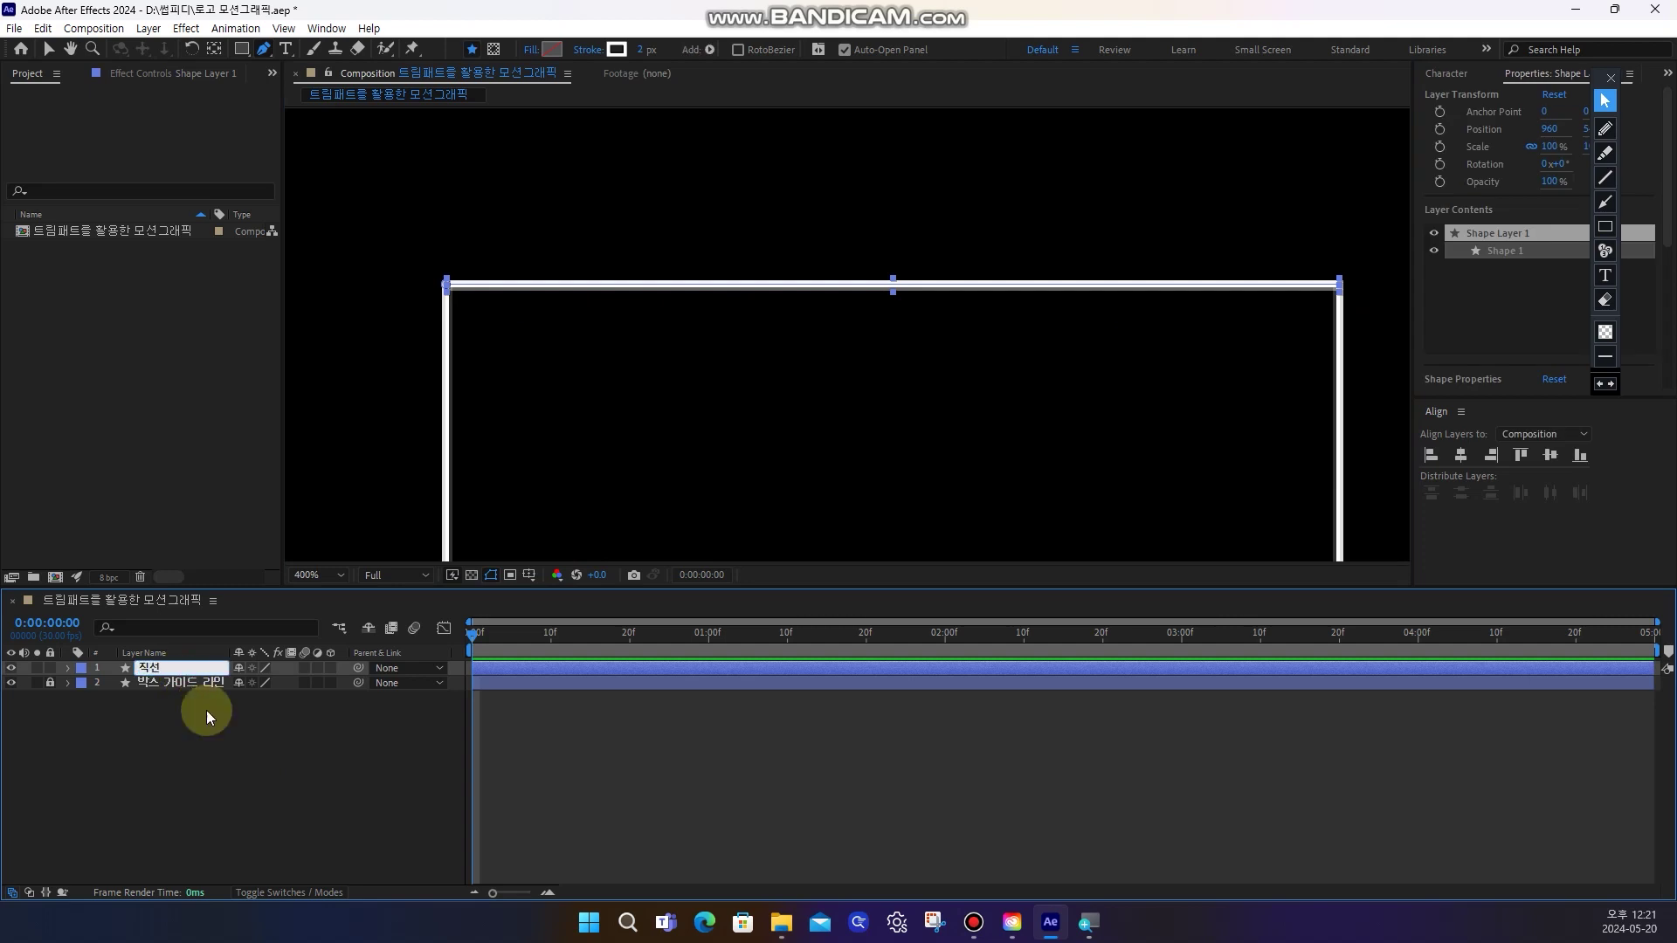
click(206, 710)
click(180, 732)
Check the position in Shape 1's transform on the 직선 layer, mark it in red, clear the mark, and collapse the layer
click(94, 672)
click(68, 668)
click(84, 686)
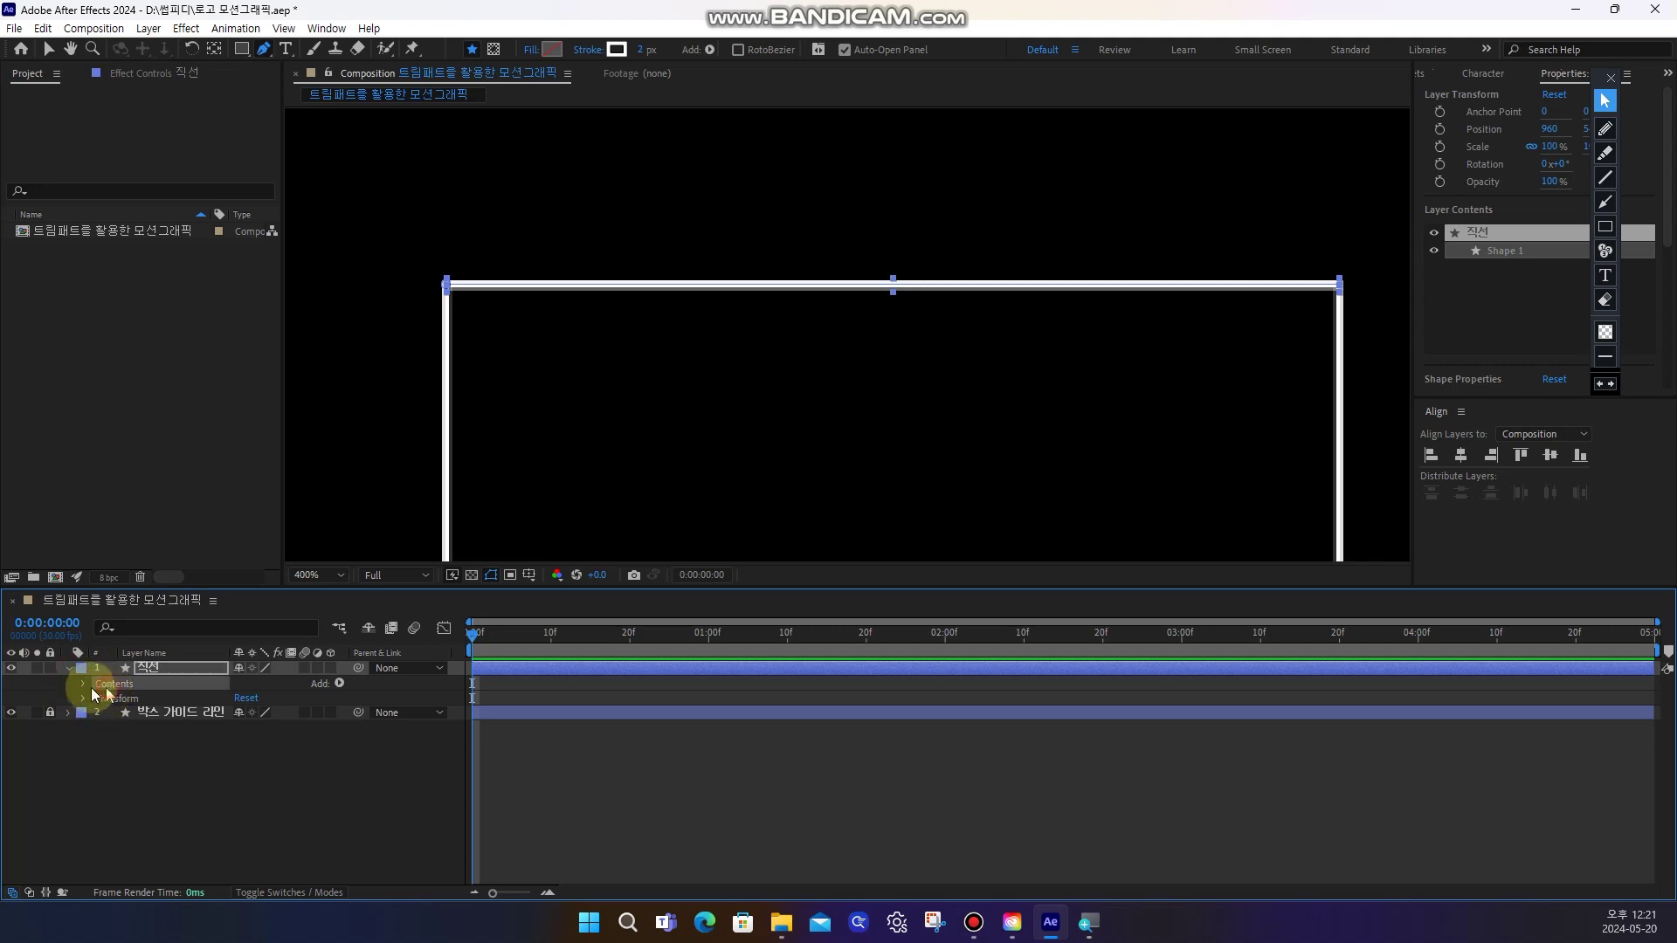
click(83, 686)
click(98, 699)
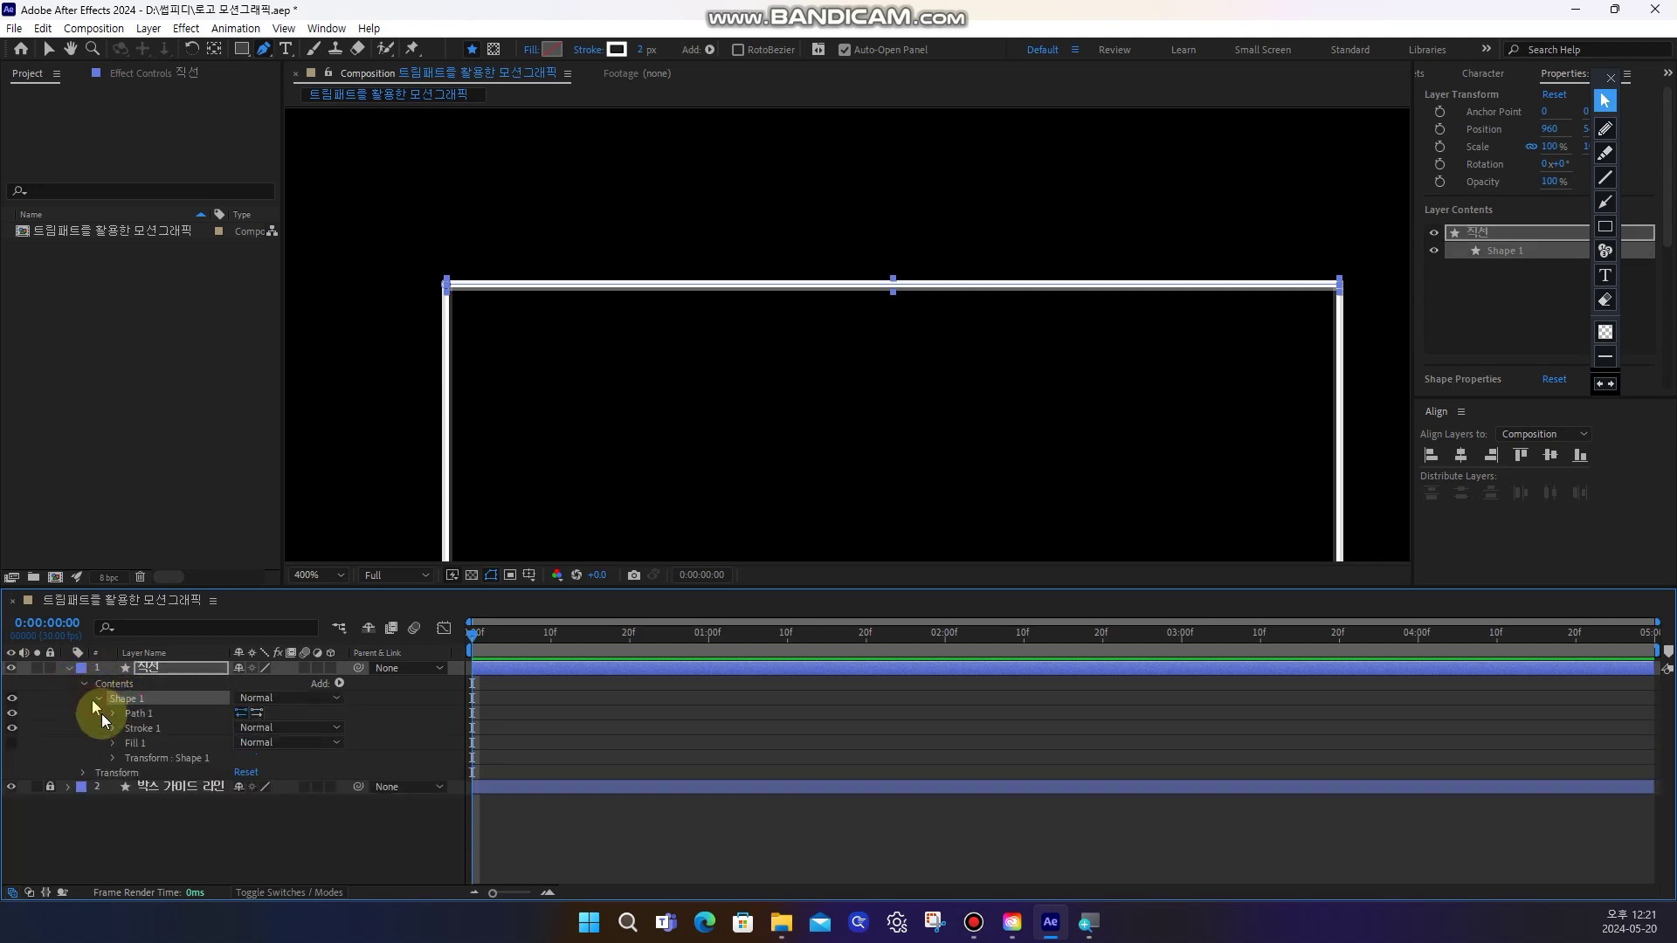
click(153, 757)
click(114, 758)
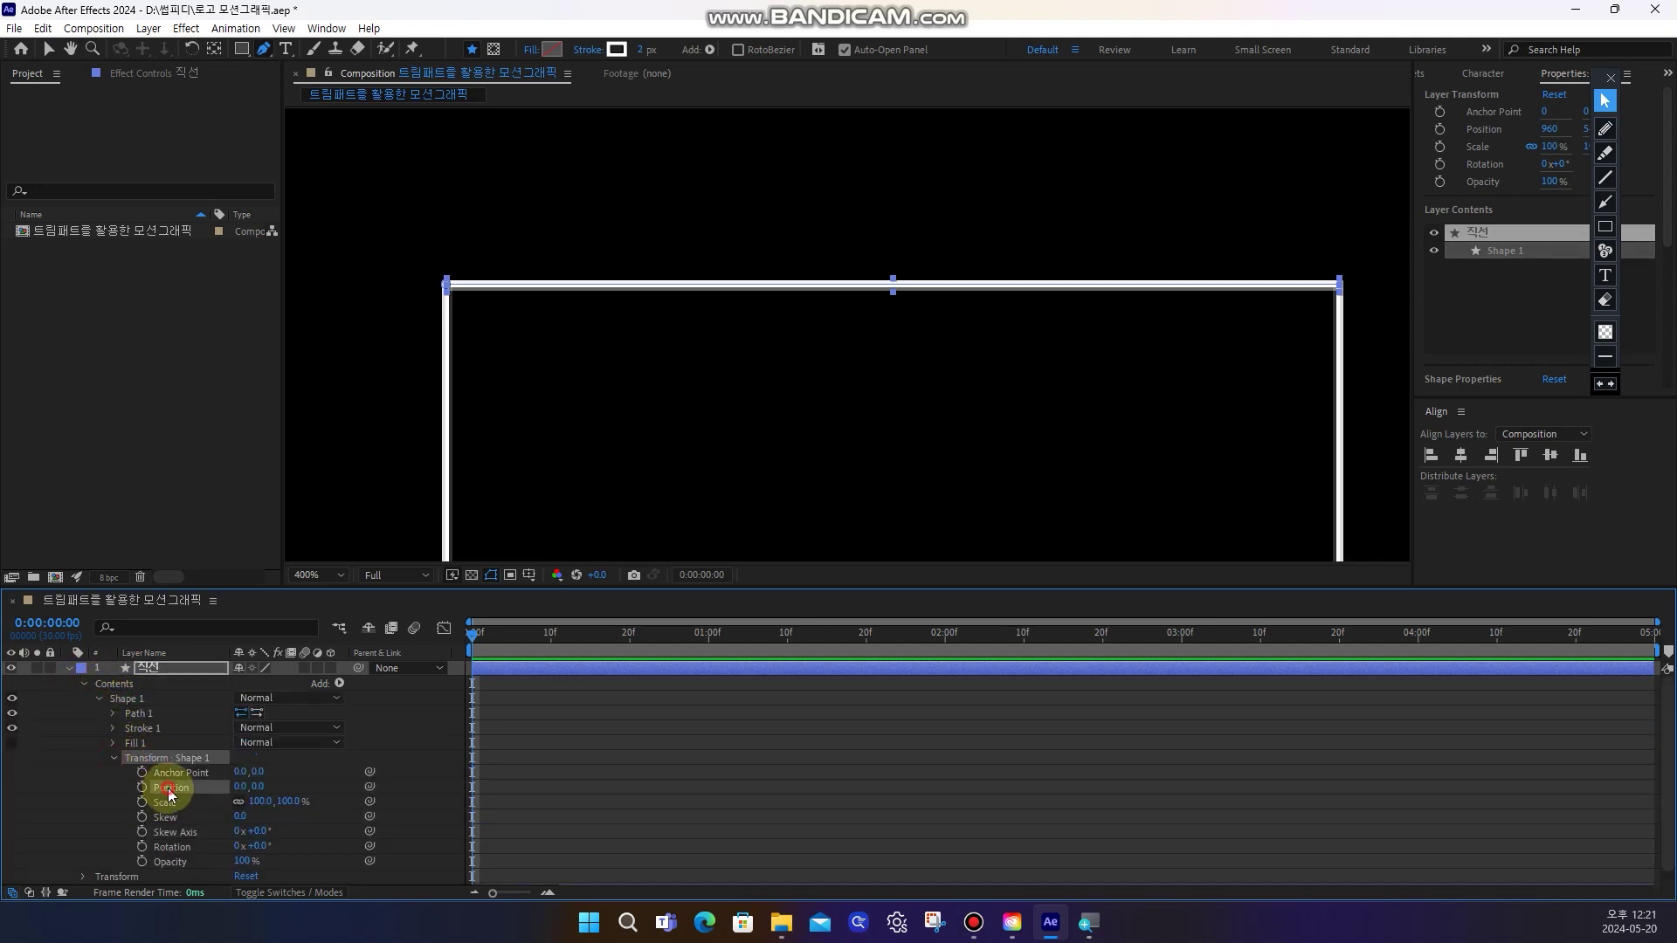
click(171, 792)
click(1604, 126)
mouse_move(203, 793)
mouse_down()
mouse_move(250, 796)
mouse_move(244, 777)
mouse_move(226, 788)
mouse_up()
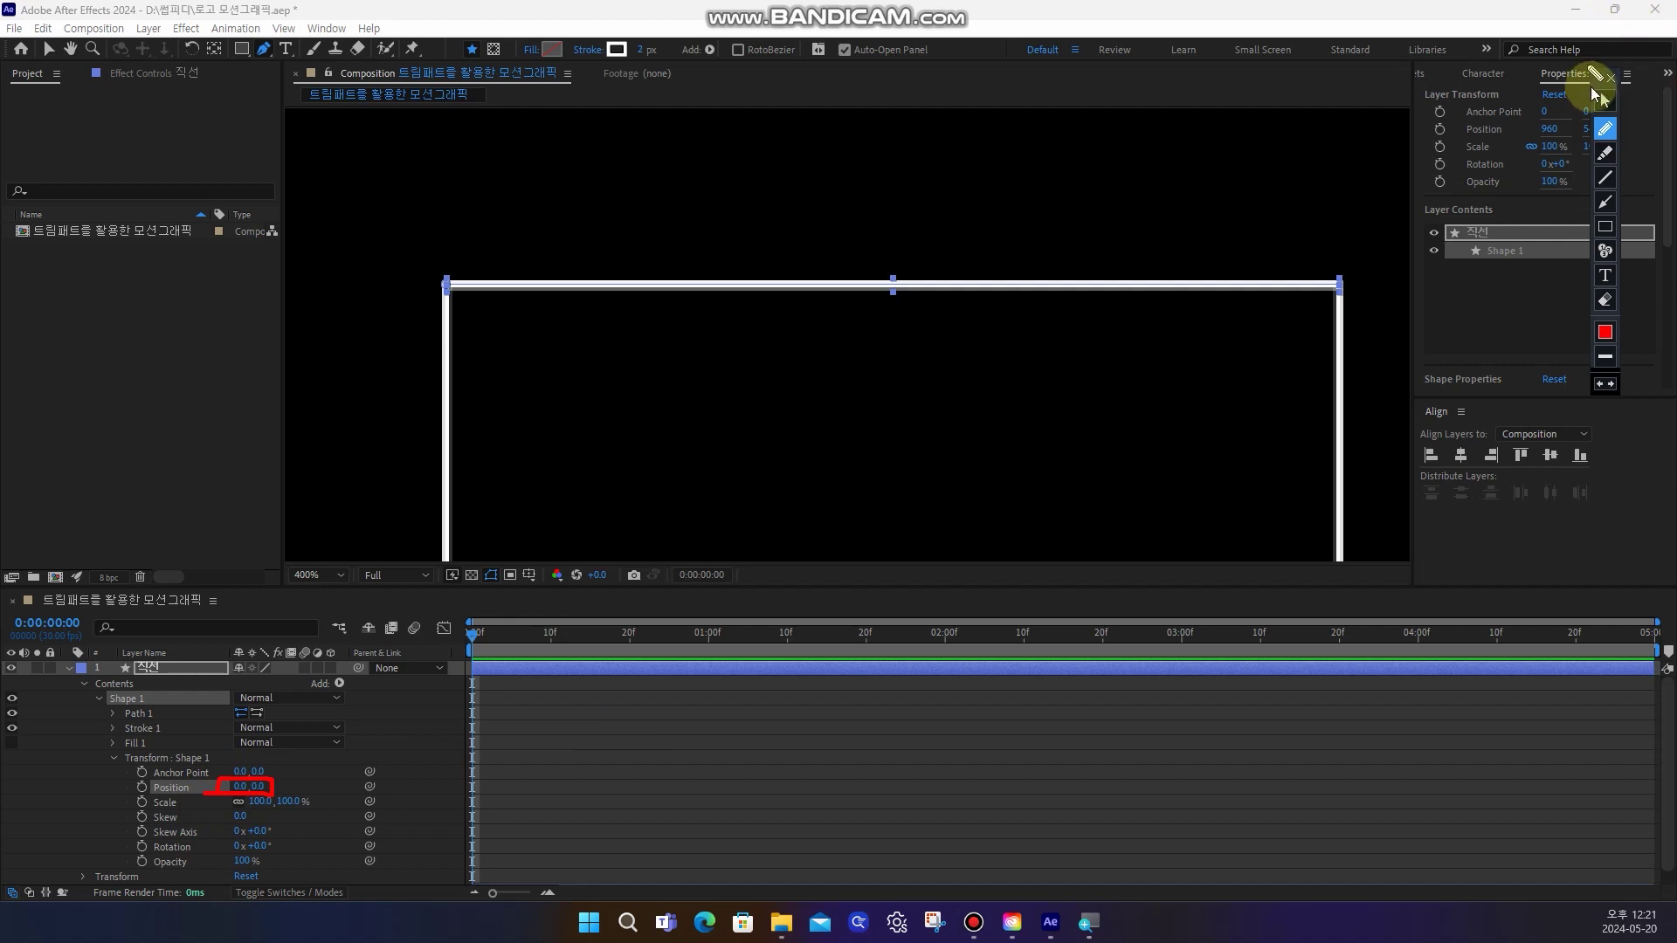
click(1604, 300)
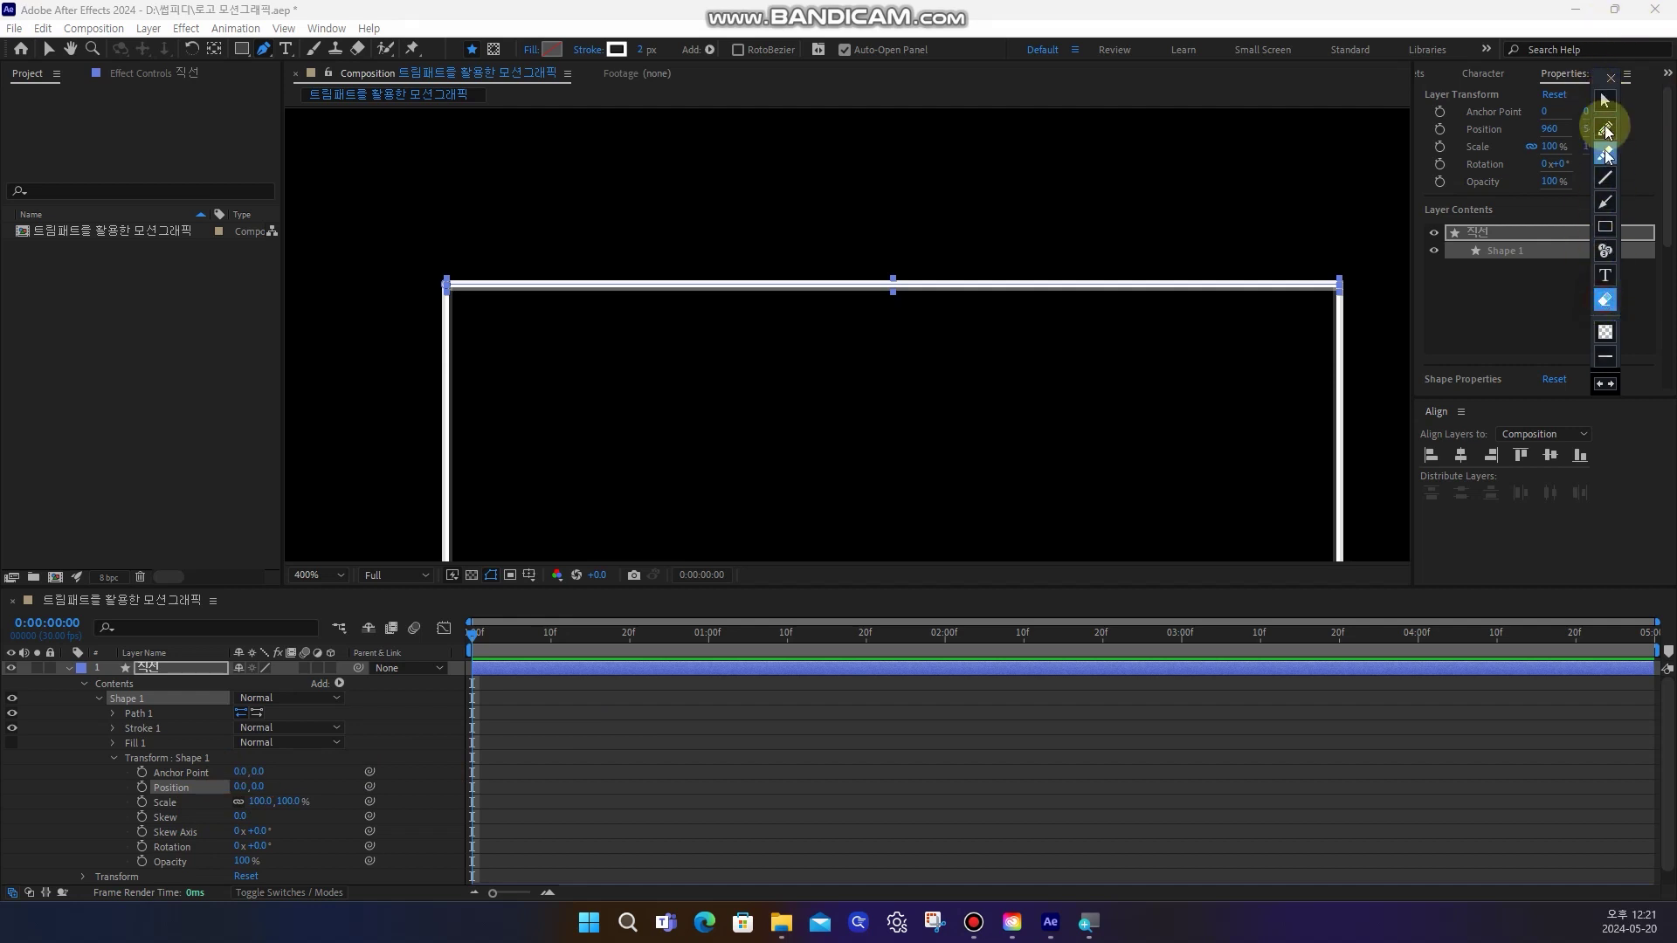
click(1604, 101)
click(68, 672)
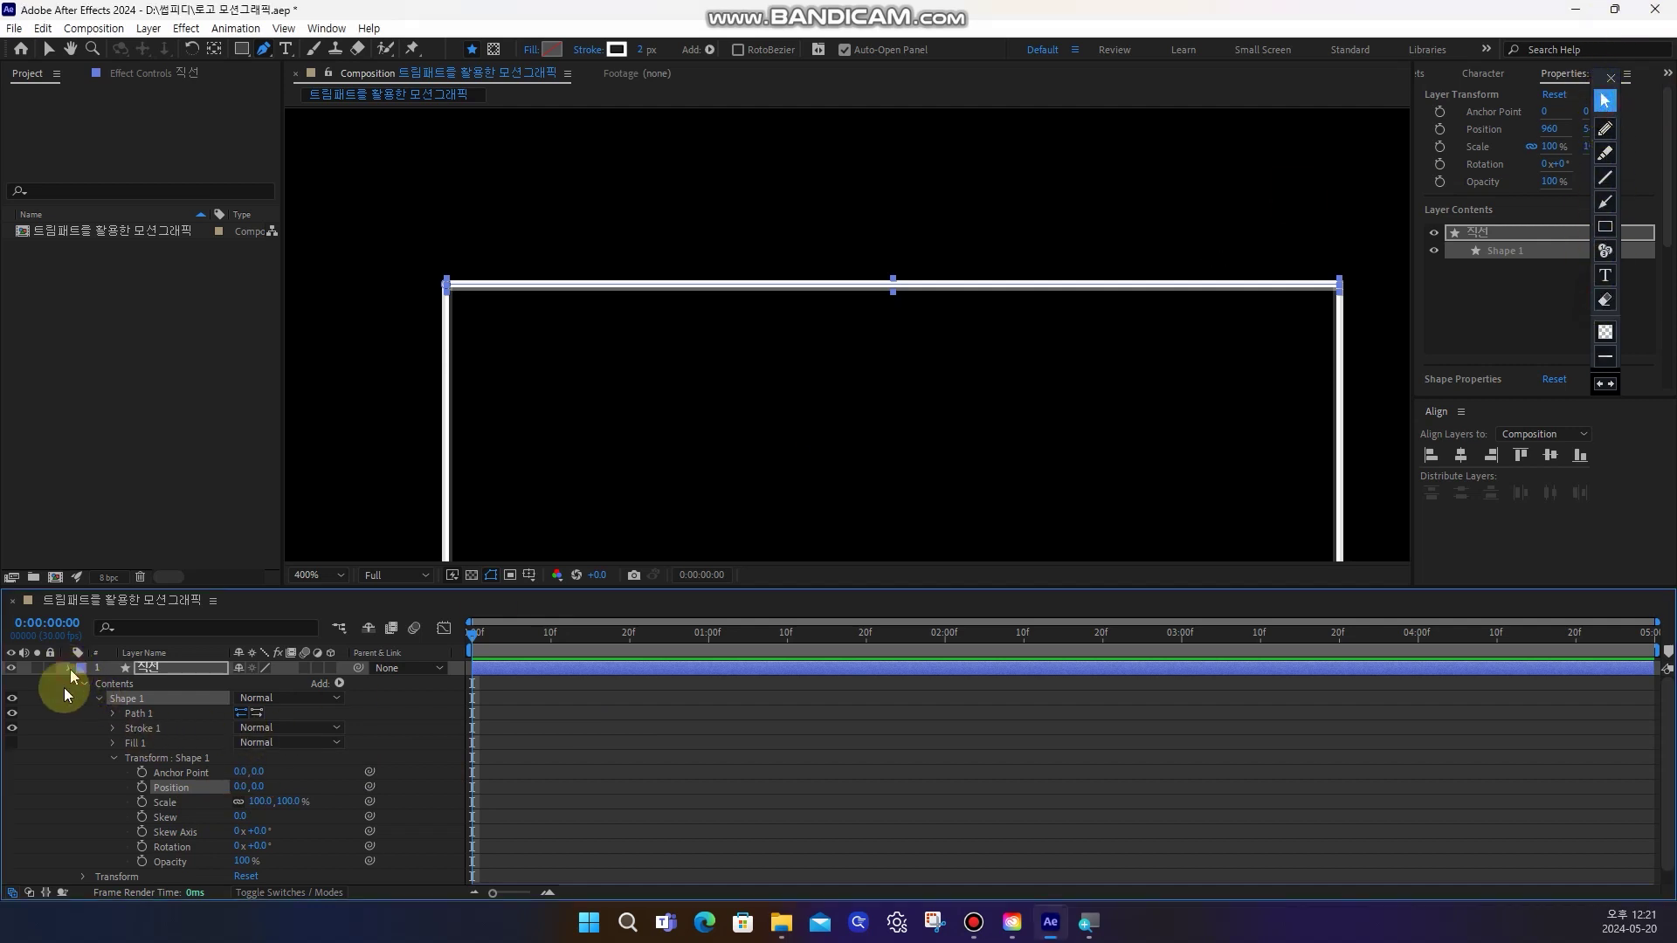
click(62, 726)
Hide the 박스 가이드 라인 layer and leave all layers deselected
click(154, 682)
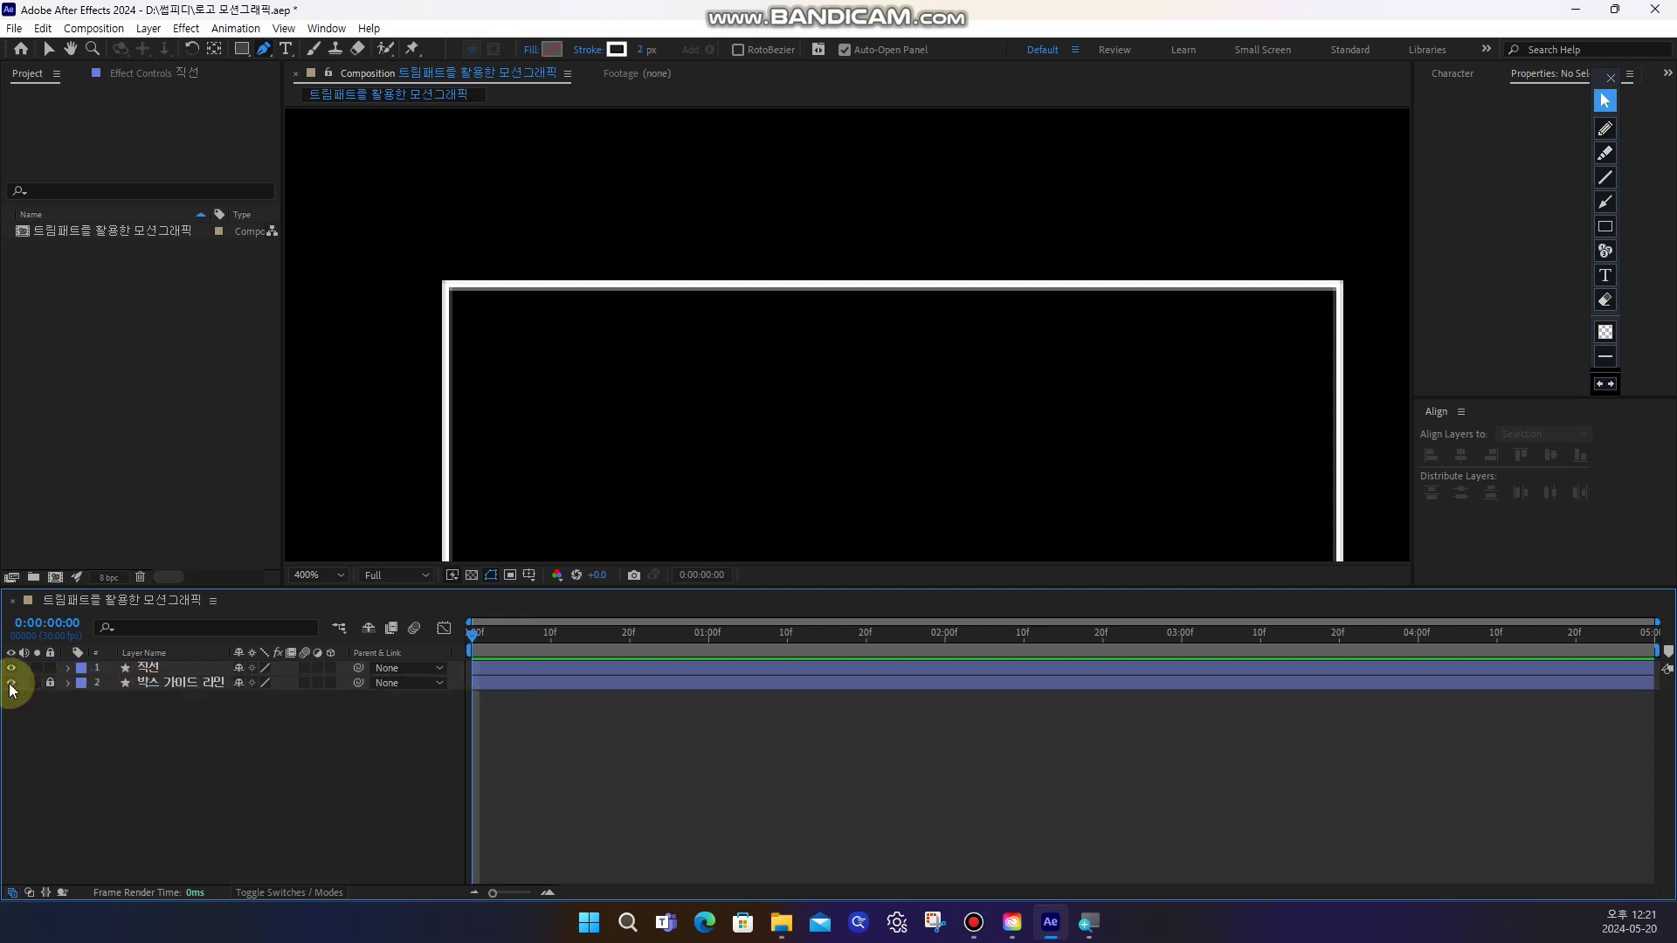
click(12, 683)
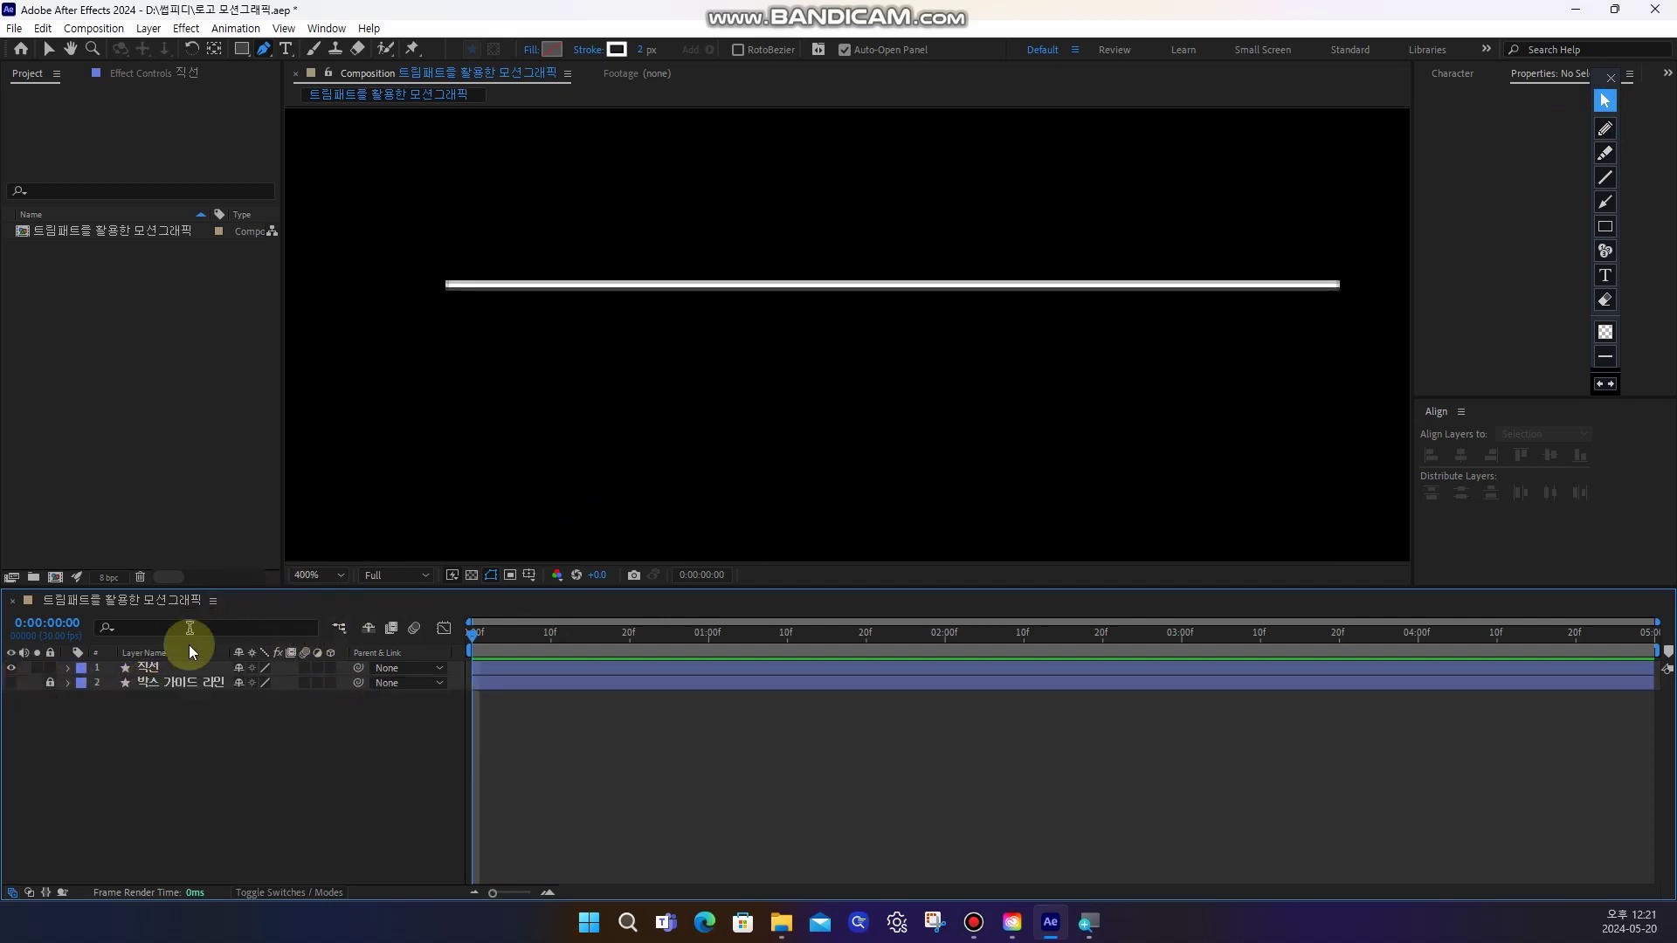
click(148, 667)
click(255, 748)
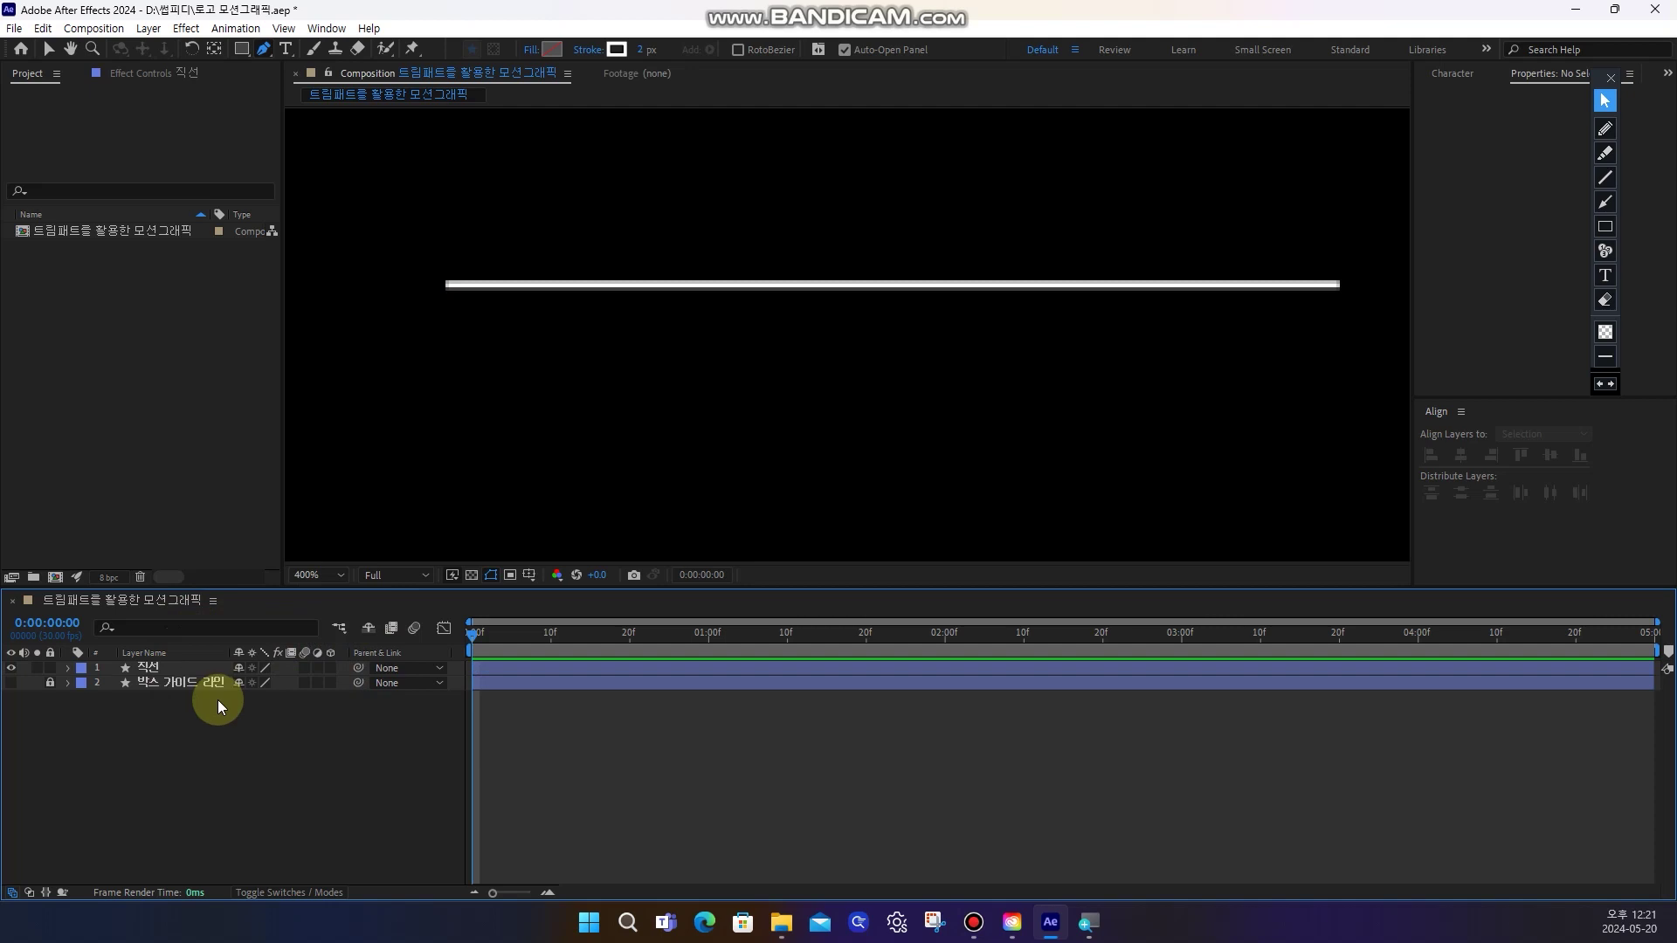
click(159, 666)
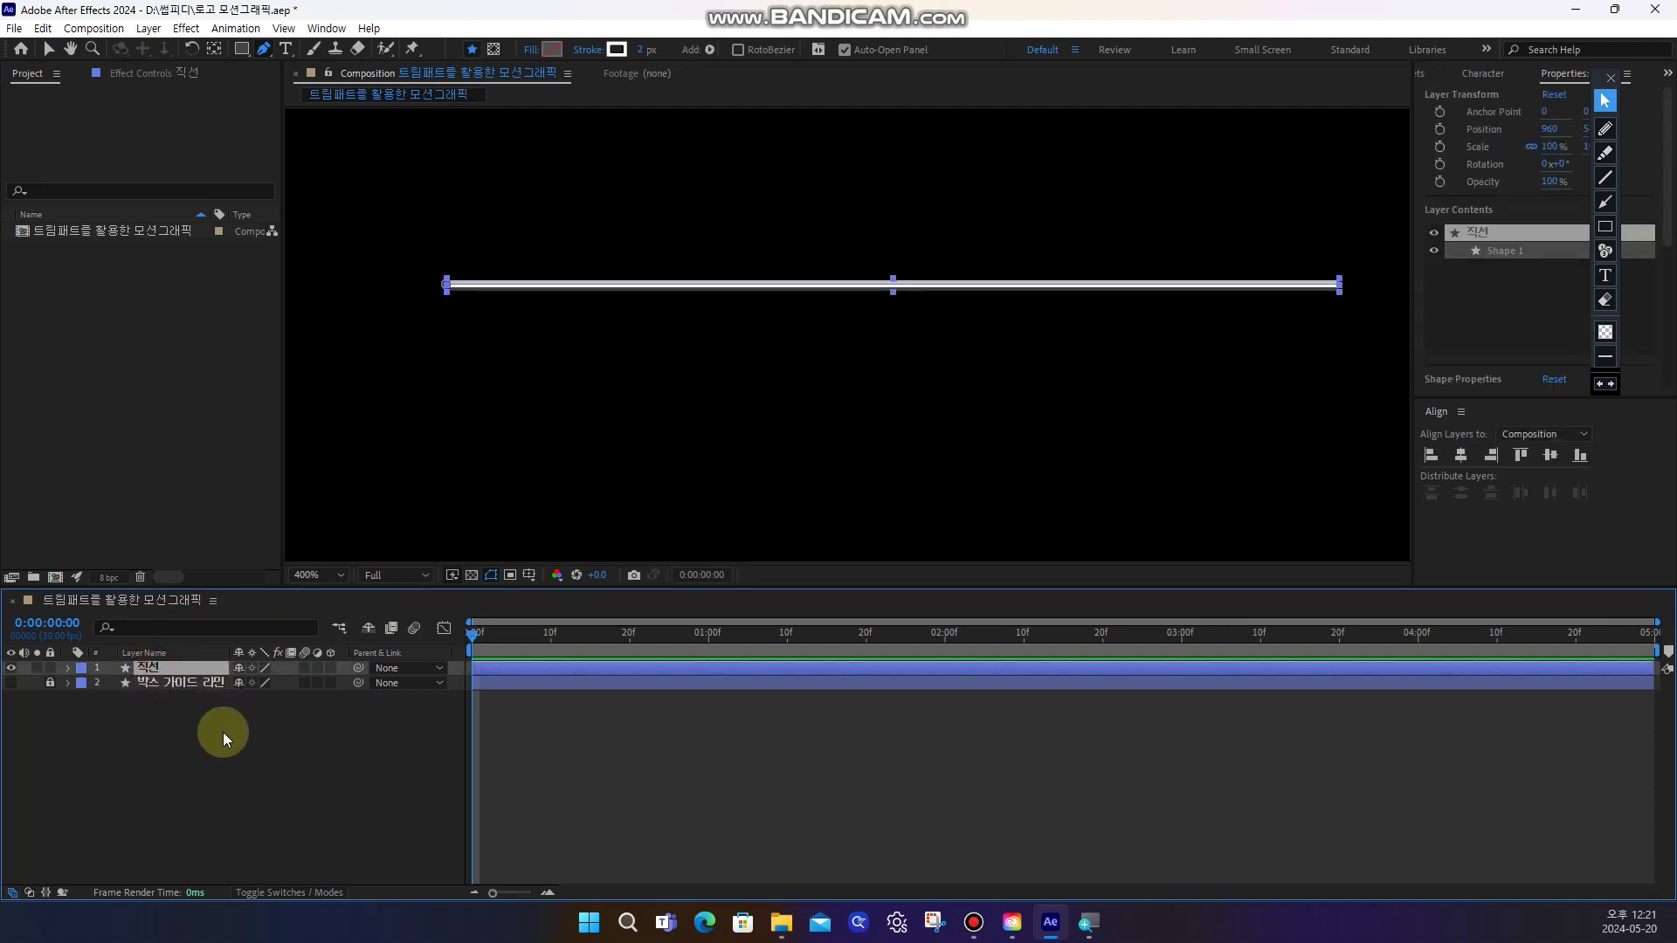
click(225, 760)
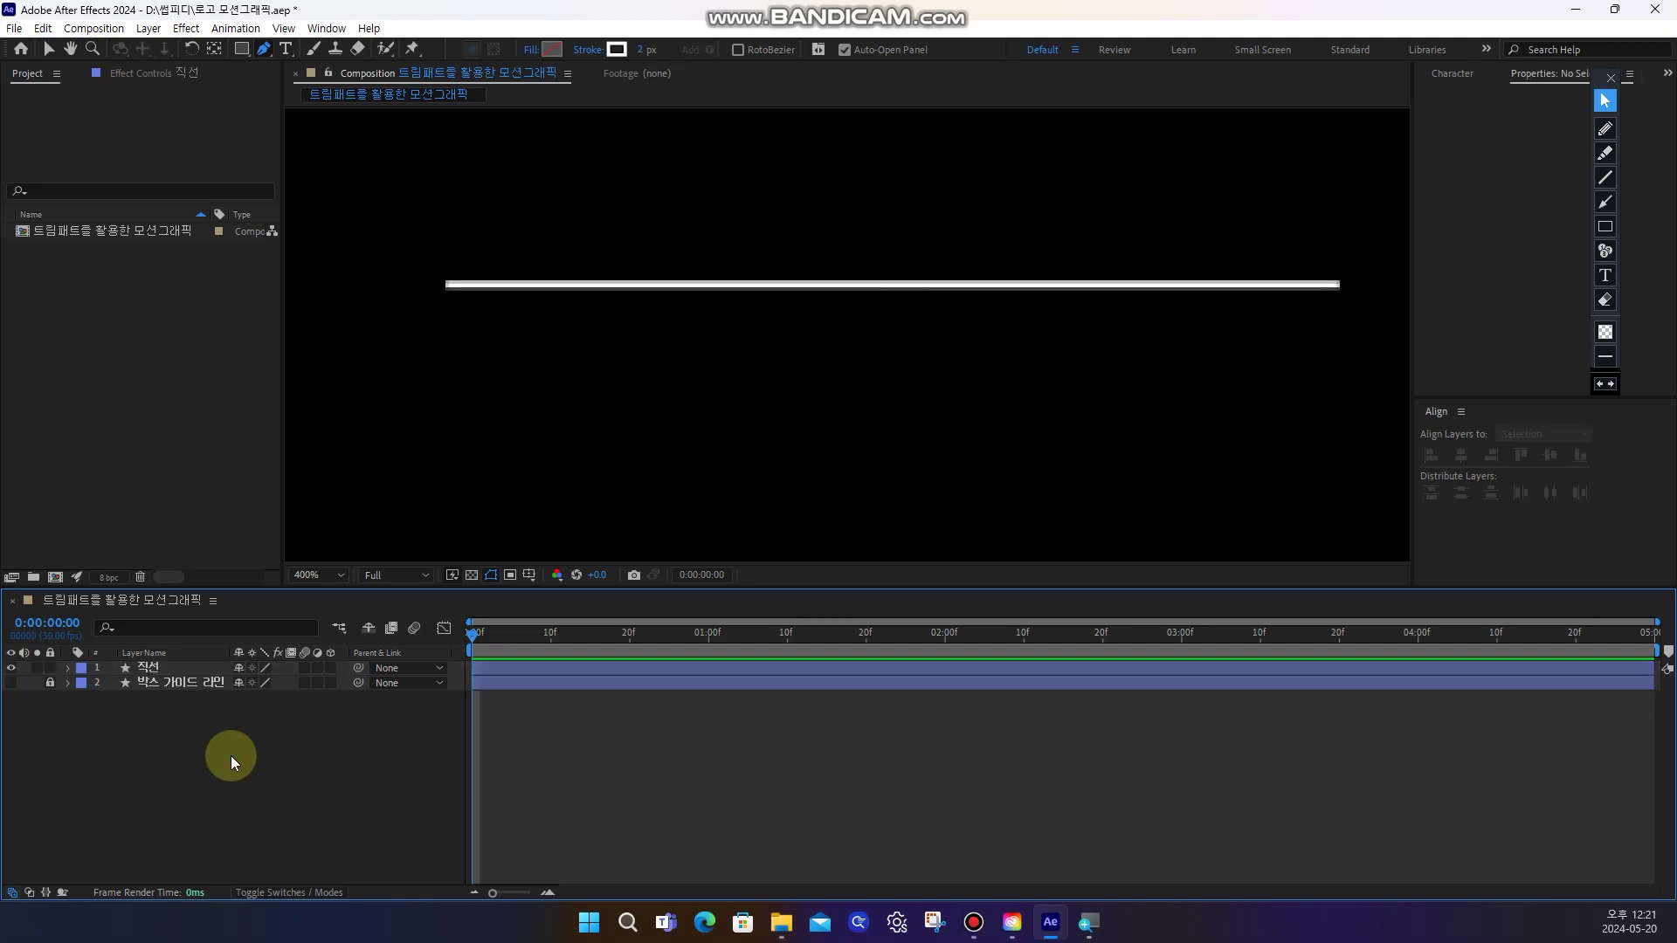
Draw a circle about 4.5 px wide below the line with the Ellipse tool, using a solid white fill and no stroke
click(243, 50)
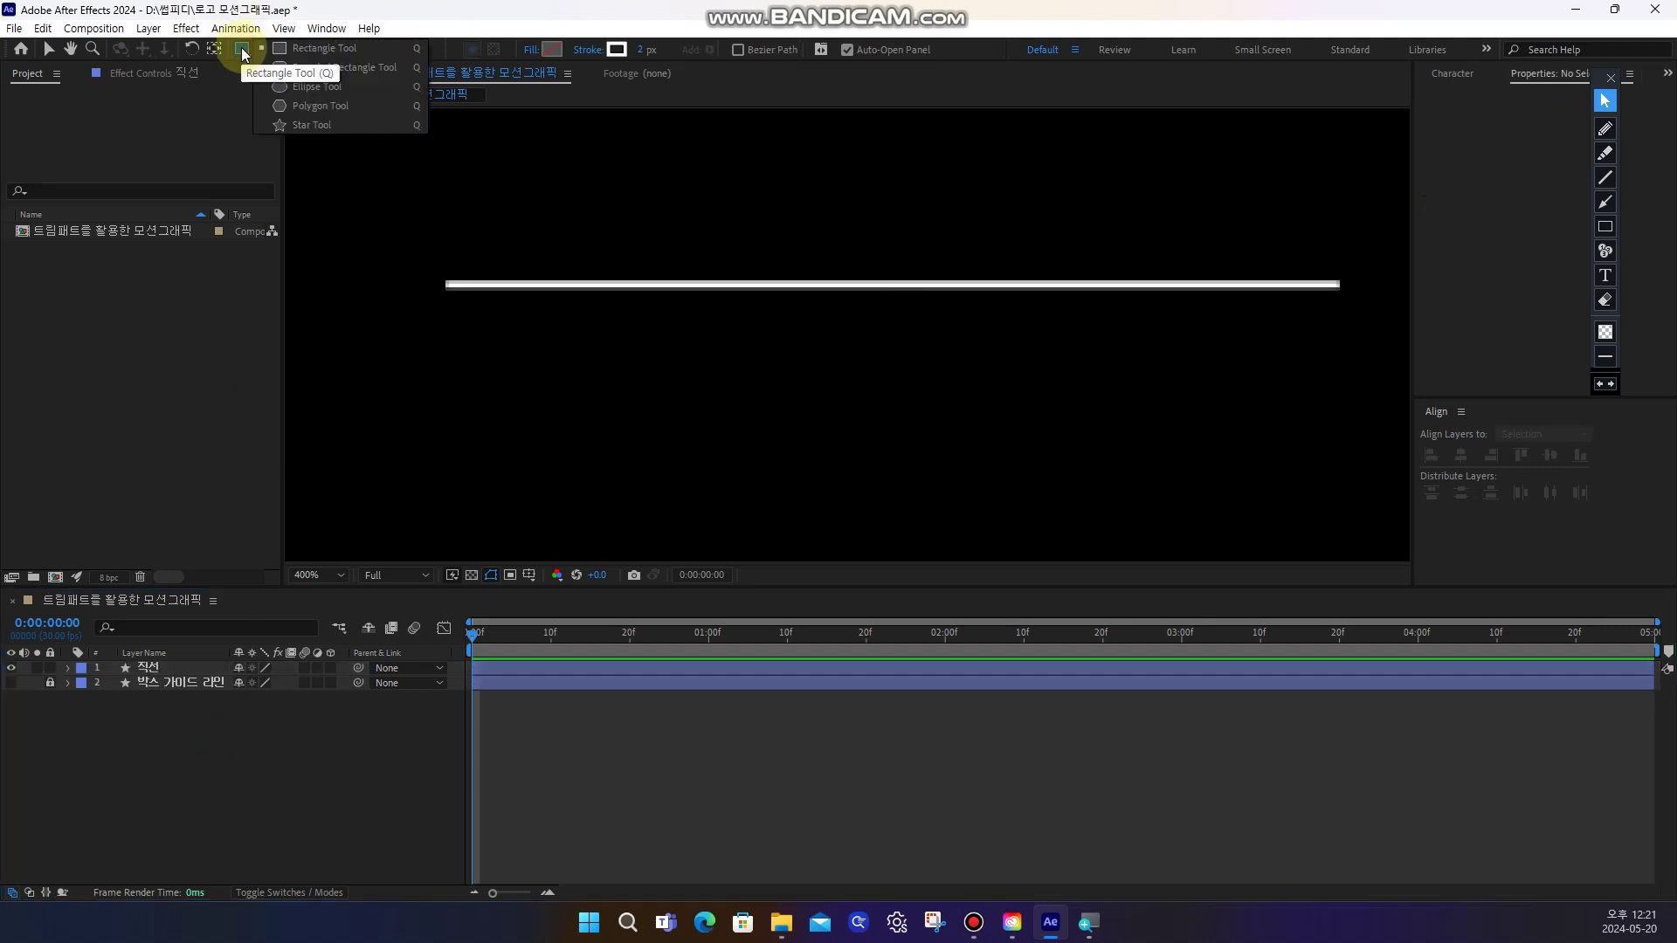
click(332, 68)
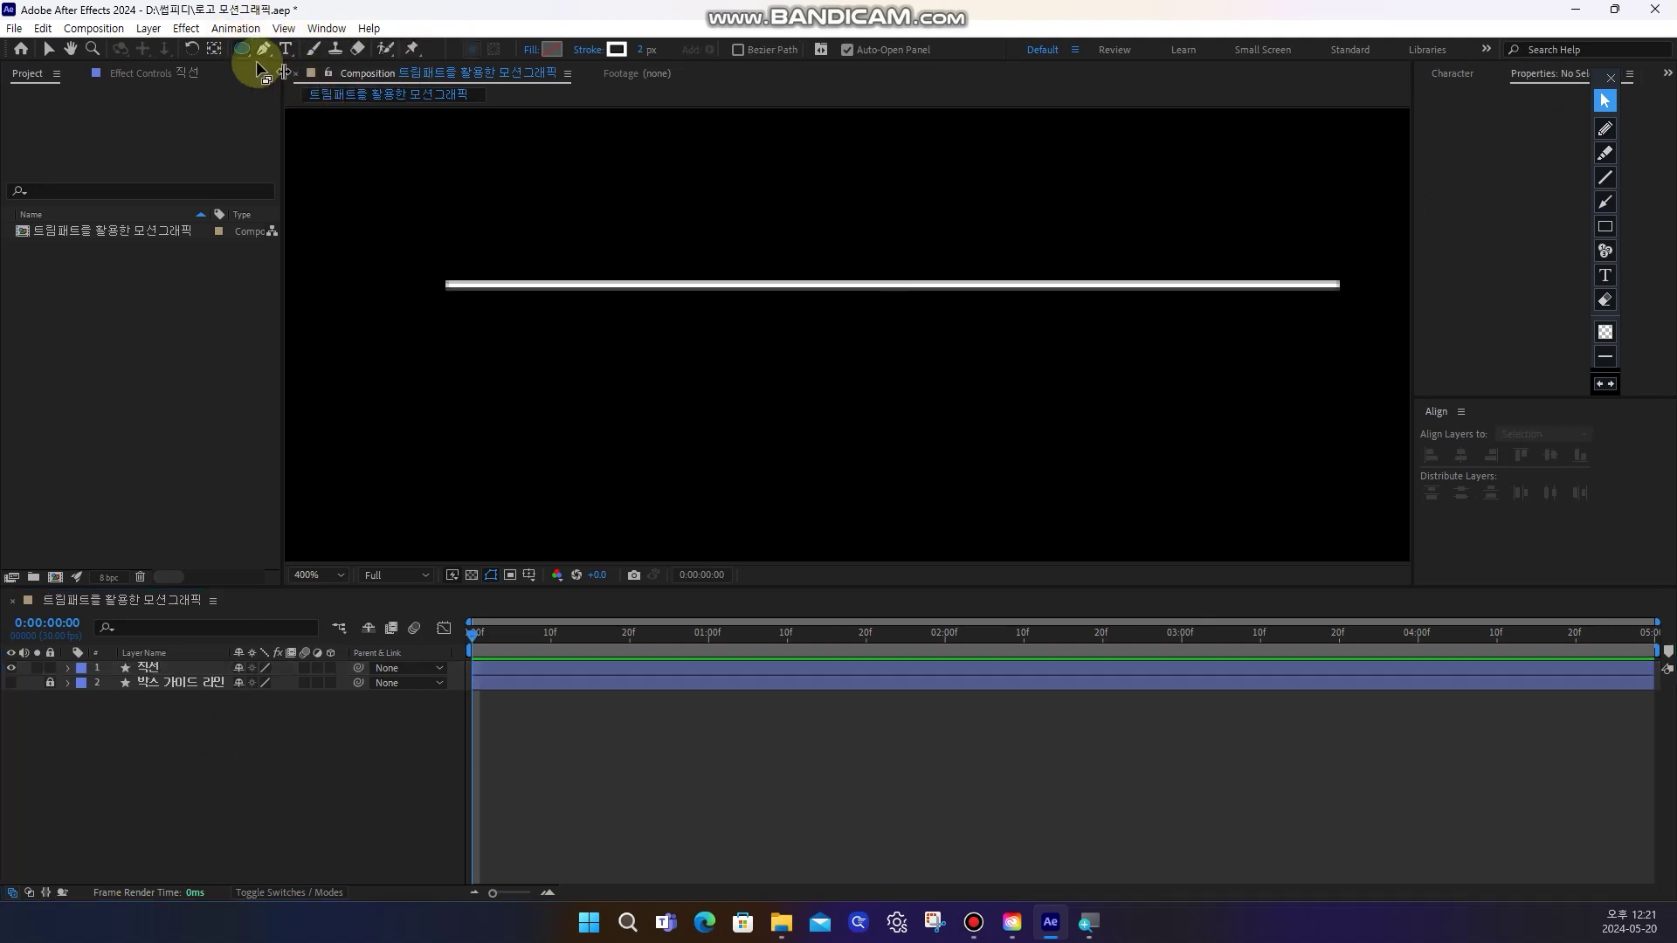
click(244, 50)
click(318, 85)
click(531, 49)
click(559, 190)
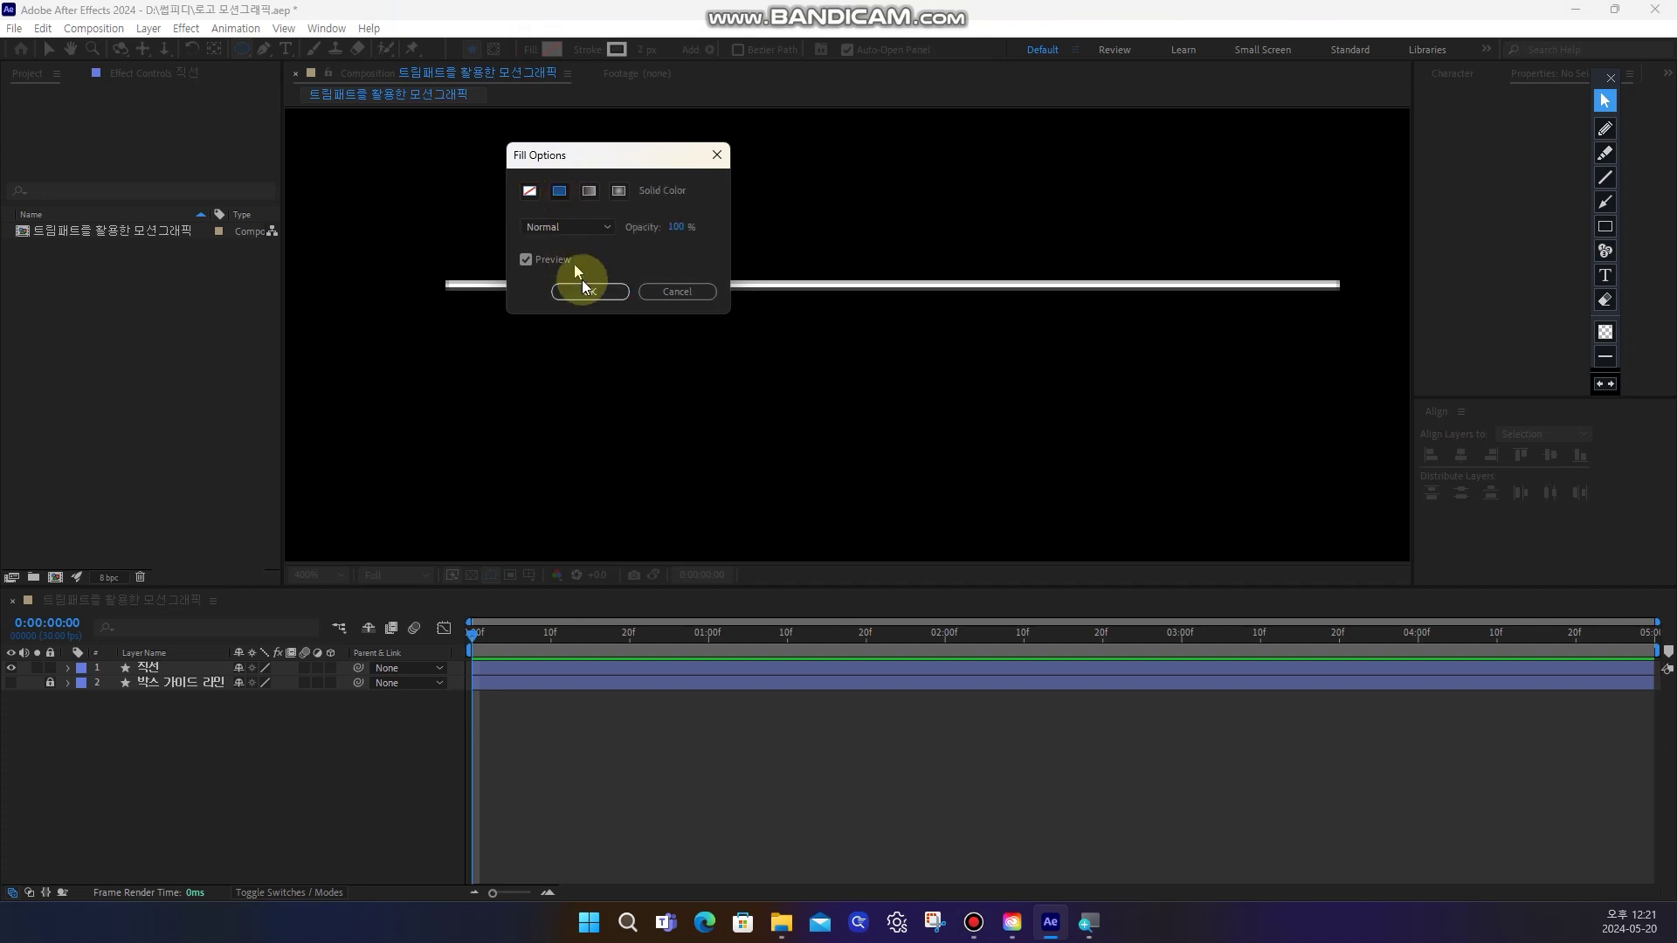
click(590, 290)
click(593, 54)
click(534, 188)
click(578, 290)
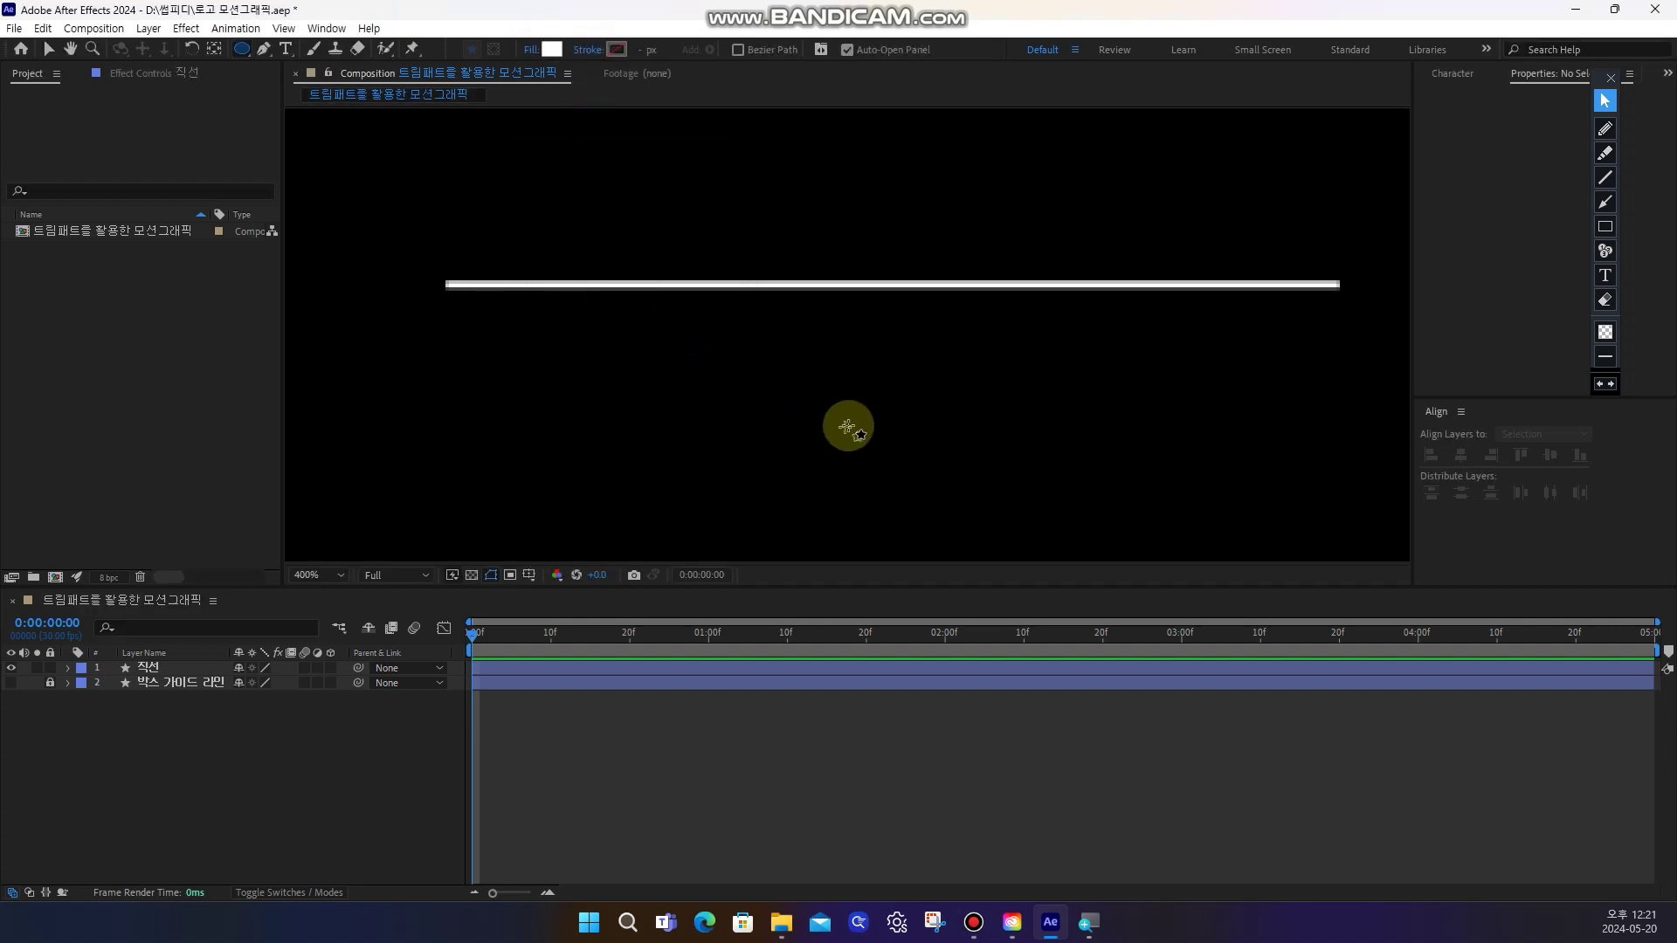
drag(859, 418, 870, 428)
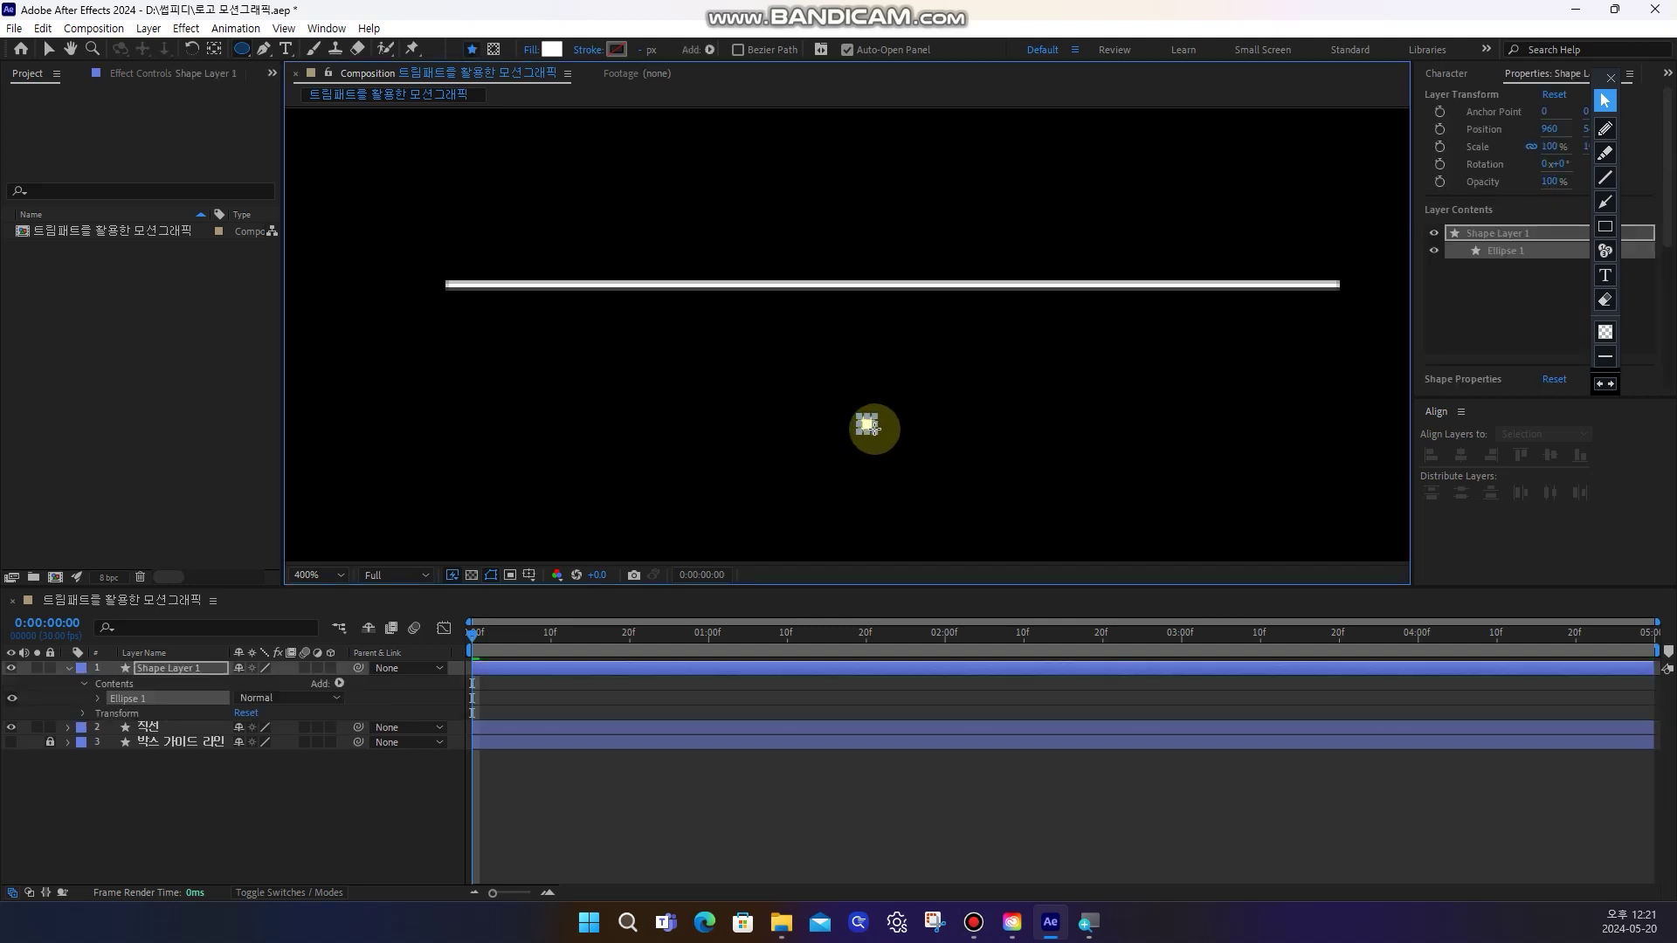
click(783, 808)
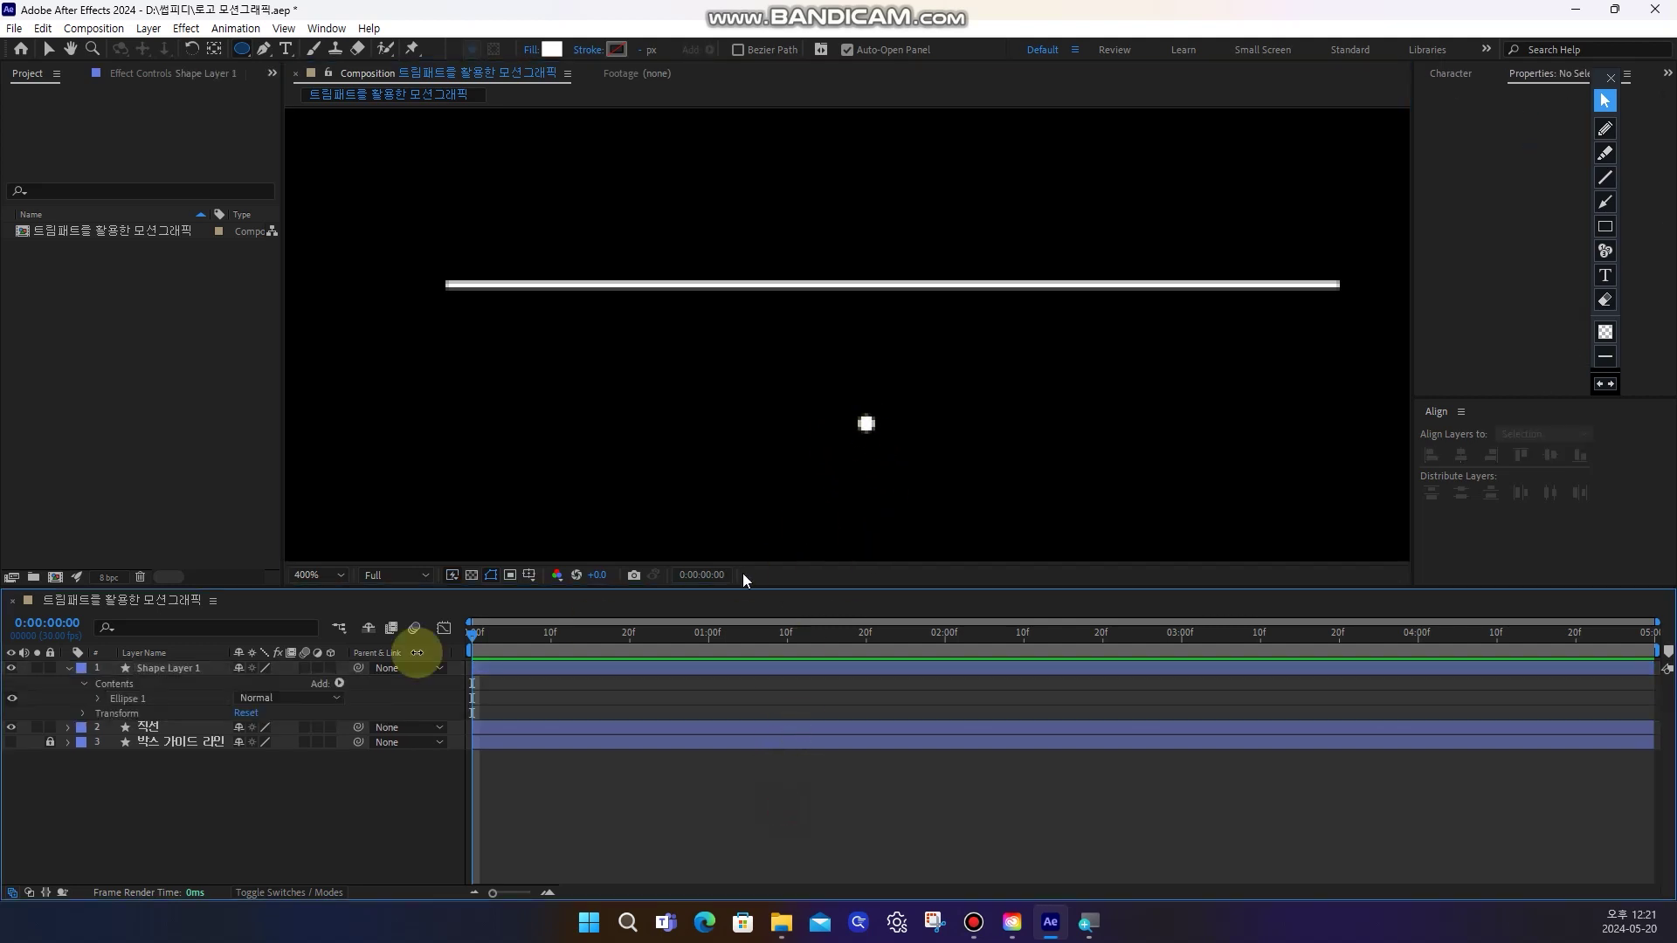
Rename the circle's shape layer 원 and deselect it
click(164, 669)
key(Return)
text(원)
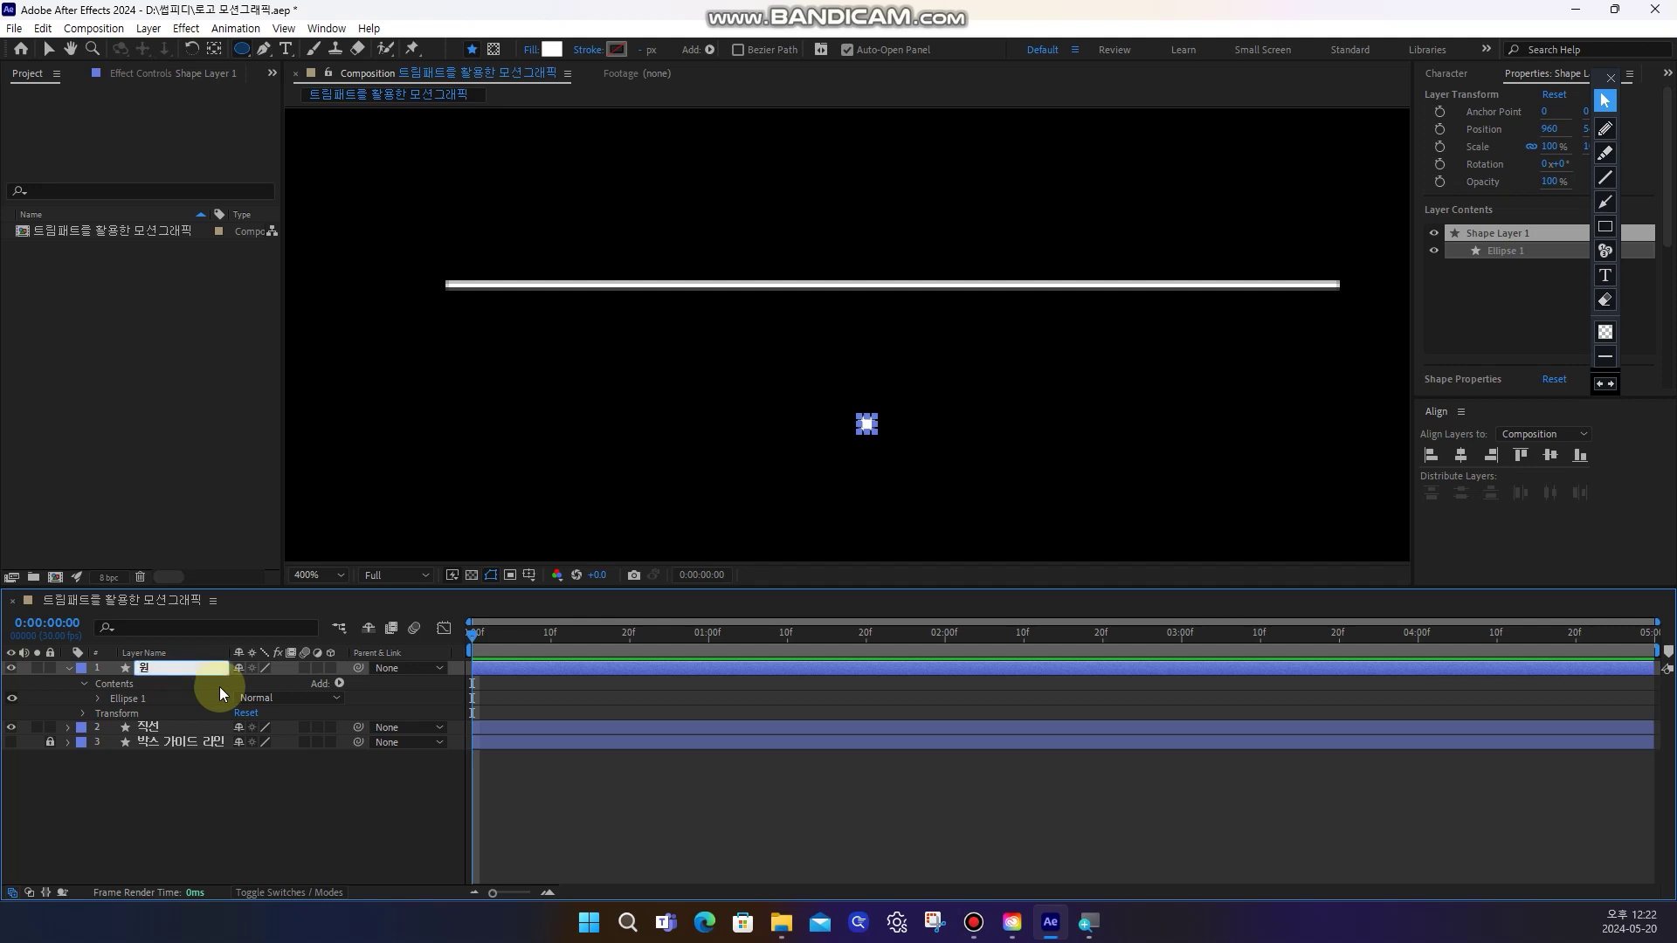
key(Return)
click(218, 762)
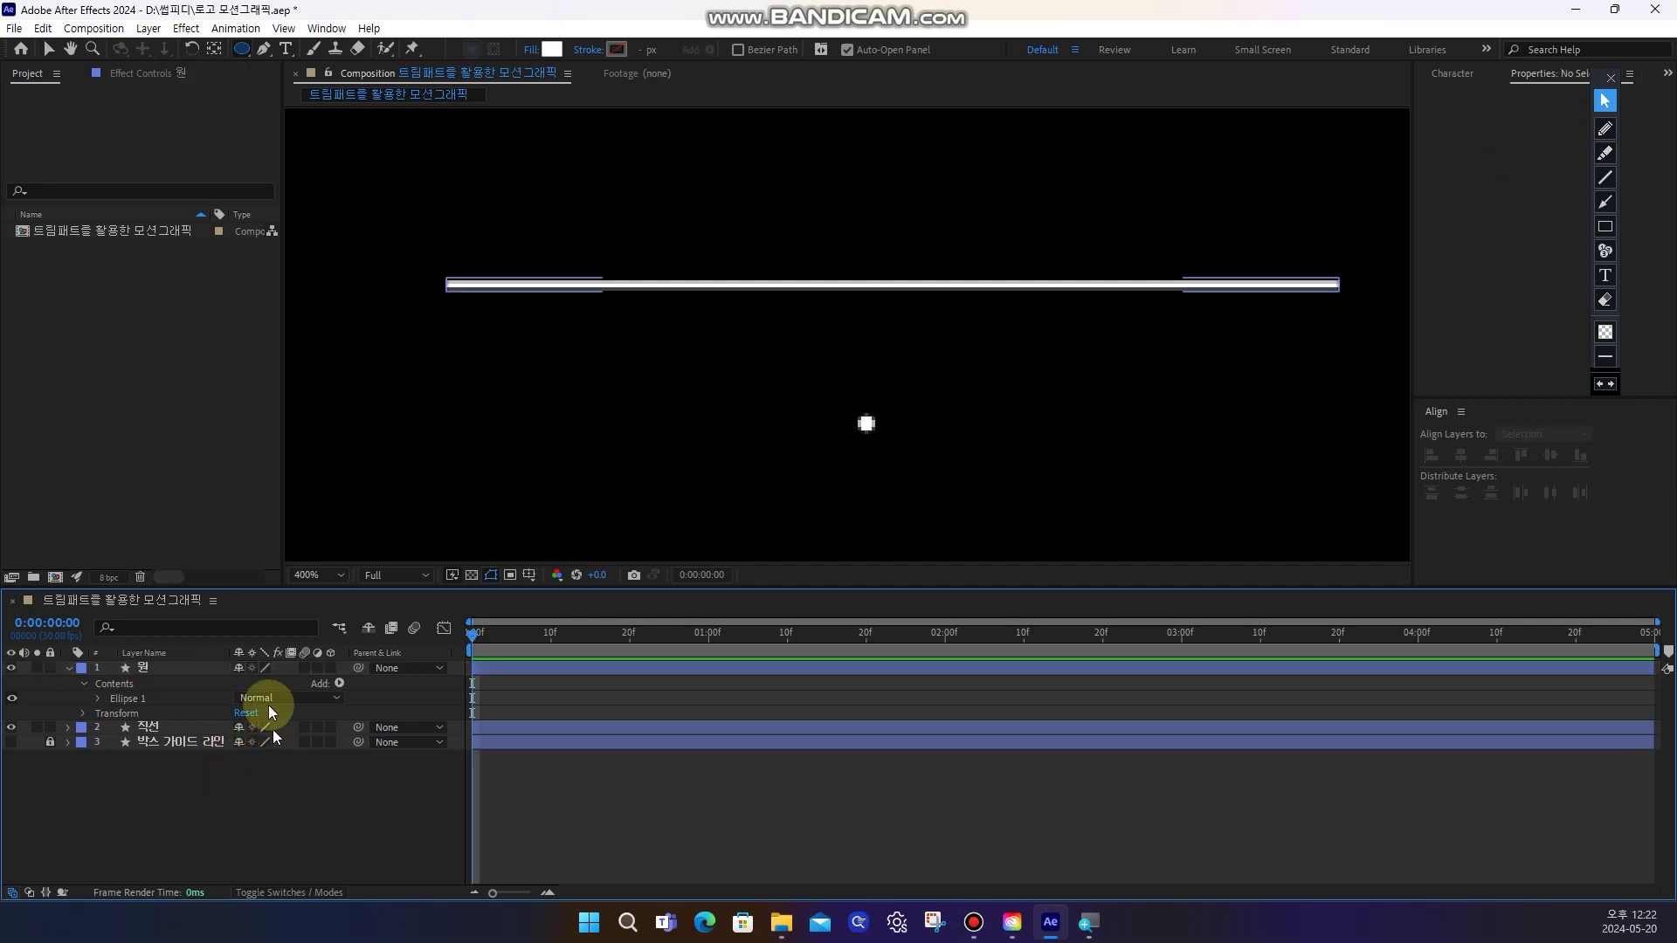
click(164, 667)
click(318, 781)
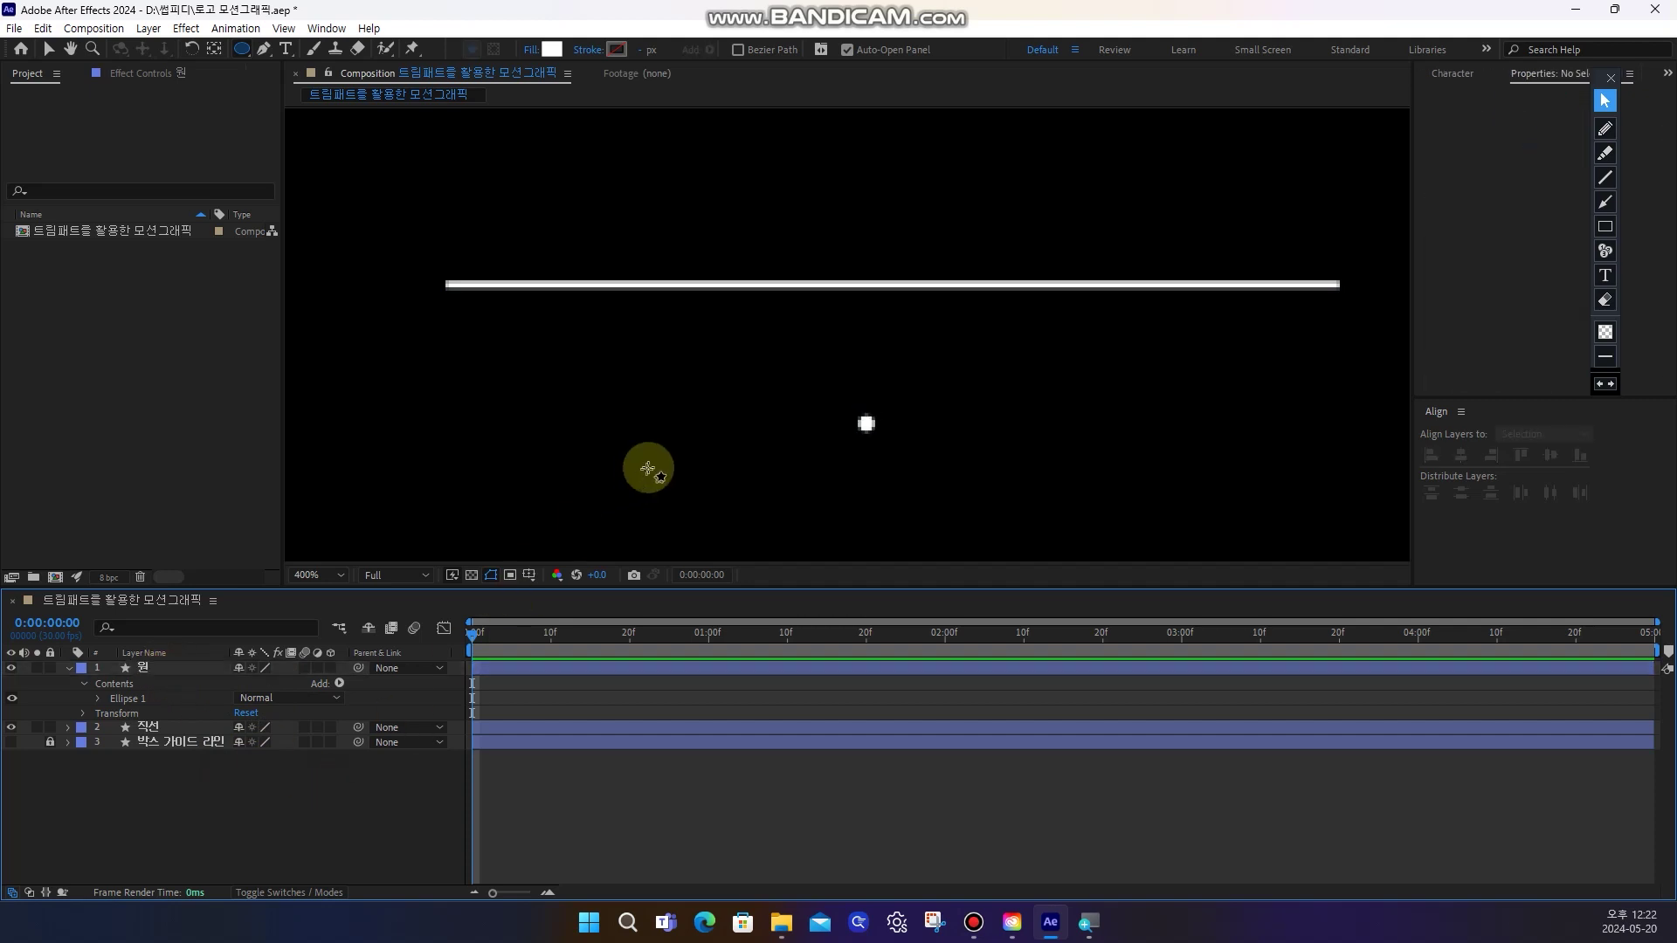
Center the circle by setting the position in Ellipse 1's transform to 0, 0, and collapse that transform group
key(comma)
key(h)
drag(783, 449, 736, 350)
key(q)
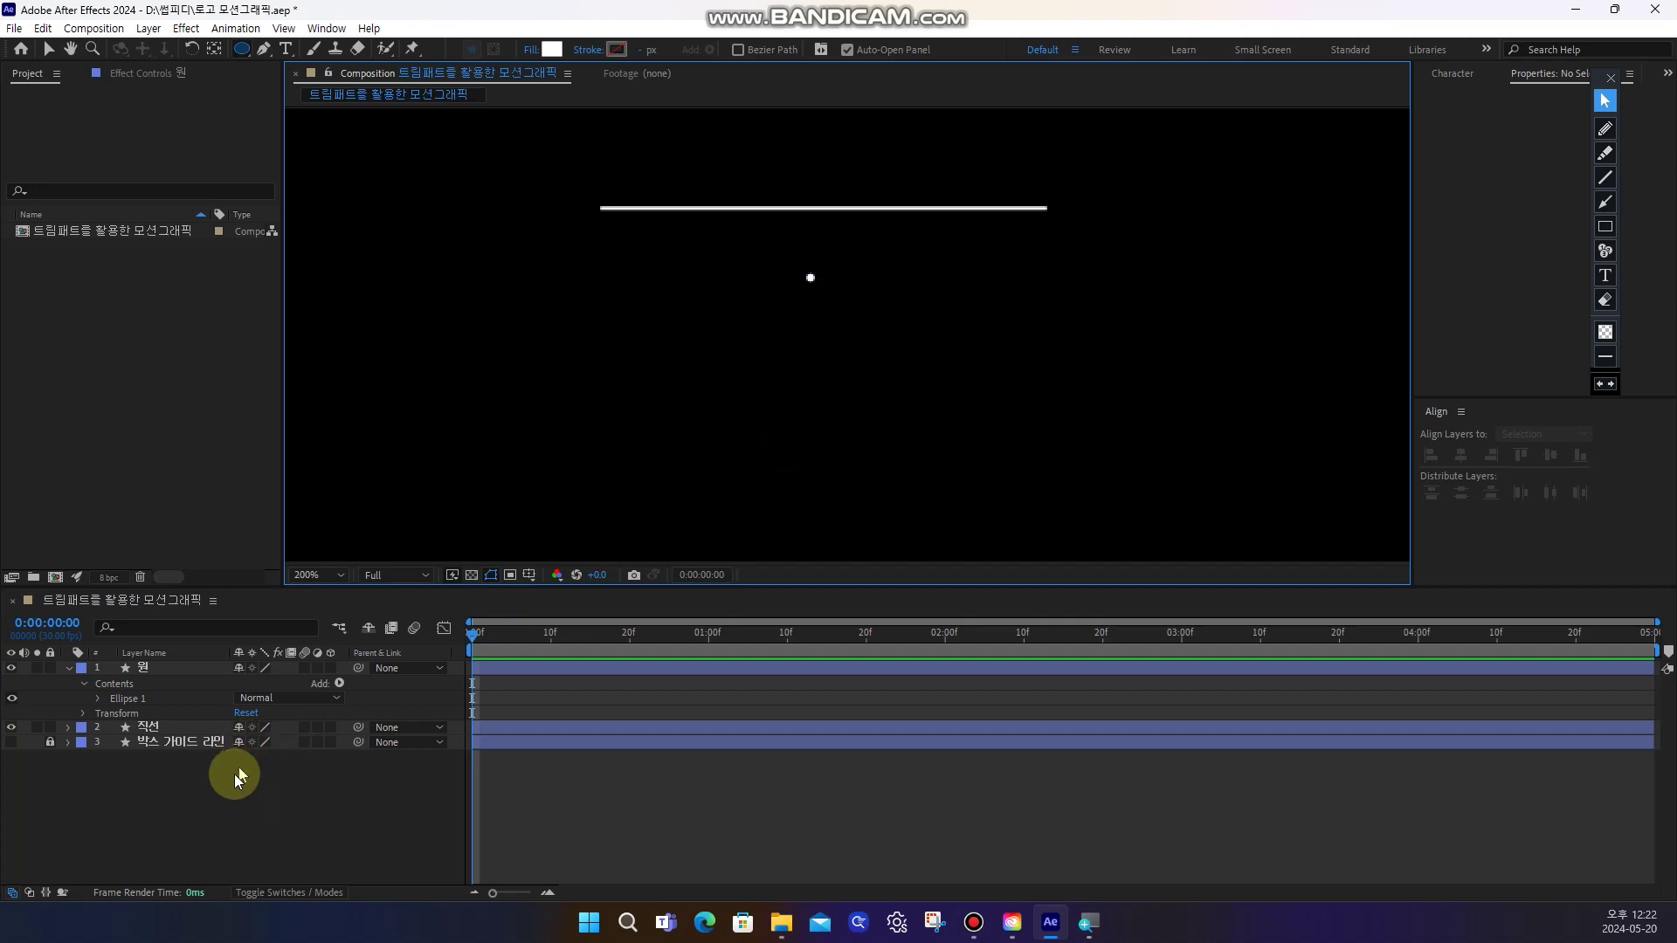
click(127, 698)
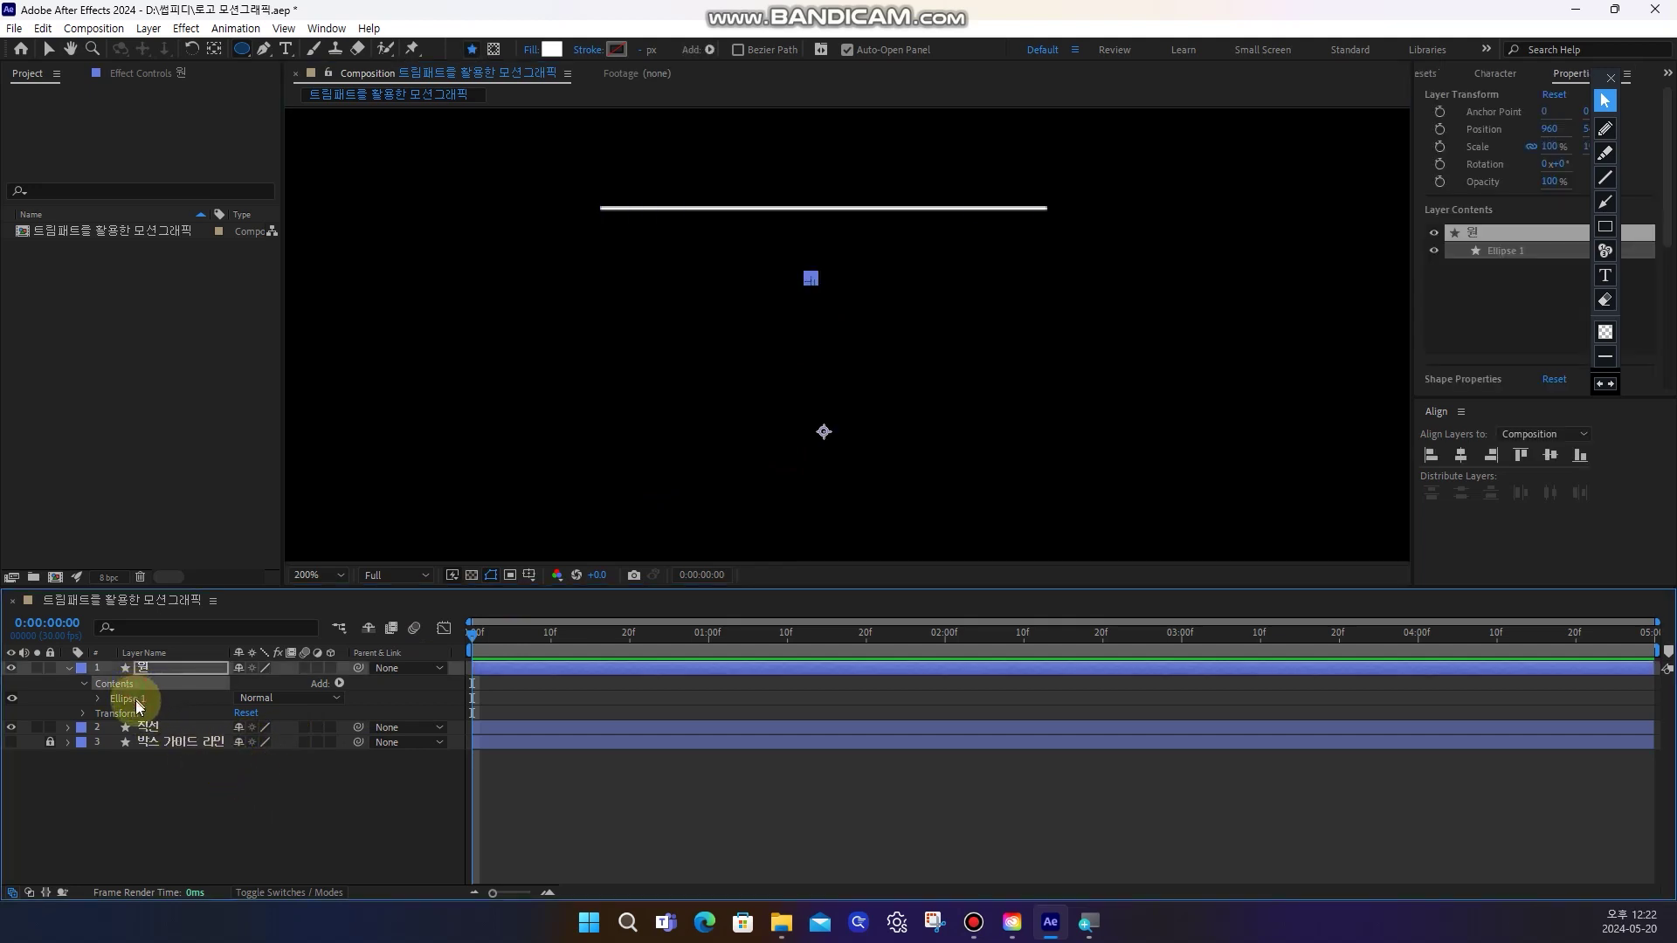
click(101, 703)
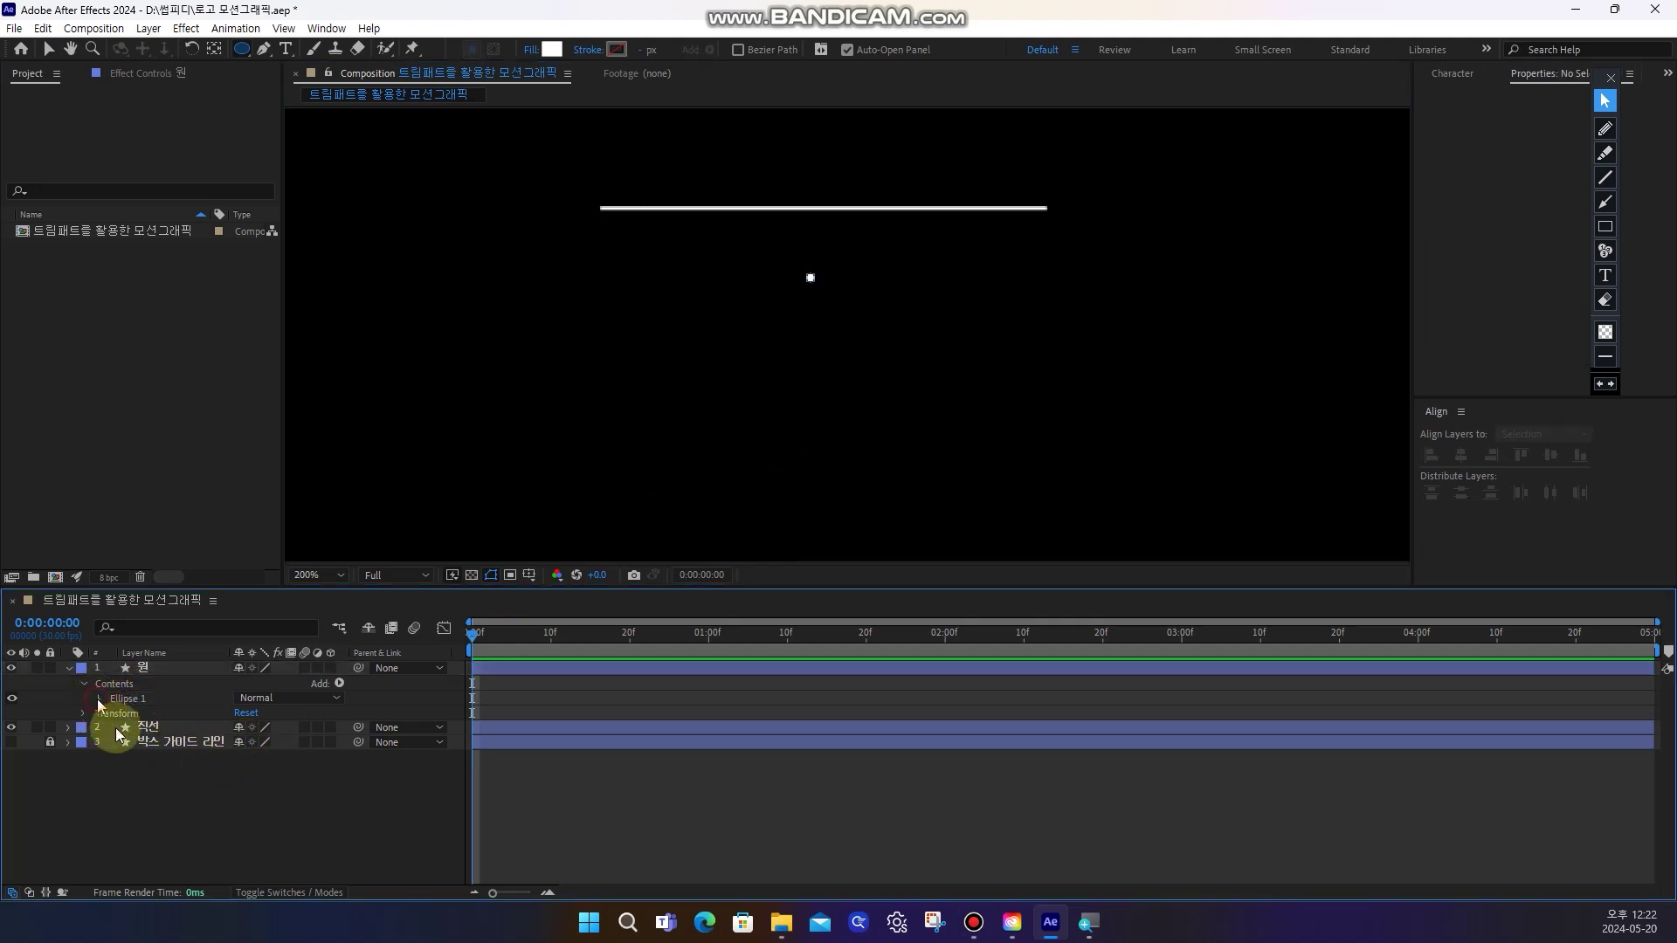
click(98, 700)
click(160, 758)
click(113, 758)
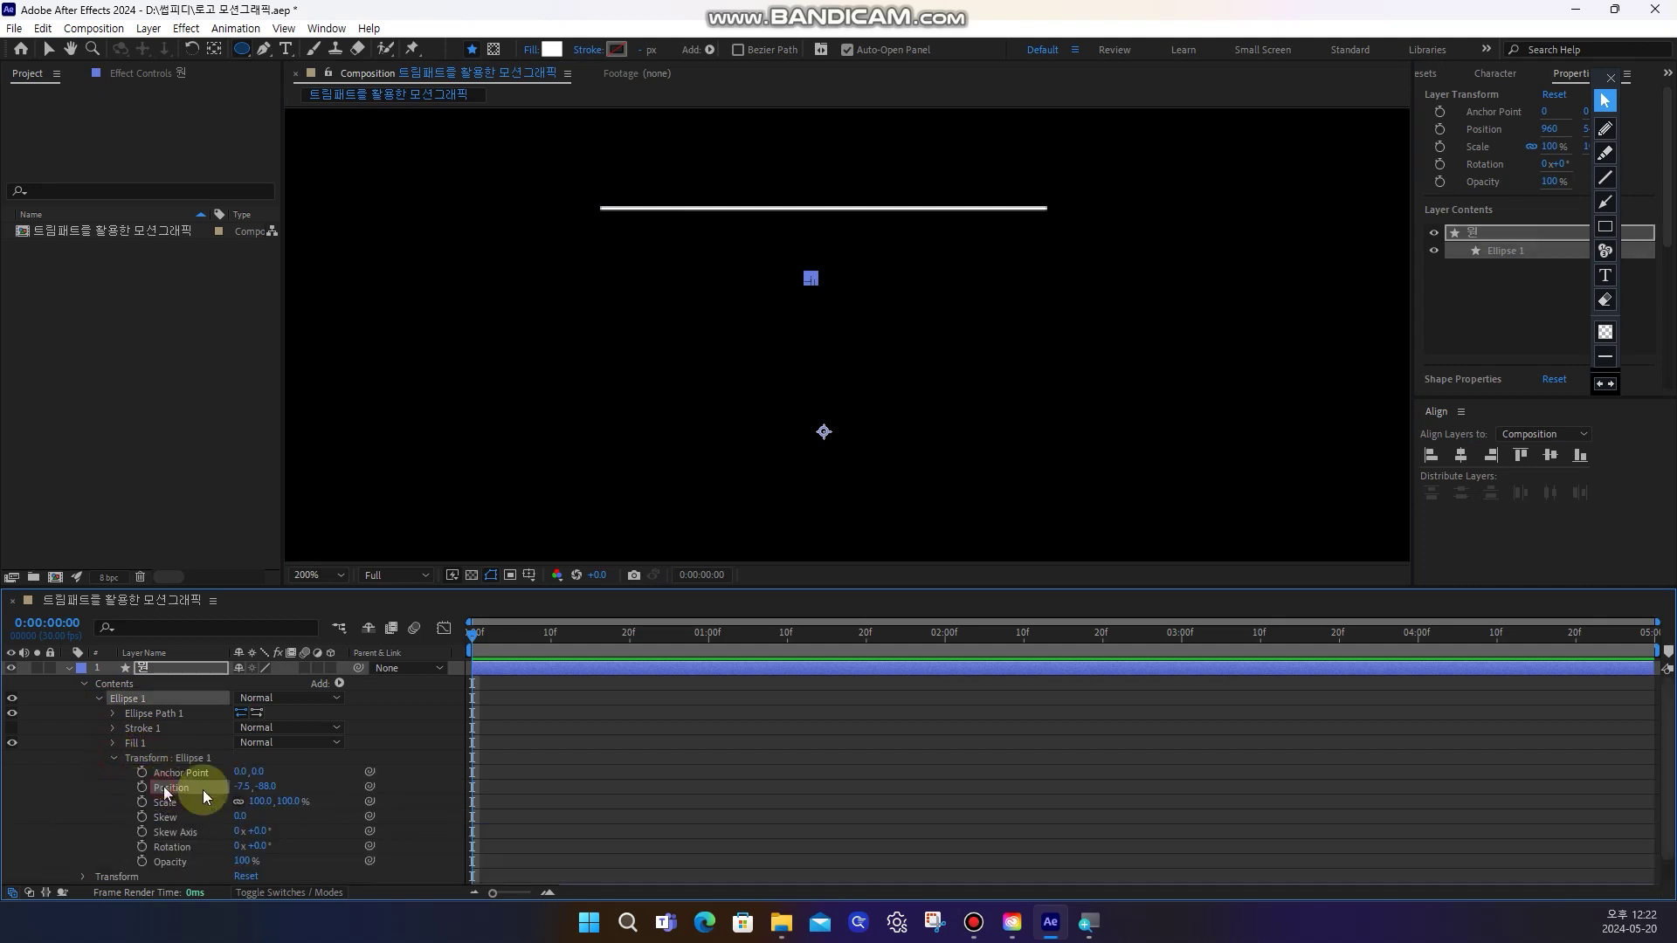
text(0)
key(Tab)
text(0)
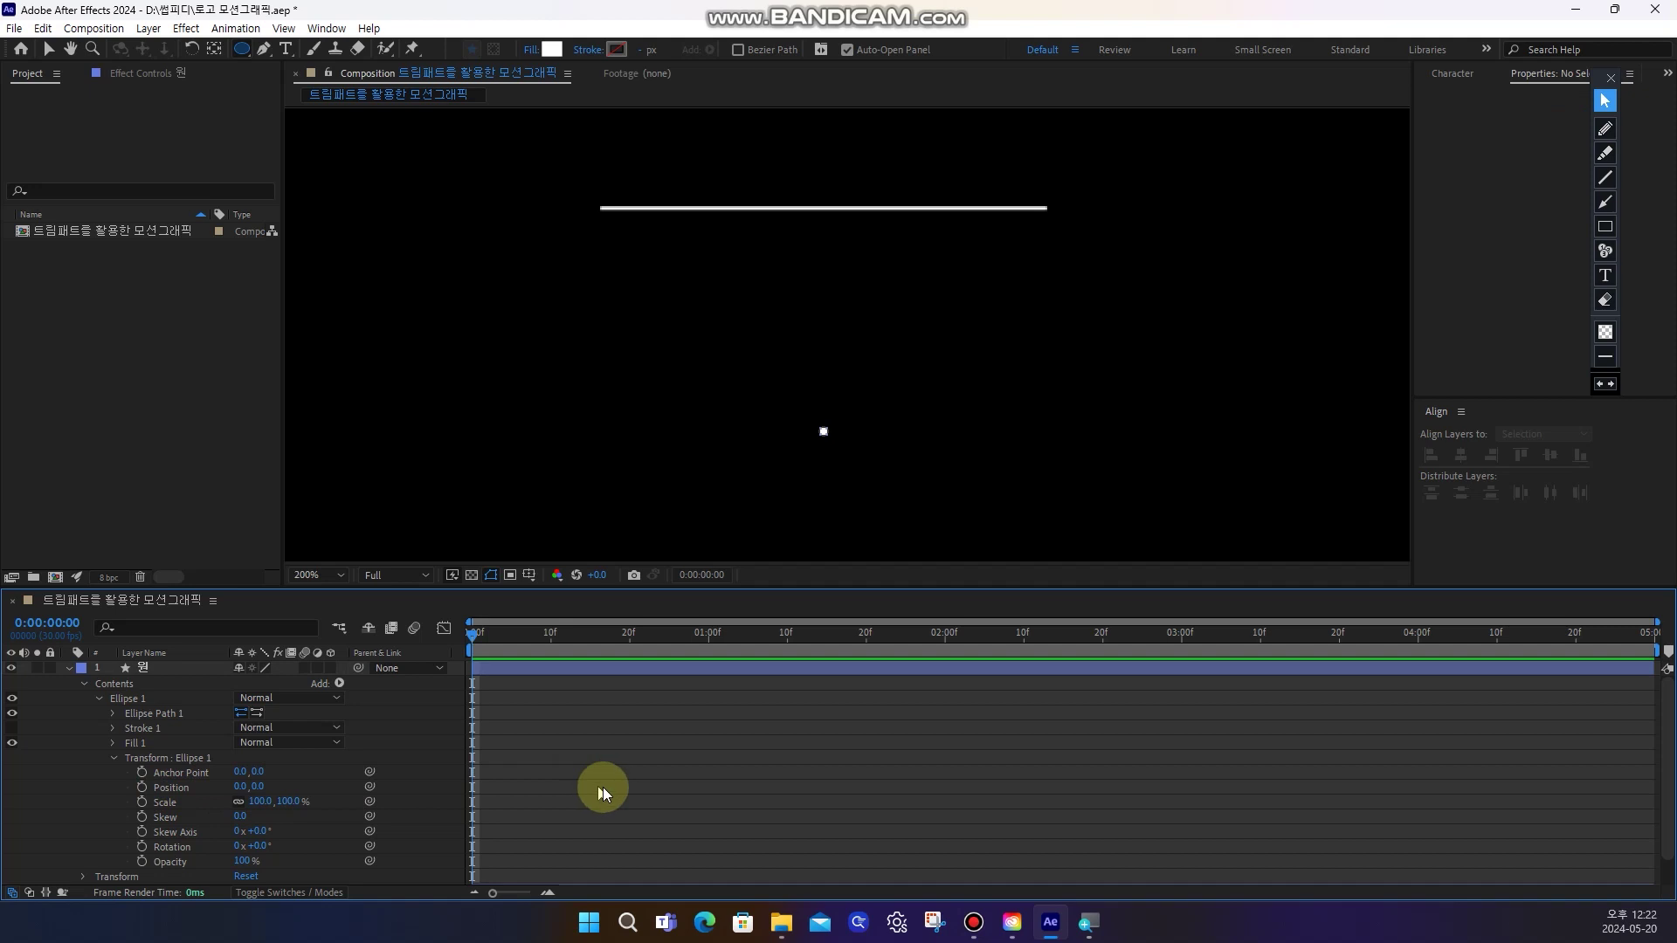
click(114, 759)
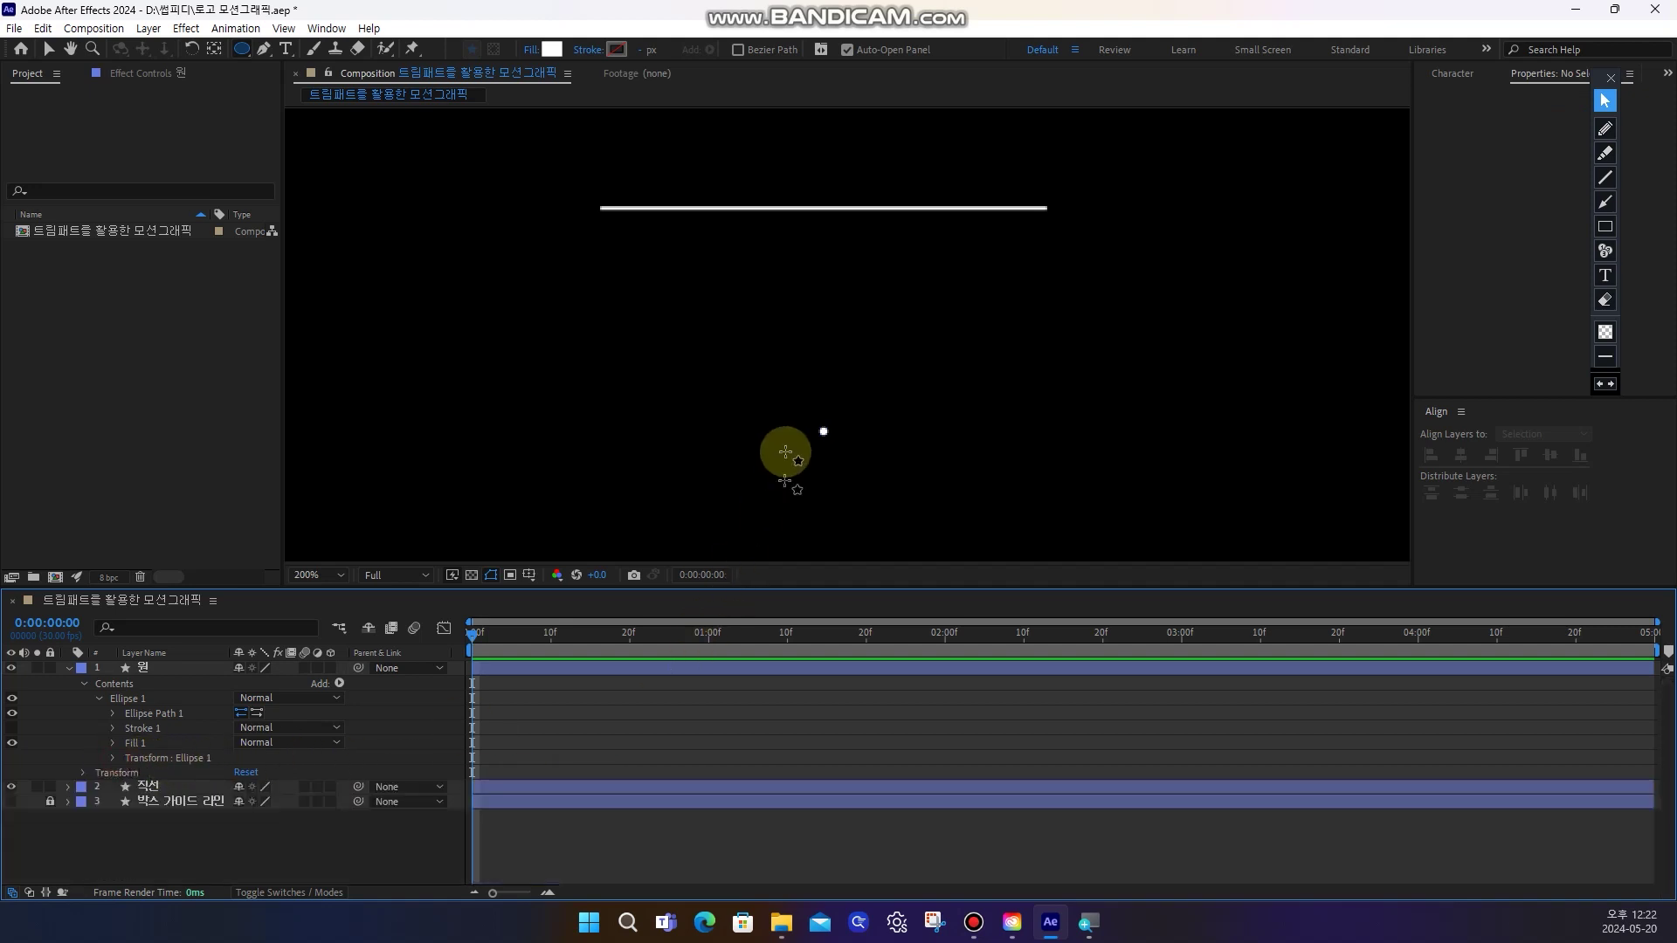
Set the size of Ellipse Path 1 in the 원 layer to 10 in both dimensions
click(160, 716)
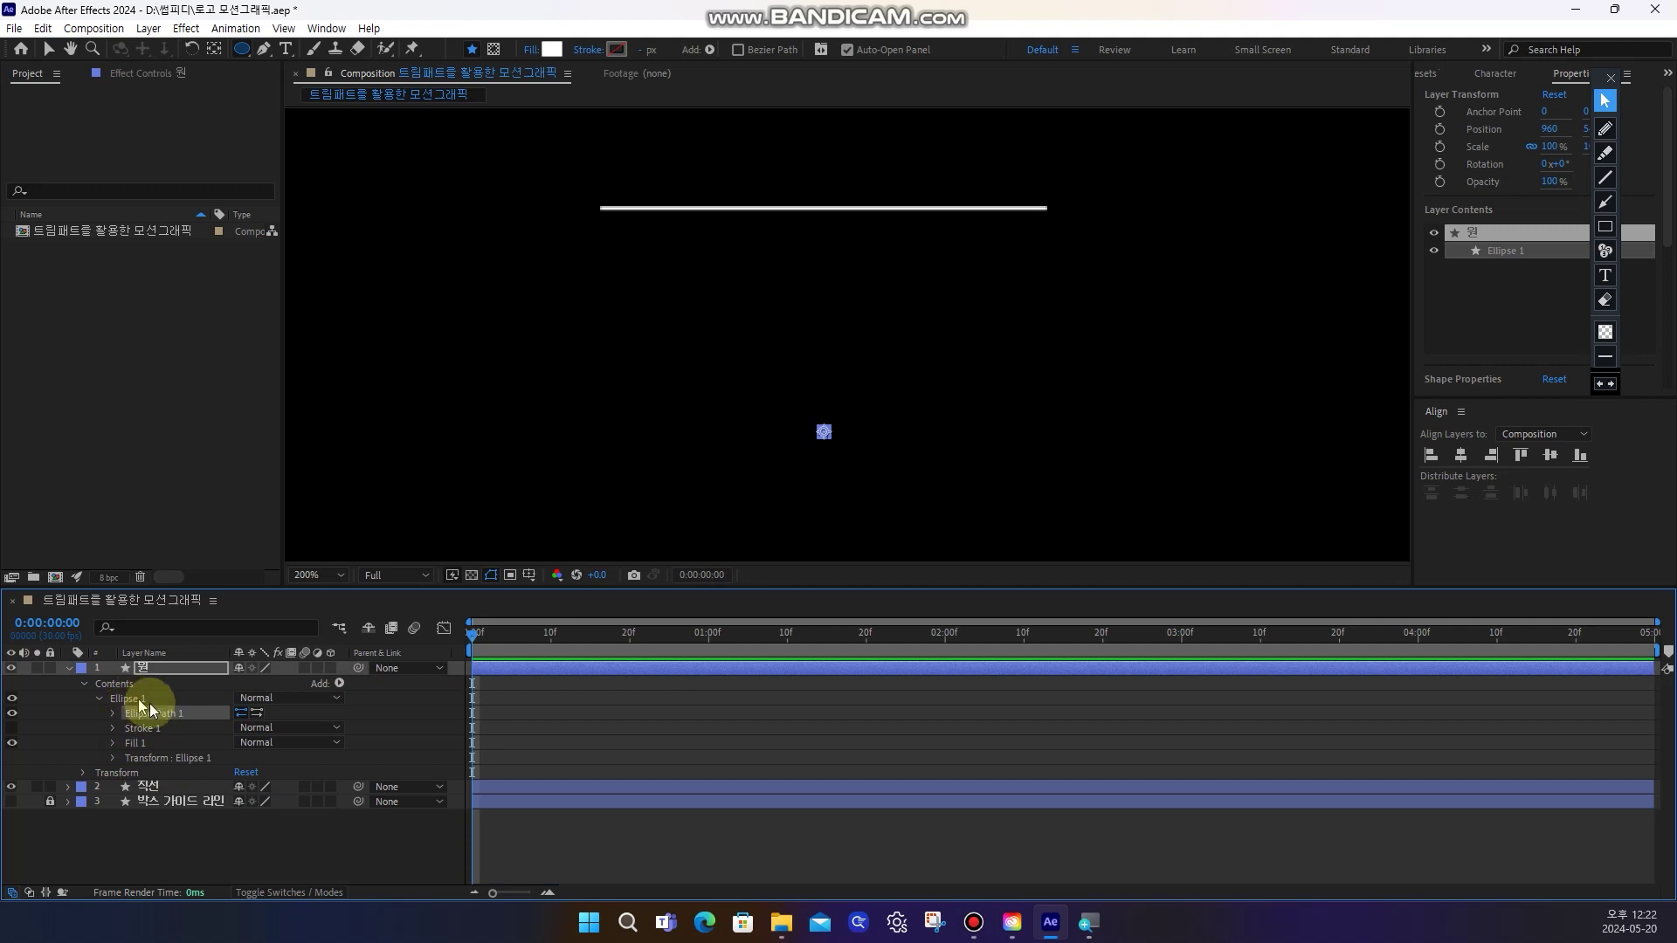
click(133, 685)
click(135, 698)
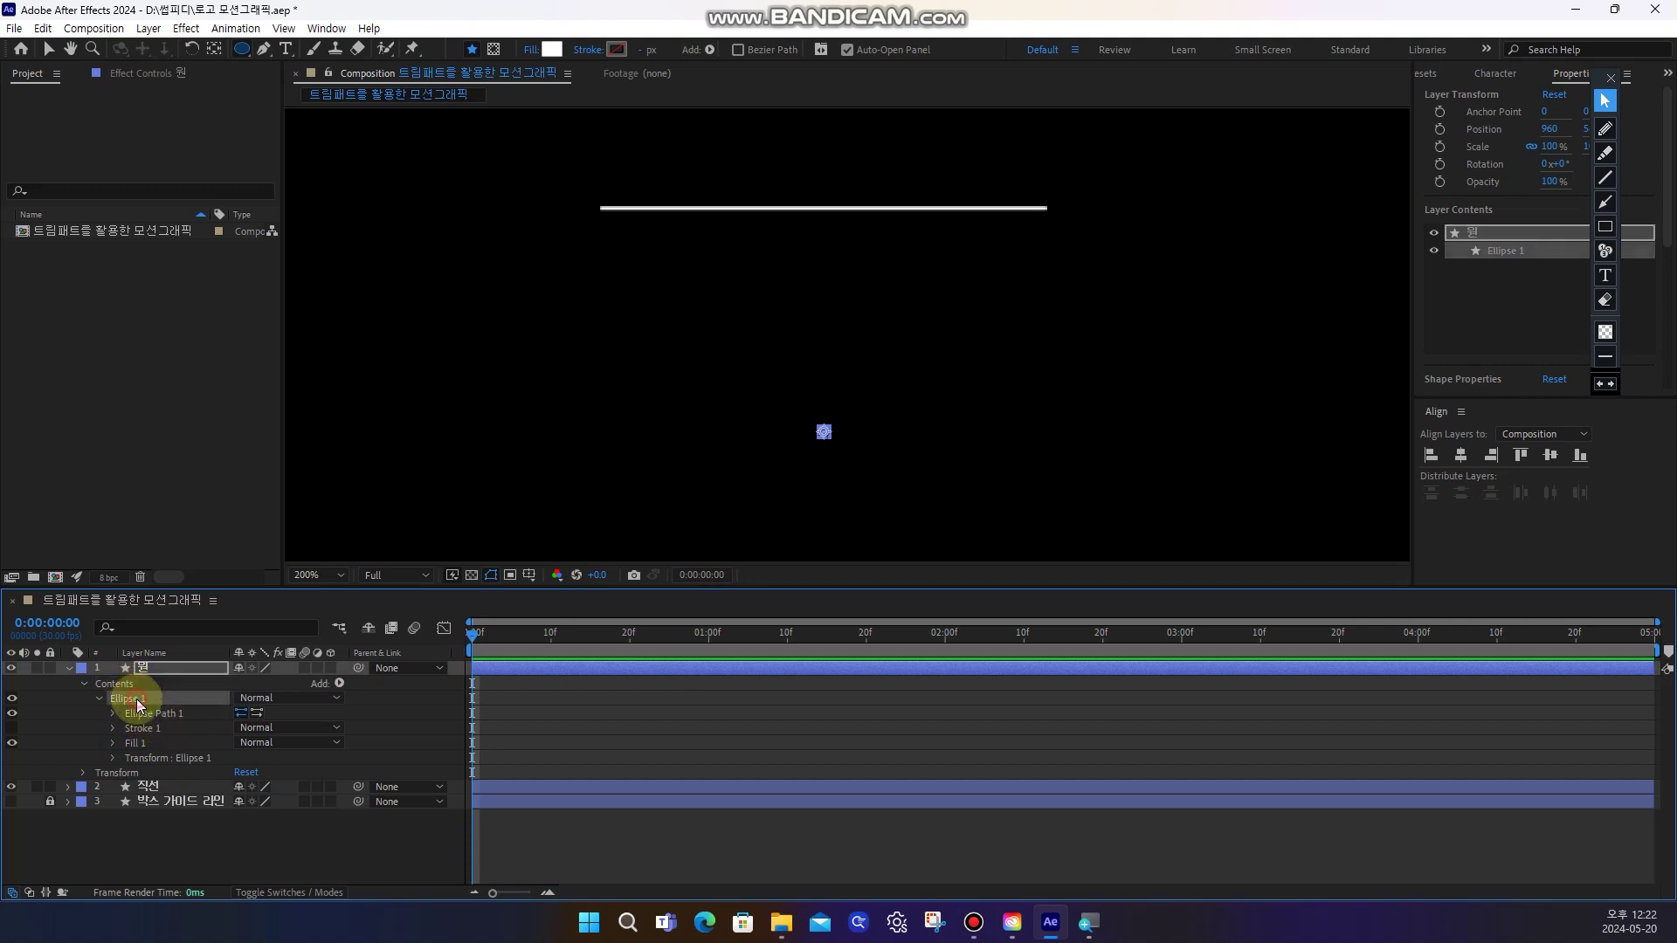
click(157, 713)
click(114, 714)
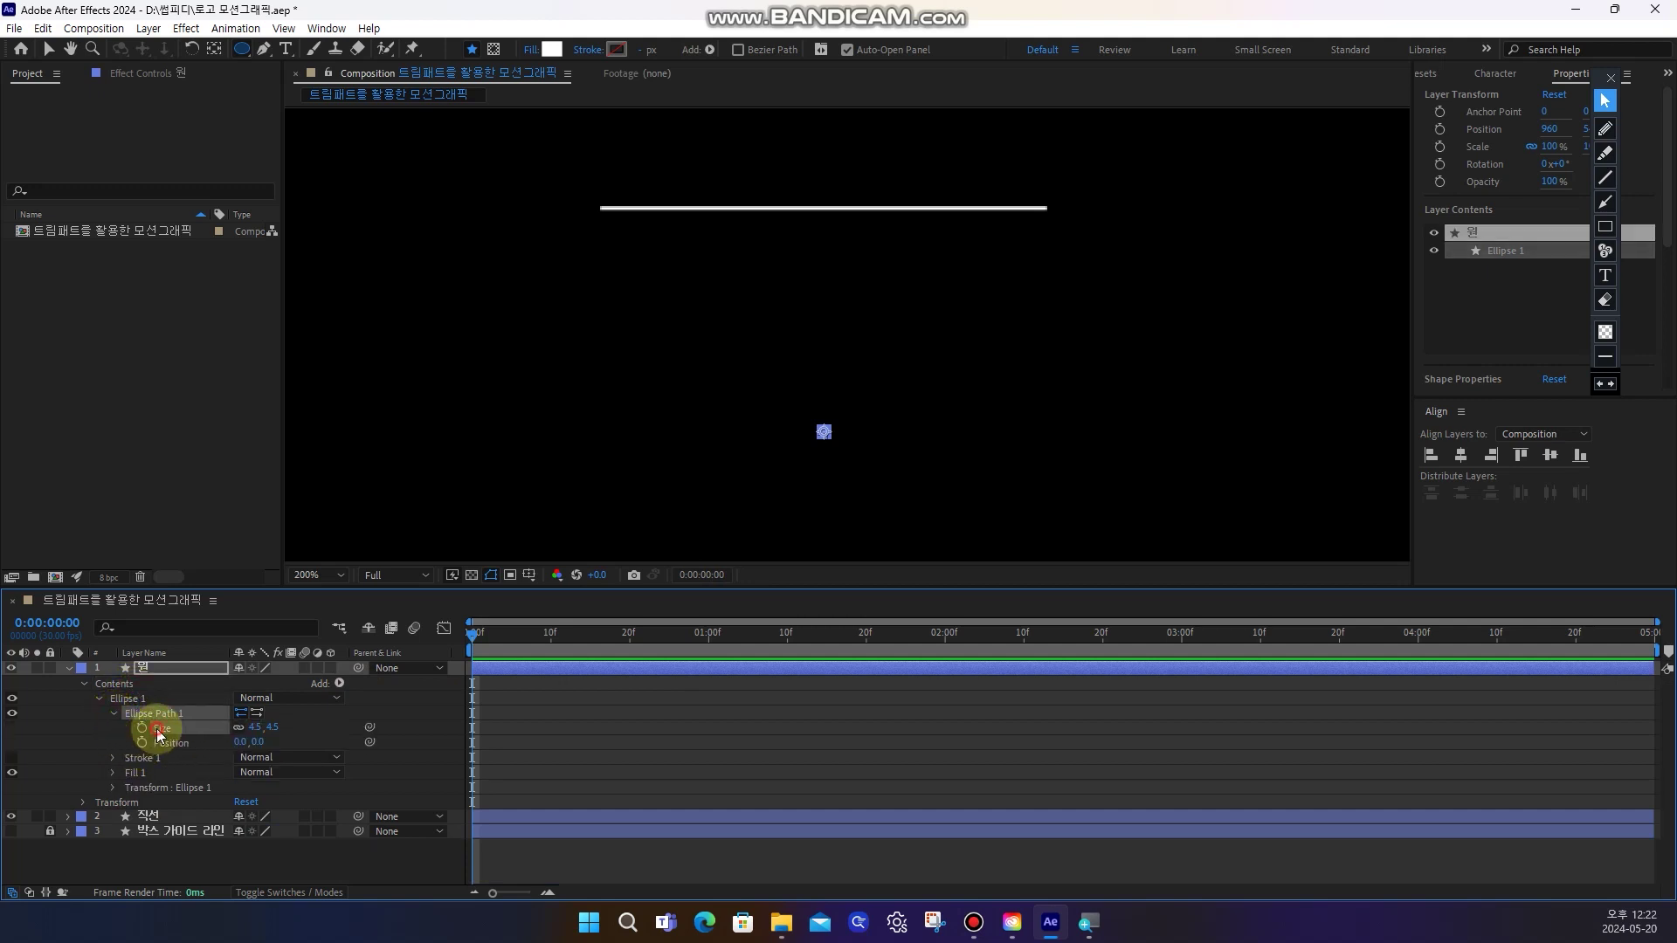
click(254, 727)
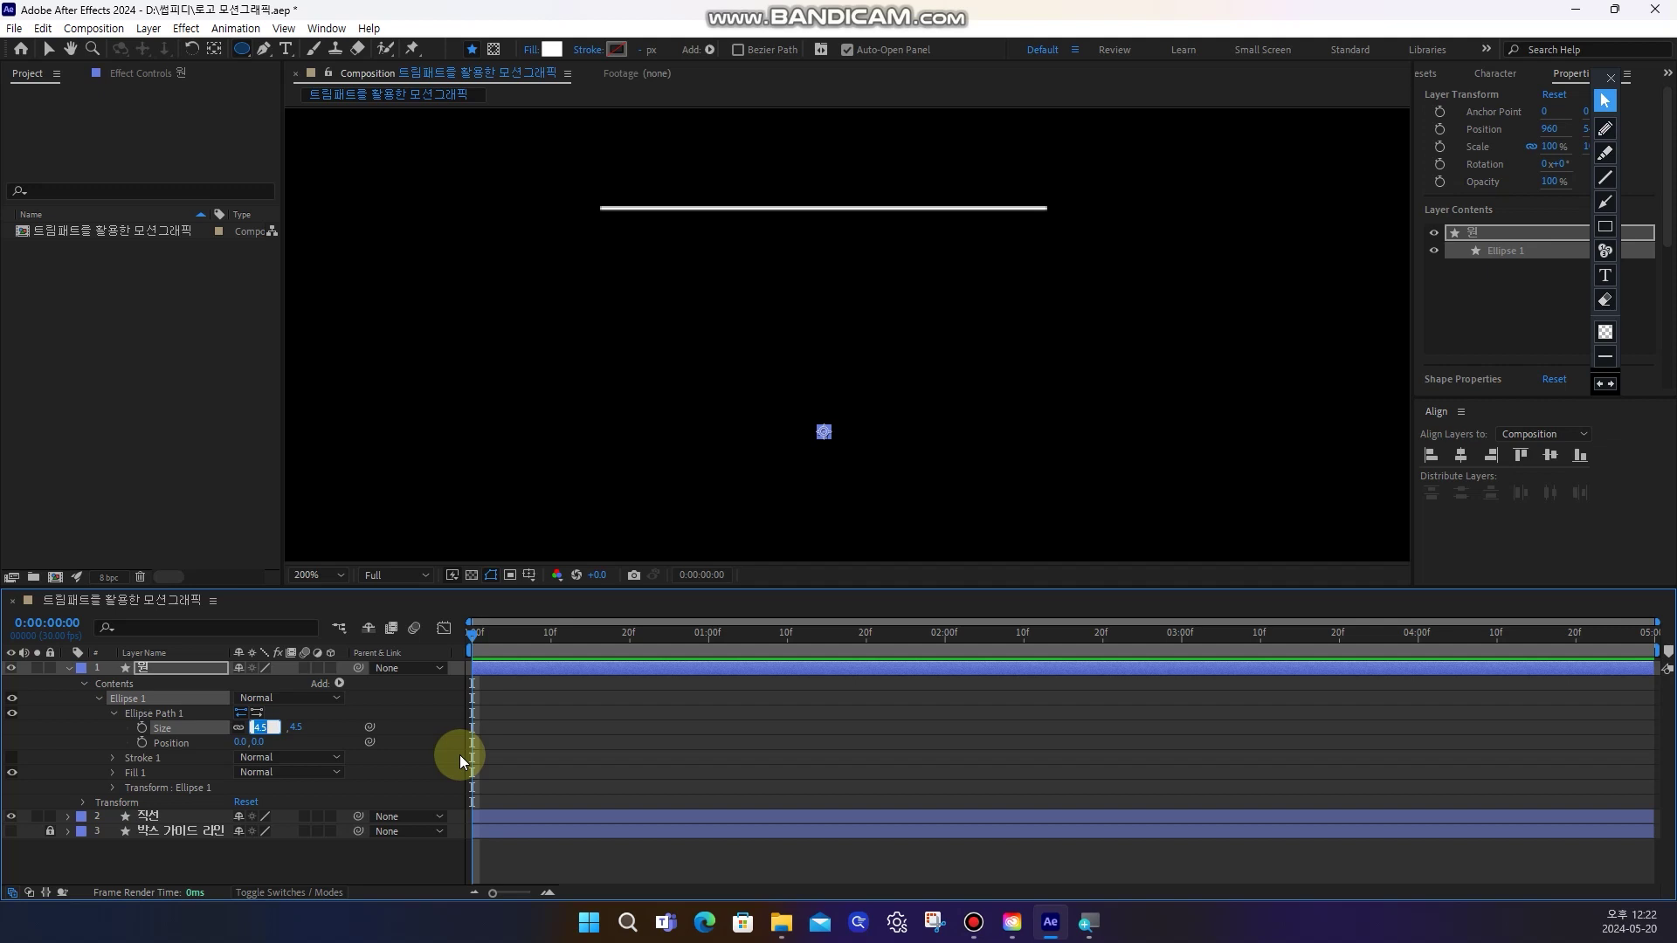
text(10)
key(Return)
click(602, 746)
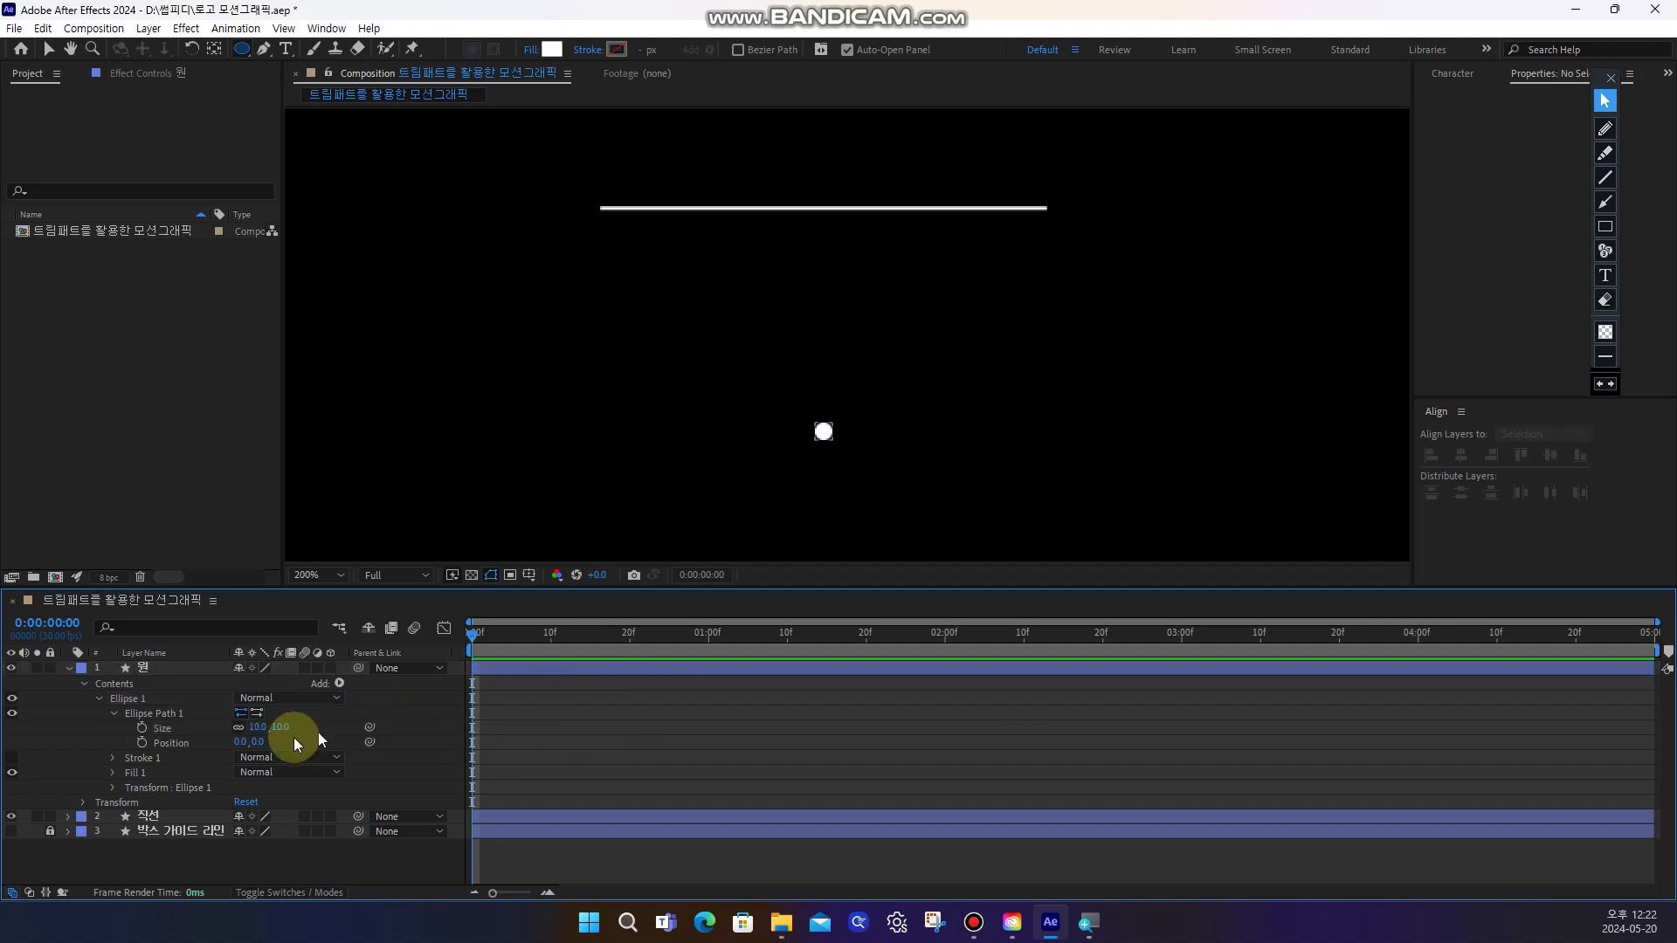
Reduce the circle's ellipse path size to 9 in both dimensions
click(162, 716)
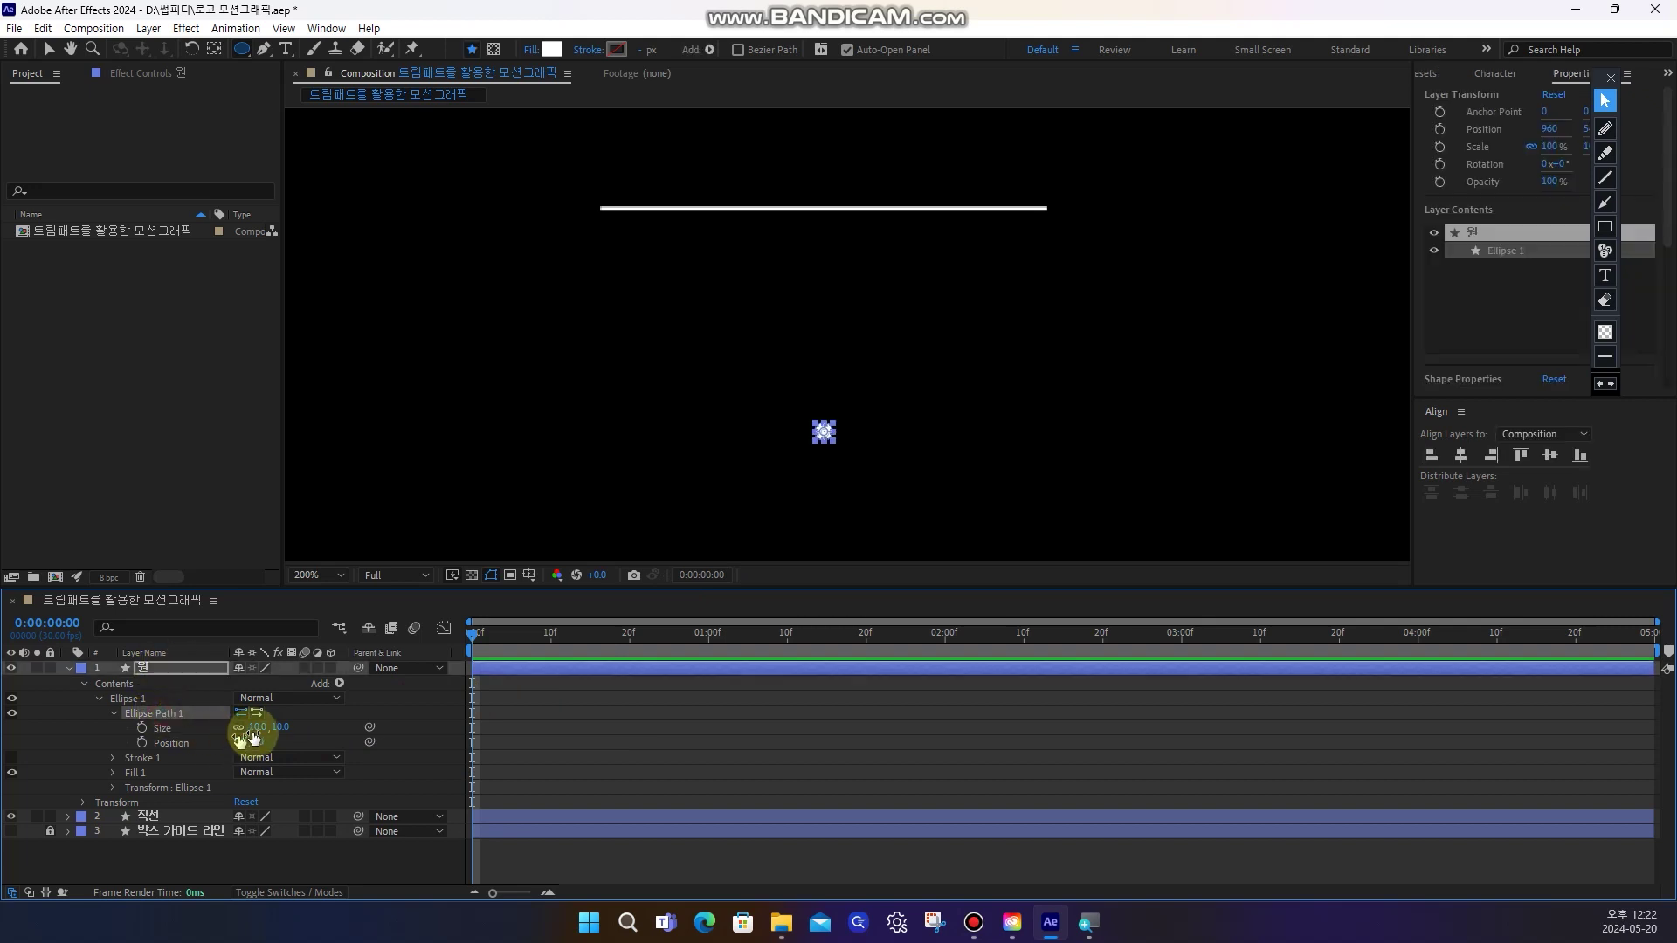
text(9)
key(Return)
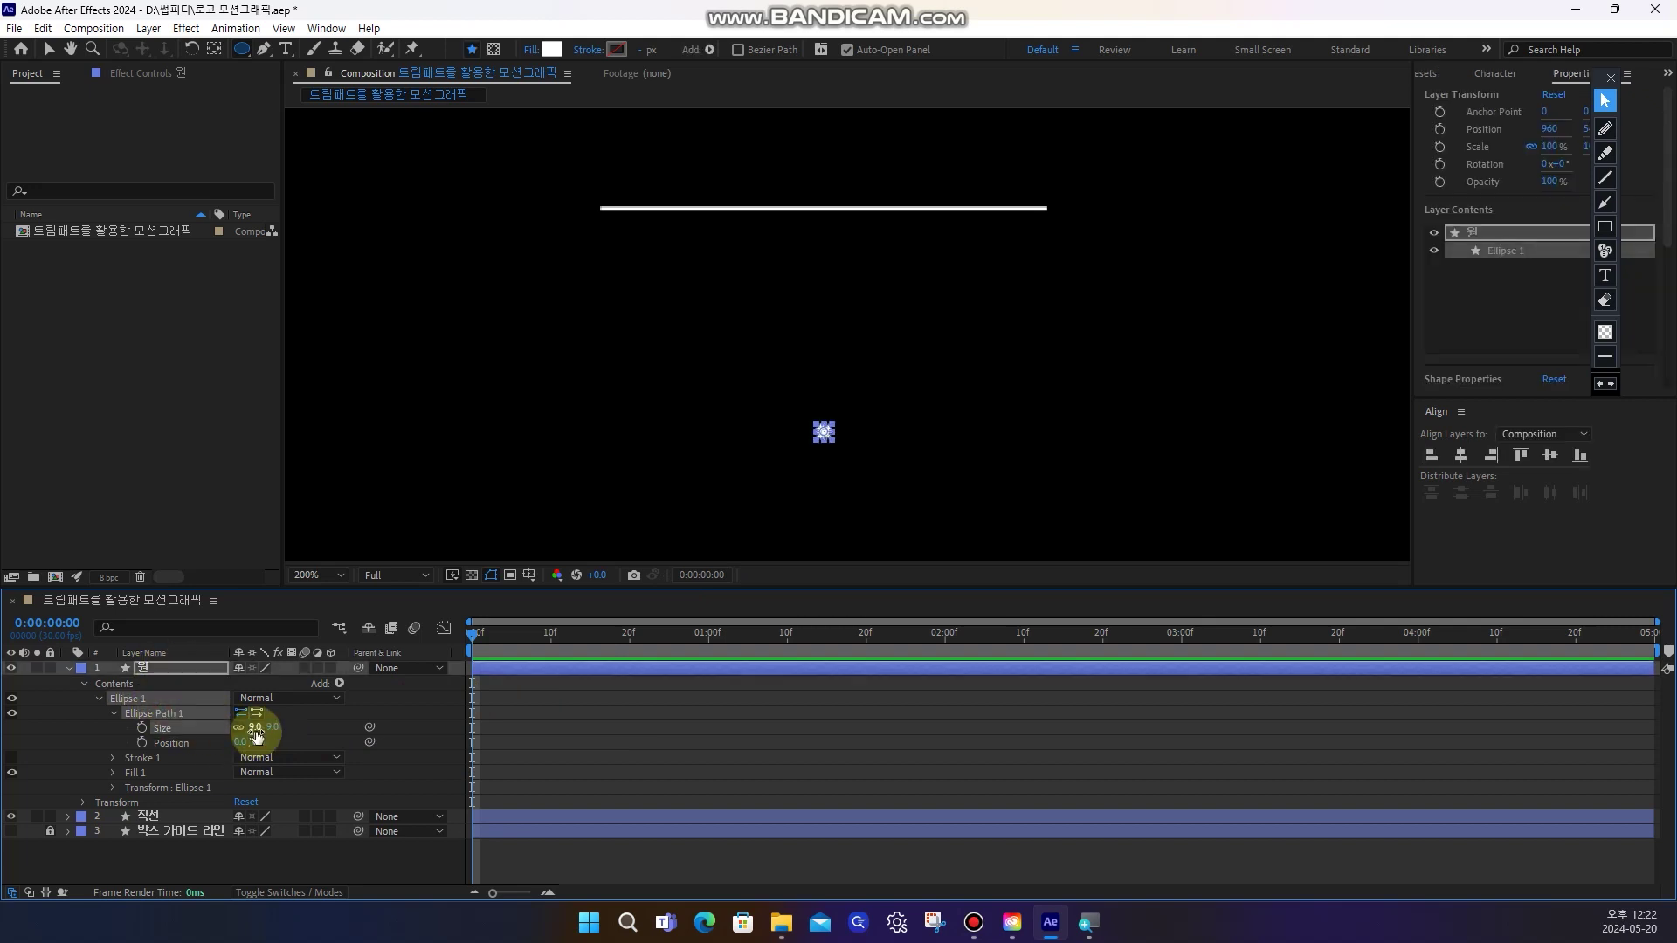
click(601, 730)
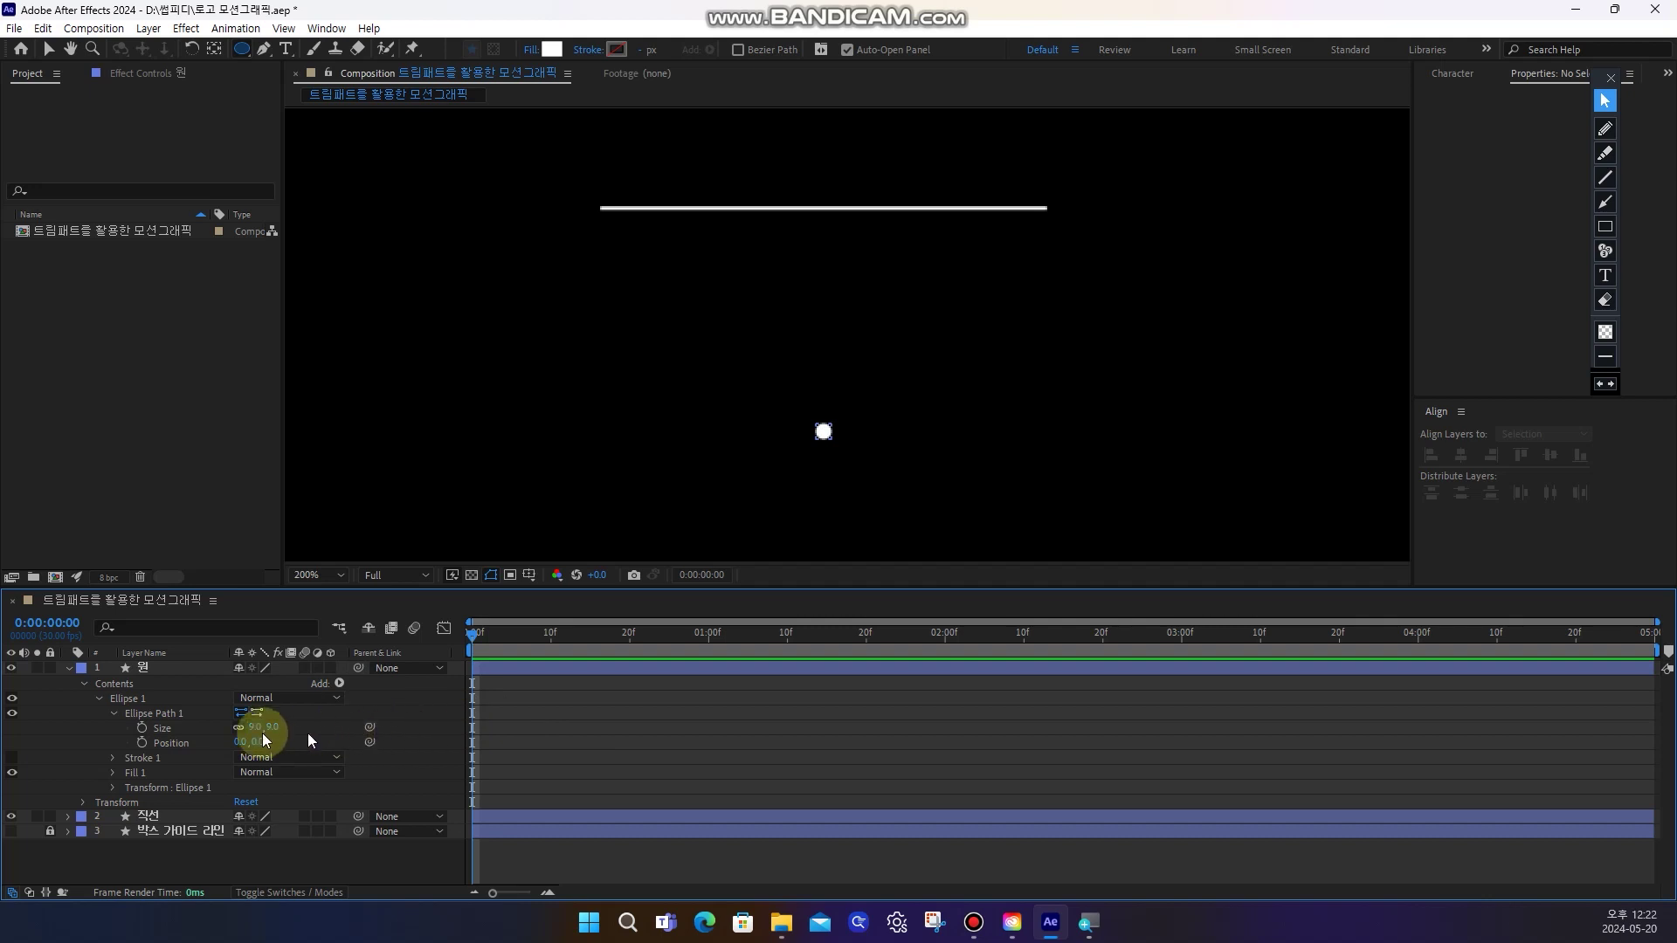
click(166, 714)
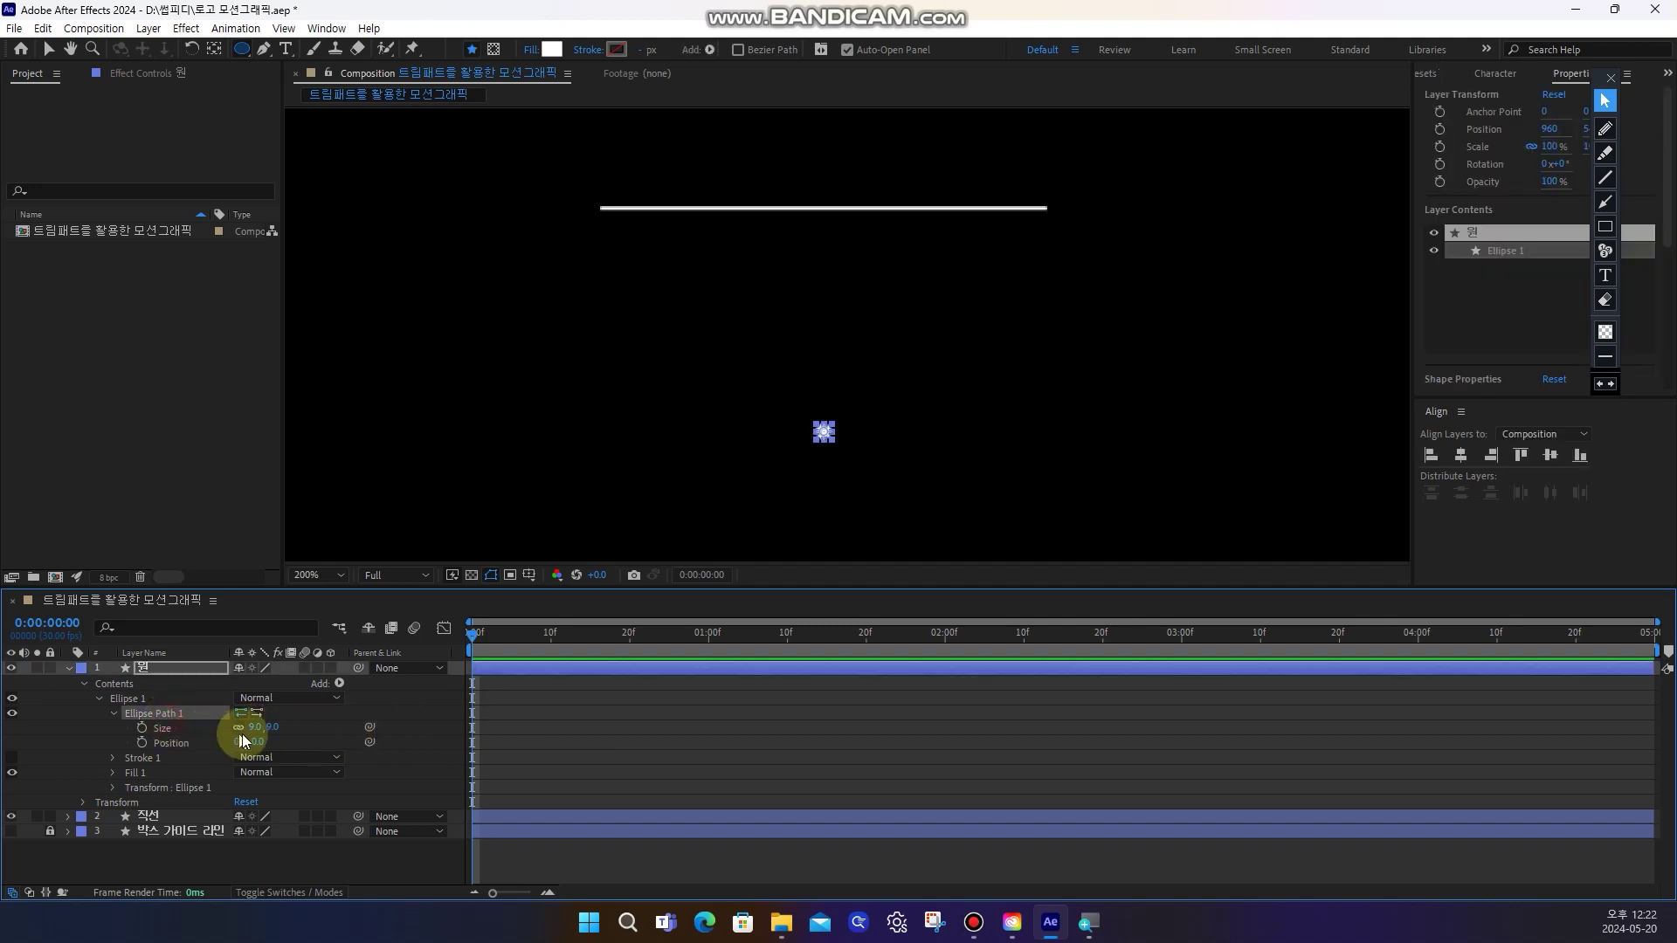
Set the size of Ellipse Path 1 in the 원 layer to 8 in both dimensions and deselect the layer
text(8)
key(Return)
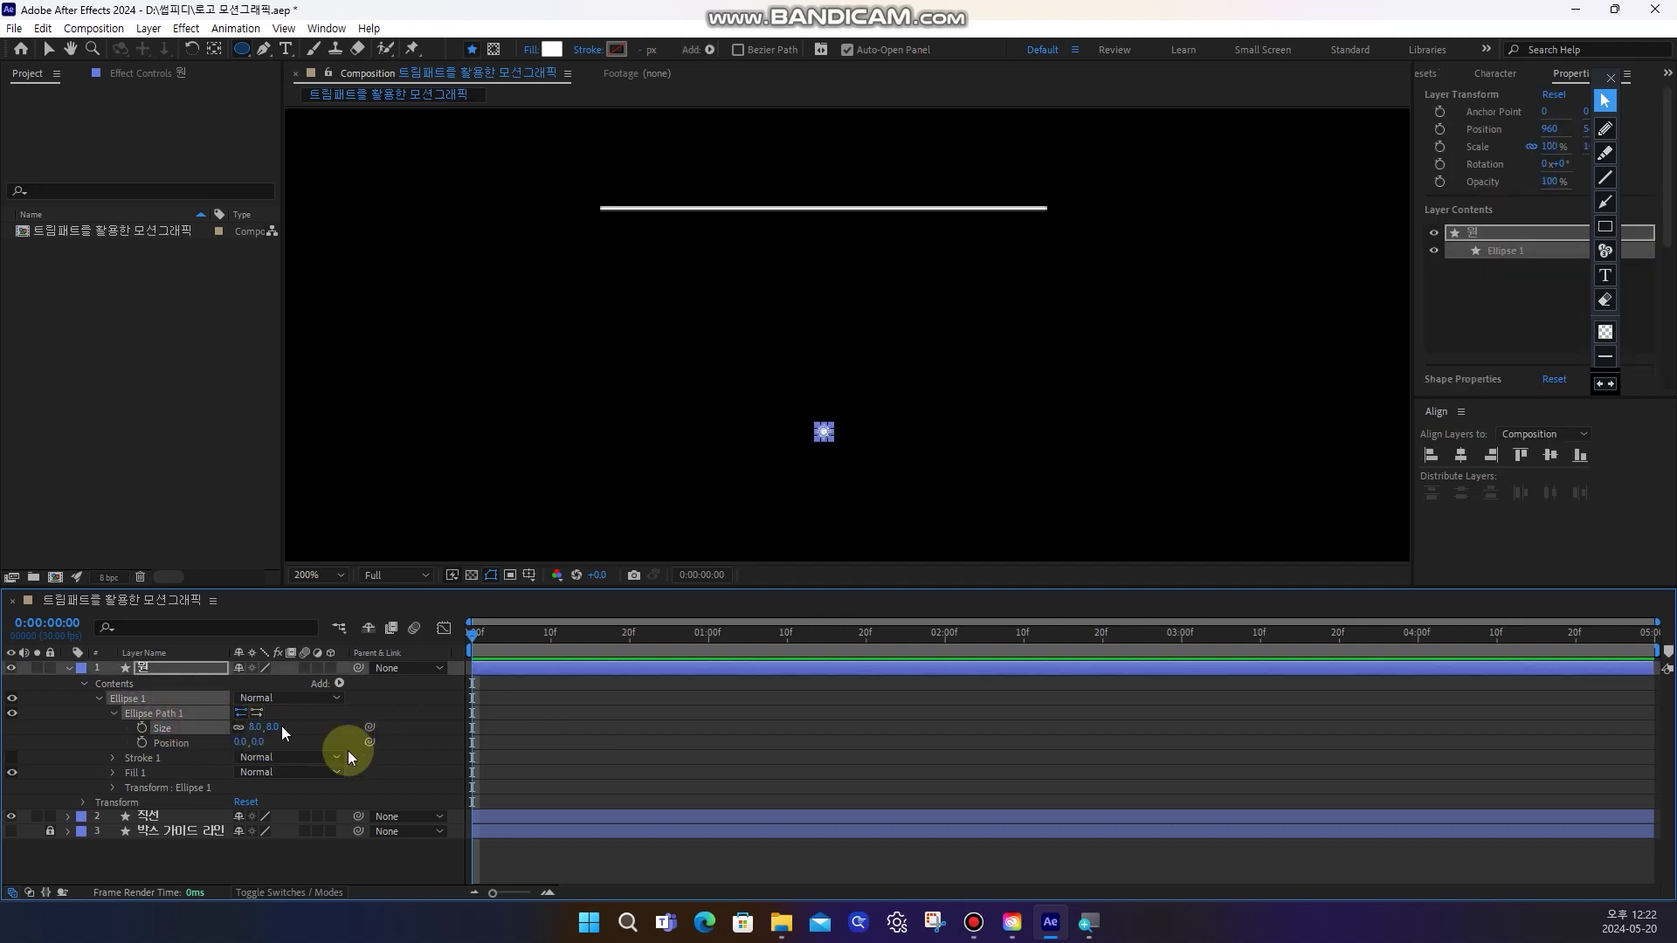
click(676, 762)
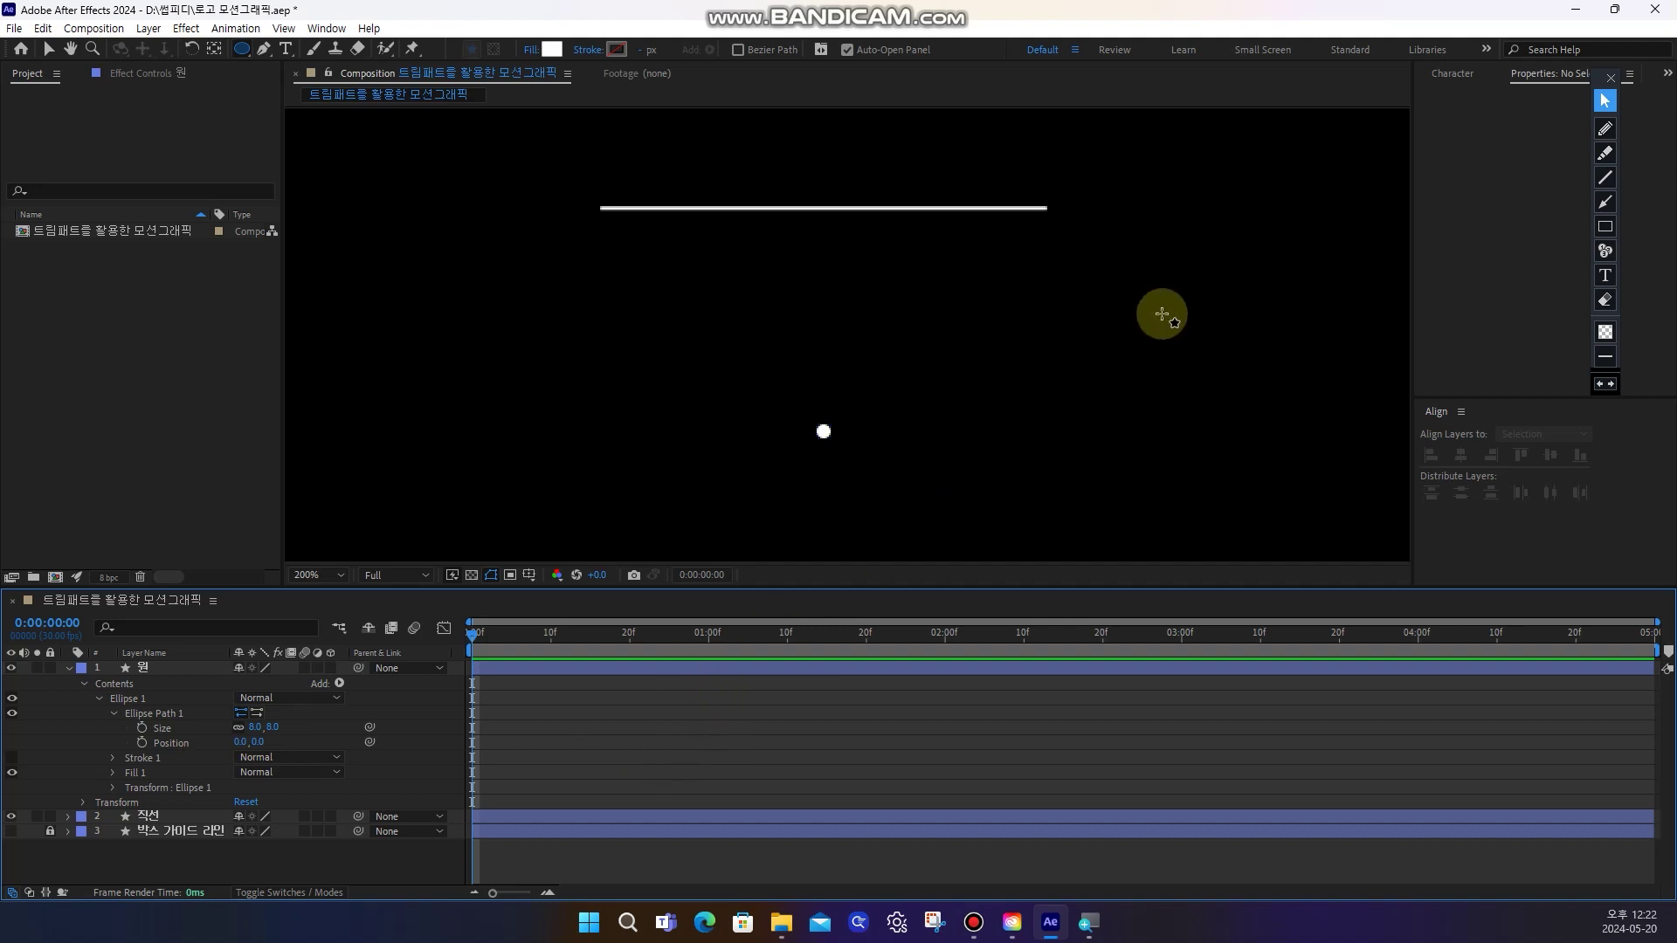
click(1604, 130)
mouse_move(835, 413)
mouse_down()
mouse_move(840, 450)
mouse_move(830, 411)
mouse_up()
mouse_move(596, 212)
mouse_down()
mouse_move(1051, 230)
mouse_move(1053, 213)
mouse_move(1036, 250)
mouse_up()
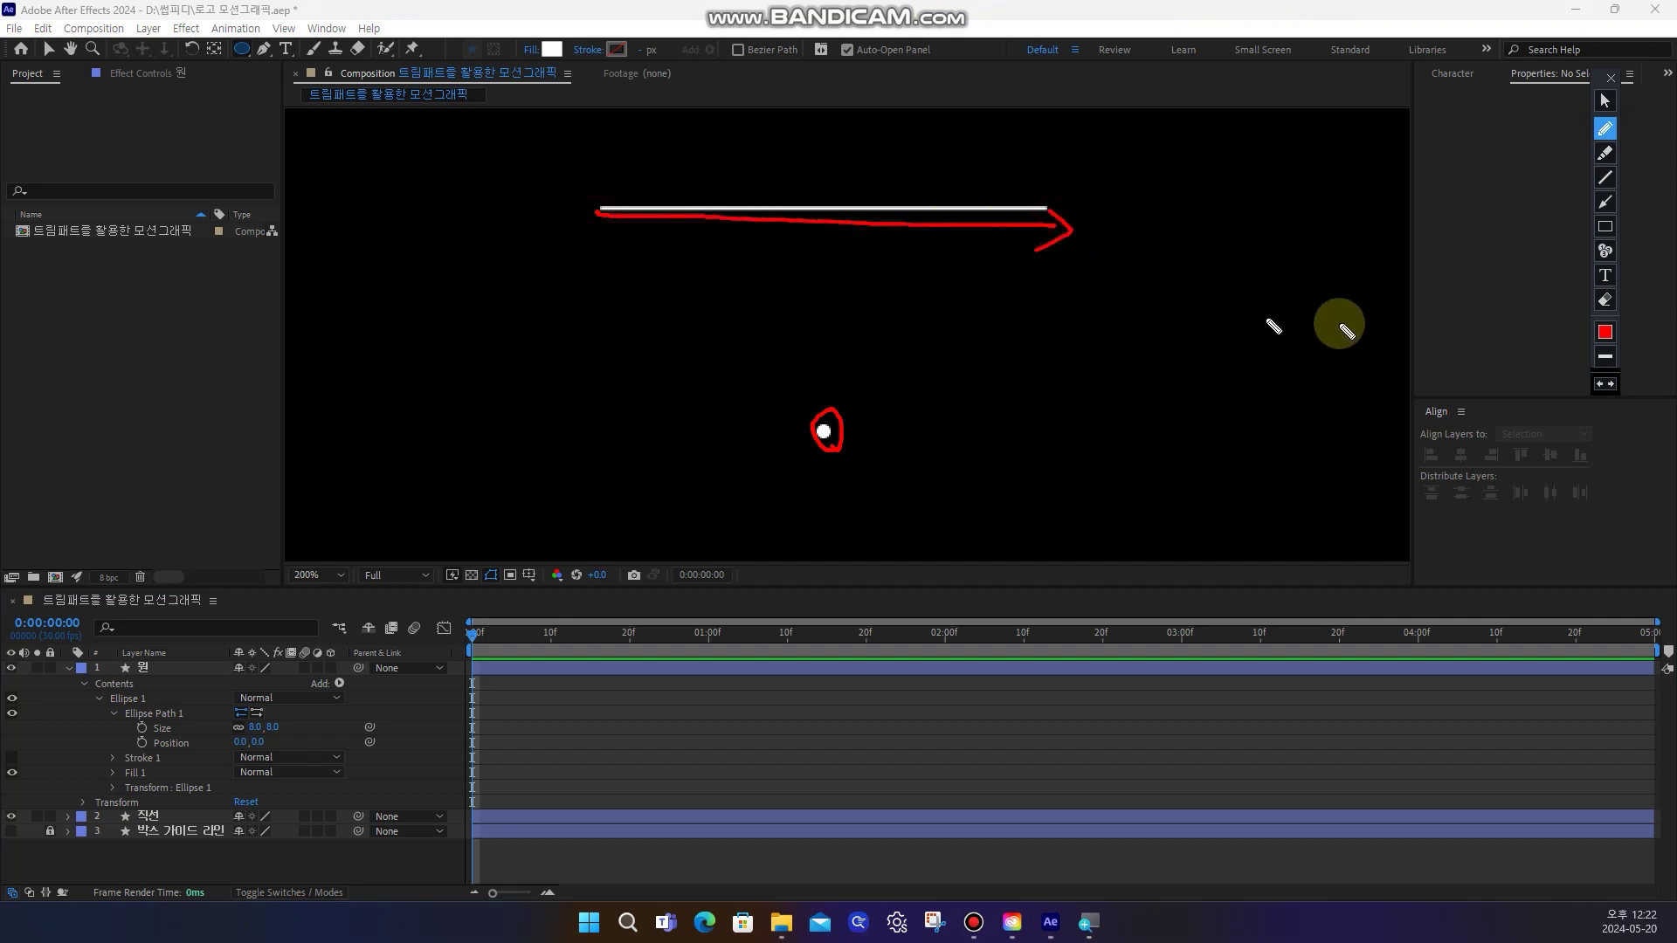
click(1604, 303)
click(1604, 100)
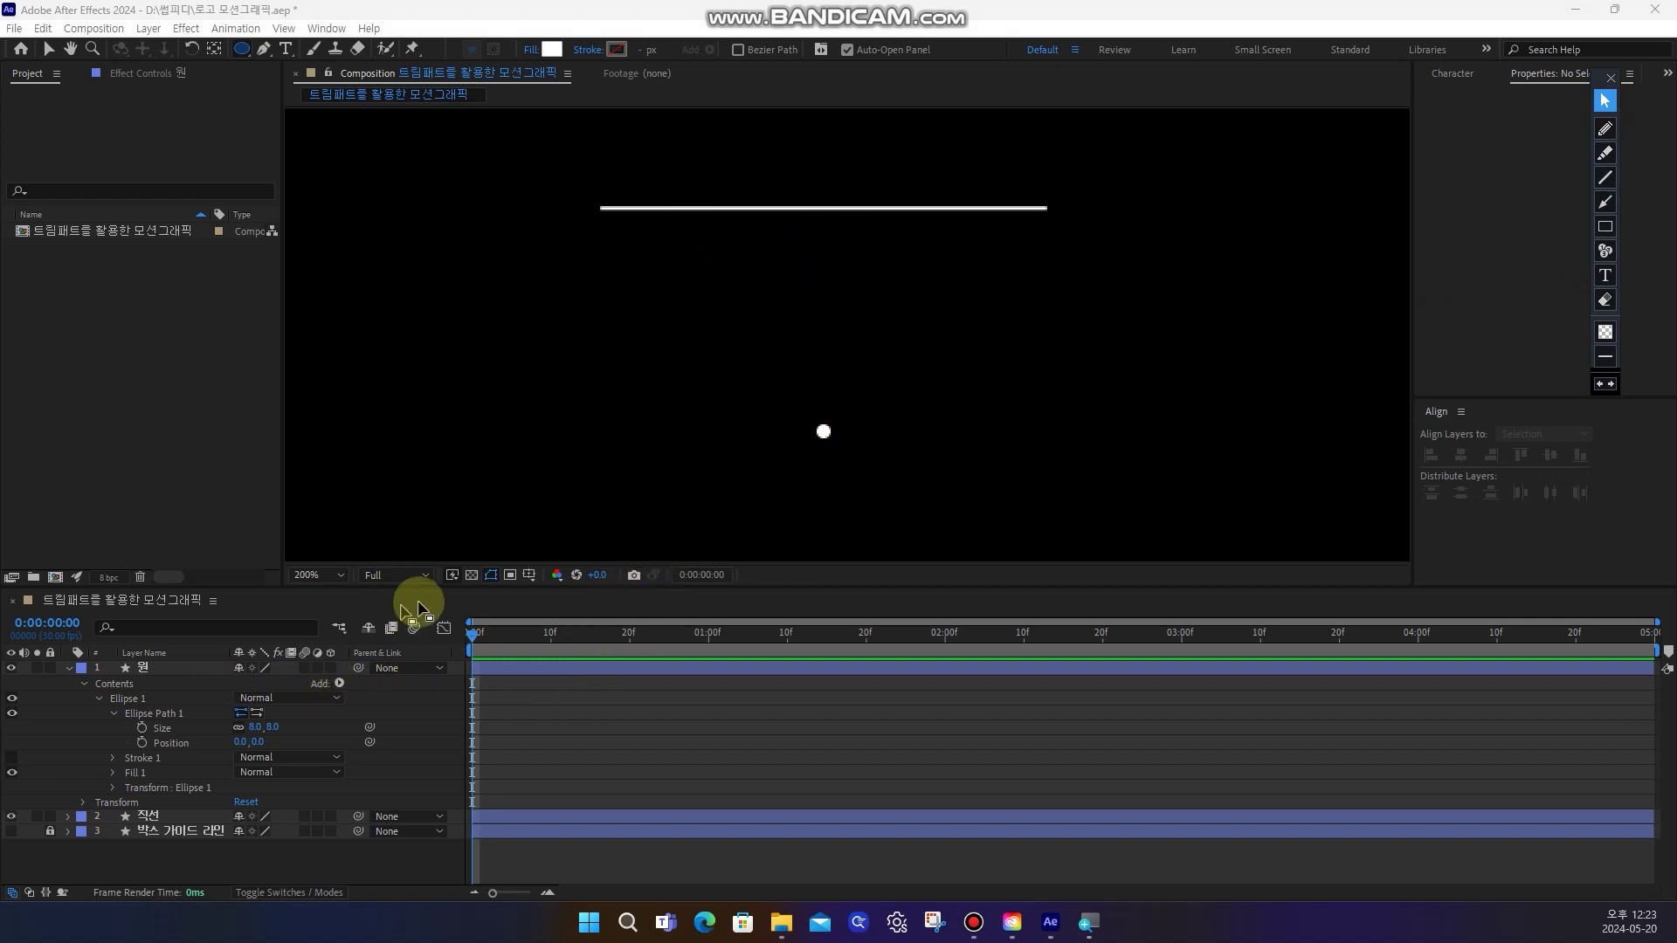
Enlarge the timeline area and examine the 직선 layer's shape contents and its transform properties
drag(431, 585, 442, 531)
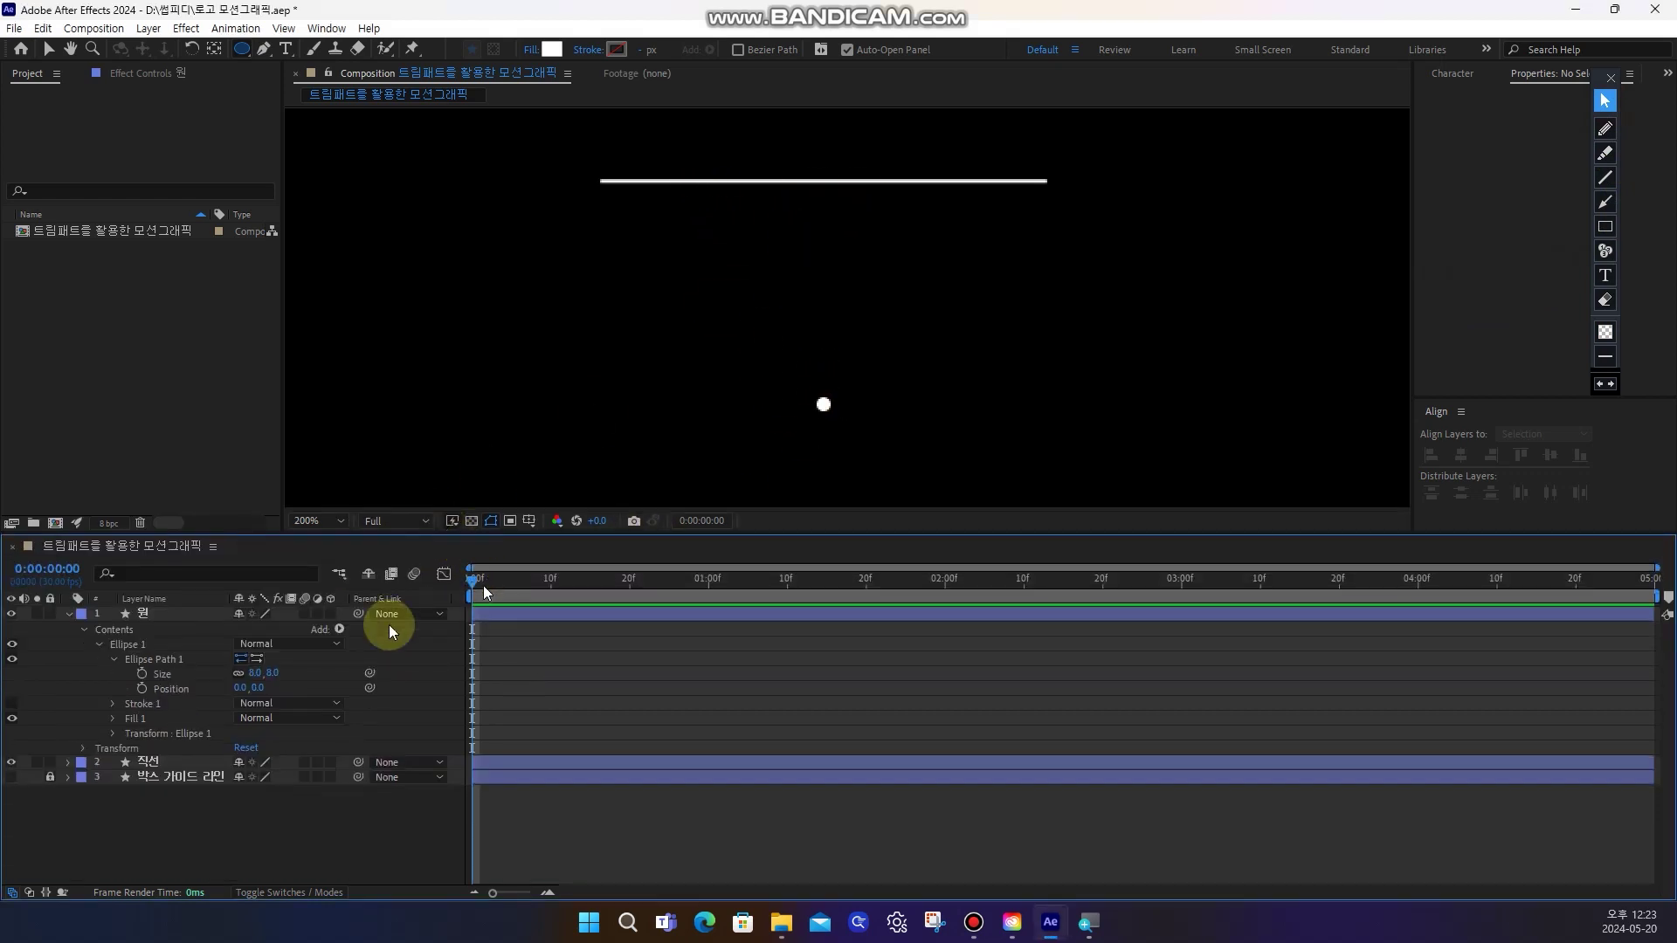
click(114, 659)
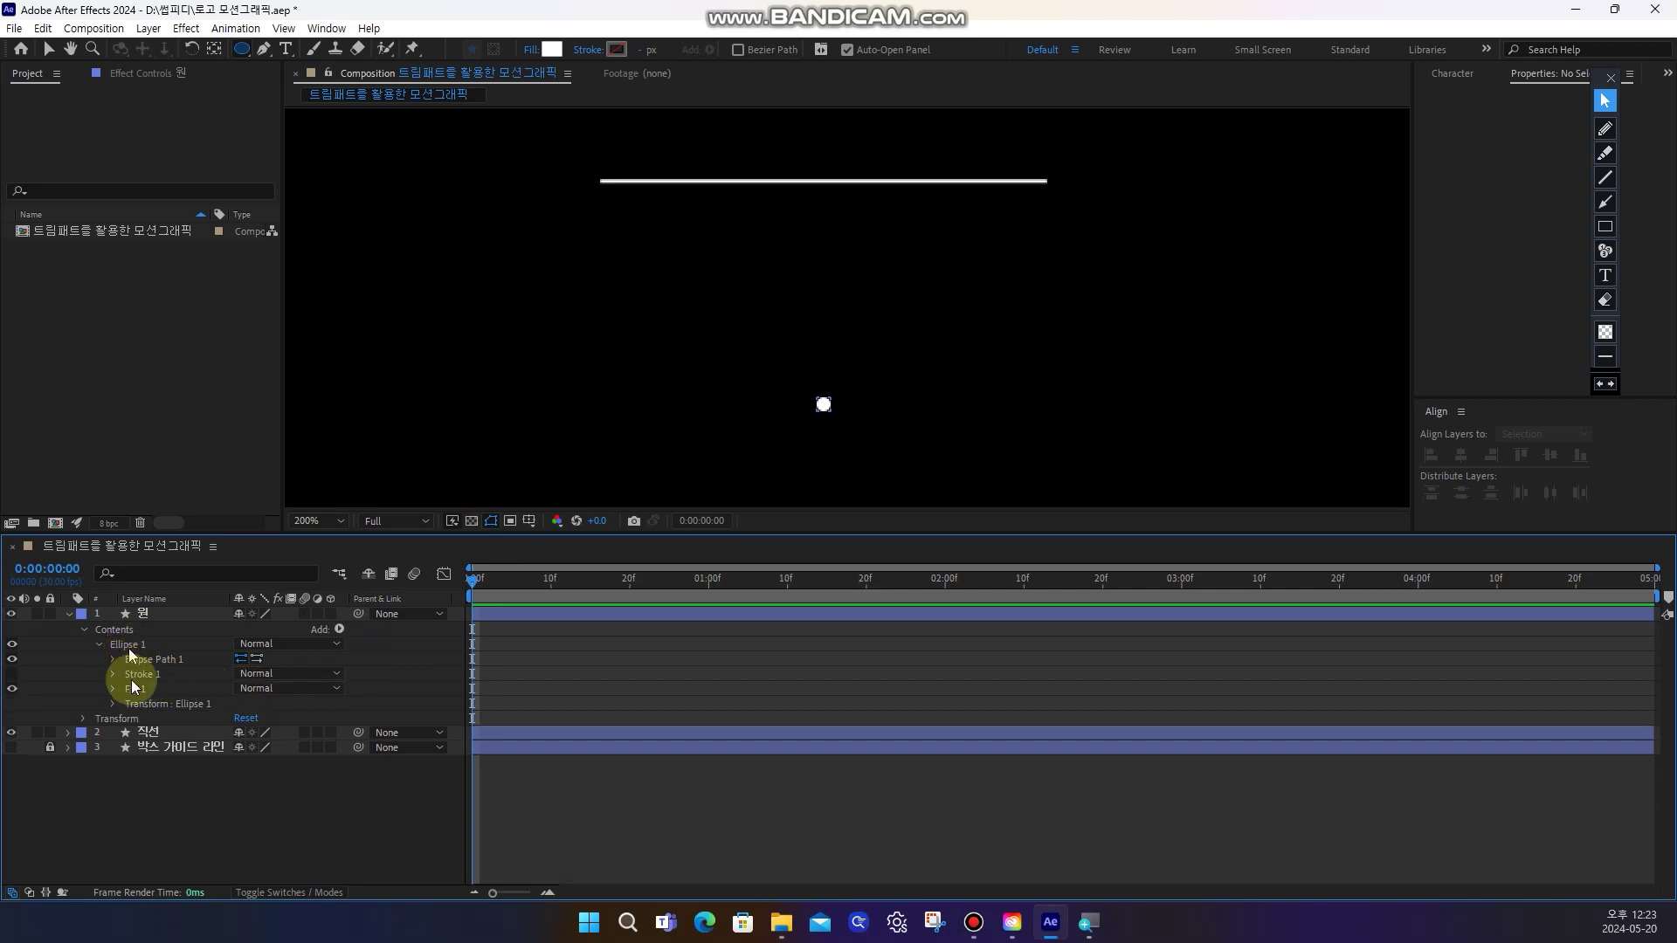
click(147, 732)
click(69, 733)
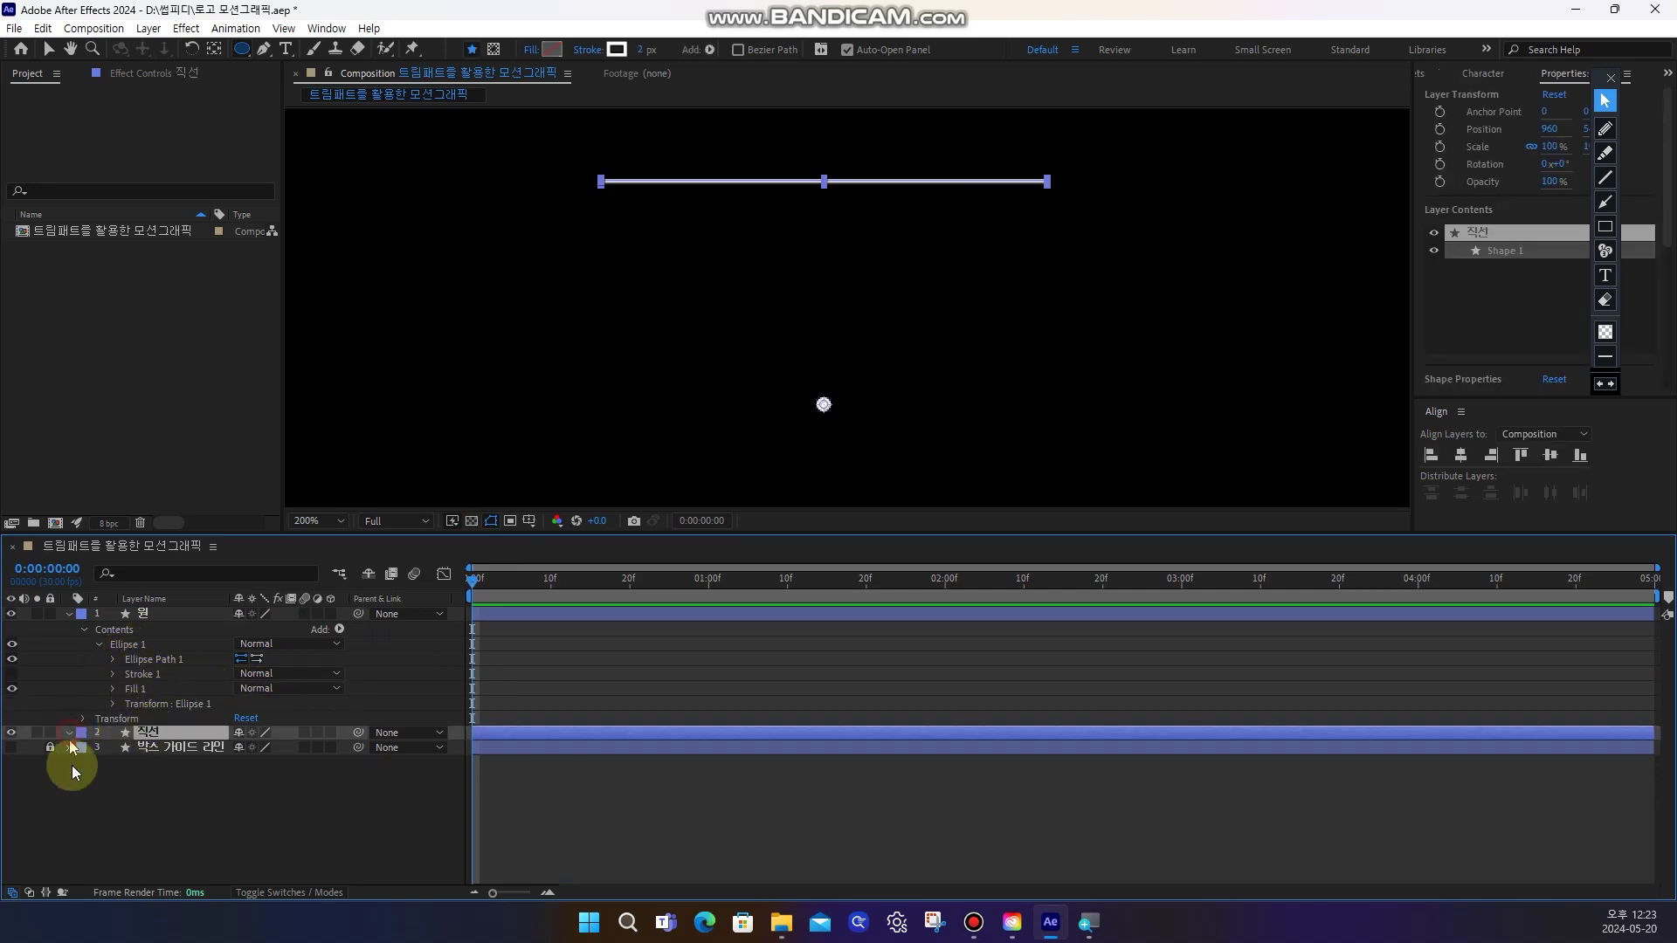
click(99, 756)
click(110, 759)
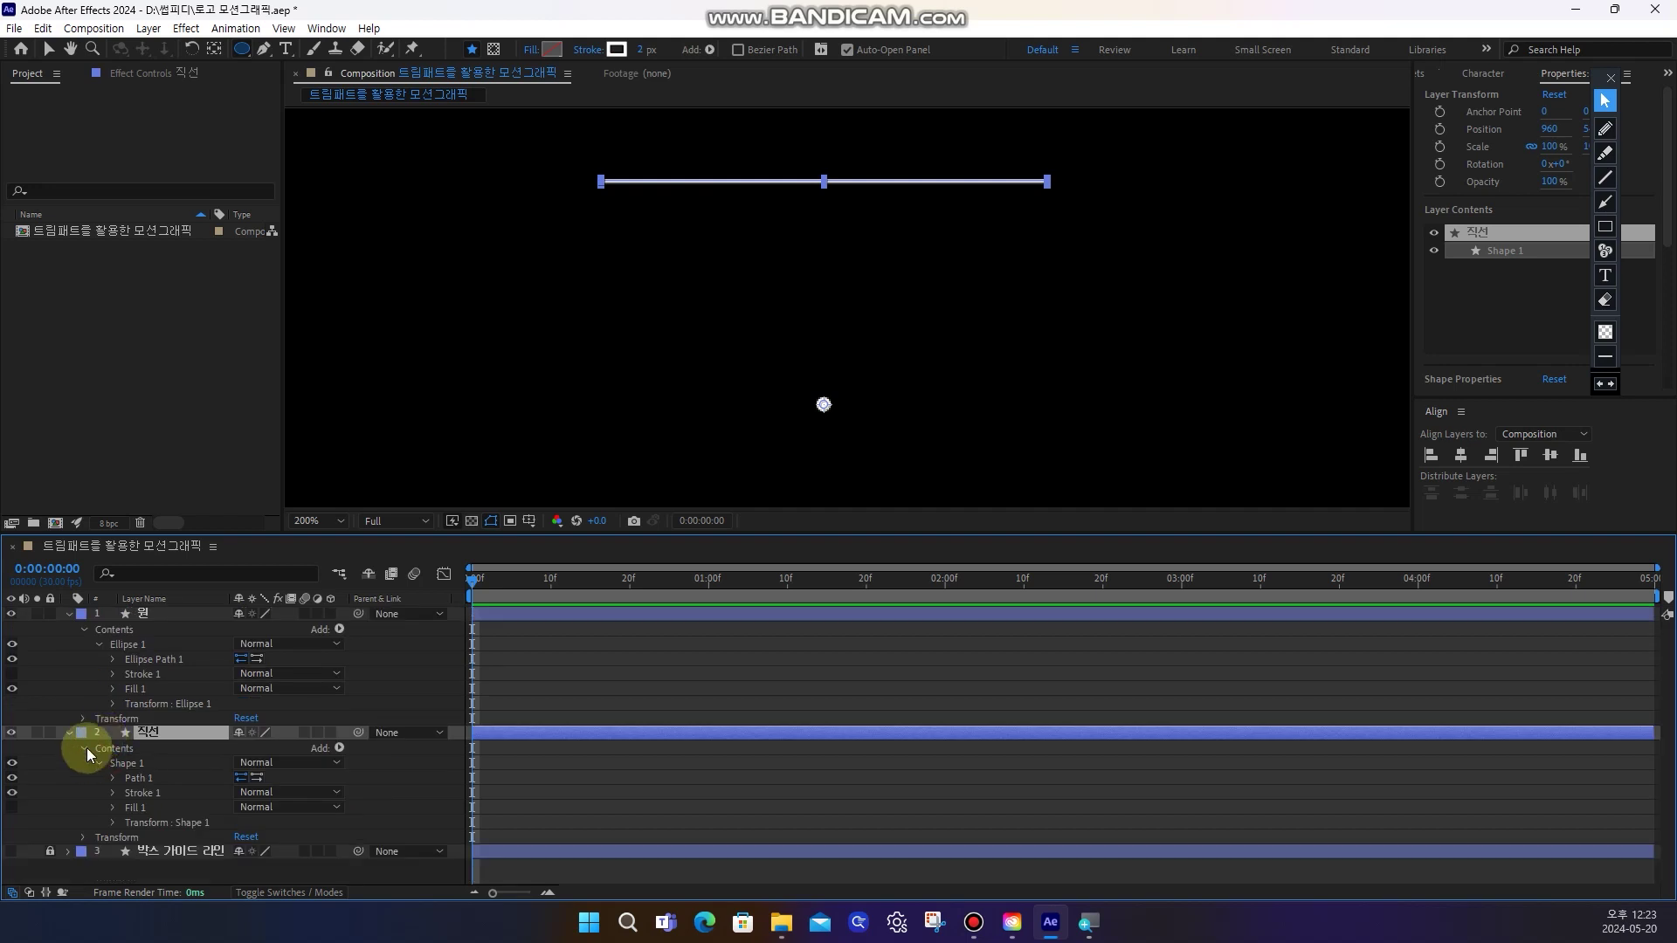
click(84, 748)
click(84, 763)
click(139, 793)
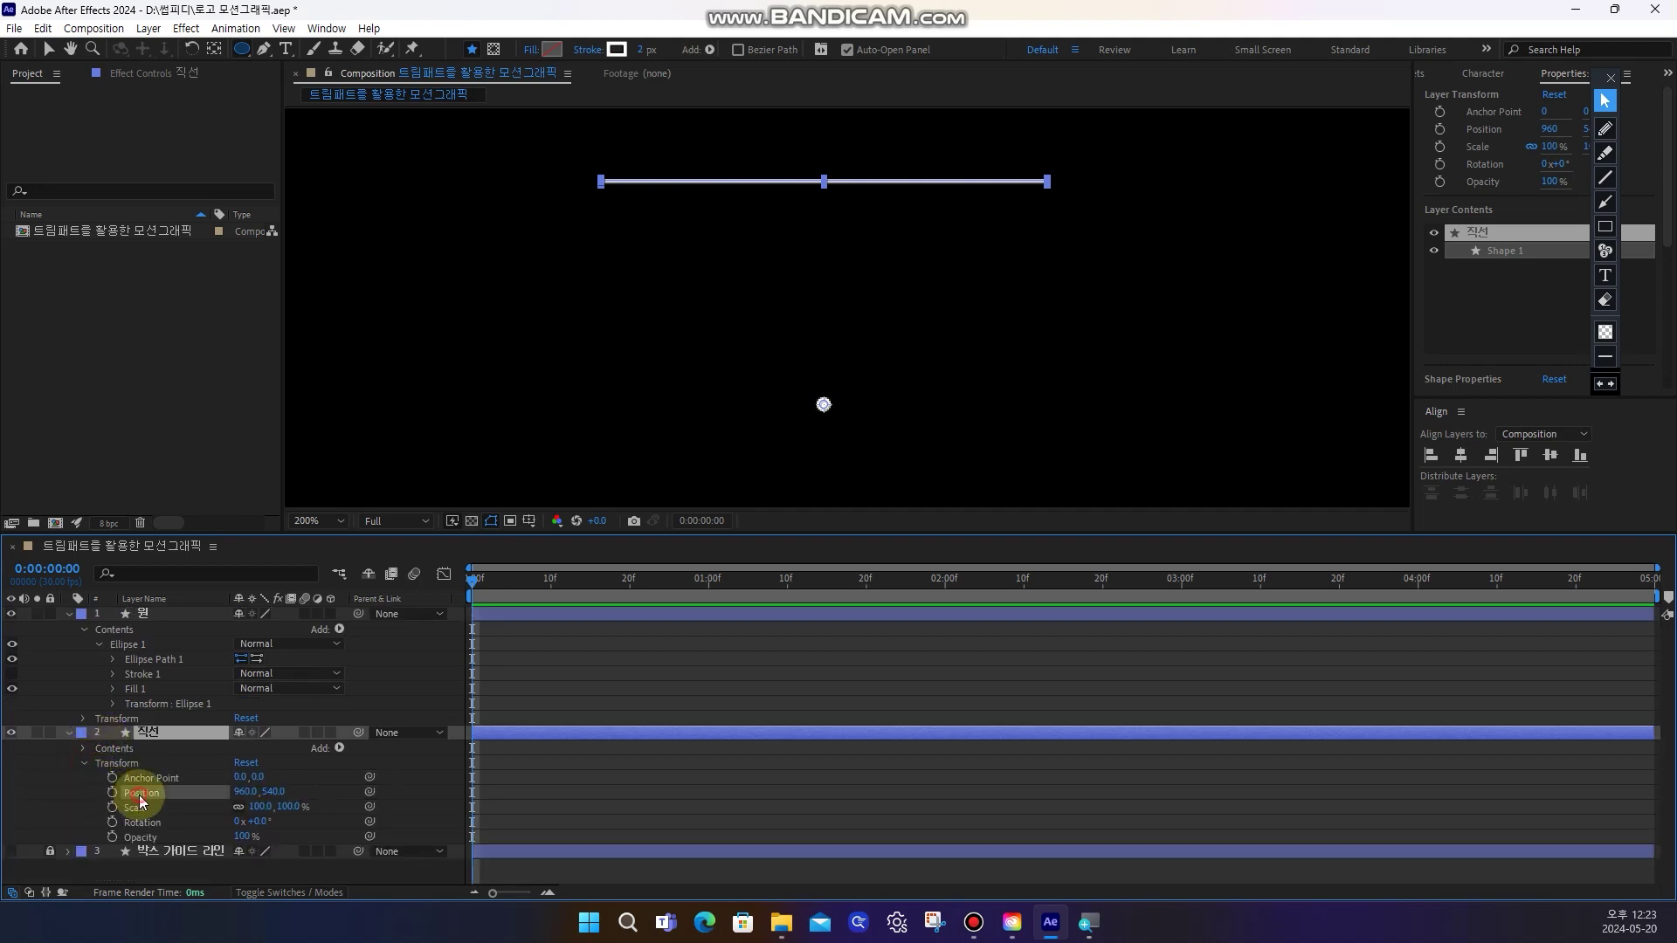
click(506, 793)
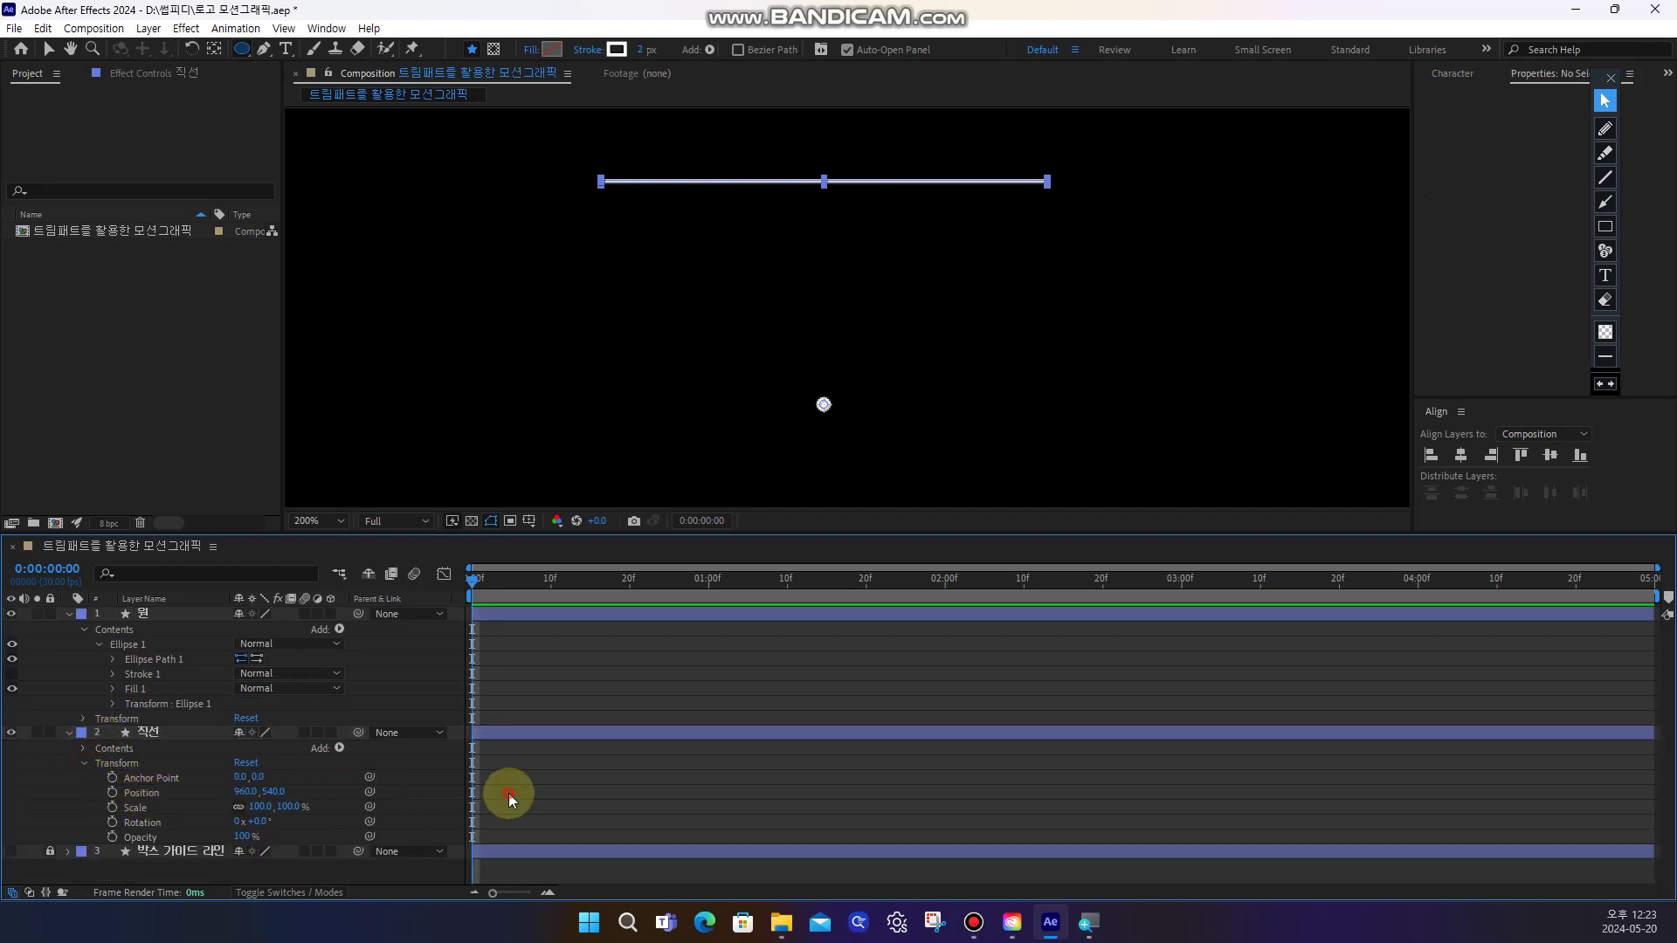
click(84, 763)
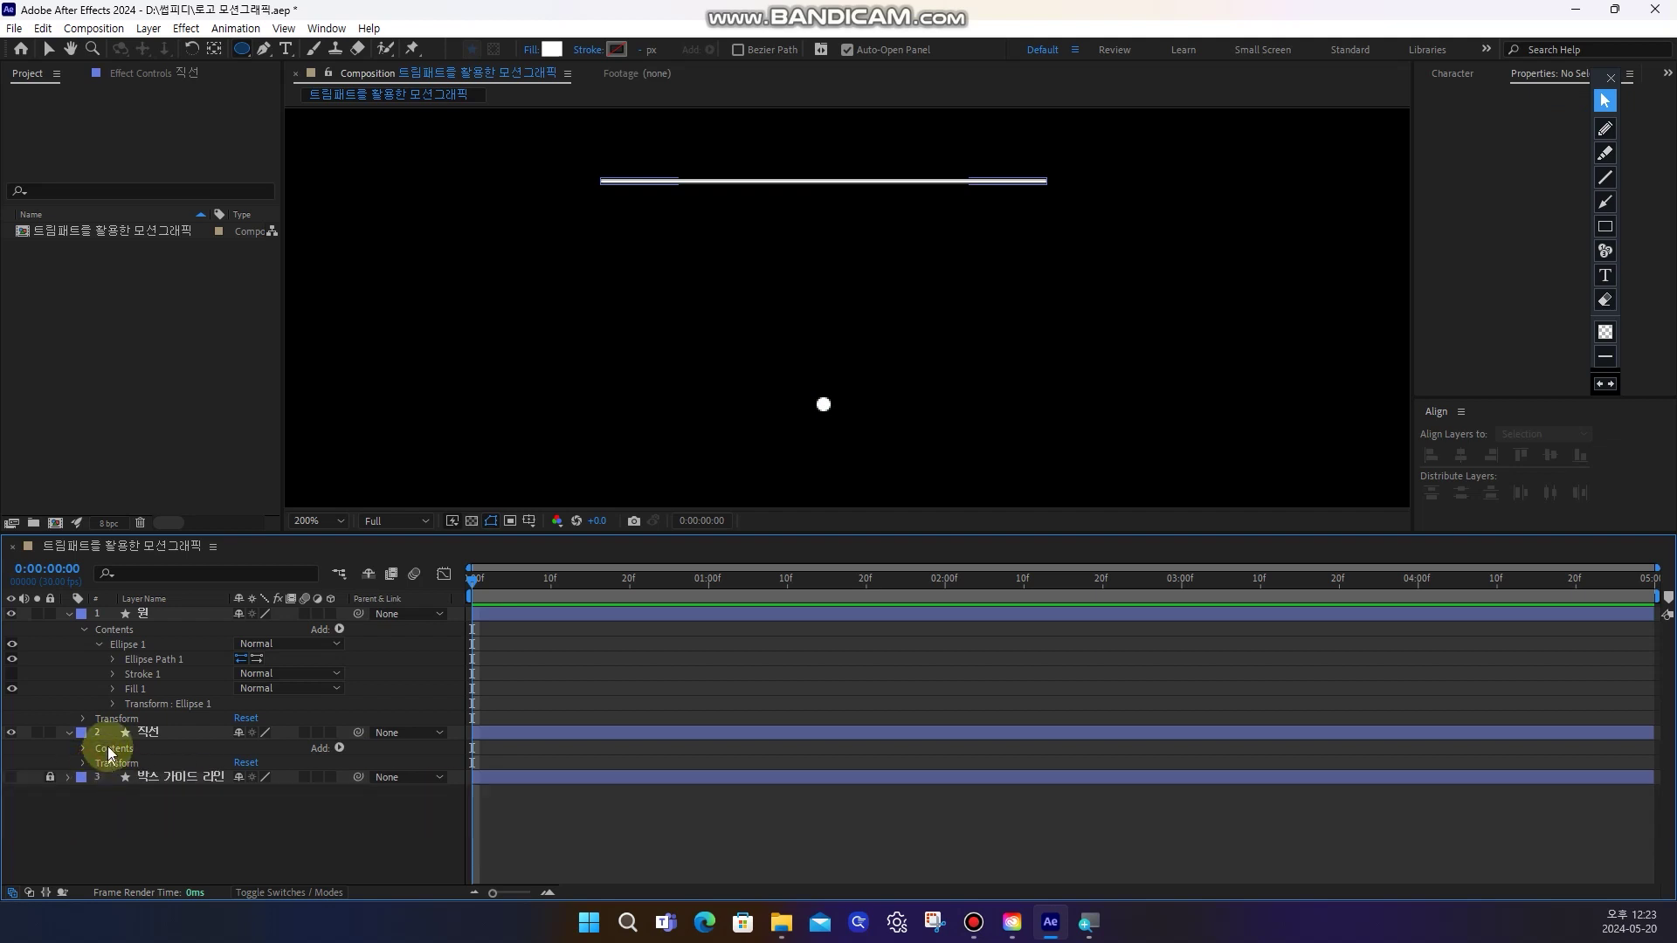
Enable keyframing for the Path property of Path 1 in the 직선 layer, copy that path, and collapse the layer
click(110, 749)
click(85, 749)
click(124, 765)
click(127, 778)
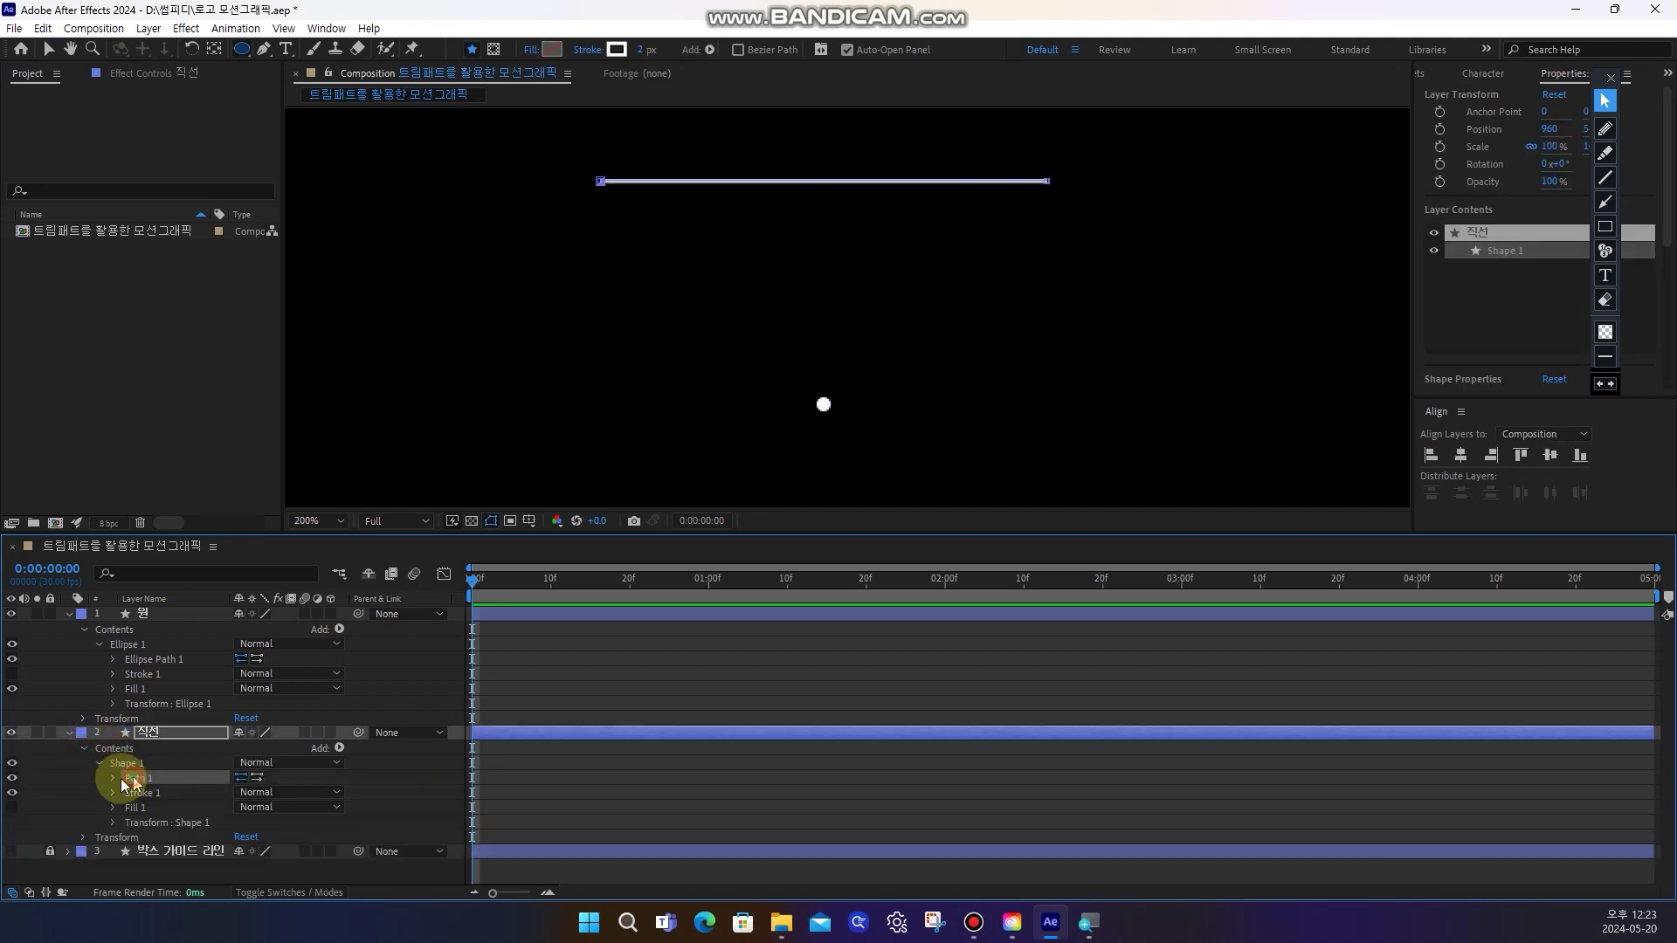
click(114, 779)
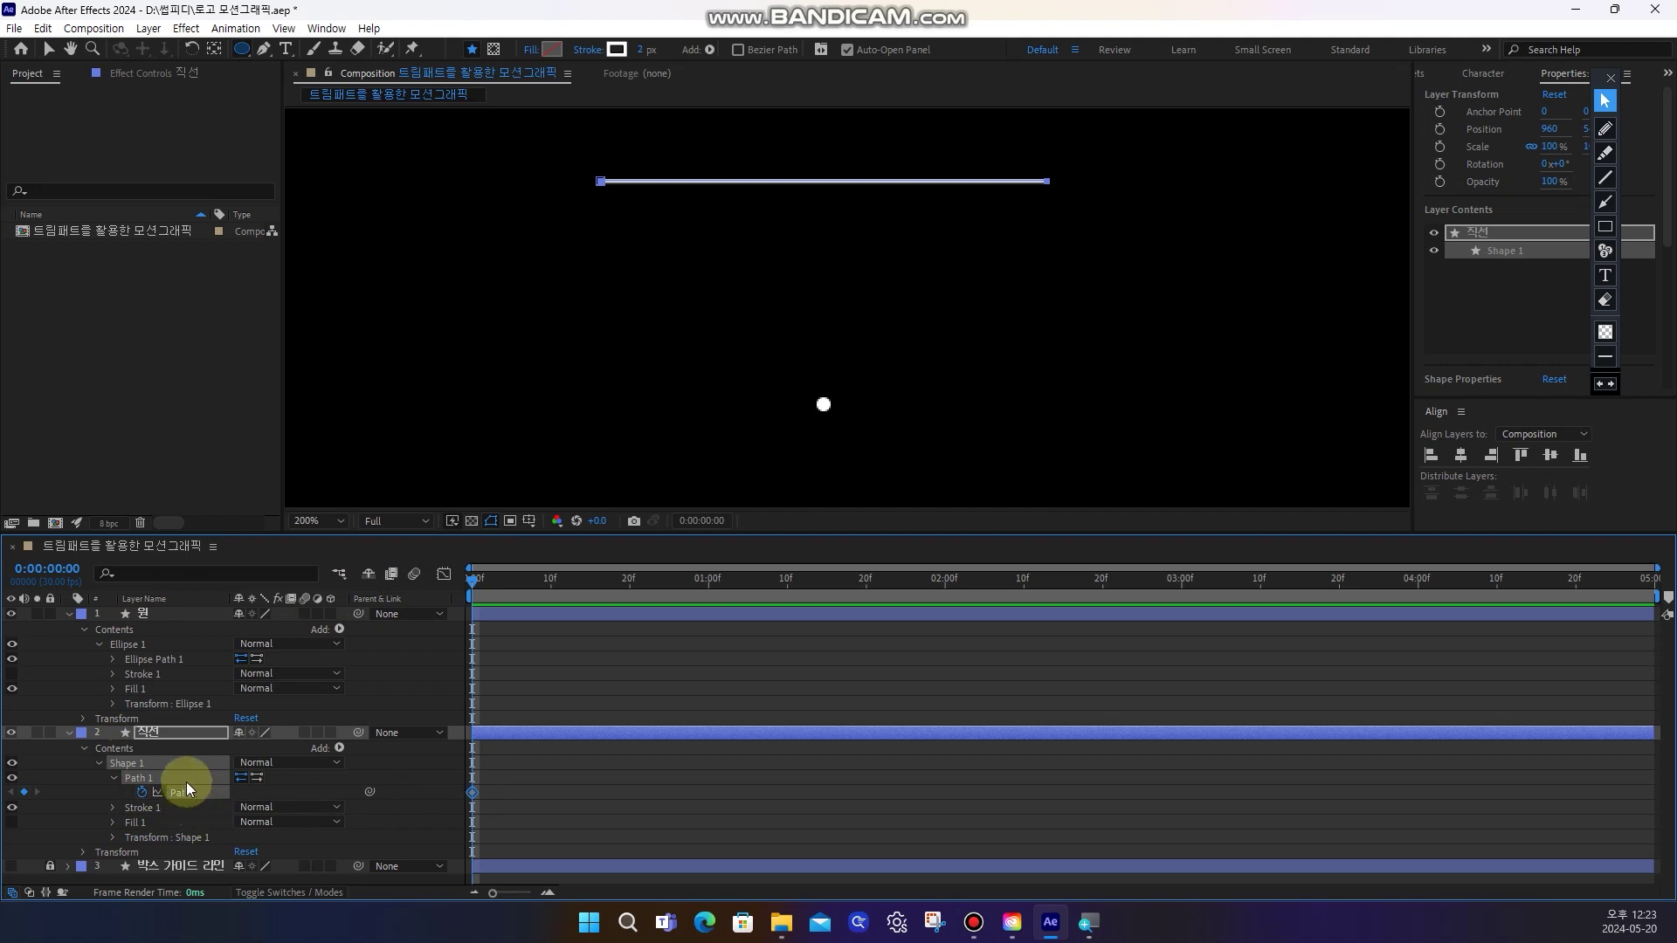
click(68, 732)
click(105, 775)
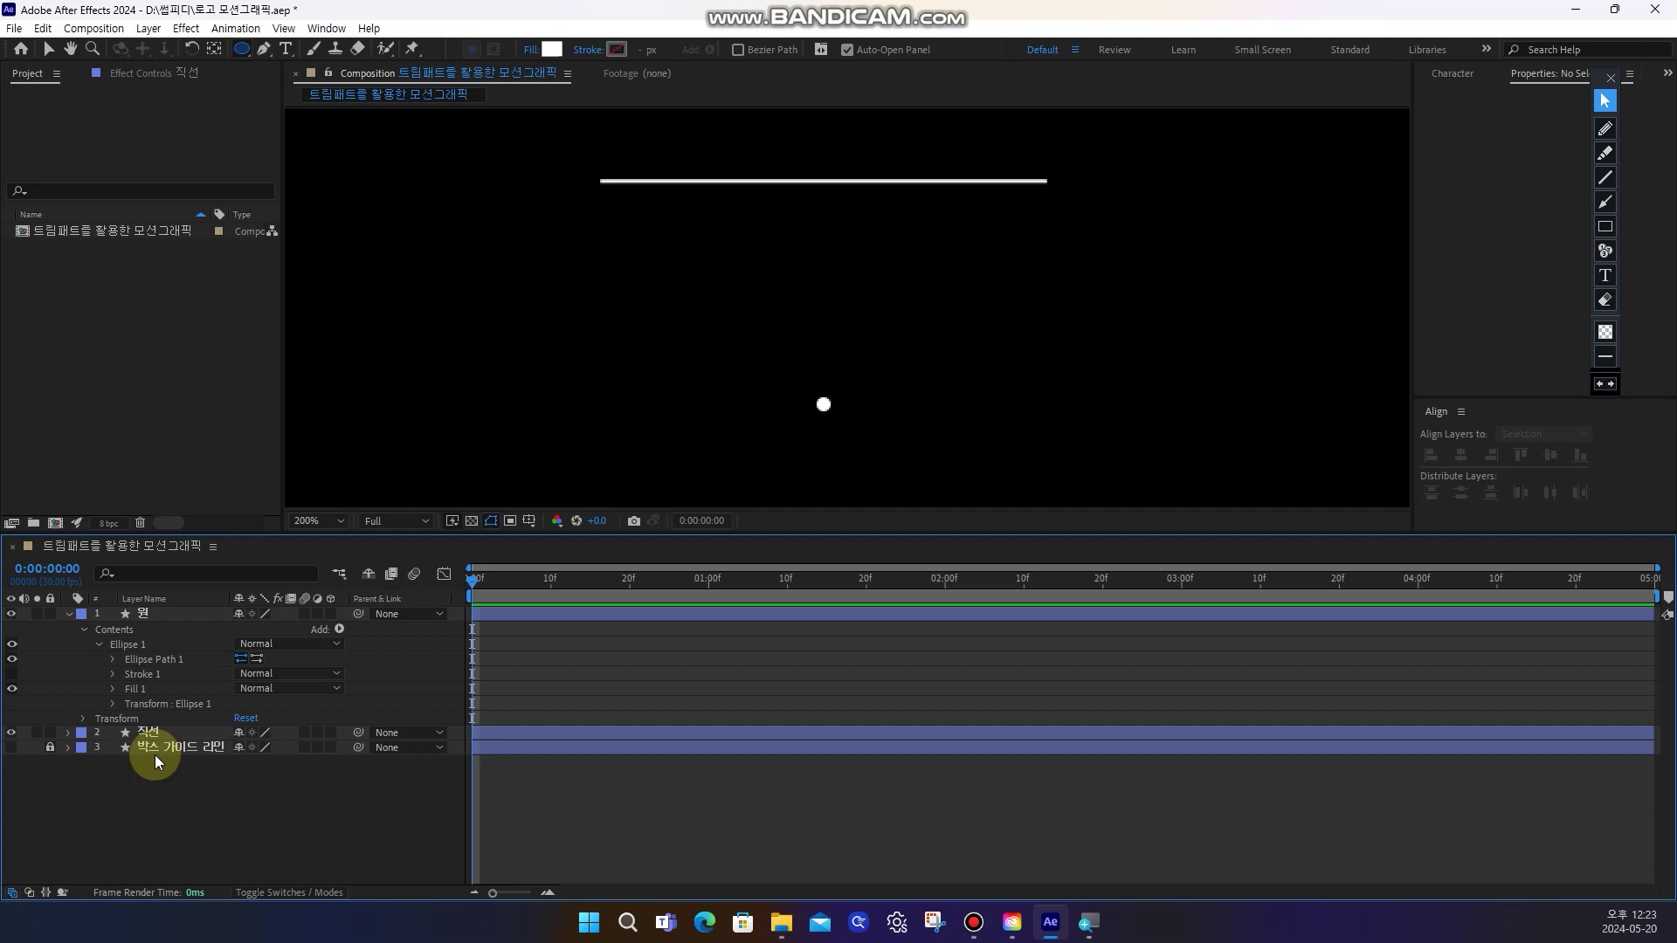
Paste the copied line path into the Position property of the 원 layer's transform so the circle follows the line
click(145, 612)
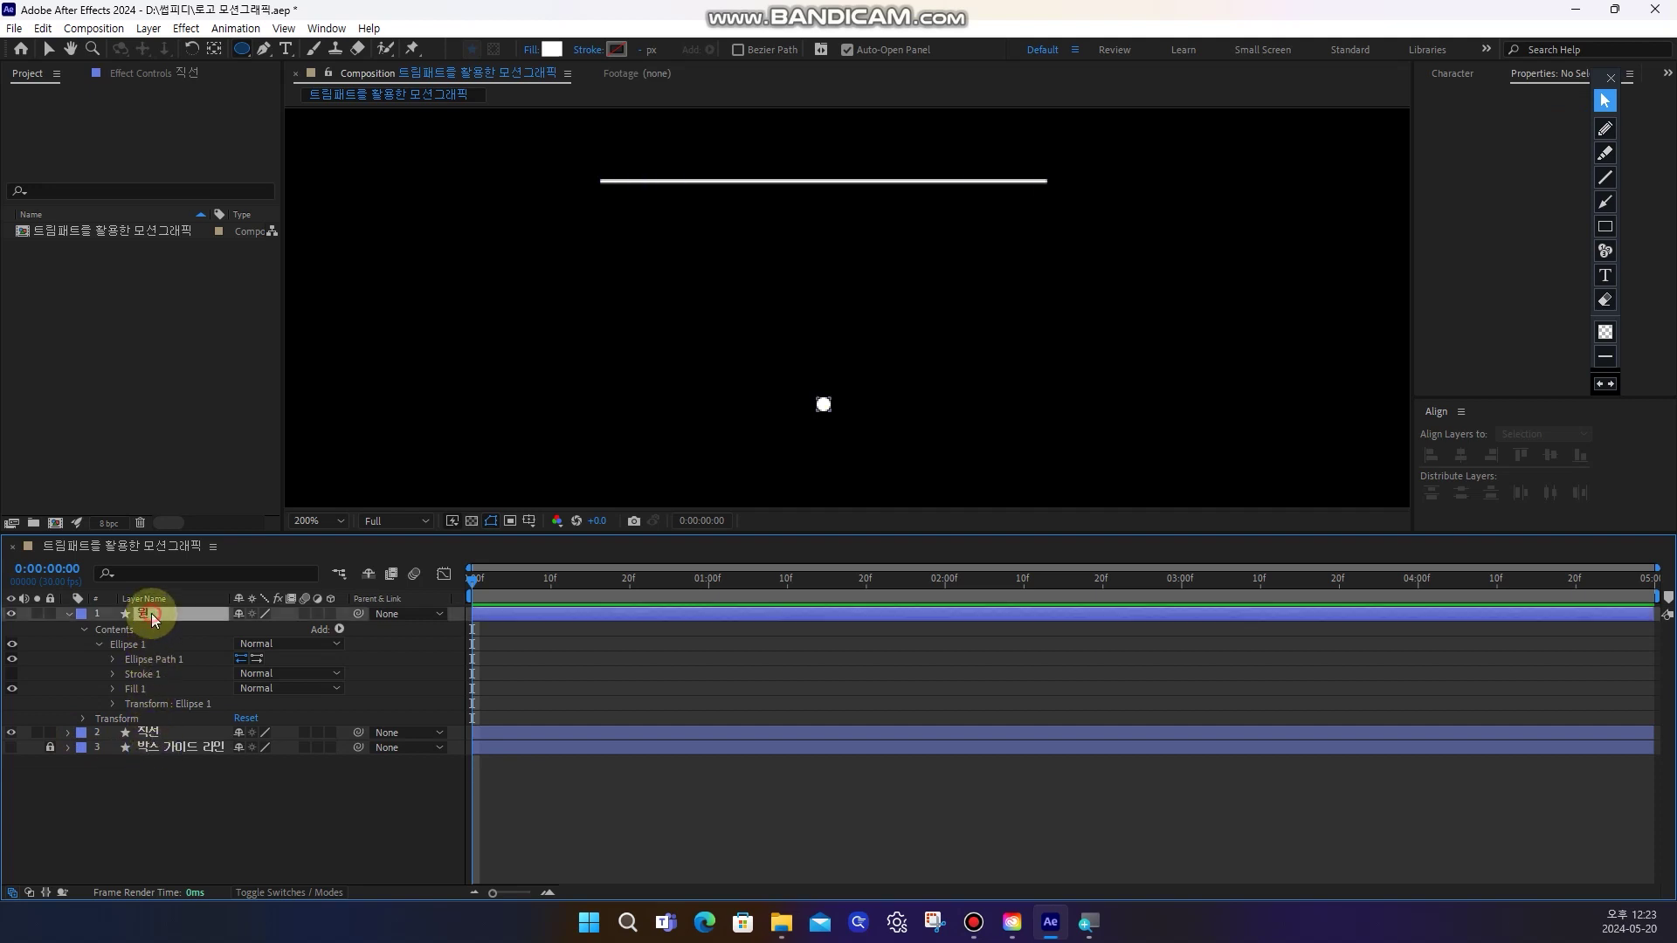
click(84, 629)
click(109, 644)
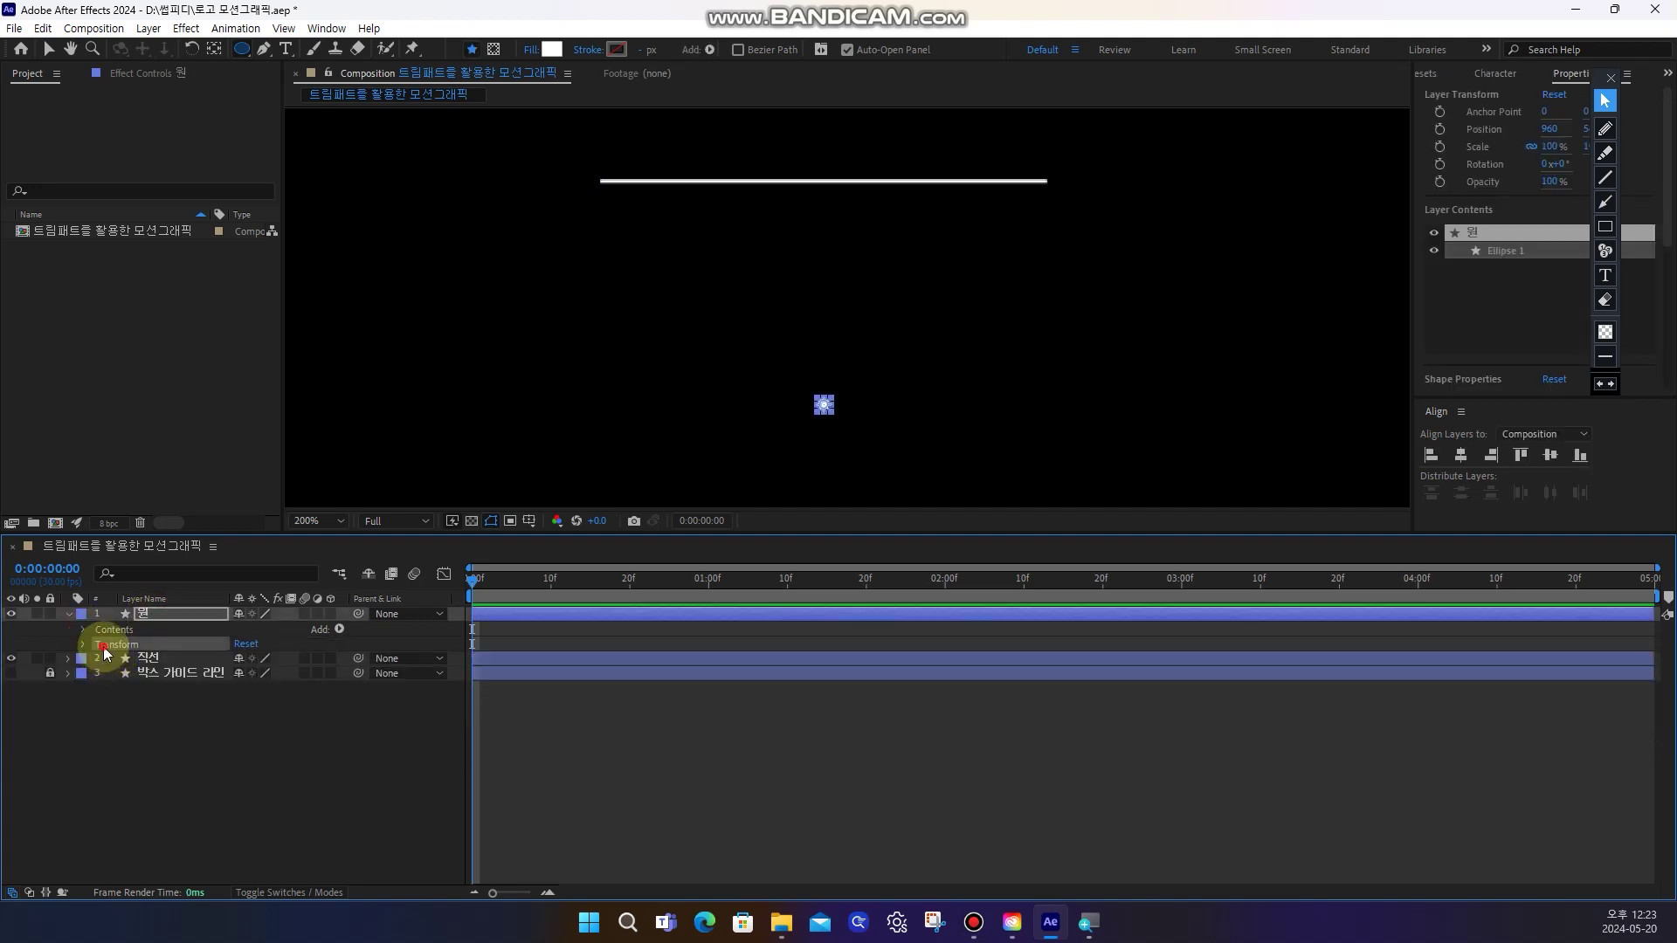
click(84, 644)
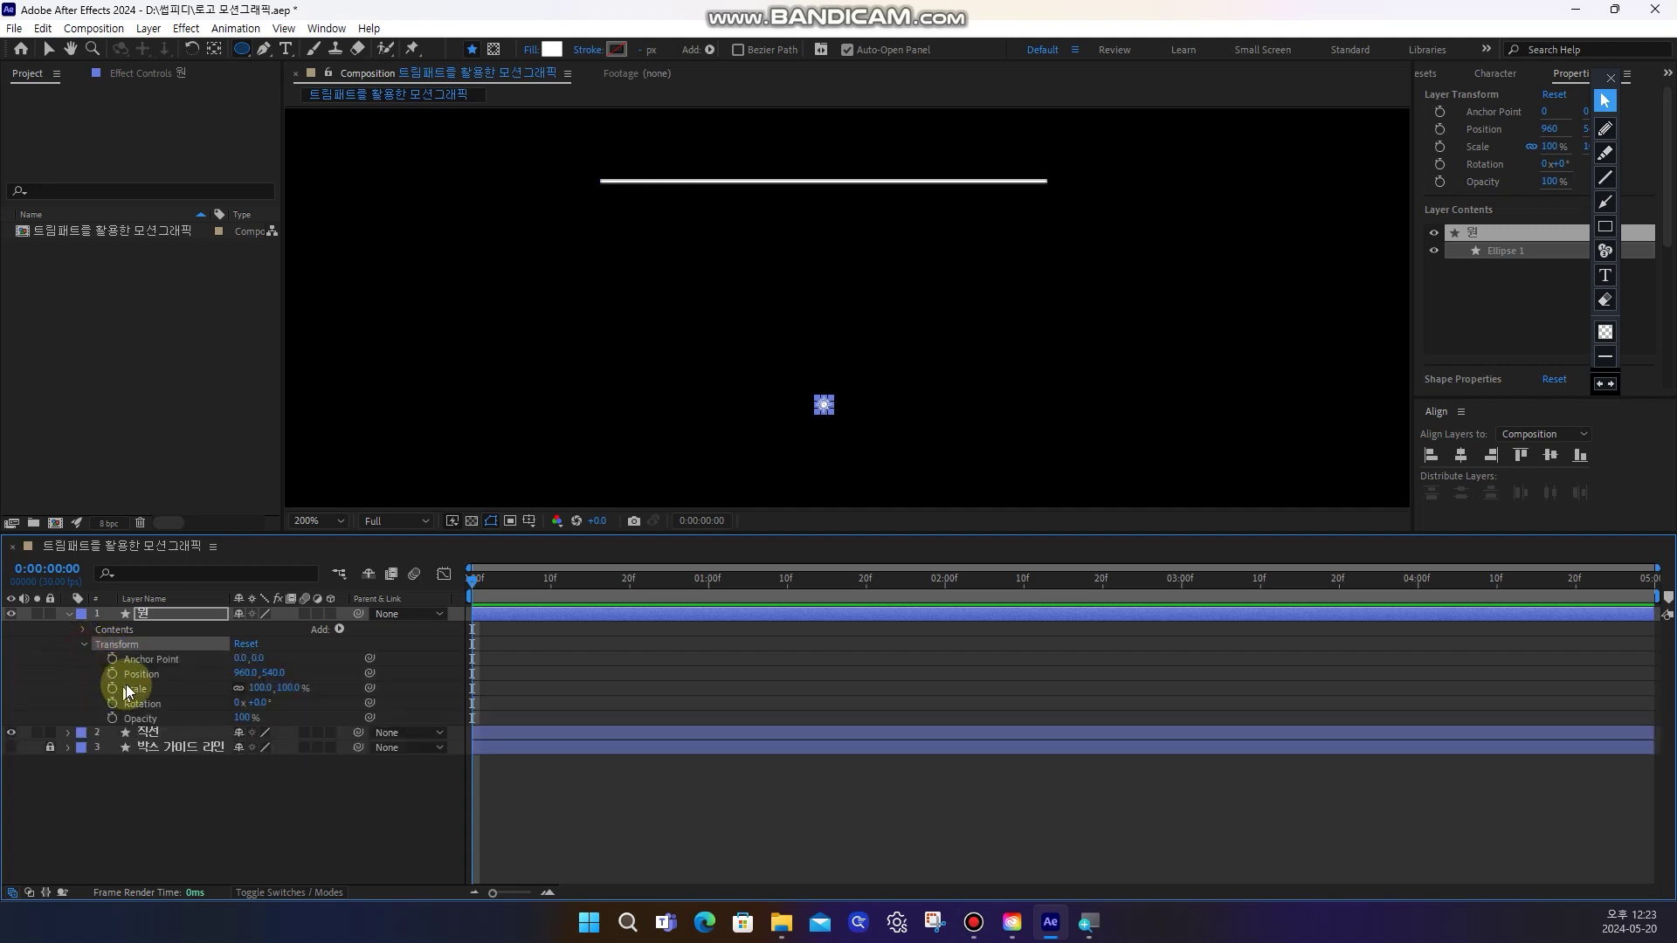
click(172, 781)
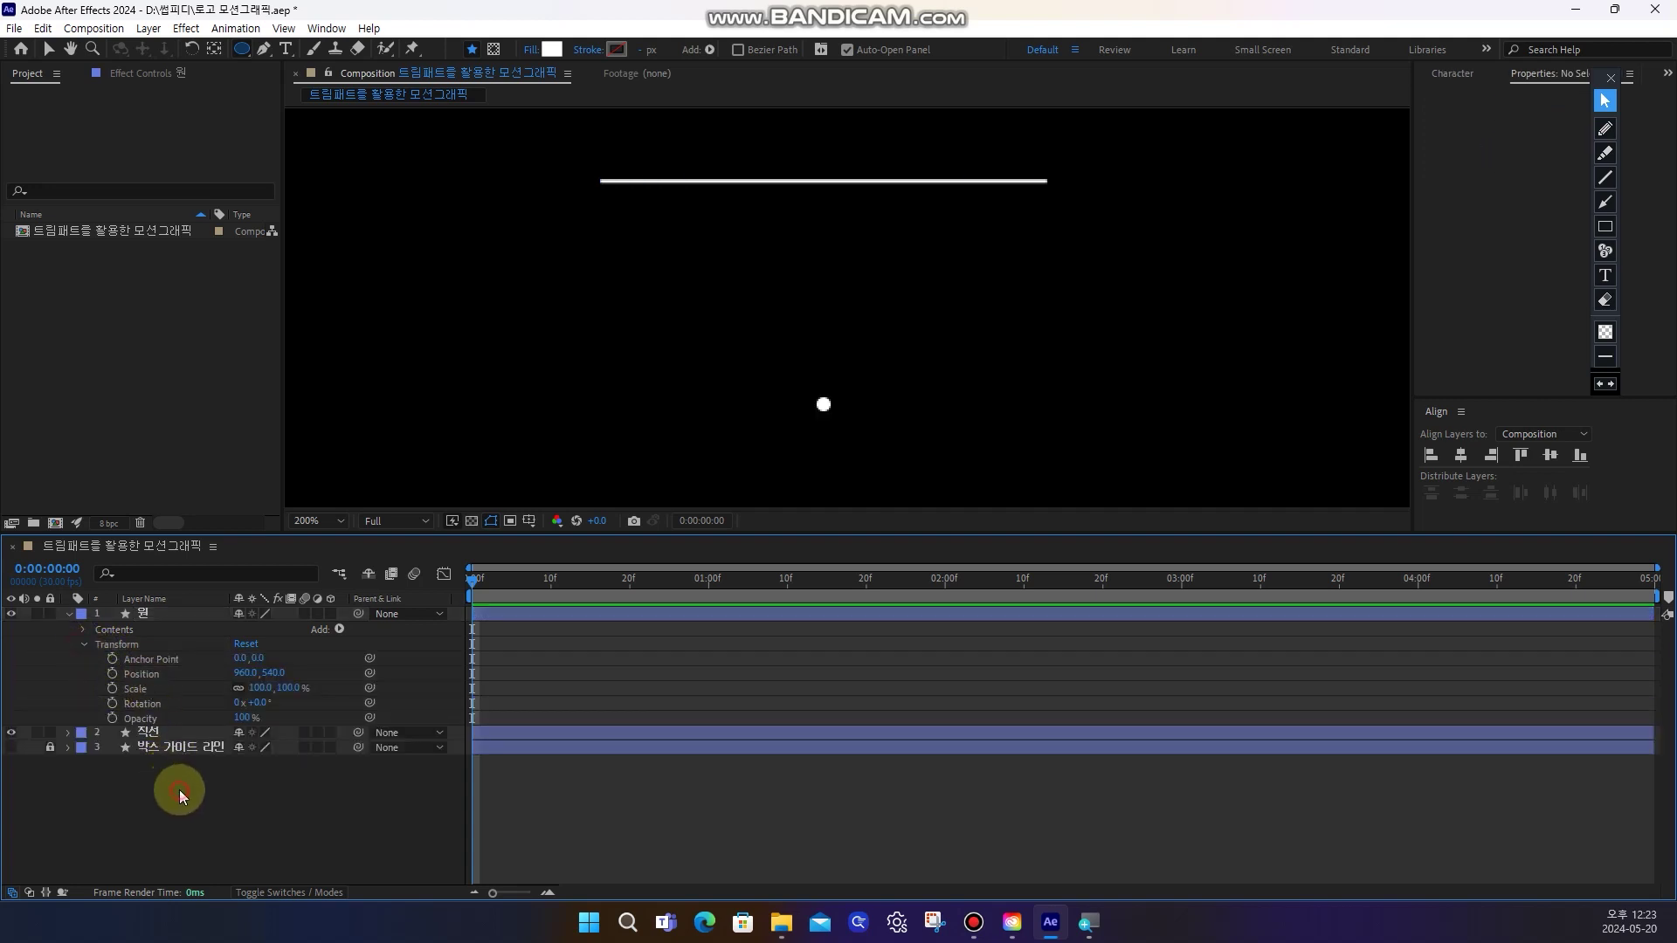
click(151, 613)
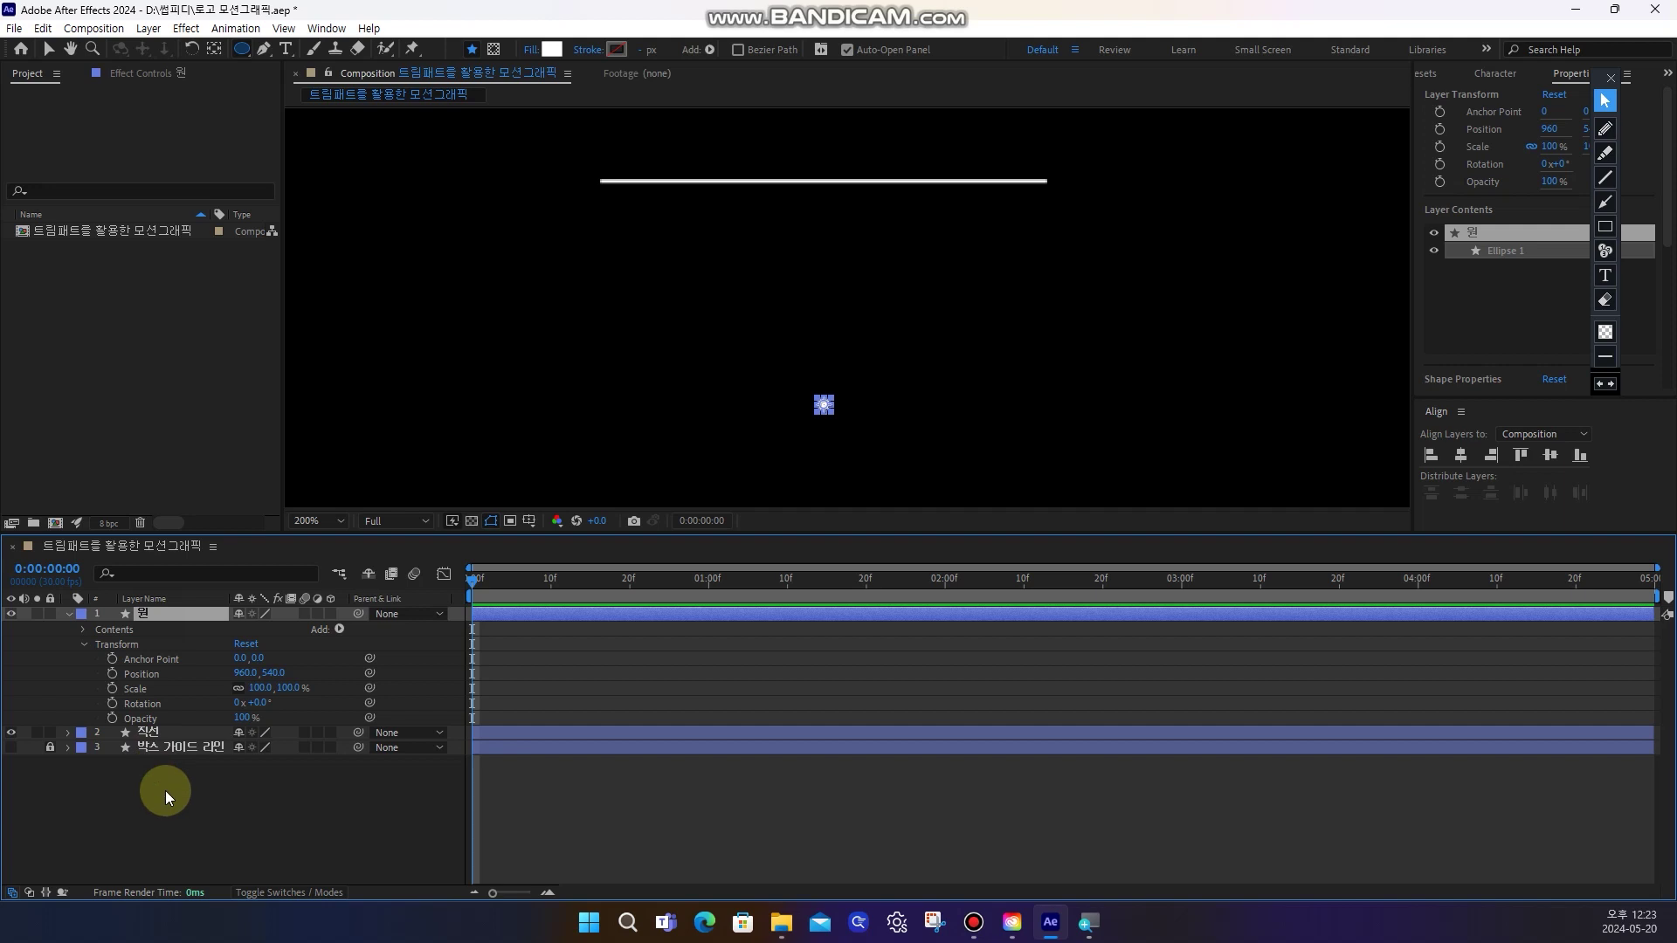
click(119, 645)
click(142, 677)
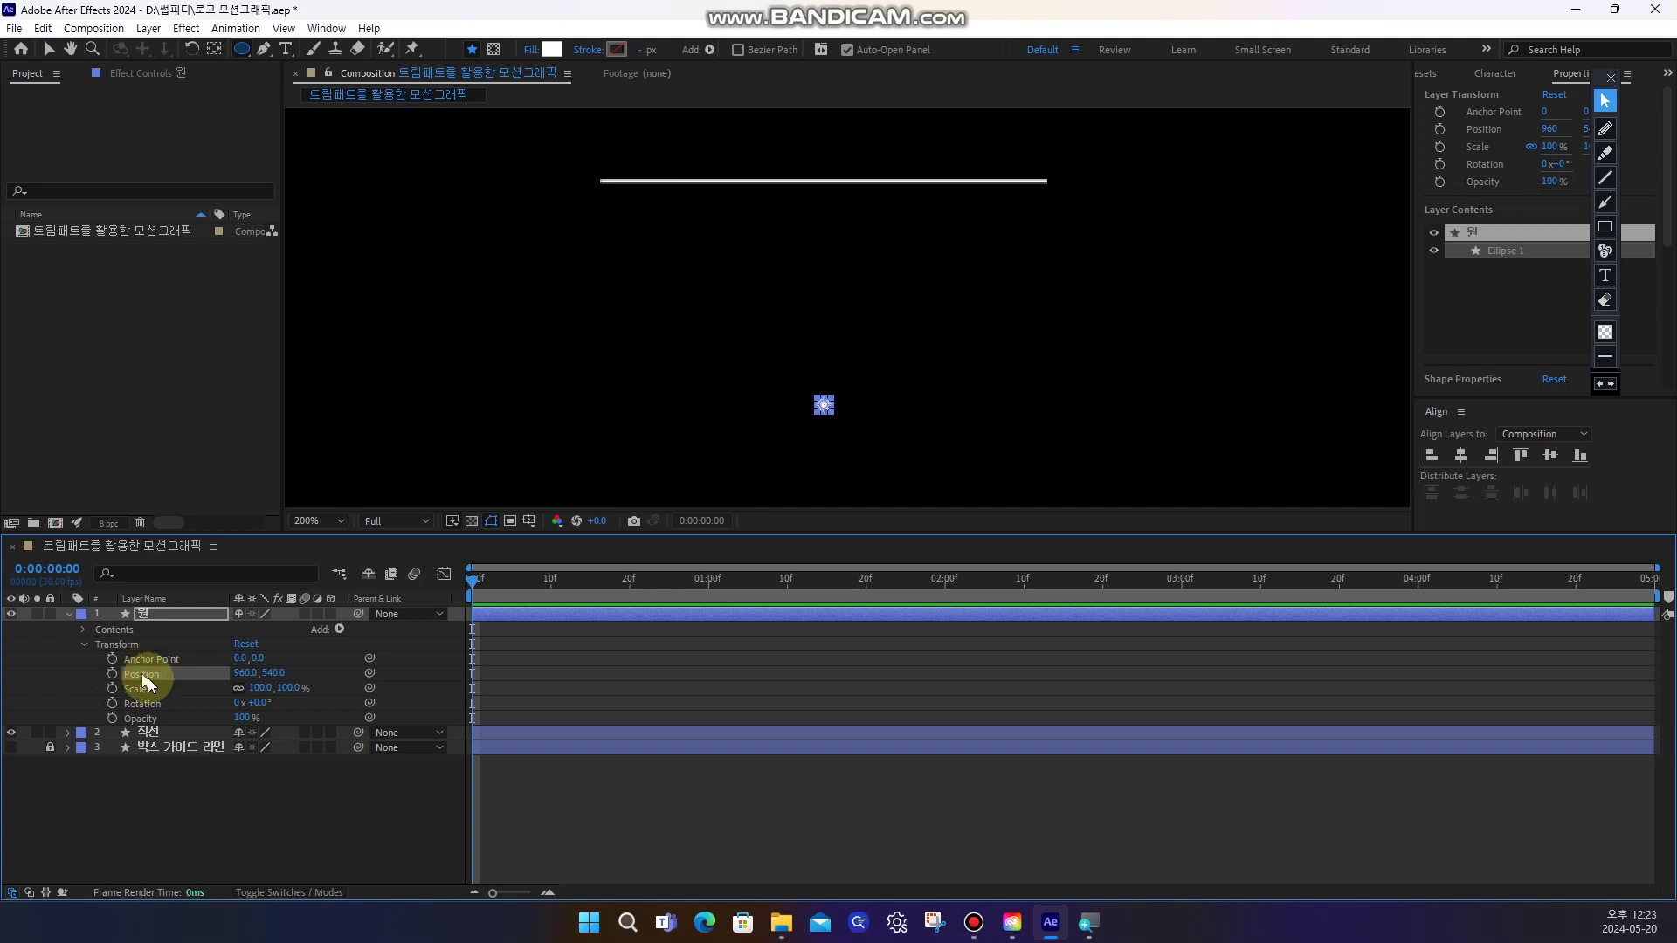
key(ctrl+v)
click(515, 803)
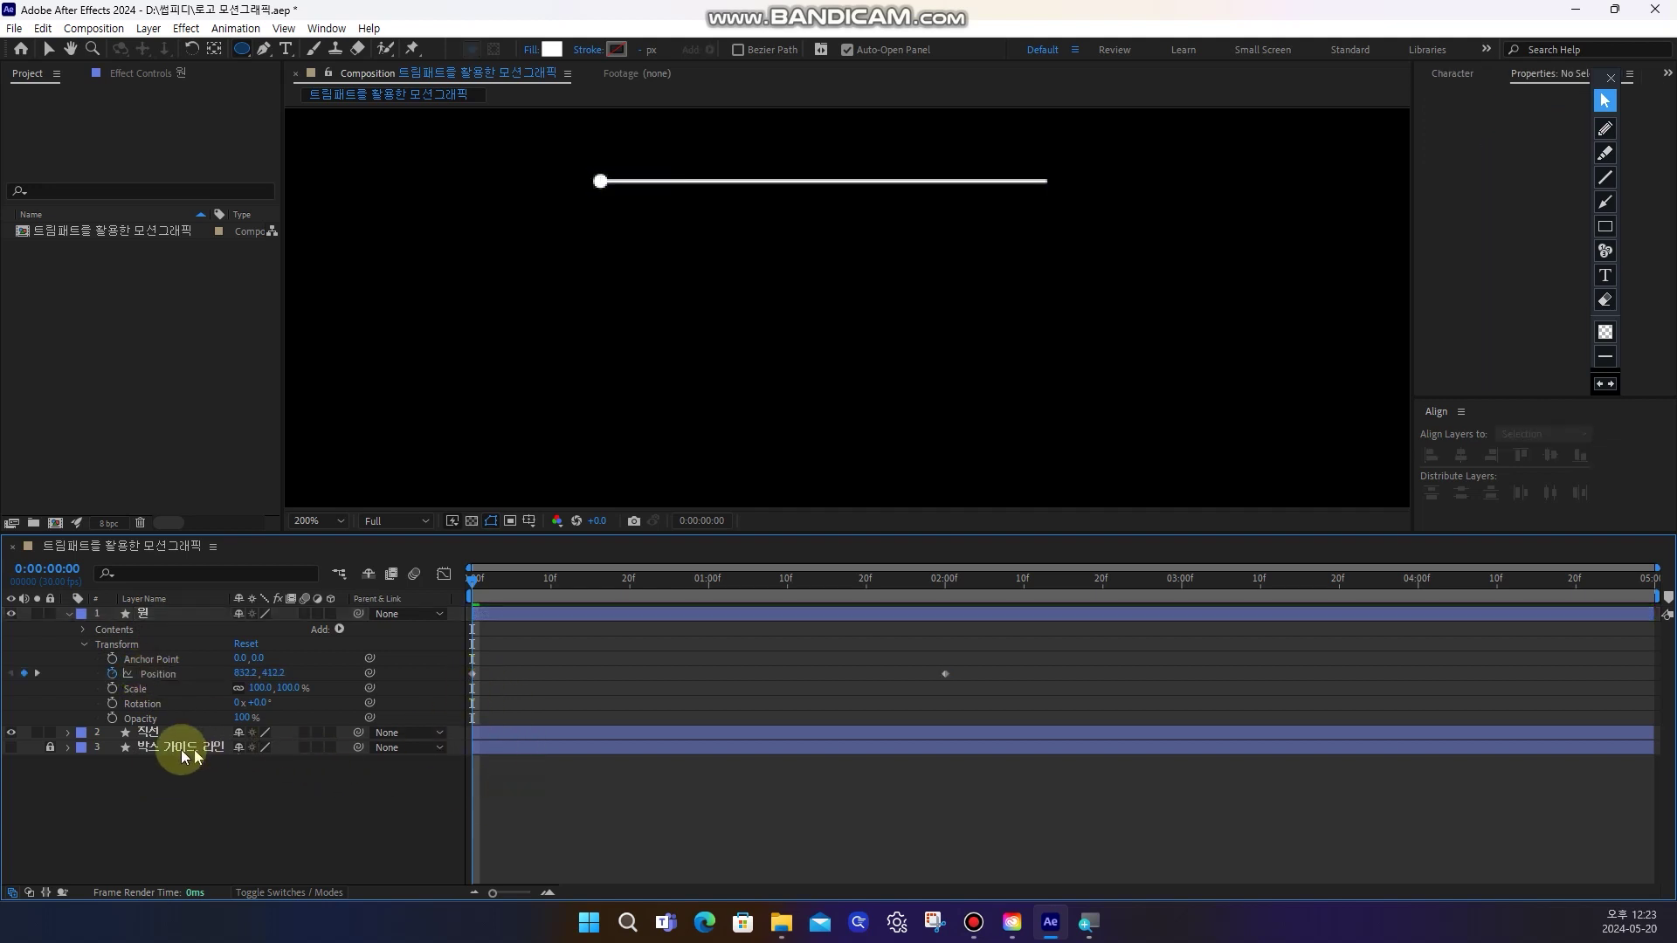
click(147, 734)
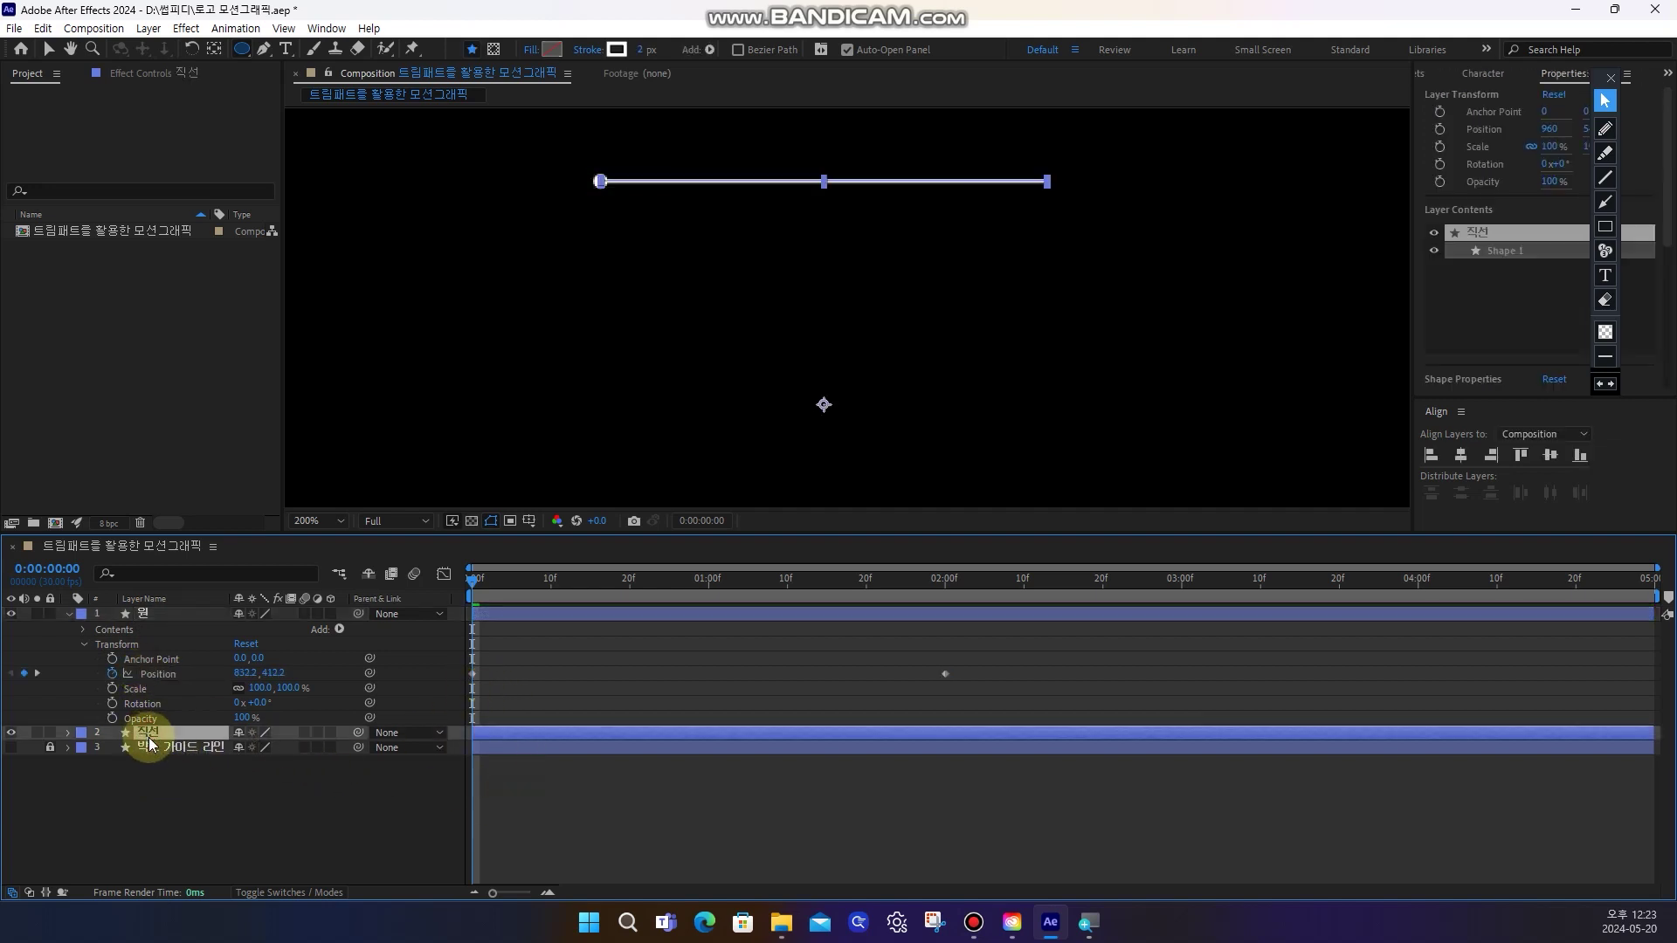
click(150, 661)
click(537, 834)
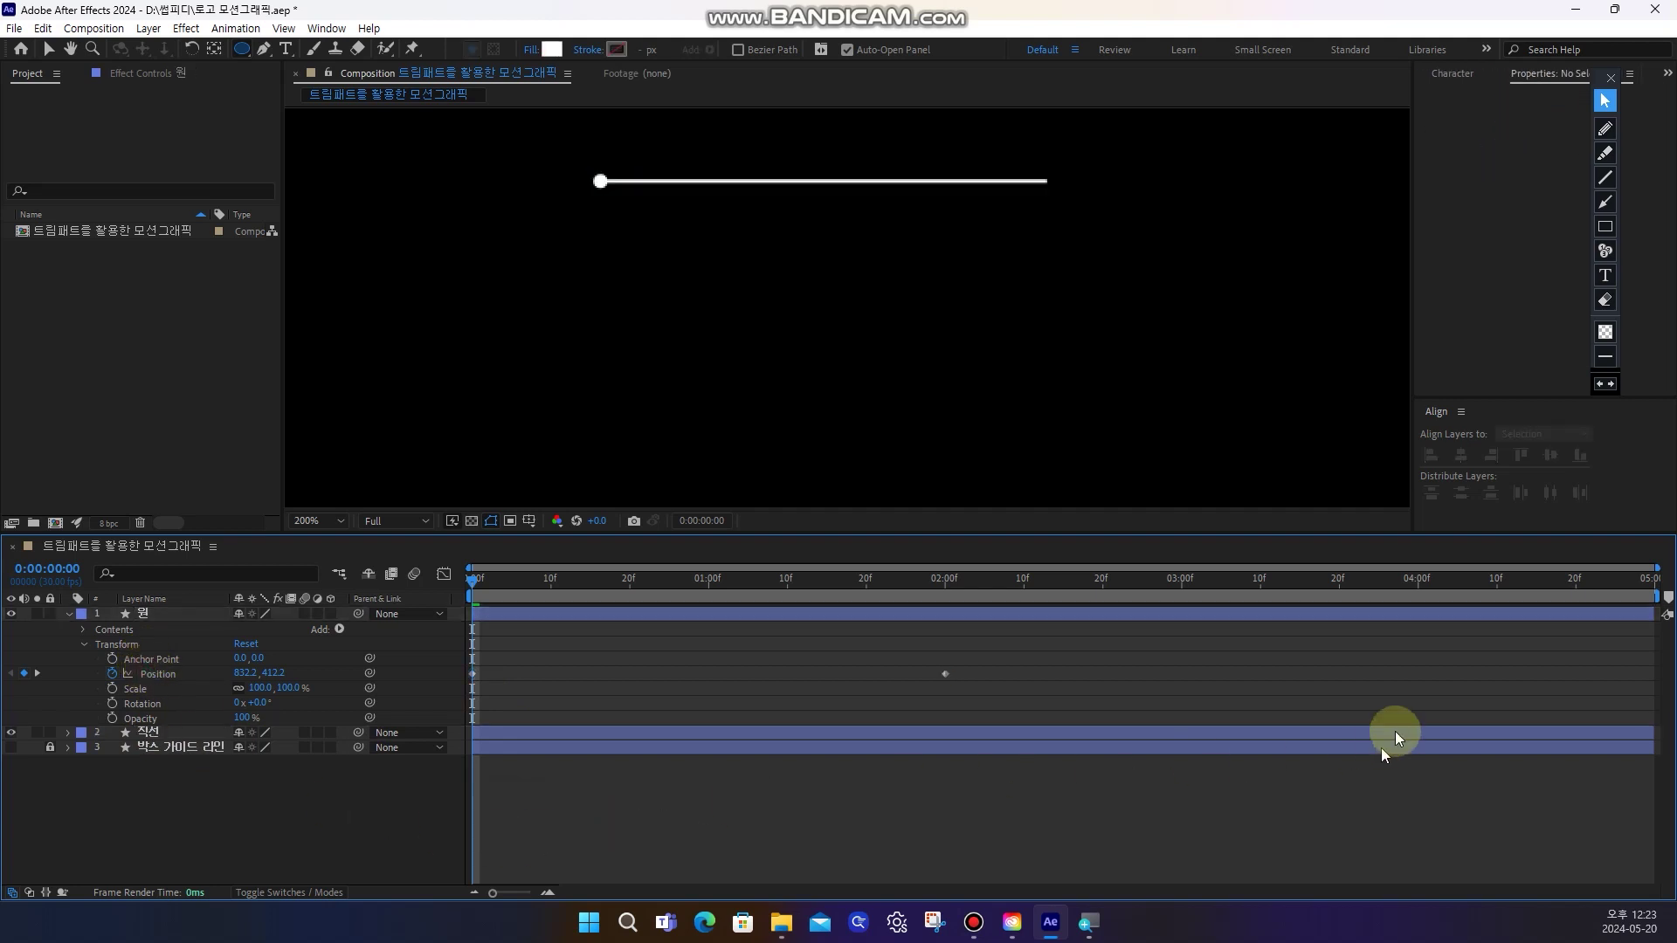
Shorten the work area to end shortly after the circle's last position keyframe, about 2 seconds 14 frames, and preview the animation
drag(1657, 597, 1057, 596)
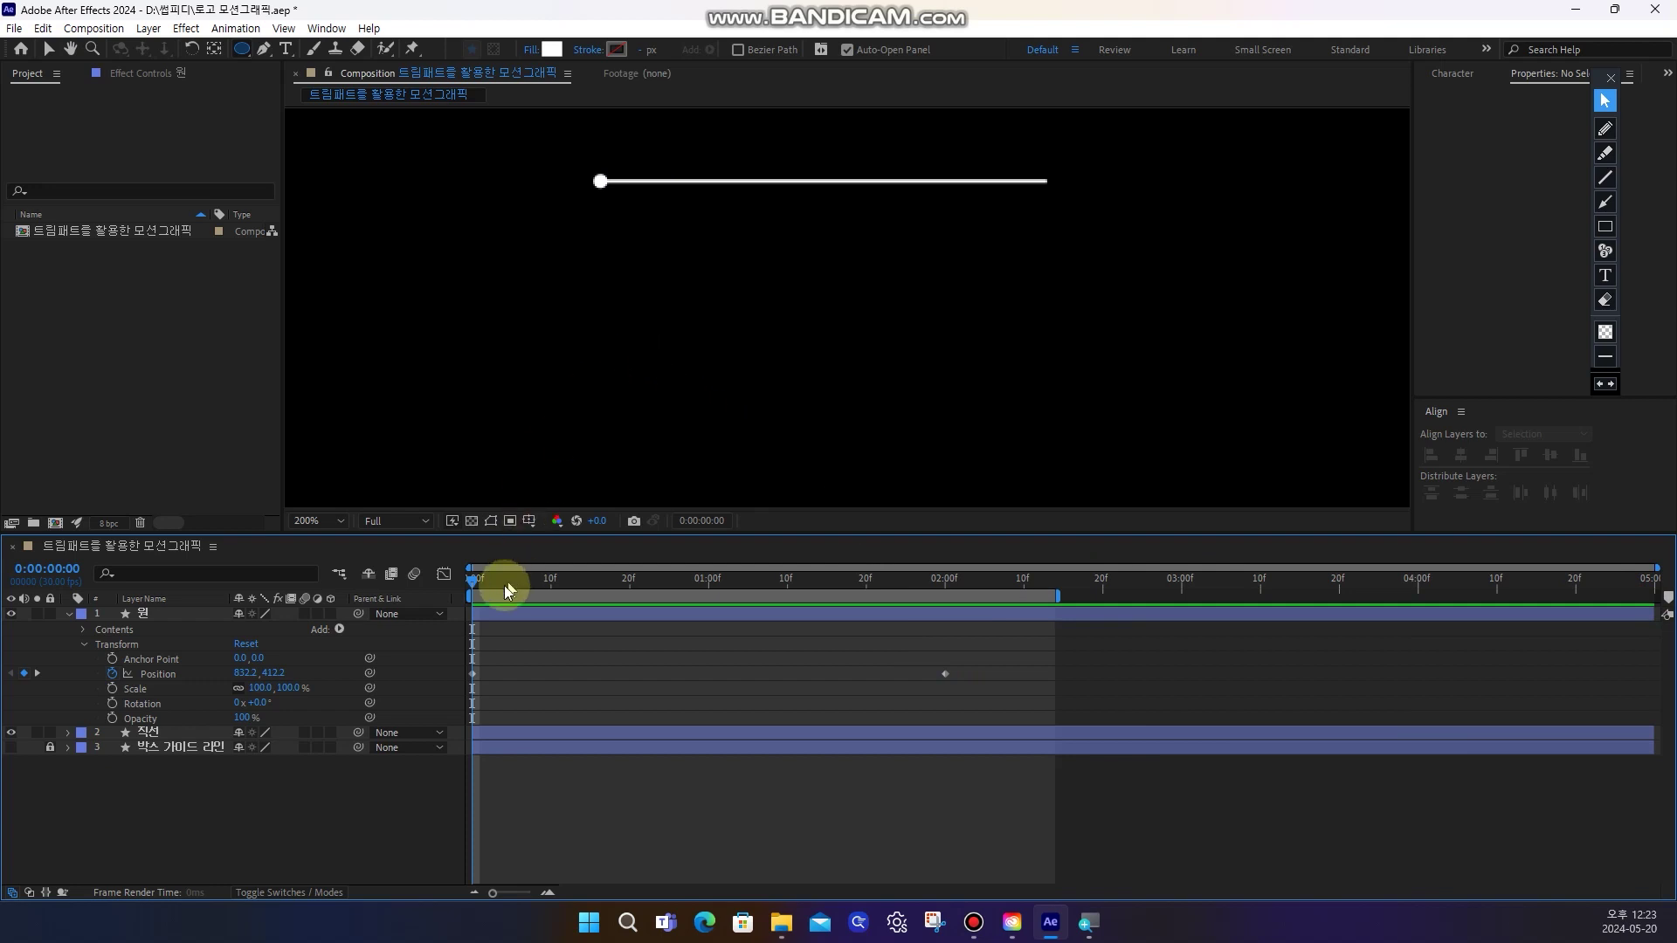
click(595, 800)
key(v)
key(space)
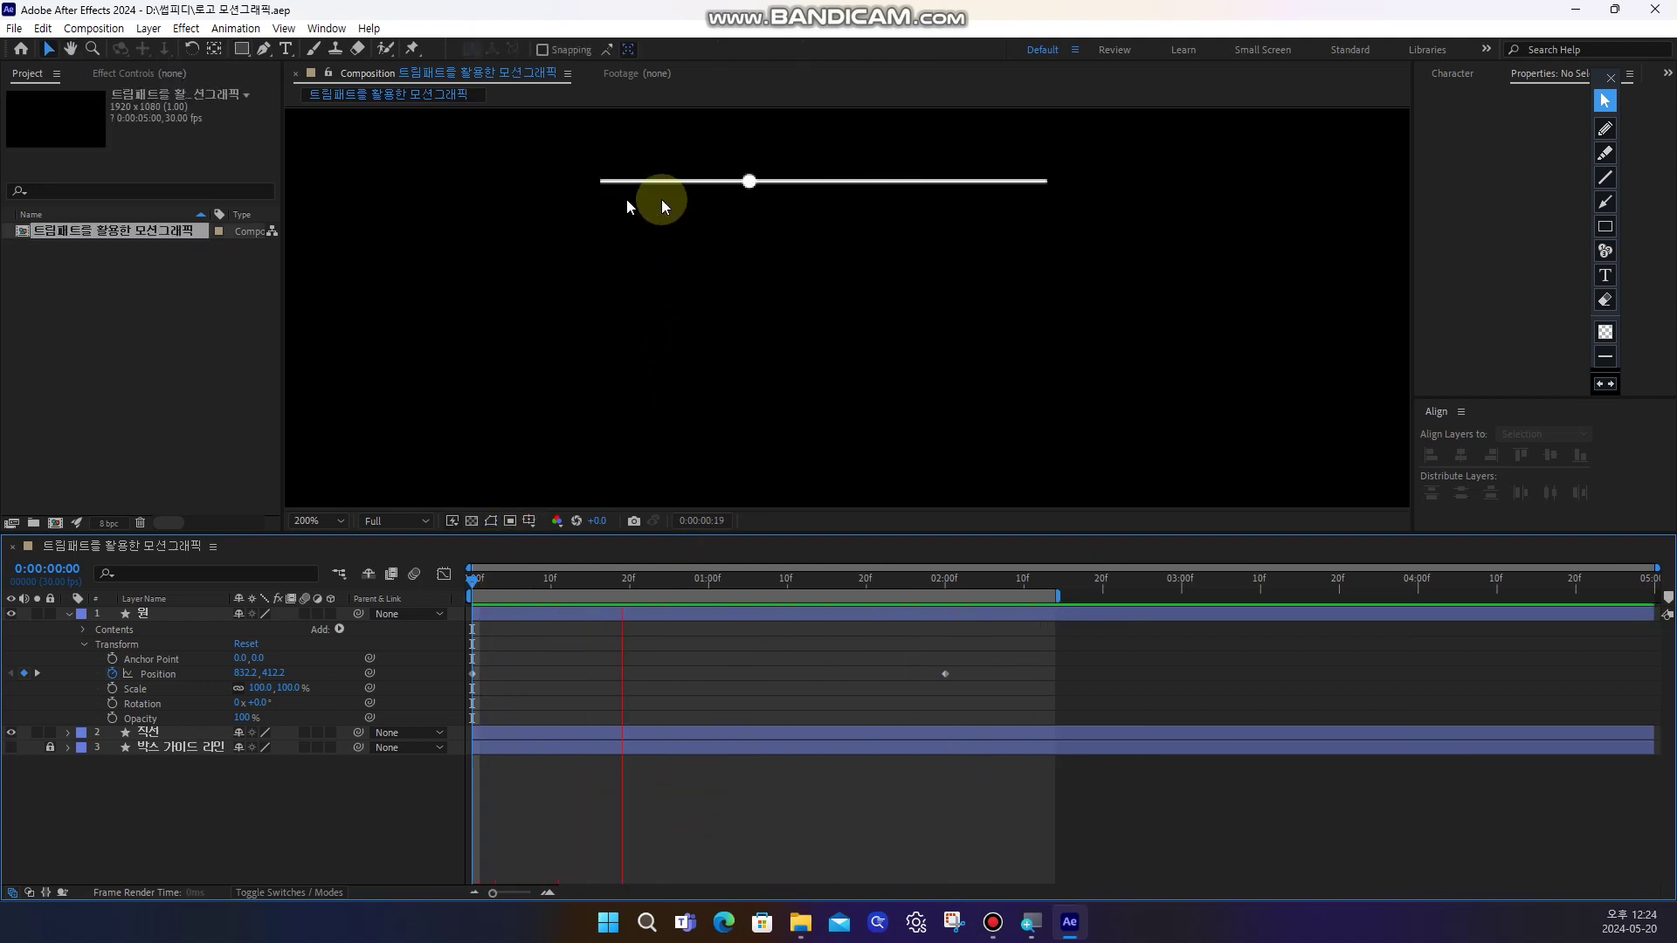
drag(623, 593, 510, 598)
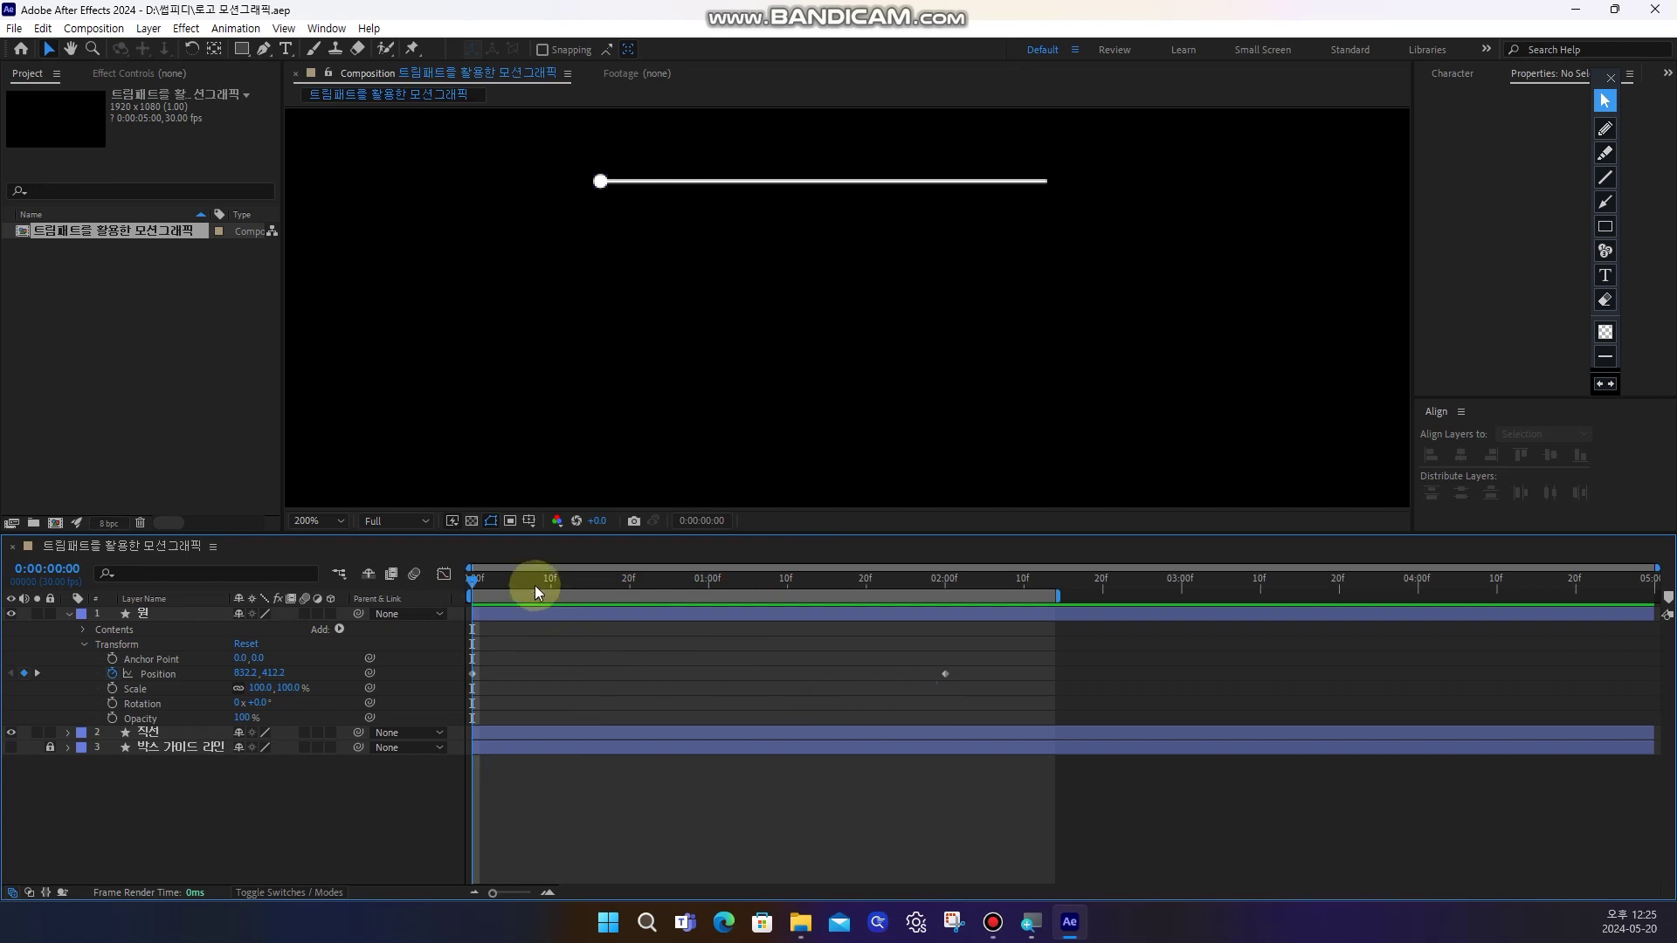
click(1607, 130)
mouse_move(142, 725)
mouse_down()
mouse_move(152, 738)
mouse_move(175, 718)
mouse_up()
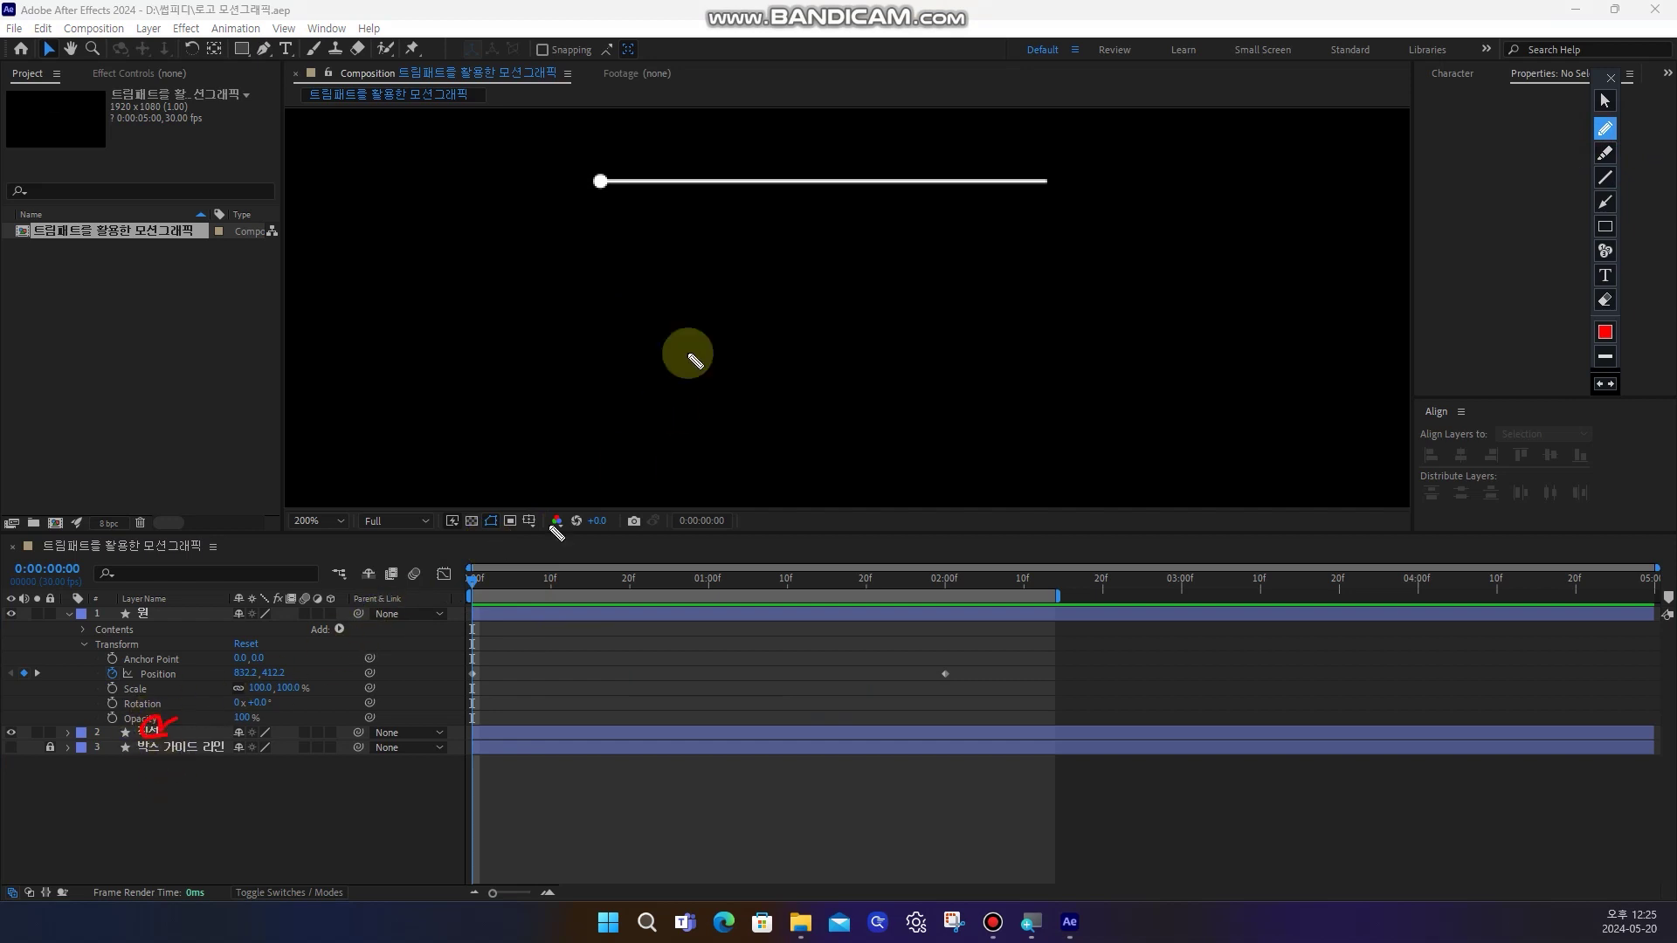
drag(490, 704, 470, 669)
mouse_move(906, 664)
mouse_down()
mouse_move(966, 658)
mouse_move(924, 674)
mouse_up()
mouse_move(605, 223)
mouse_down()
mouse_move(1069, 226)
mouse_move(1041, 266)
mouse_up()
double_click(1608, 301)
click(1606, 102)
Add a Trim Paths operator to the contents of the 직선 layer and collapse its Shape 1 group
click(131, 733)
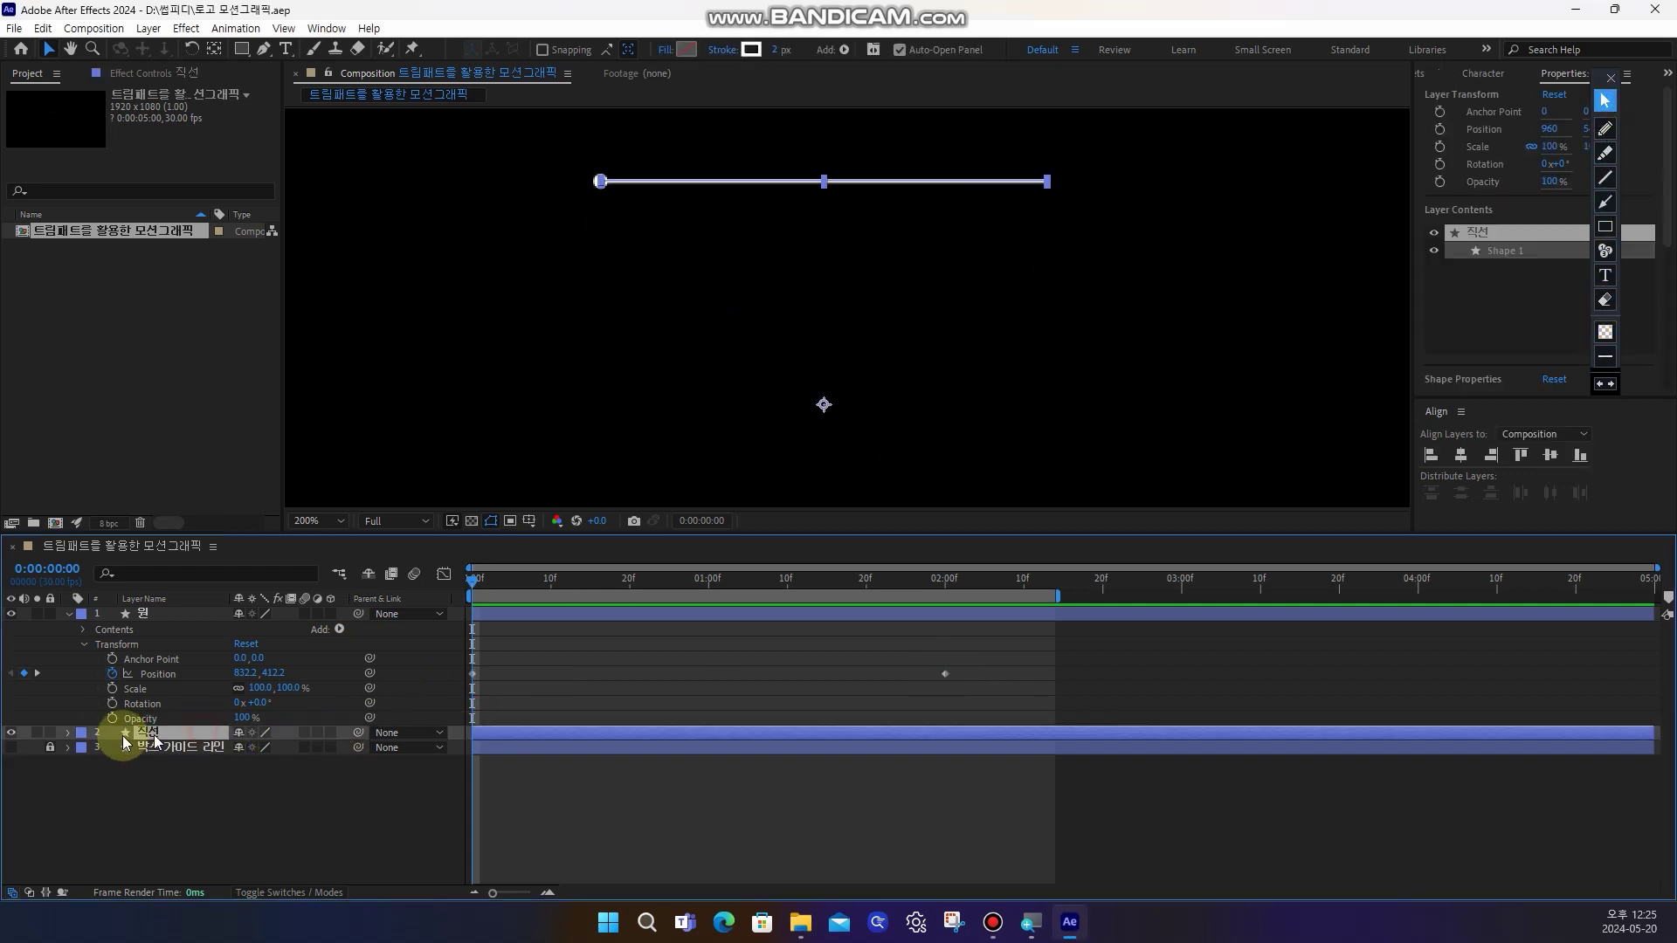
click(67, 736)
click(69, 614)
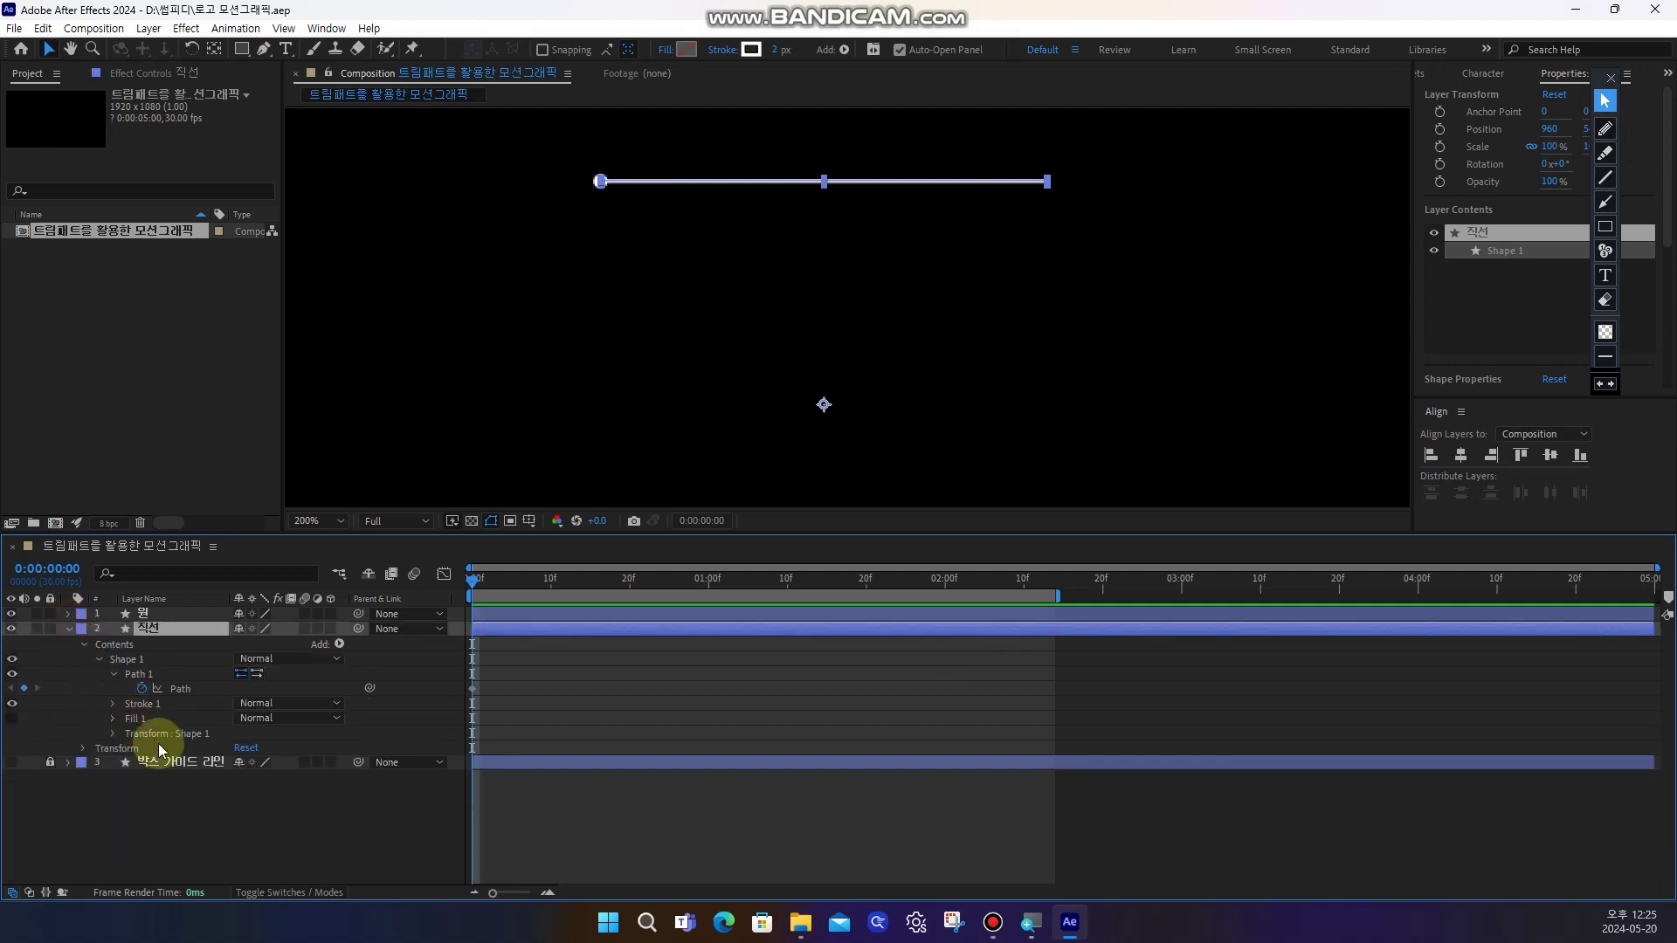
click(118, 650)
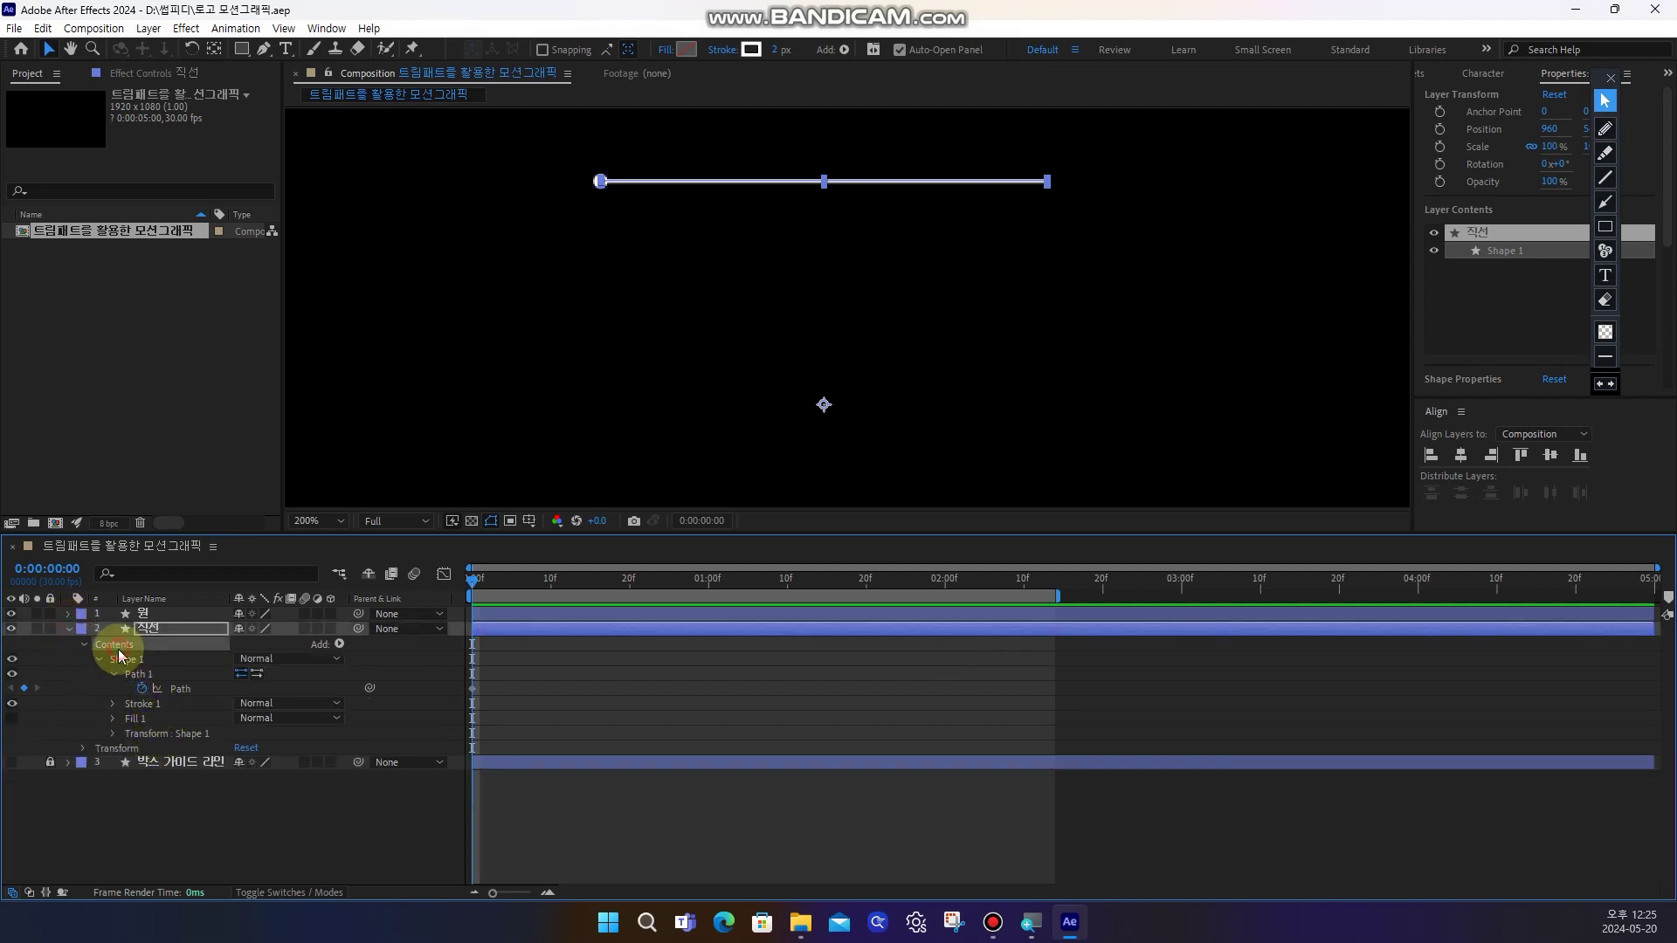
click(339, 644)
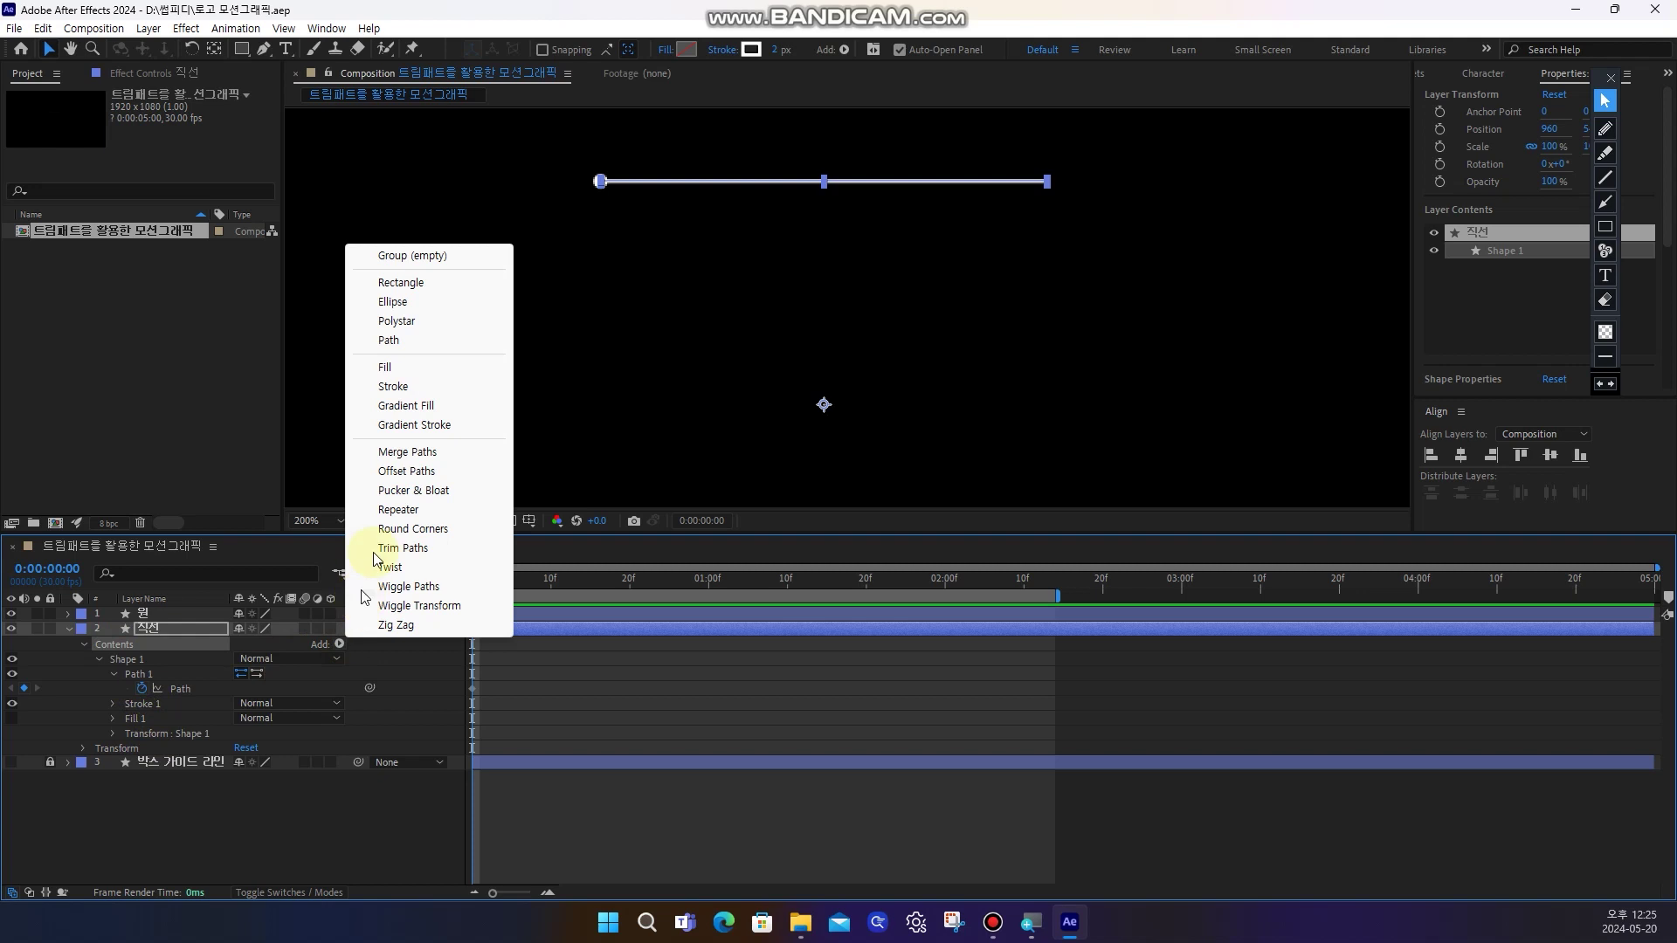
click(397, 548)
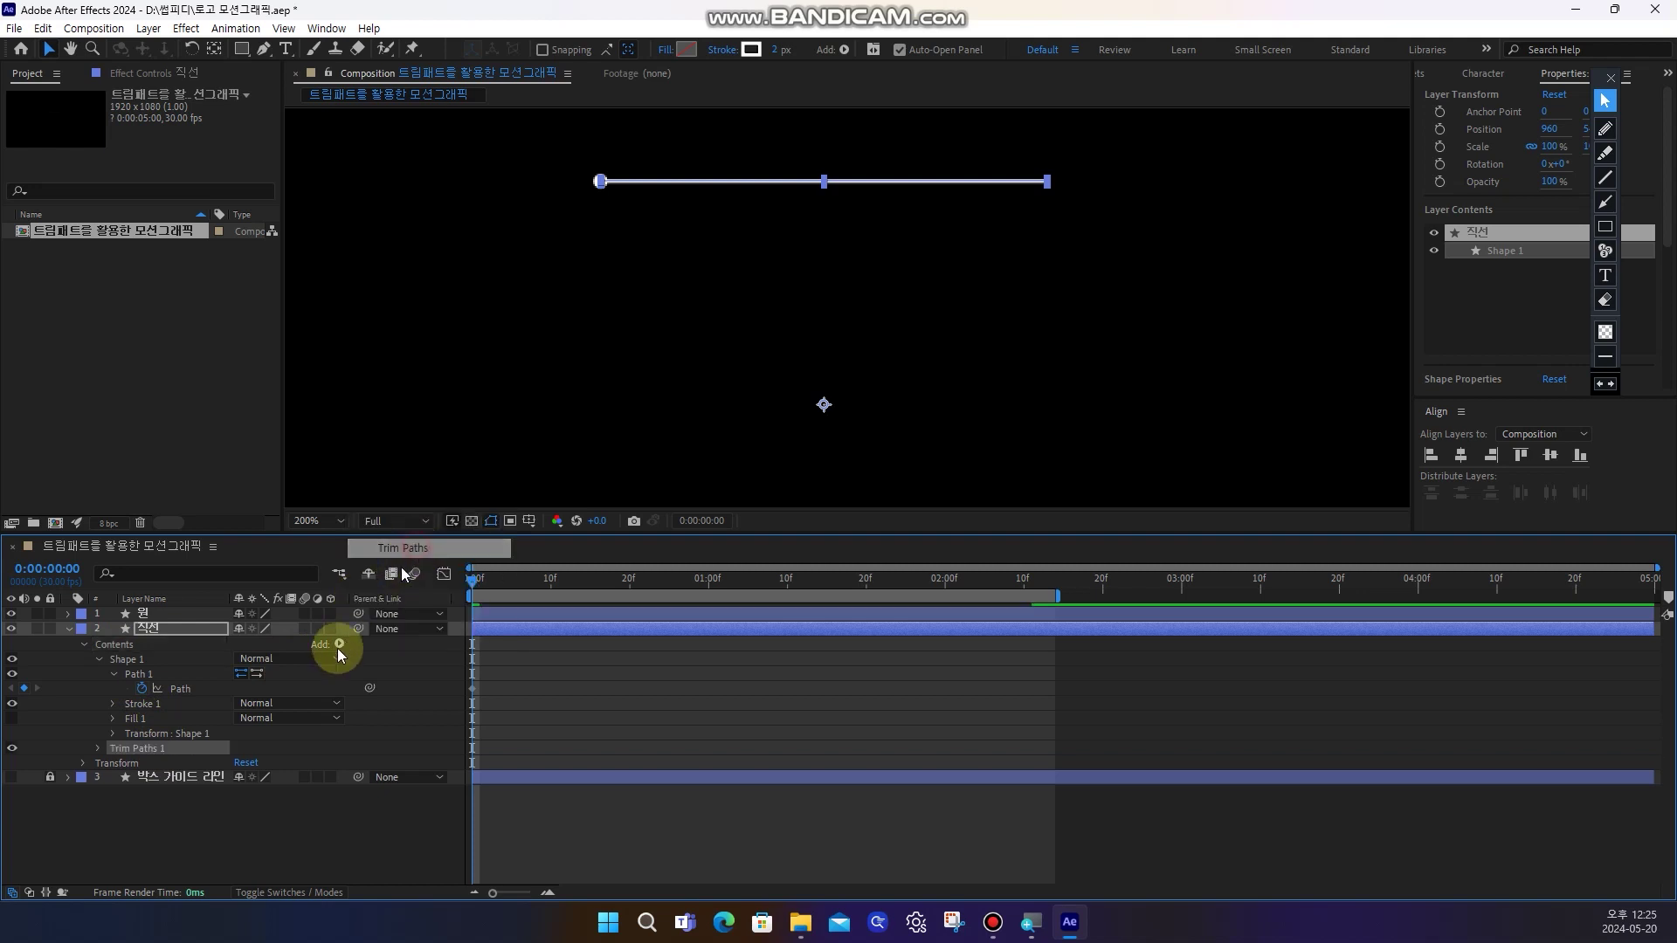
click(98, 660)
click(163, 681)
click(165, 746)
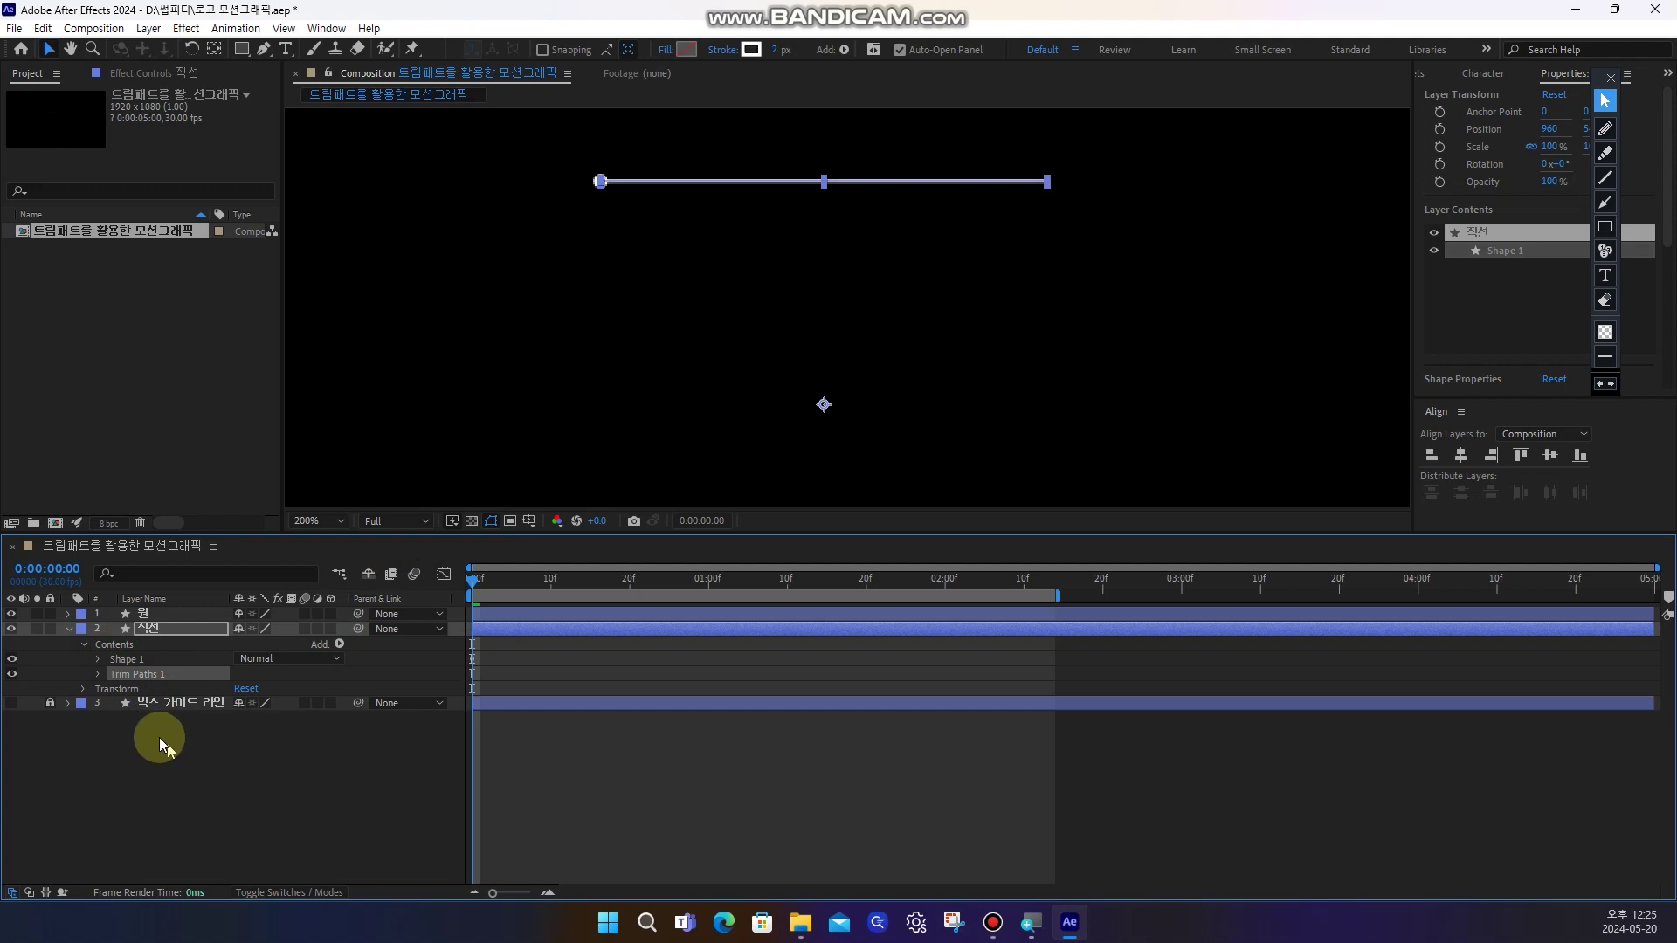
Set the End value of Trim Paths 1 in the 직선 layer to 0% and deselect the layer
click(98, 674)
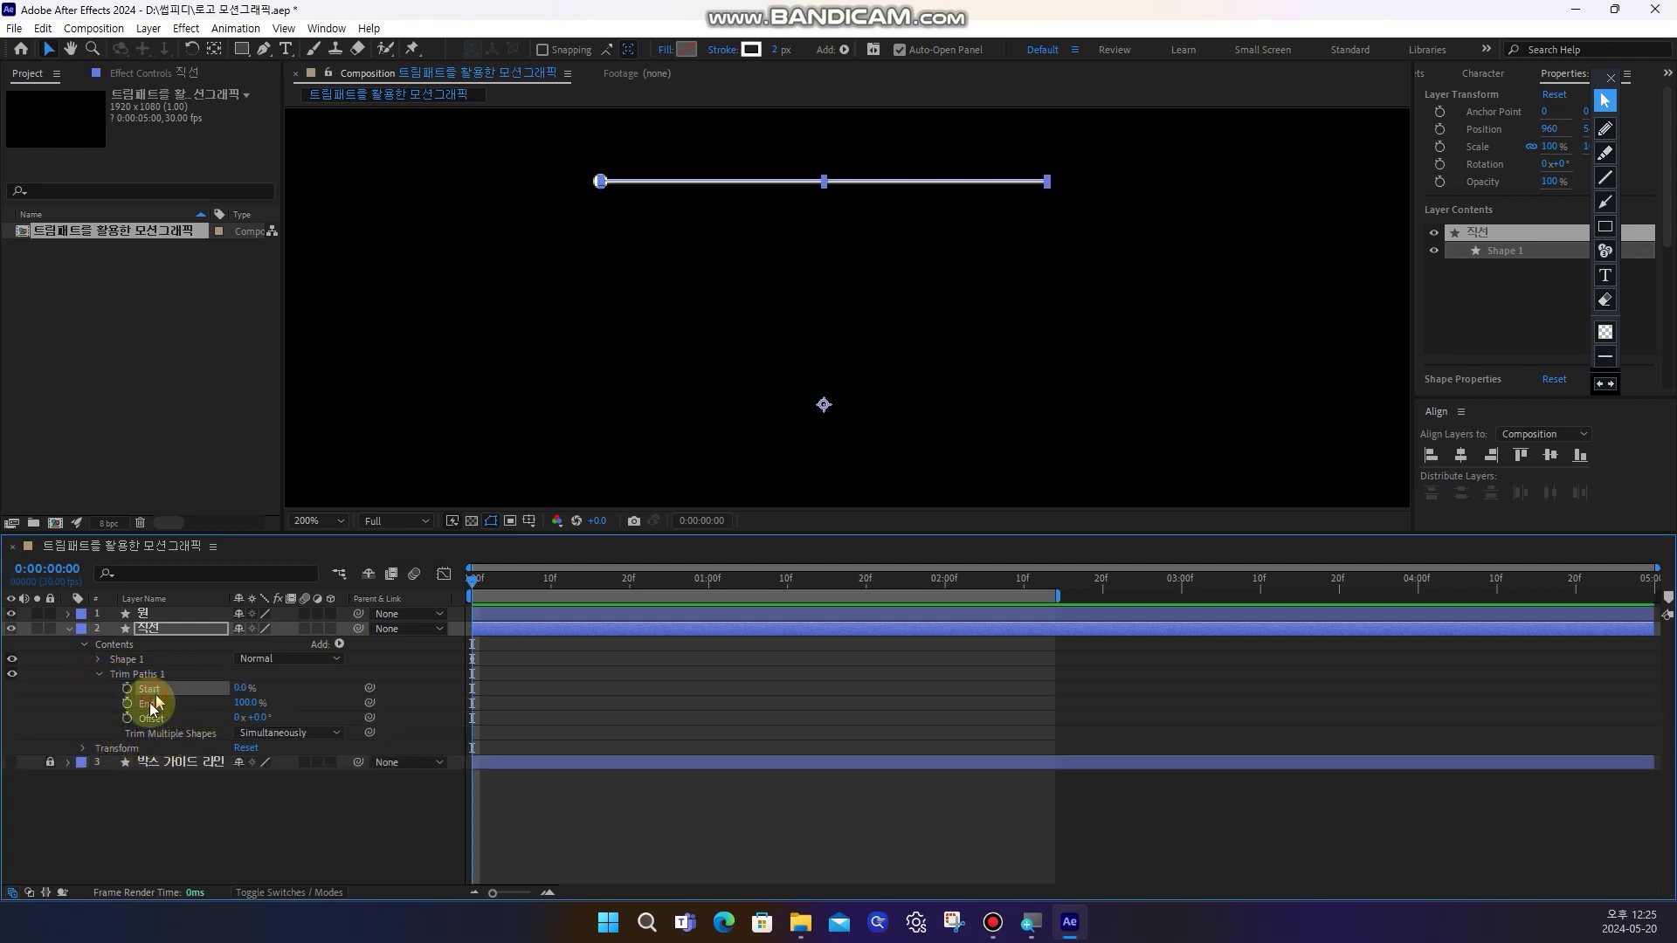
drag(234, 703, 150, 699)
click(227, 799)
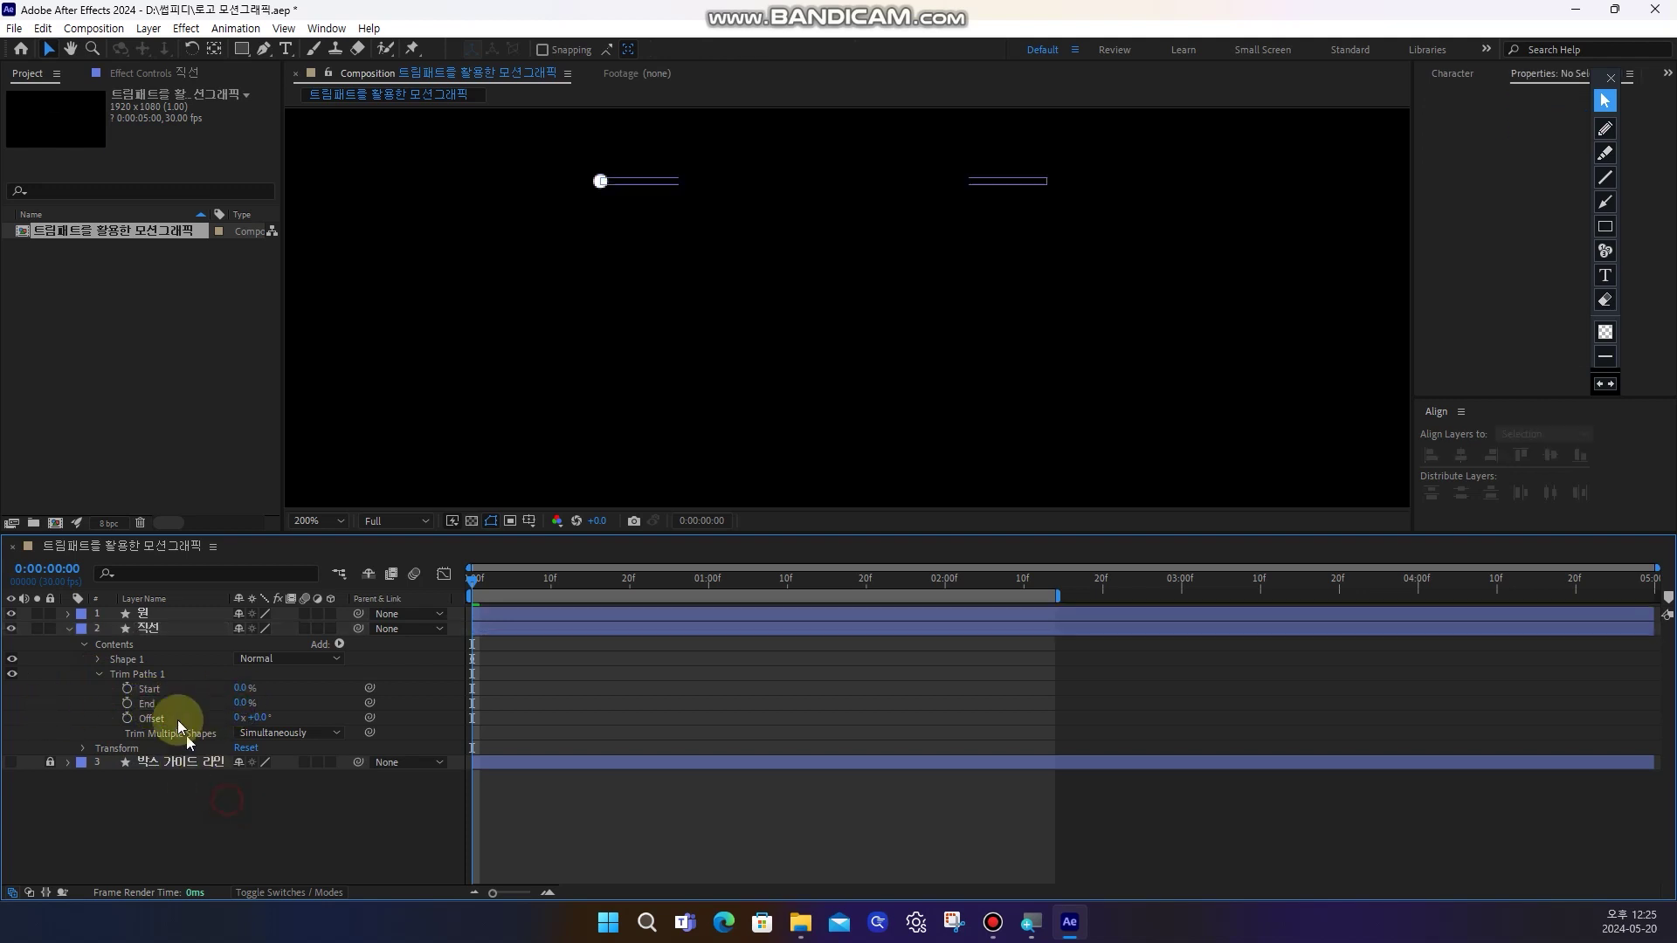
Reveal the Position keyframes of the 원 layer
click(150, 703)
click(224, 799)
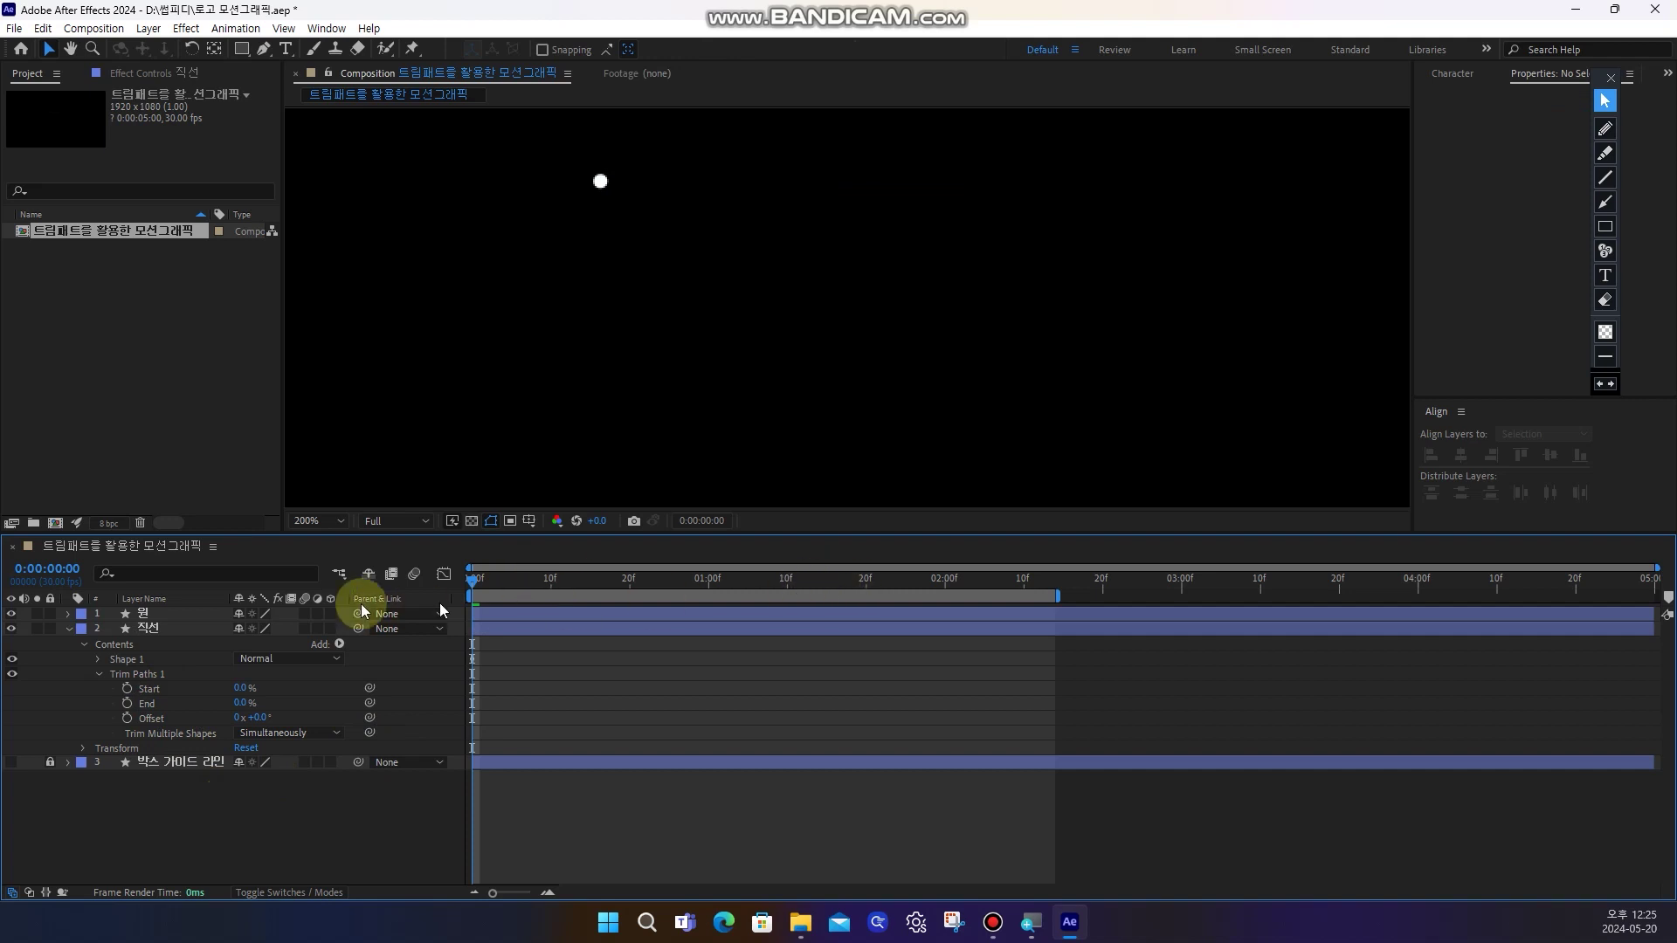
click(171, 615)
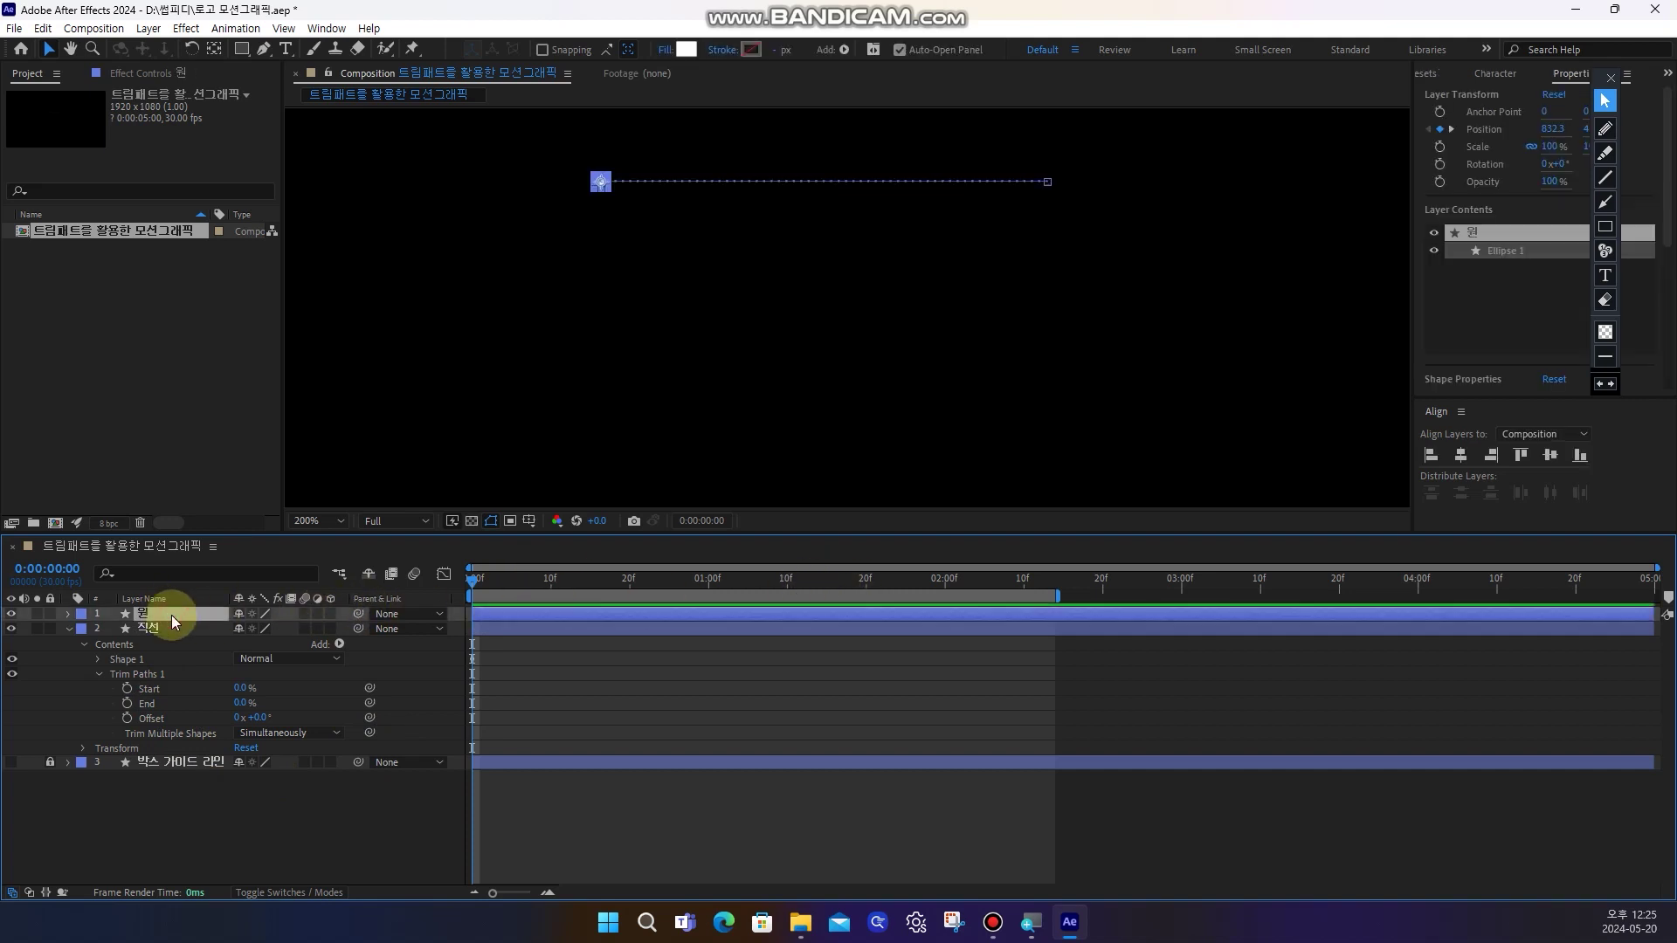
key(p)
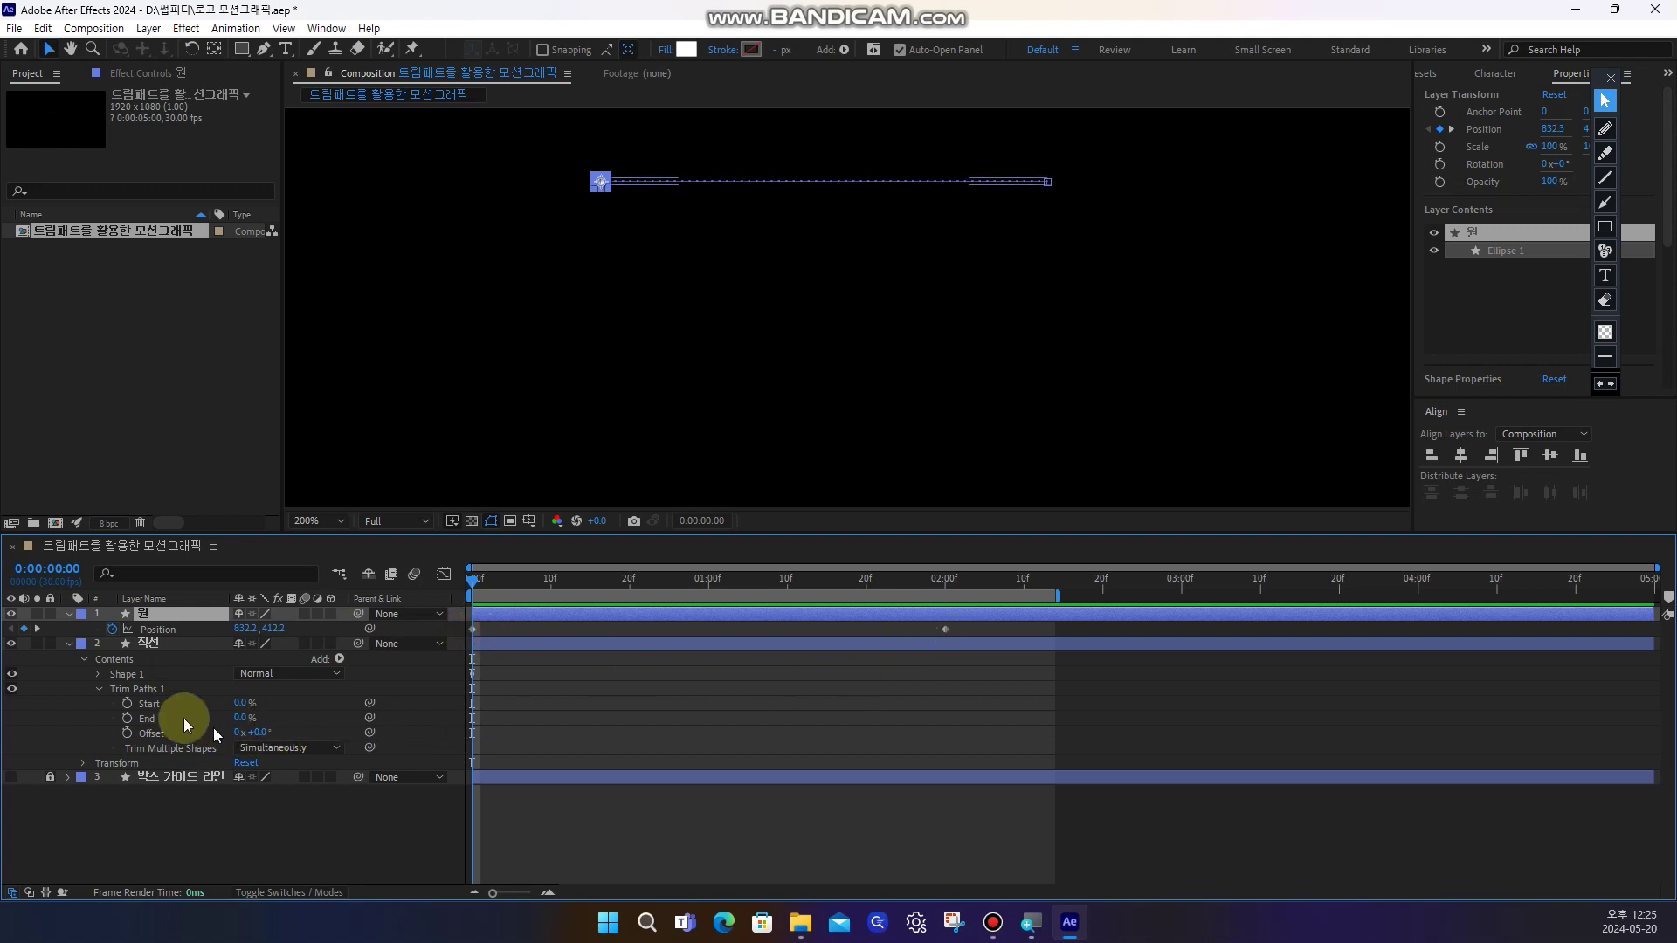
Keyframe the Start value of Trim Paths 1 in the 직선 layer at 0% on the first frame and 100% at 2 seconds
click(166, 704)
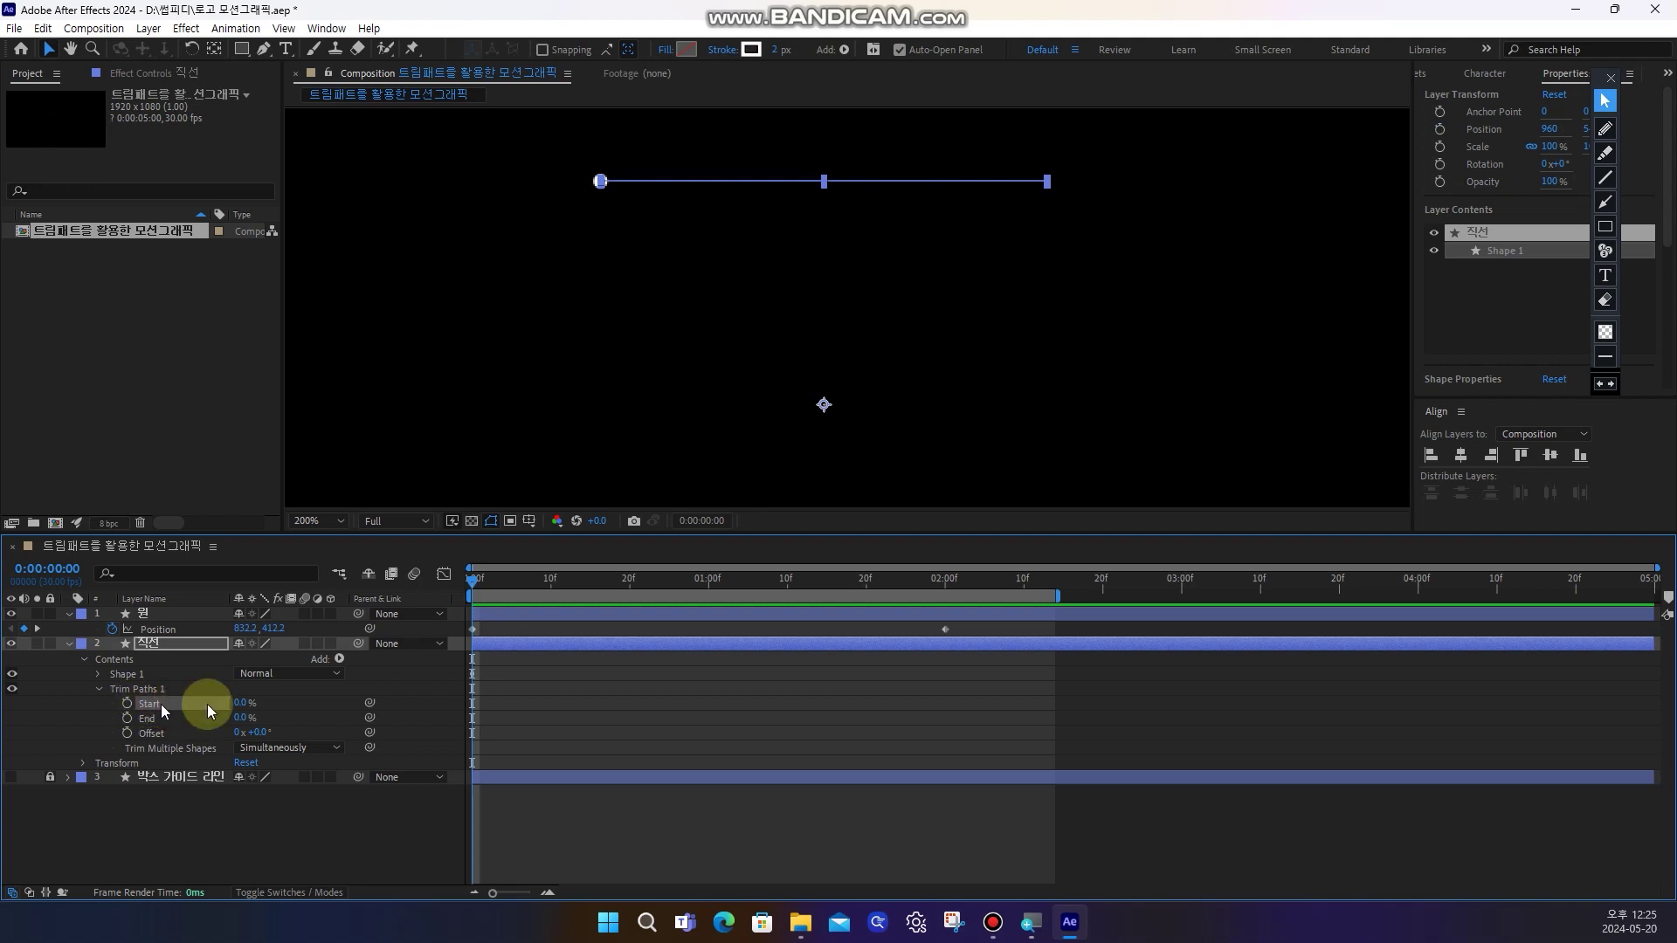
click(127, 702)
drag(706, 585, 945, 596)
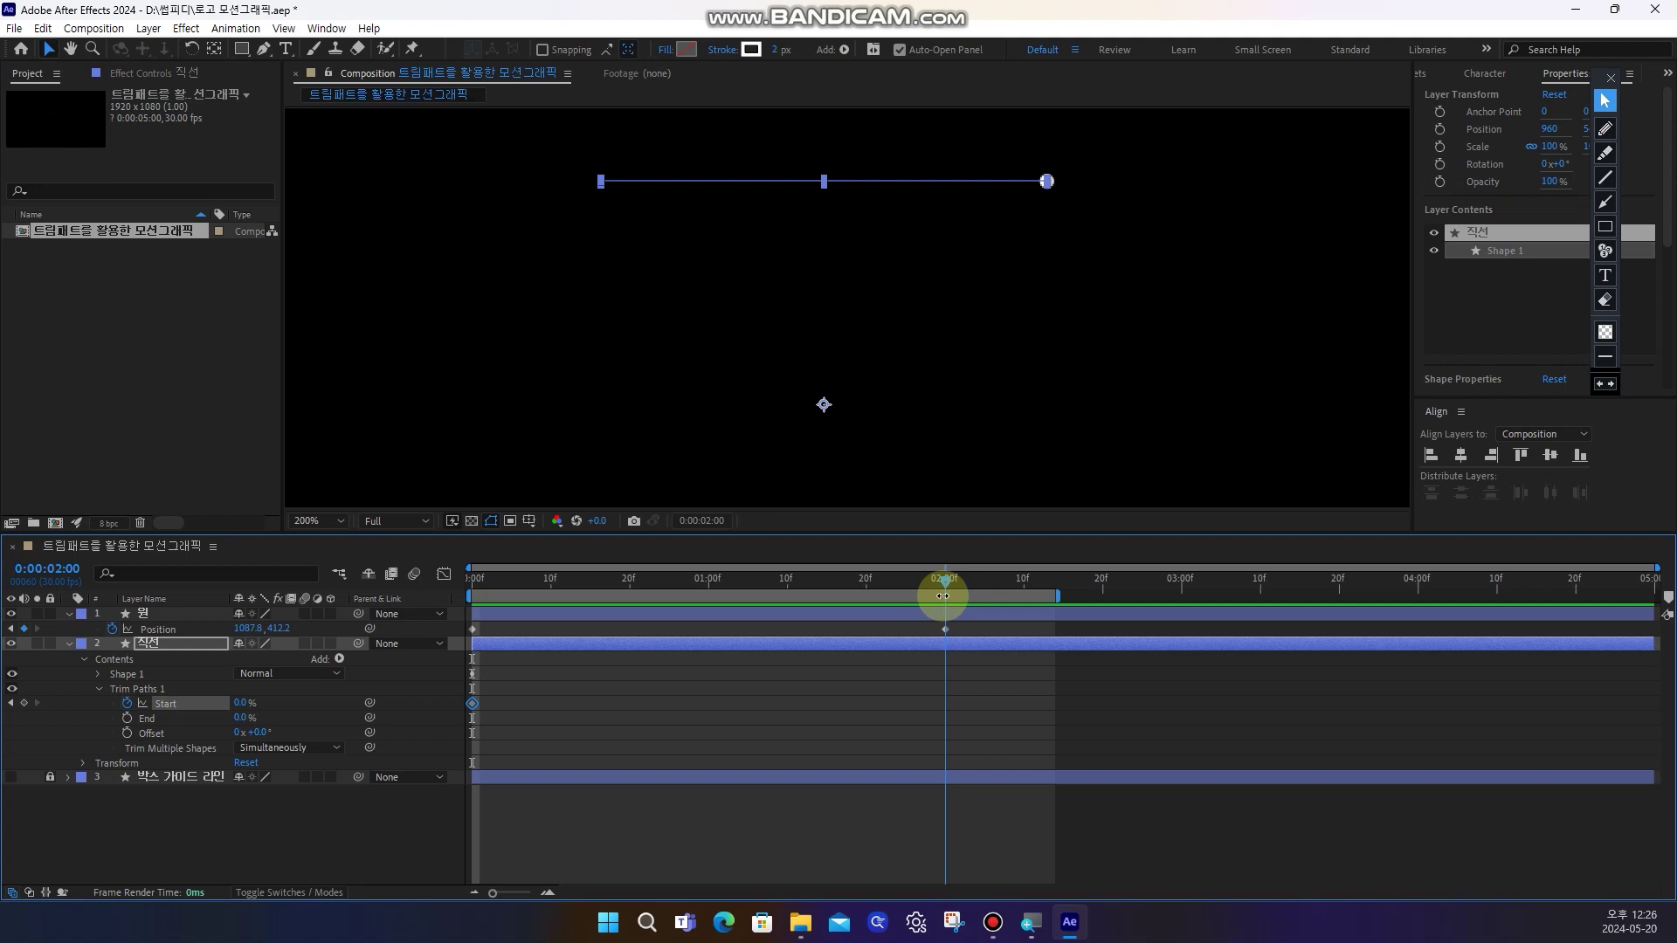
click(242, 704)
drag(242, 704, 559, 716)
click(734, 790)
Preview the circle and line animation from the first frame, then scrub to 1 second 5 frames
drag(543, 583, 412, 584)
key(space)
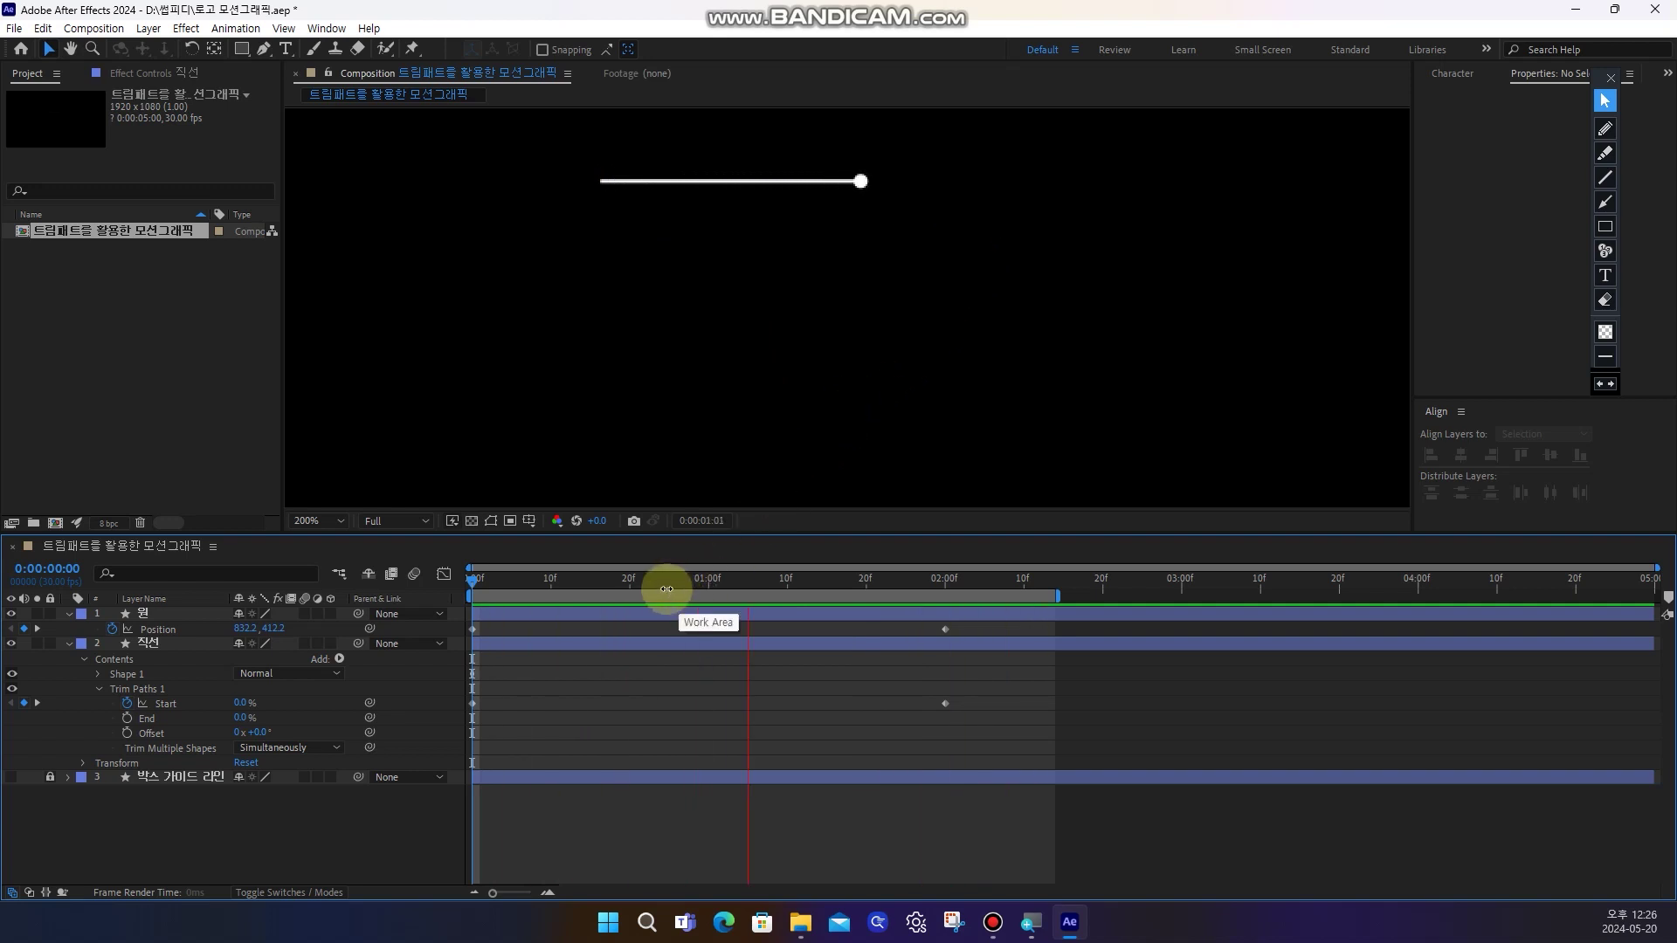
key(space)
key(space)
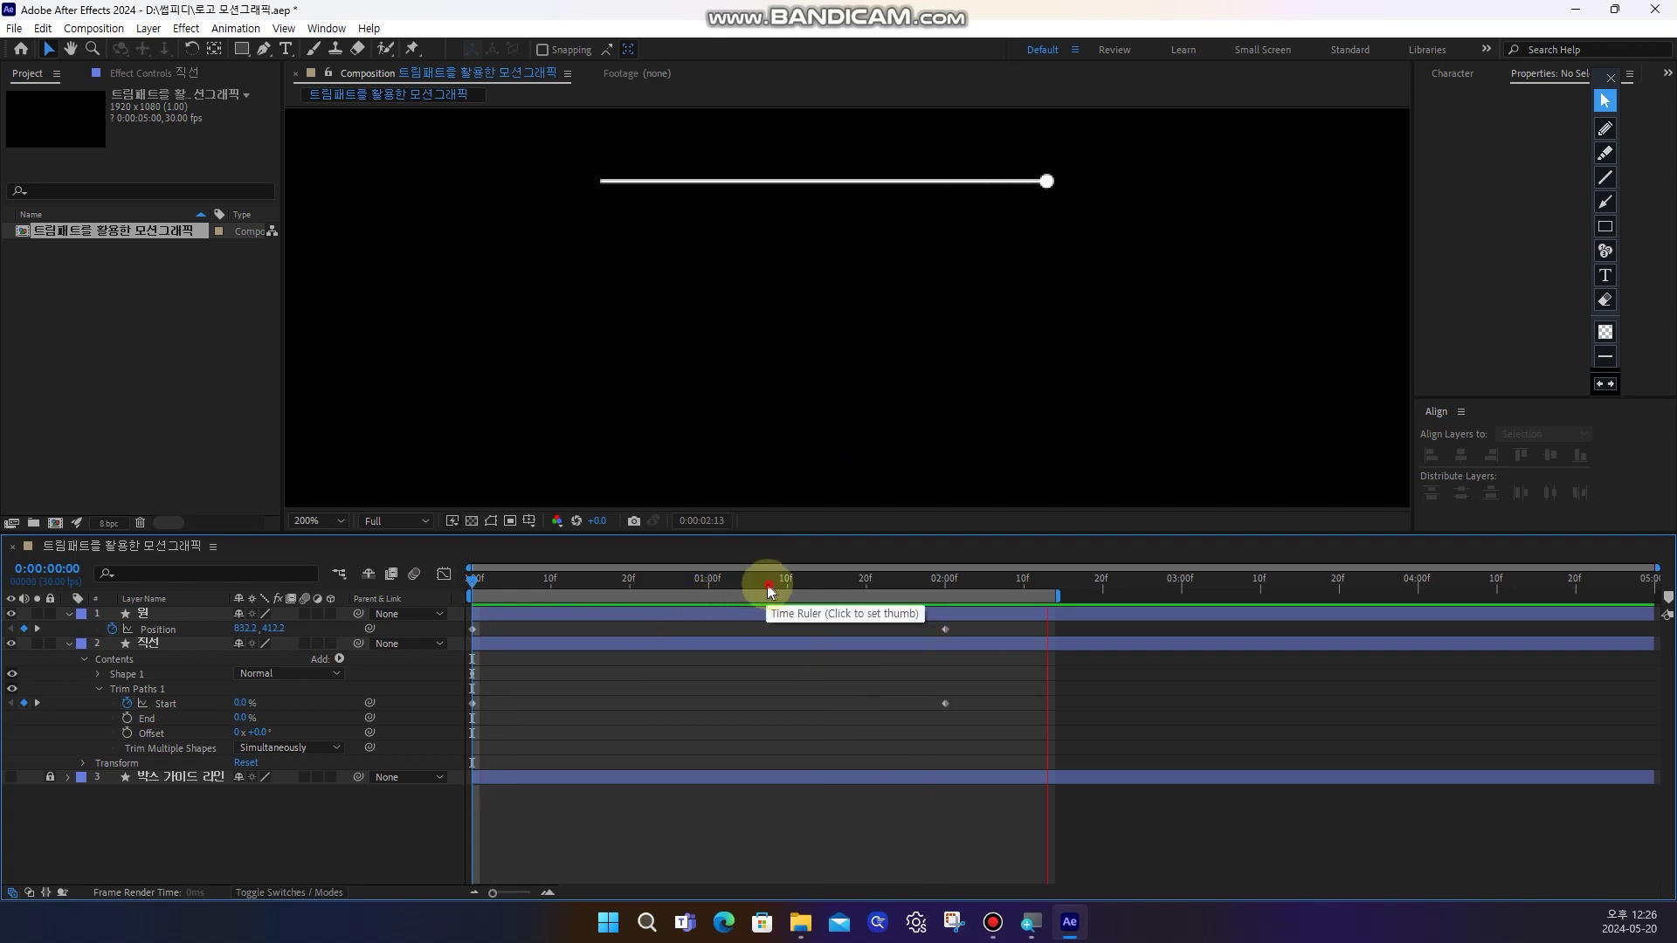
key(space)
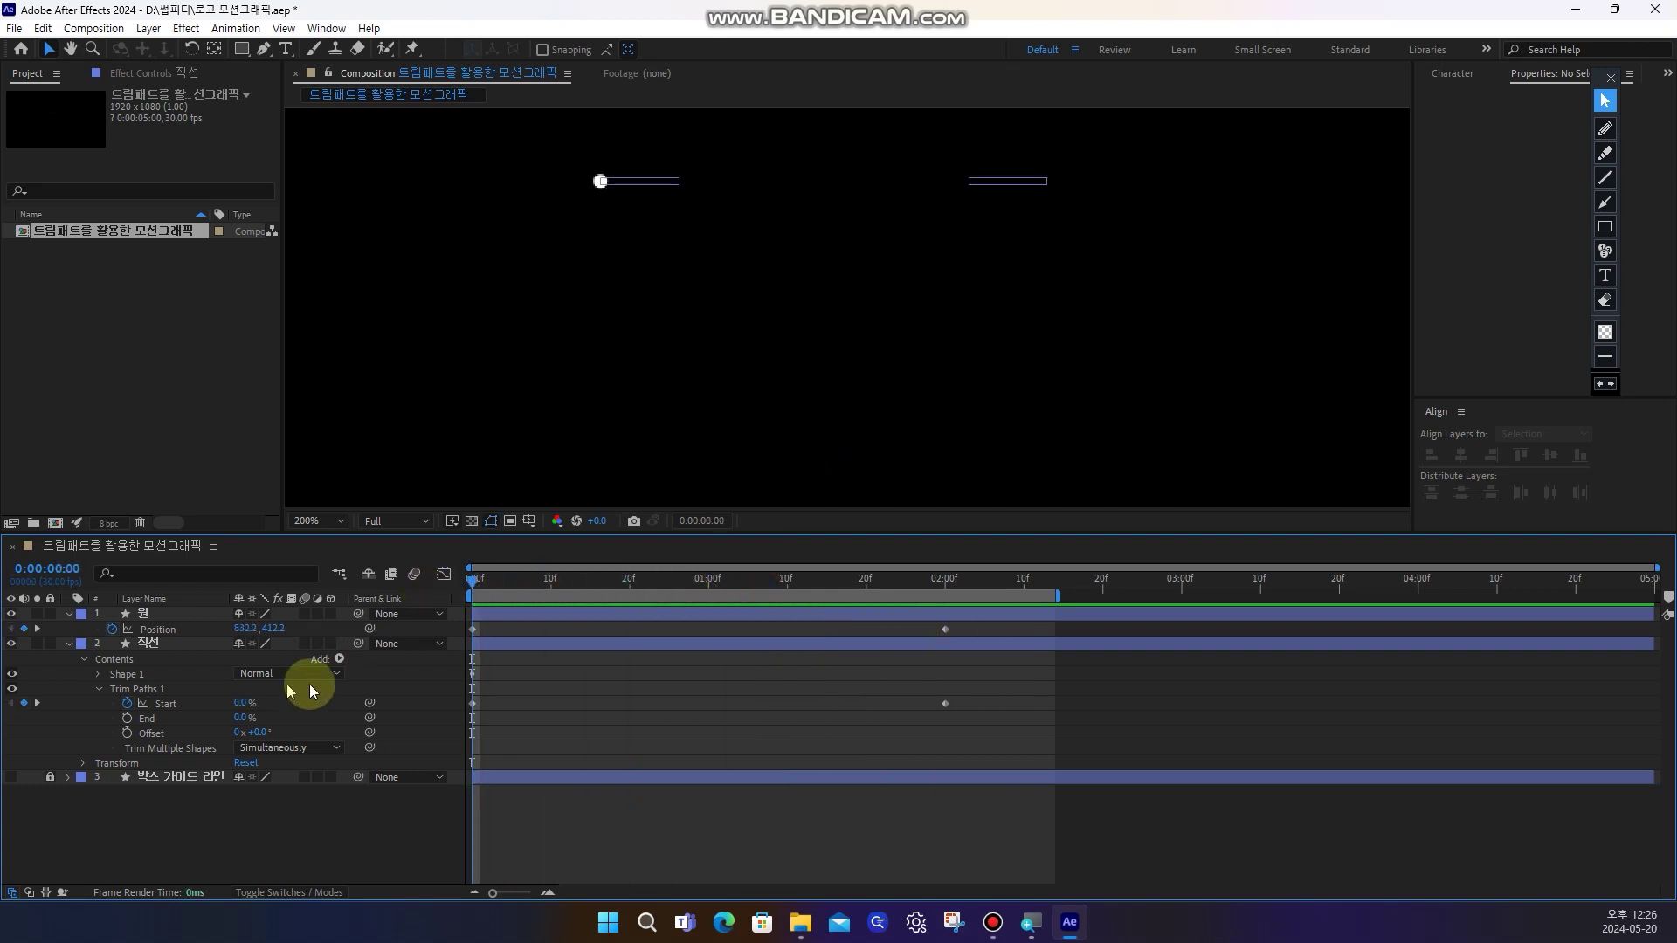
click(156, 691)
click(660, 758)
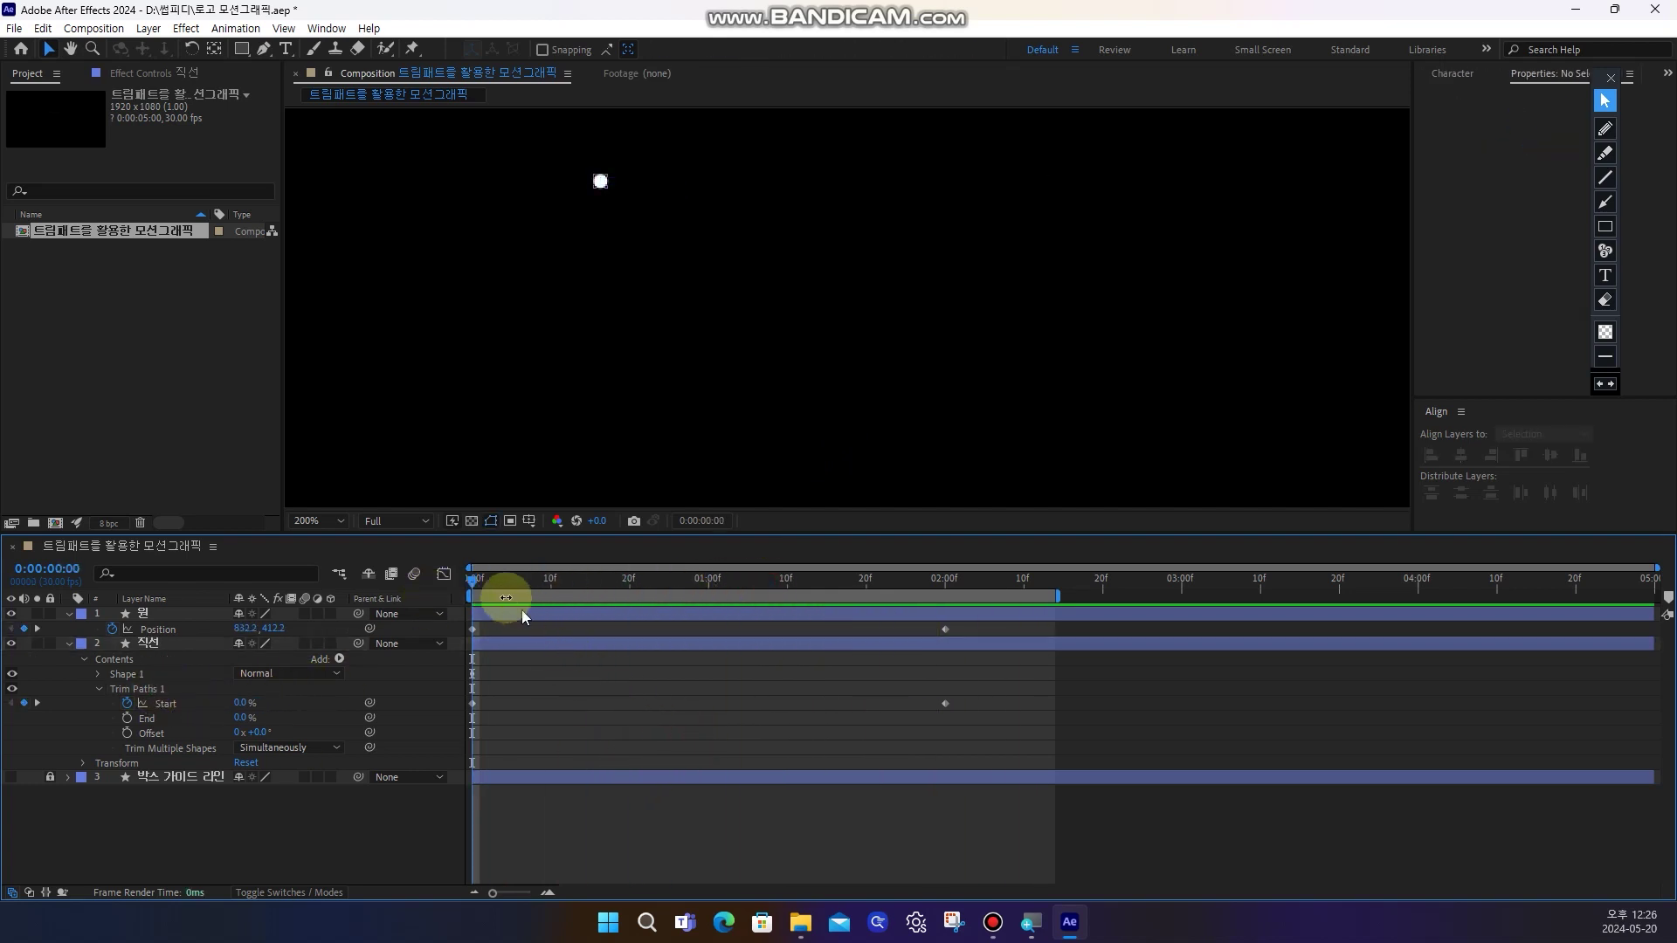
click(486, 583)
drag(538, 584, 743, 594)
click(1604, 129)
drag(610, 207, 630, 206)
mouse_move(658, 207)
mouse_down()
mouse_move(803, 99)
mouse_move(896, 195)
mouse_move(973, 204)
mouse_up()
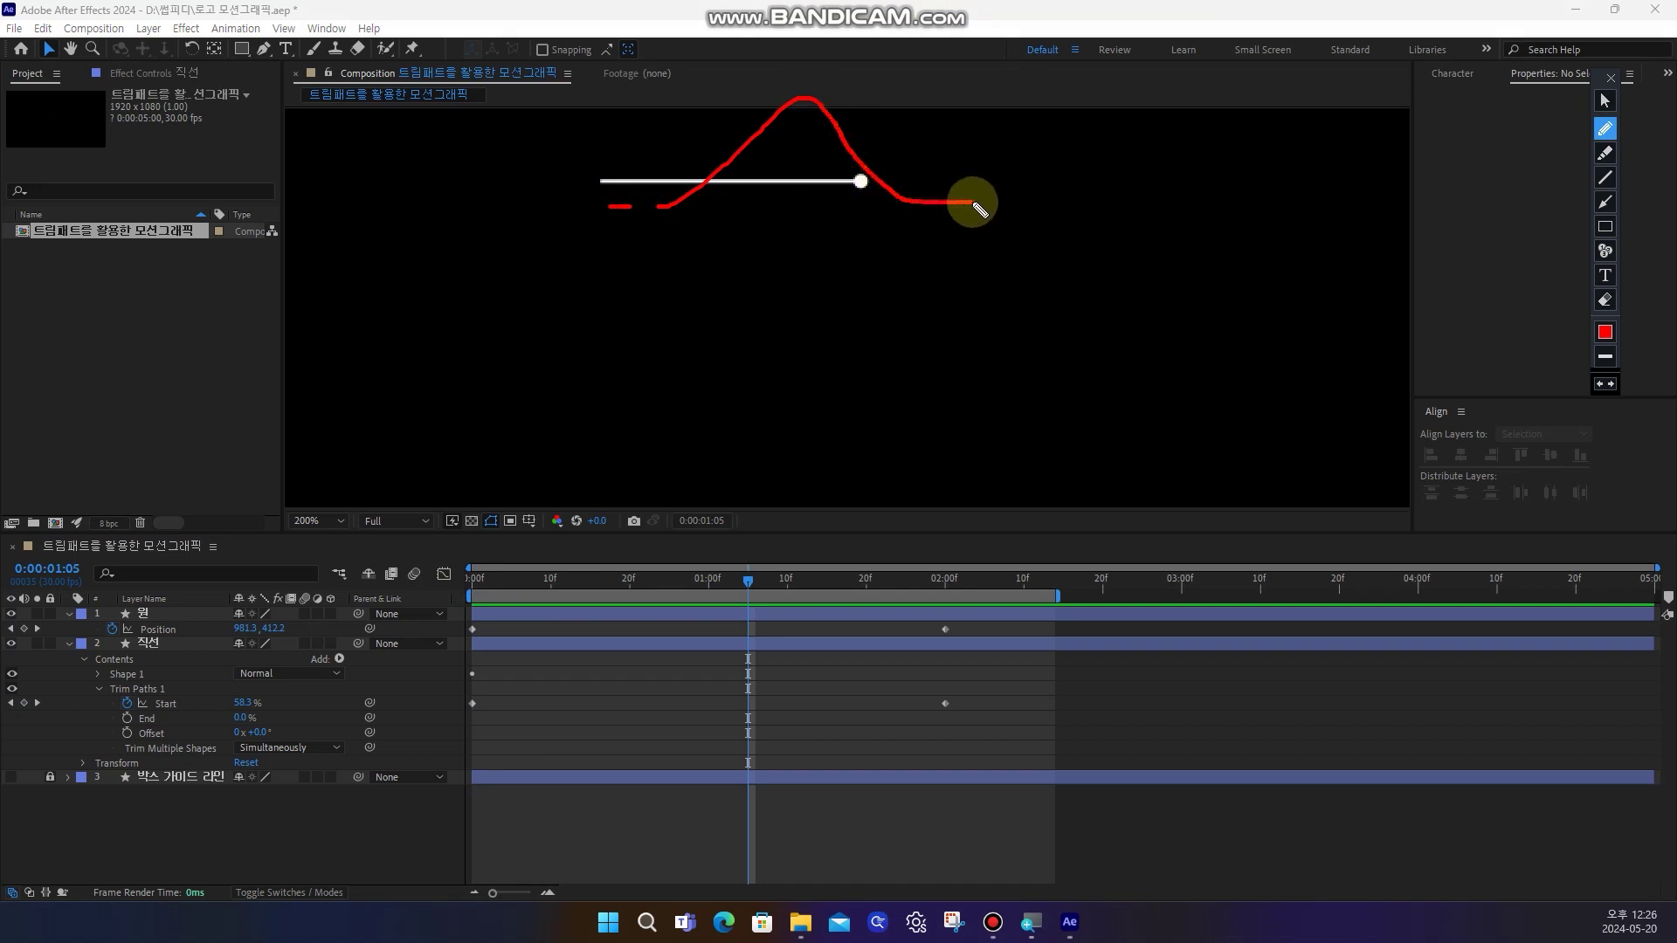
click(1604, 100)
click(1604, 300)
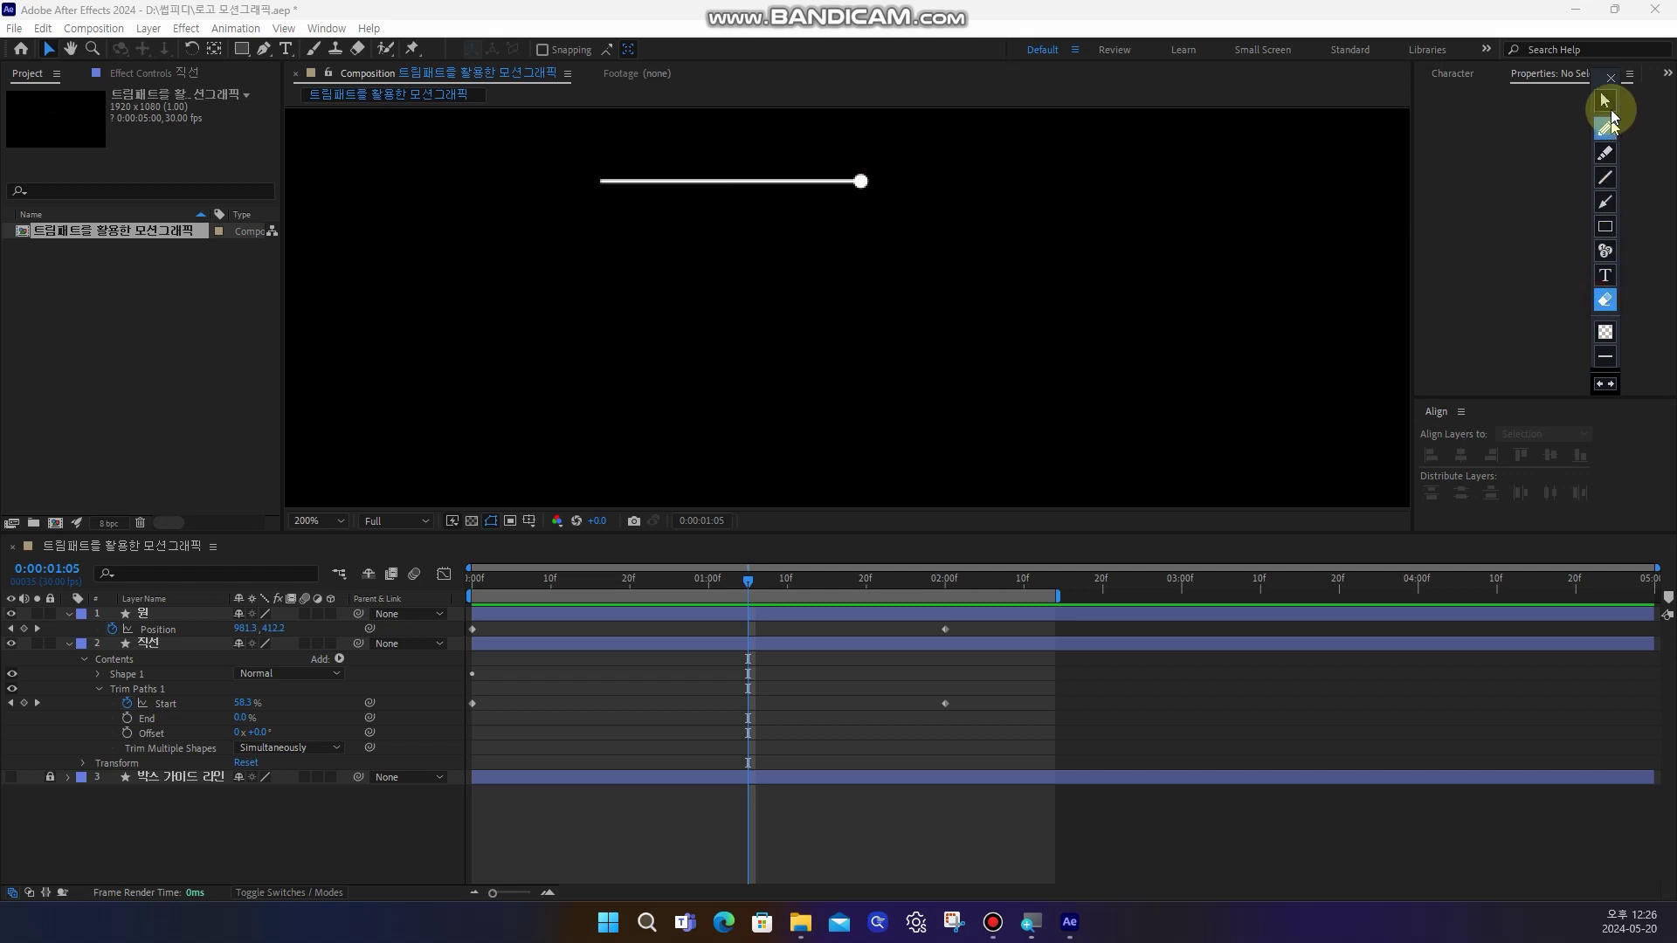
Show only the keyframed properties of the 직선 layer and leave both layers deselected
click(181, 643)
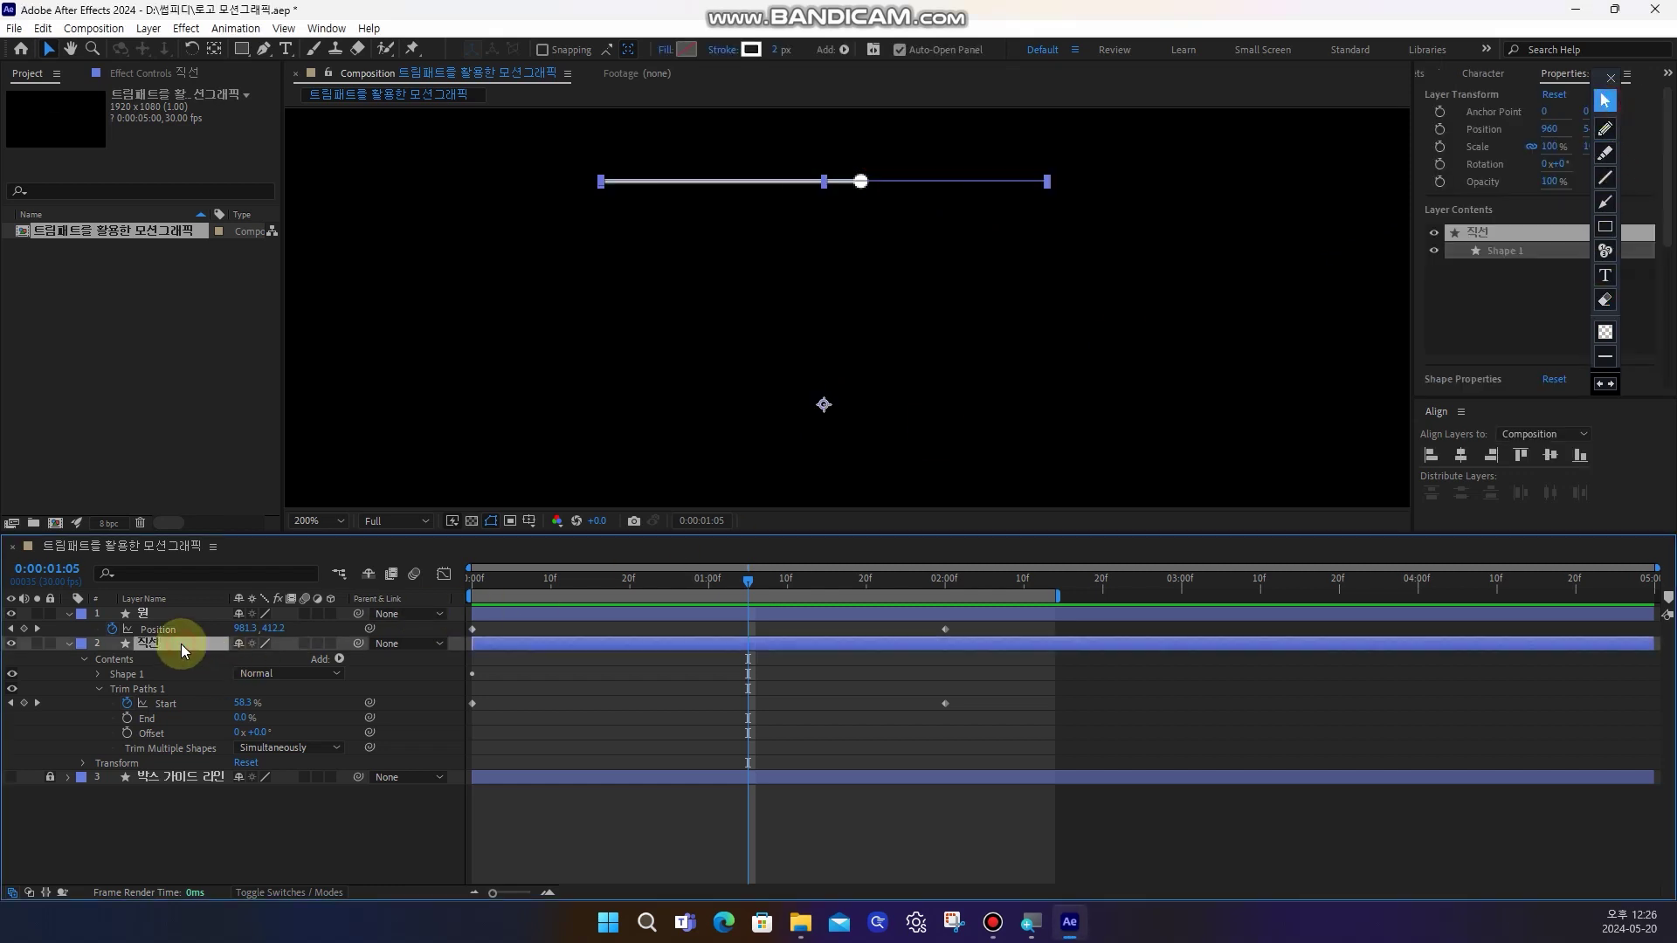
key(u)
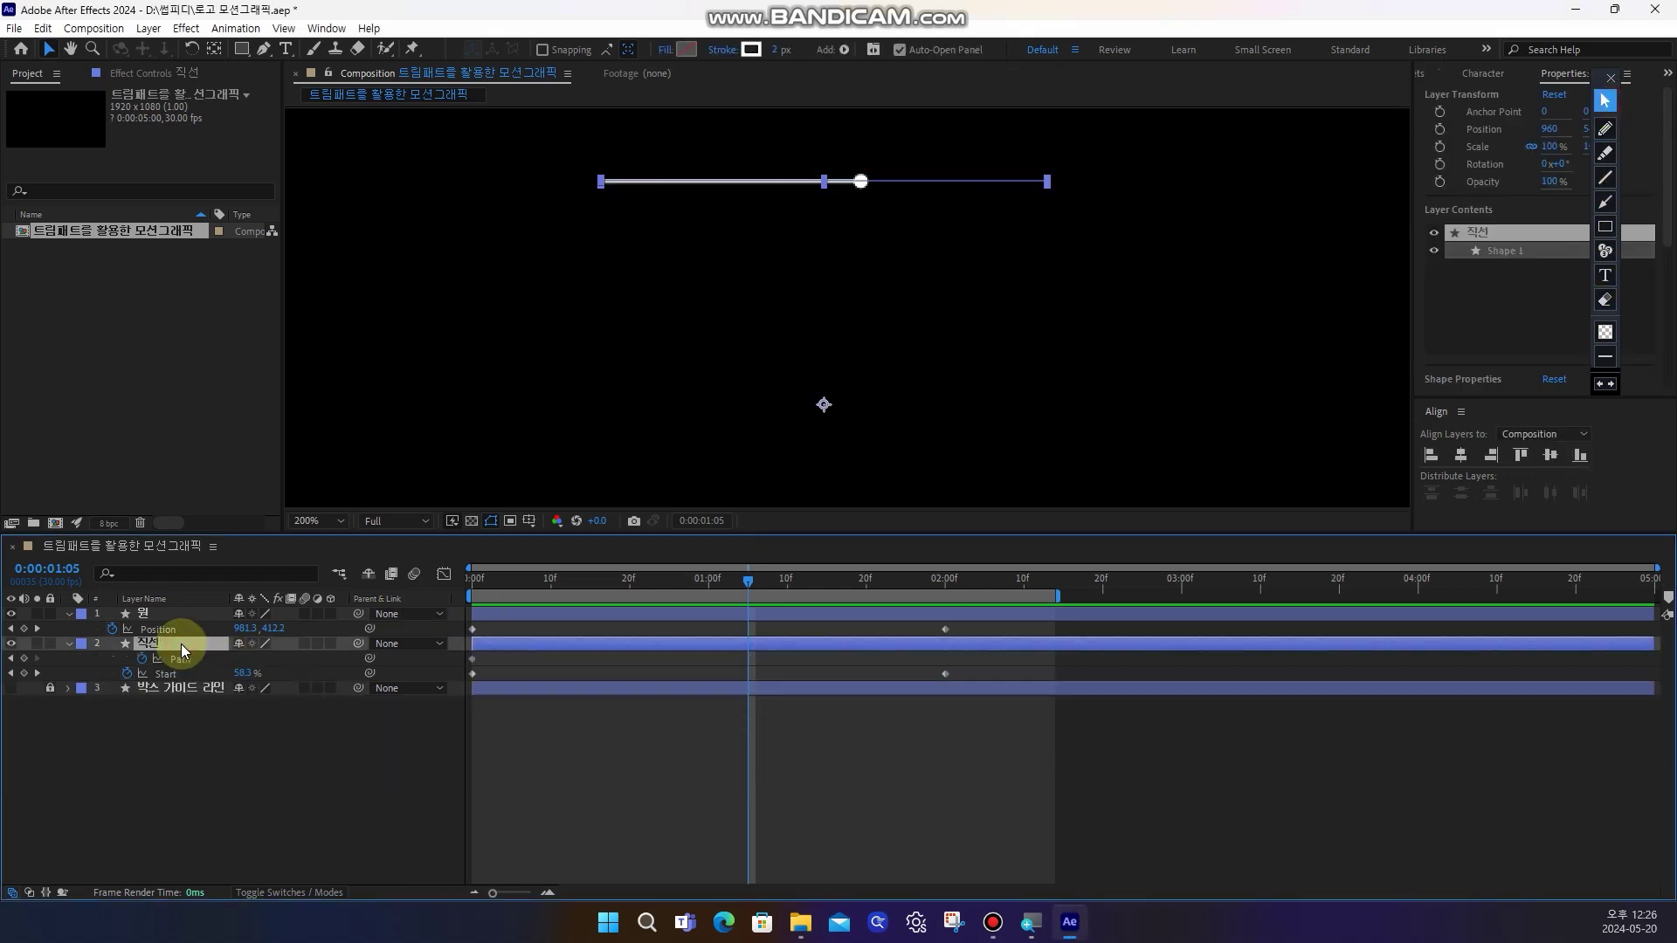
click(139, 612)
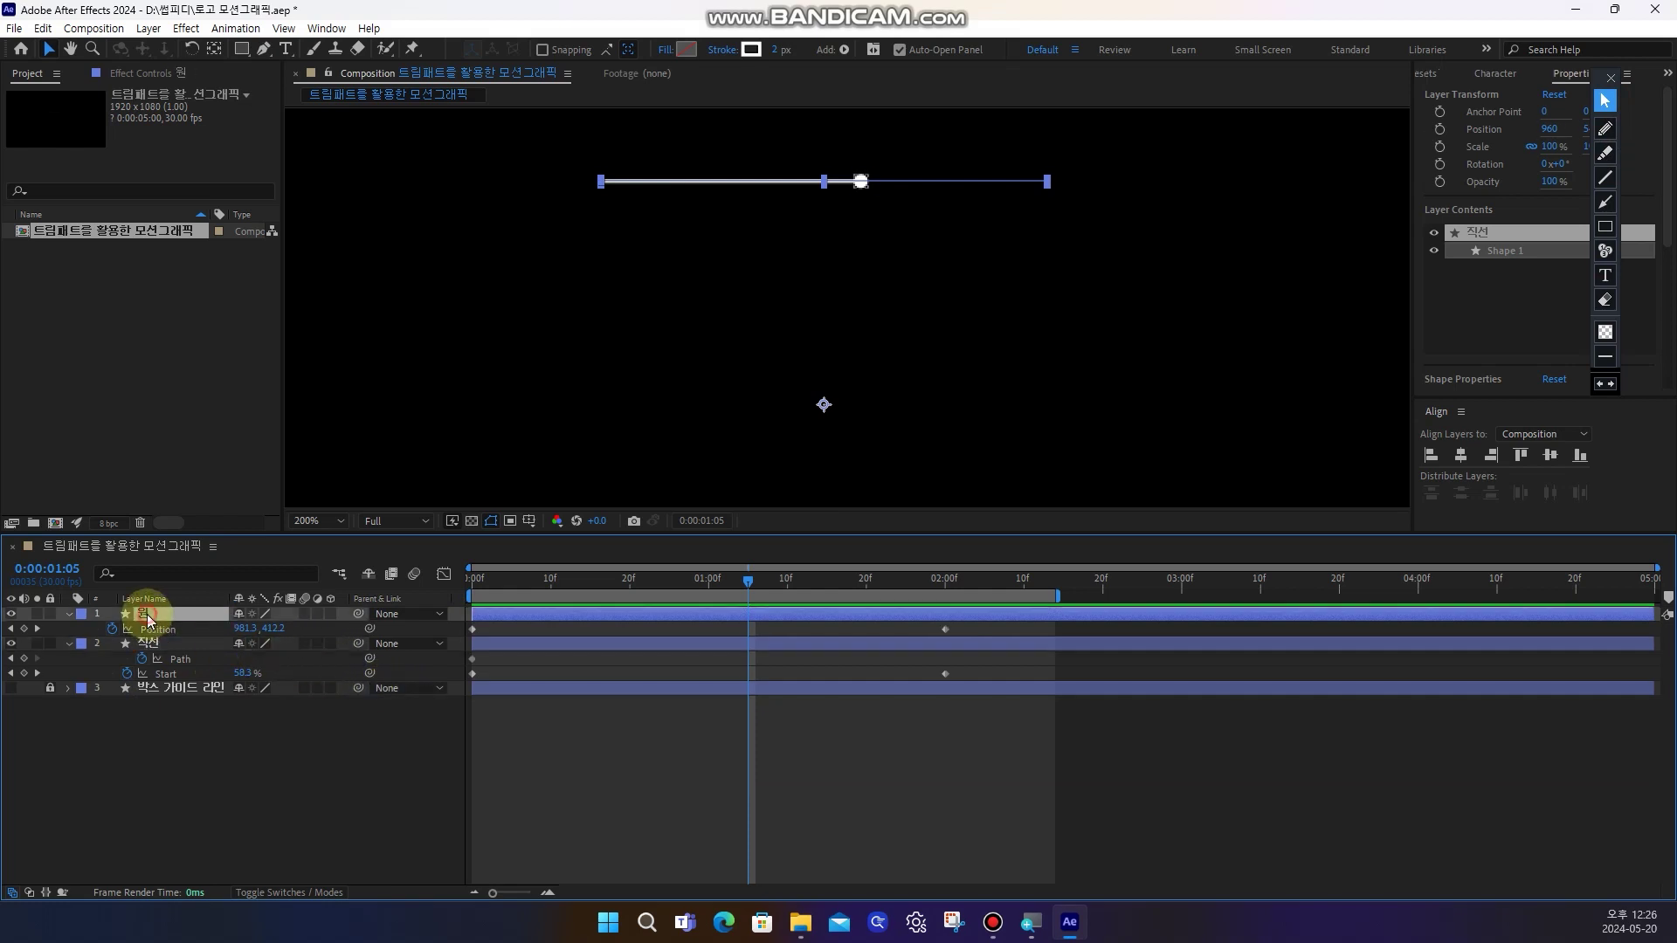
click(316, 729)
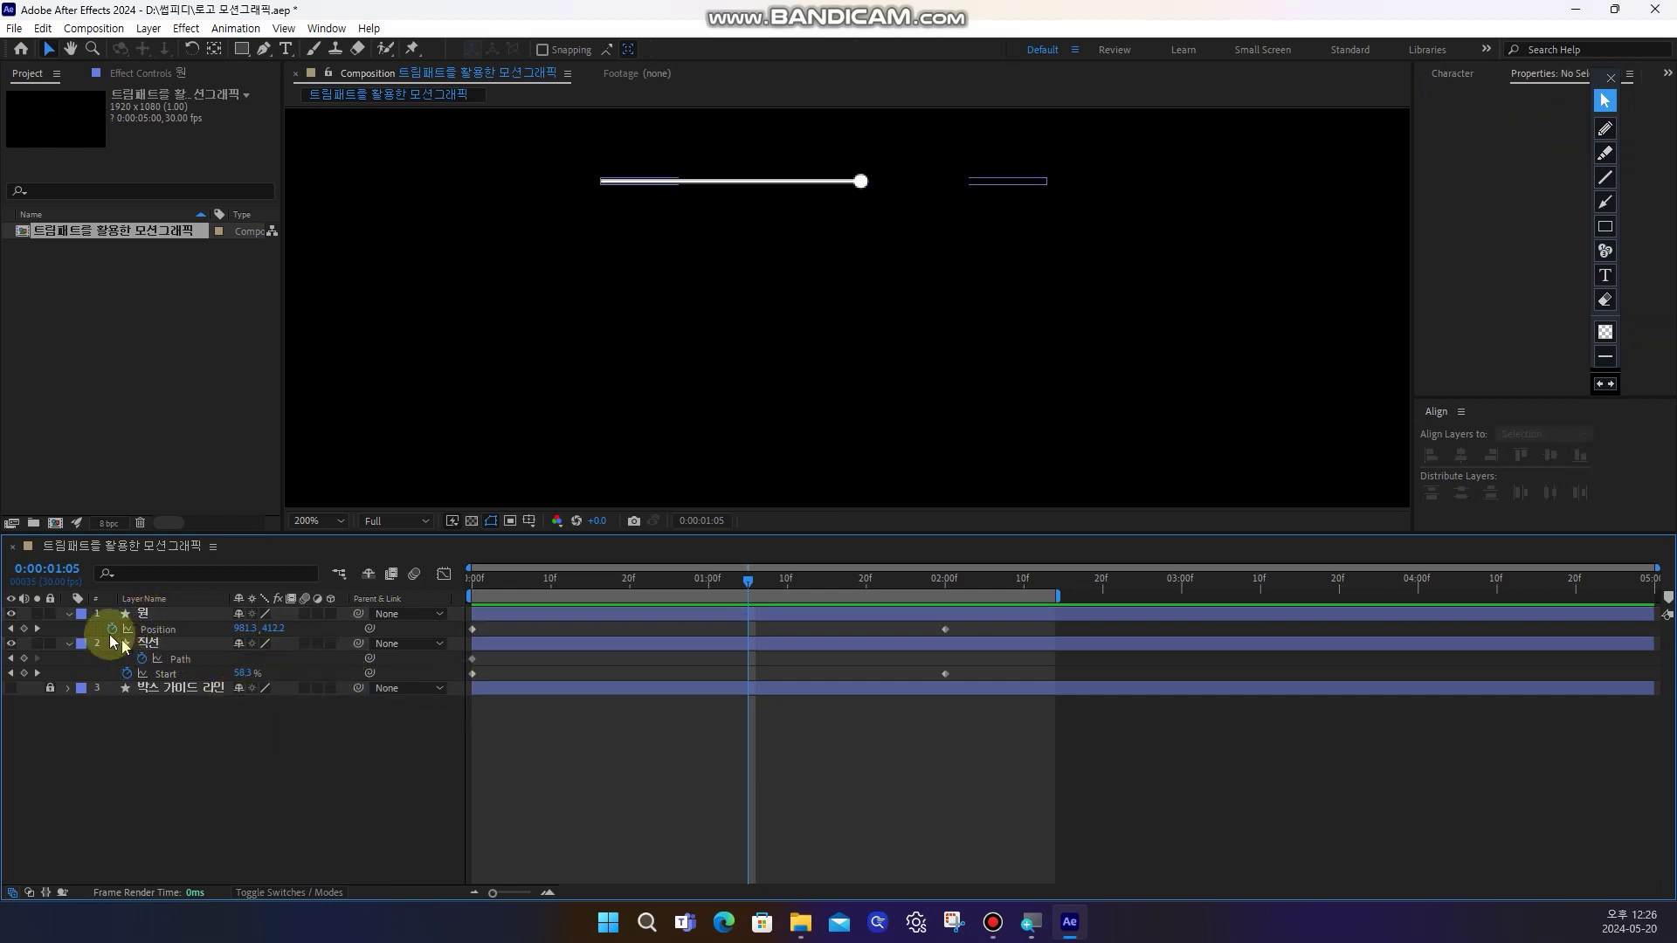
Apply Easy Ease to the Position keyframes of the 원 layer and the Start keyframes of the 직선 layer together
drag(681, 717, 856, 632)
drag(587, 636, 463, 636)
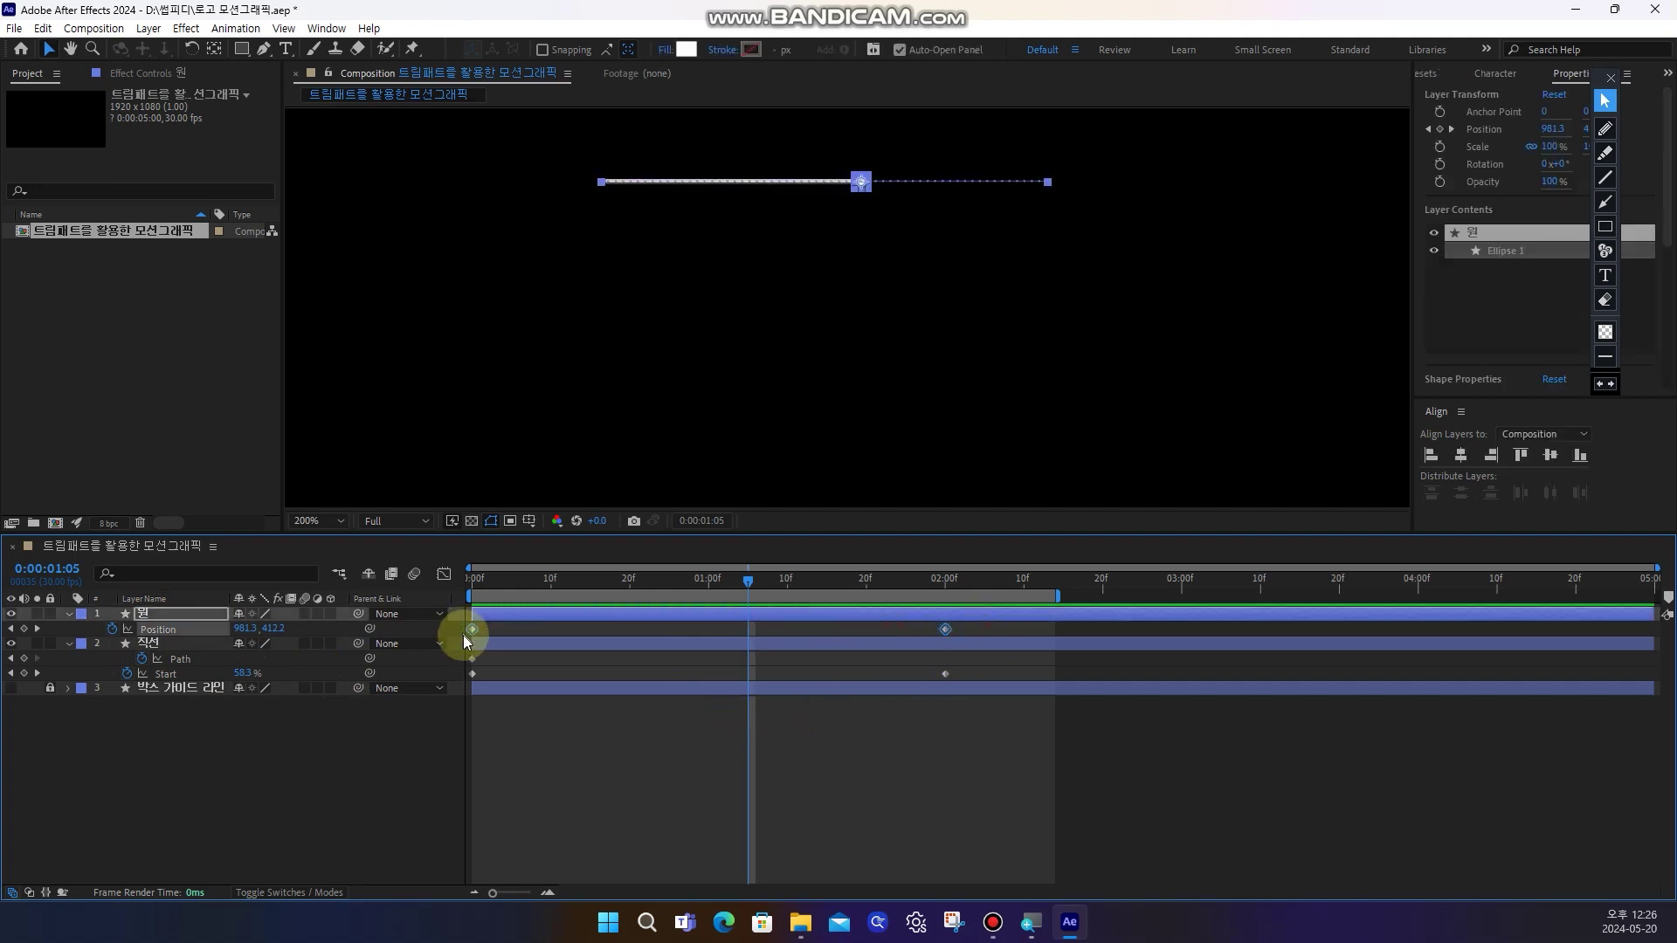
drag(983, 672, 622, 680)
drag(476, 681, 460, 680)
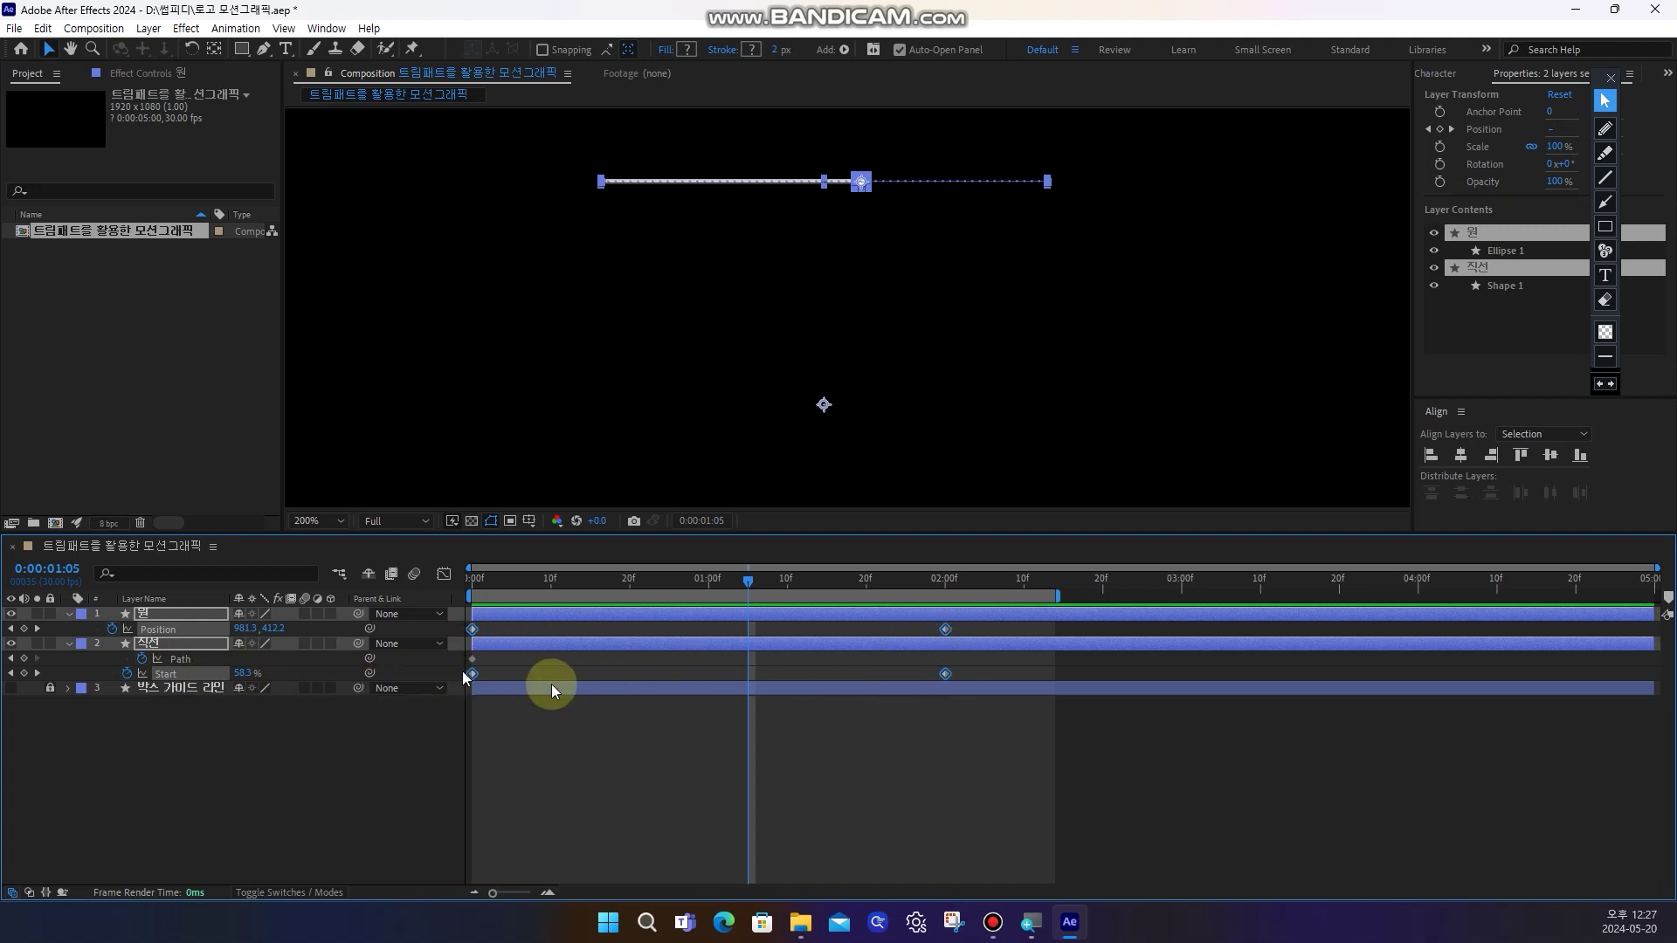
key(F9)
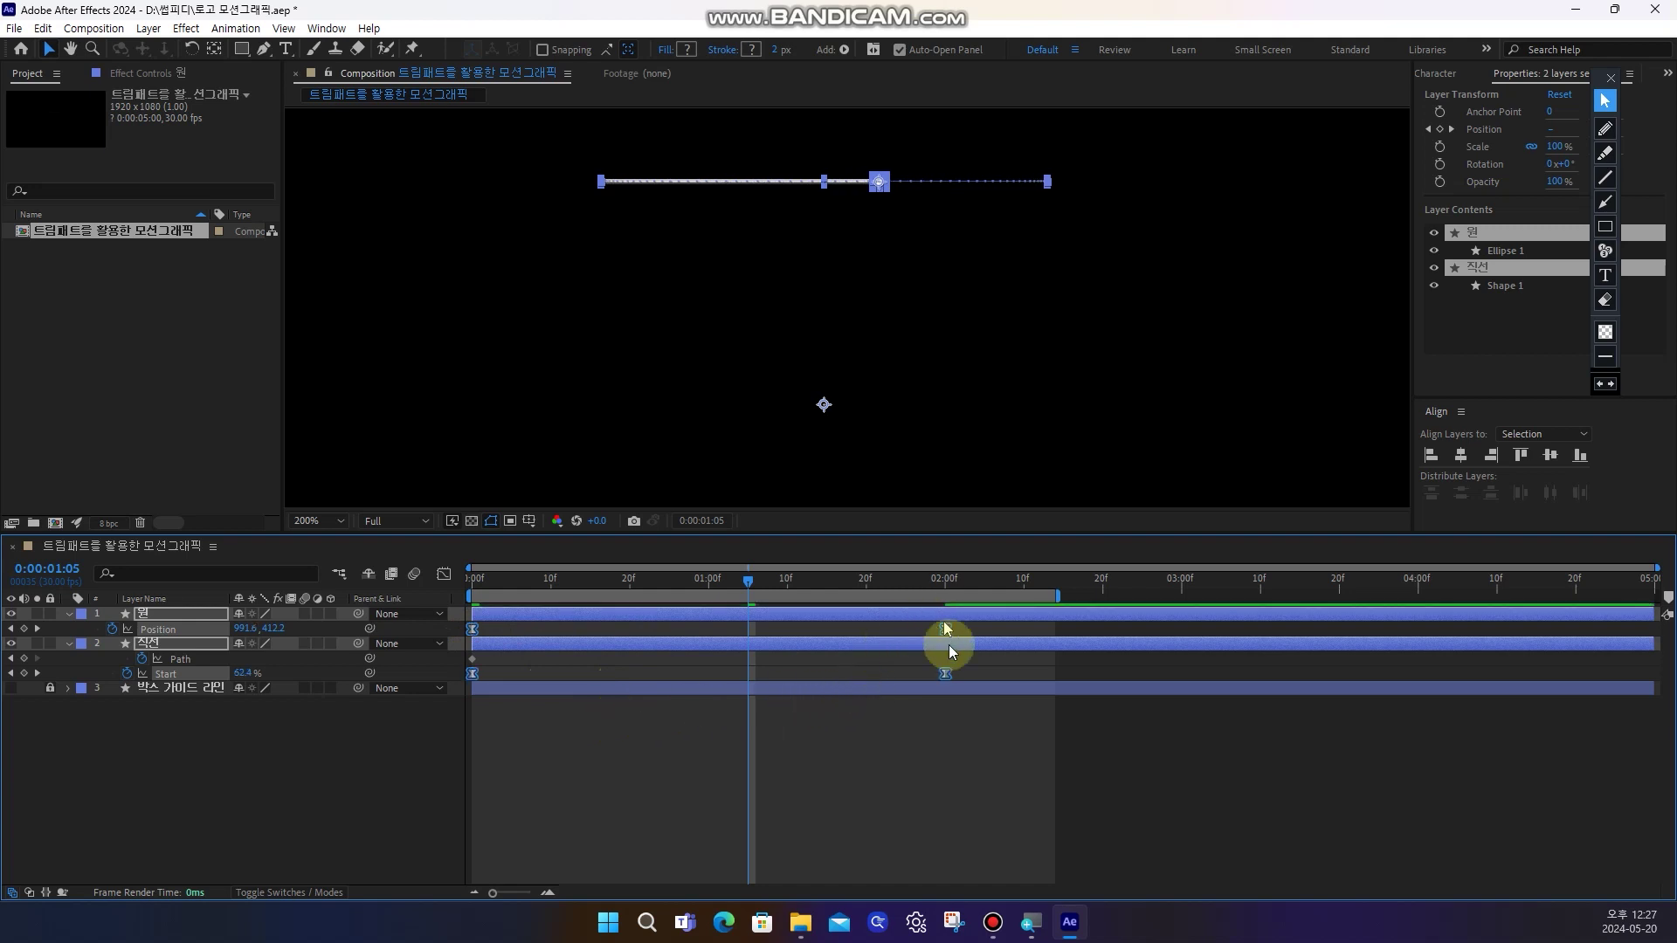
In the Graph Editor's speed graph, lengthen the easing handles at both ends so both curves peak sharply around 1 second
click(444, 575)
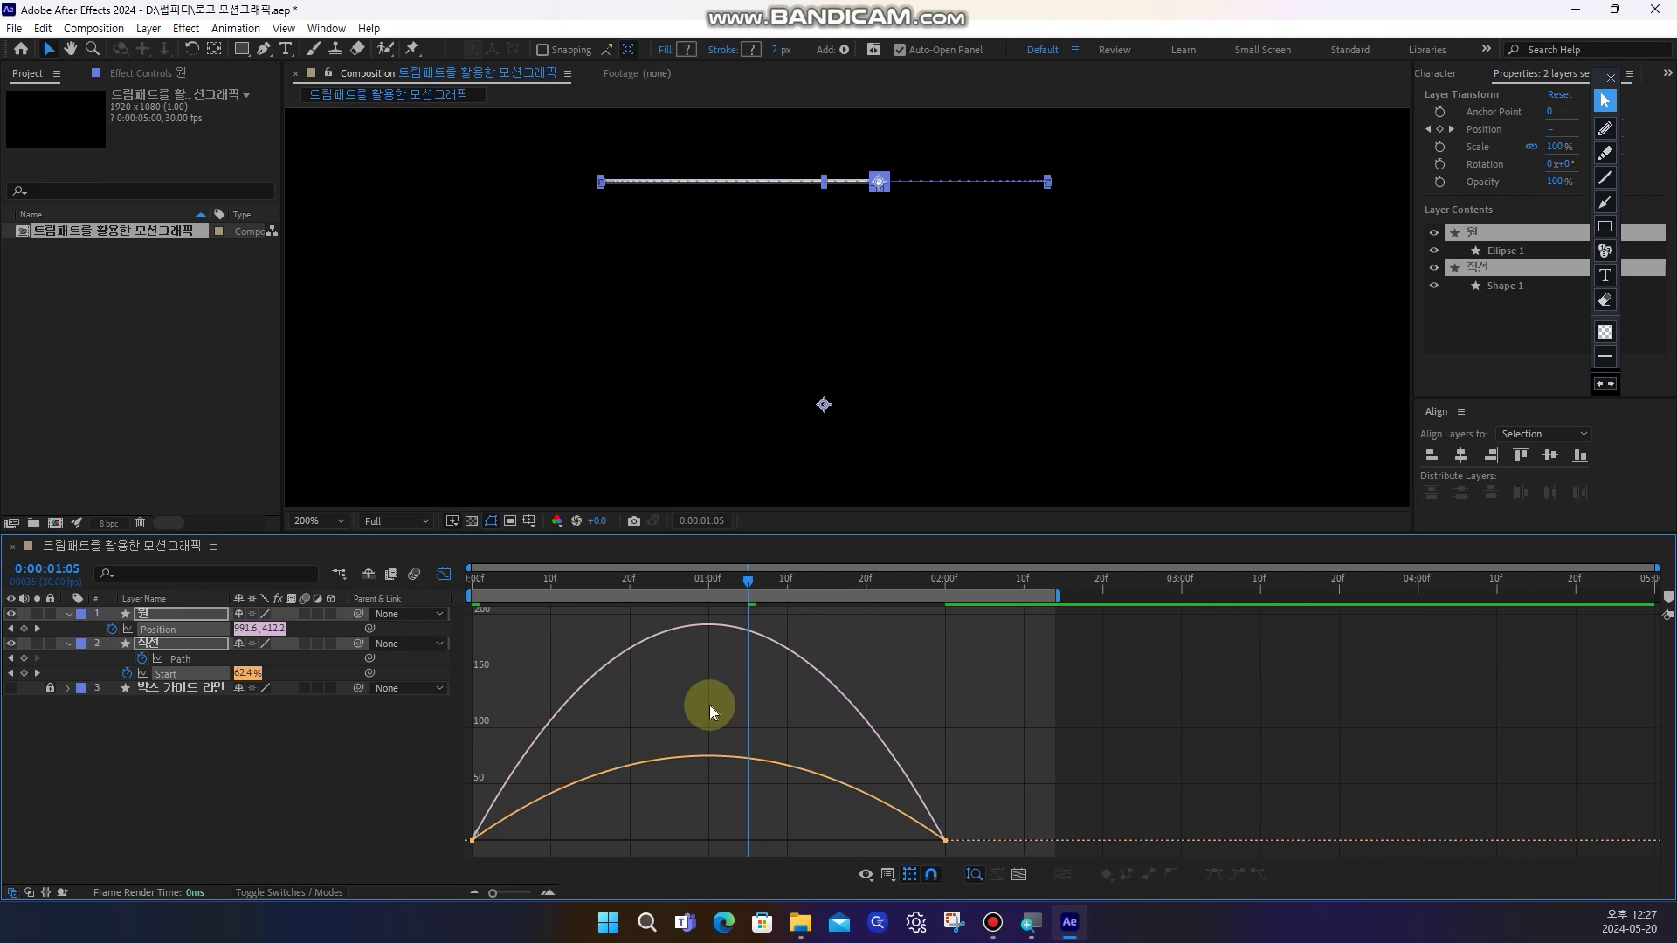
right_click(676, 689)
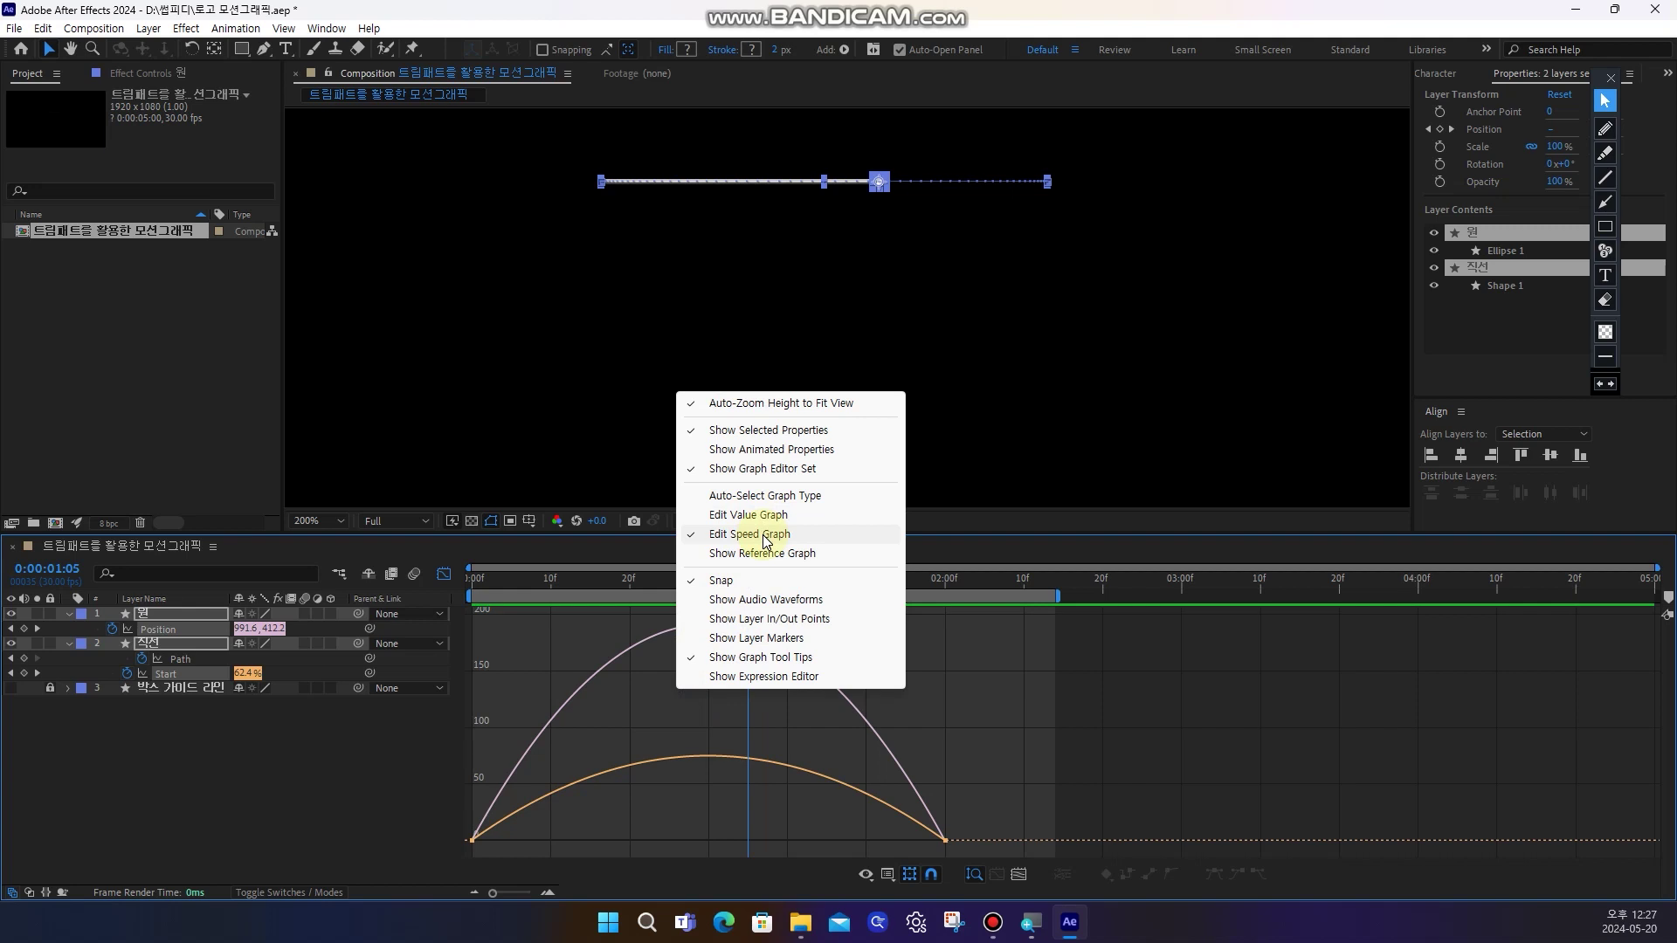
click(930, 656)
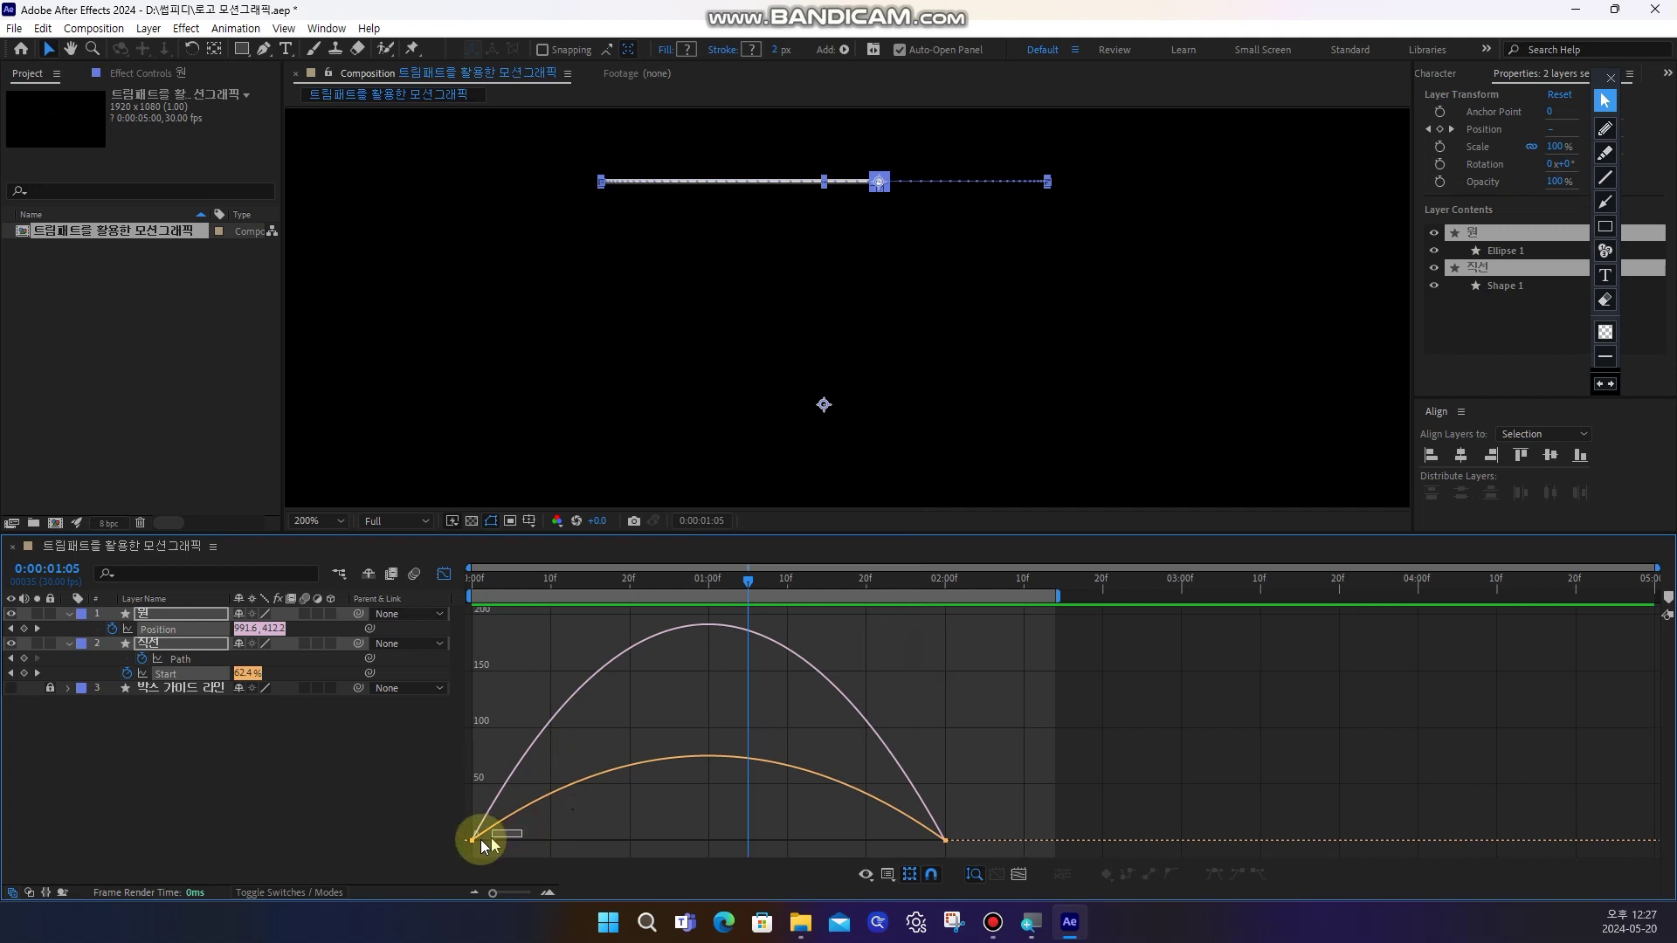
drag(452, 848, 449, 851)
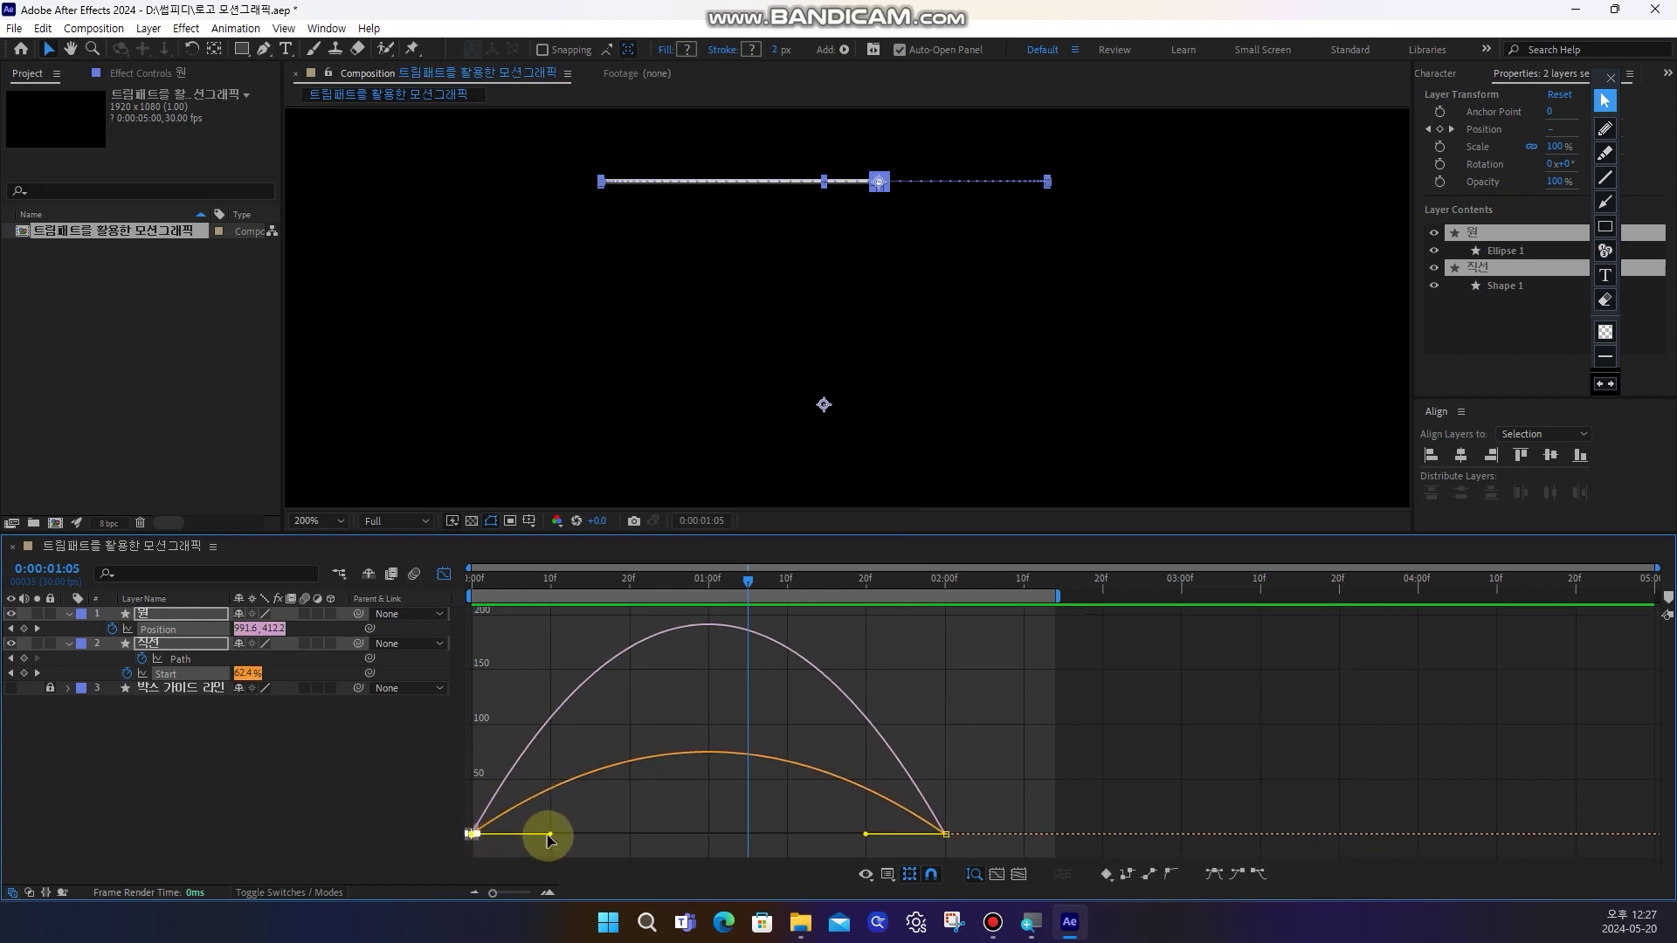
drag(552, 837, 616, 835)
click(971, 814)
drag(919, 845, 800, 841)
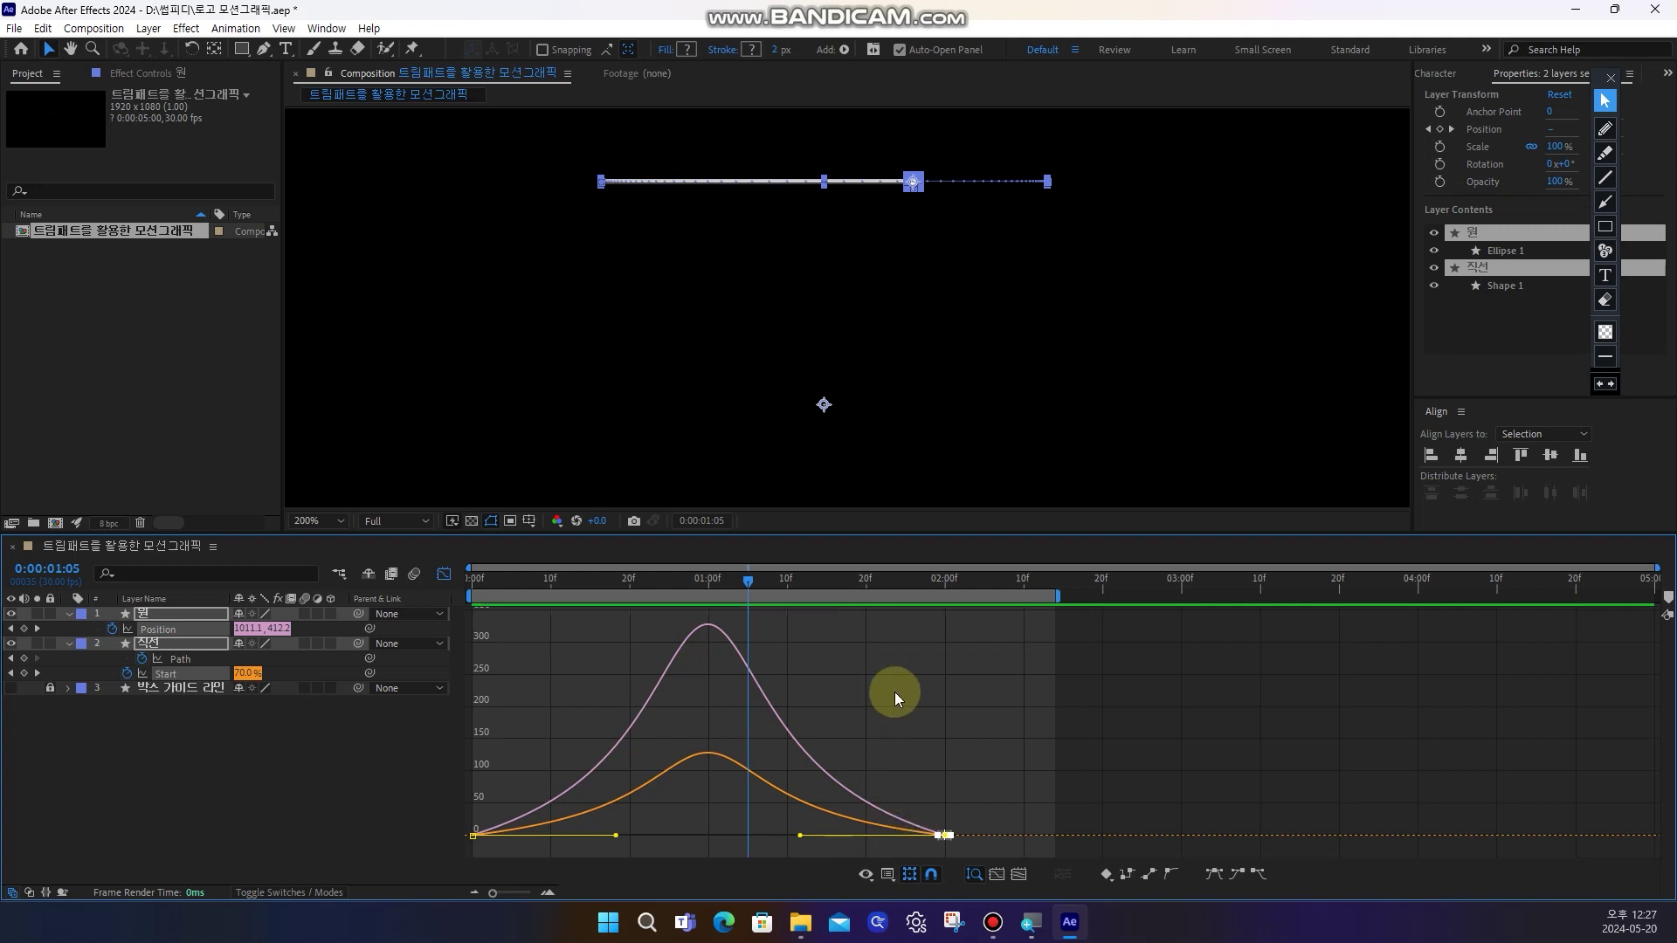
Preview the eased animation from the first frame, then scrub to 1 second 11 frames
drag(617, 580, 437, 586)
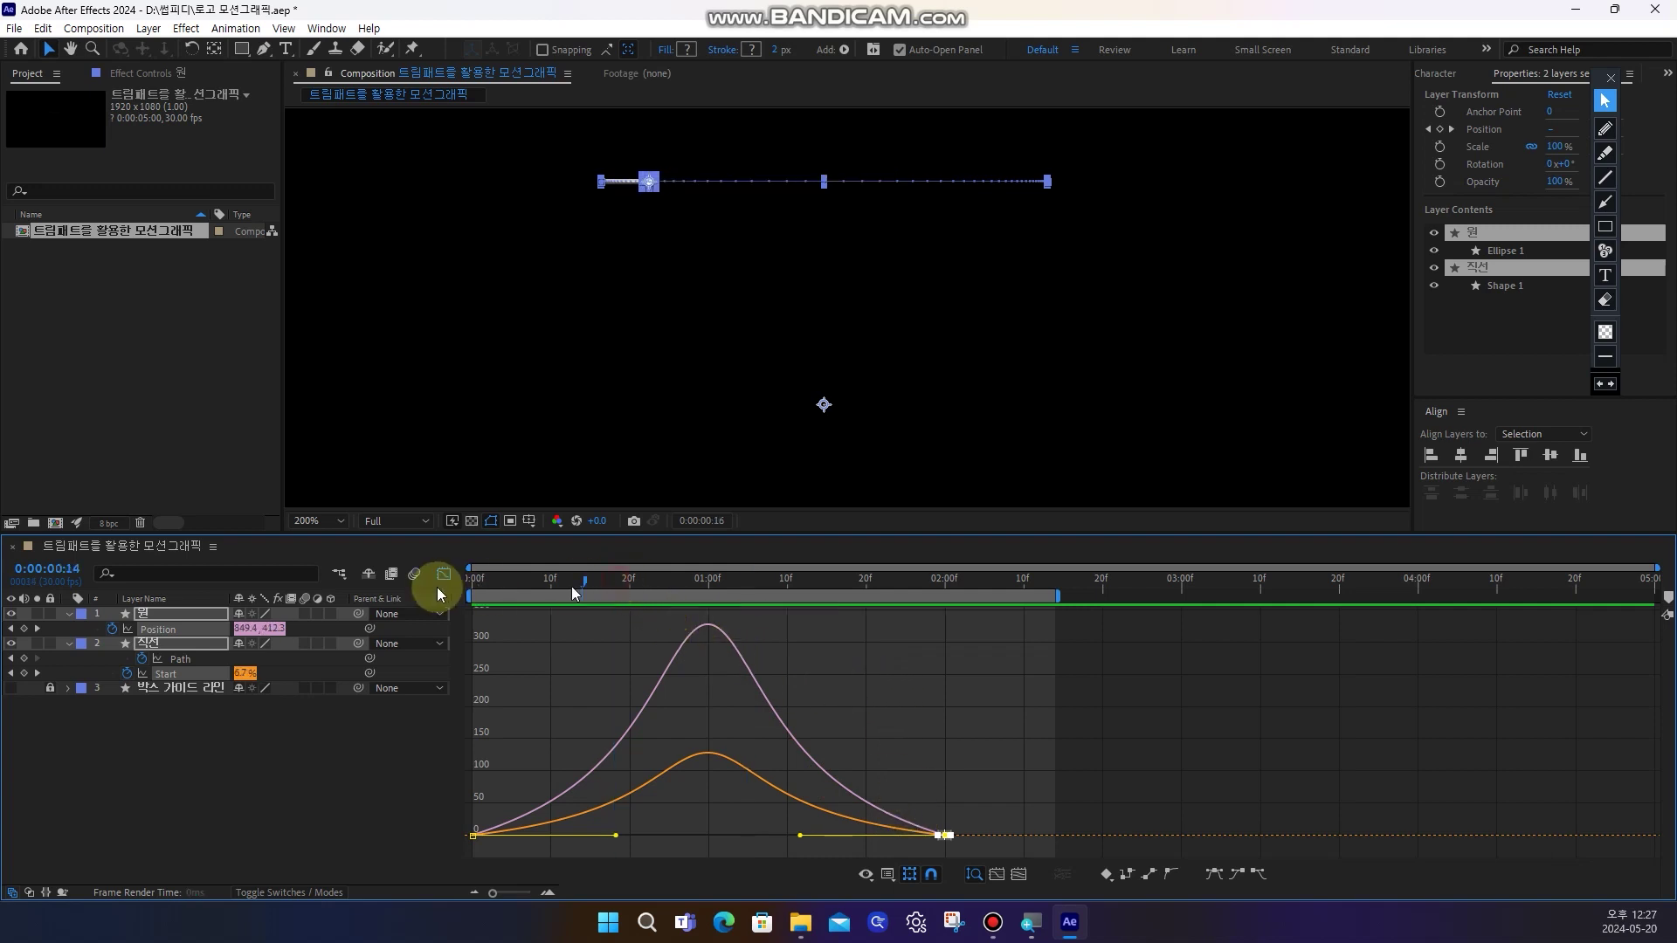
click(925, 644)
key(space)
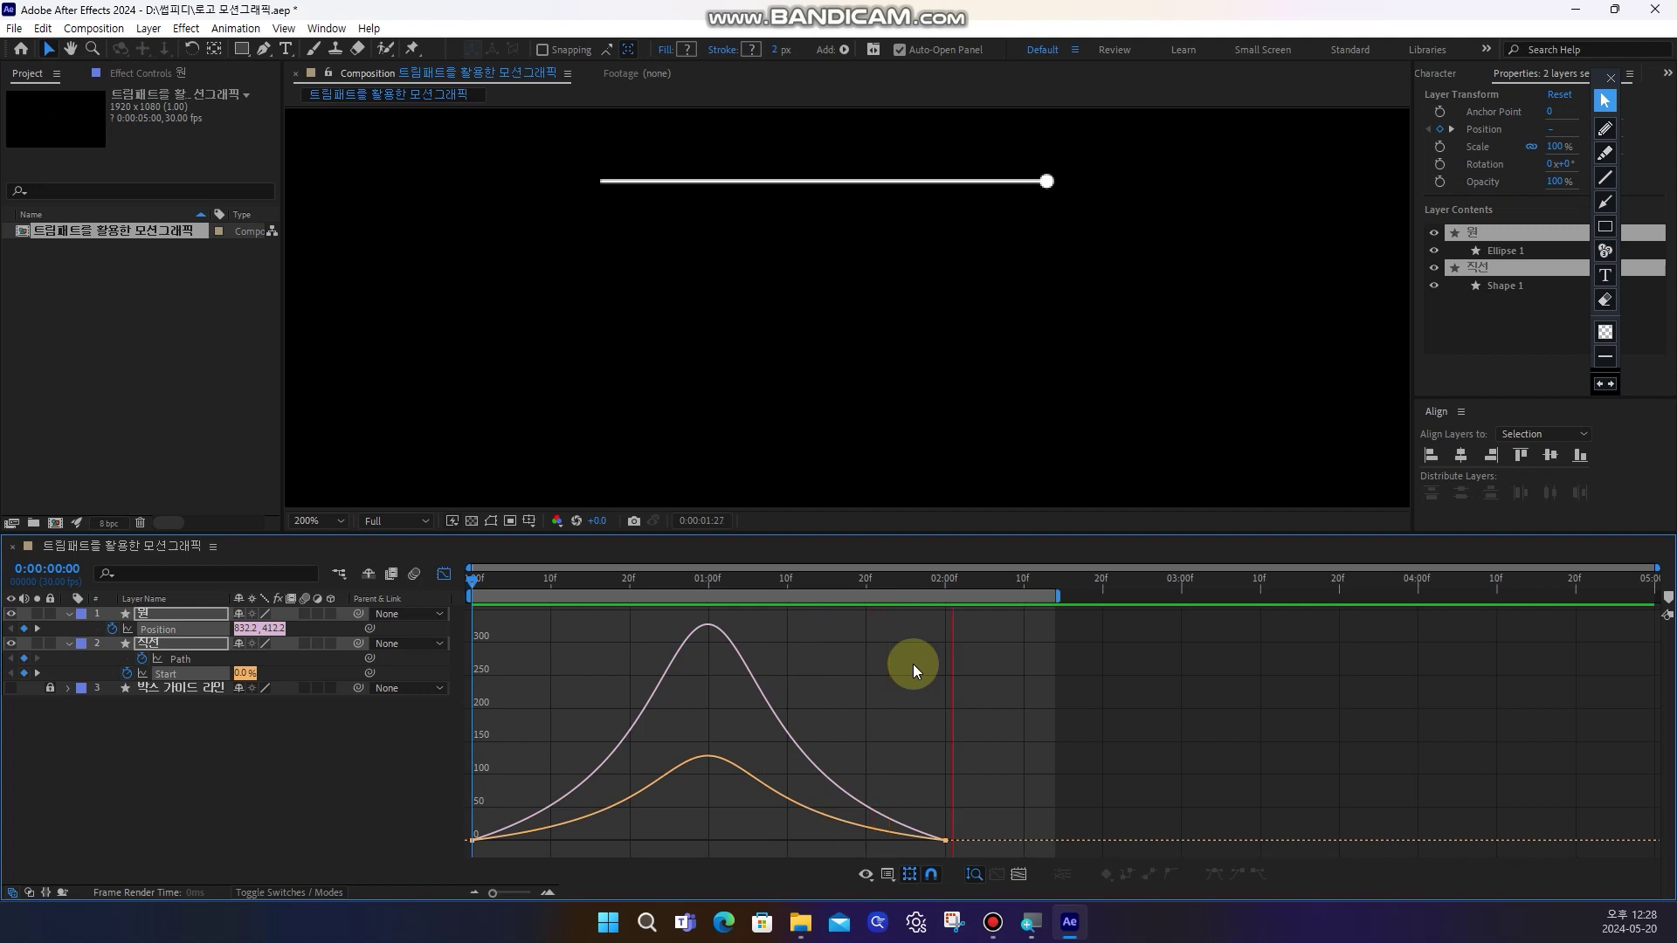
drag(526, 580, 793, 599)
click(880, 651)
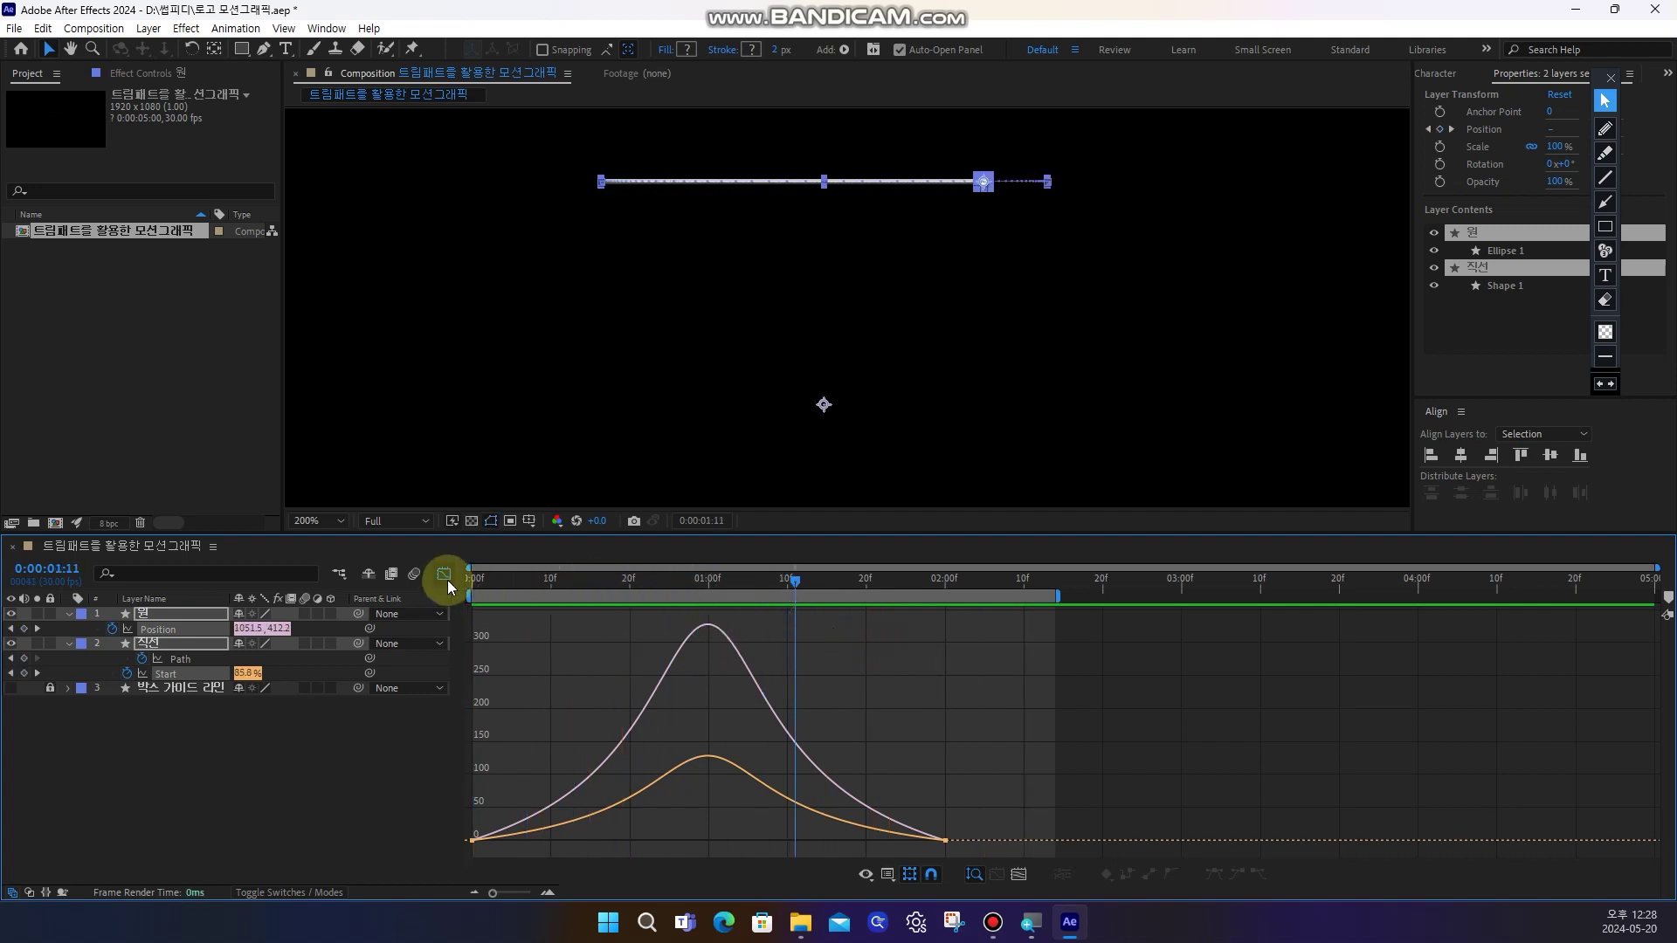
Close the Graph Editor and collapse the properties of the 원 and 직선 layers
click(448, 580)
click(878, 745)
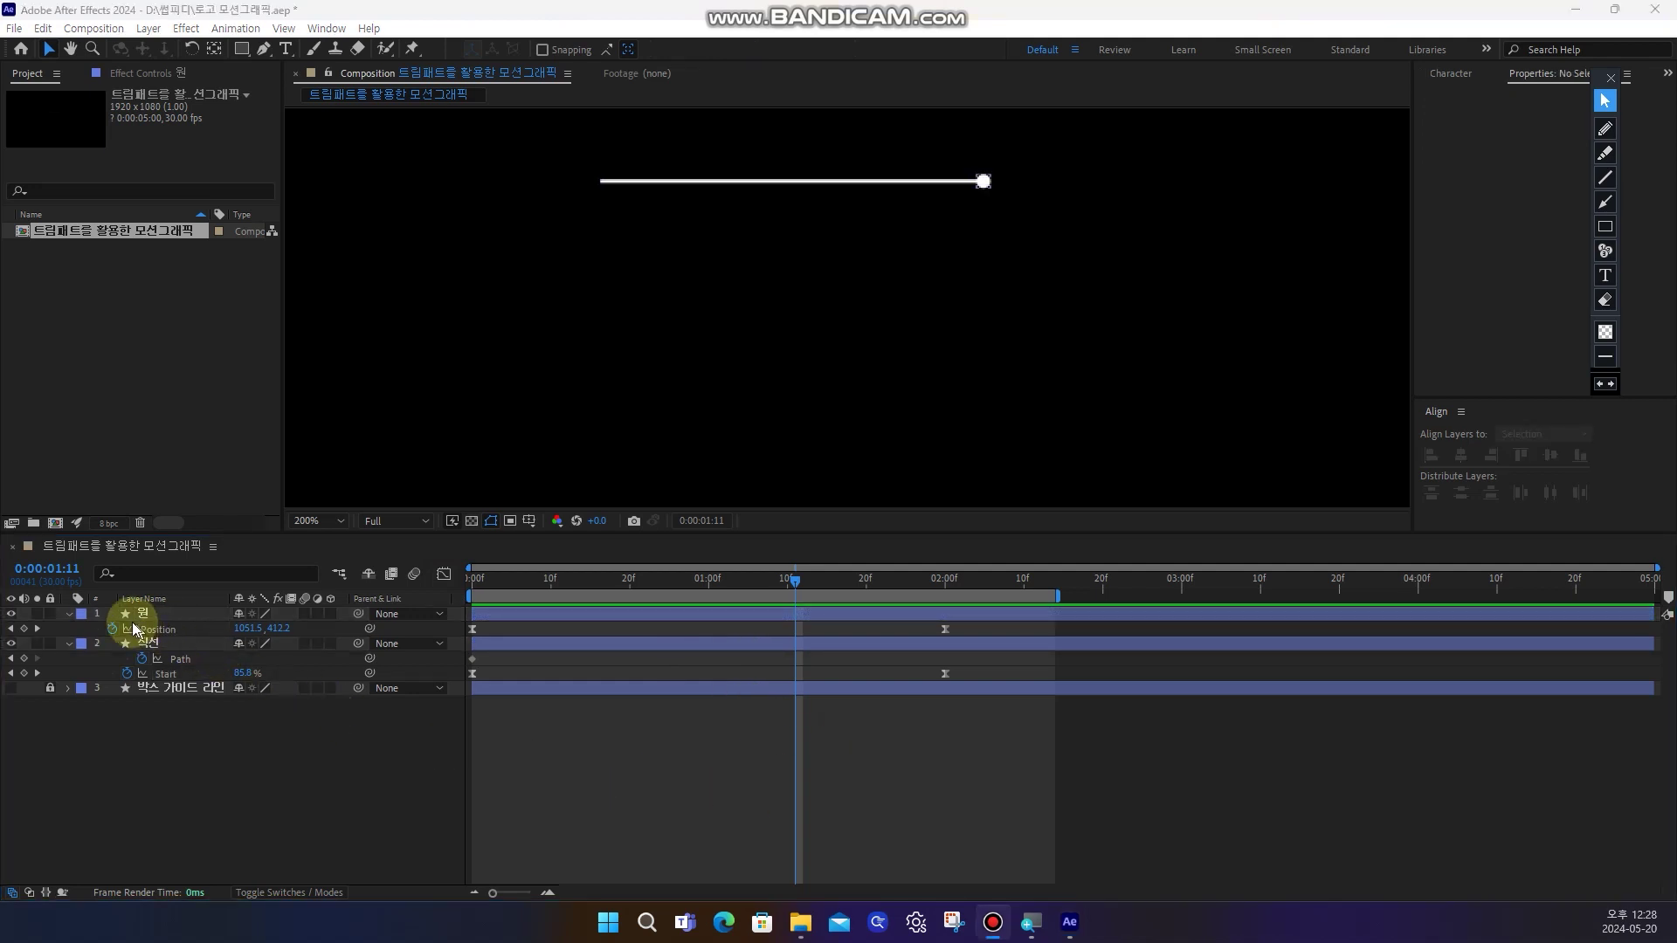
click(68, 614)
click(67, 630)
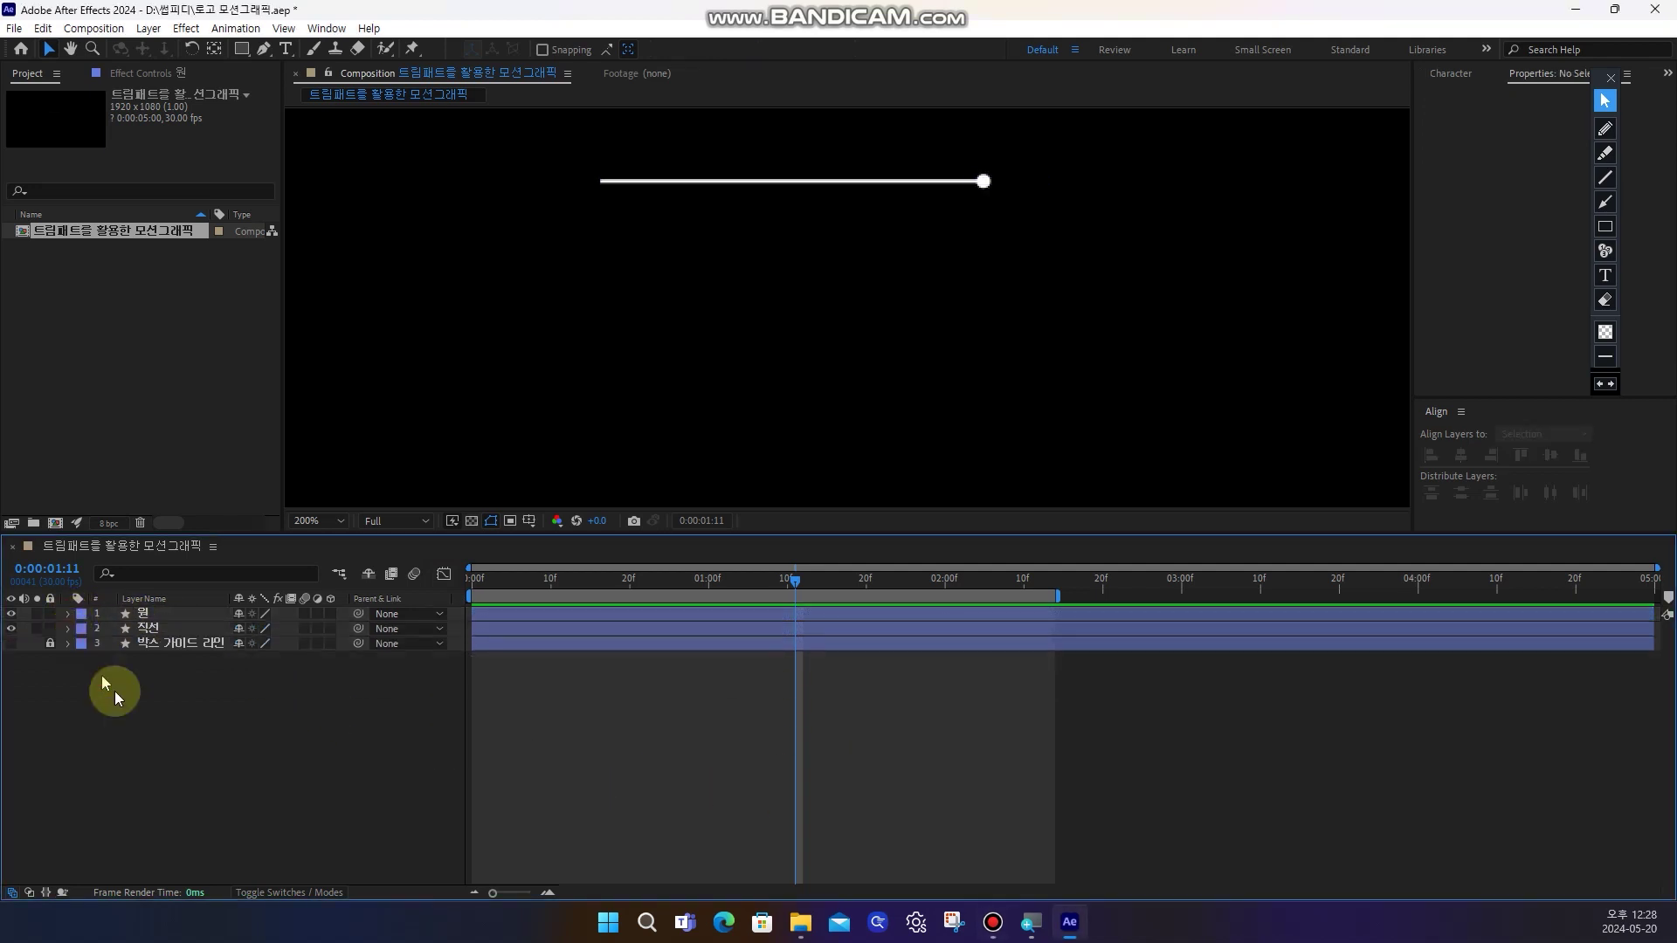
Pre-compose the 원 and 직선 layers as 직선따라 움직이는 원, moving all attributes into it, and select the new composition layer
click(151, 615)
shift+click(154, 626)
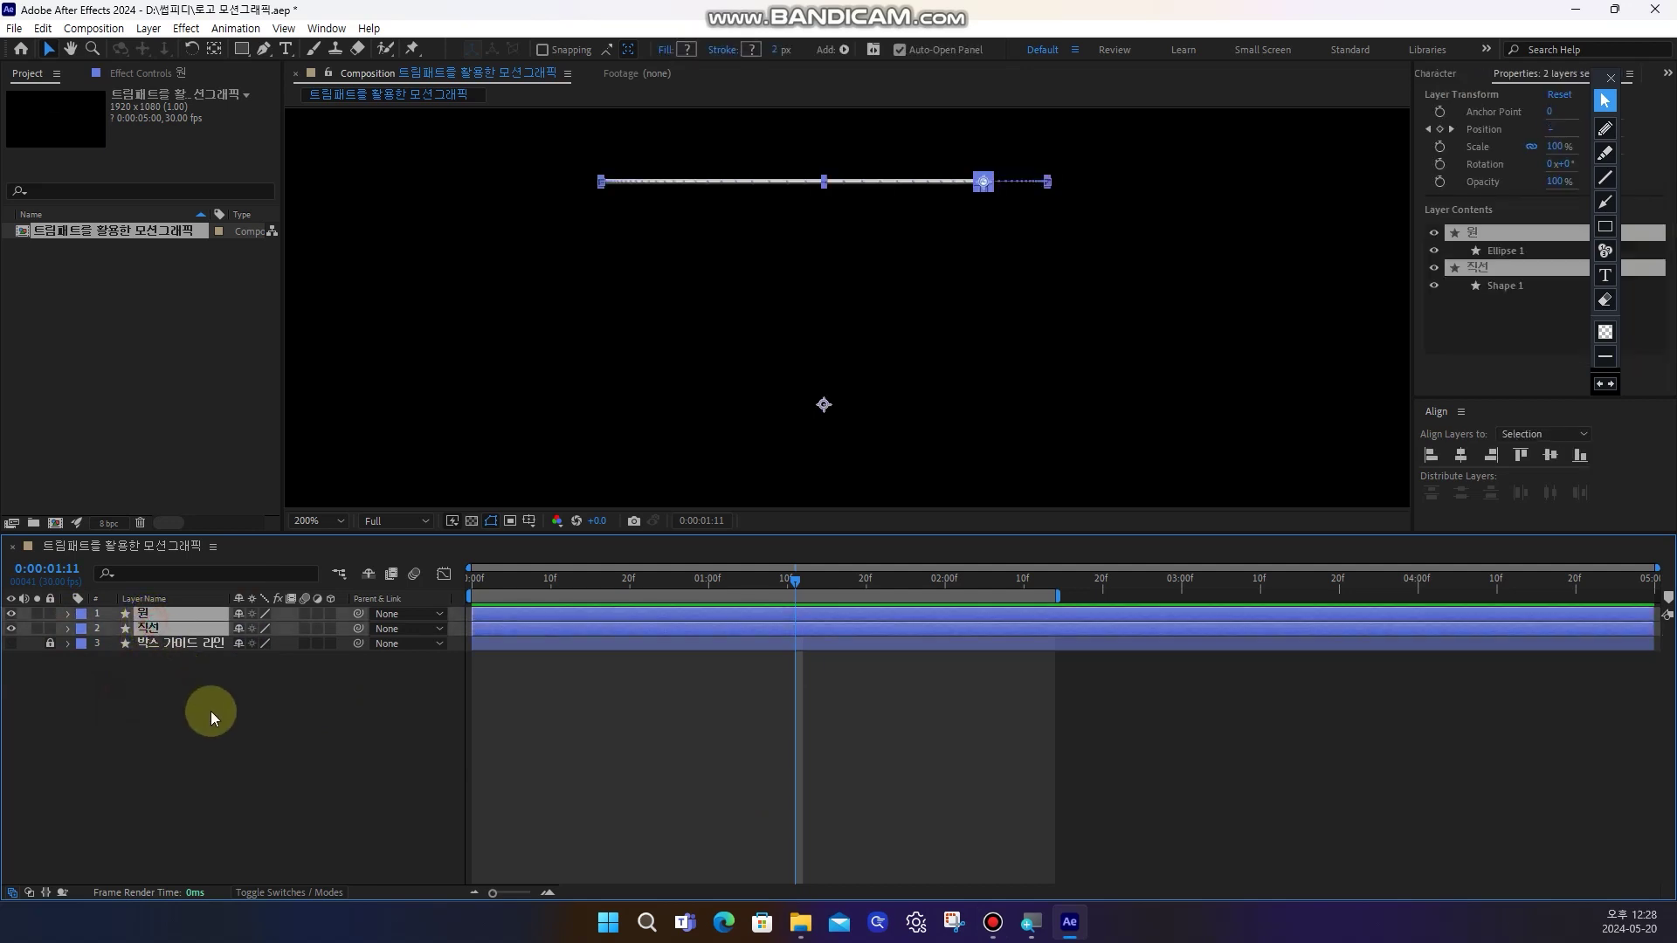
right_click(210, 616)
click(306, 501)
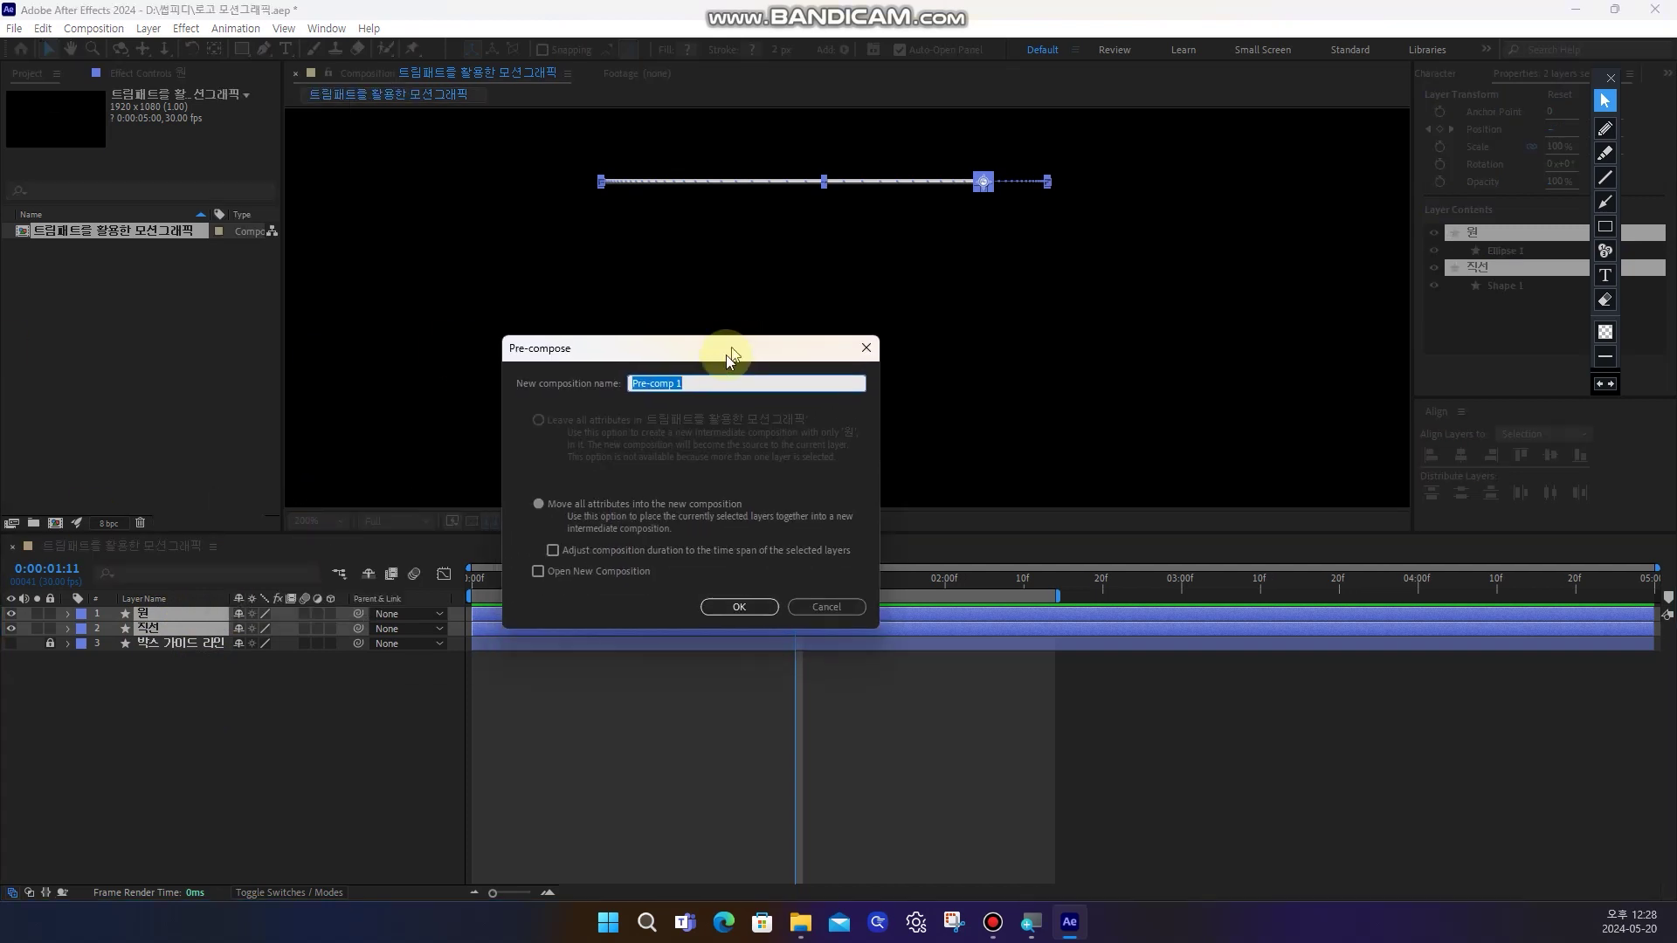
text(직선)
text(따라 우)
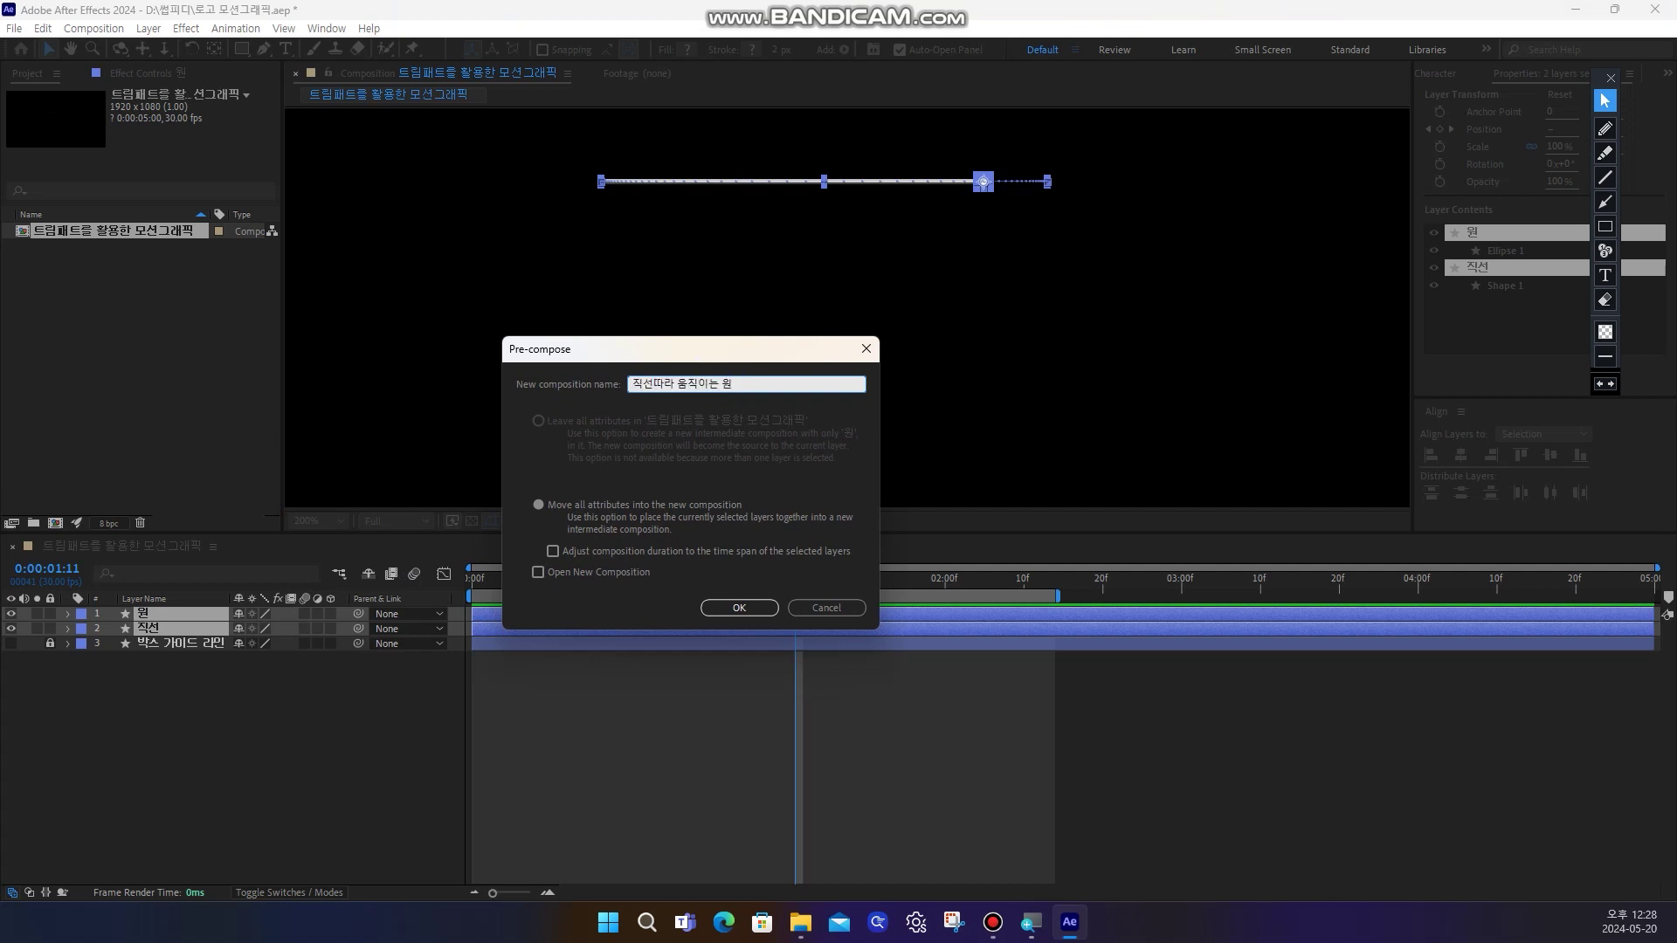
click(756, 609)
click(250, 814)
click(189, 614)
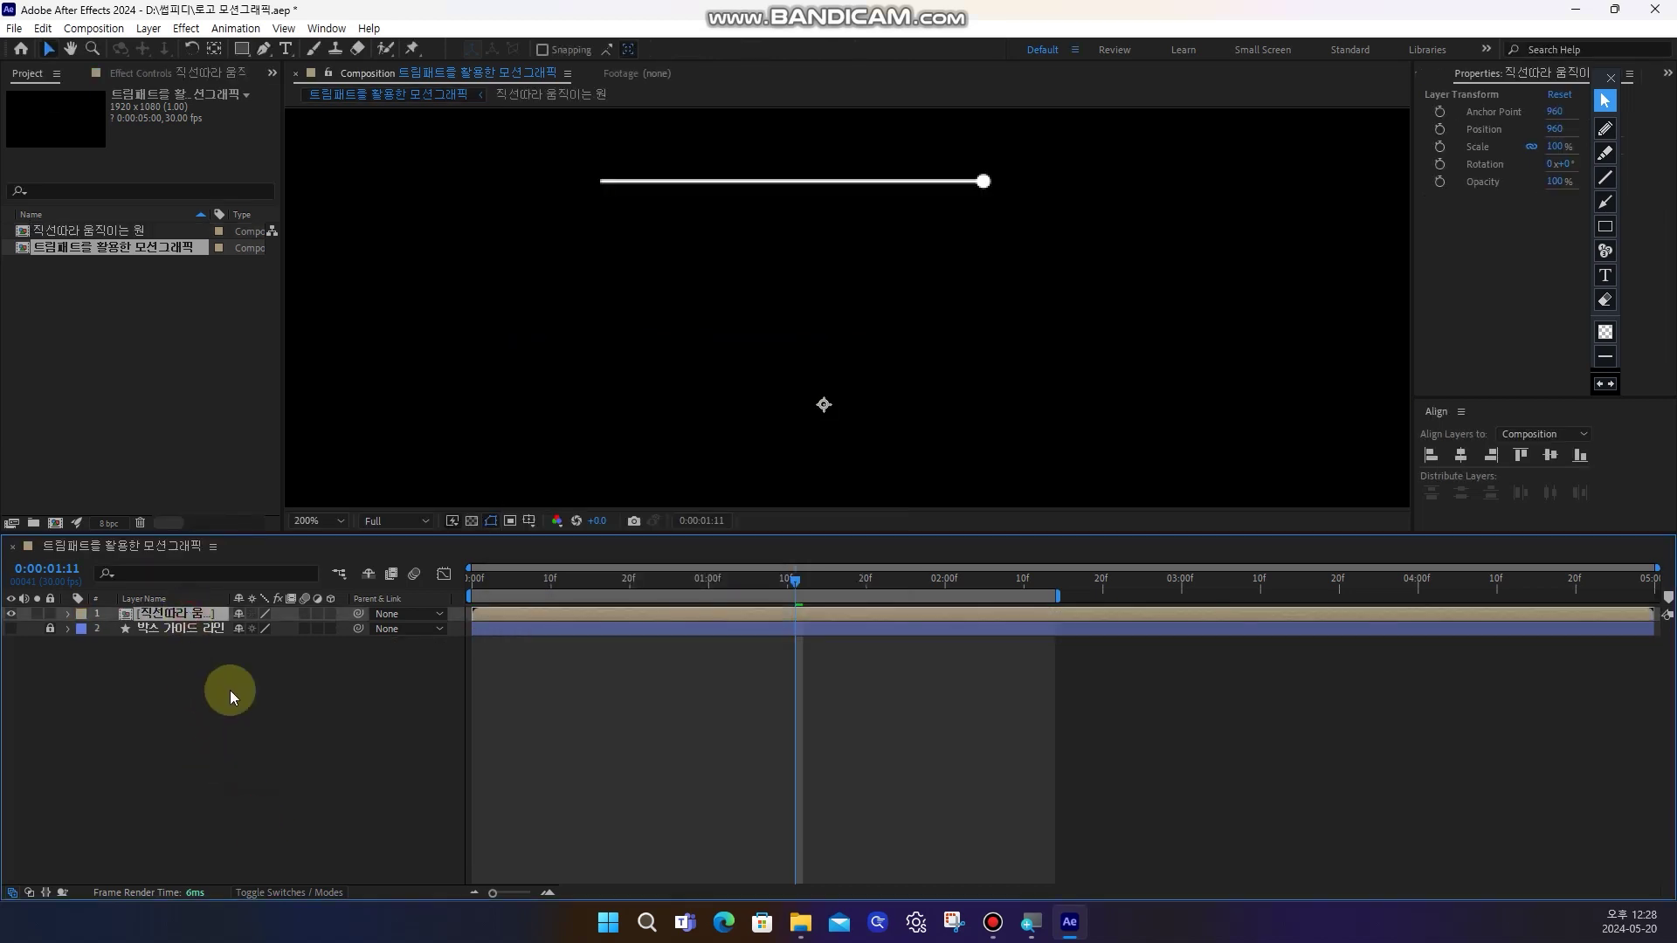
key(comma)
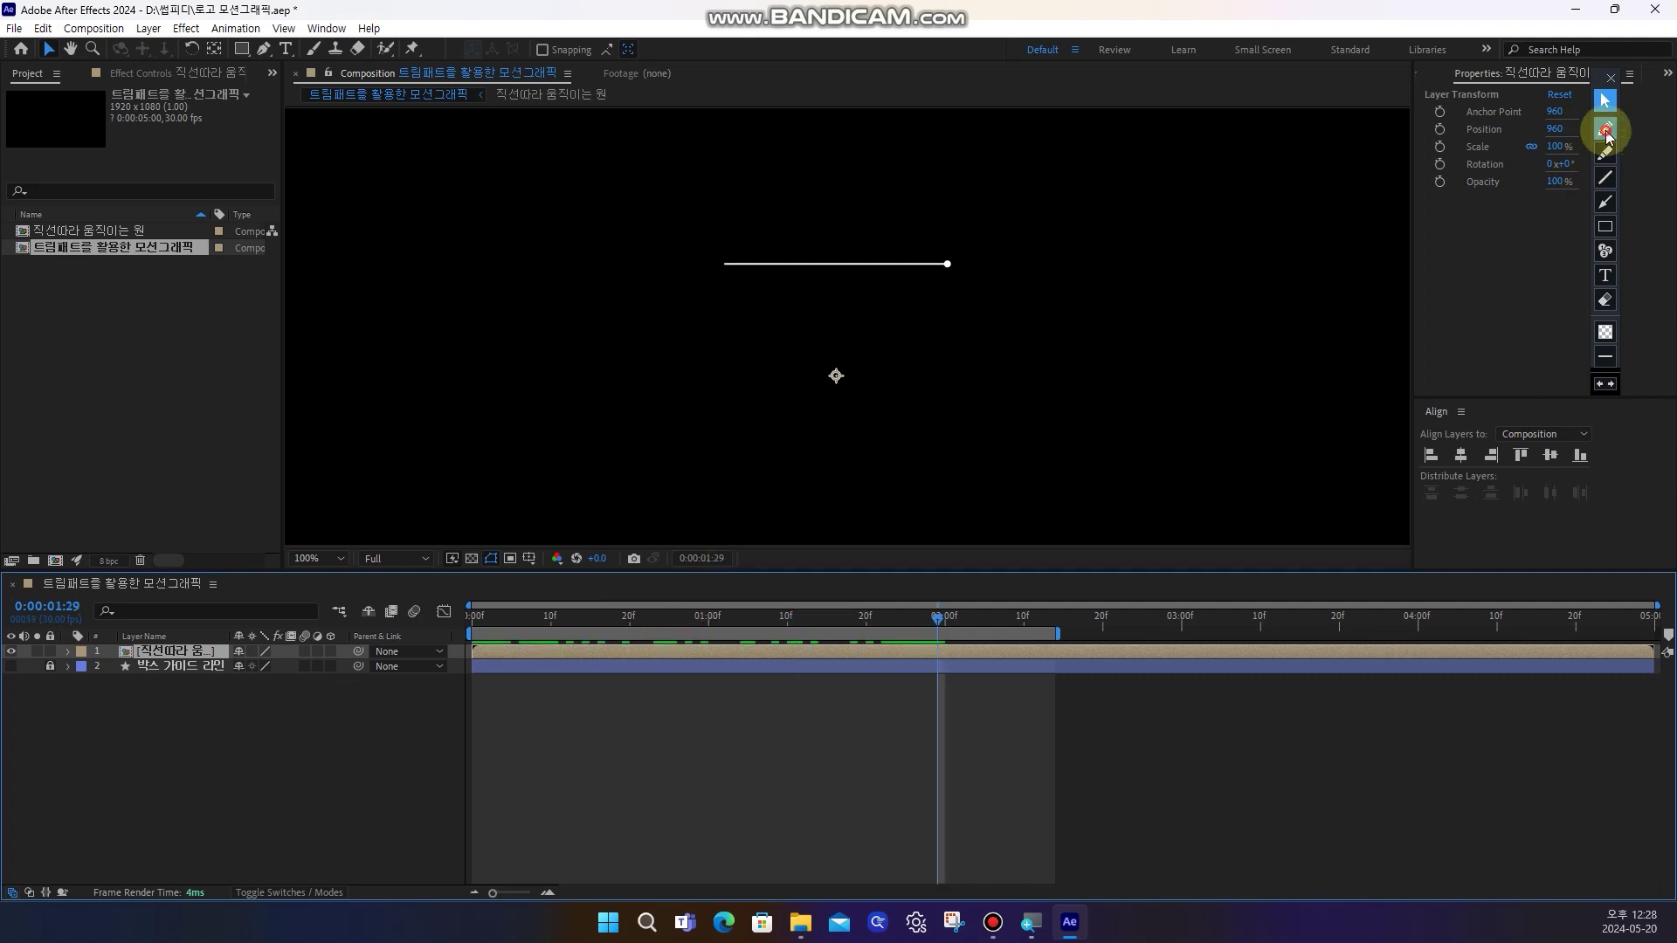
click(1605, 129)
mouse_move(921, 271)
mouse_down()
mouse_move(899, 284)
mouse_move(850, 262)
mouse_up()
drag(724, 285, 724, 454)
drag(961, 278, 961, 439)
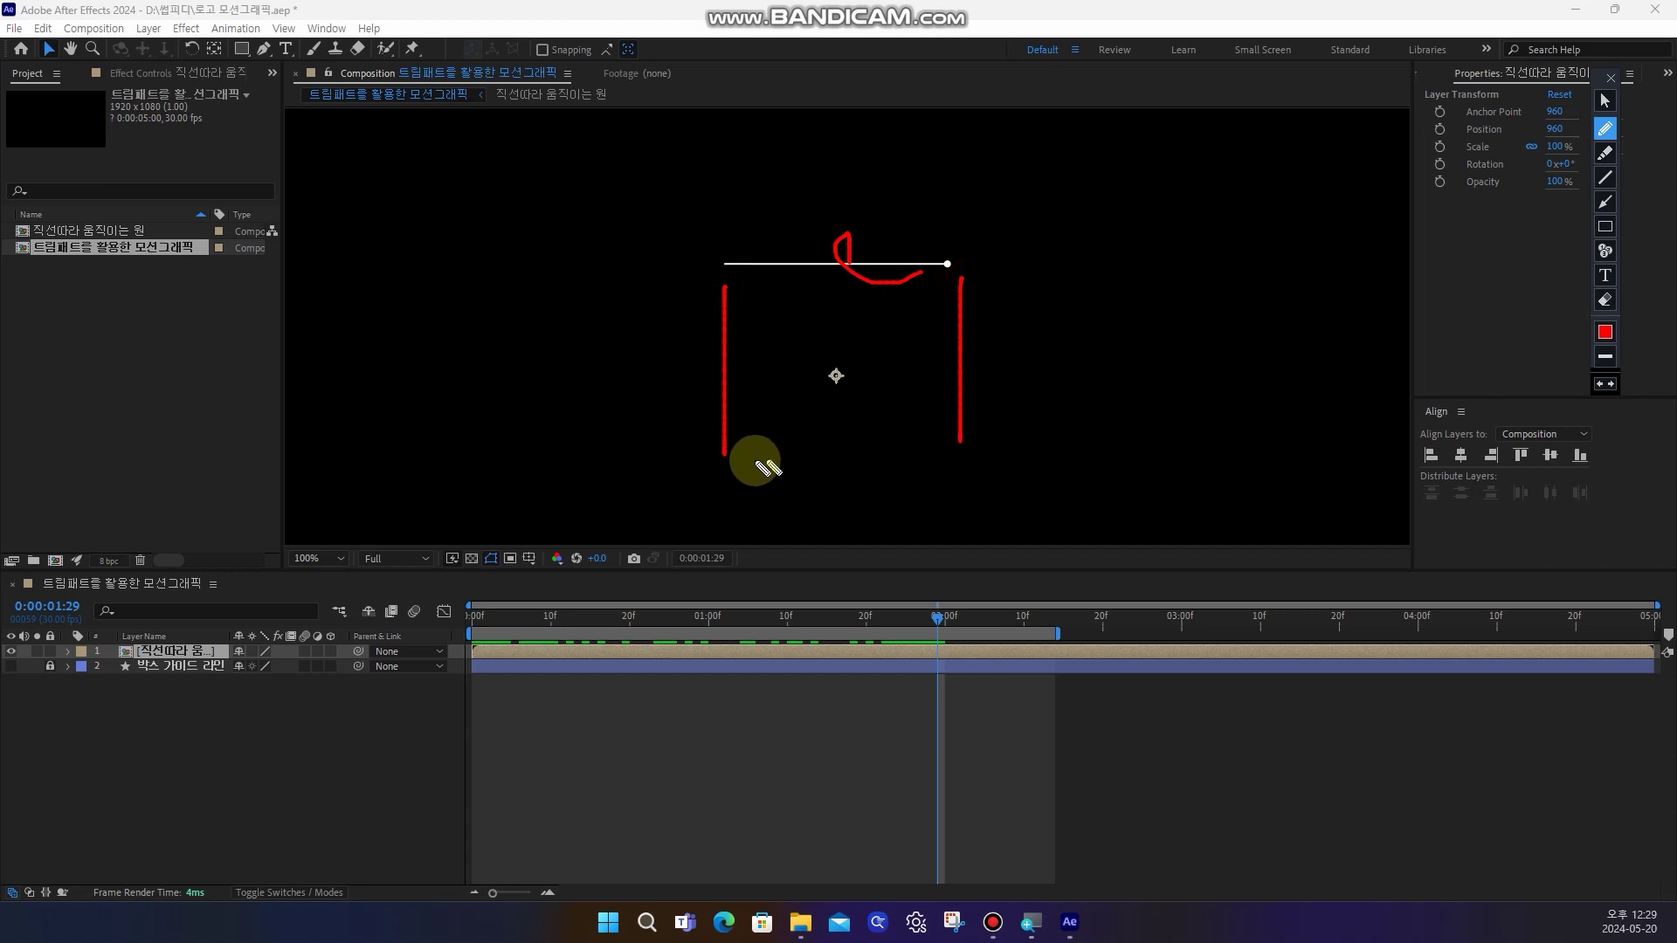
drag(753, 460, 949, 461)
mouse_move(921, 263)
mouse_down()
mouse_move(911, 243)
mouse_move(916, 261)
mouse_up()
mouse_move(1073, 244)
mouse_down()
mouse_move(1063, 258)
mouse_move(1106, 247)
mouse_move(1098, 266)
mouse_up()
drag(1103, 256, 1110, 264)
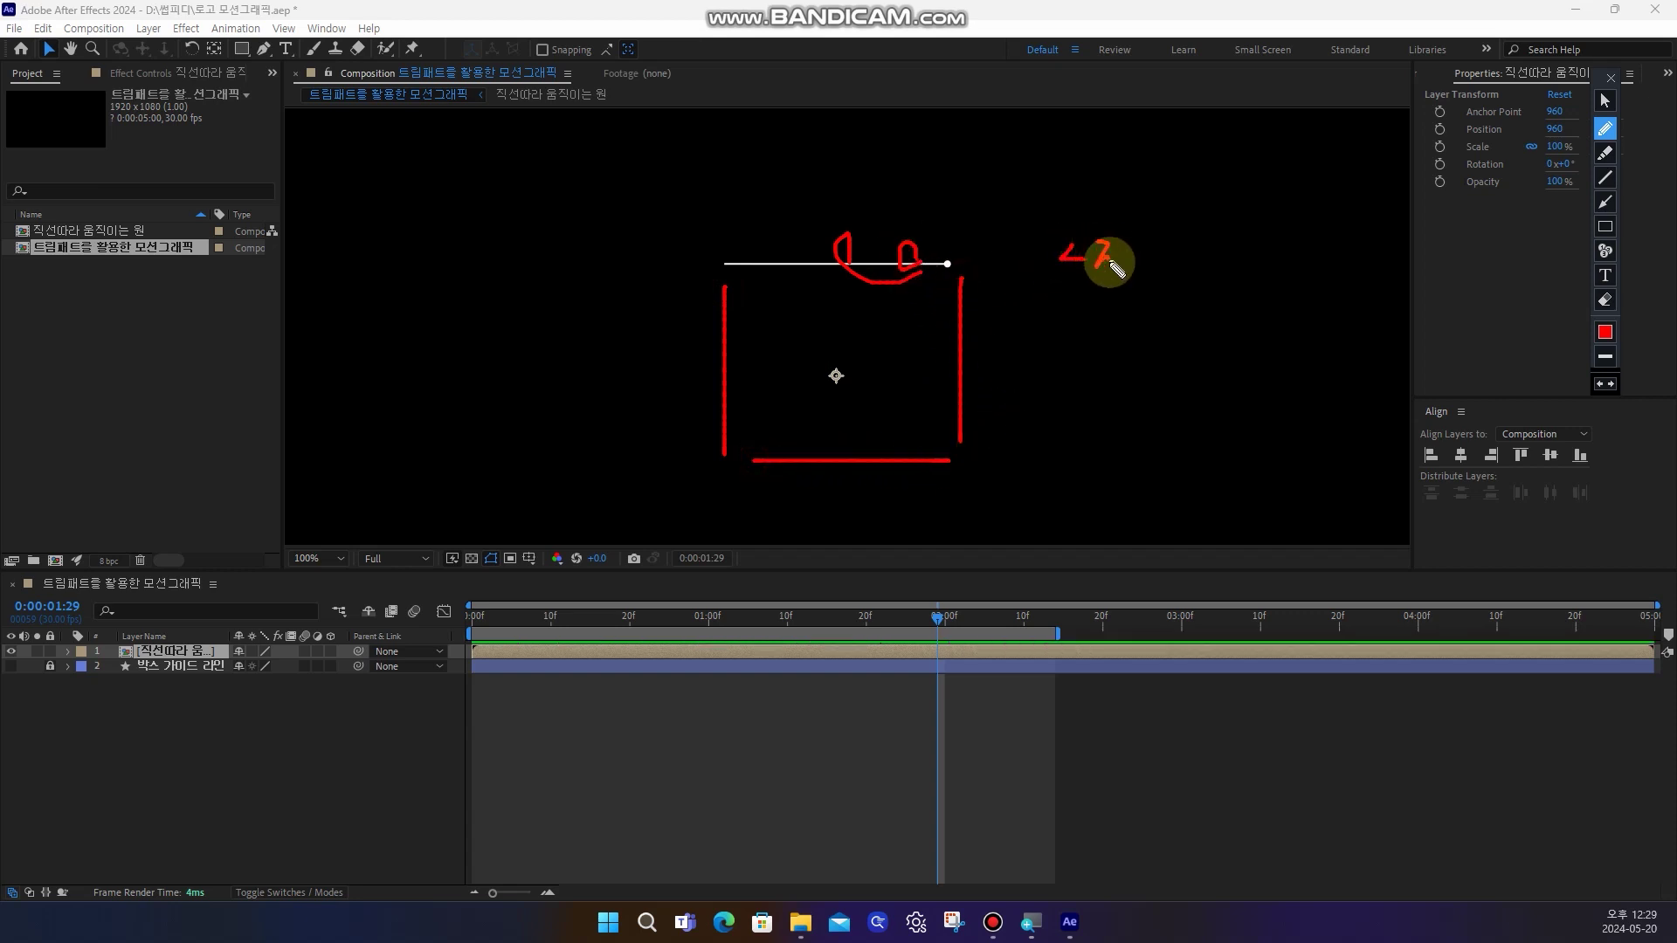
click(1605, 300)
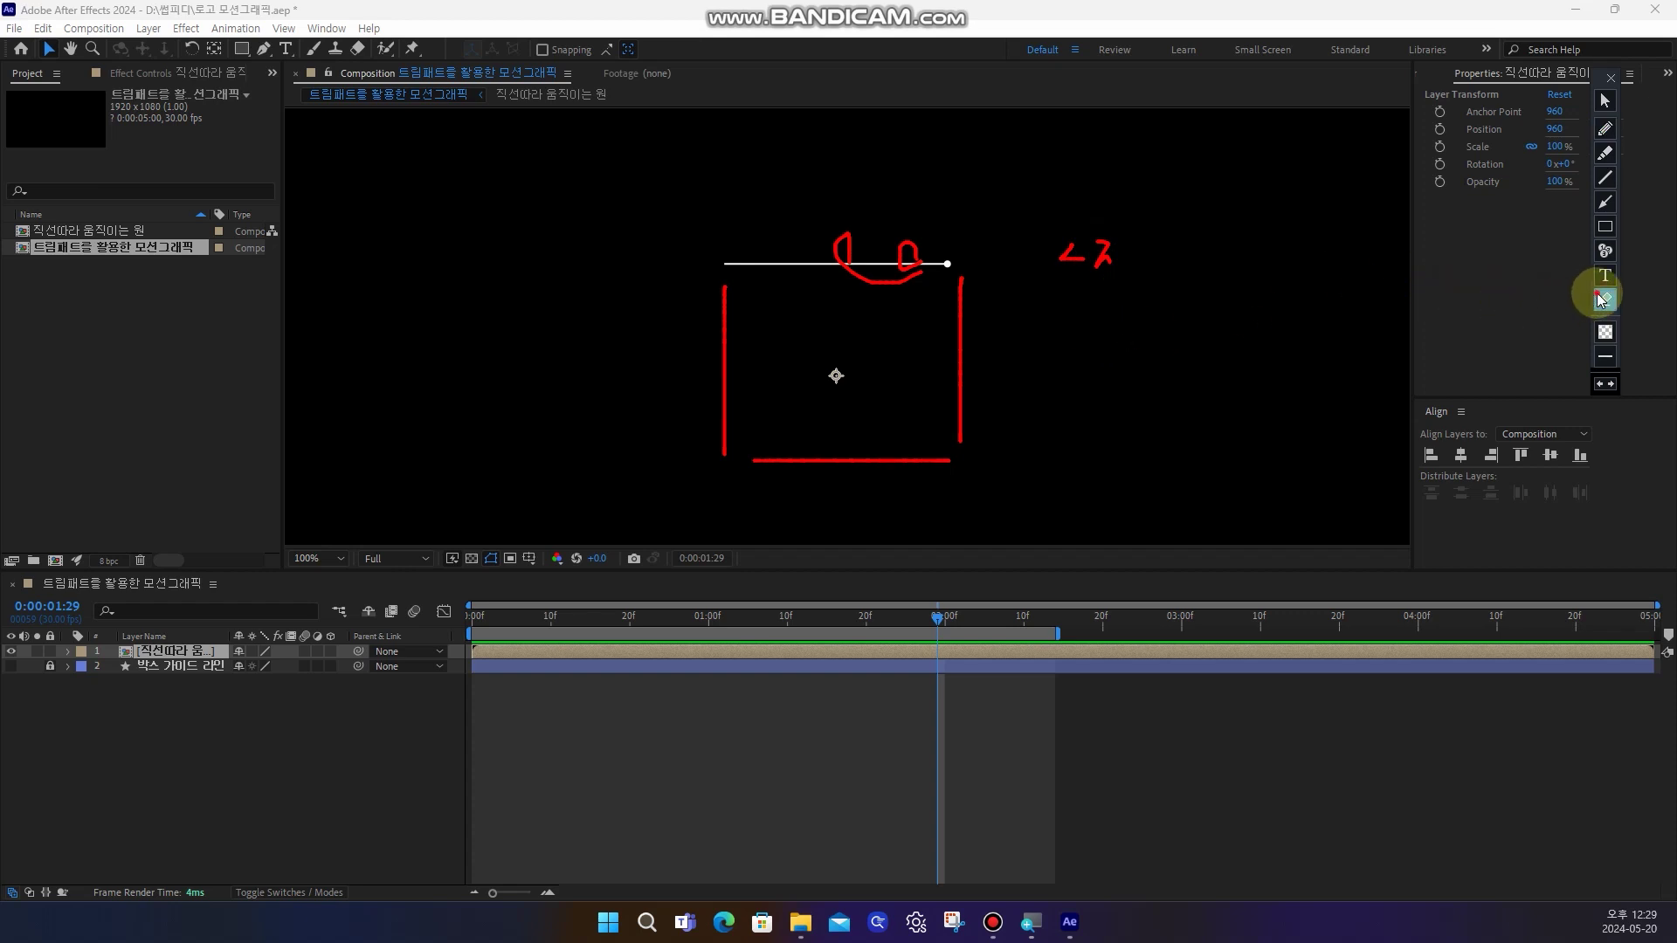
click(1605, 299)
click(1603, 103)
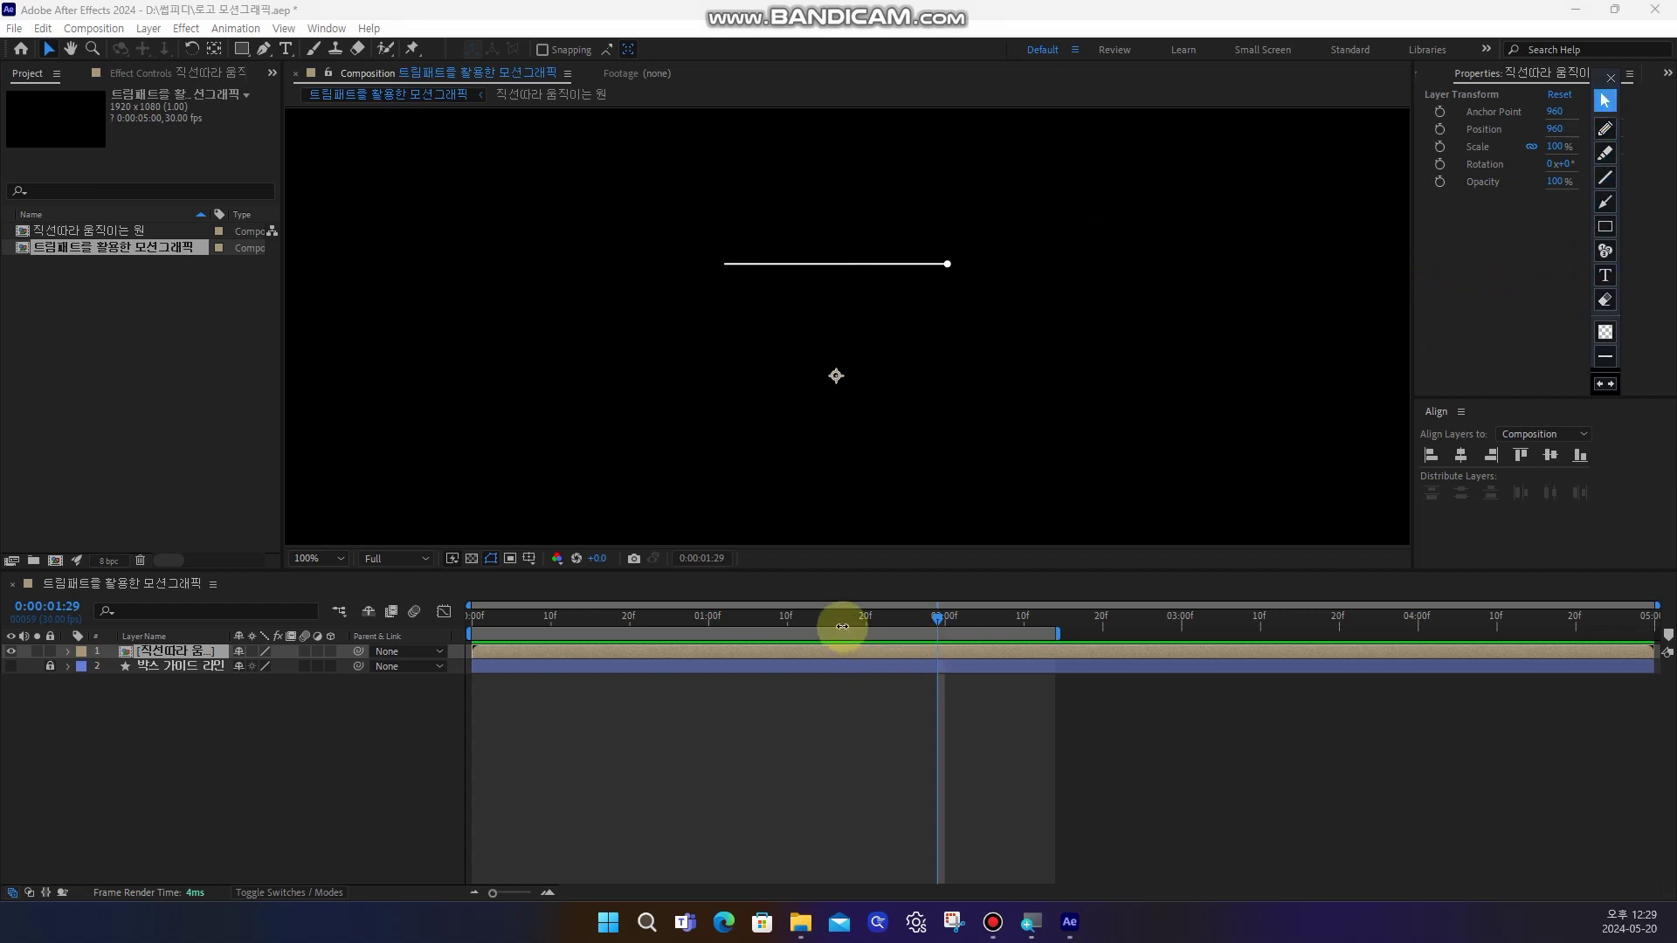
drag(750, 620, 694, 622)
click(1603, 129)
click(722, 263)
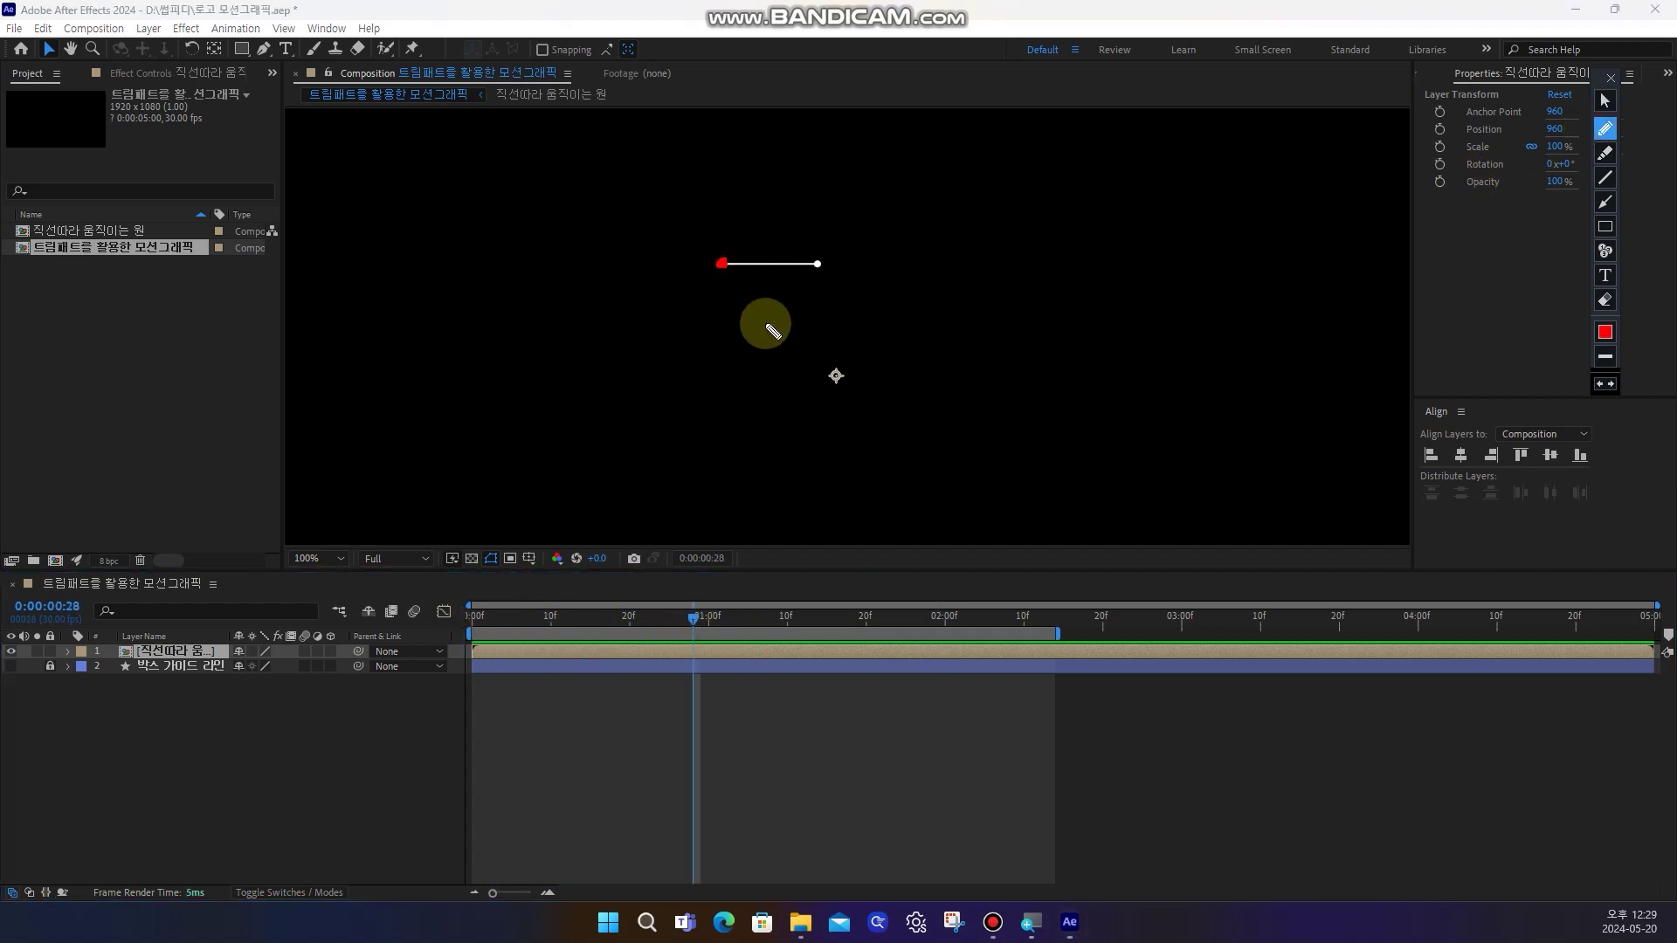
drag(717, 232, 863, 232)
click(712, 245)
mouse_move(713, 242)
mouse_down()
mouse_move(794, 225)
mouse_move(803, 241)
mouse_up()
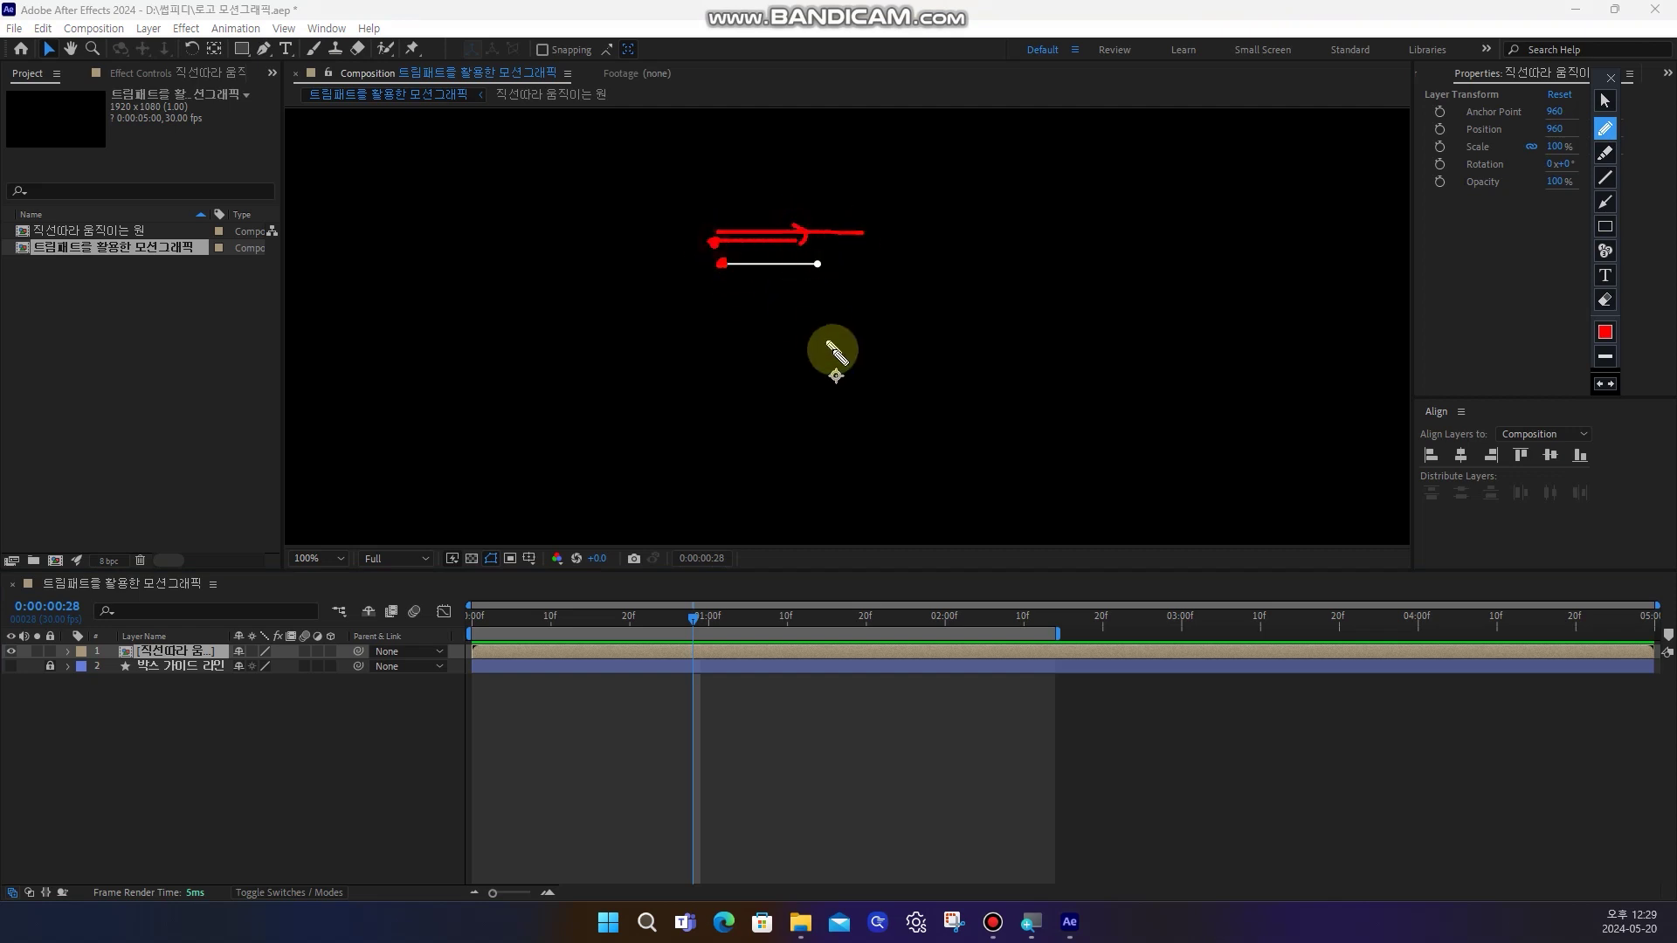
click(883, 262)
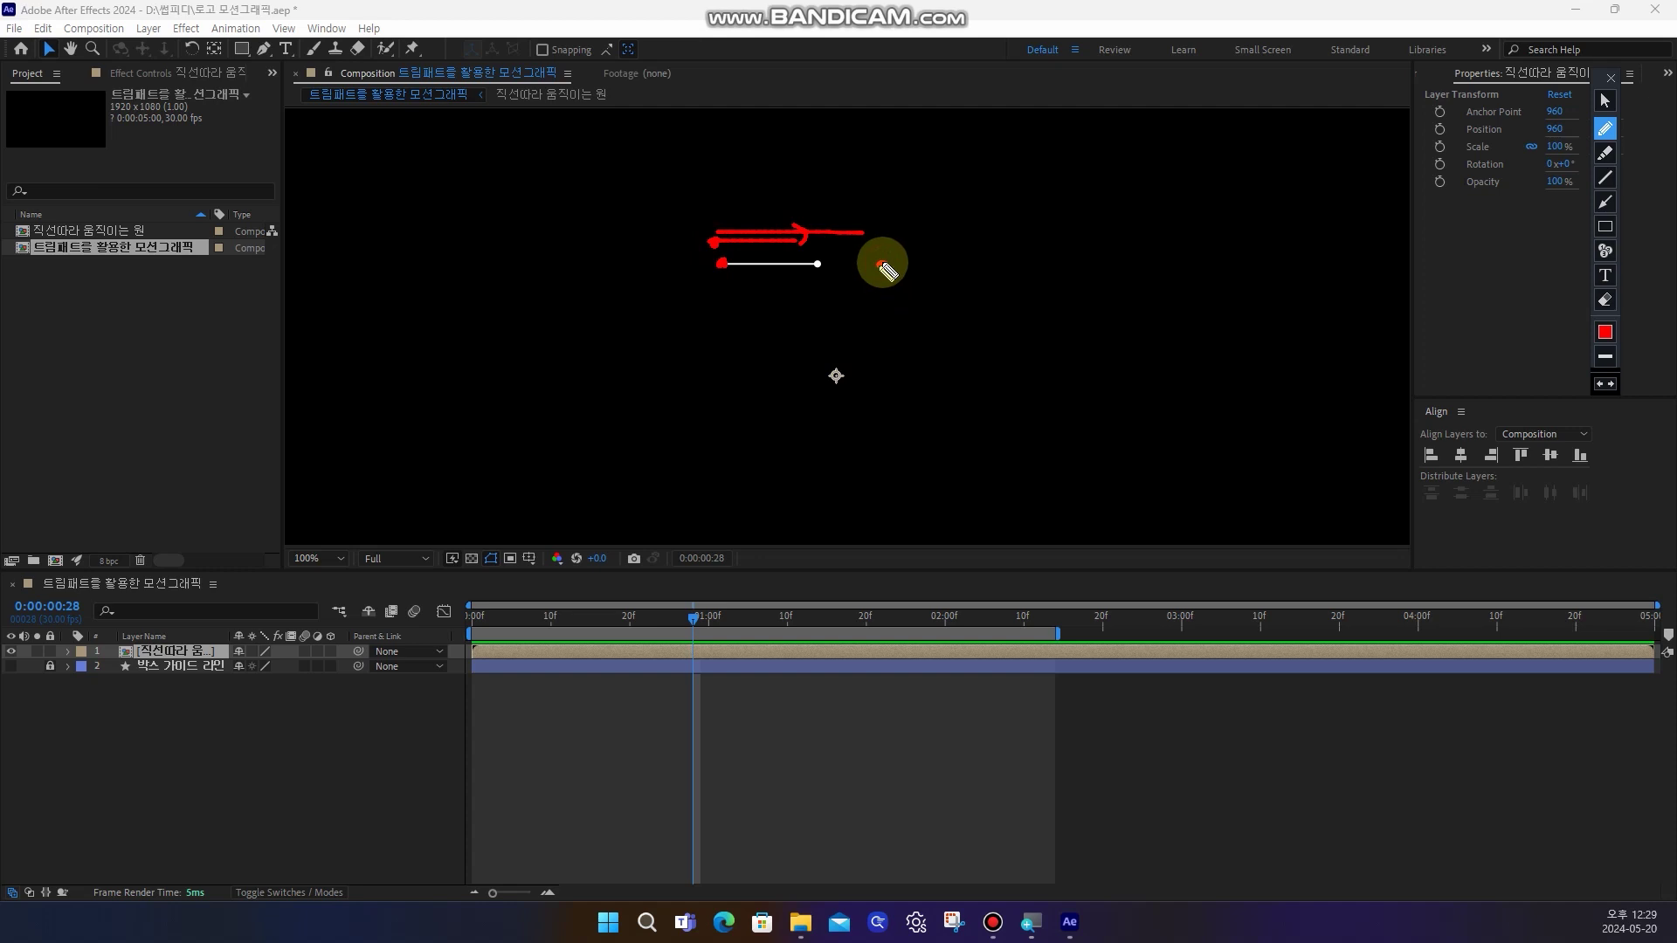
mouse_move(883, 264)
mouse_down()
mouse_move(884, 371)
mouse_move(902, 367)
mouse_move(886, 398)
mouse_move(697, 398)
mouse_move(724, 424)
mouse_move(694, 399)
mouse_move(678, 273)
mouse_move(686, 286)
mouse_up()
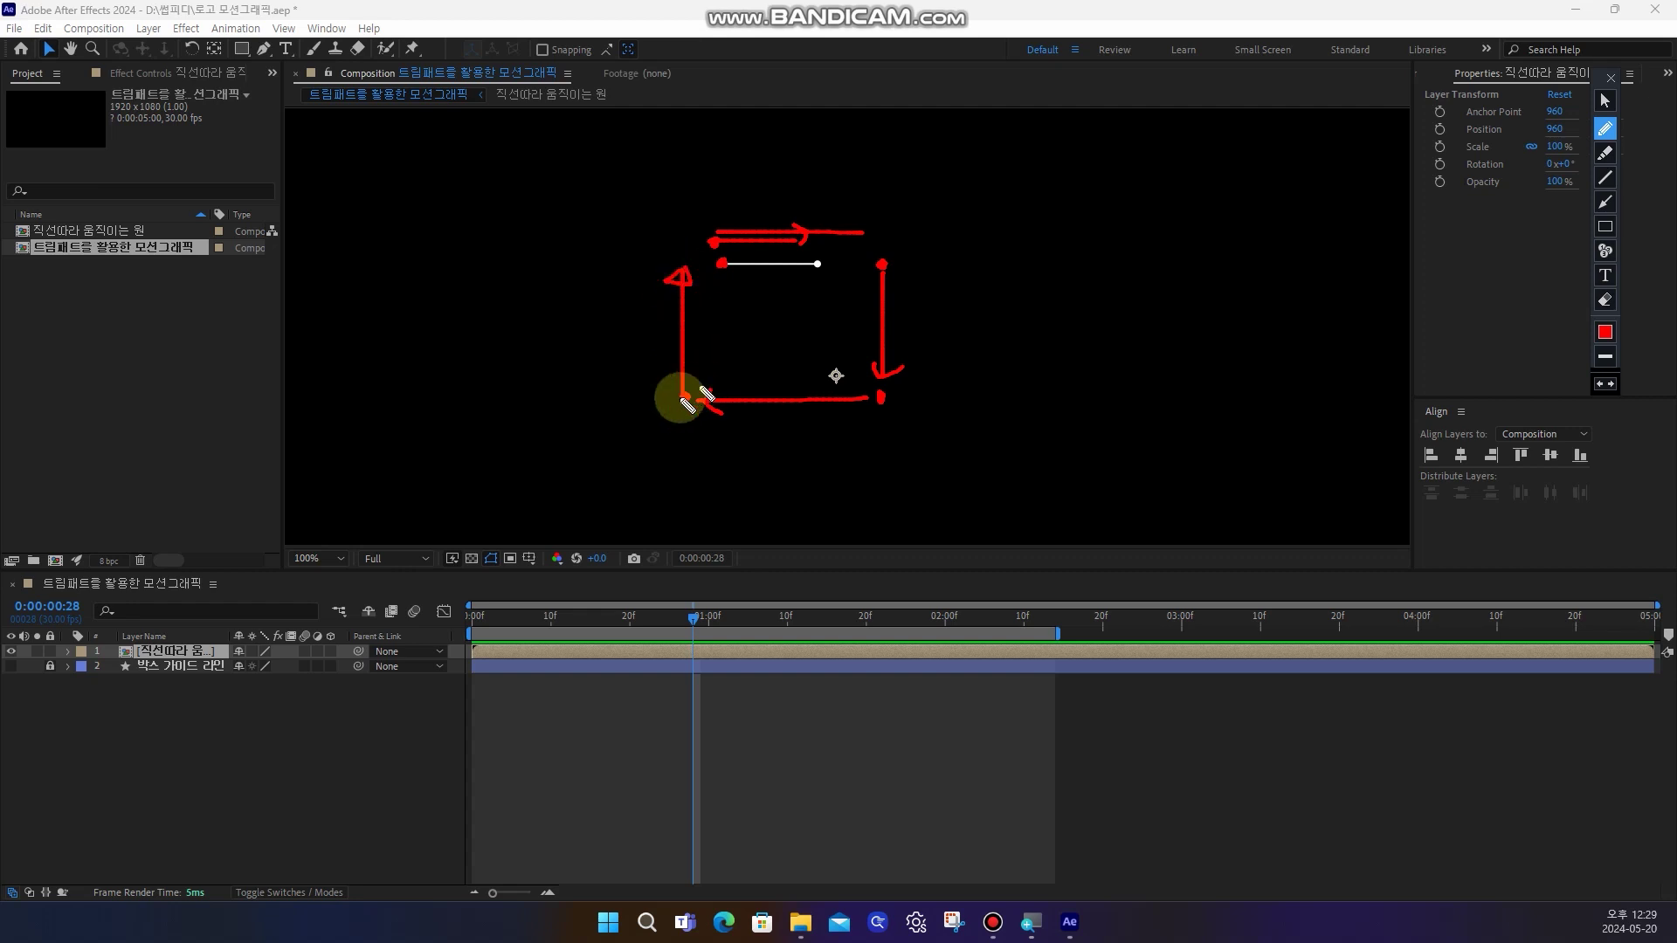
click(1605, 301)
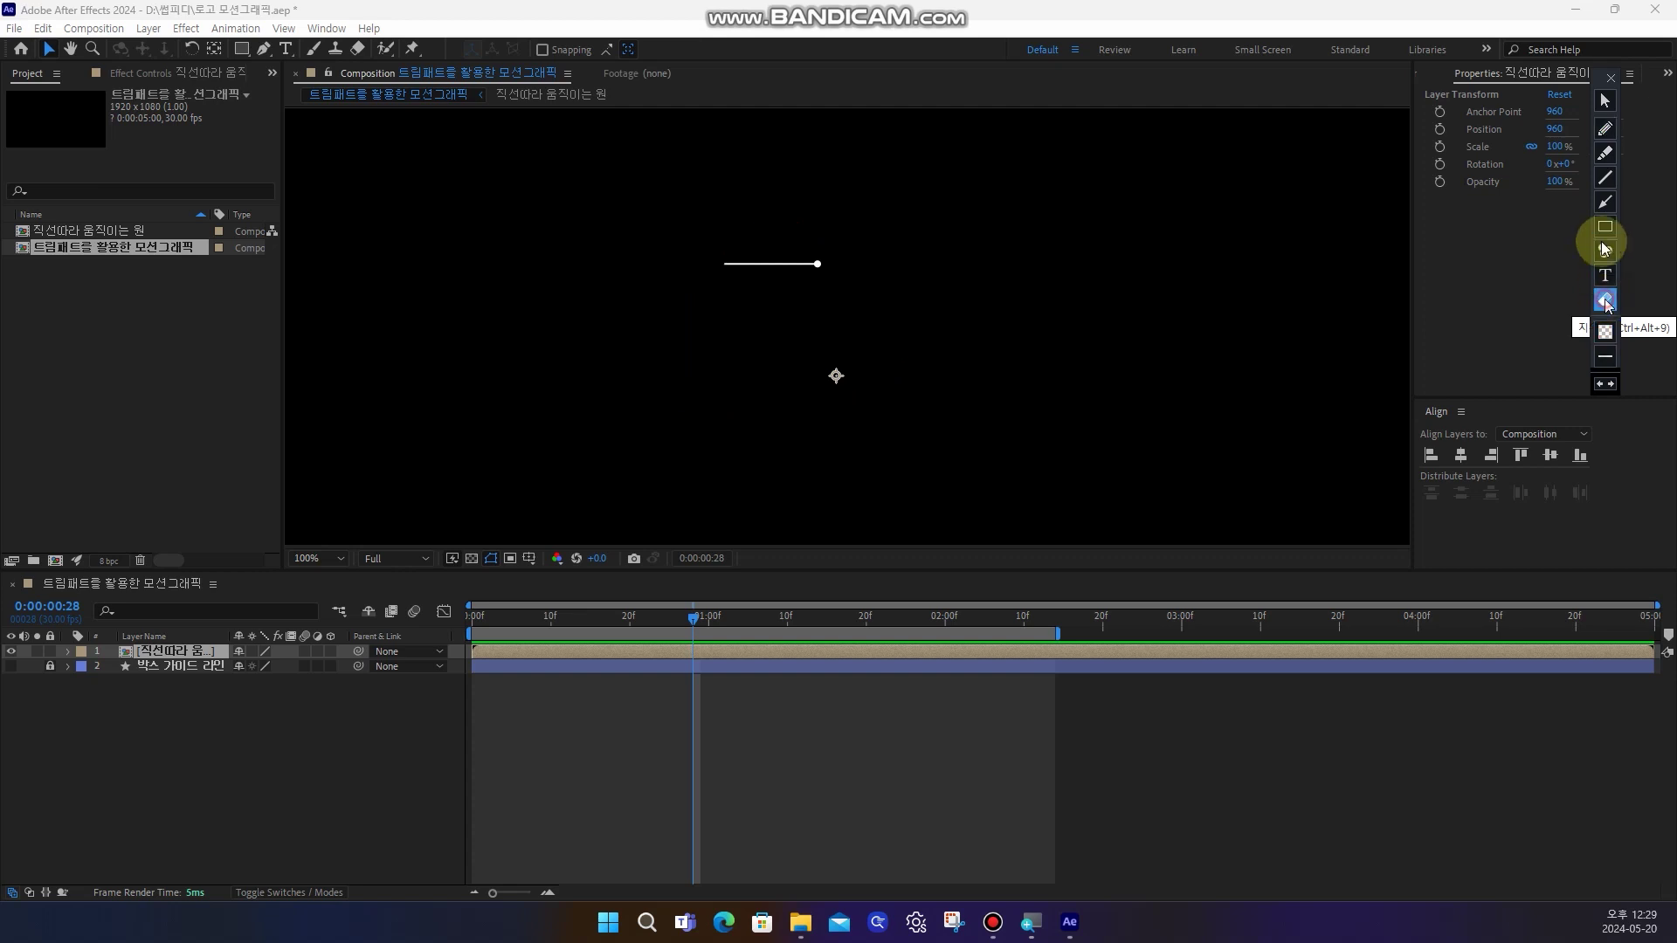
click(1605, 101)
key(Home)
drag(572, 631, 735, 636)
click(1605, 129)
mouse_move(721, 269)
mouse_down()
mouse_move(854, 229)
mouse_move(846, 281)
mouse_move(873, 236)
mouse_up()
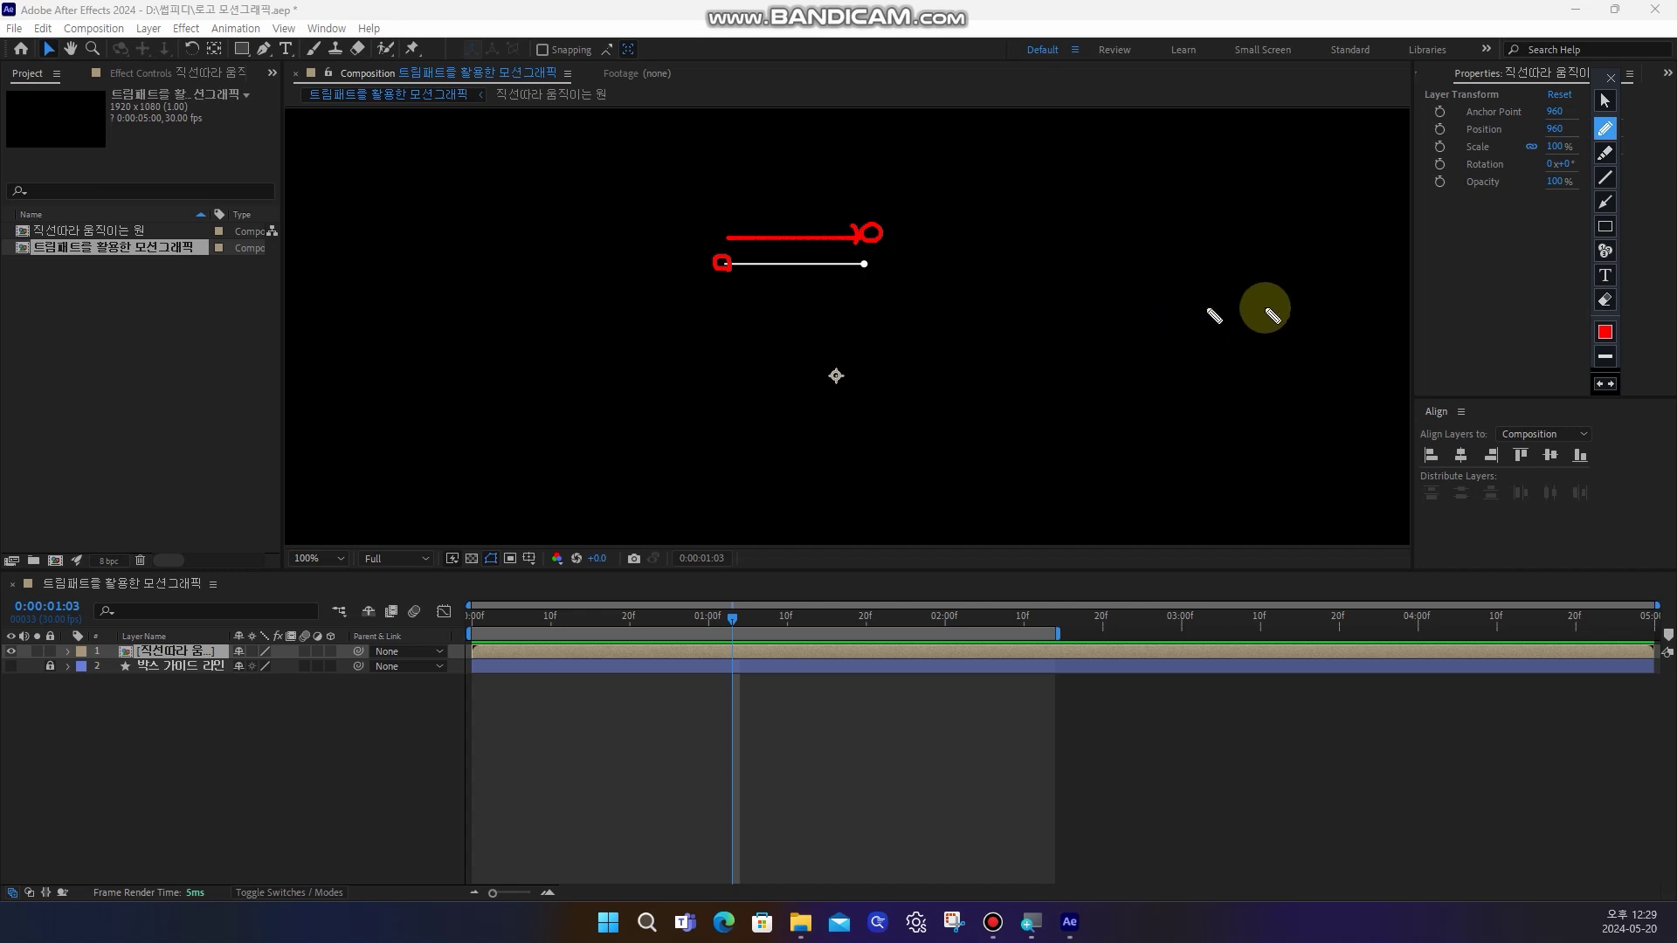
click(1604, 299)
click(1604, 101)
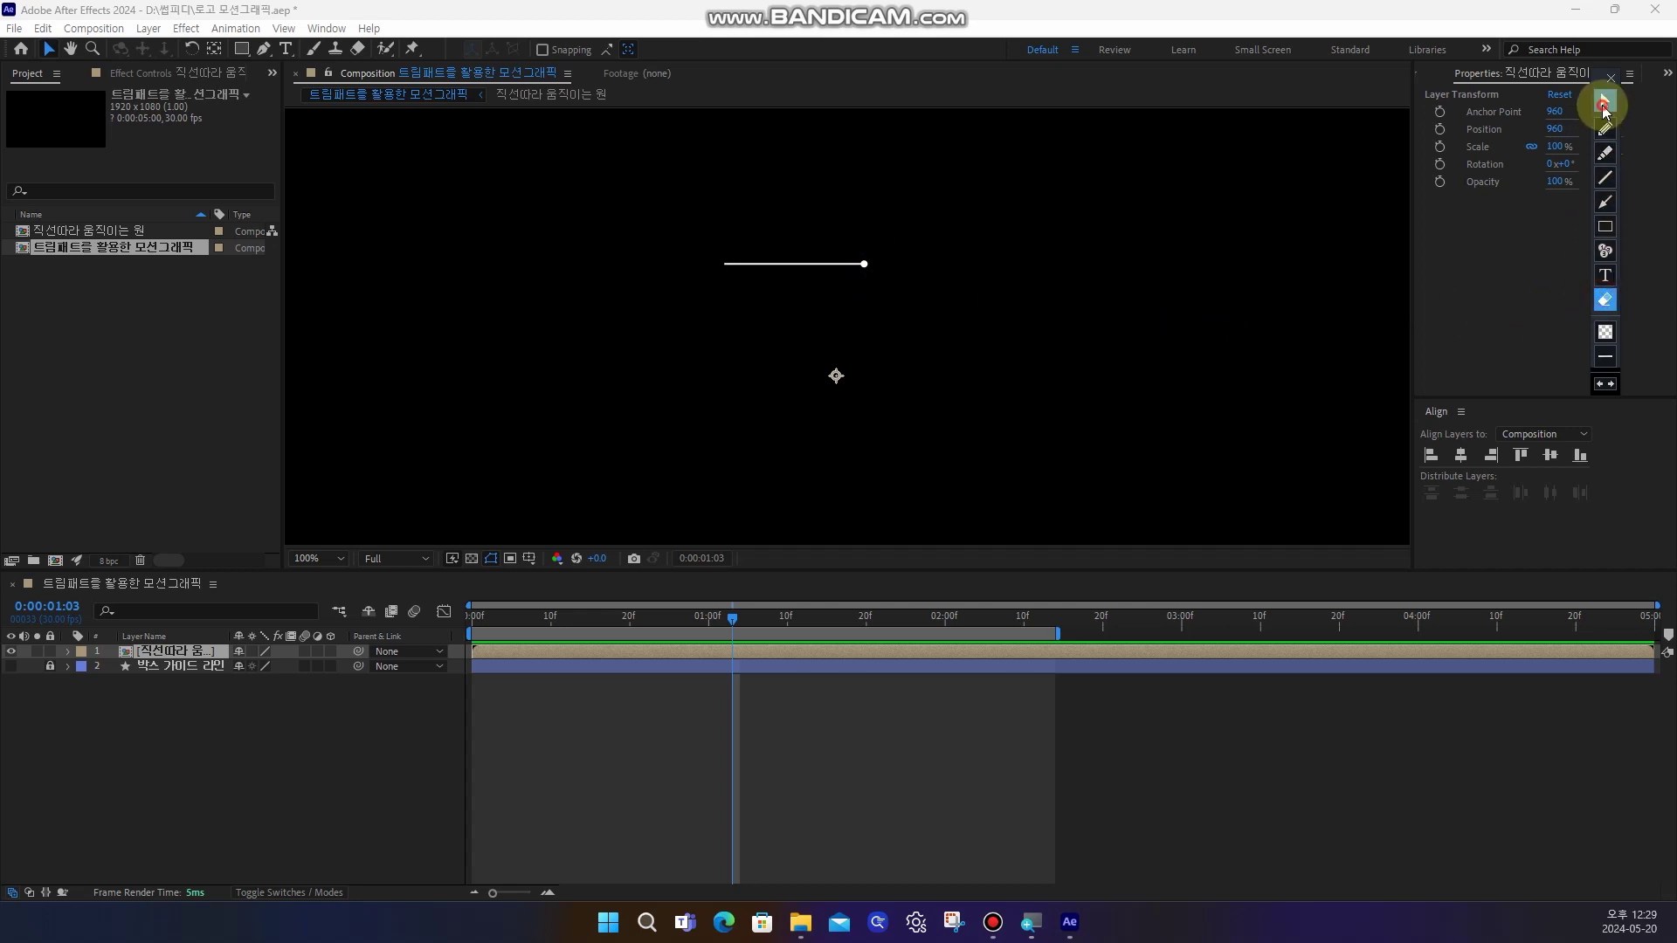
Open the 직선따라 움직이는 원 pre-composition and reveal the keyframed properties of the 원 and 직선 layers
click(145, 700)
click(151, 653)
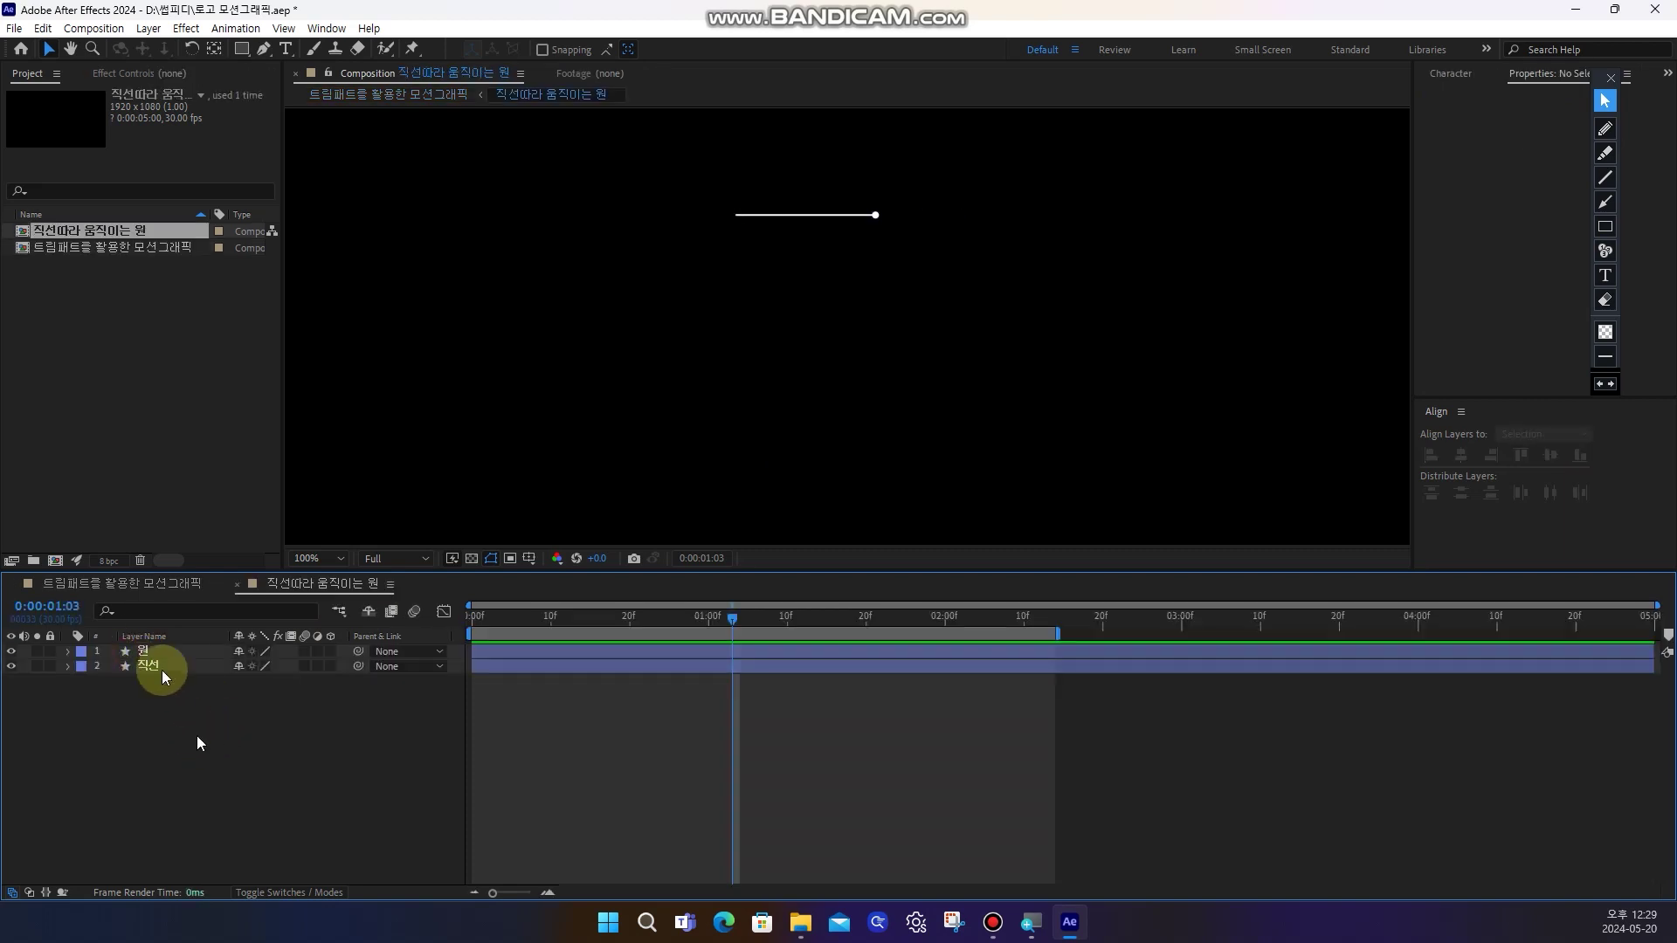
click(152, 669)
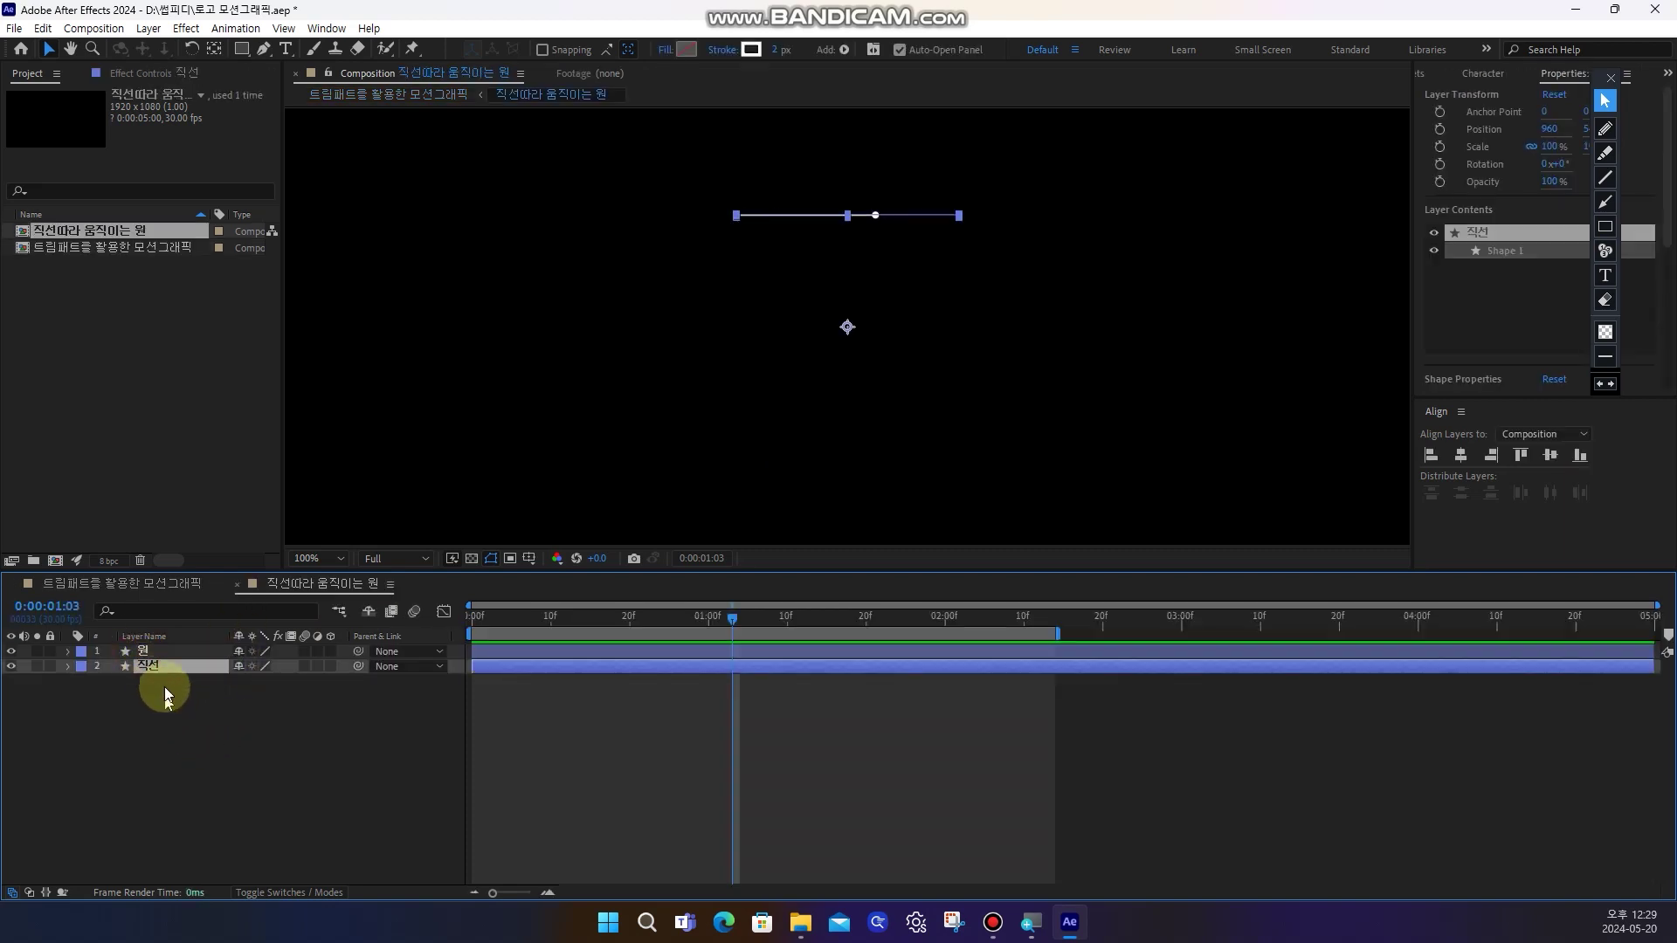
key(ctrl+Up)
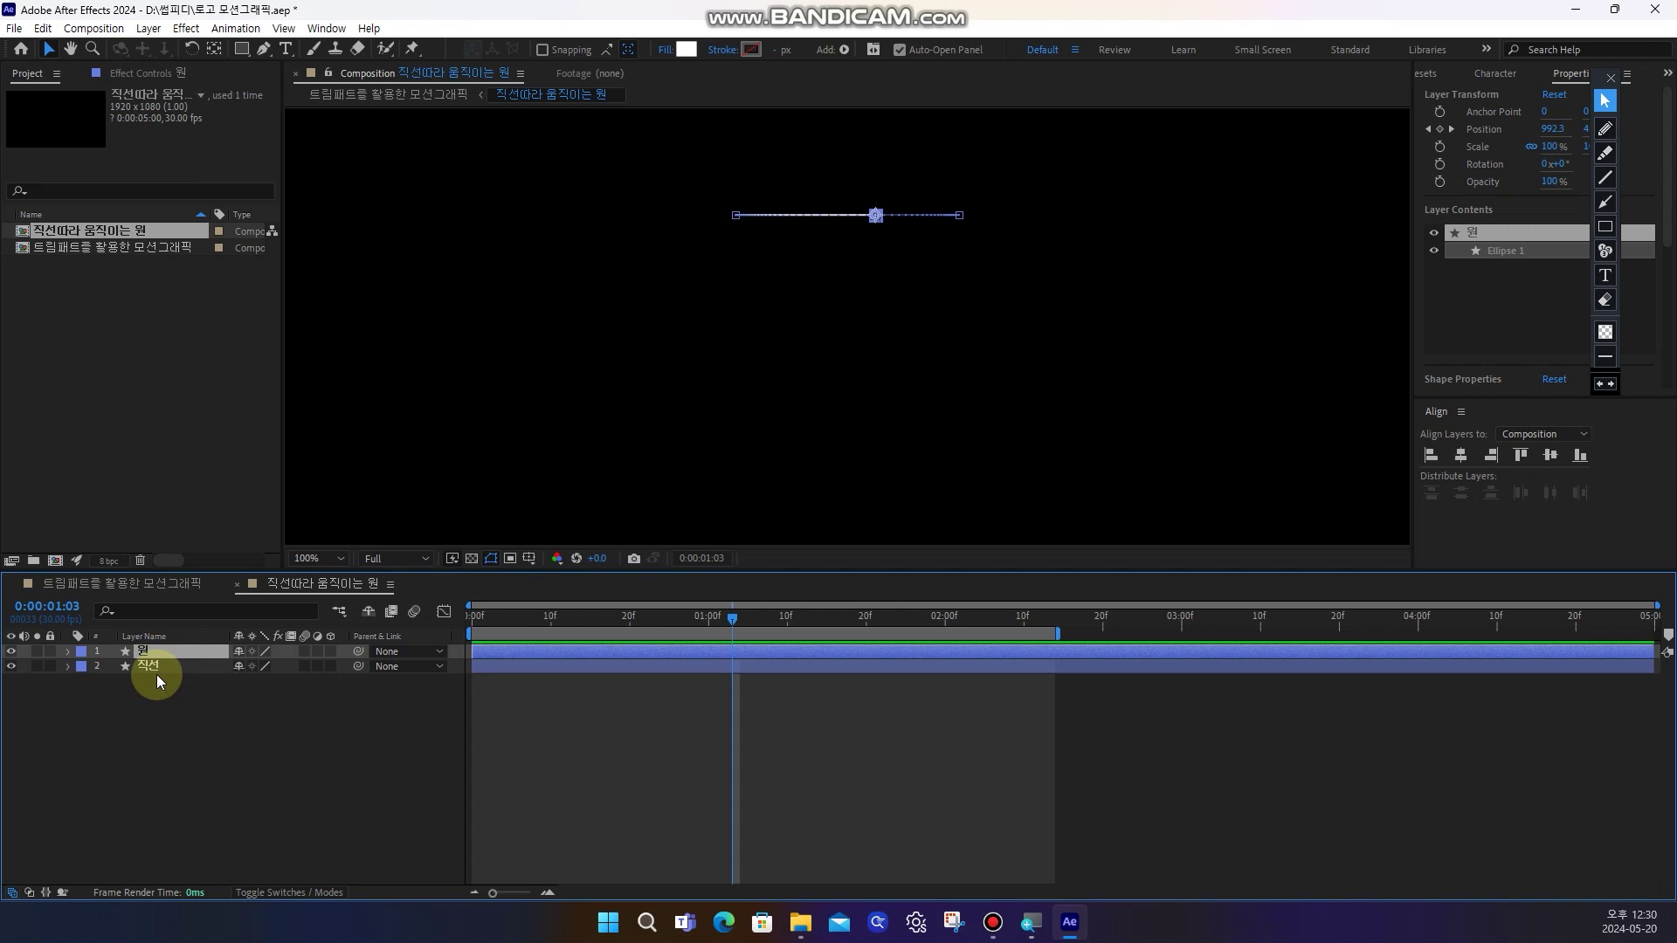
key(u)
click(155, 674)
key(u)
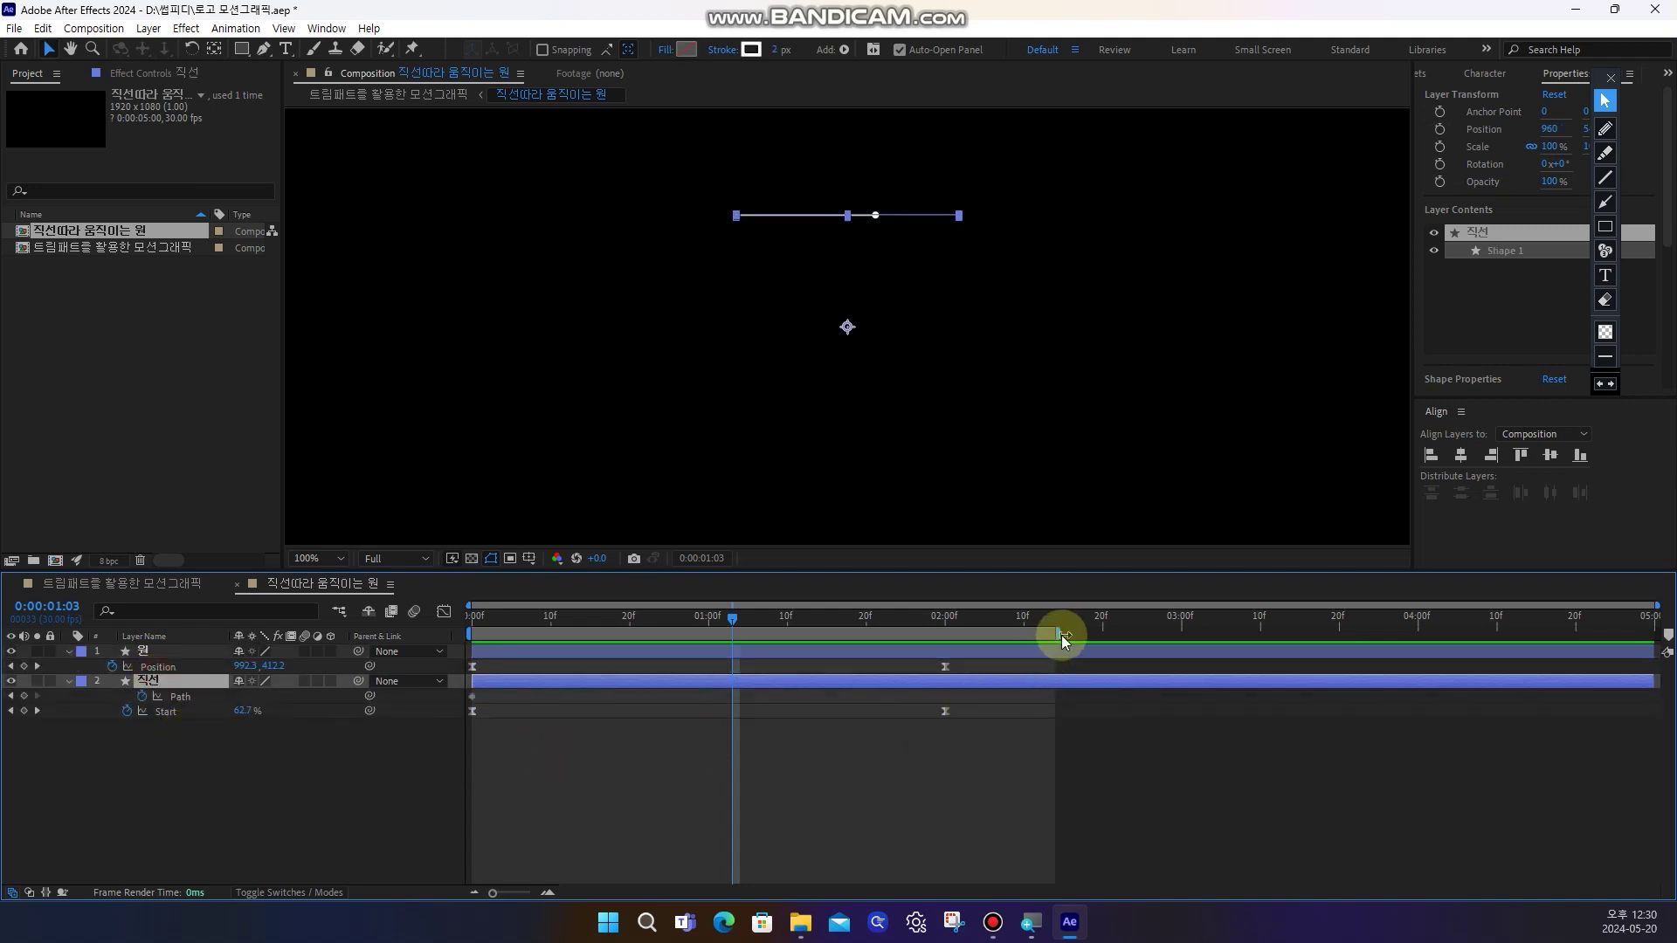
Extend the work area to about 3 seconds 18 frames and shift the 원 Position and 직선 Start keyframes to 1 and 3 seconds
drag(1051, 635, 1325, 638)
click(1022, 786)
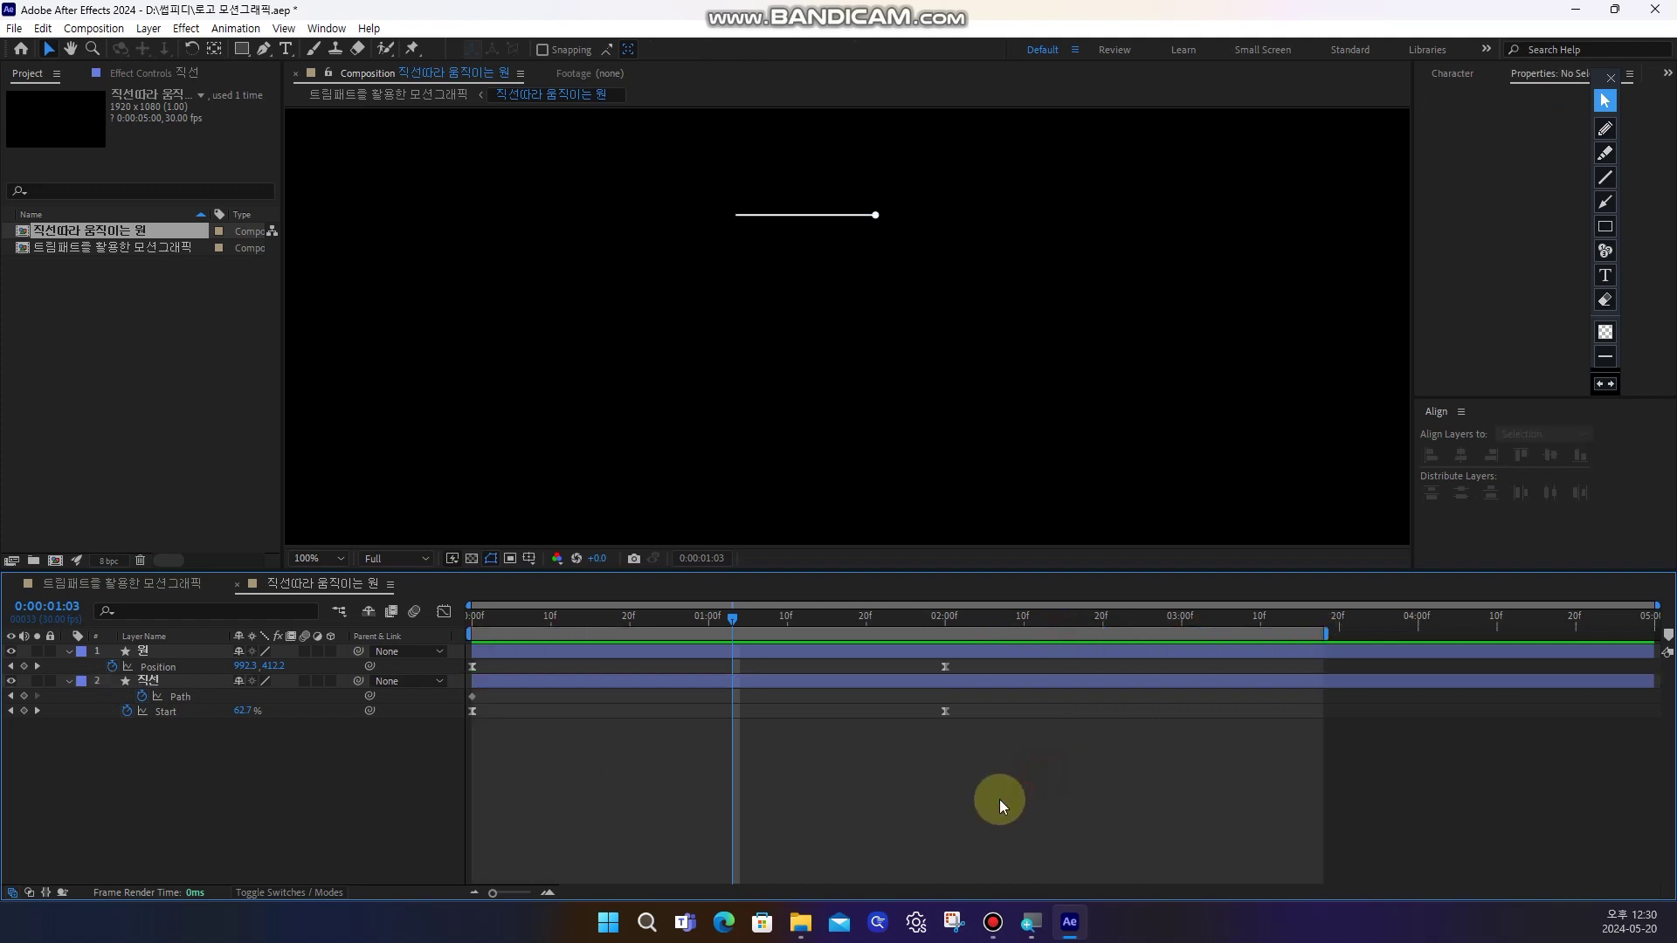
drag(1009, 800, 568, 694)
drag(967, 667, 738, 677)
drag(471, 674, 463, 672)
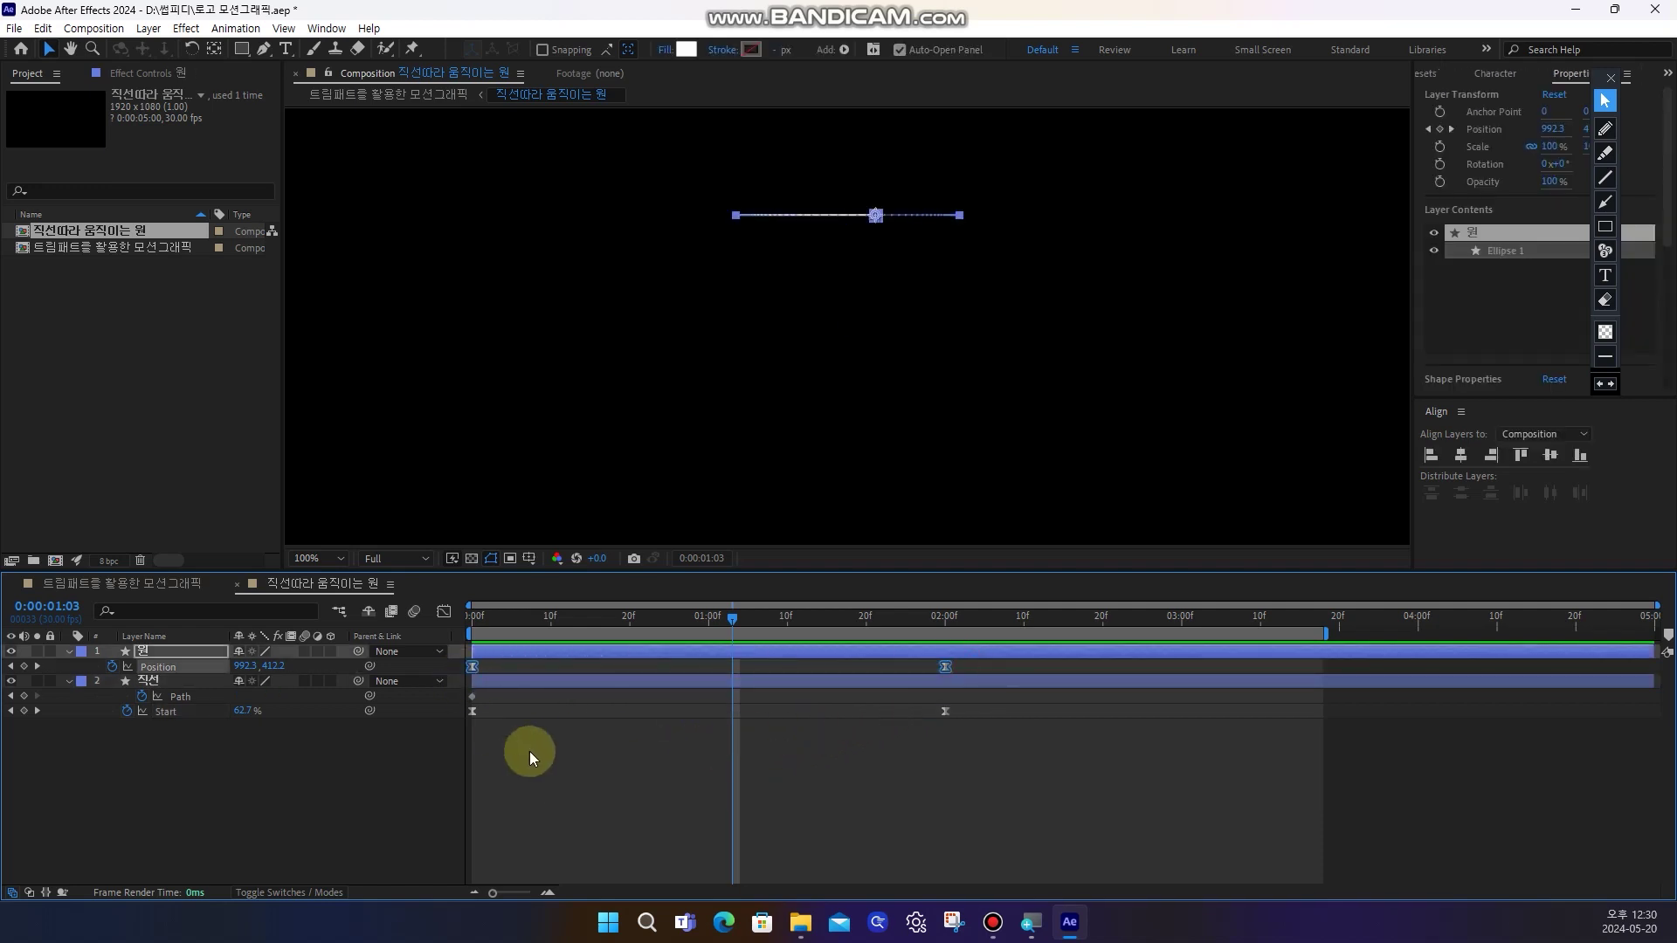
drag(850, 739, 589, 624)
click(709, 615)
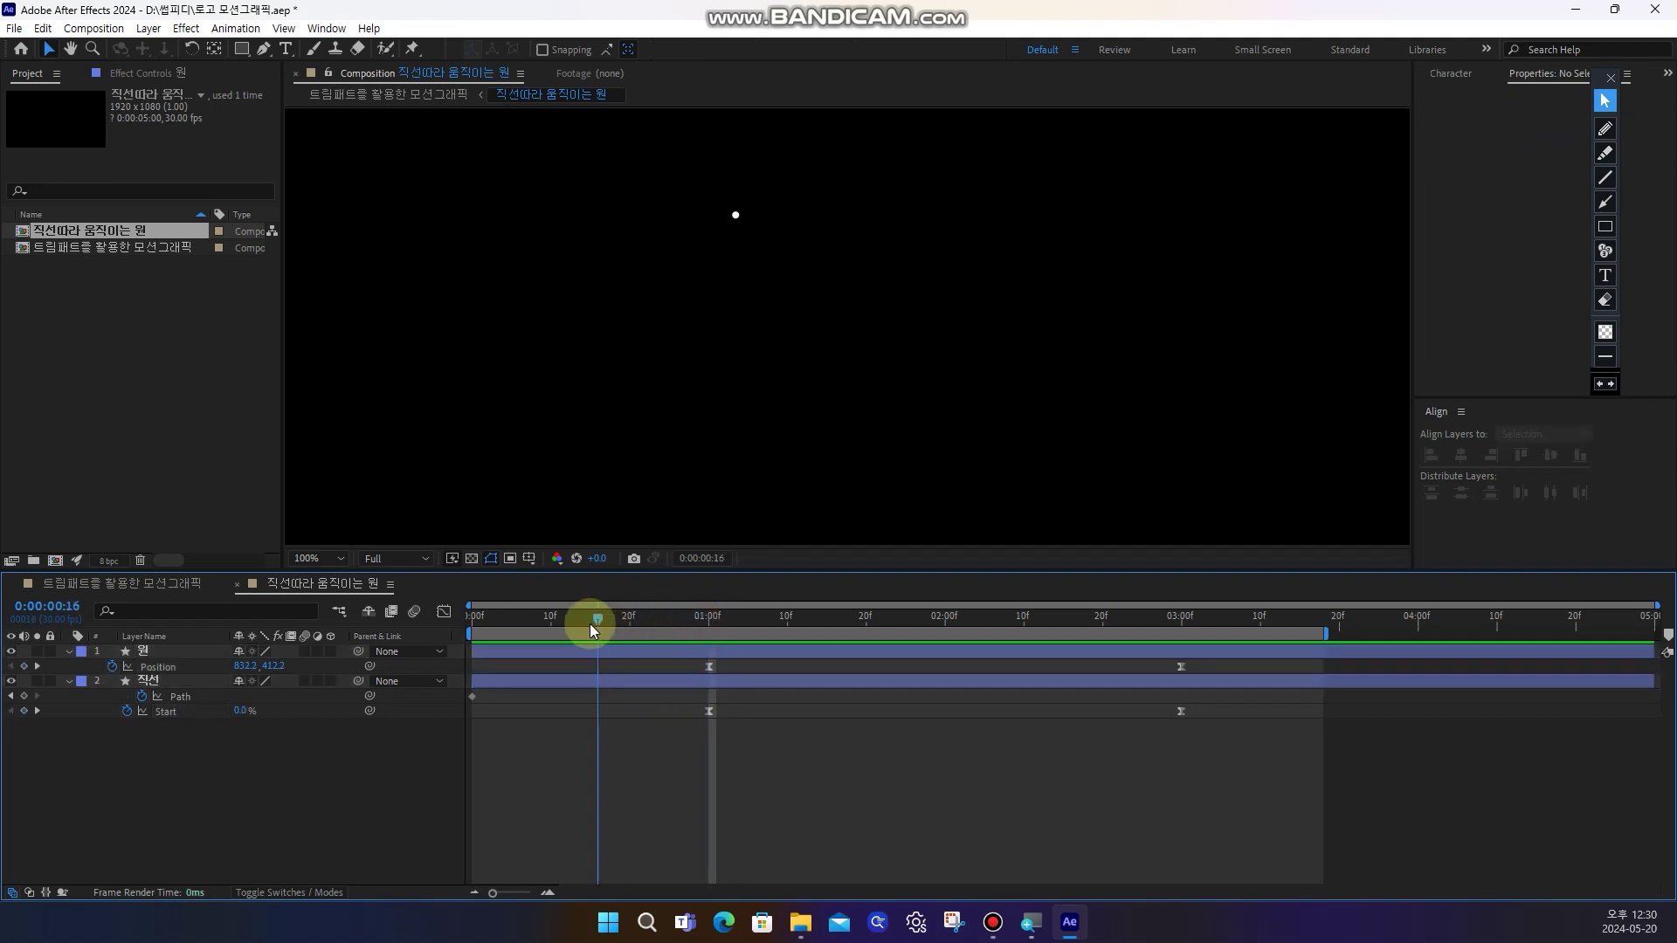
Show the 원 layer's Opacity and add a 0% keyframe for it at 15 frames
click(157, 655)
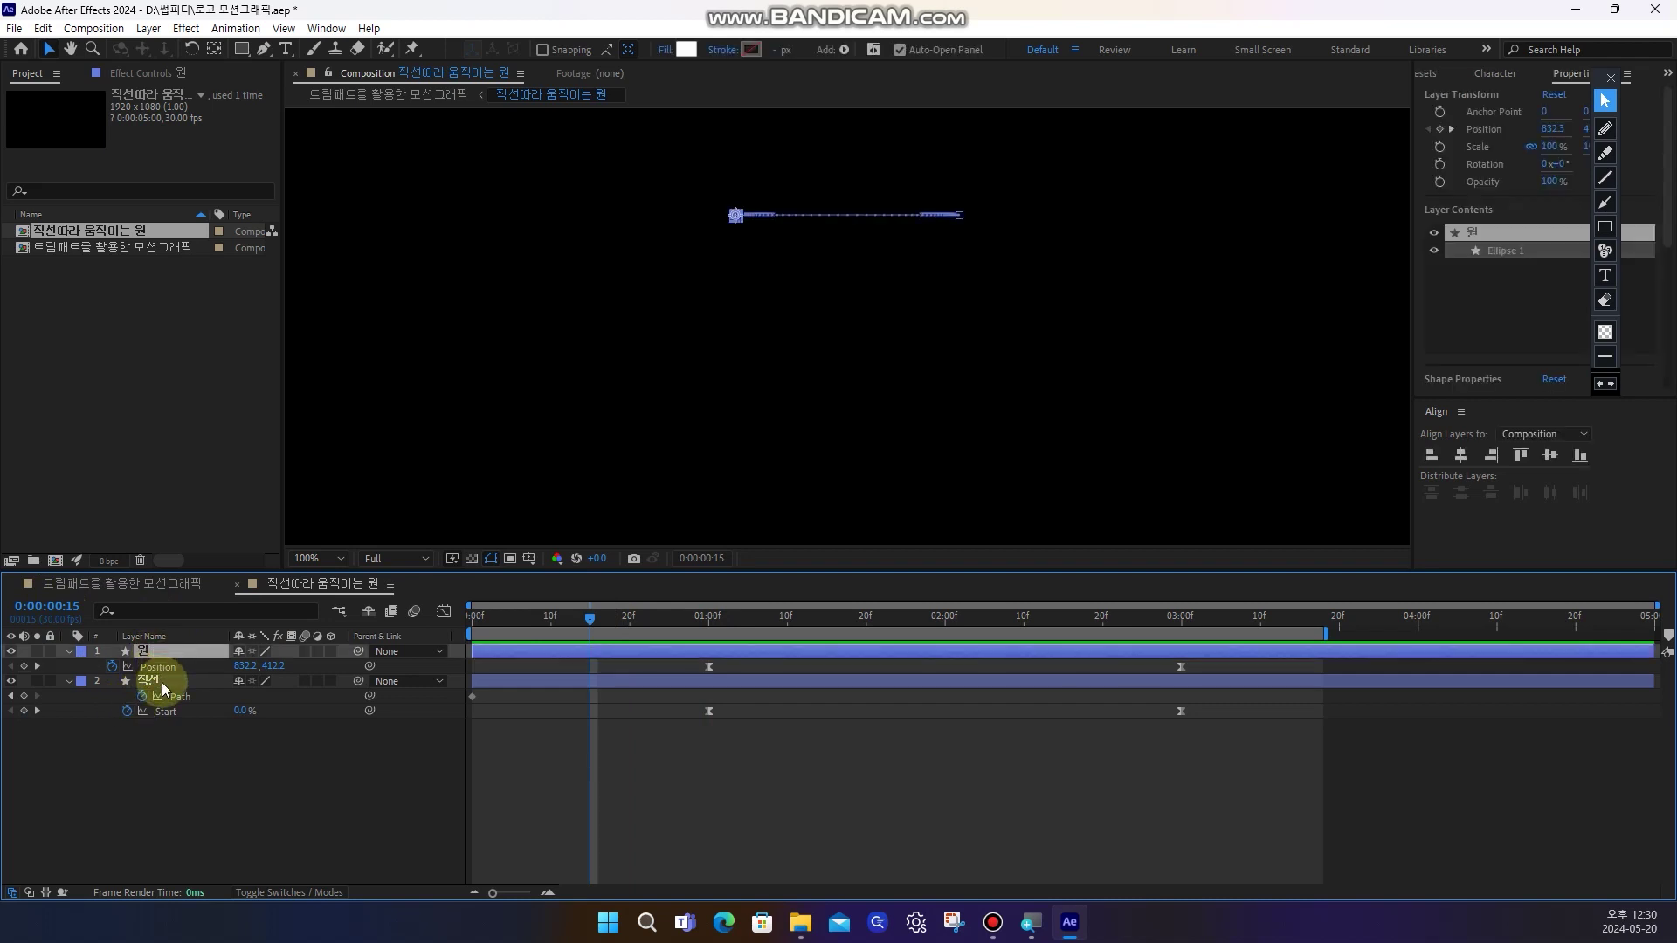
key(t)
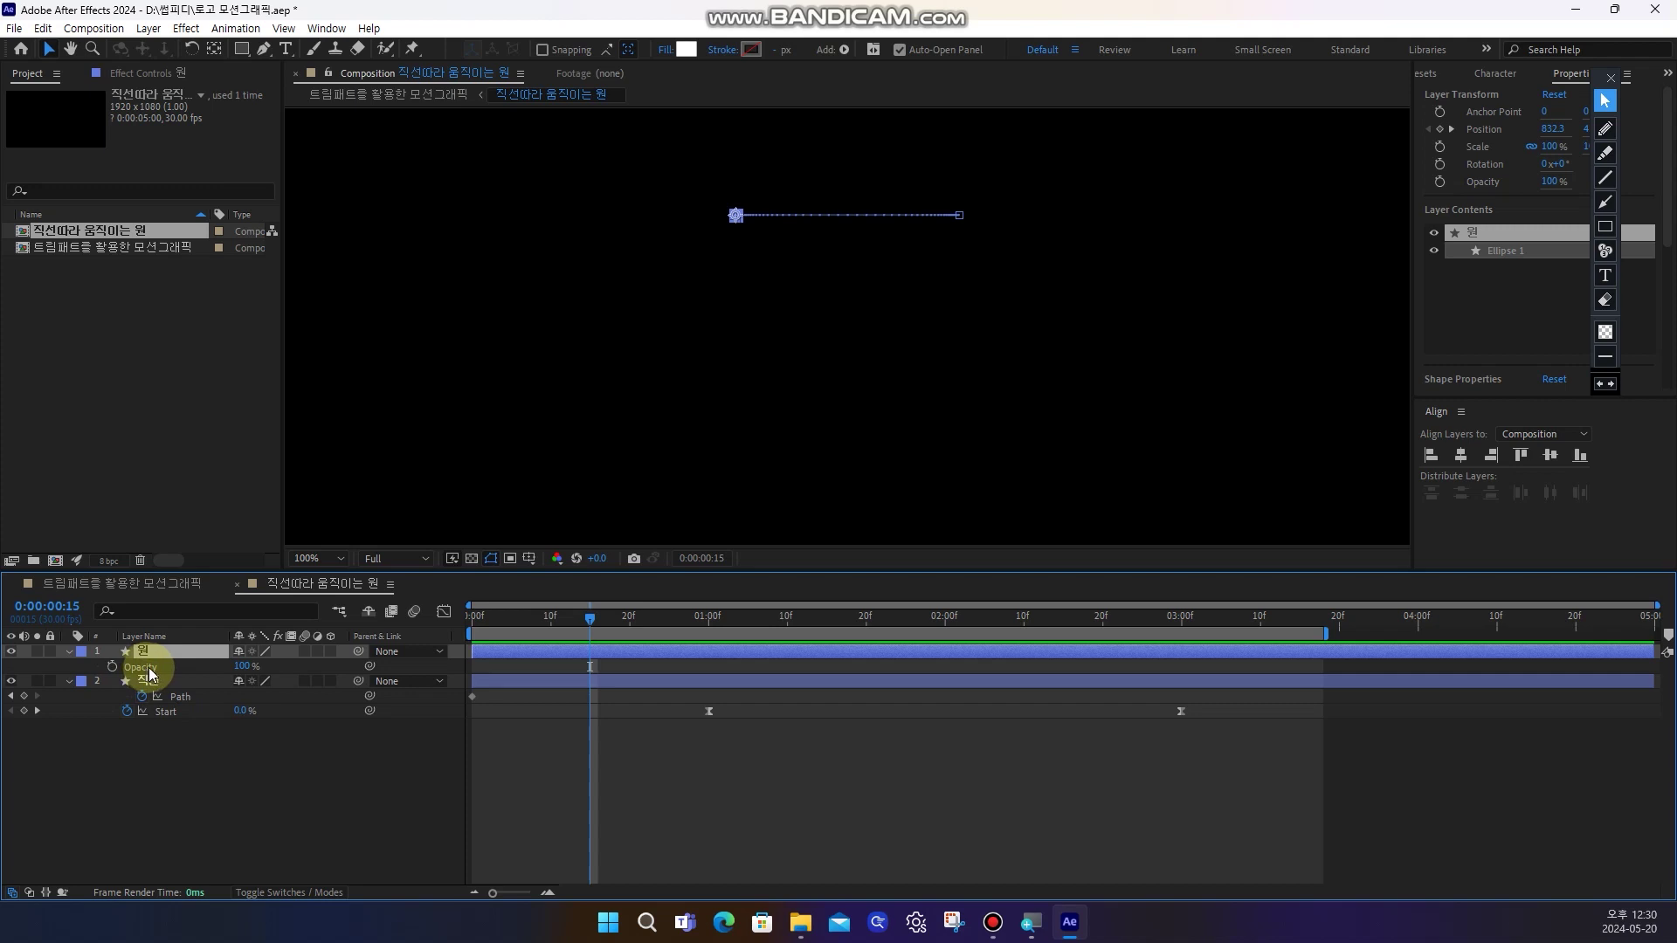
click(201, 763)
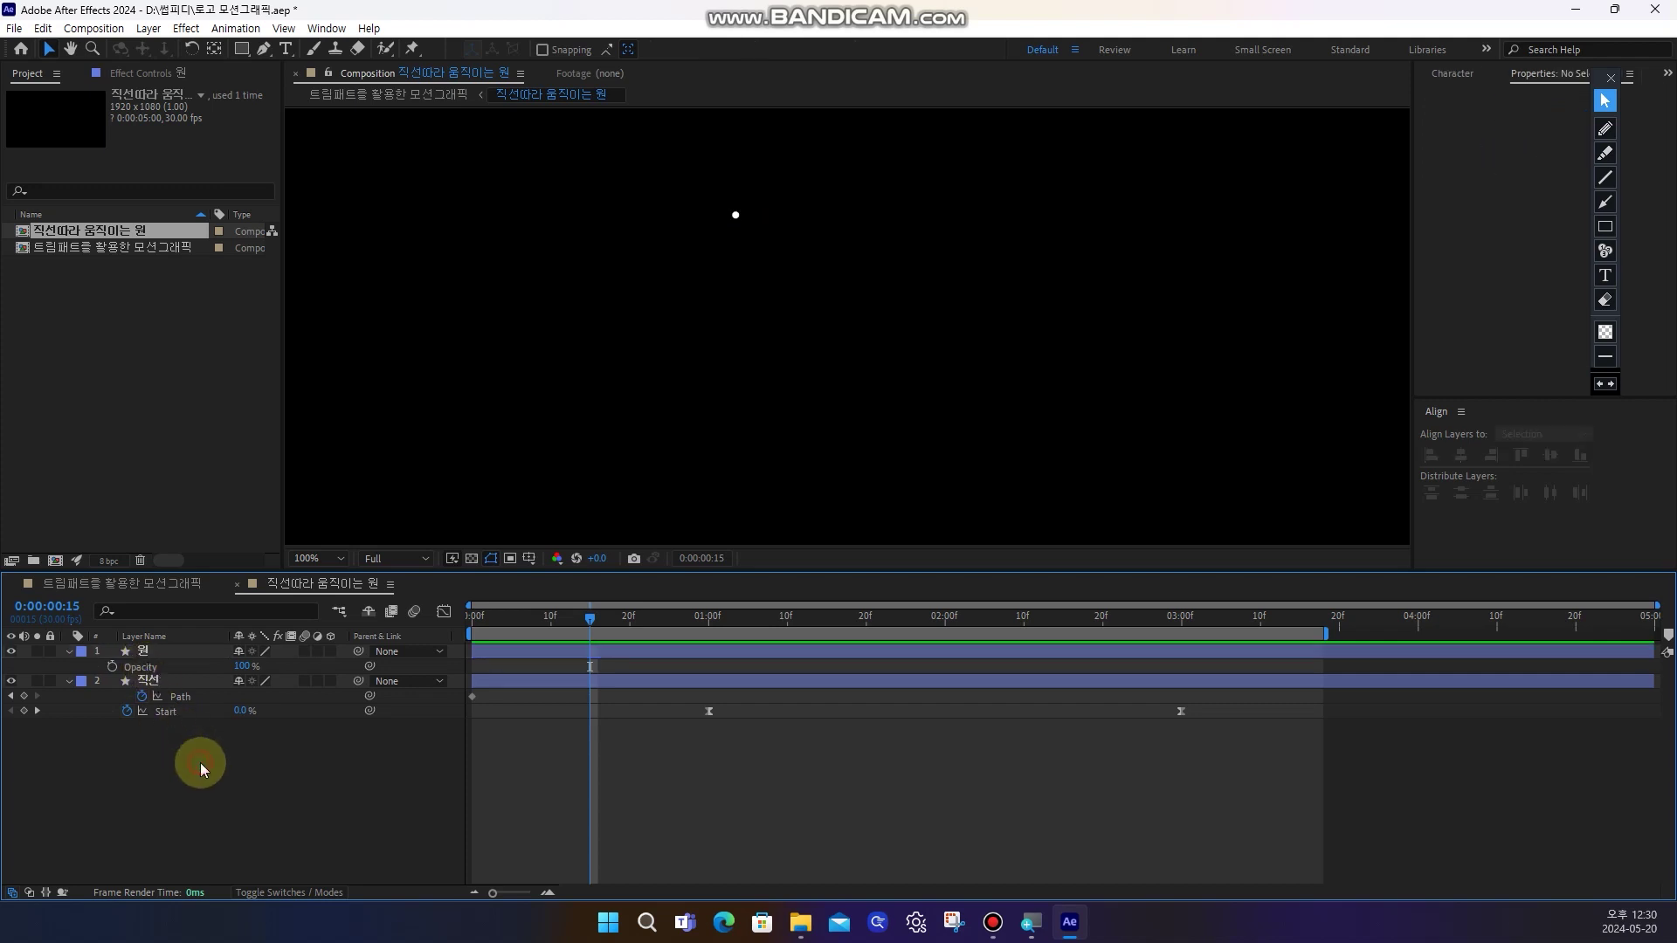
click(155, 652)
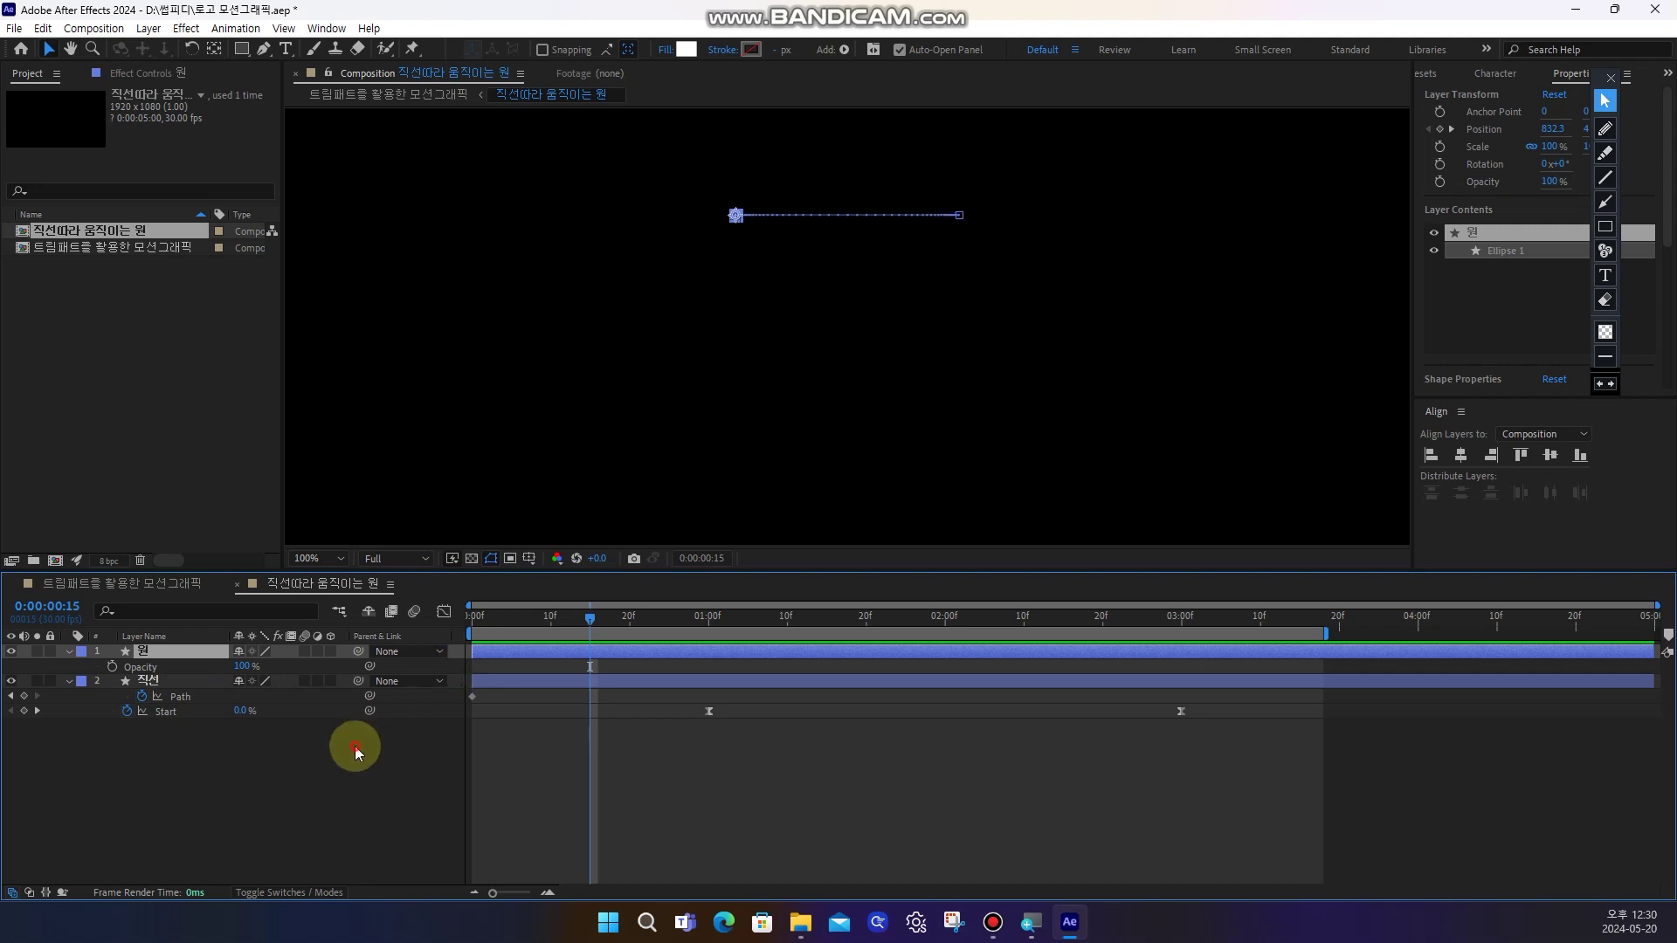
click(232, 667)
text(0)
key(Return)
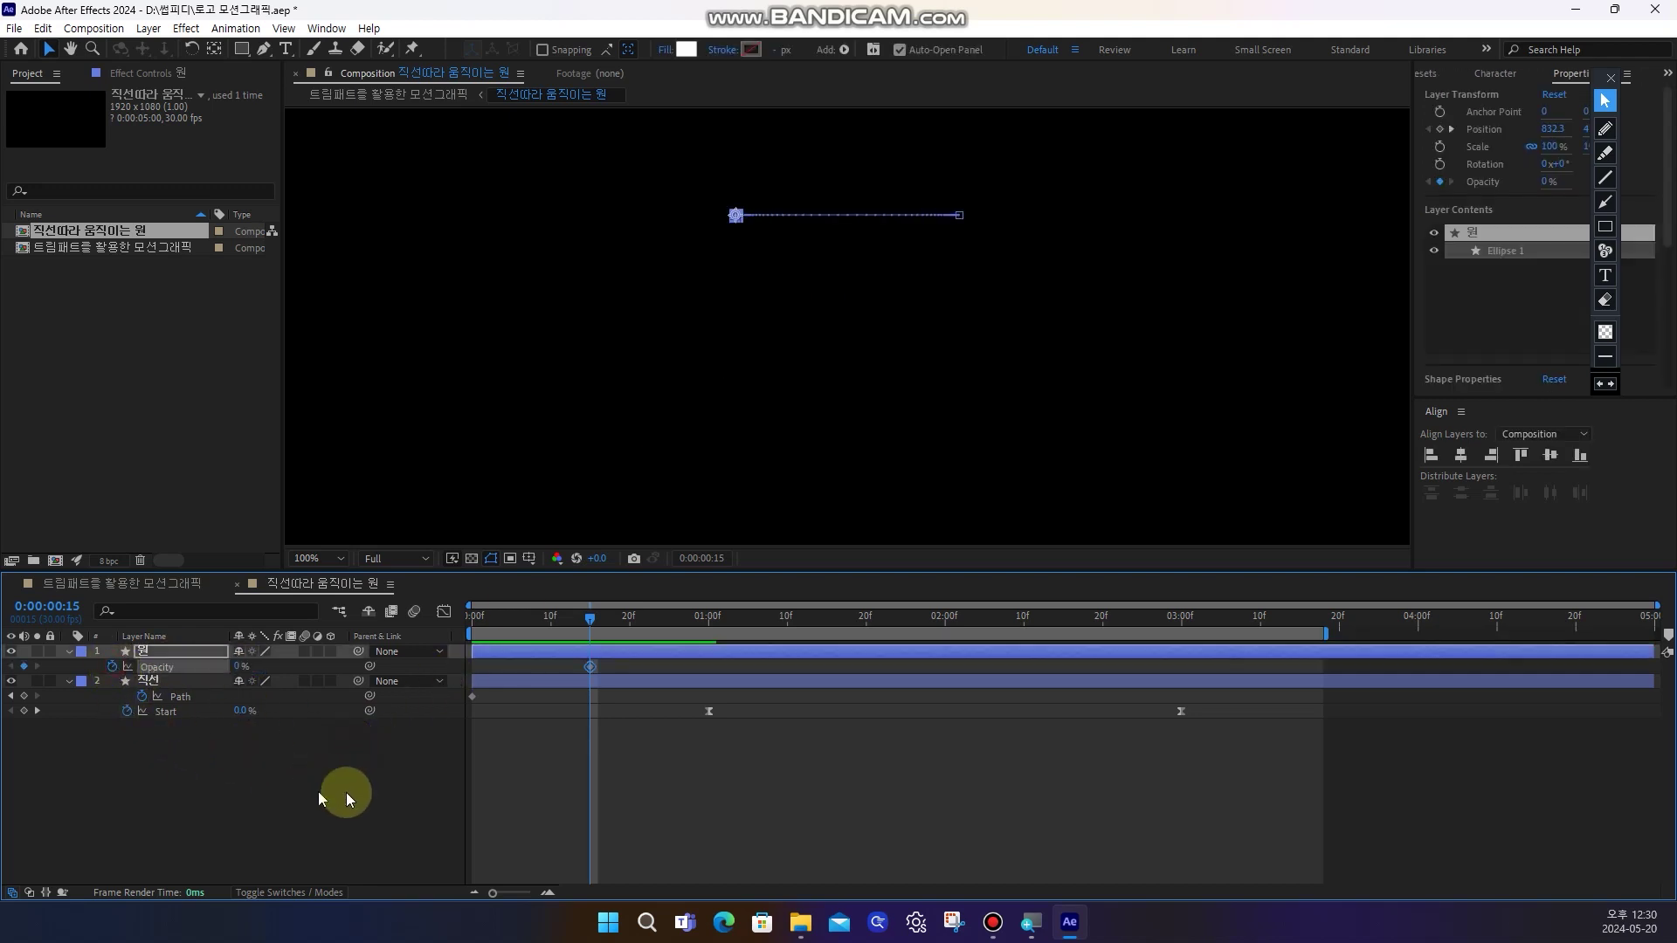
click(420, 792)
Add a 100% Opacity keyframe to the 원 layer at 1 second
drag(651, 620, 708, 621)
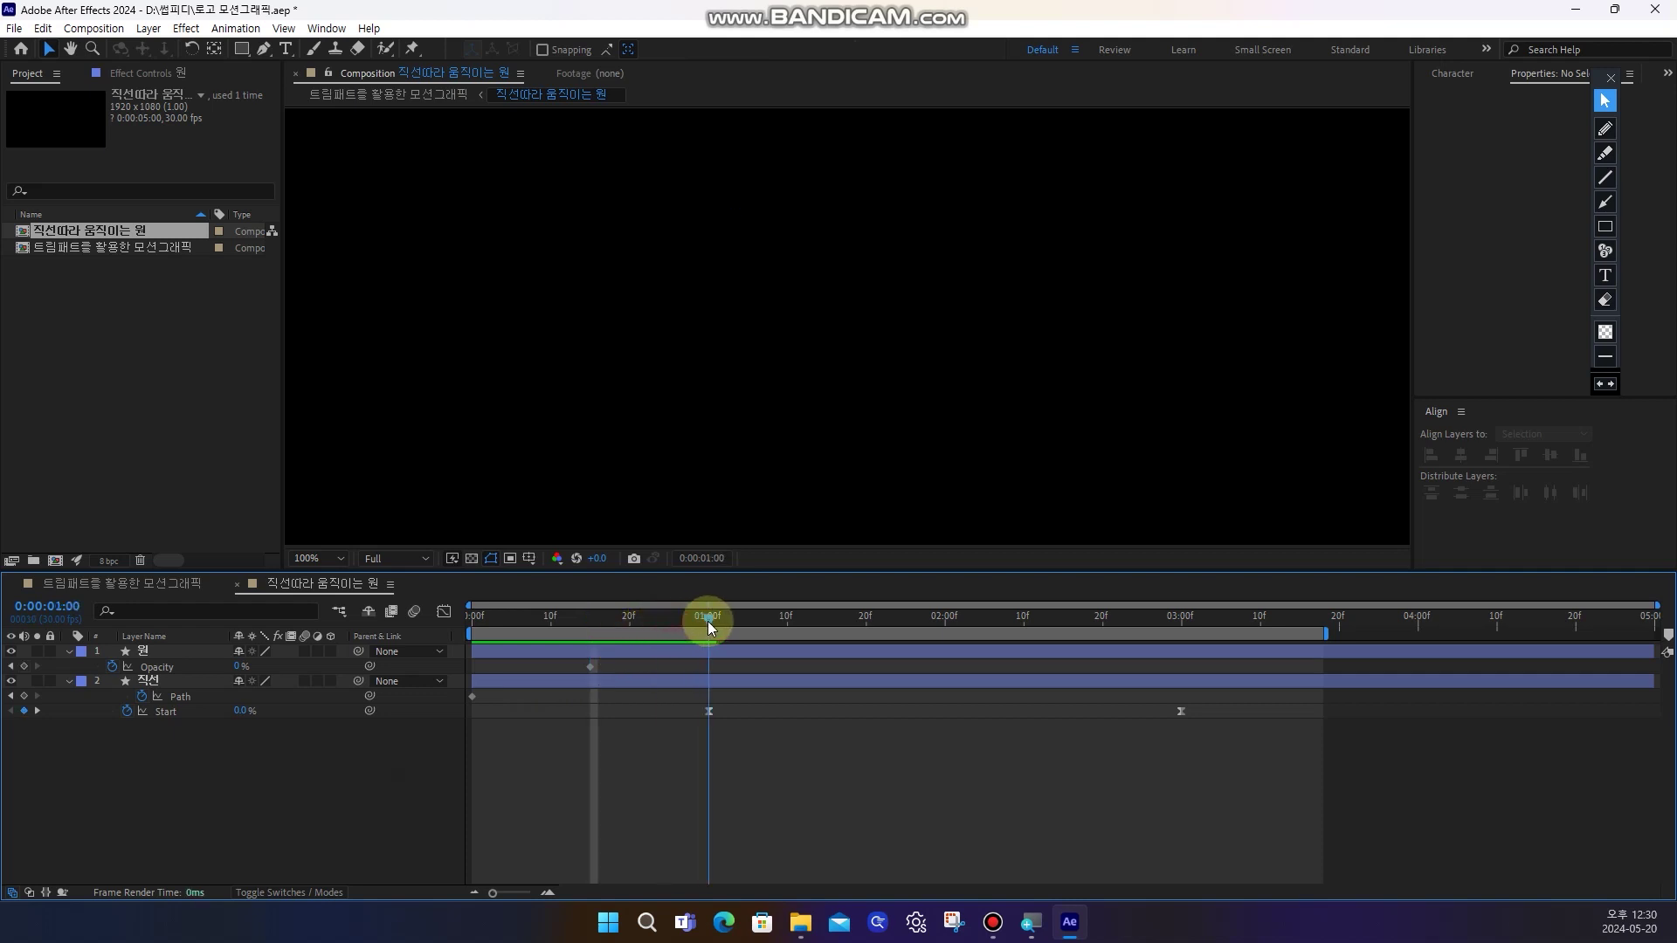
click(240, 666)
text(1)
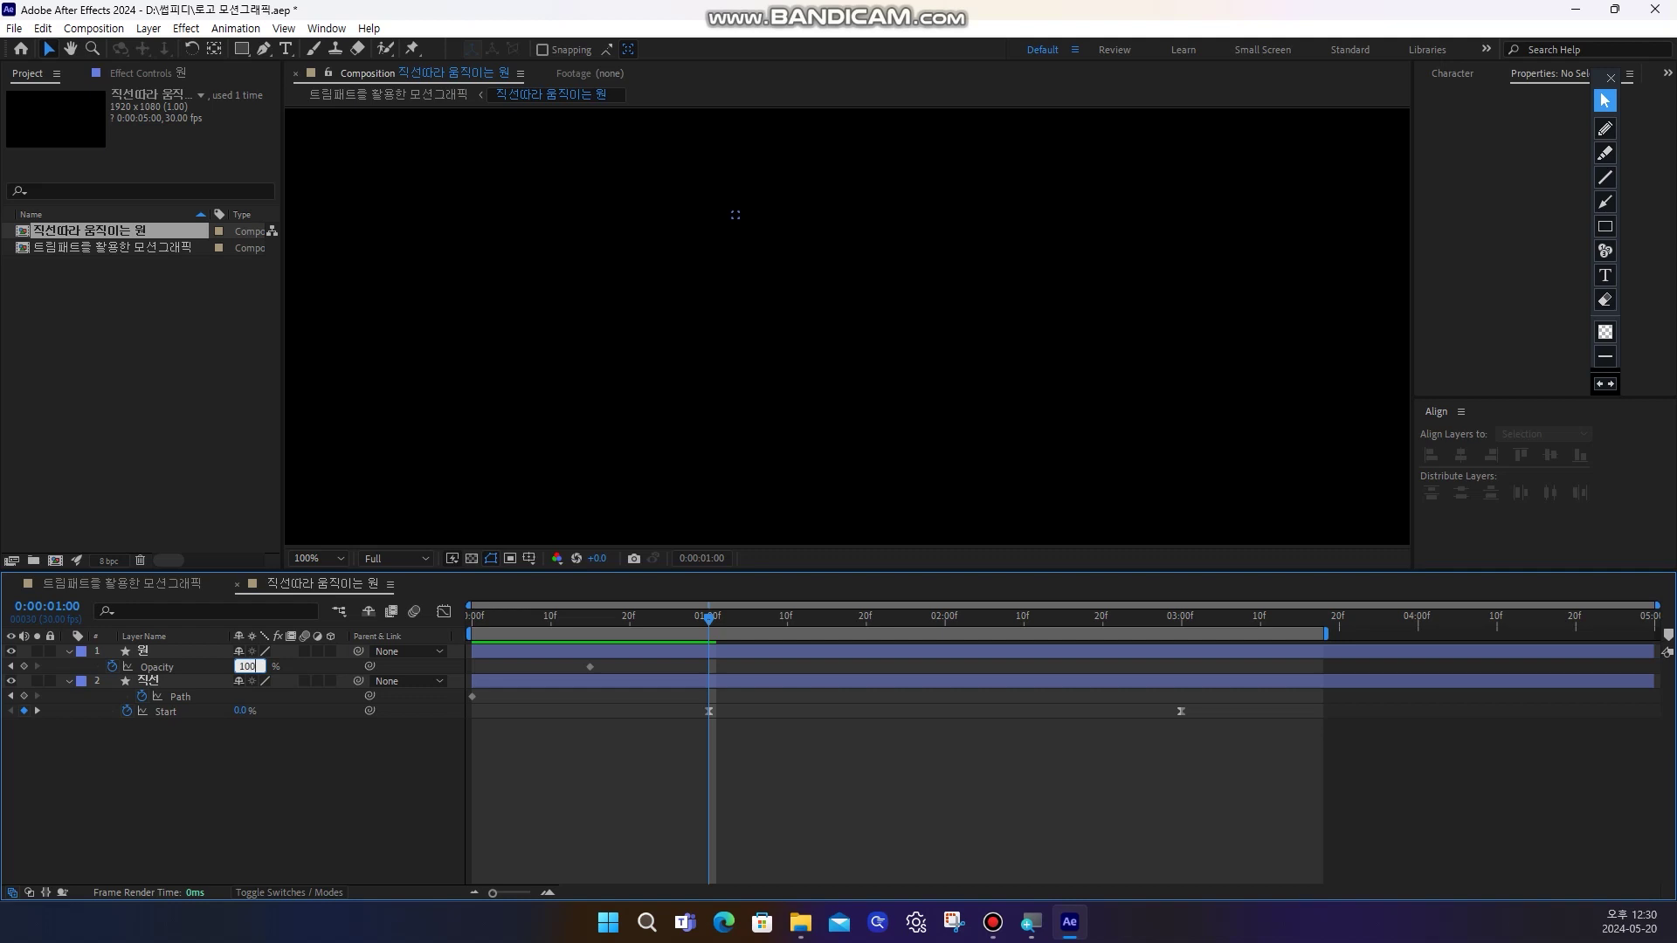
text(00)
key(Return)
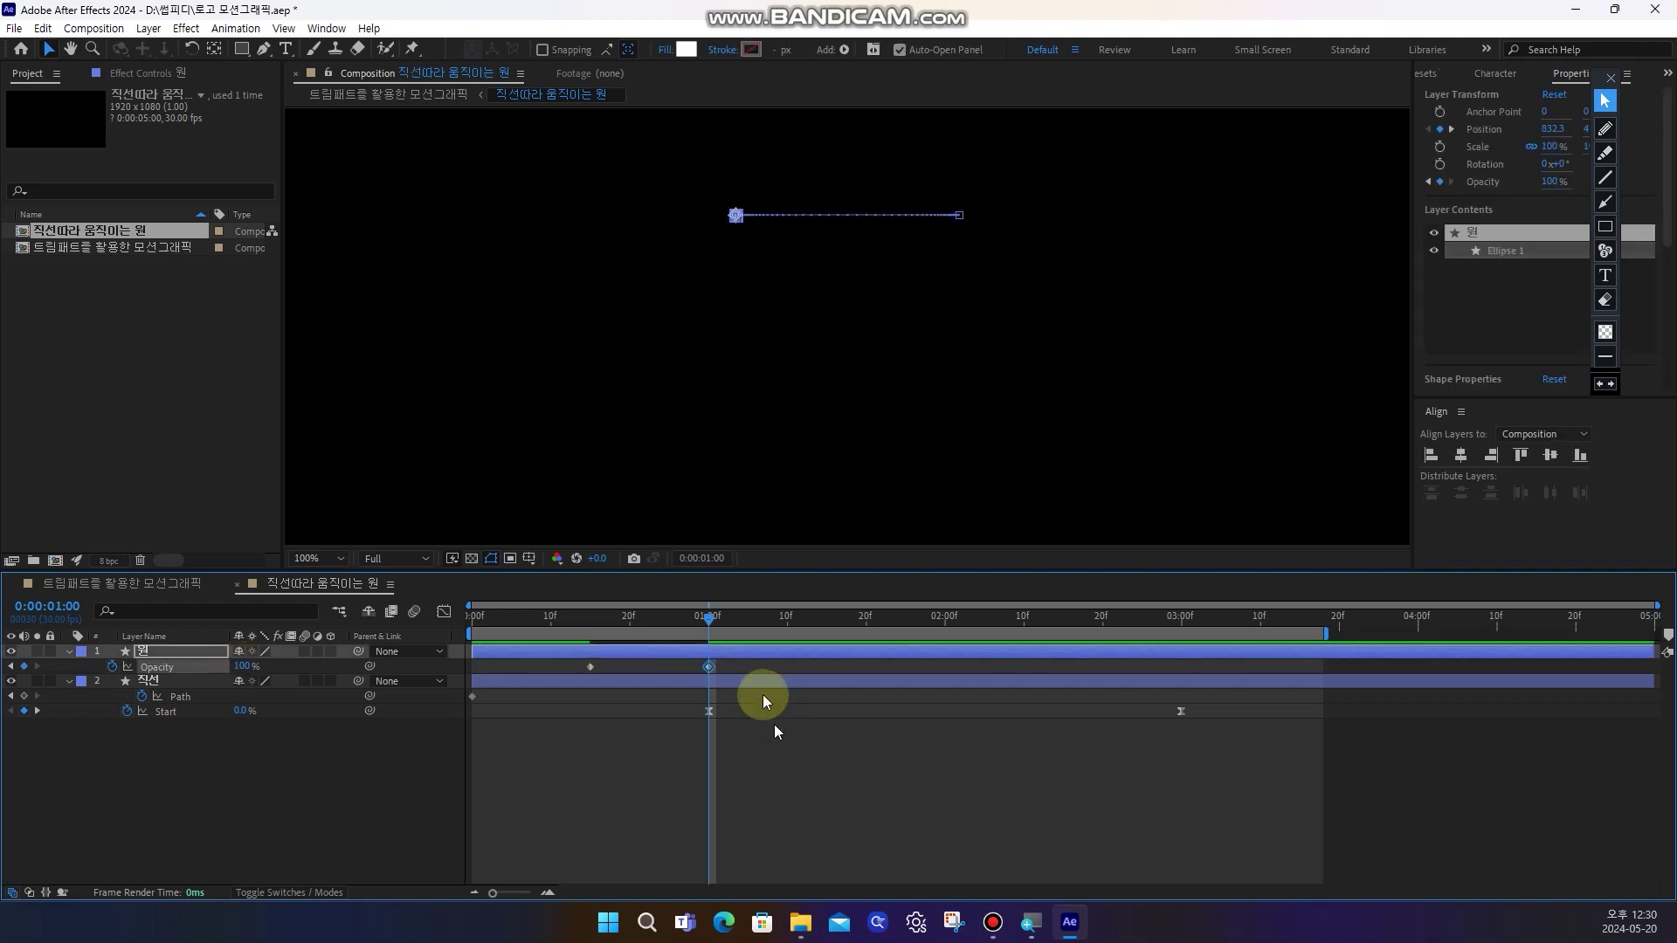
Add an Opacity keyframe to the 원 layer at 3 seconds that keeps it at 100%
drag(747, 620, 1181, 630)
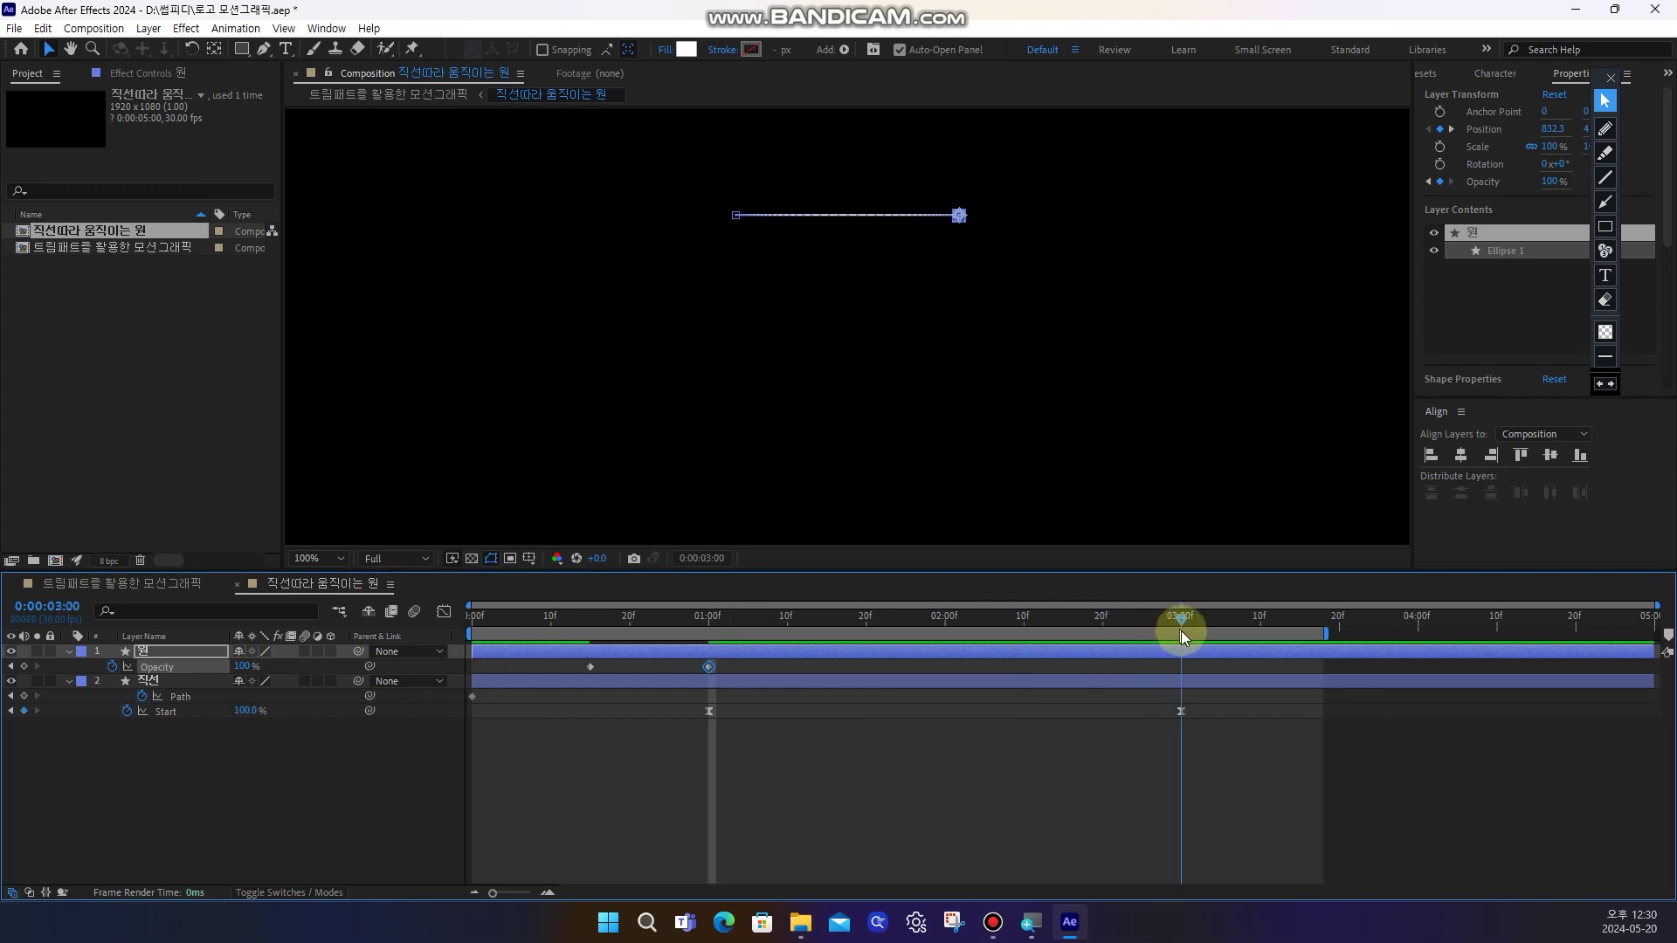
click(696, 761)
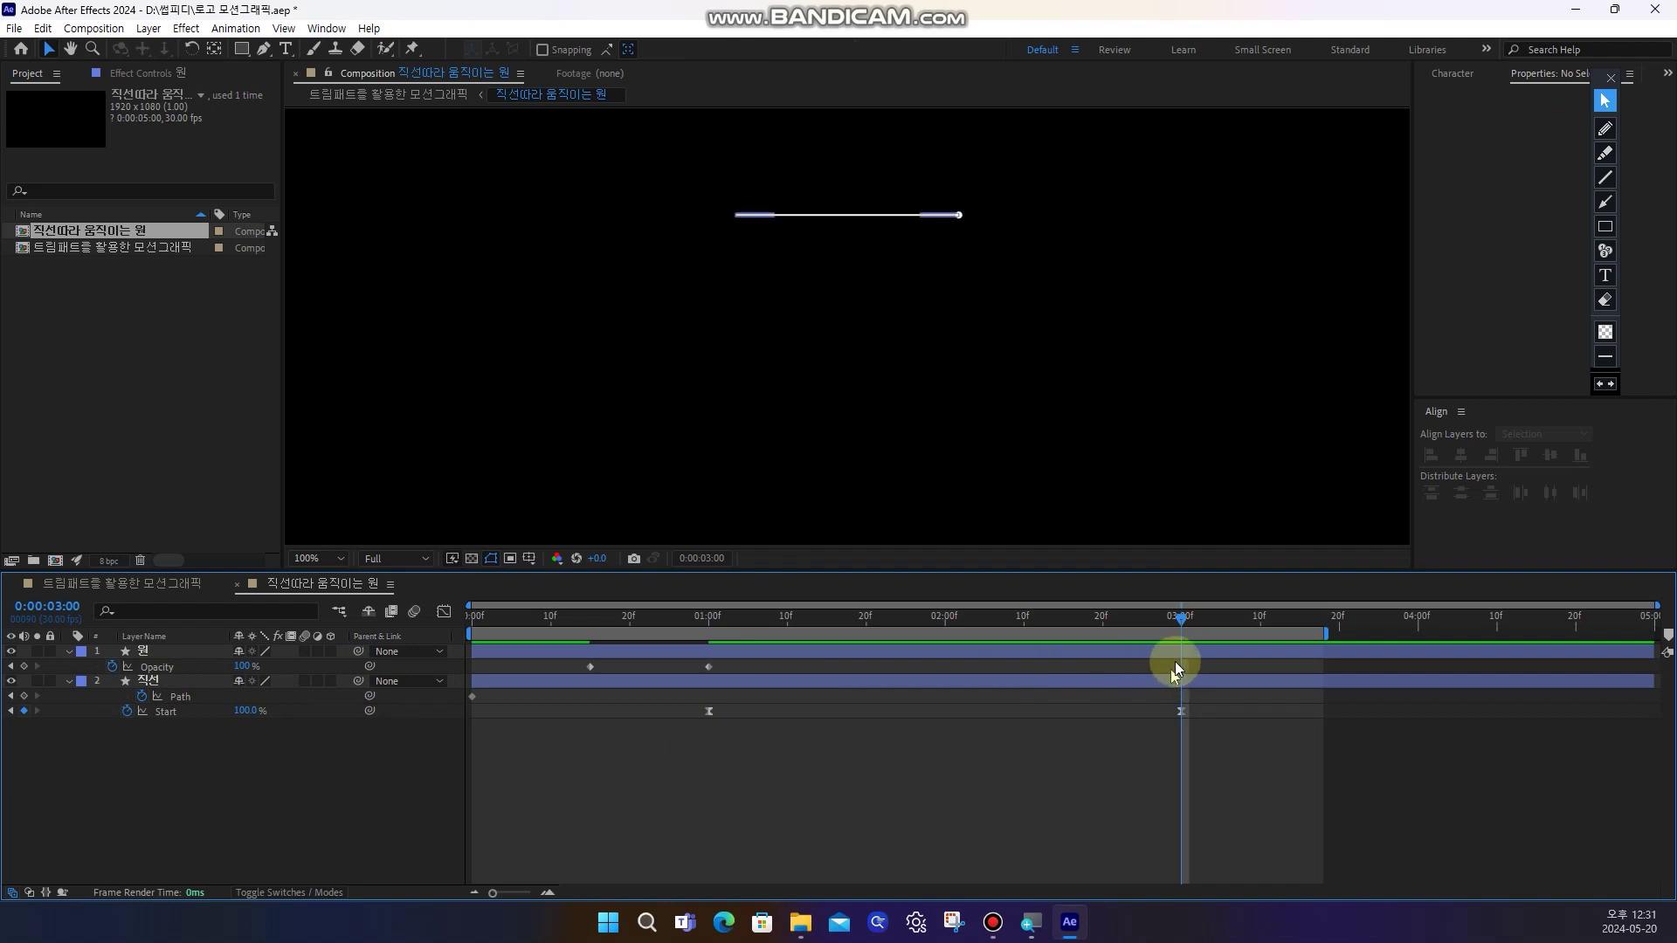
click(25, 668)
drag(727, 666, 694, 669)
drag(1198, 667, 1166, 661)
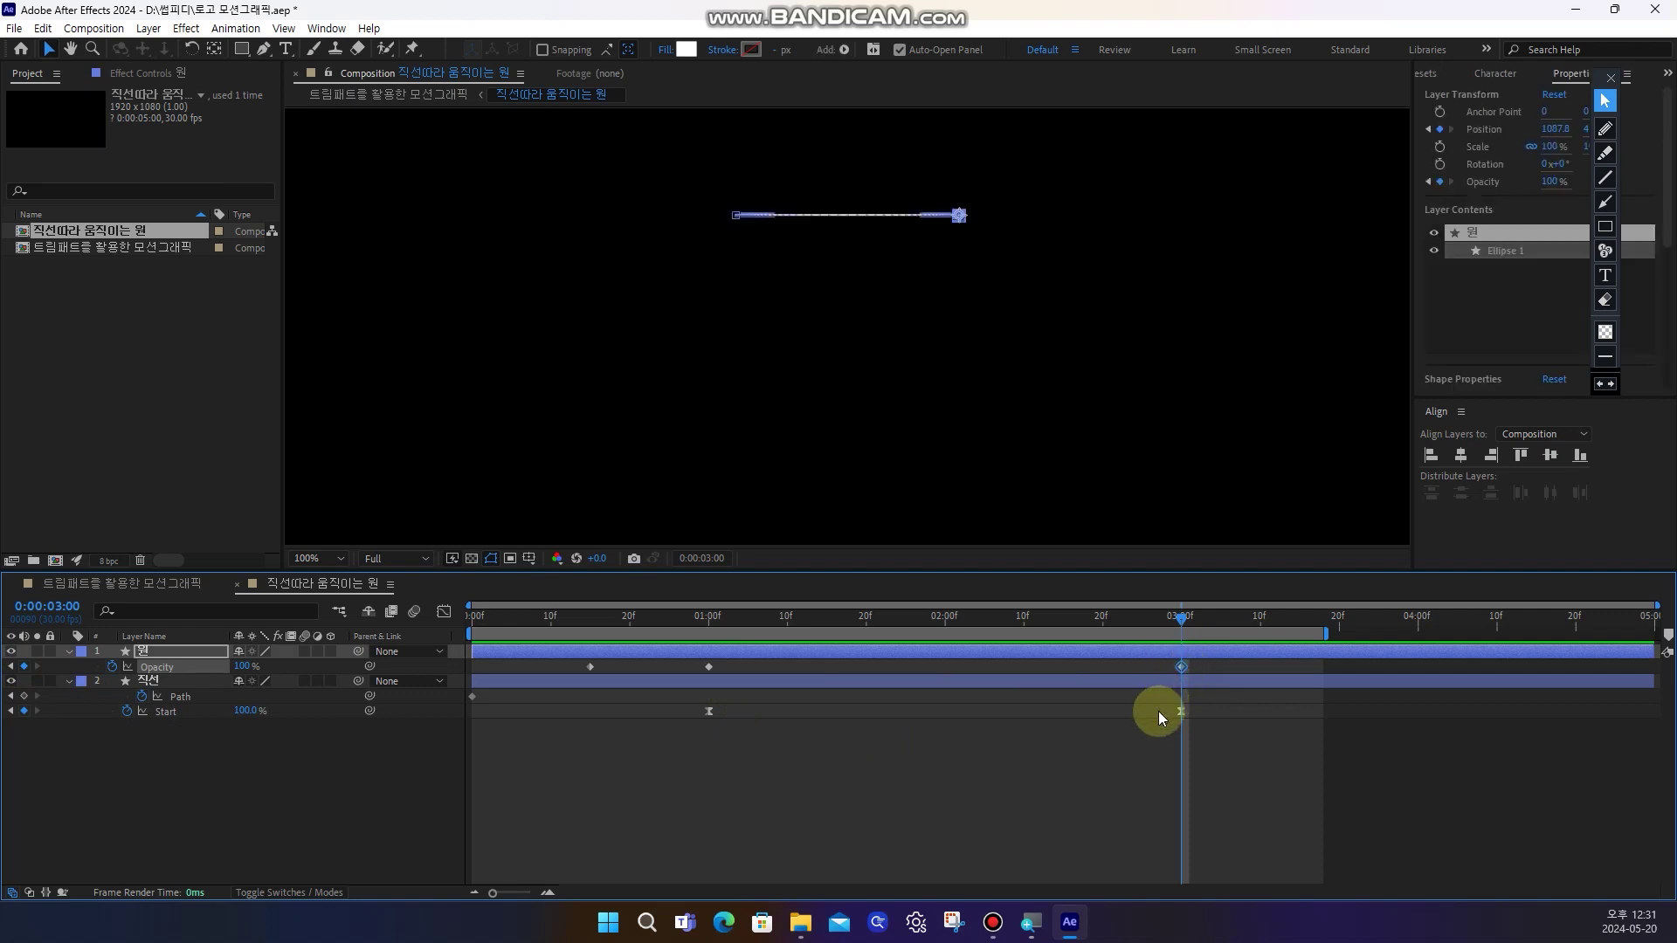
drag(881, 755, 696, 669)
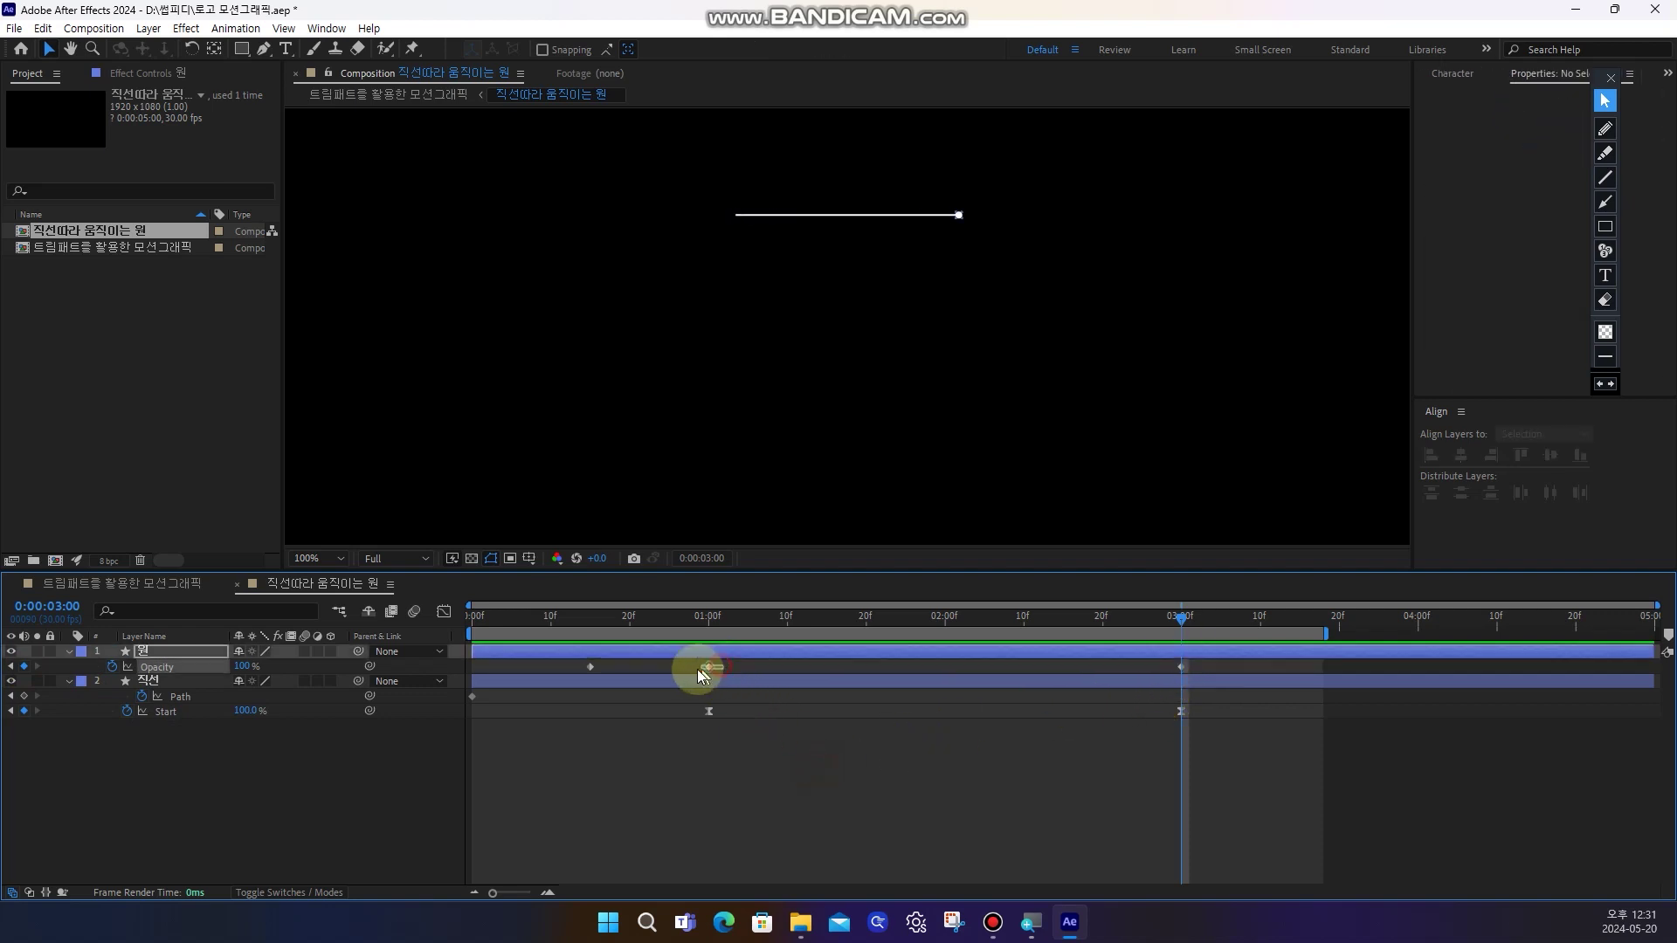
drag(1192, 667, 1167, 668)
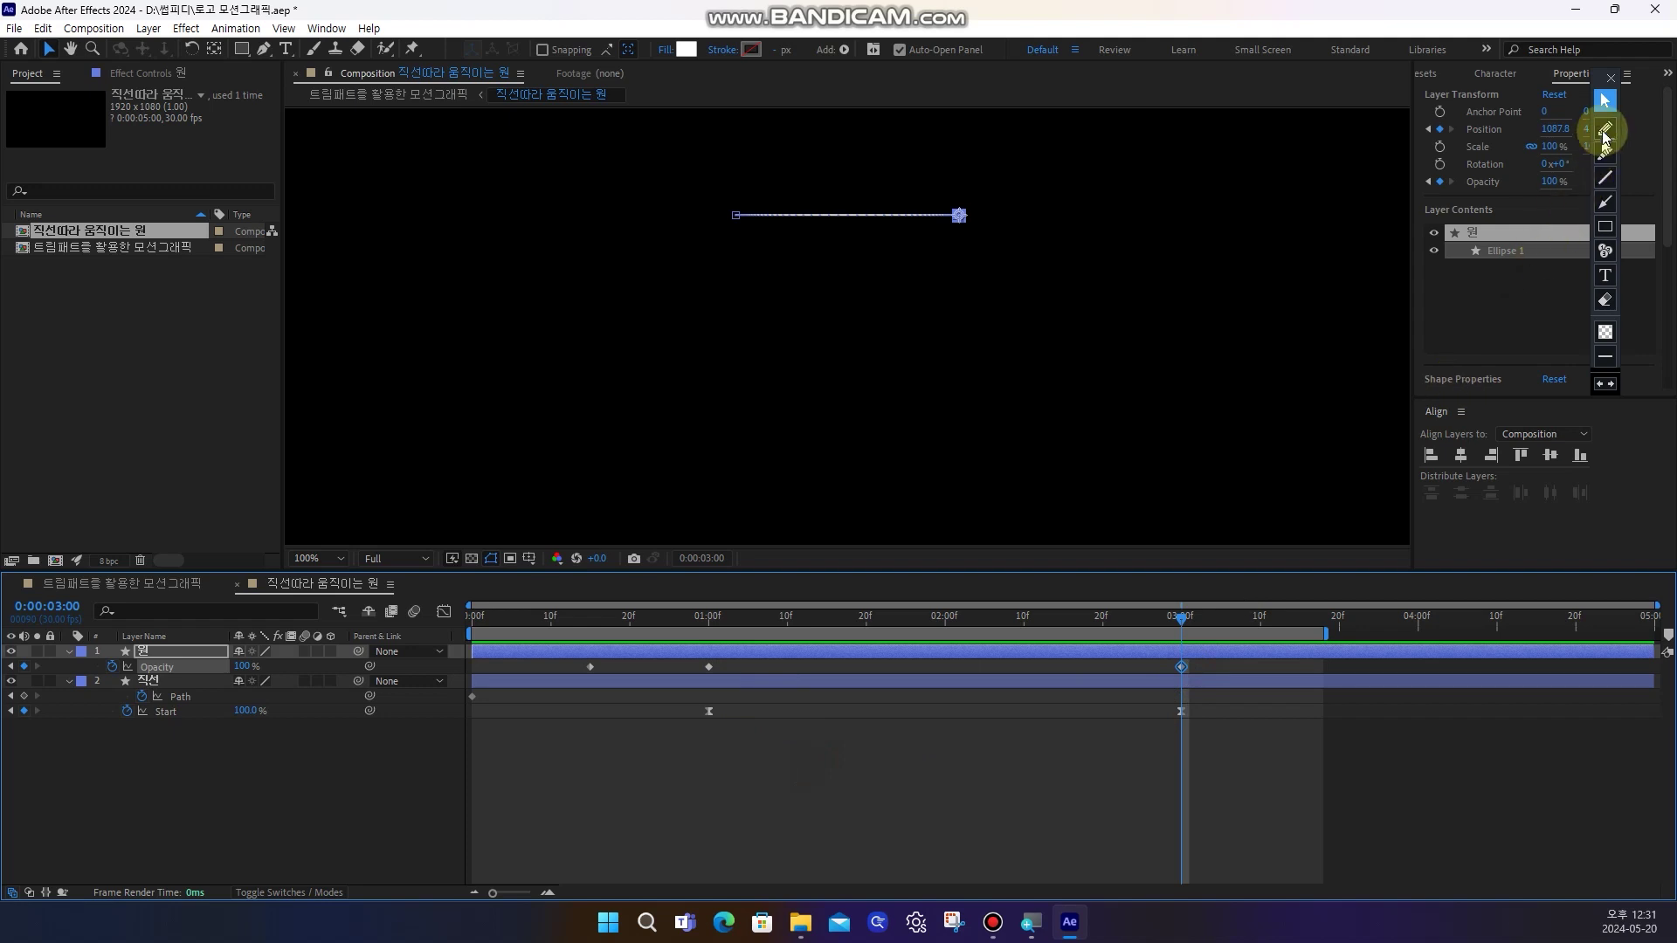
Set the 원 layer's Opacity to 0% at 3 seconds 15 frames
click(1605, 130)
drag(688, 664, 1299, 627)
click(1243, 783)
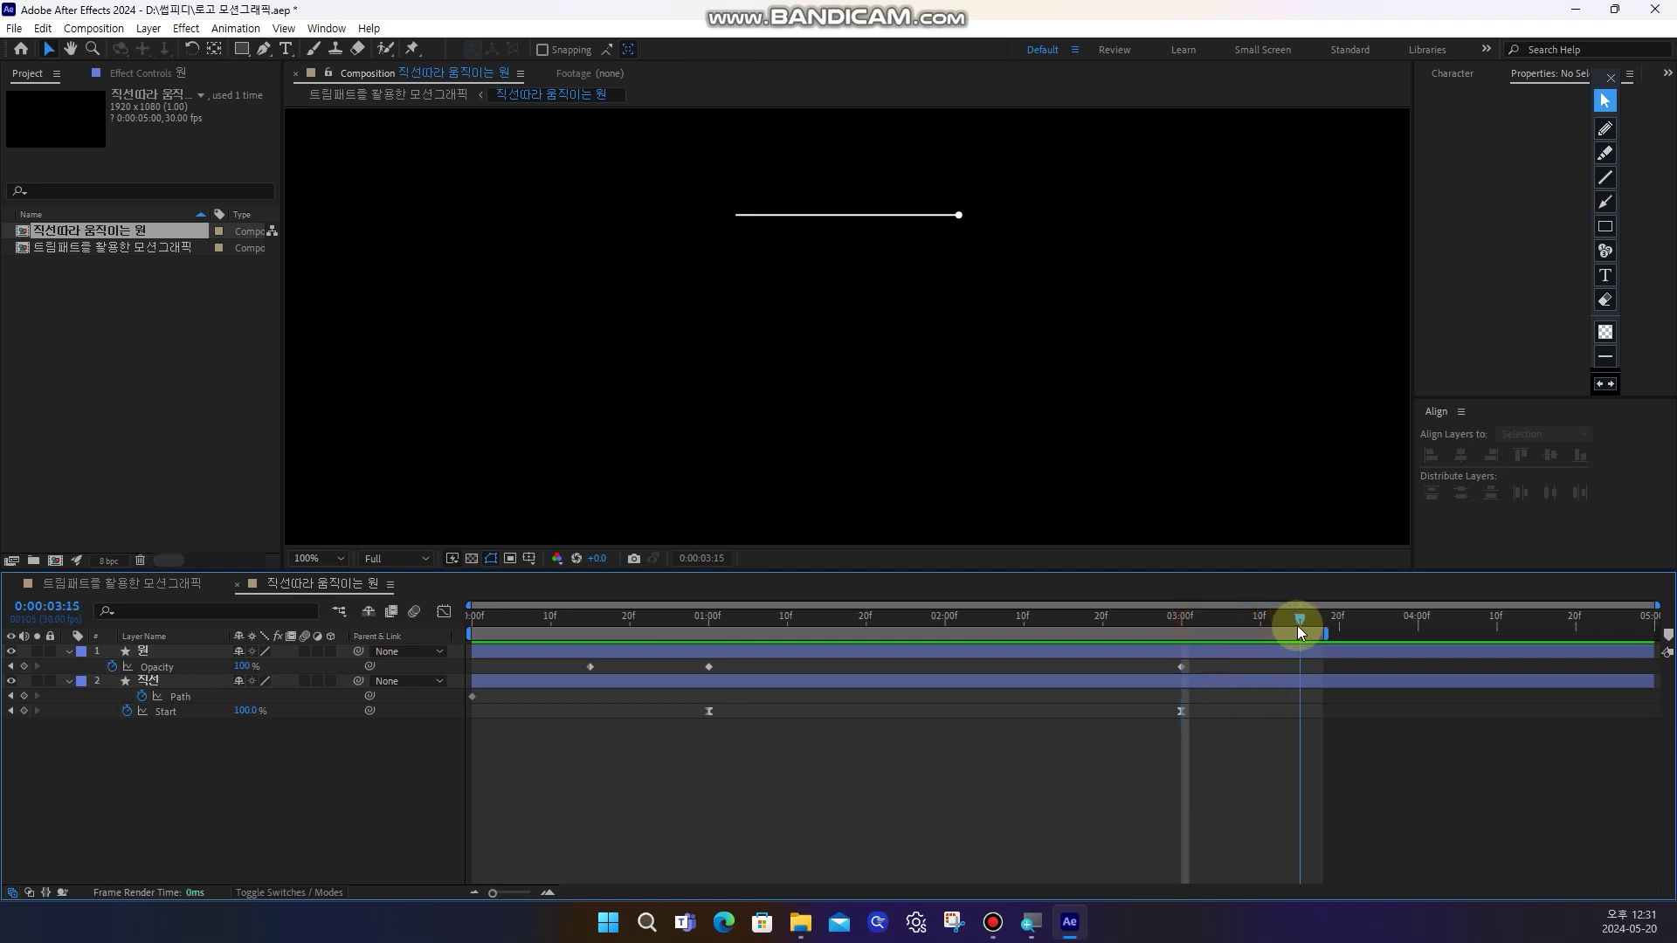
click(91, 788)
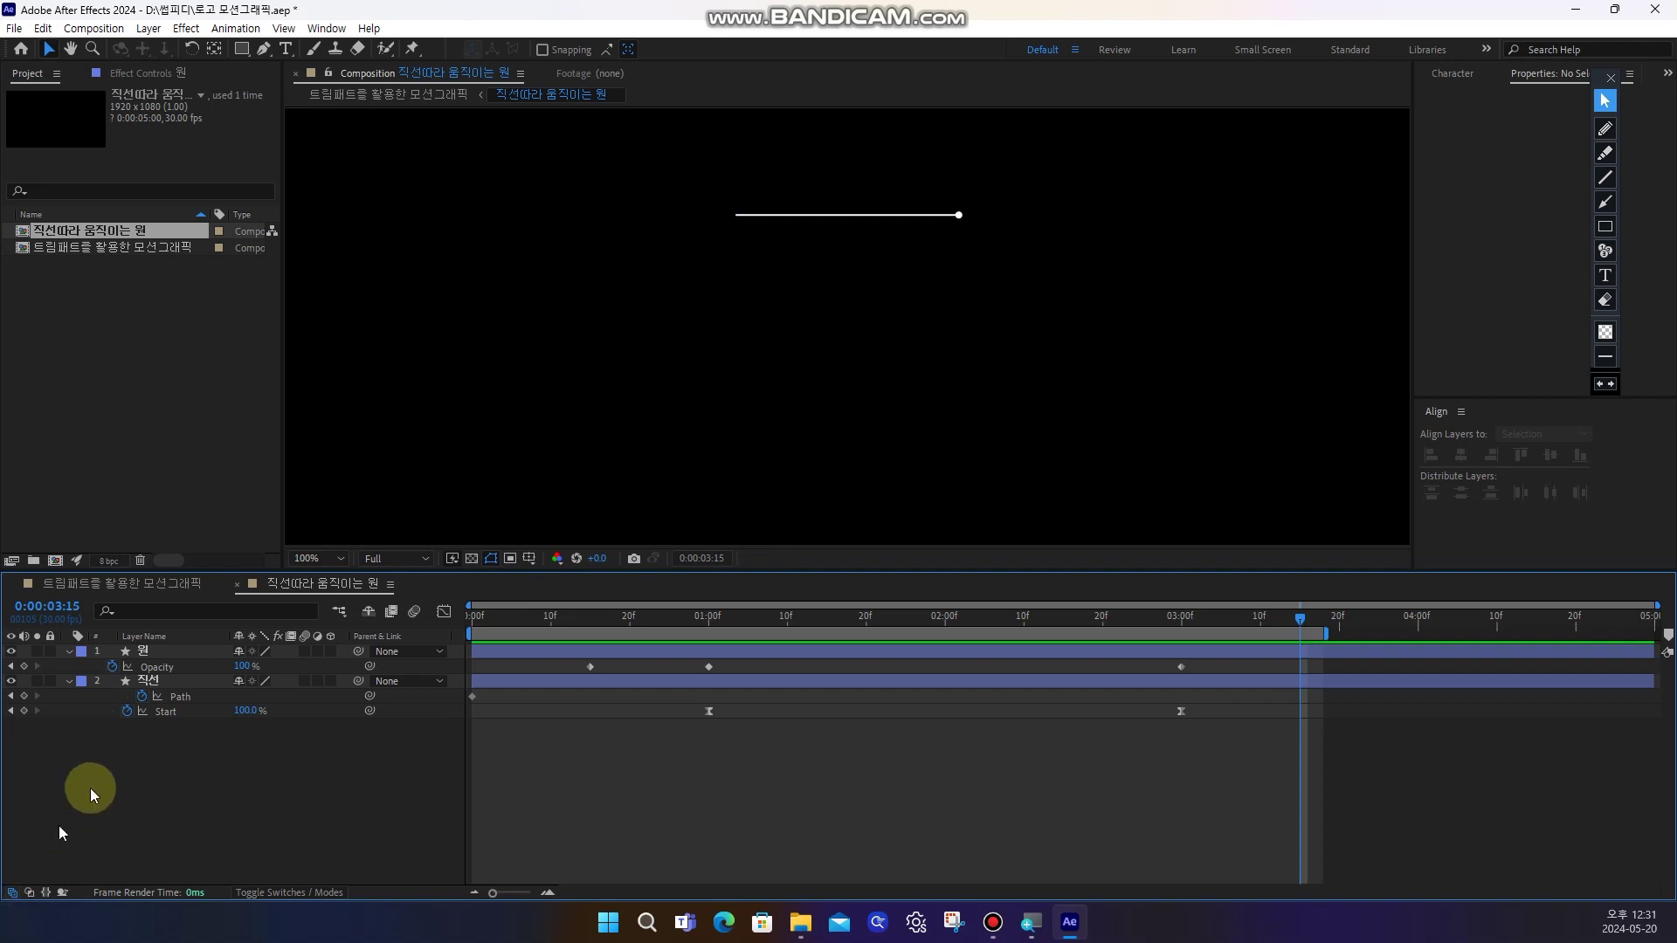
text(0)
key(Return)
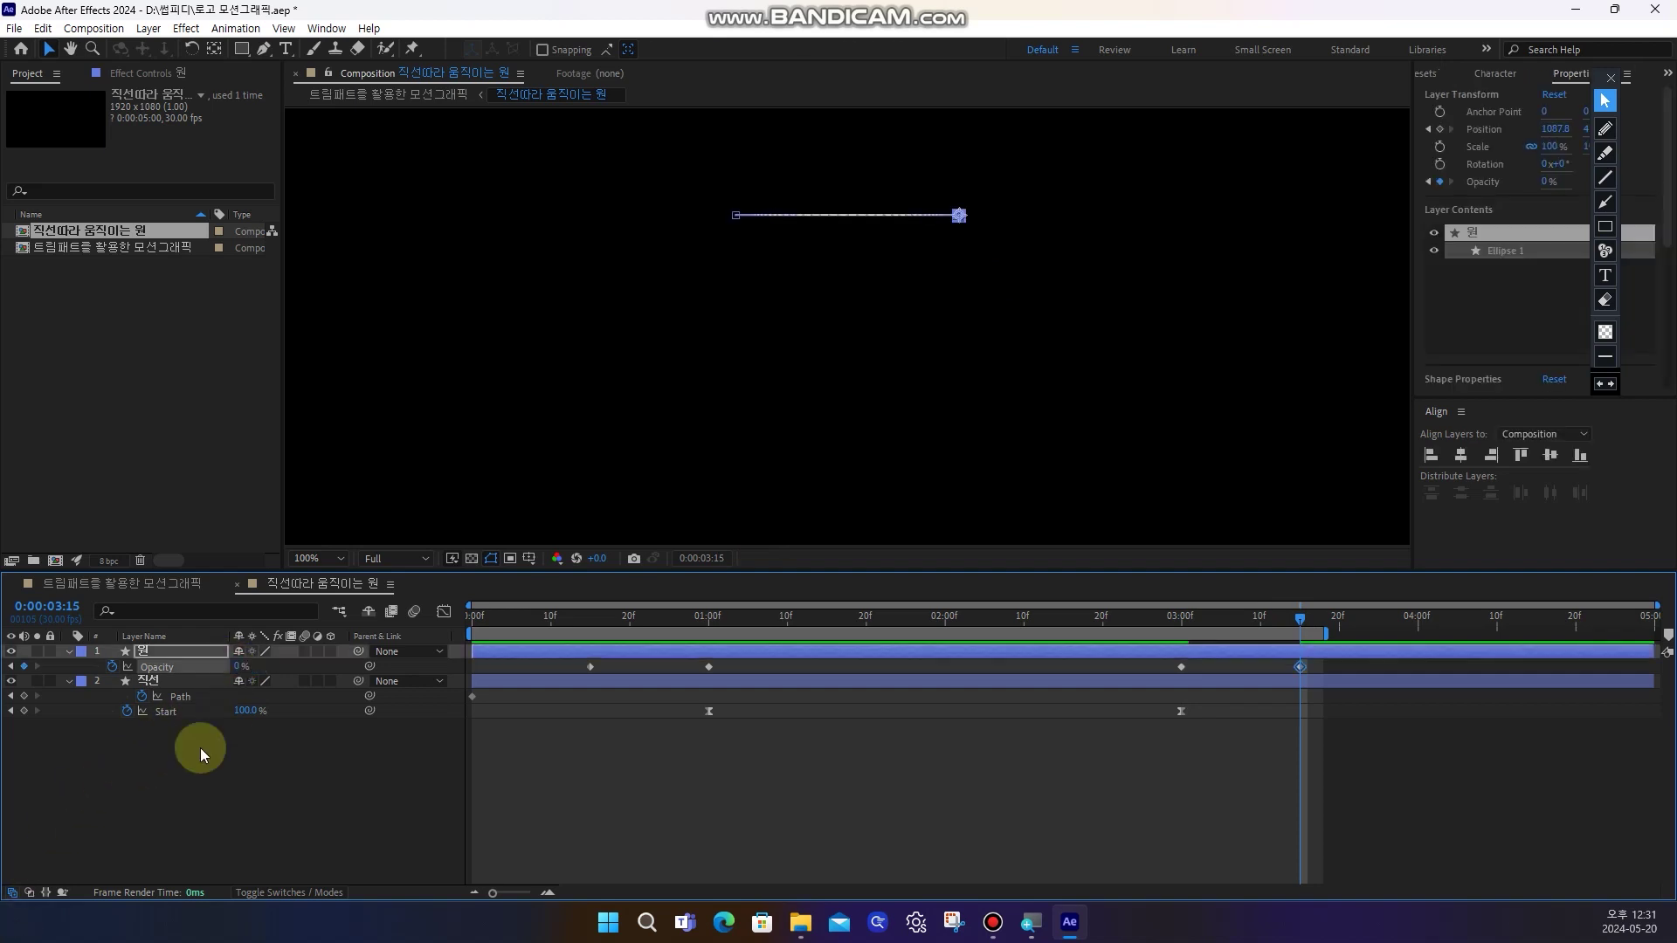
Preview the circle's fades from the first frame, then return to the 트림패트를 활용한 모션그래픽 composition
click(538, 798)
drag(547, 616, 473, 714)
key(space)
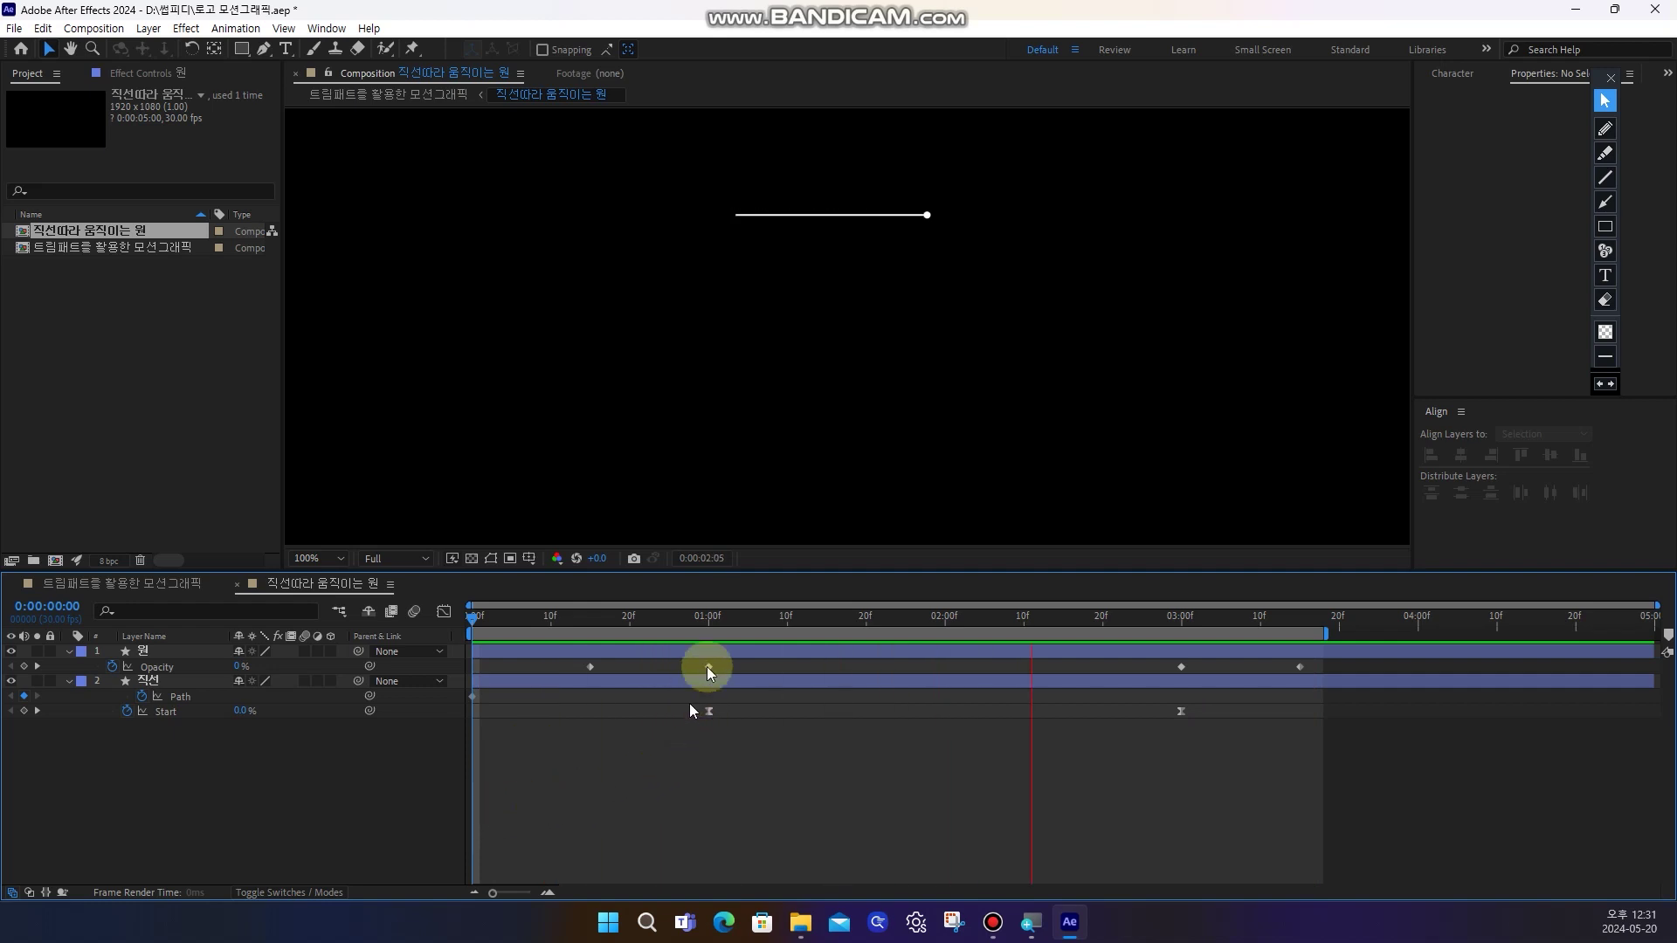
drag(739, 625, 412, 658)
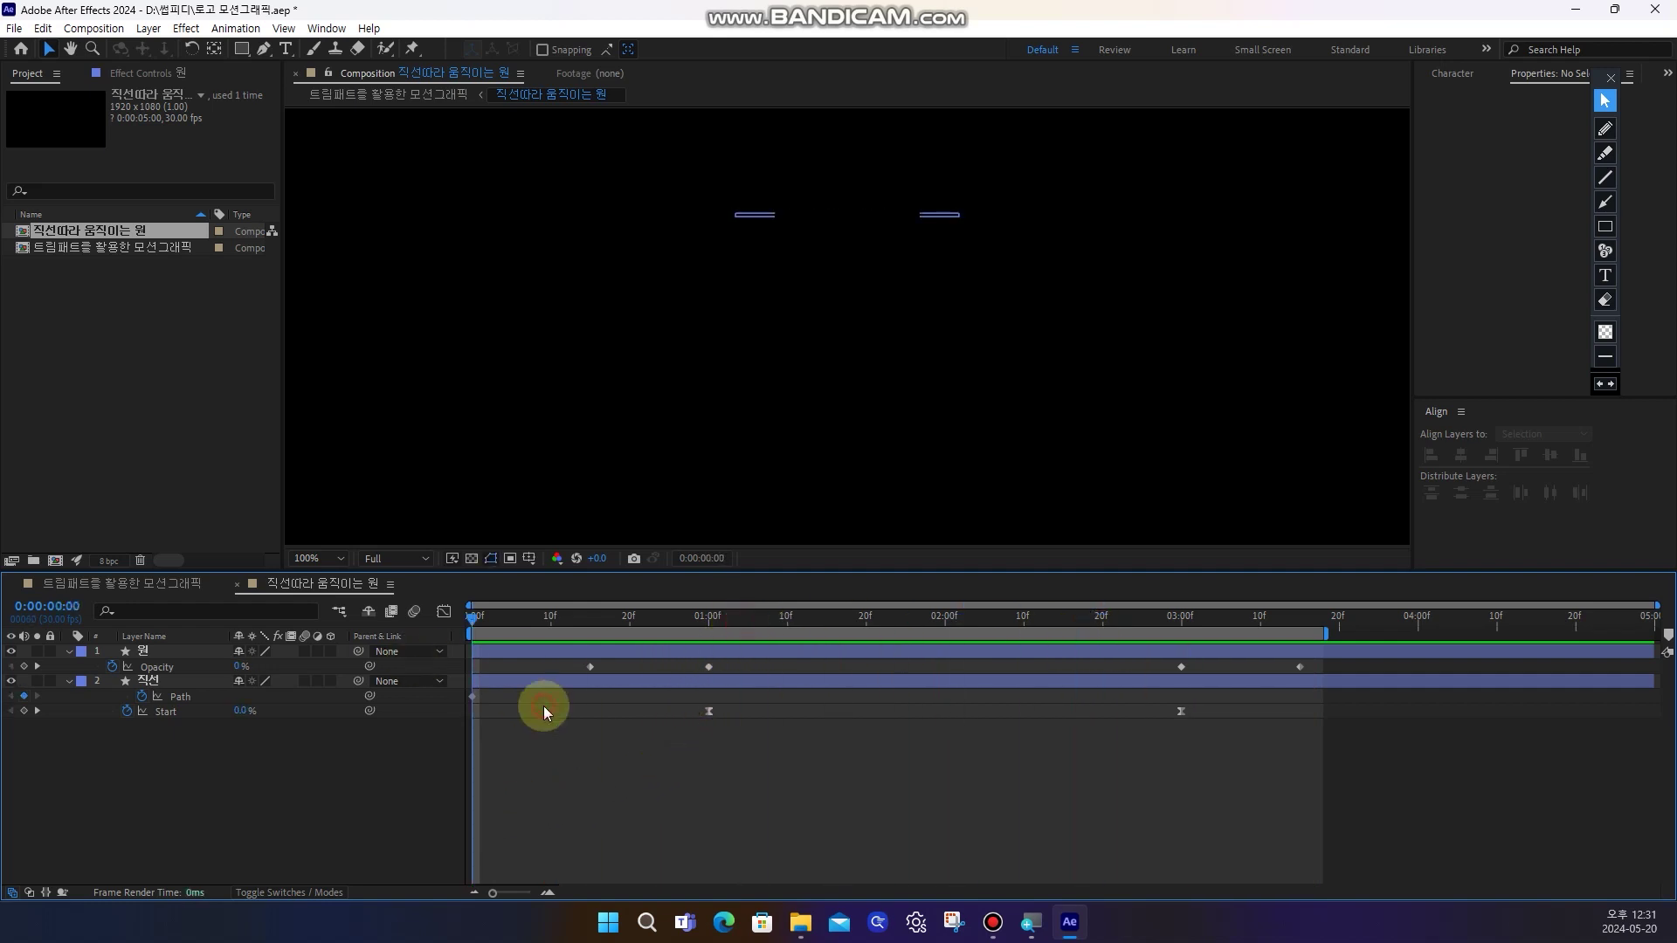
click(139, 583)
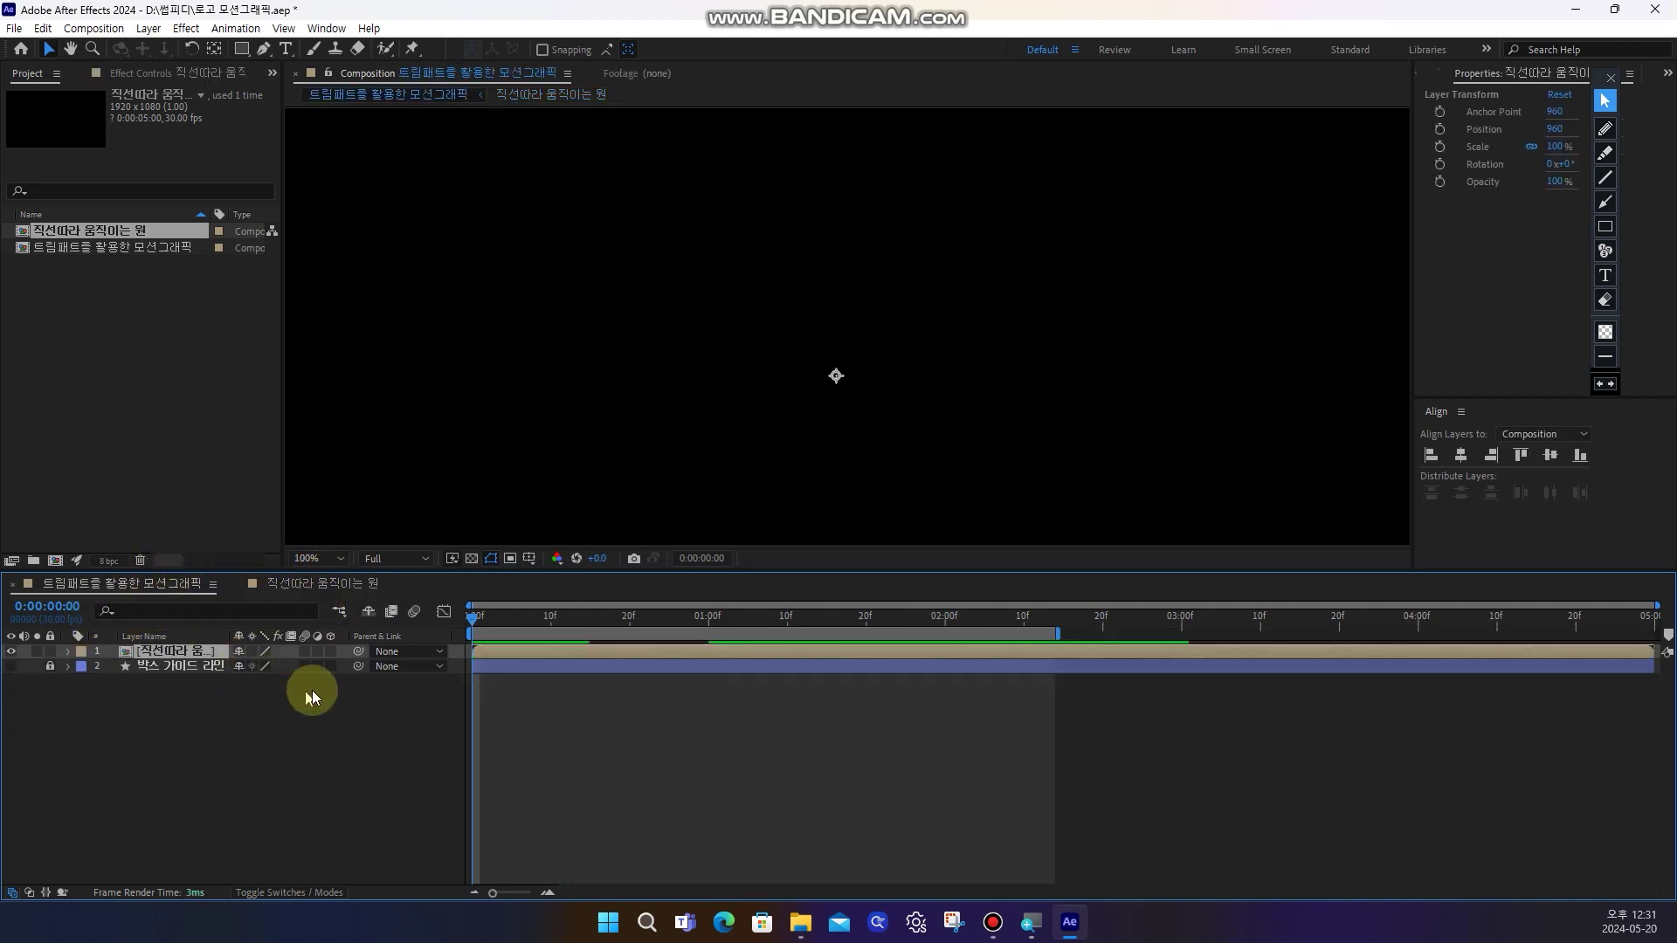
click(1604, 129)
mouse_move(374, 597)
mouse_down()
mouse_move(234, 603)
mouse_move(183, 626)
mouse_move(228, 648)
mouse_up()
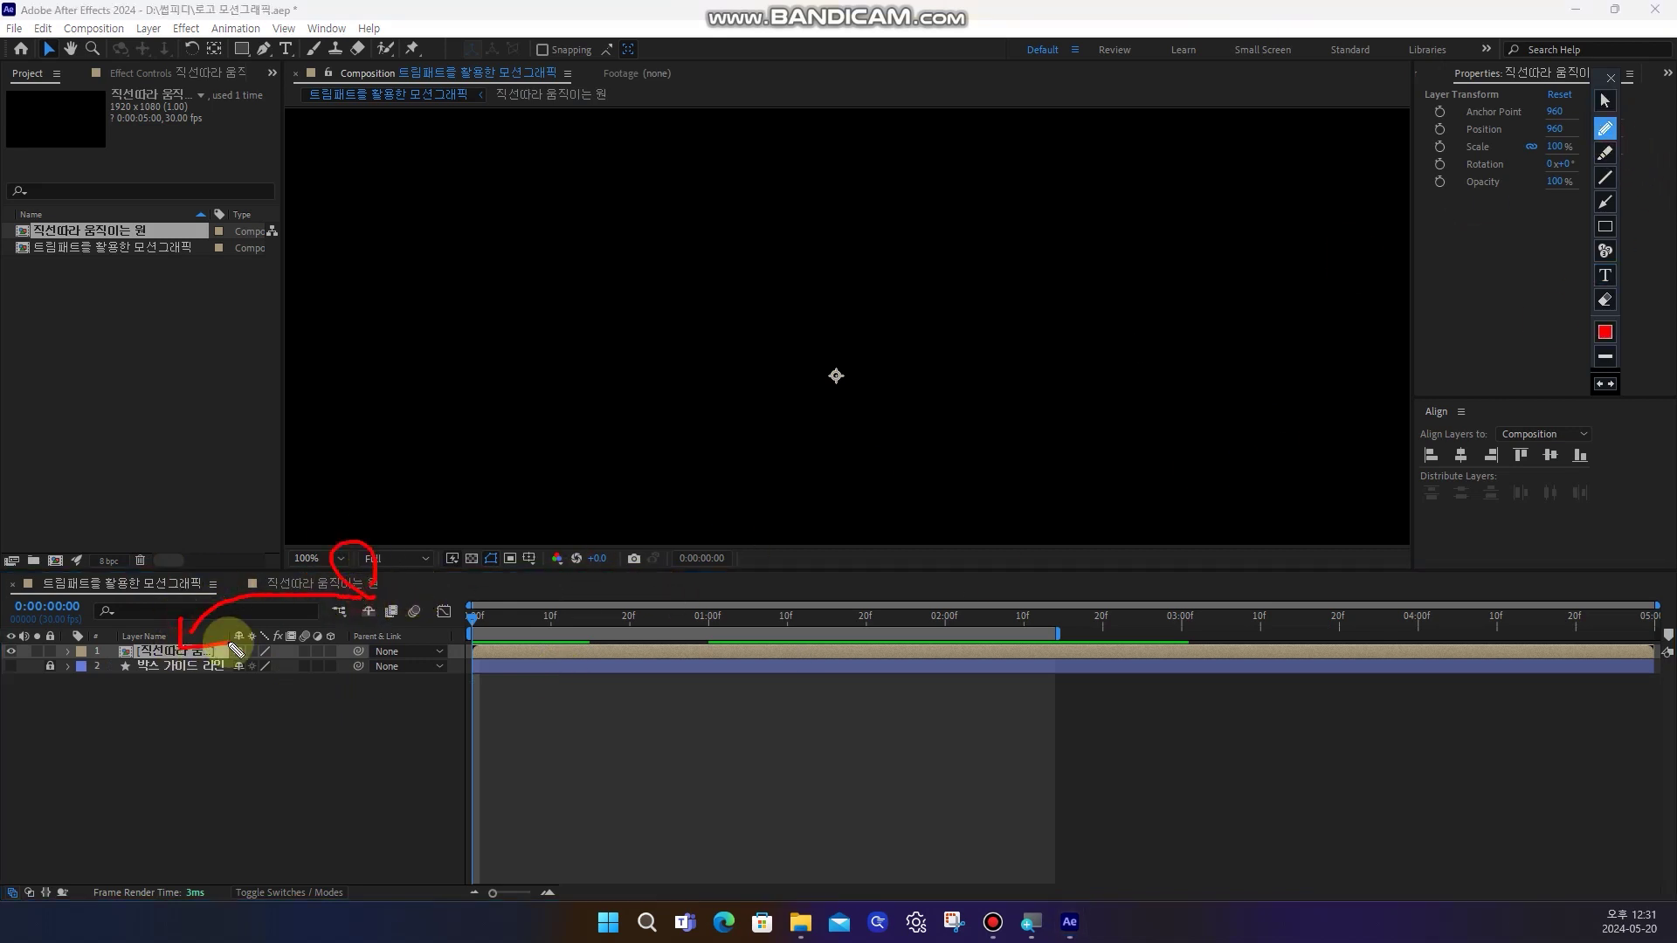
click(1605, 299)
click(711, 805)
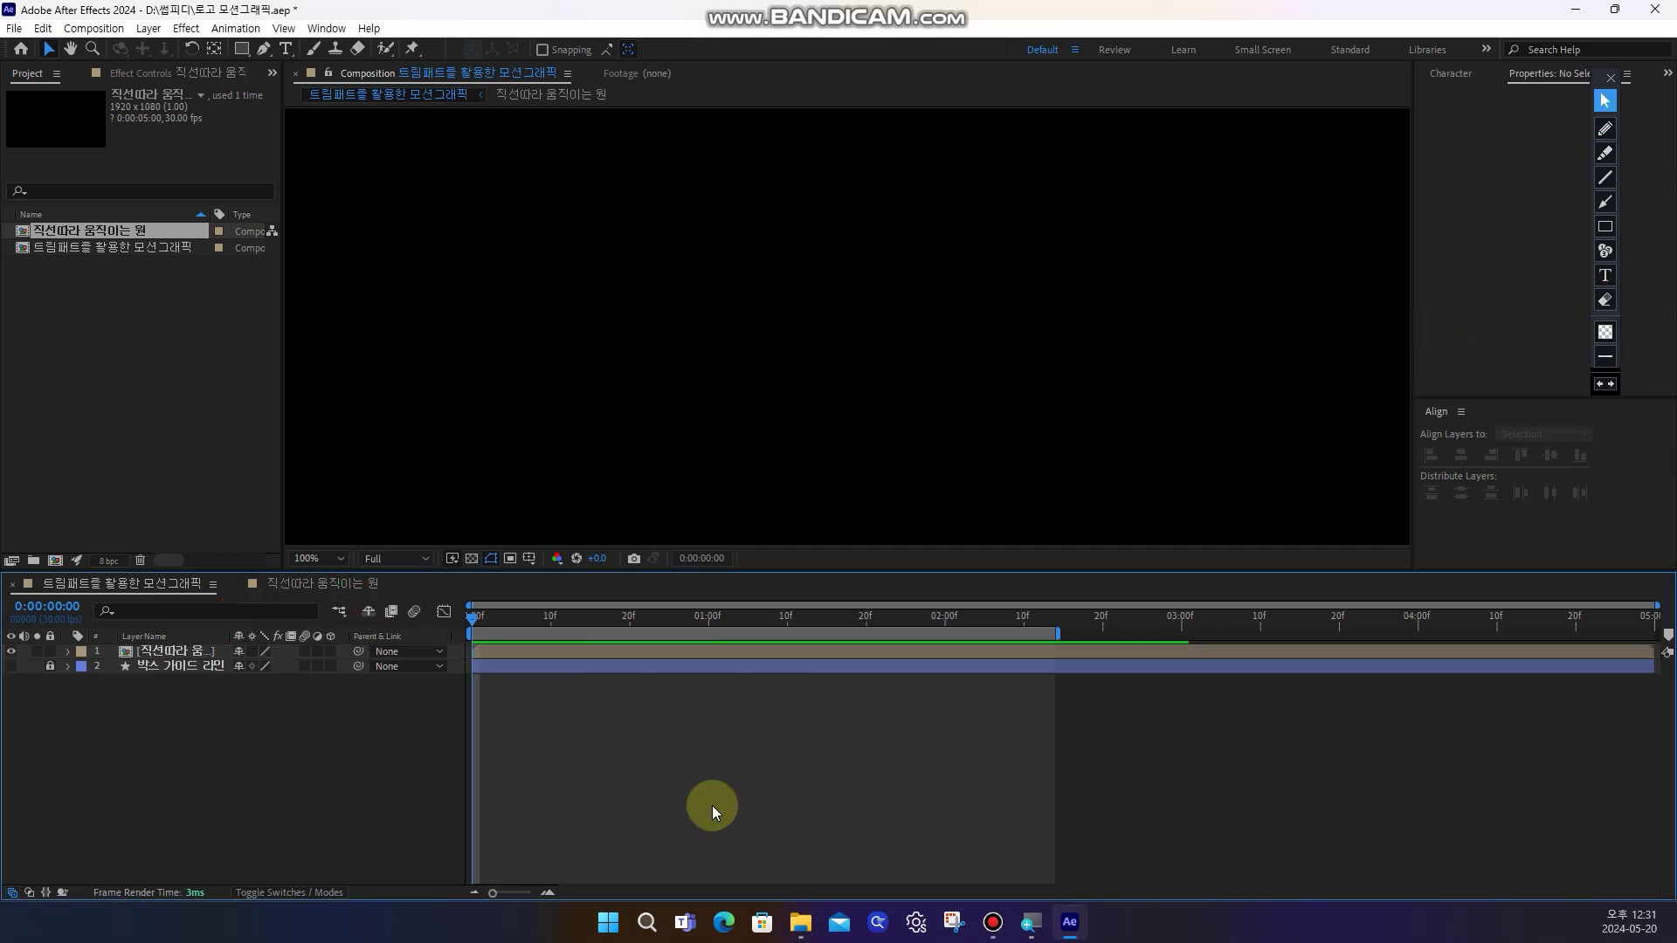
Go to 2 seconds 13 frames and make the 박스 가이드 라인 layer visible, giving the composition viewer more height
drag(516, 622, 1046, 636)
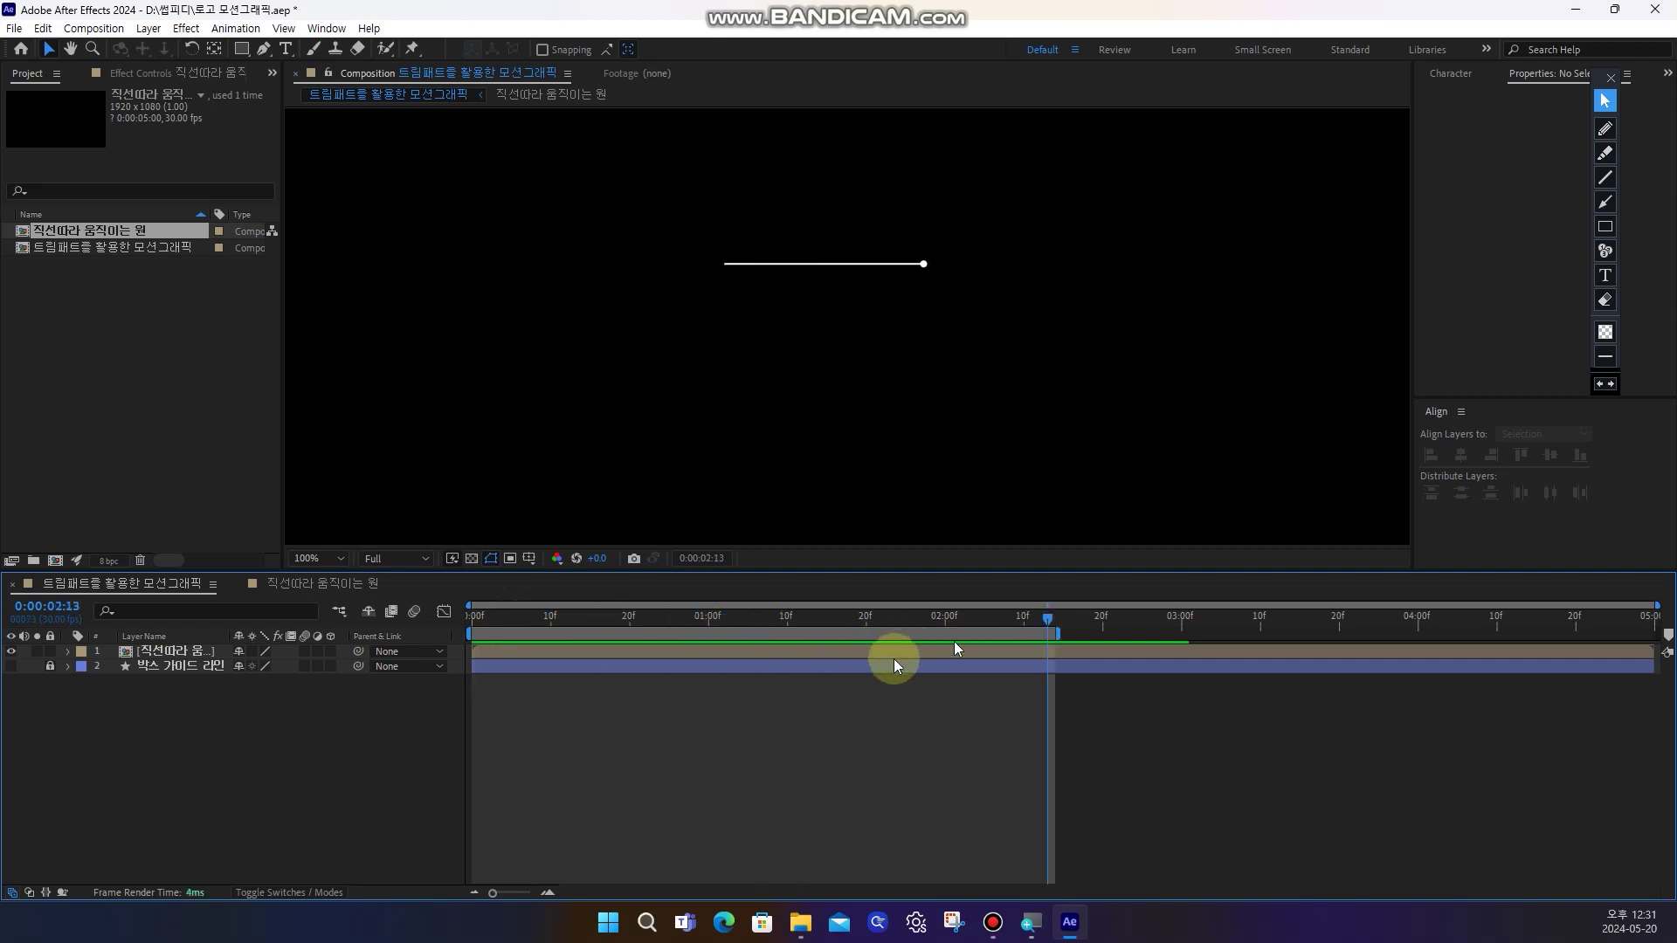
click(11, 667)
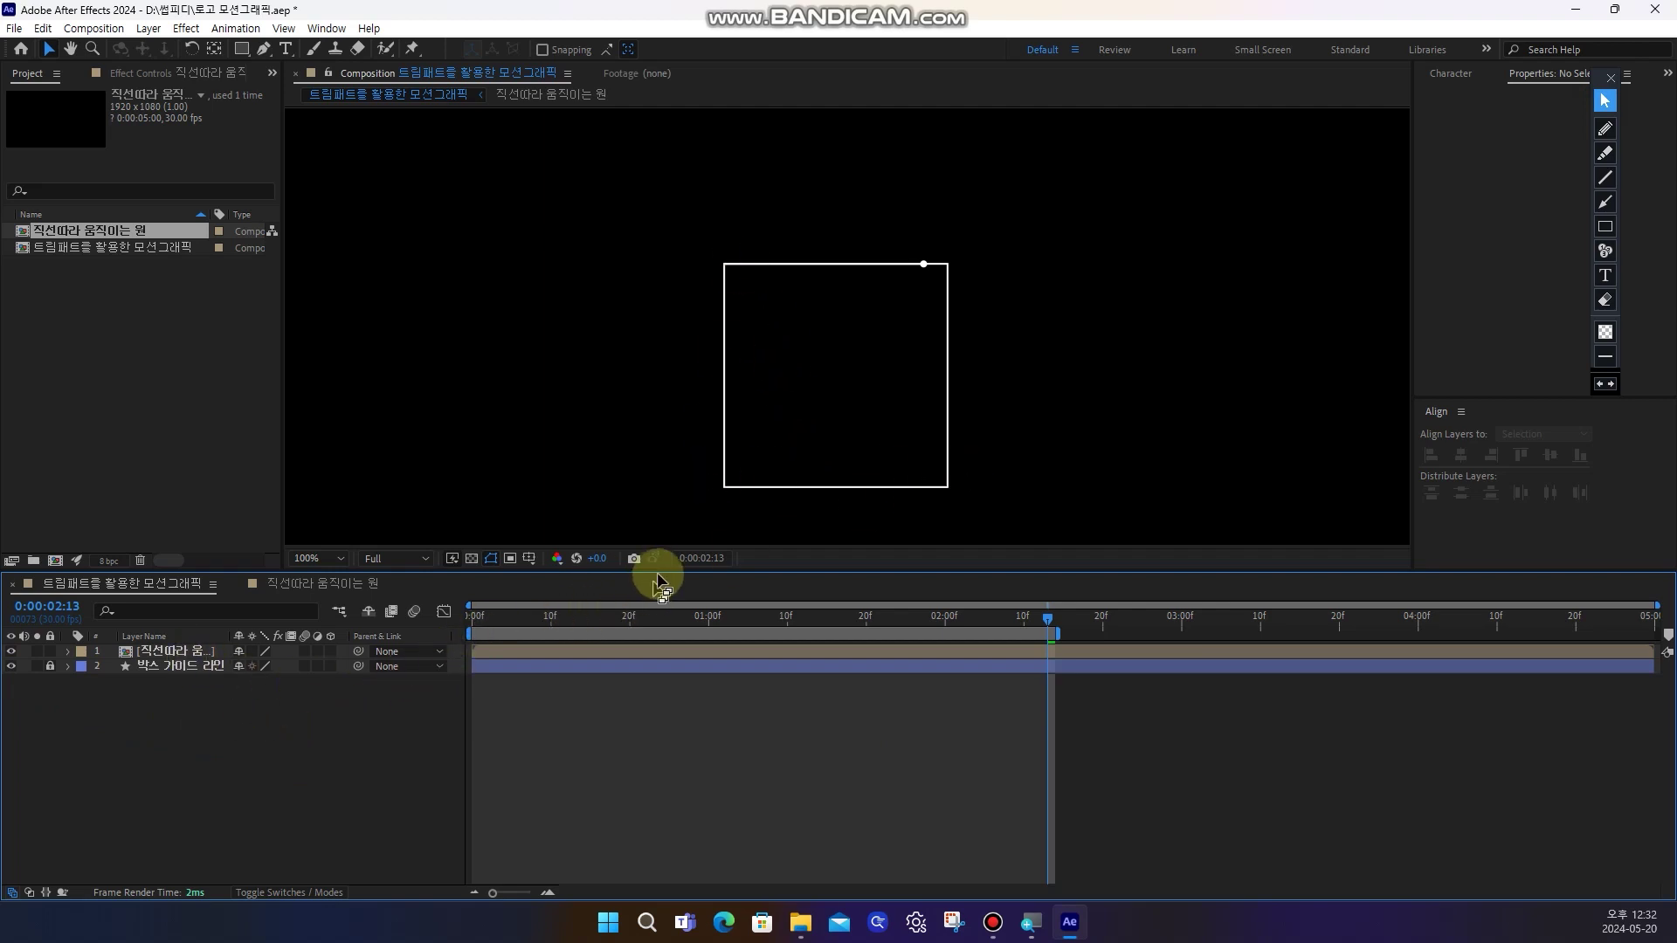
drag(655, 568, 655, 642)
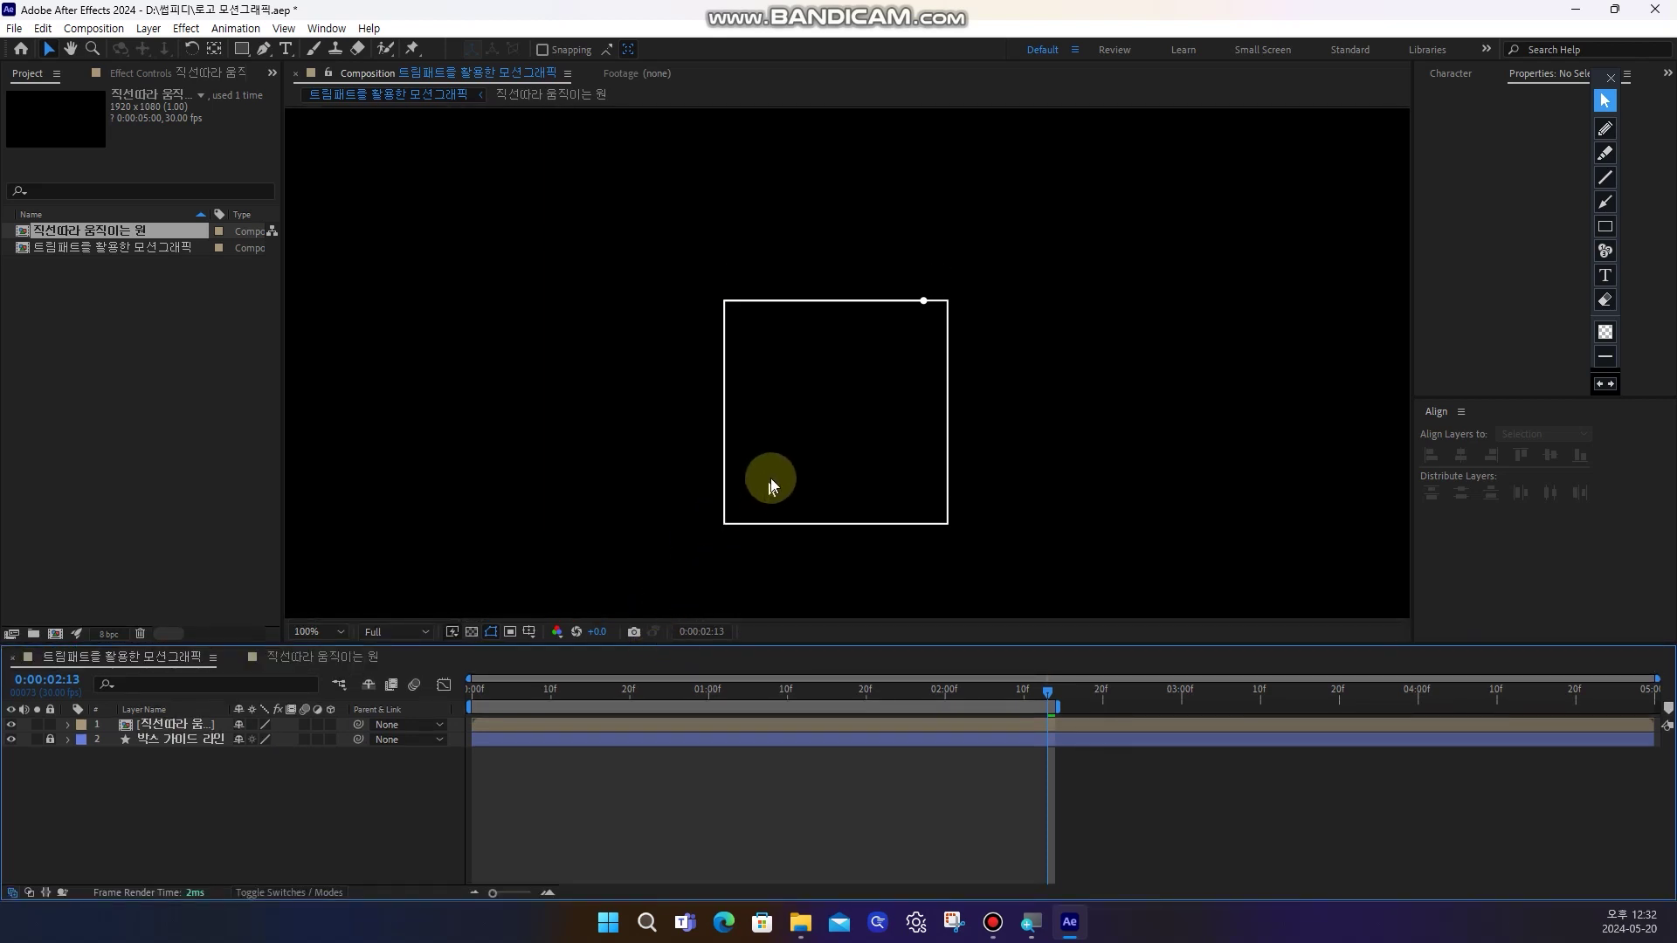
Display the rulers in the composition viewer with the box magnified to 400%
key(period)
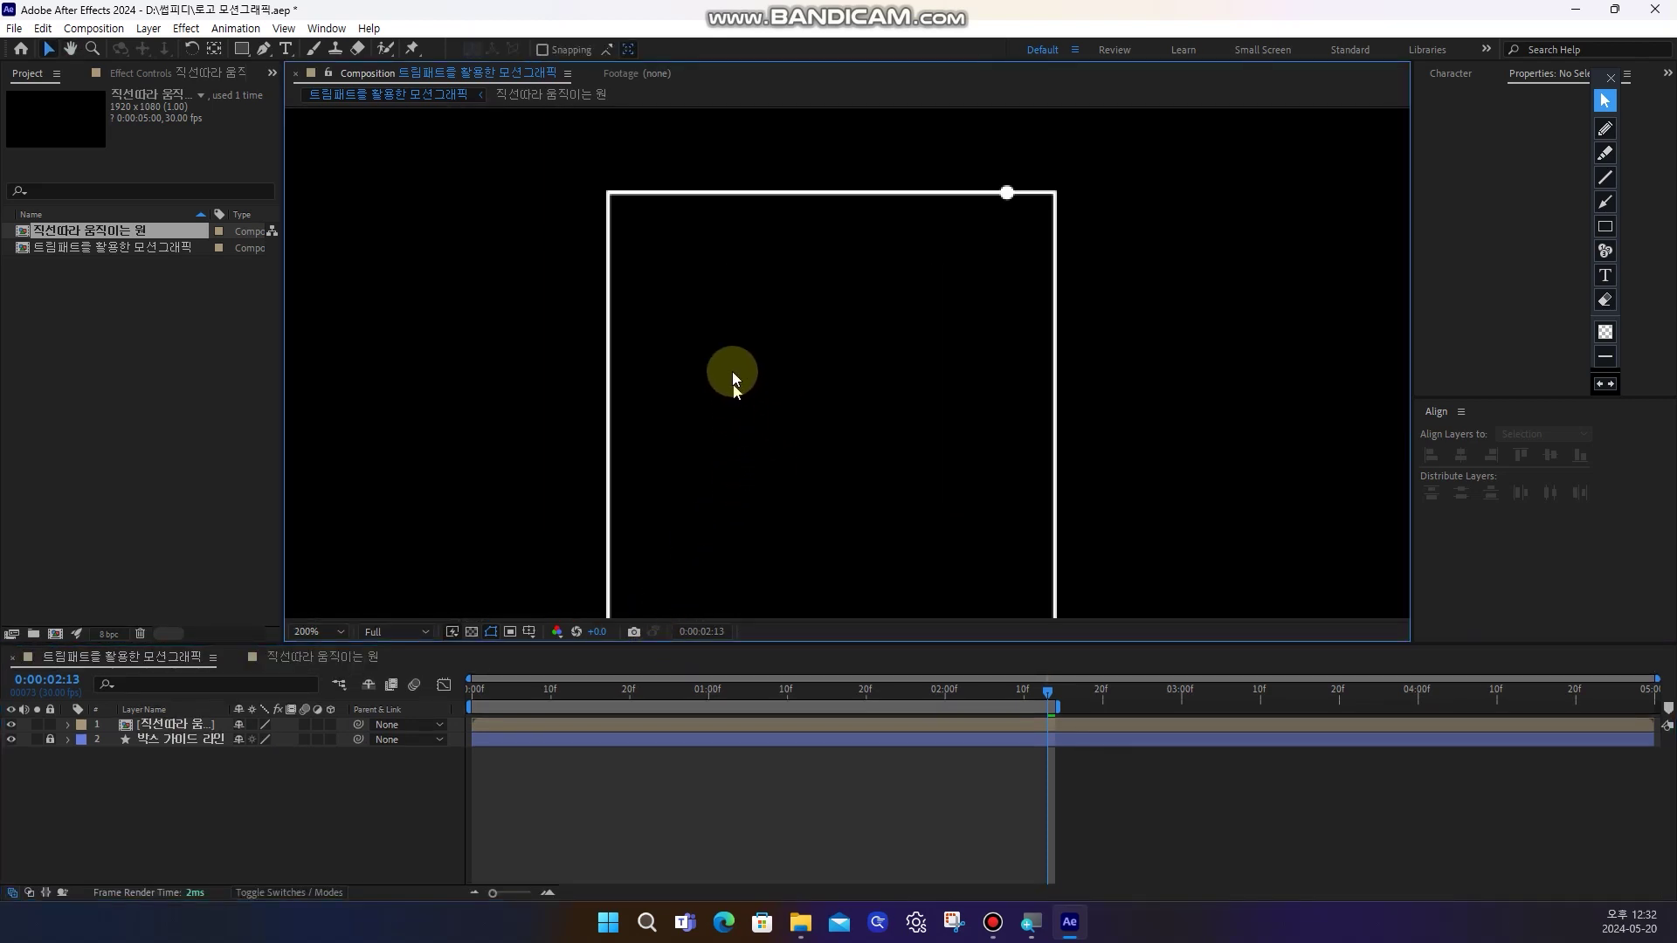
scroll(769, 428, up, 1)
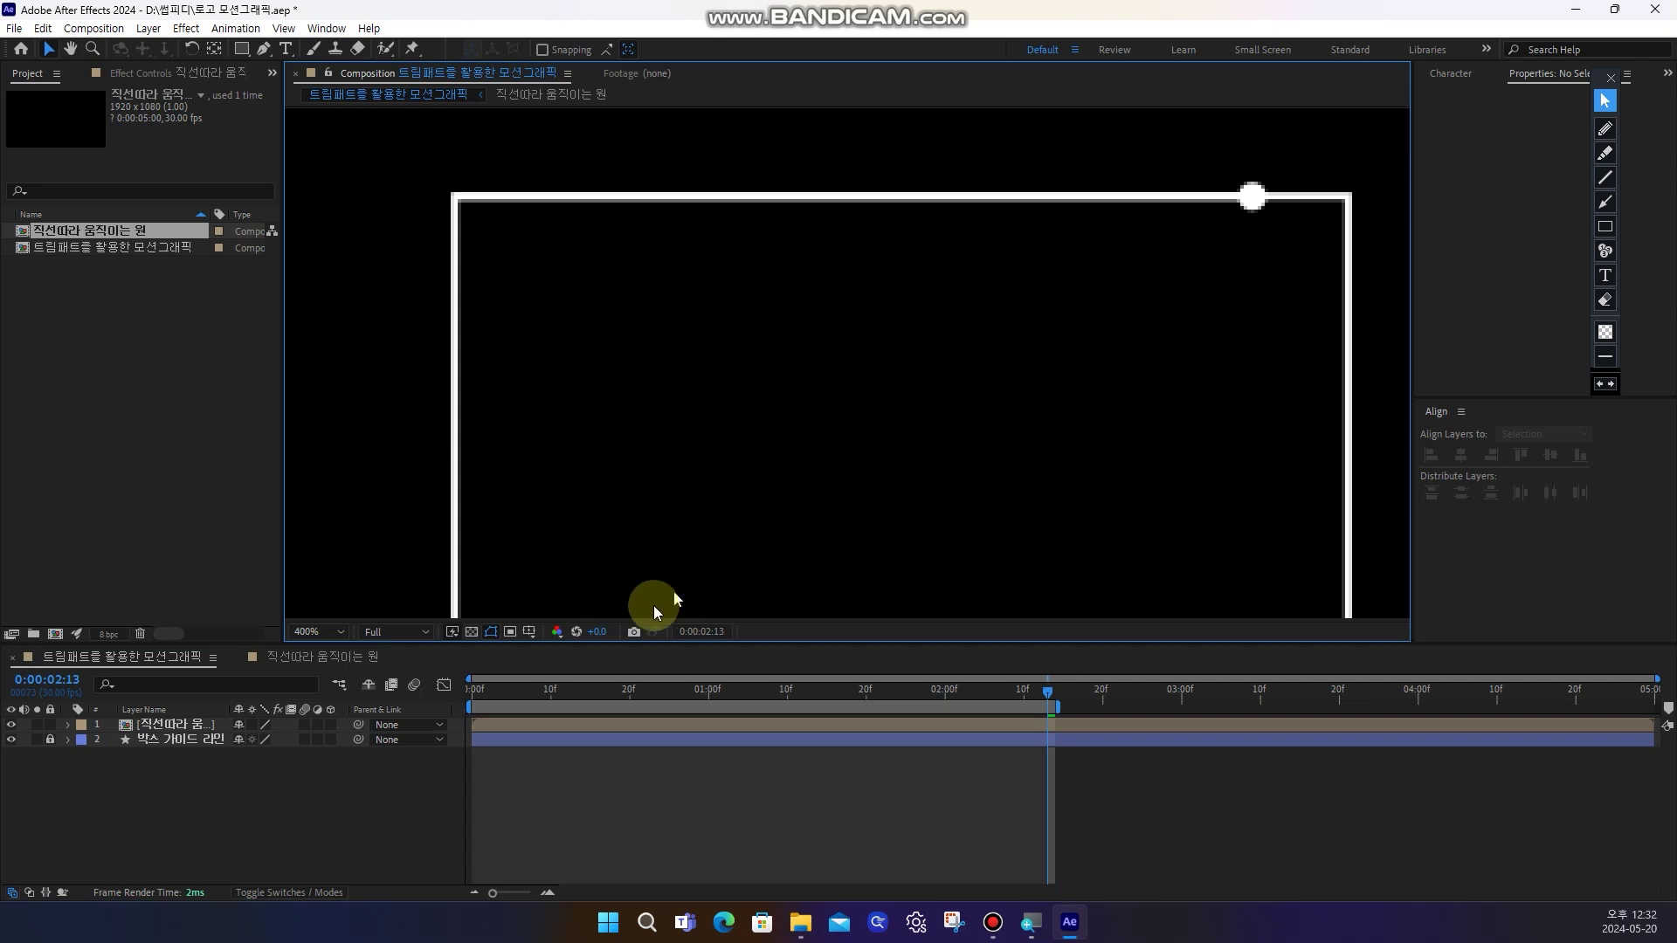
click(529, 631)
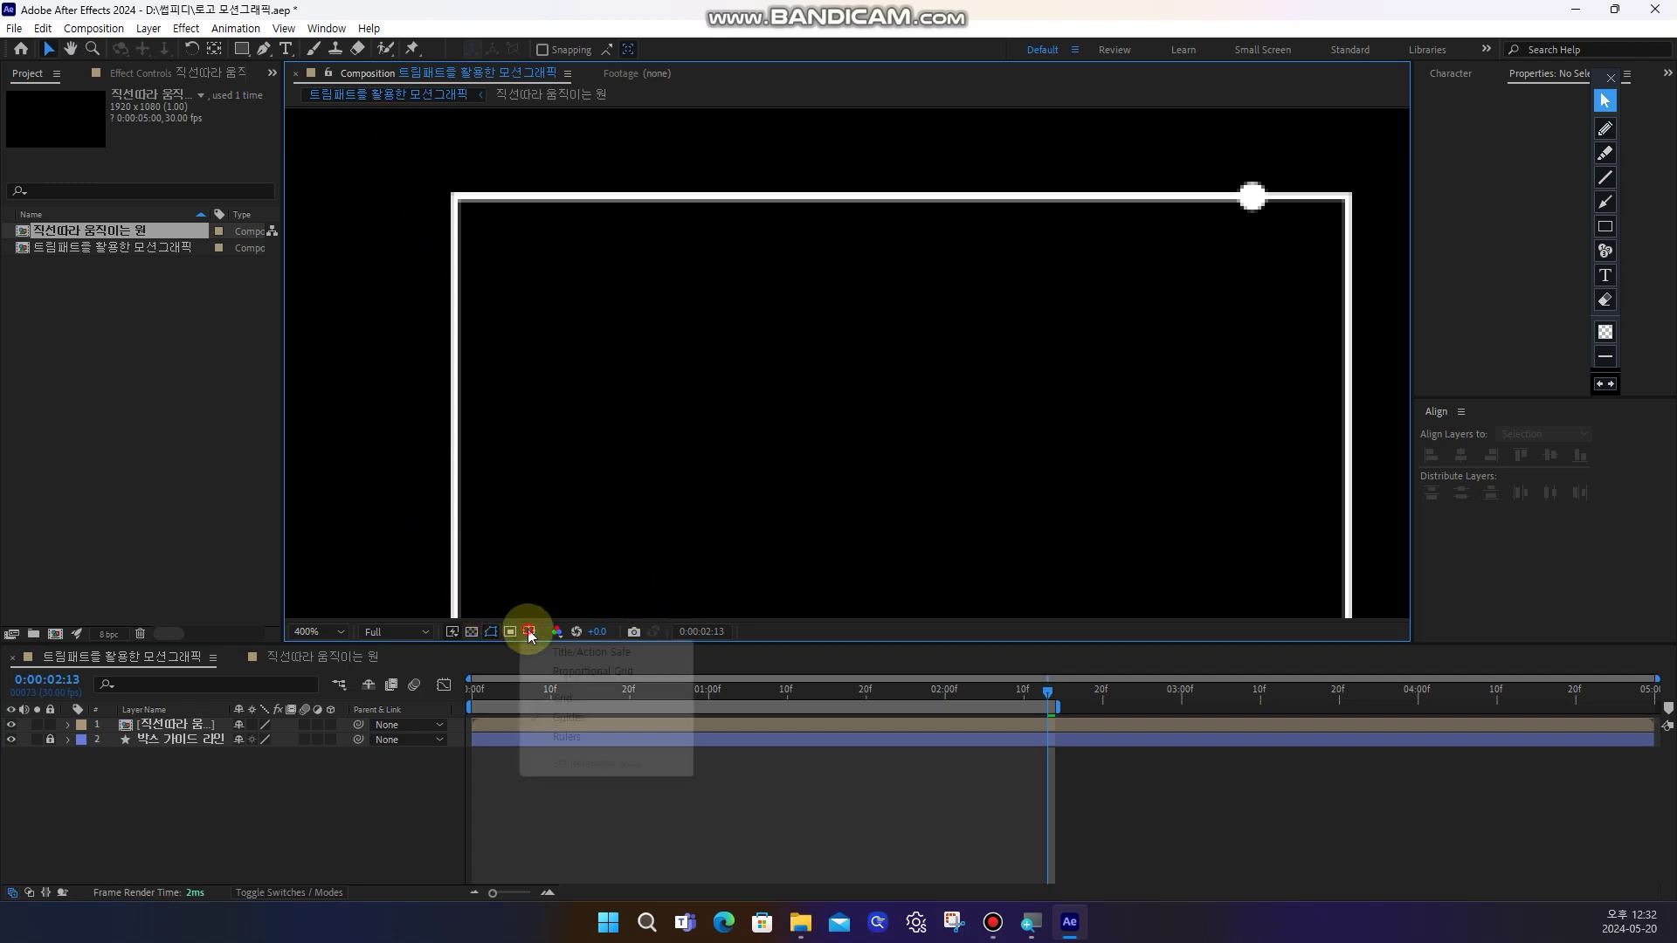
click(566, 736)
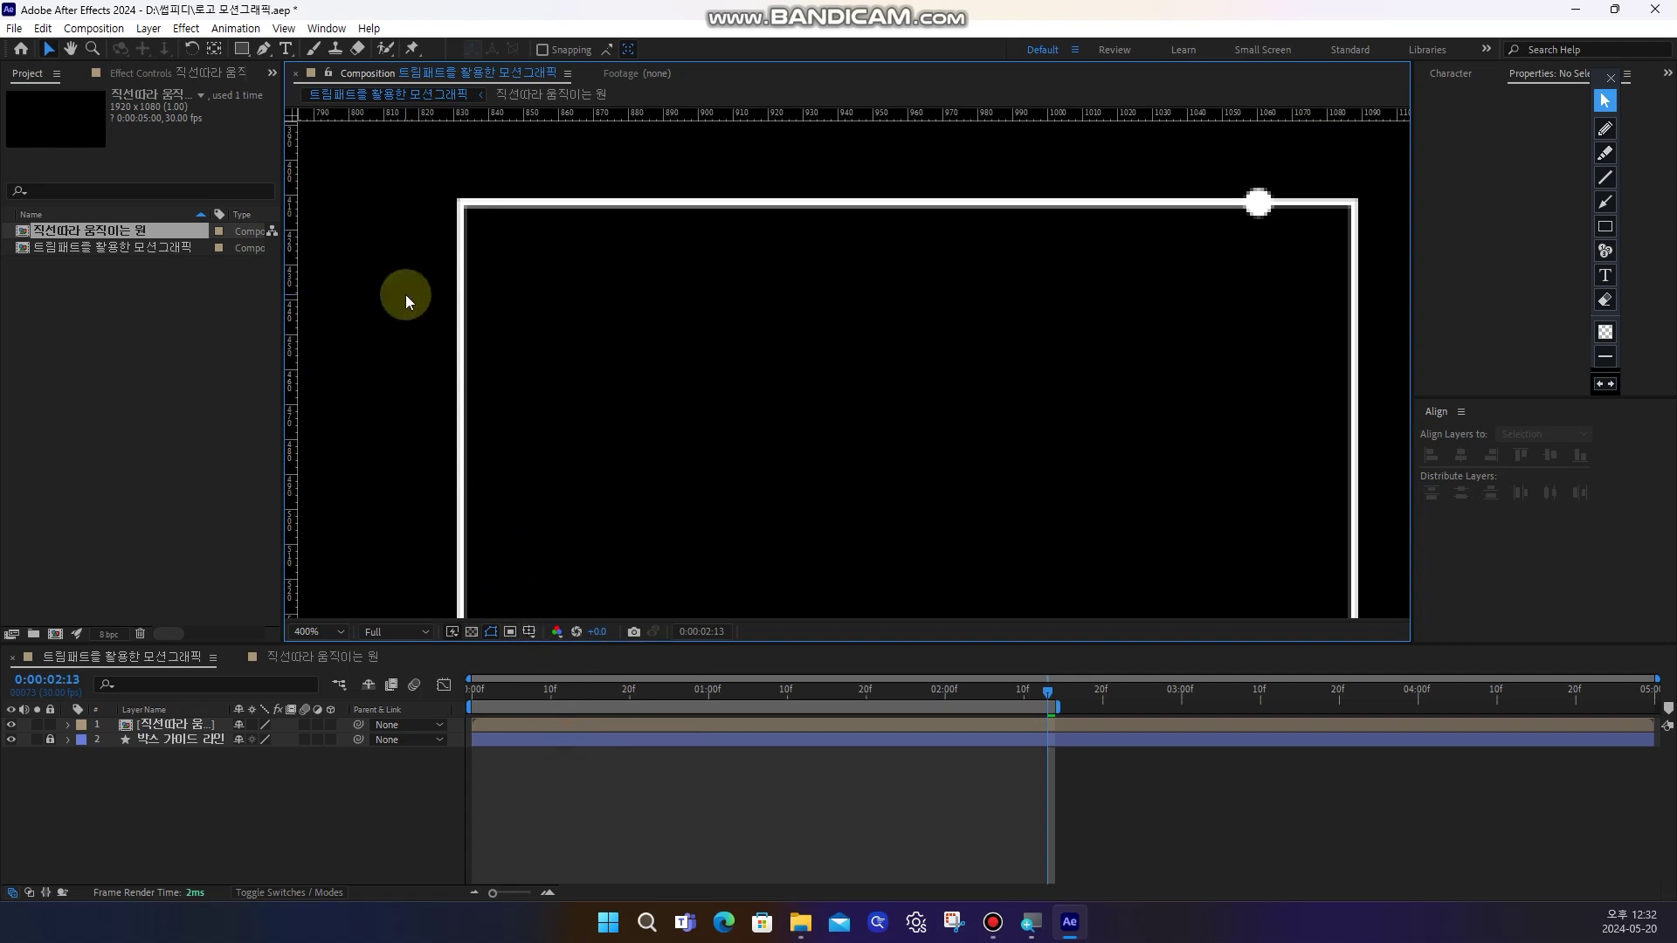
Place ruler guides along the box's left, top and right edges
drag(291, 187, 456, 196)
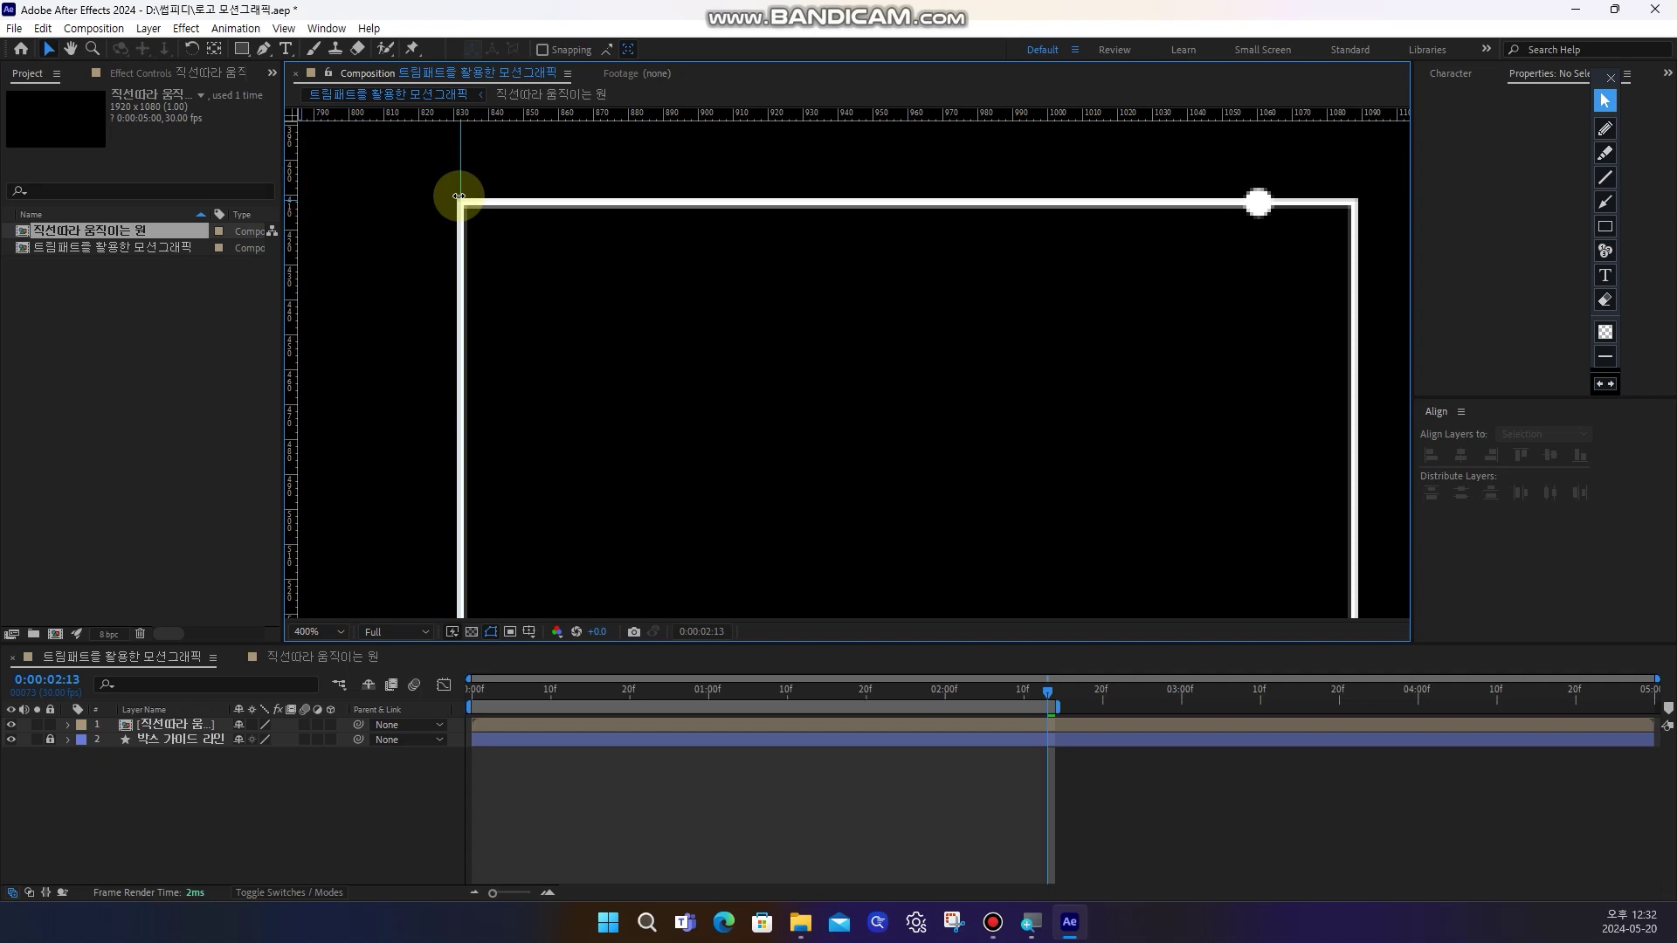
drag(568, 112, 562, 201)
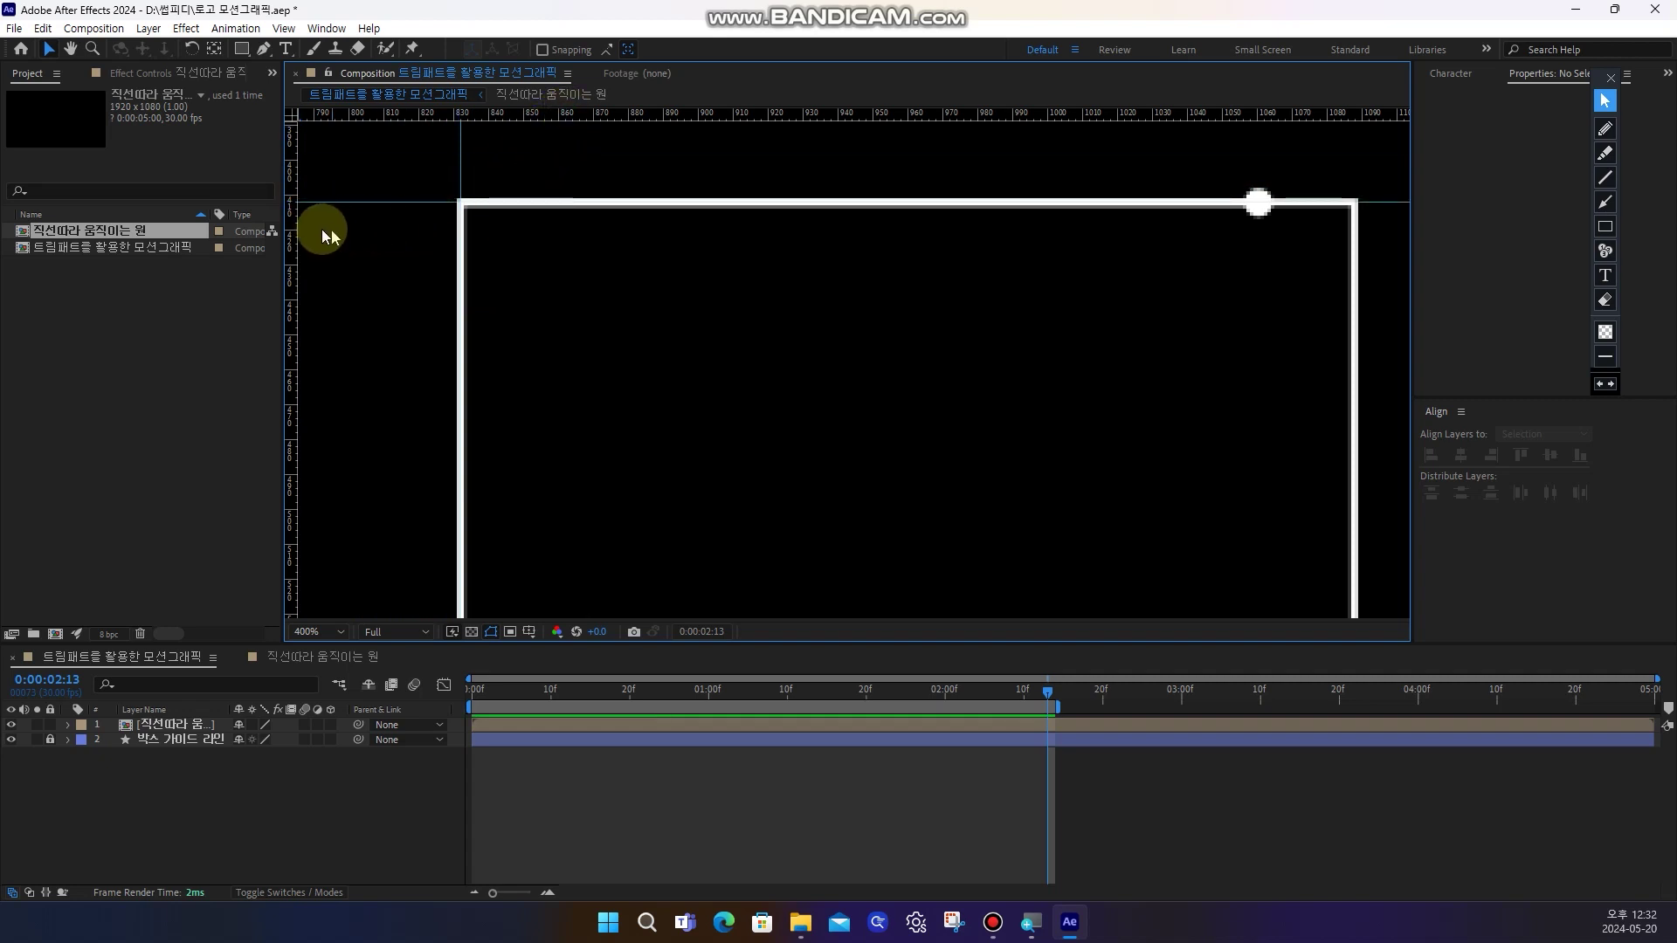
drag(292, 225, 1354, 299)
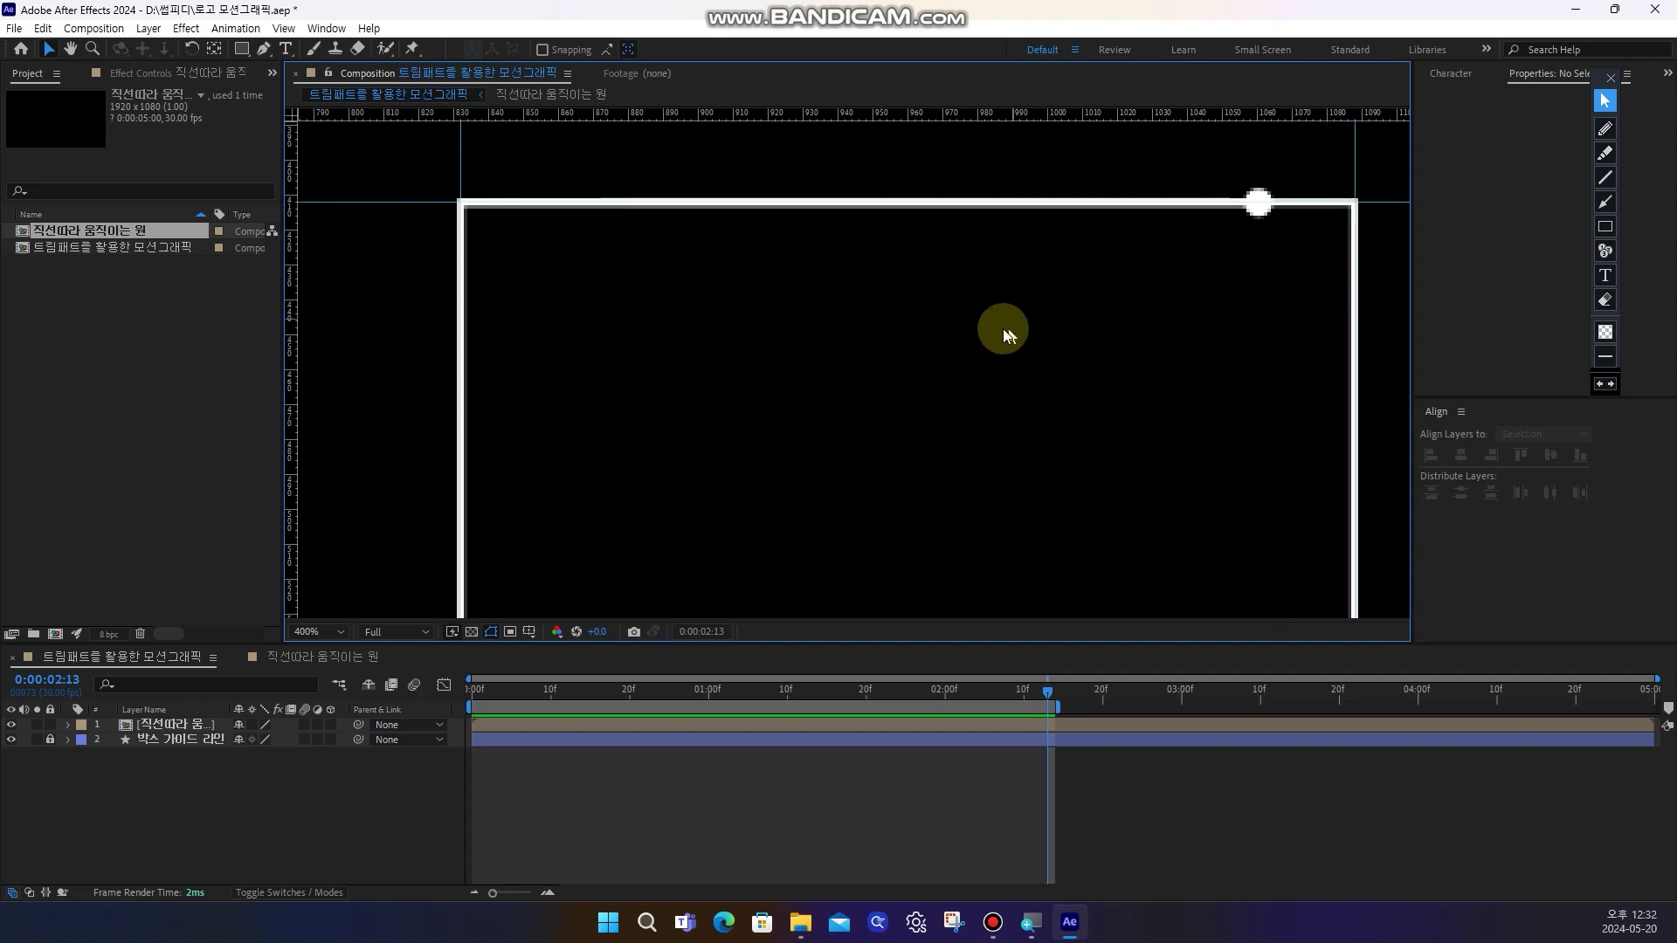
Place a horizontal guide along the box's bottom edge and return to viewing the whole box at 100%
key(h)
drag(931, 428, 900, 286)
key(v)
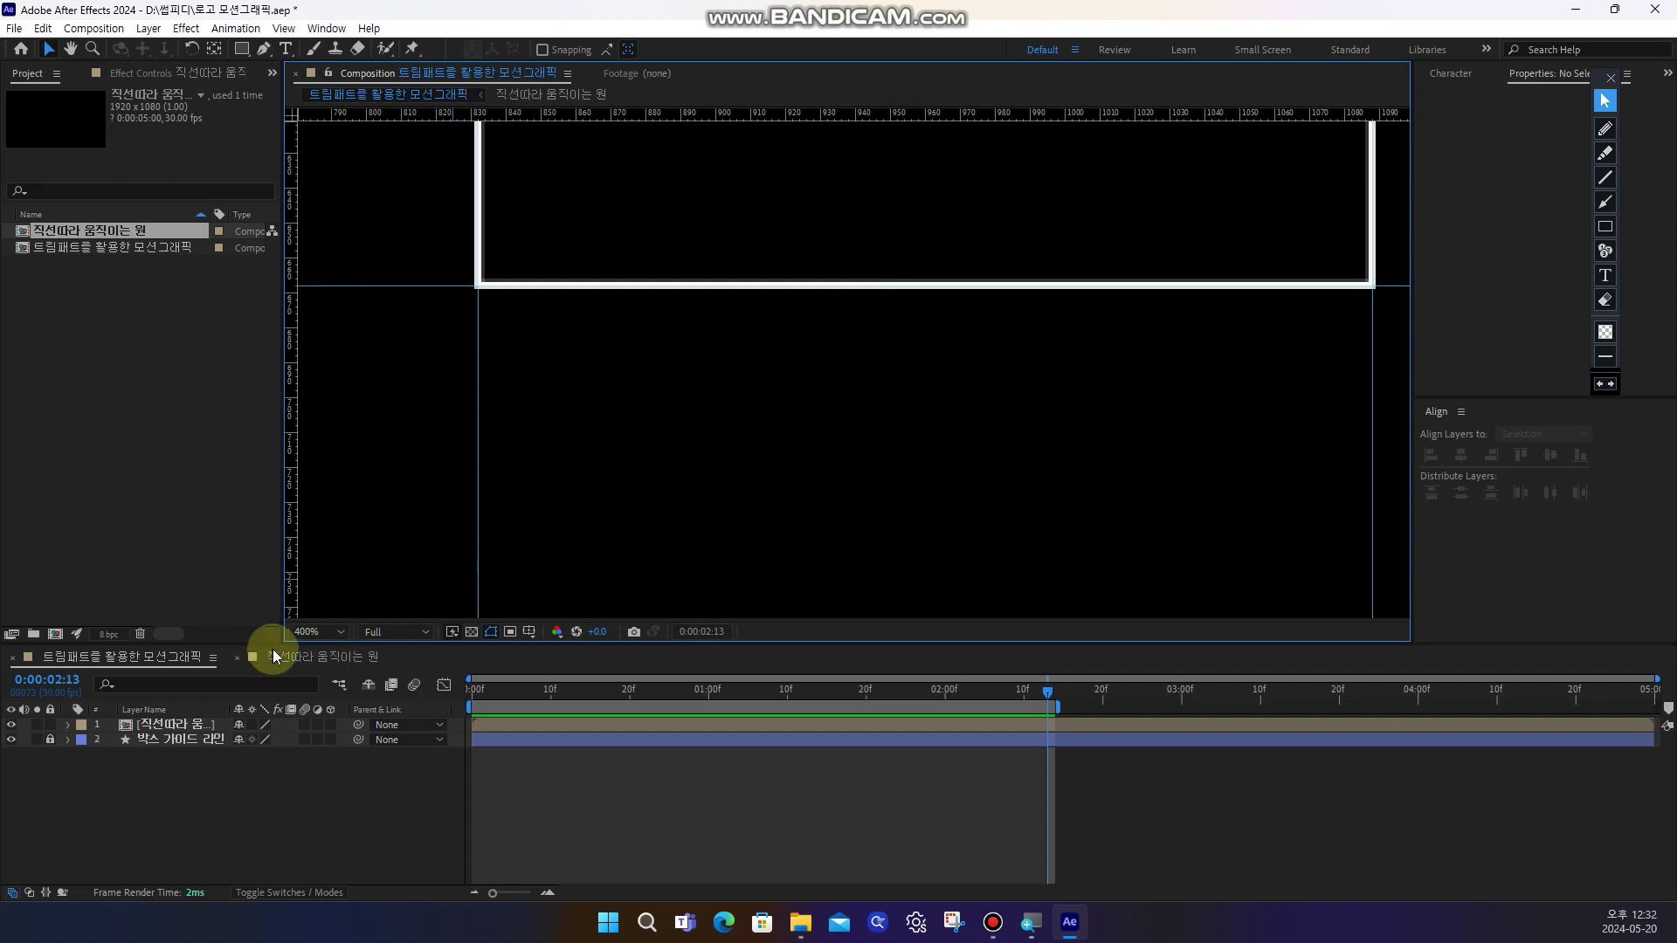
scroll(657, 451, down, 1)
key(h)
drag(795, 255, 771, 513)
key(v)
key(comma)
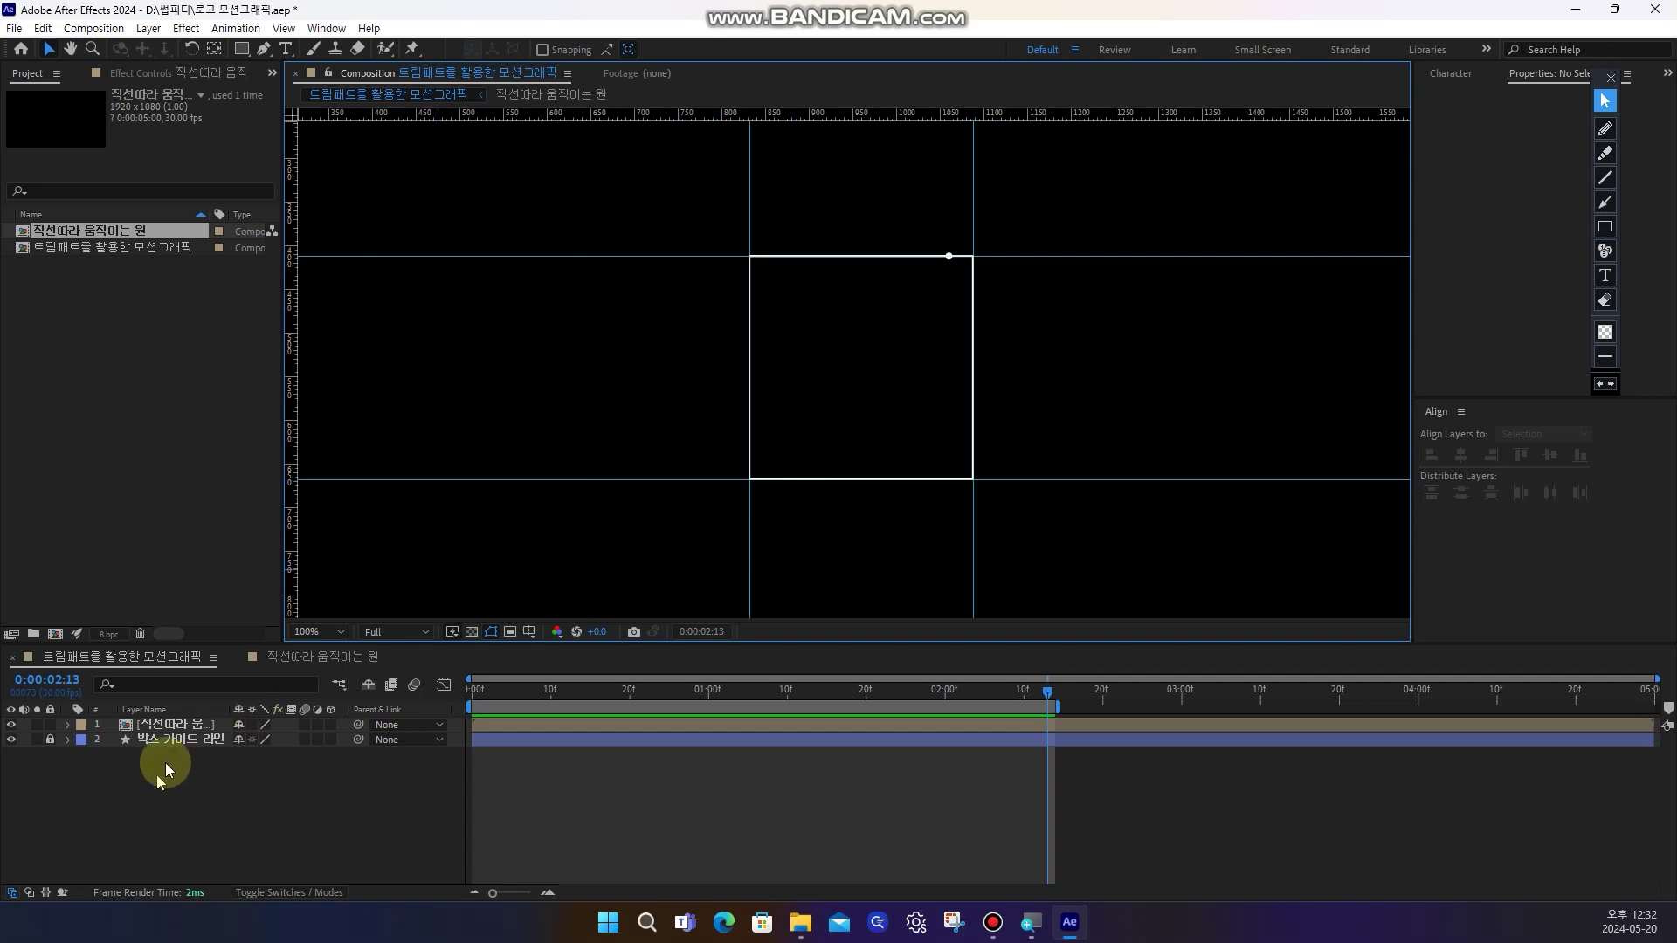
Unlock and delete the 박스 가이드 라인 layer
click(175, 742)
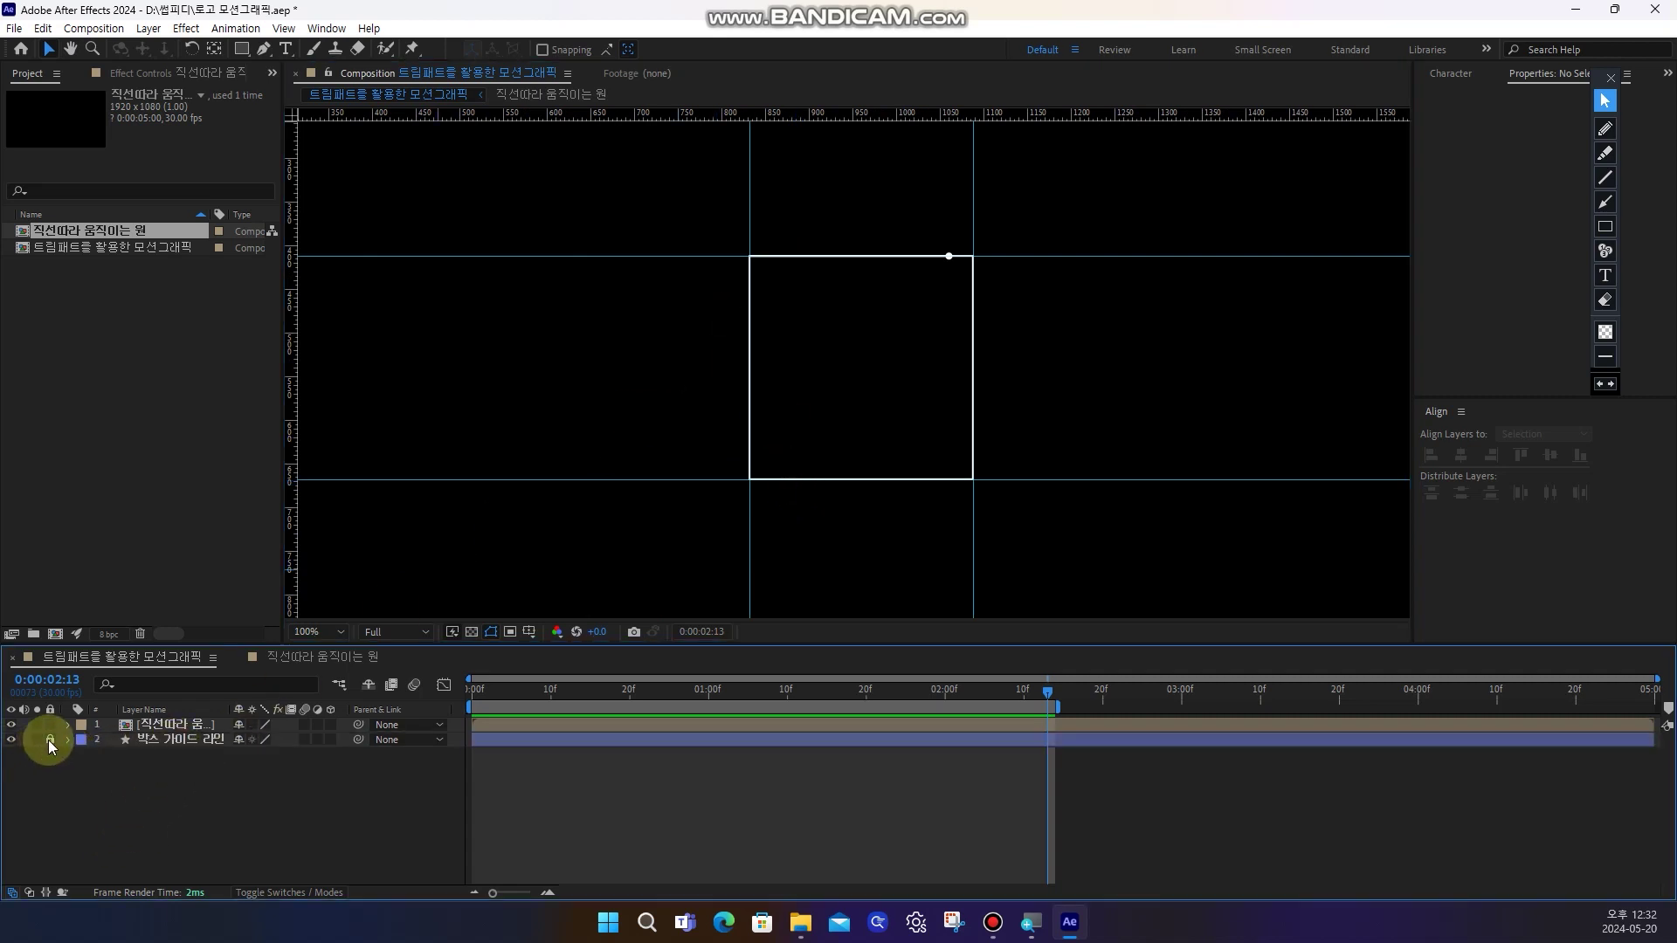
click(155, 746)
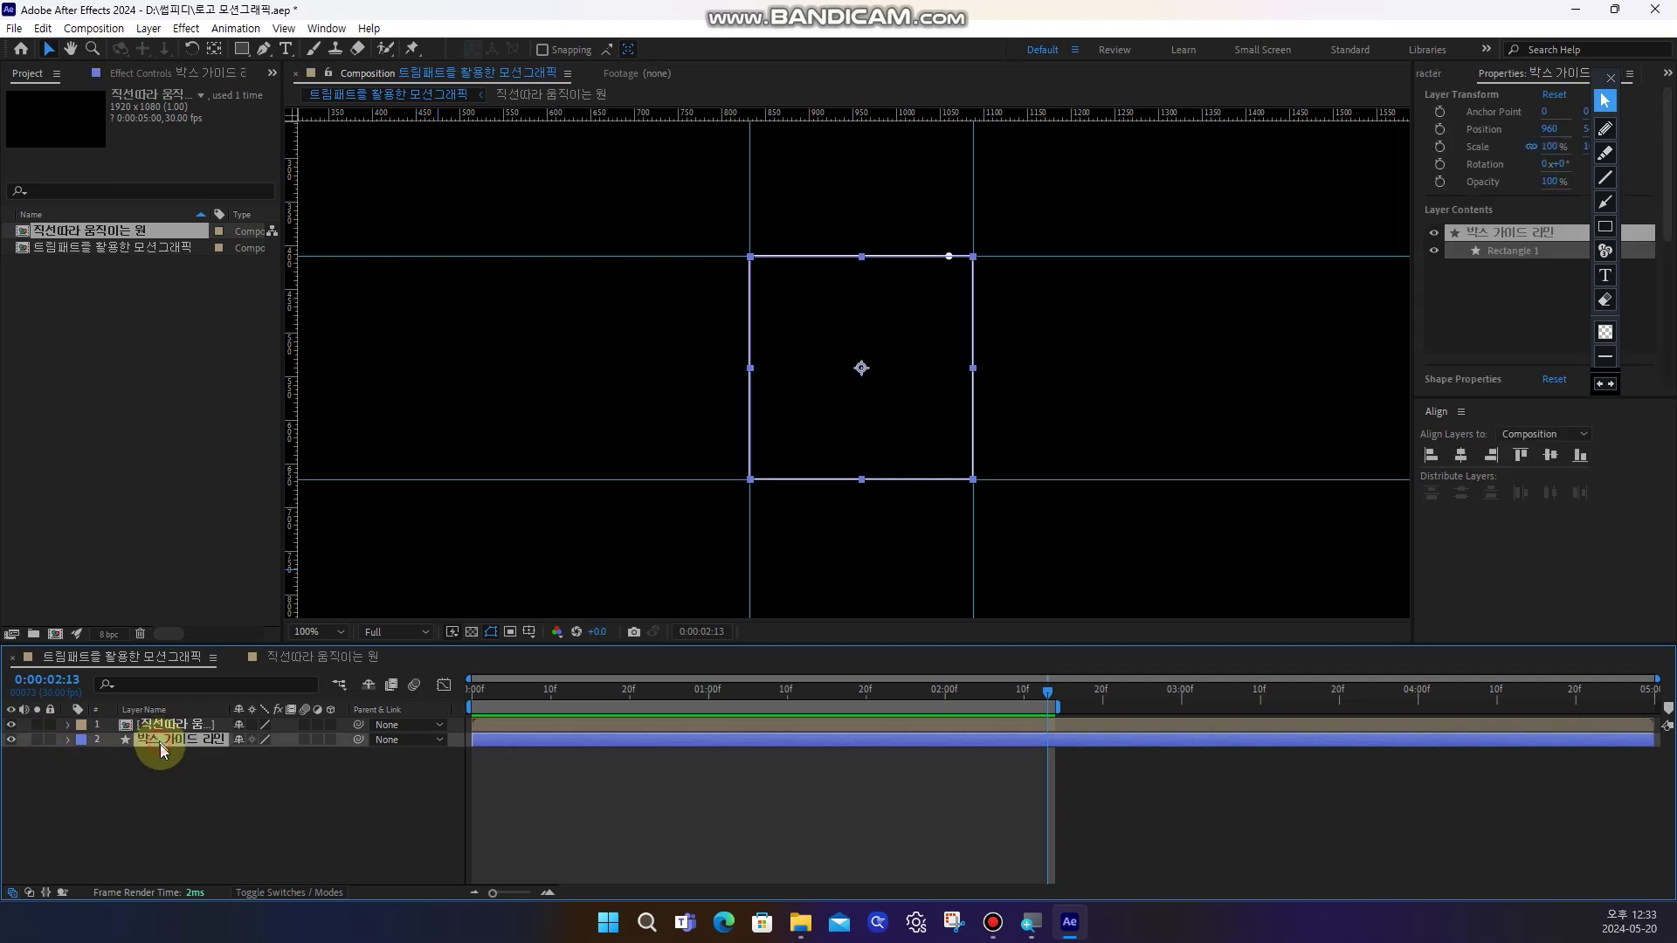
key(Delete)
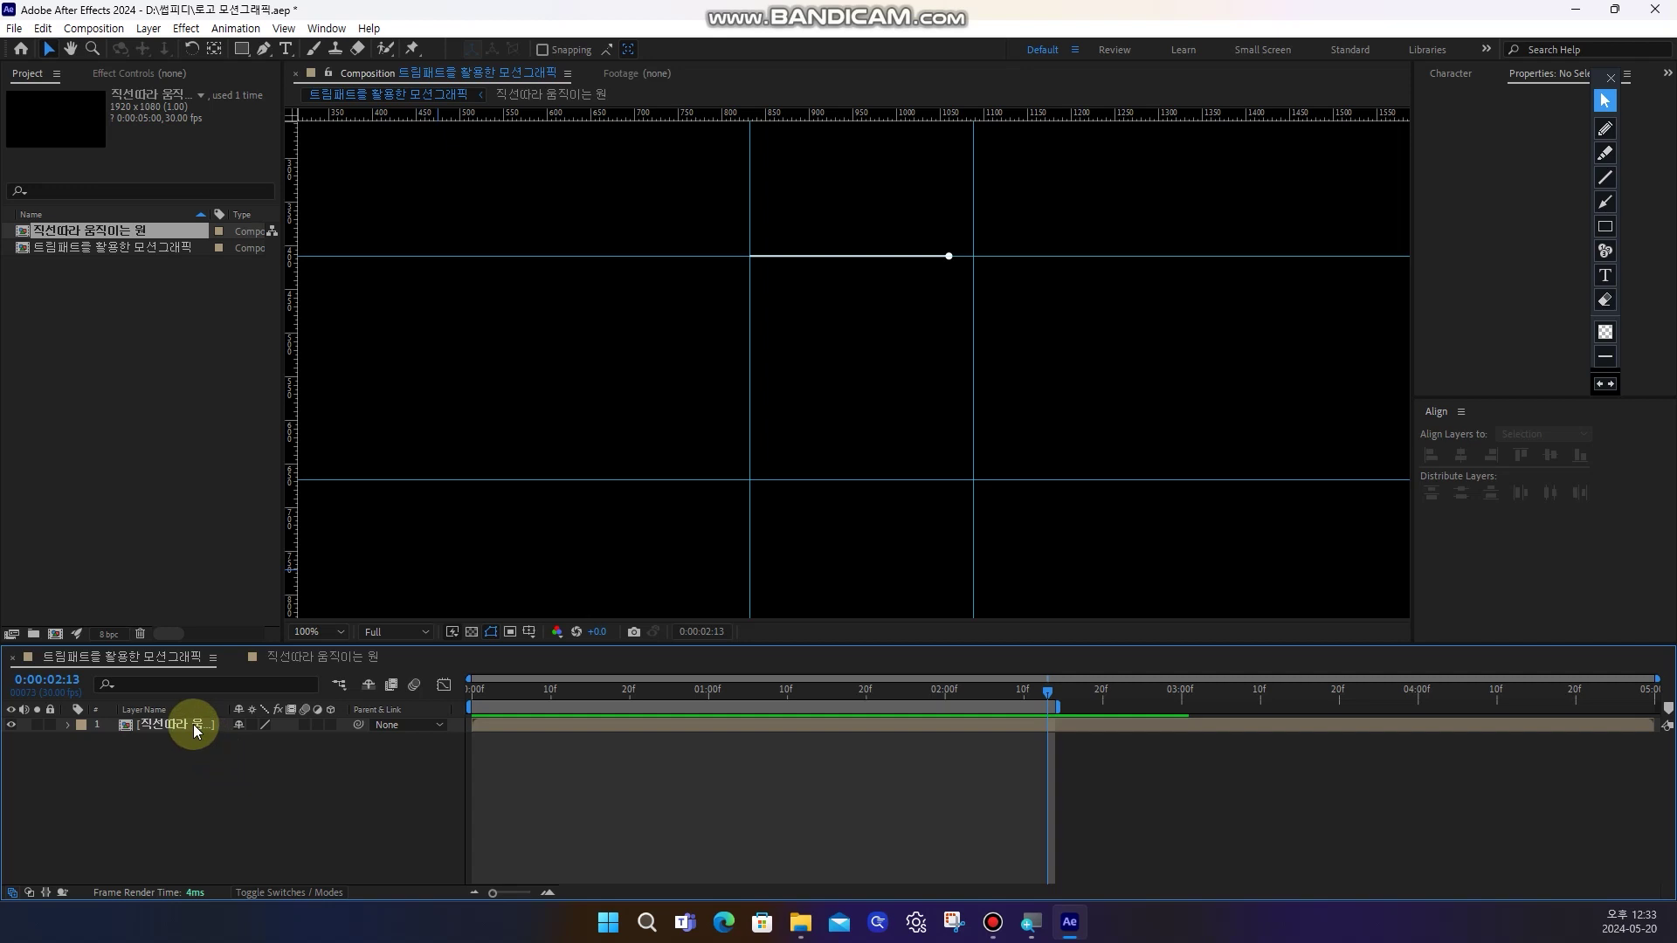
click(193, 728)
click(201, 763)
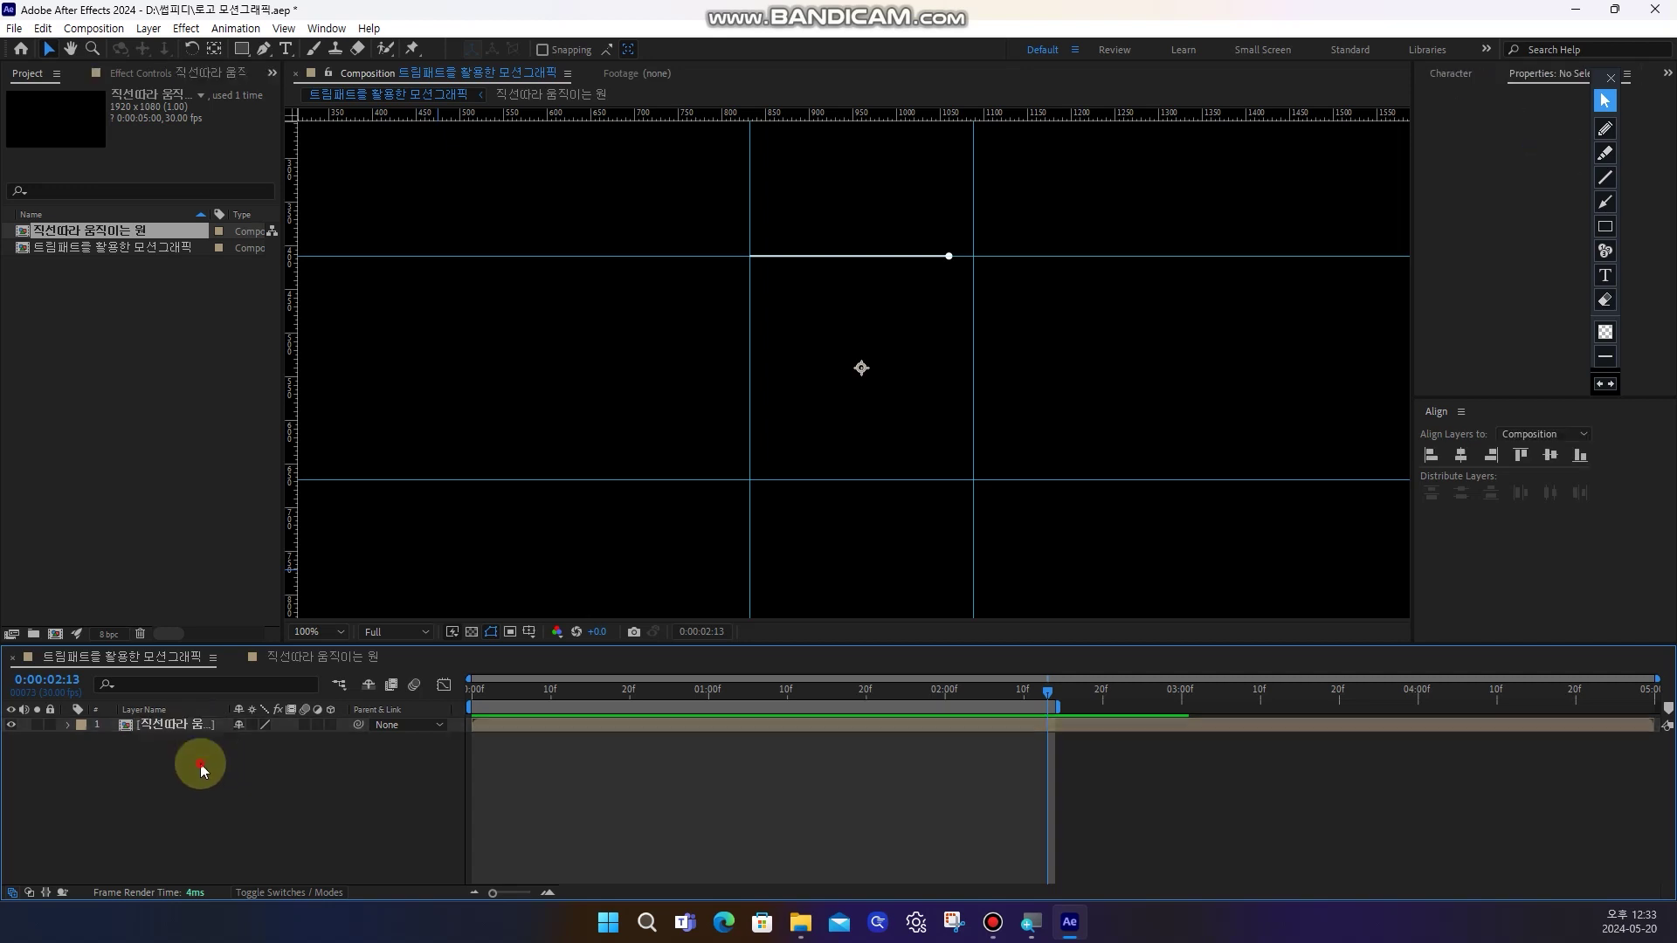
click(197, 723)
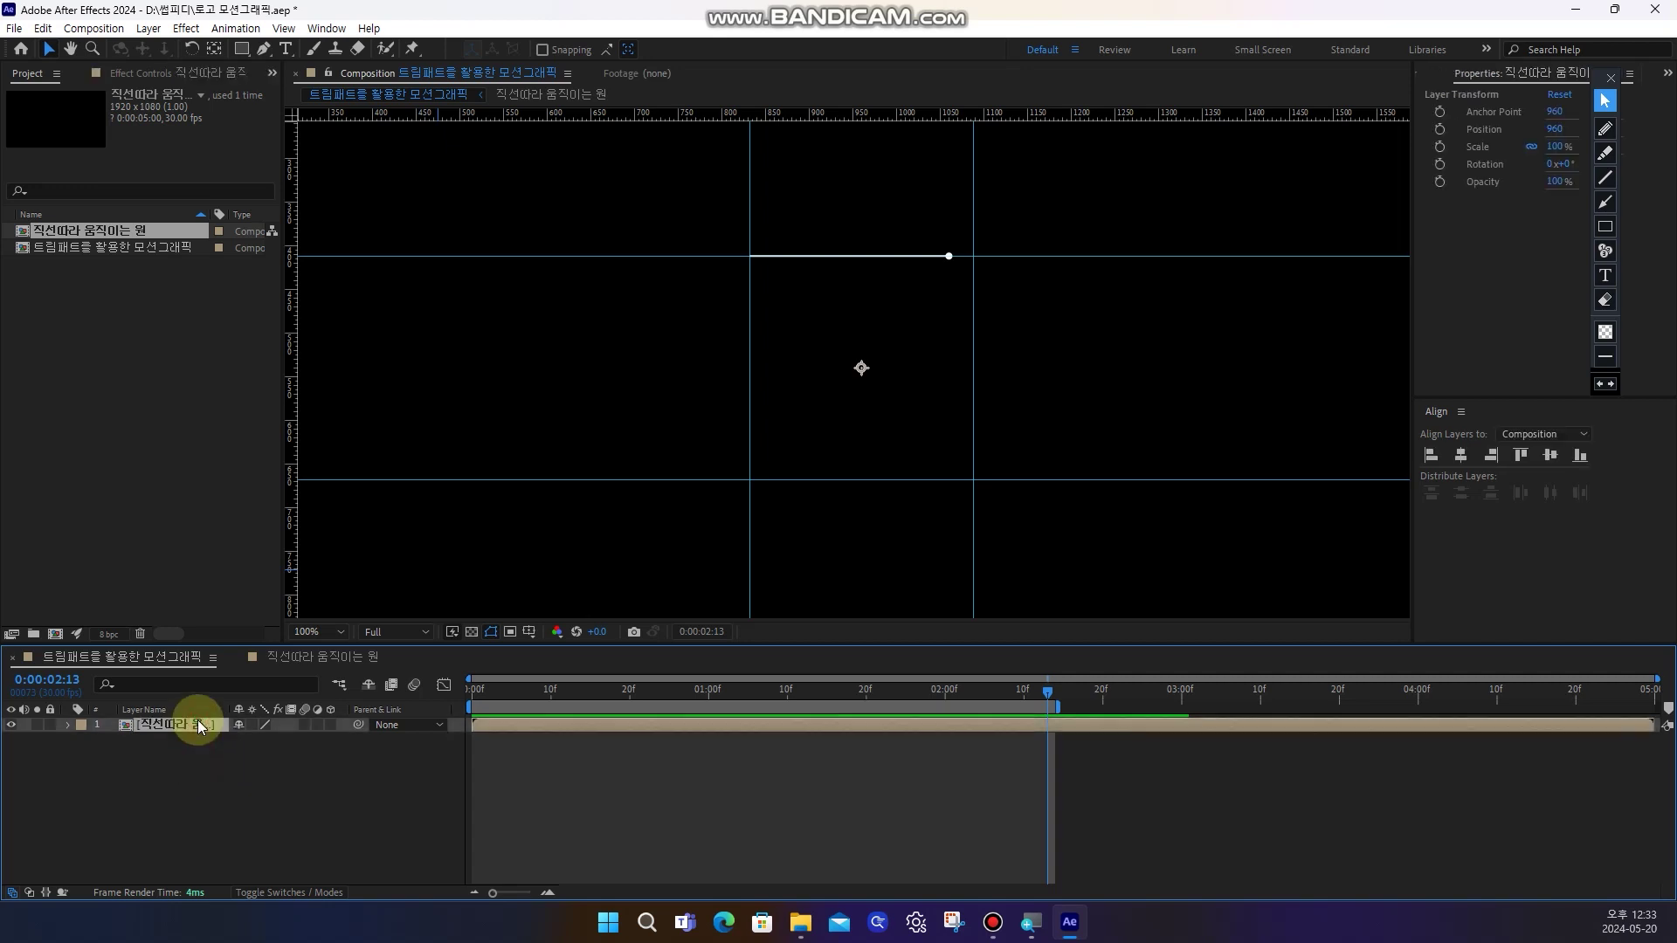
click(209, 747)
click(203, 721)
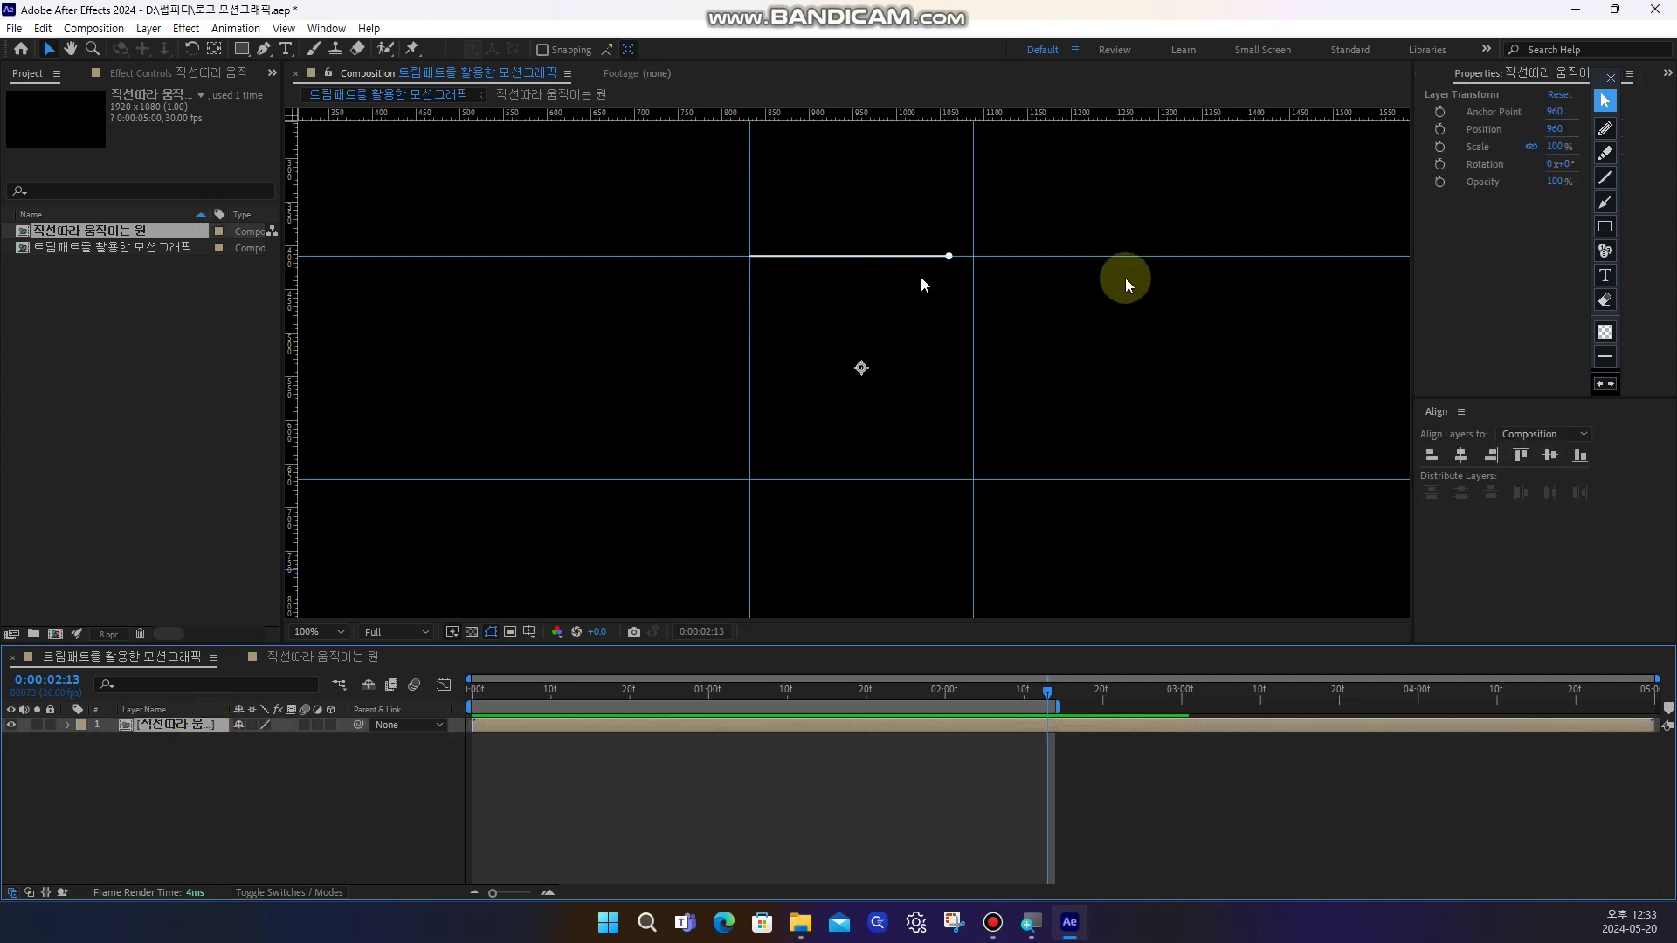
click(1605, 129)
mouse_move(886, 381)
mouse_down()
mouse_move(866, 334)
mouse_move(874, 382)
mouse_up()
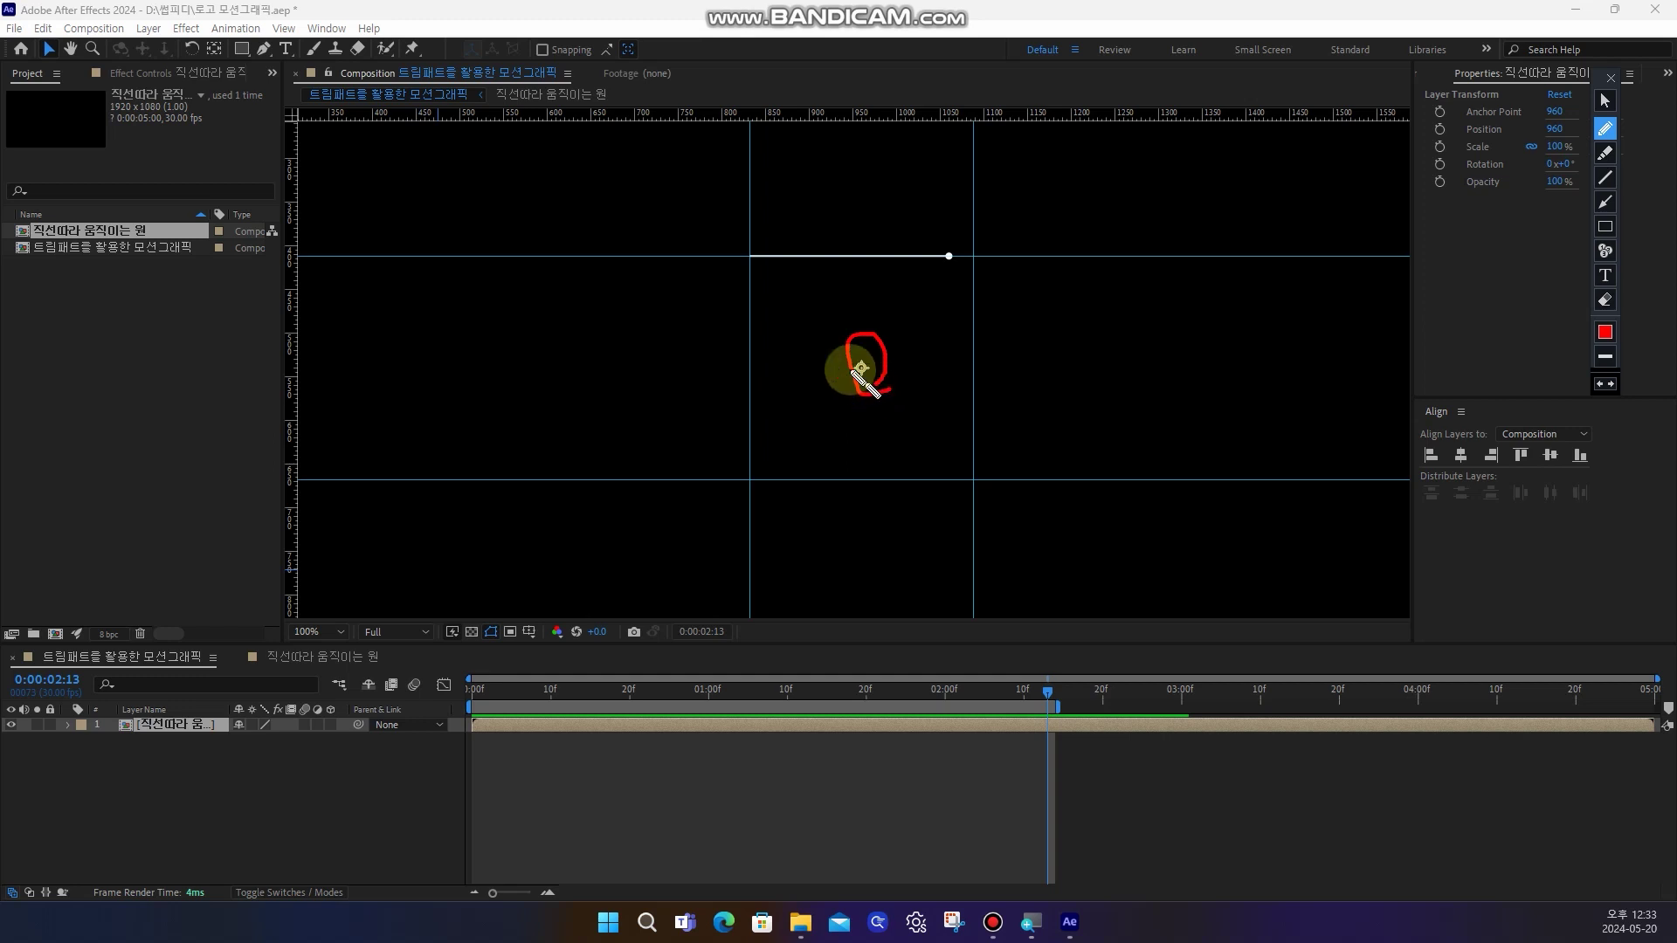
mouse_move(852, 382)
mouse_down()
mouse_move(847, 351)
mouse_move(871, 389)
mouse_up()
drag(756, 264, 755, 258)
click(1604, 100)
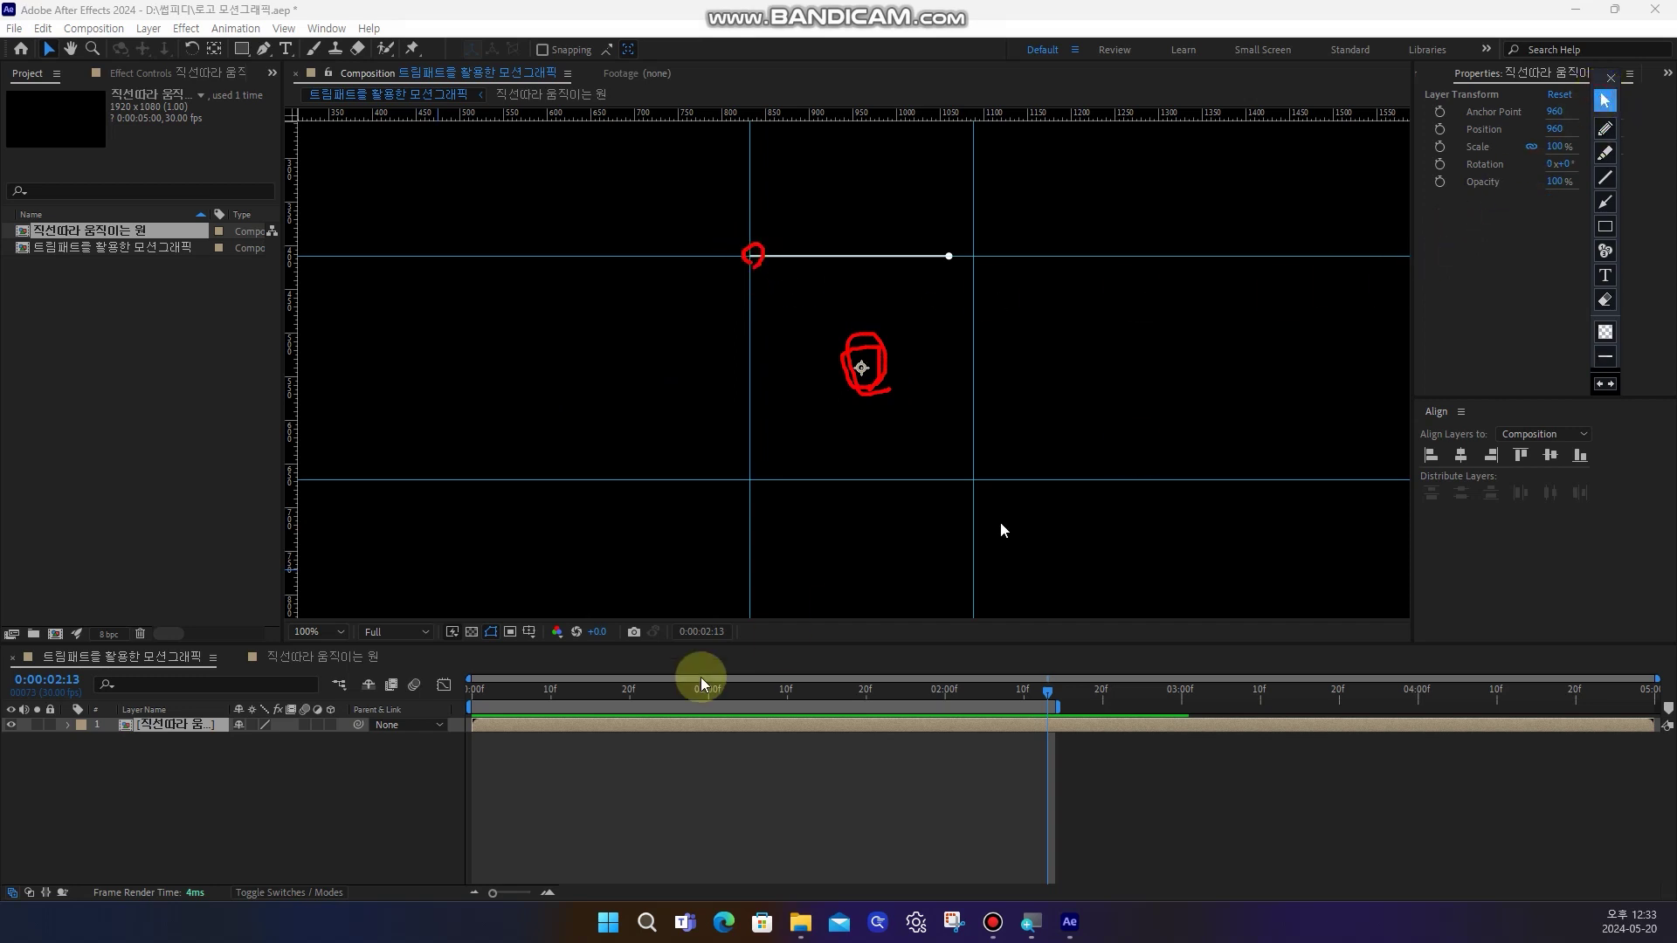
click(243, 814)
Move the 직선따라 움직이는 원 layer's anchor point onto the upper-left guide intersection, at the line's starting end
click(195, 724)
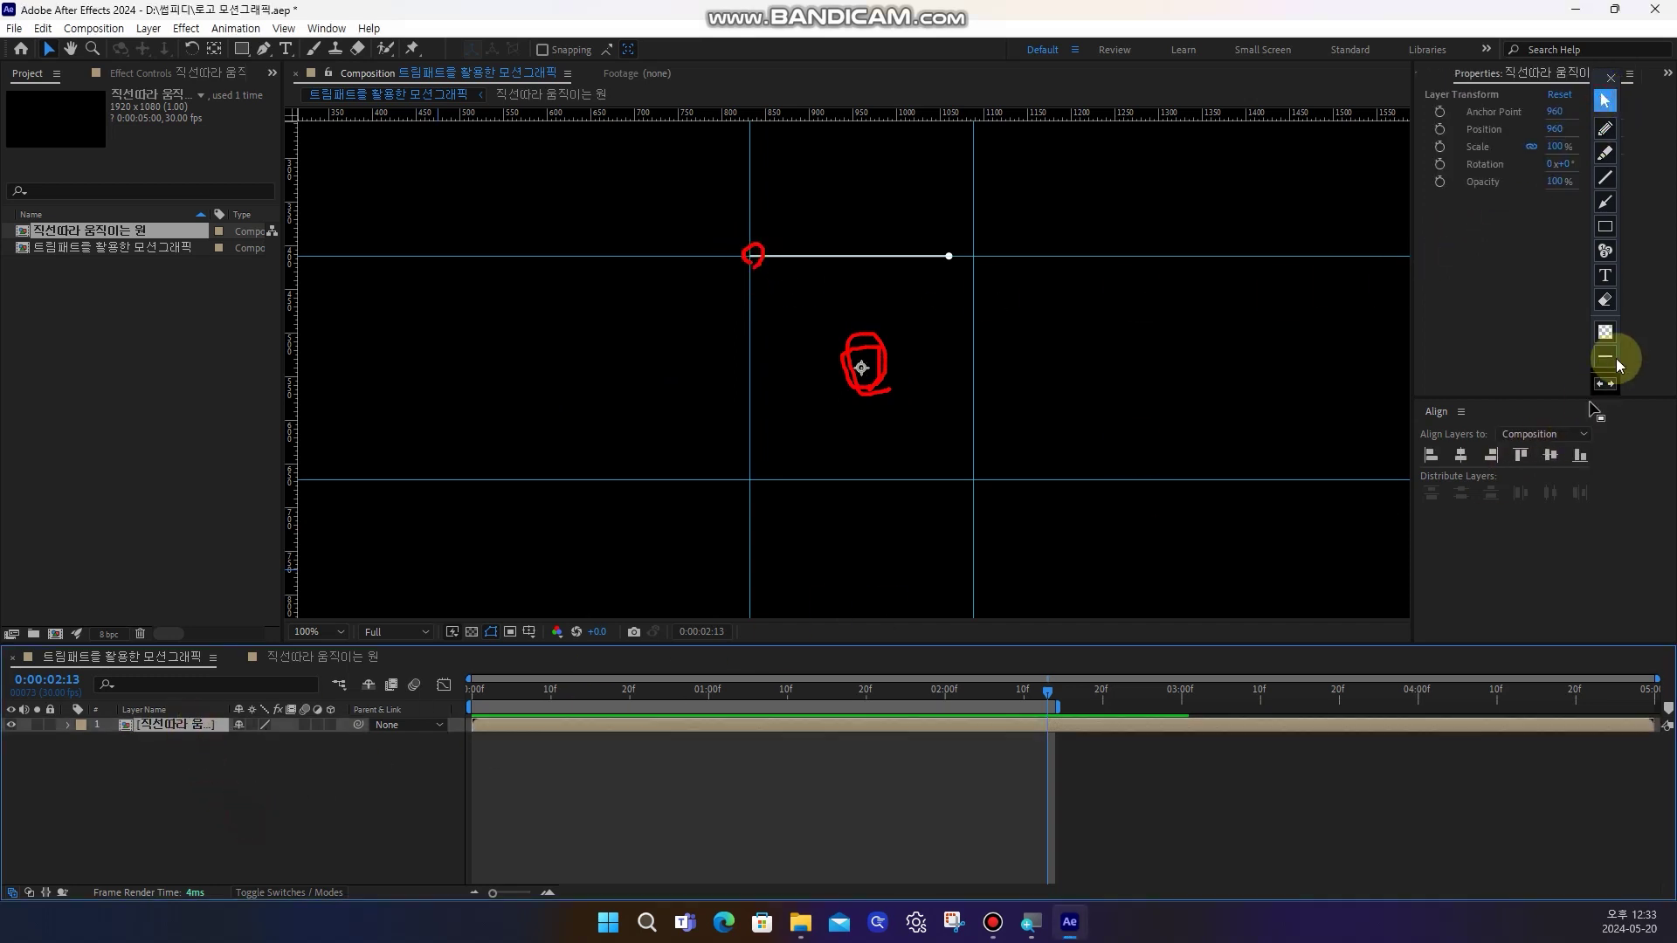
click(1604, 299)
click(1605, 101)
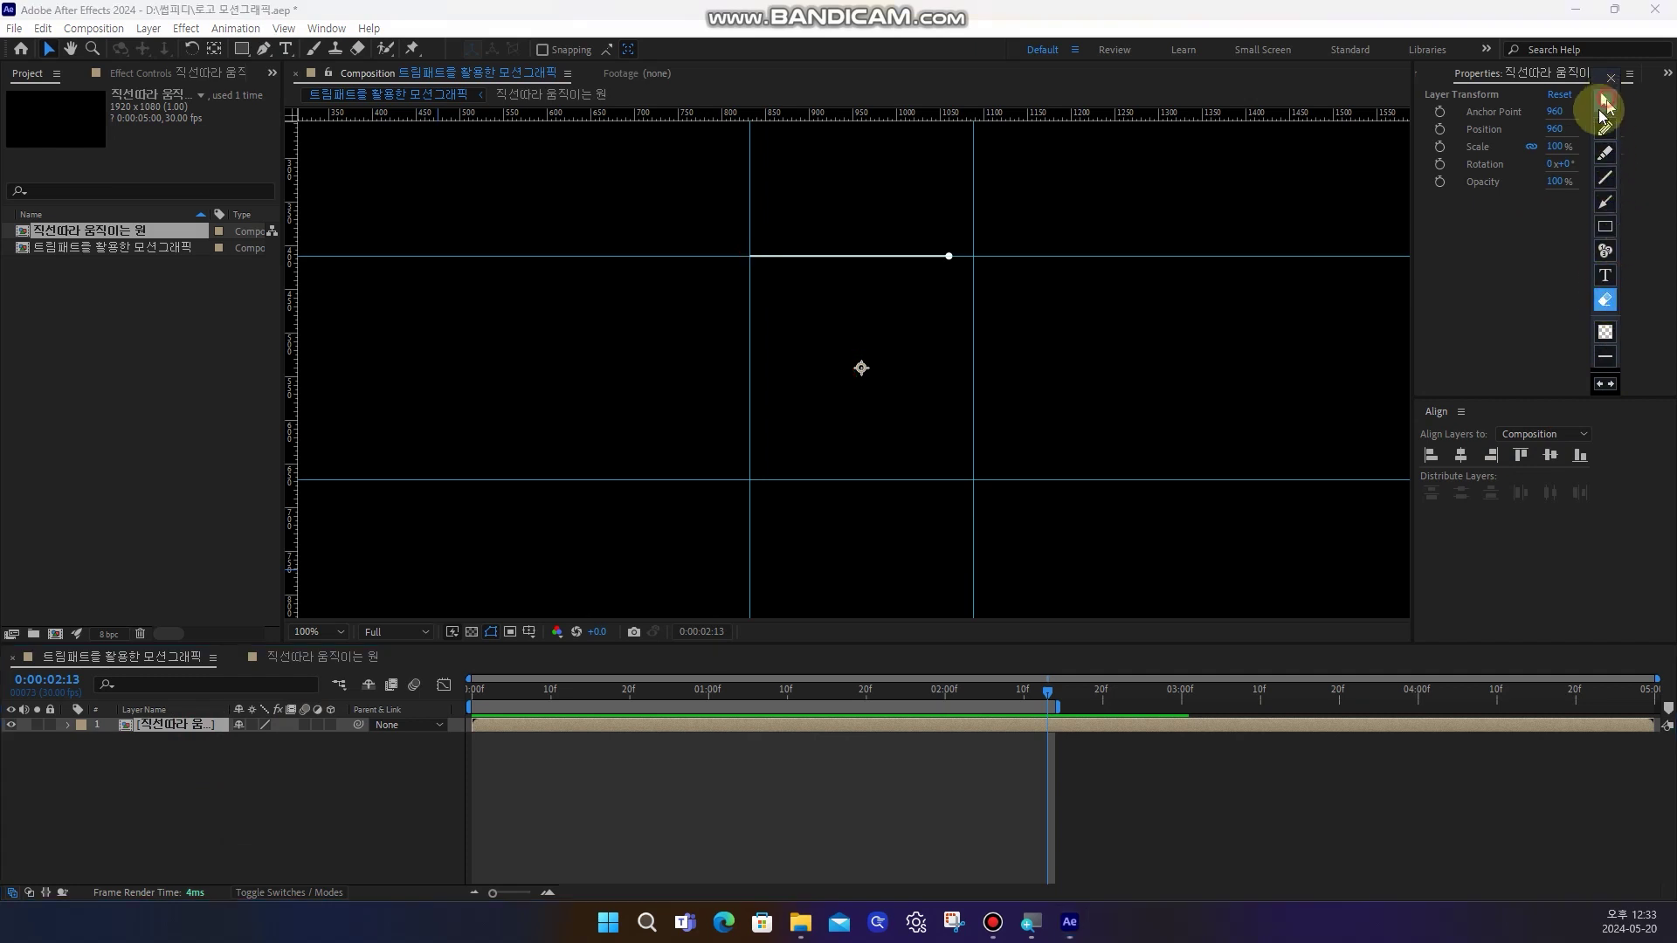
click(214, 51)
drag(861, 368, 824, 312)
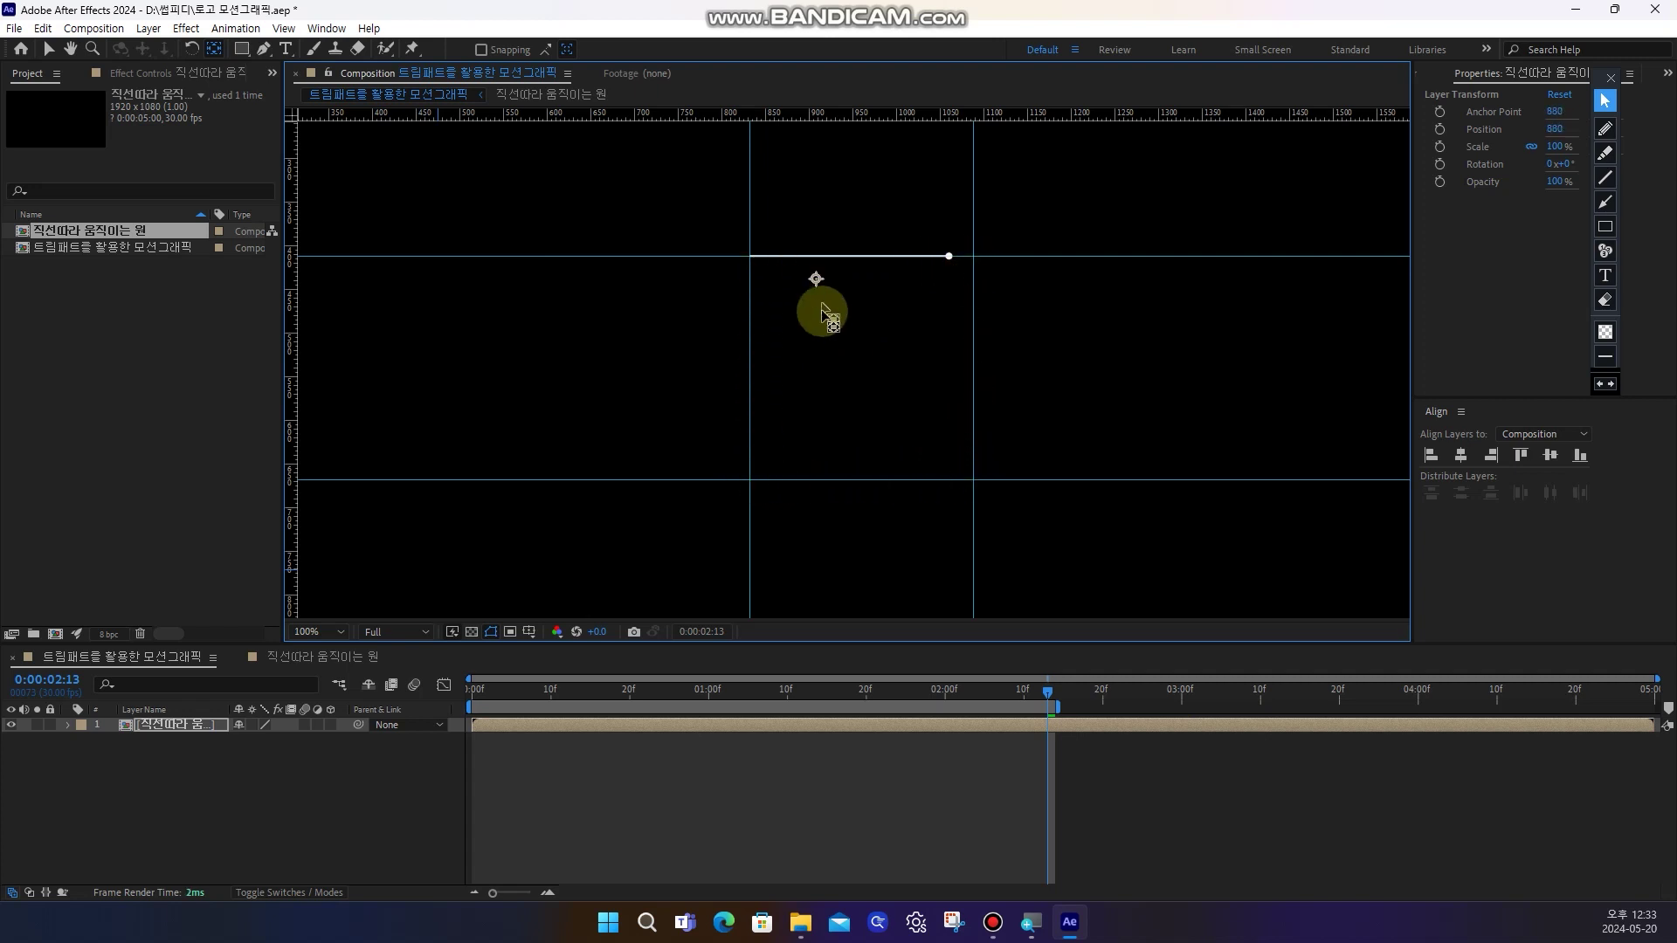
click(285, 29)
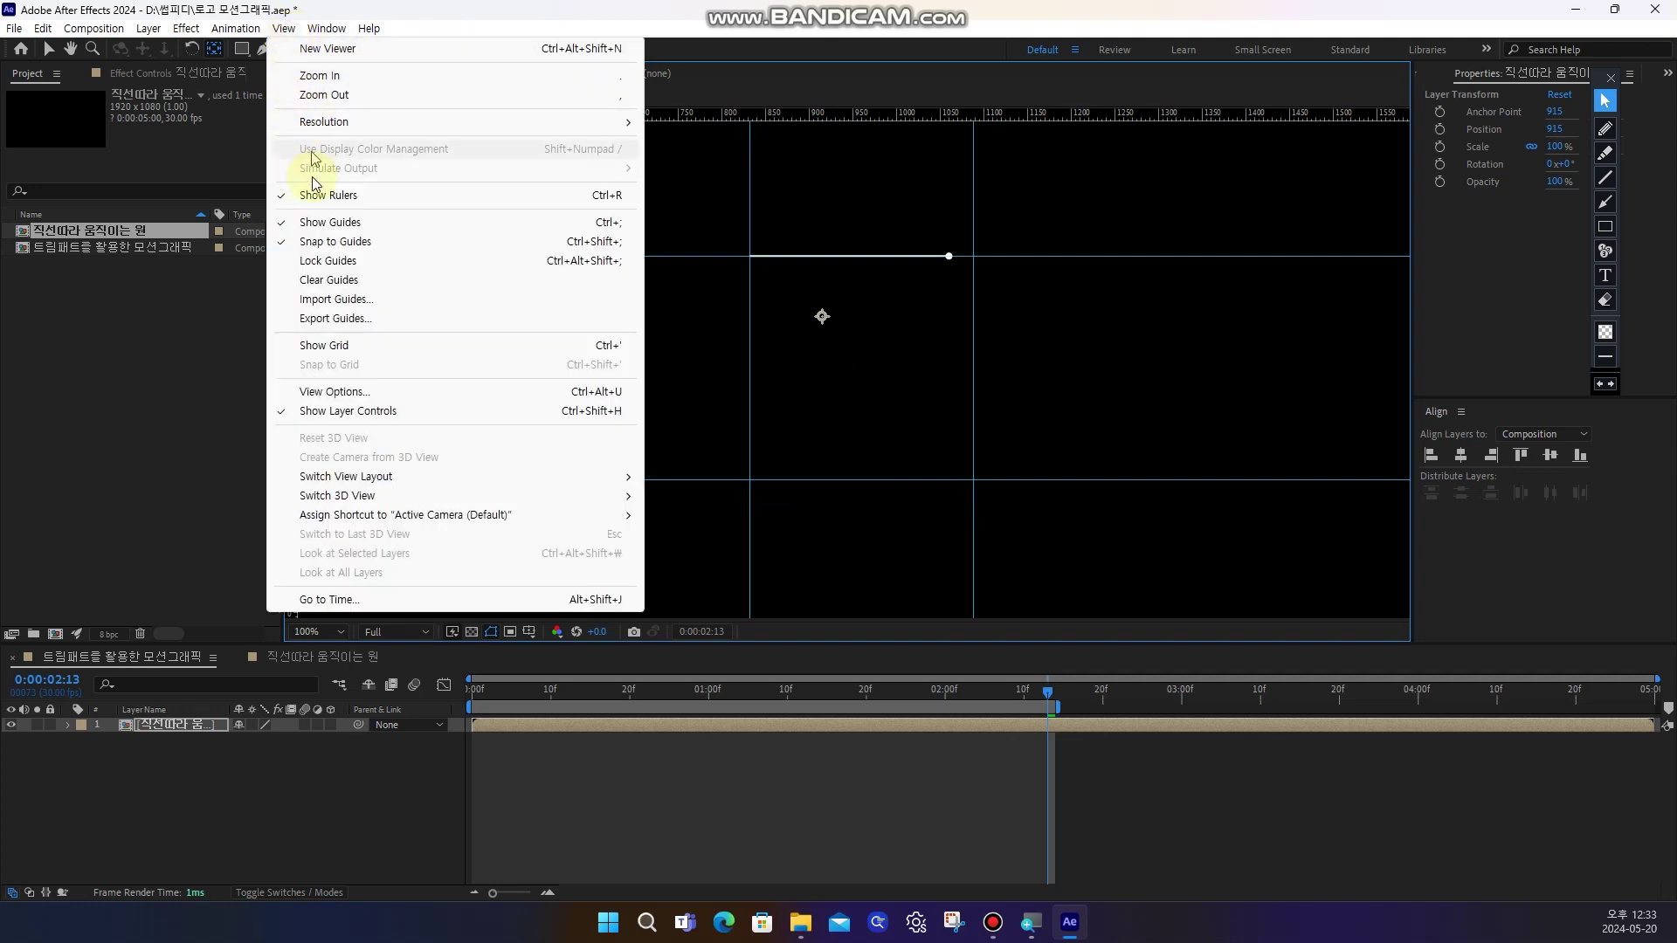
click(762, 760)
click(823, 316)
drag(823, 316, 763, 278)
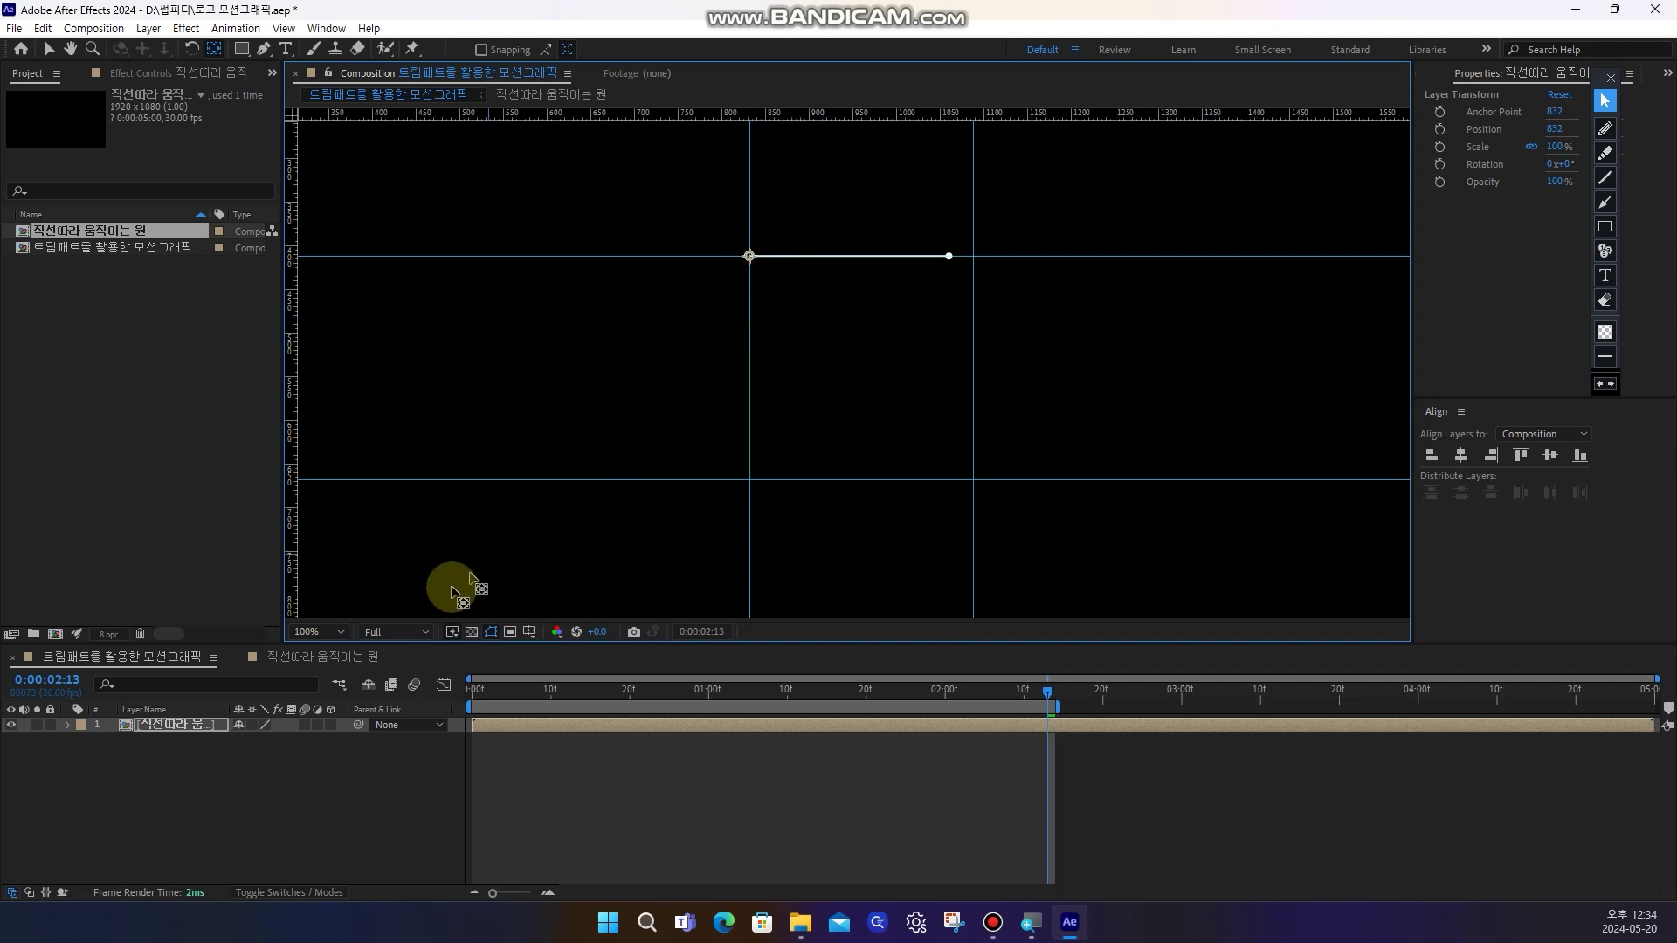
Duplicate the 직선따라 움직이는 원 layer and set the copy's Rotation to 90°
click(190, 807)
click(194, 729)
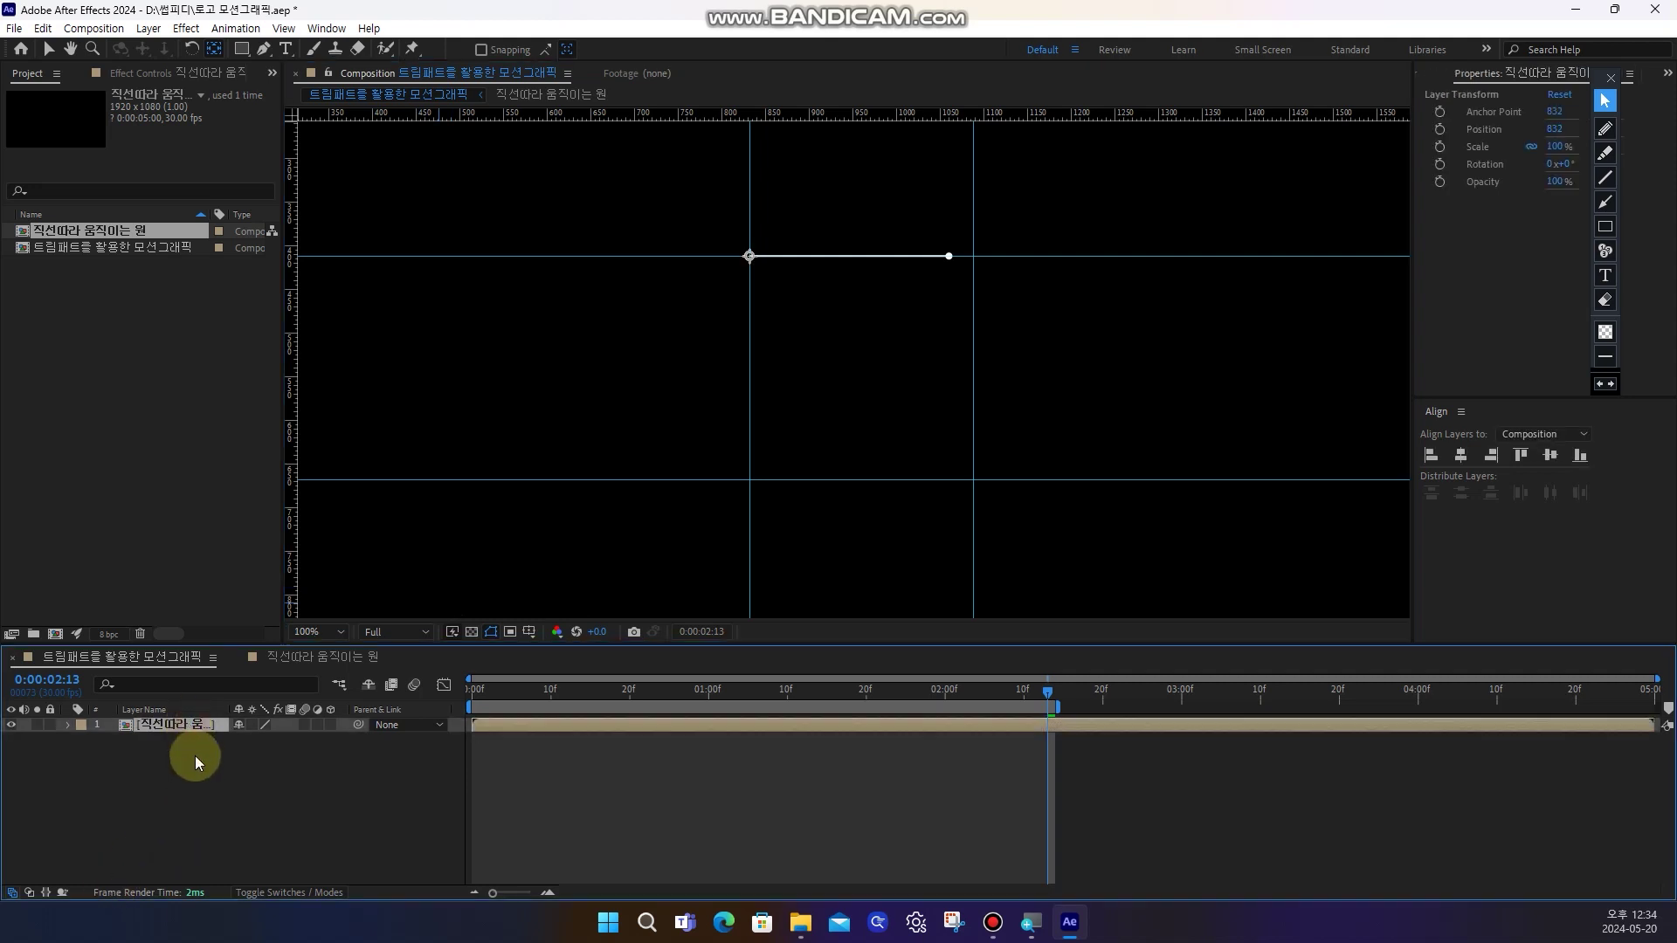
key(ctrl+d)
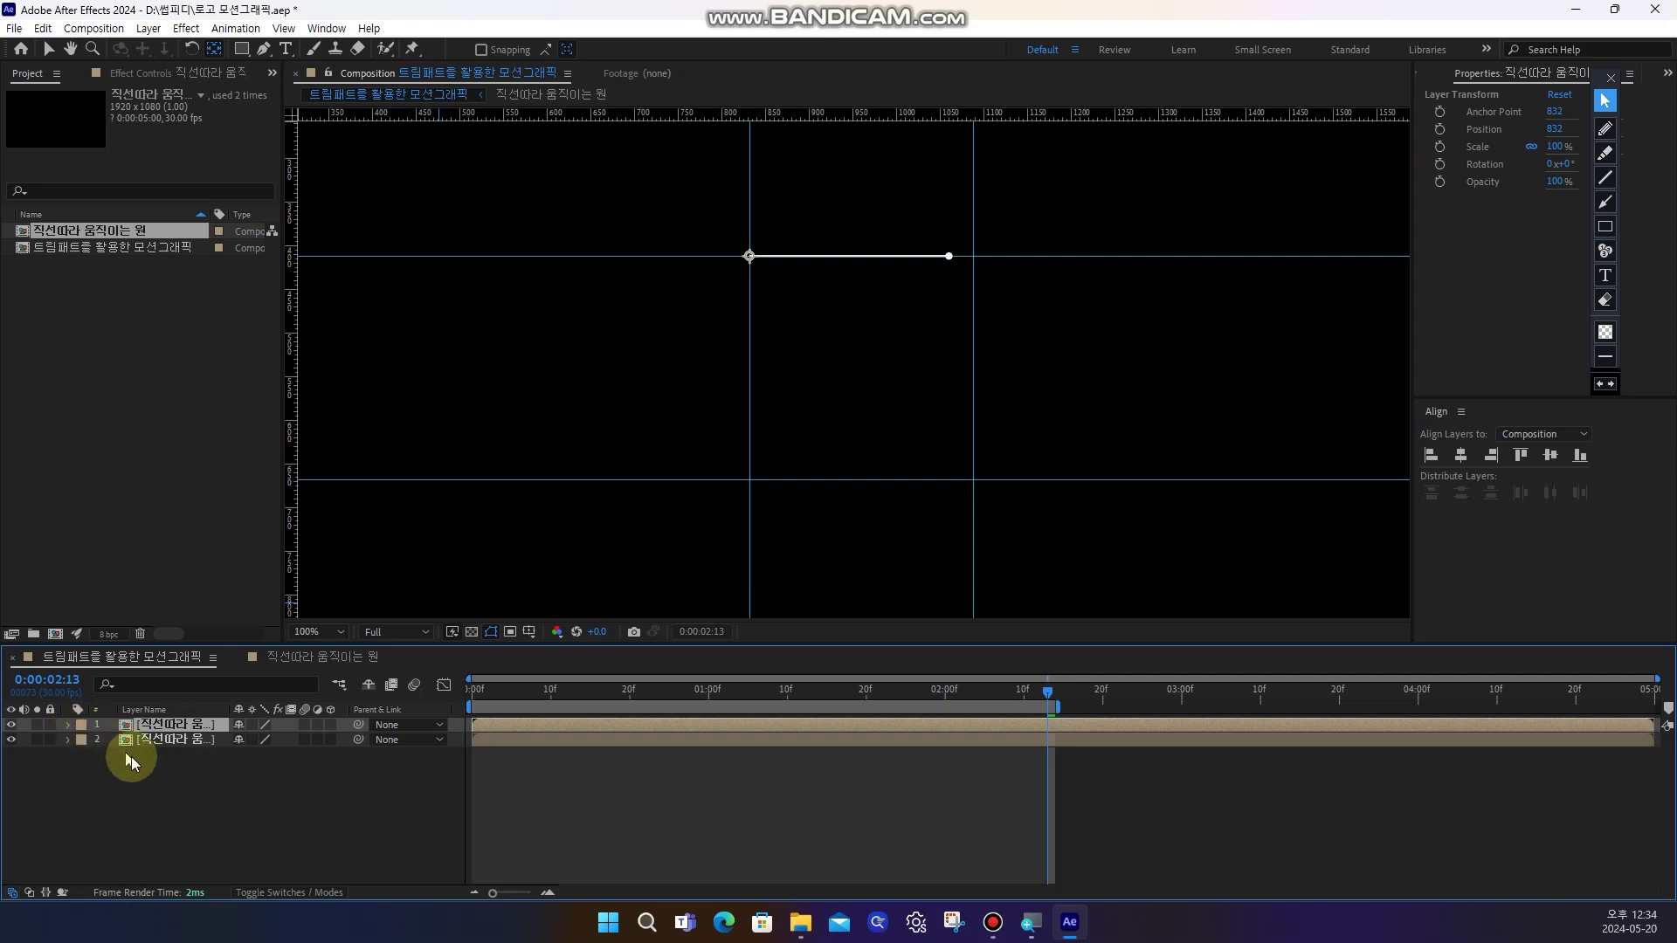
key(r)
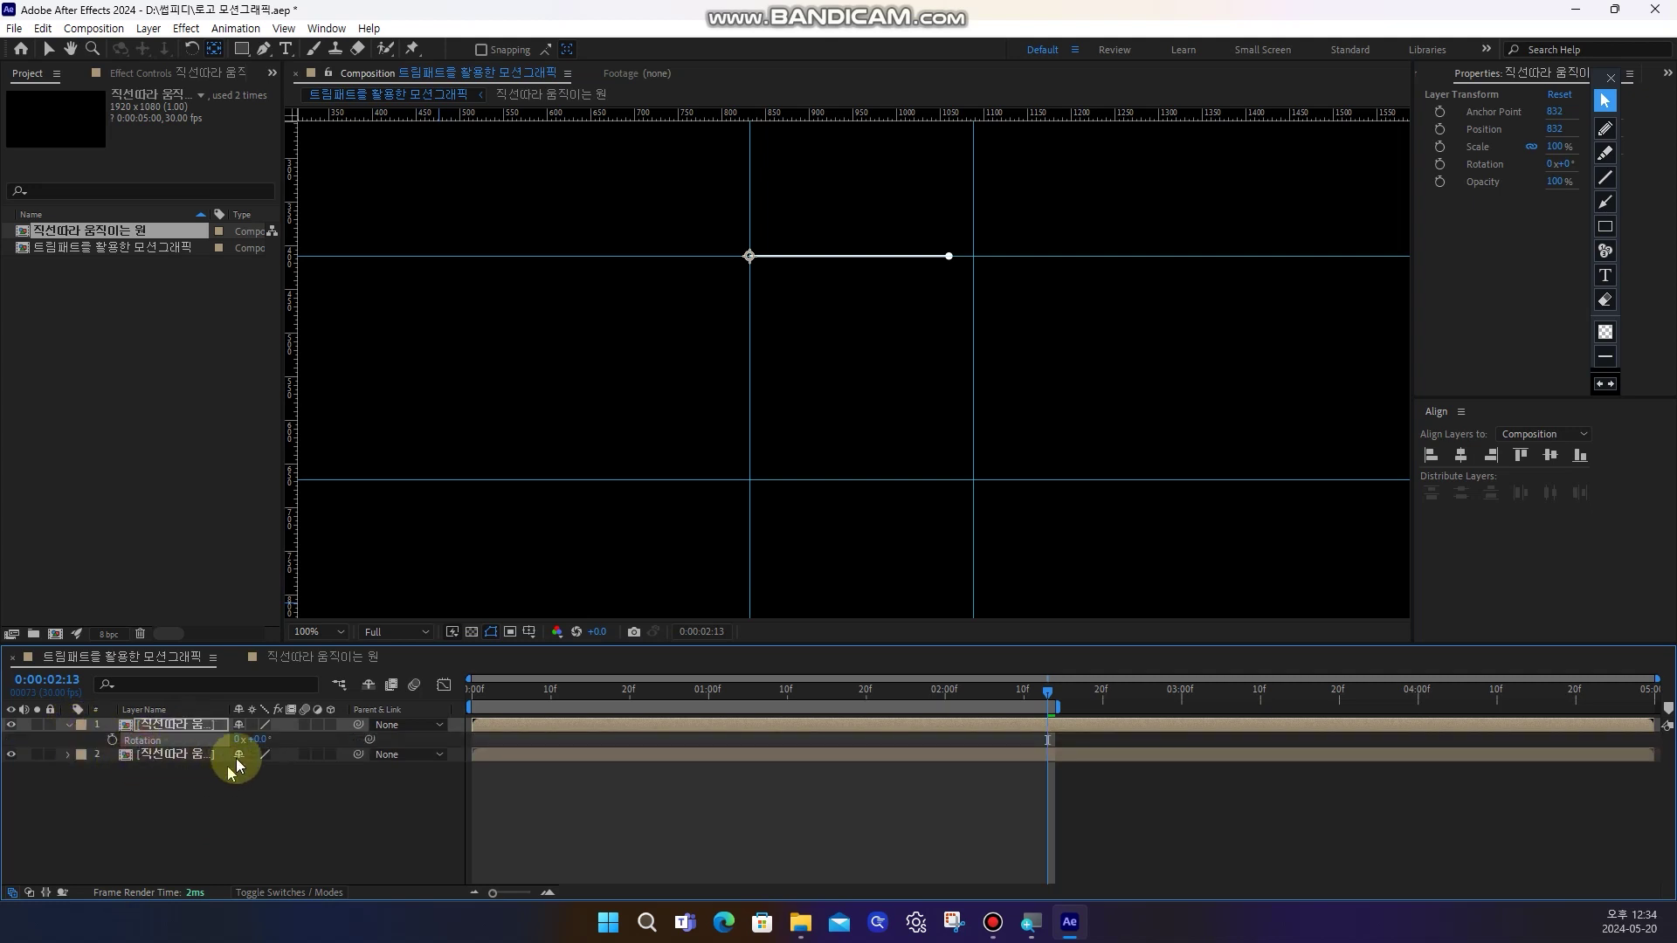
mouse_move(260, 738)
mouse_down()
mouse_move(315, 738)
mouse_move(285, 747)
mouse_up()
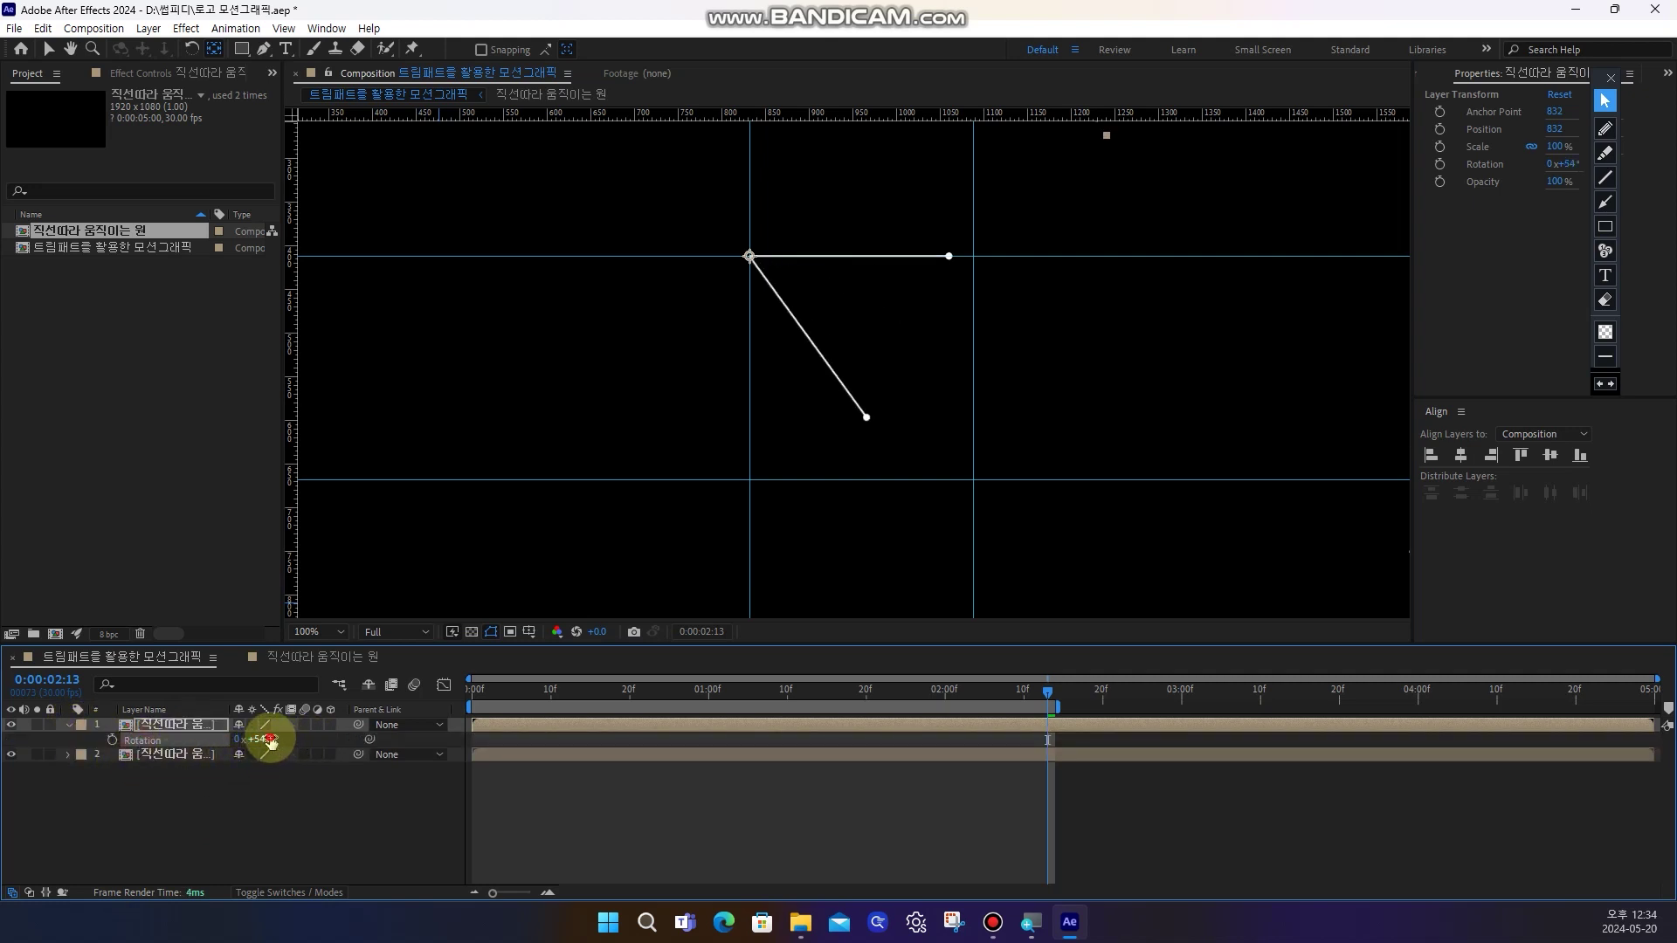
key(Return)
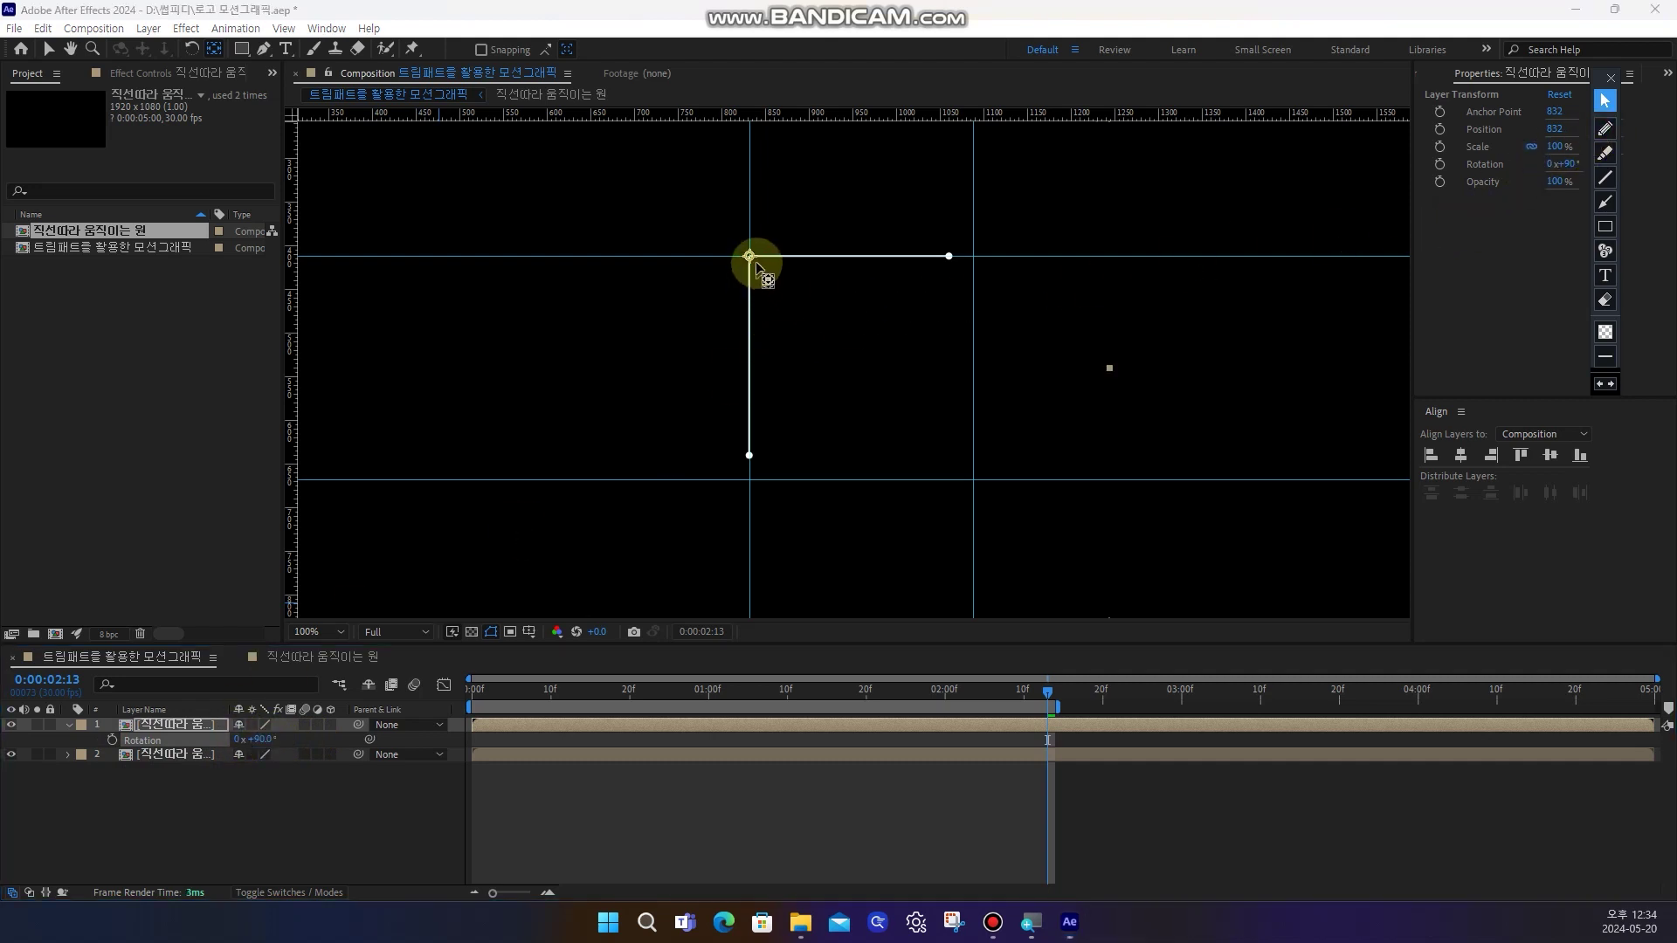
click(1605, 129)
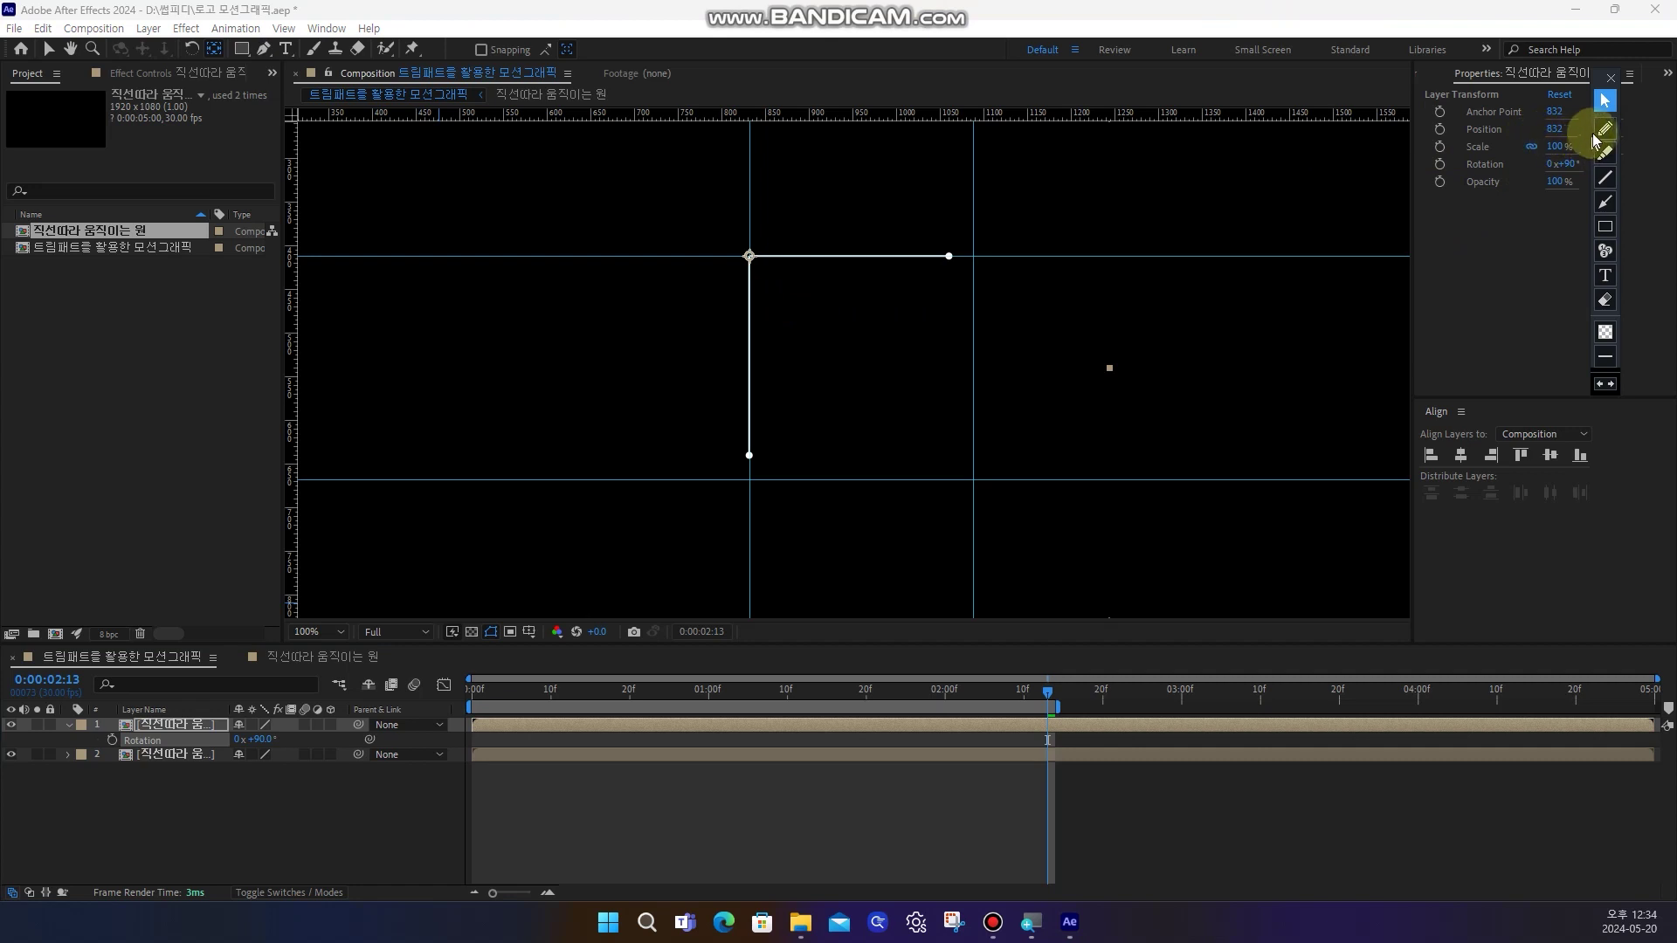
drag(772, 252, 823, 252)
mouse_move(829, 275)
mouse_down()
mouse_move(762, 365)
mouse_move(779, 401)
mouse_up()
mouse_move(721, 259)
mouse_down()
mouse_move(721, 474)
mouse_move(707, 451)
mouse_move(747, 469)
mouse_up()
mouse_move(749, 372)
mouse_down()
mouse_move(733, 373)
mouse_move(752, 405)
mouse_move(781, 393)
mouse_up()
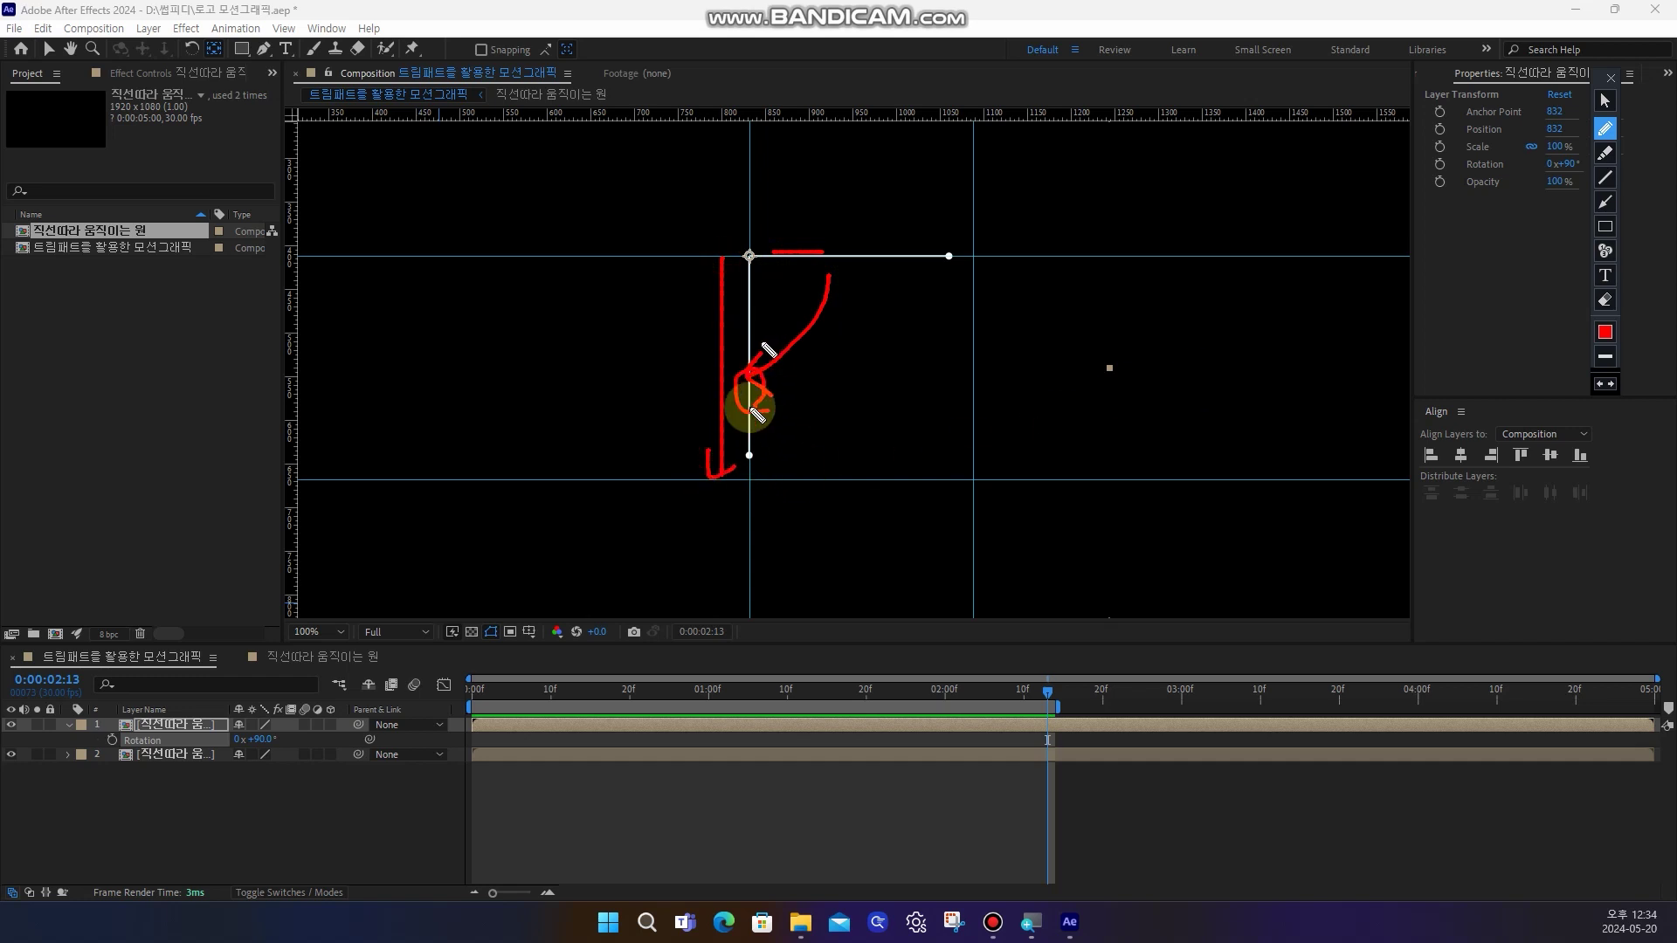
drag(750, 467, 753, 458)
drag(749, 263, 748, 266)
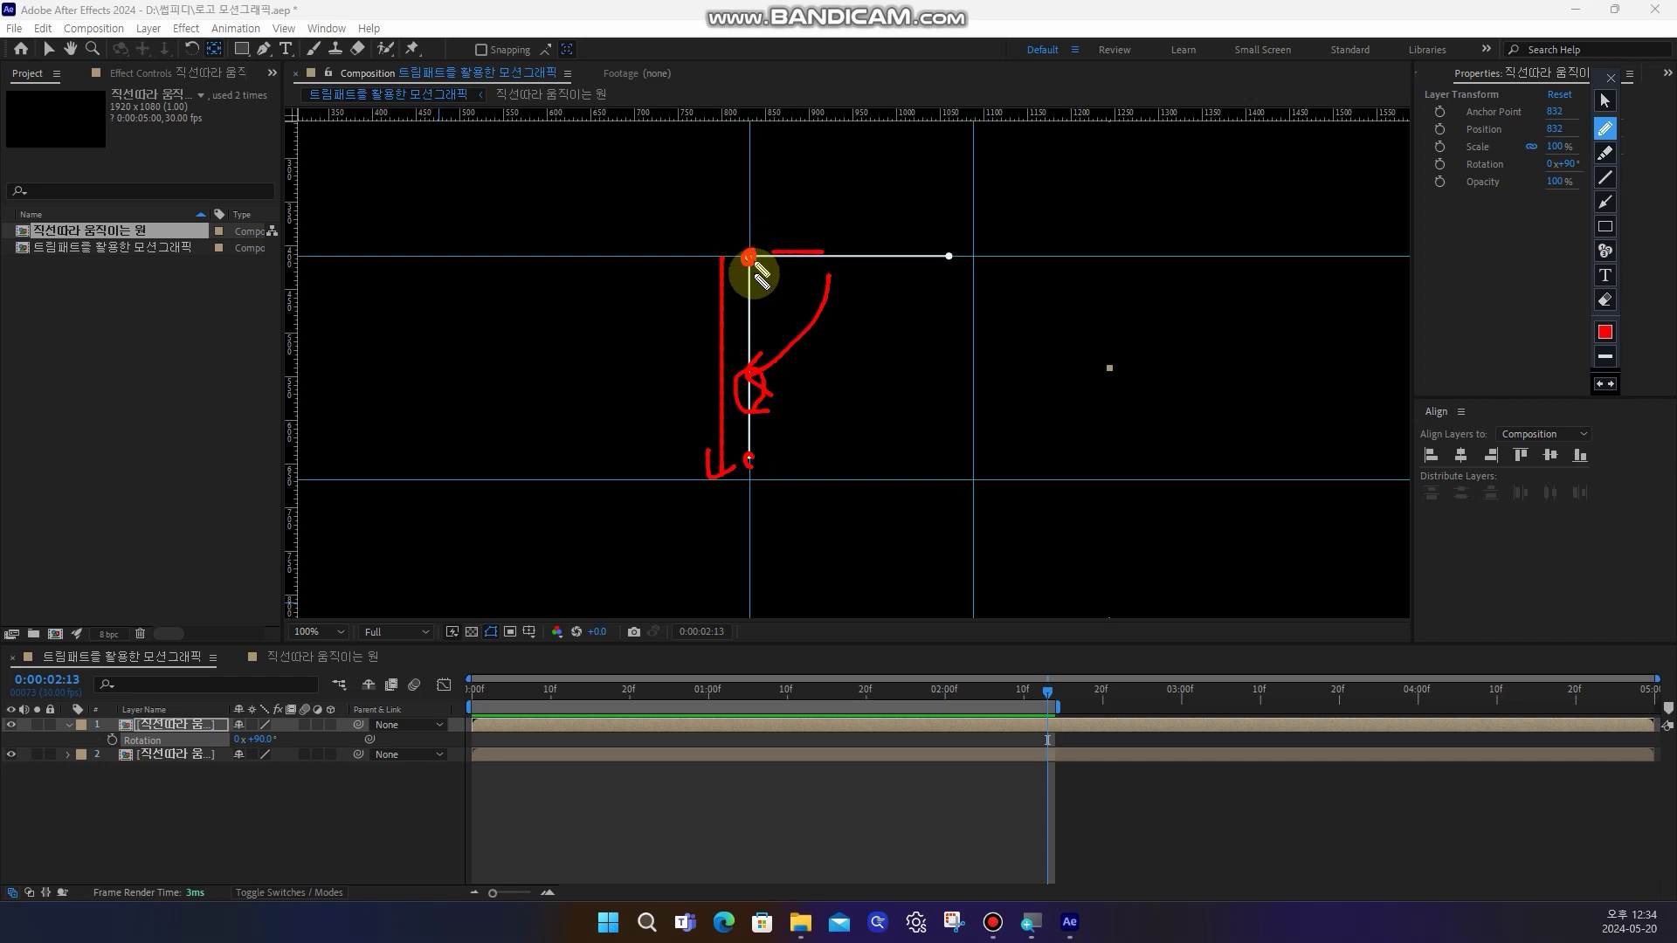
mouse_move(762, 370)
mouse_down()
mouse_move(738, 374)
mouse_move(746, 358)
mouse_up()
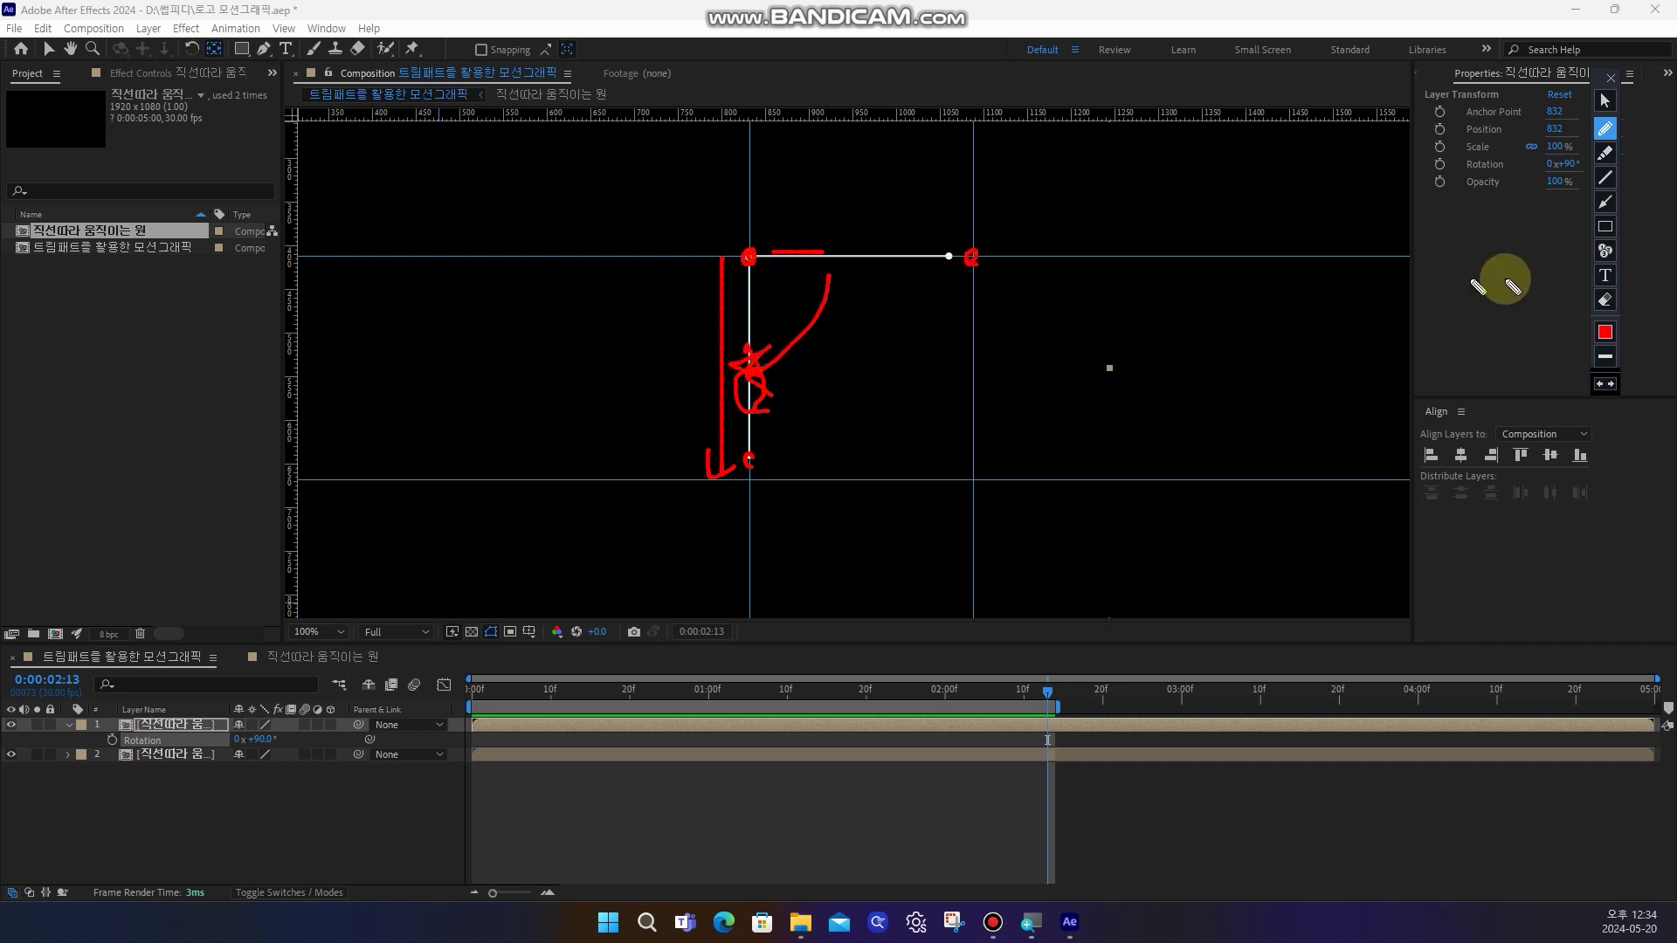
click(1606, 299)
click(1605, 101)
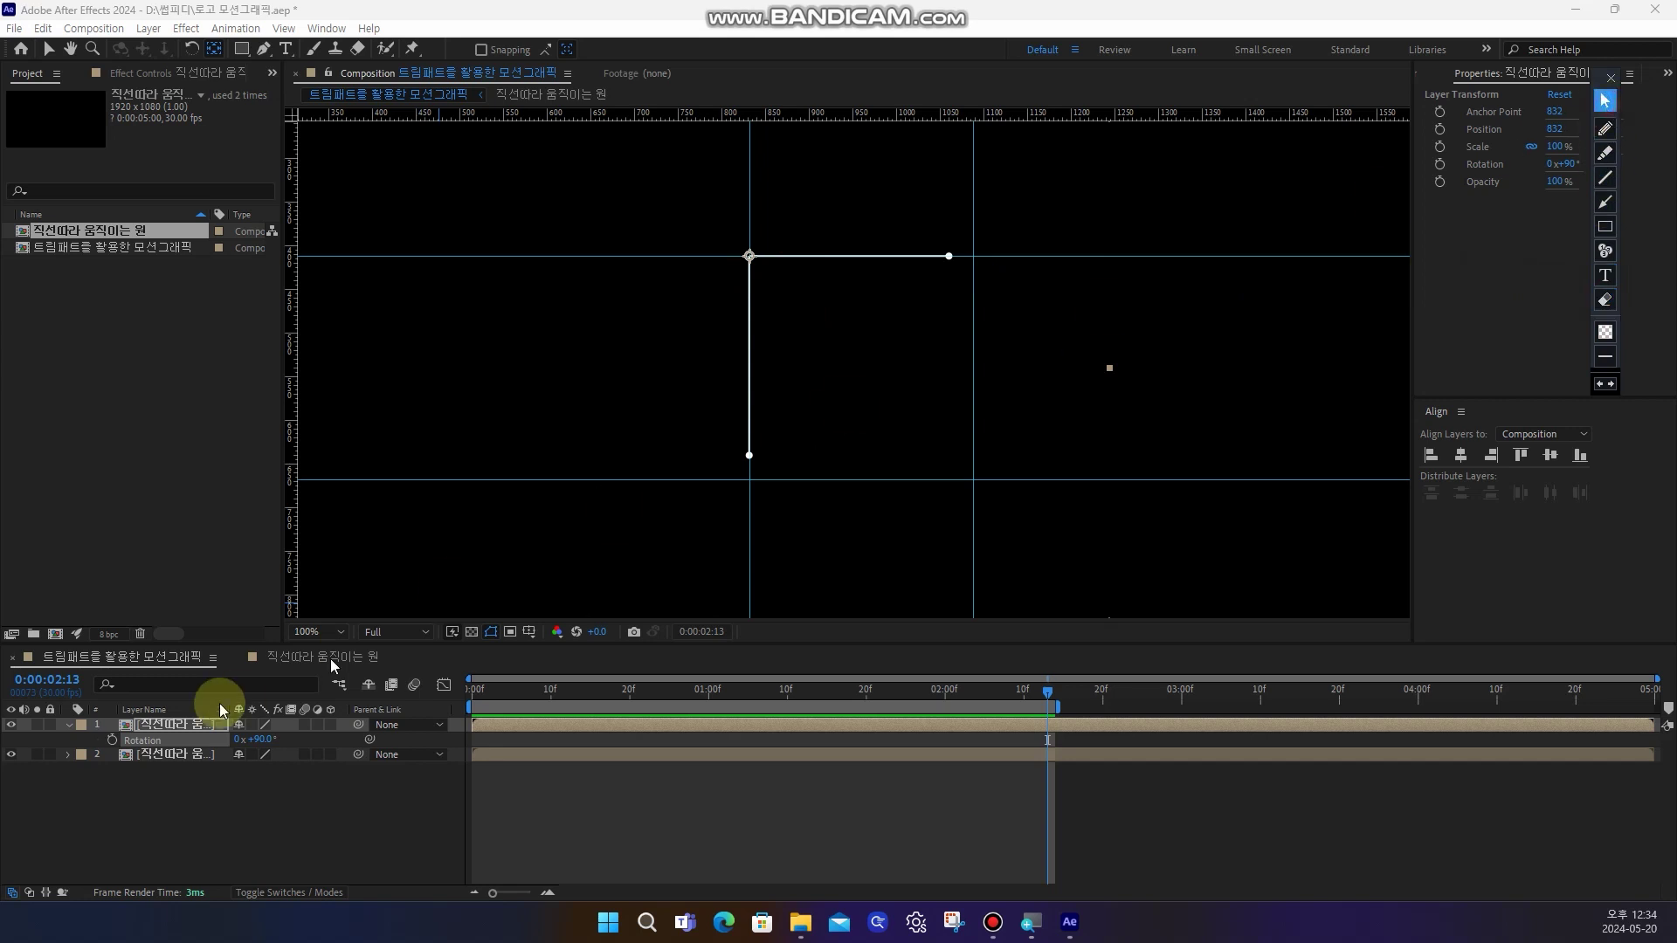
Set the rotated copy's horizontal Position to 1088 so its starting end sits on the upper-right guide intersection
click(181, 767)
click(176, 725)
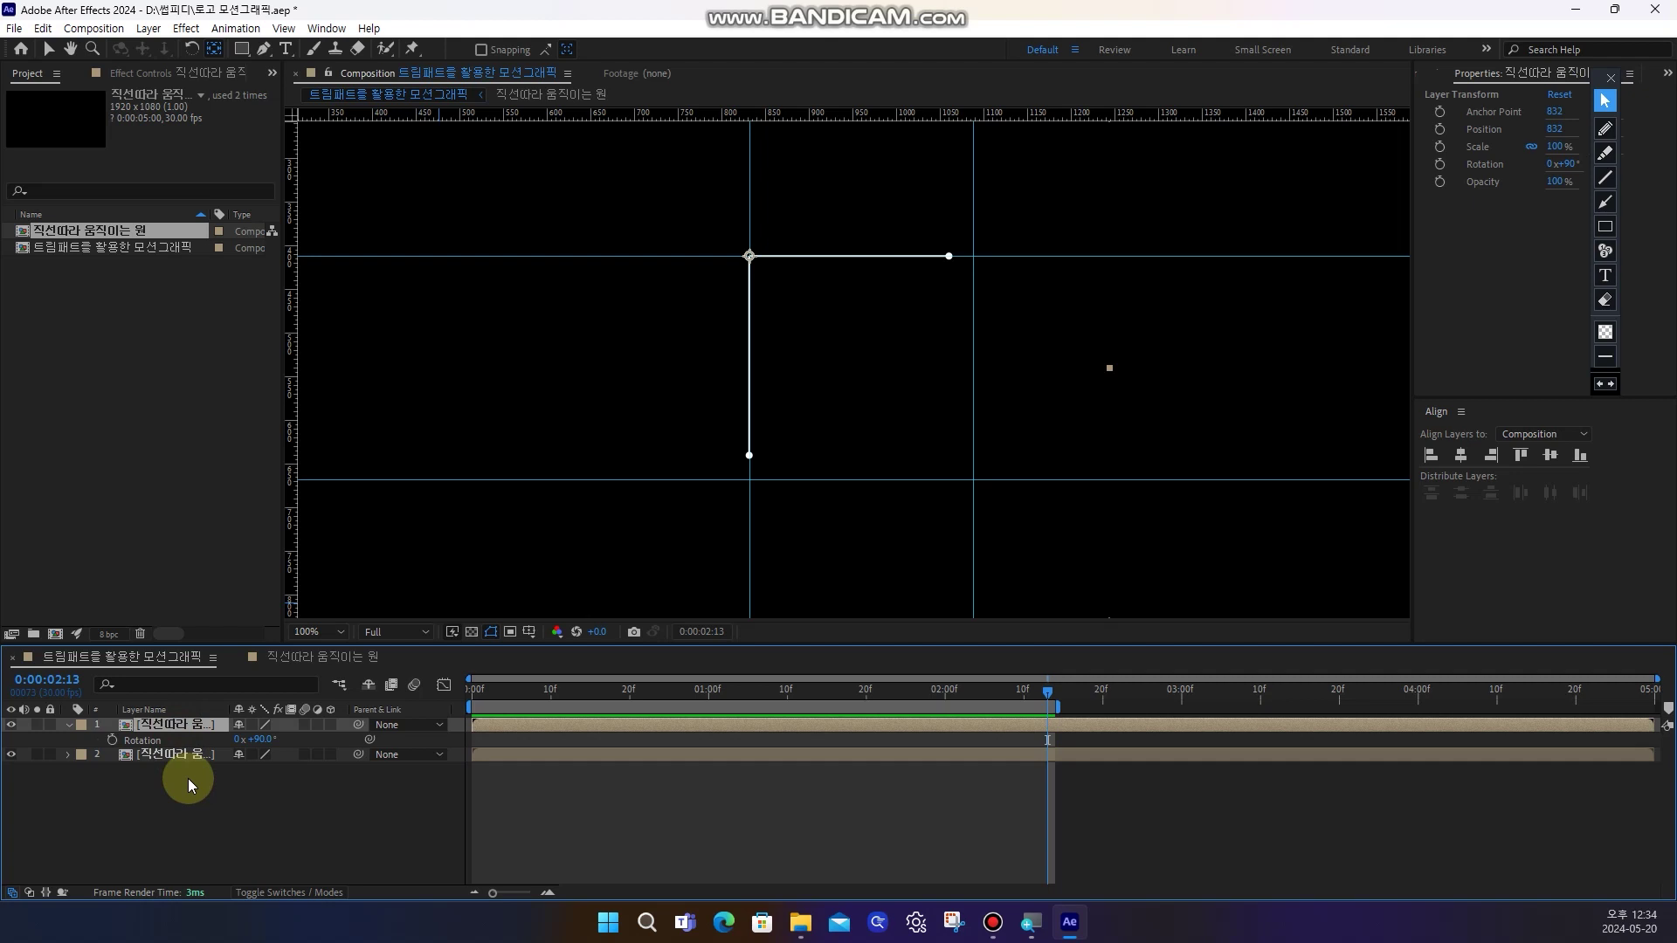
key(p)
drag(244, 743, 468, 739)
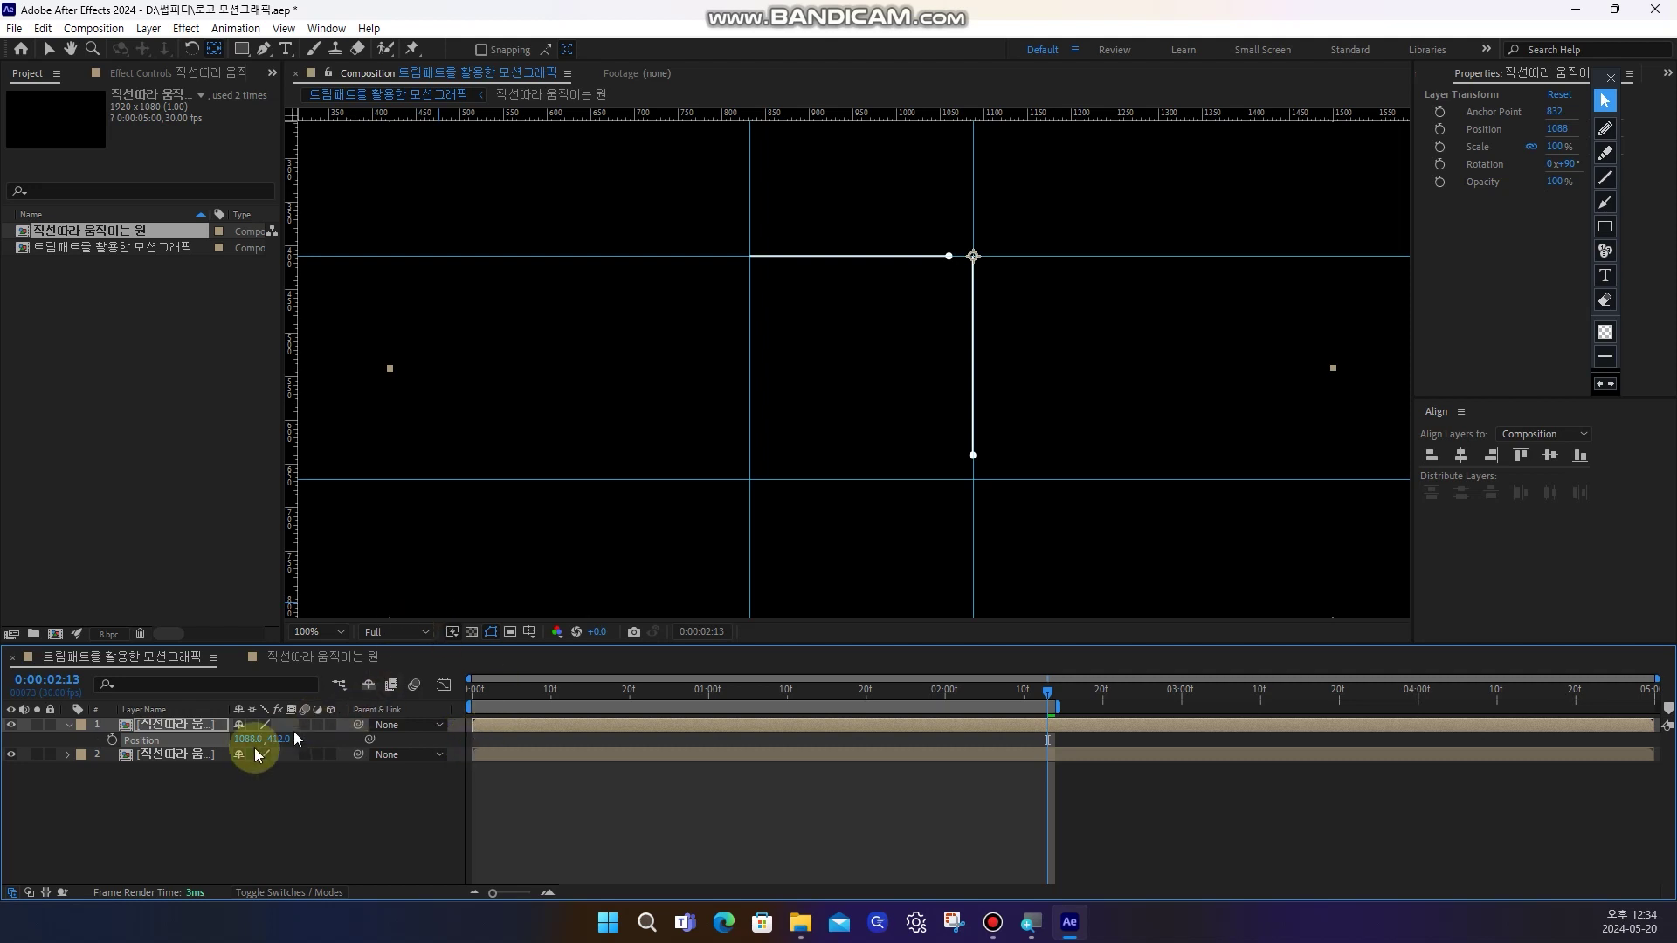
Examine up close how the rotated copy's starting end aligns with the upper-right guide intersection
scroll(910, 381, up, 1)
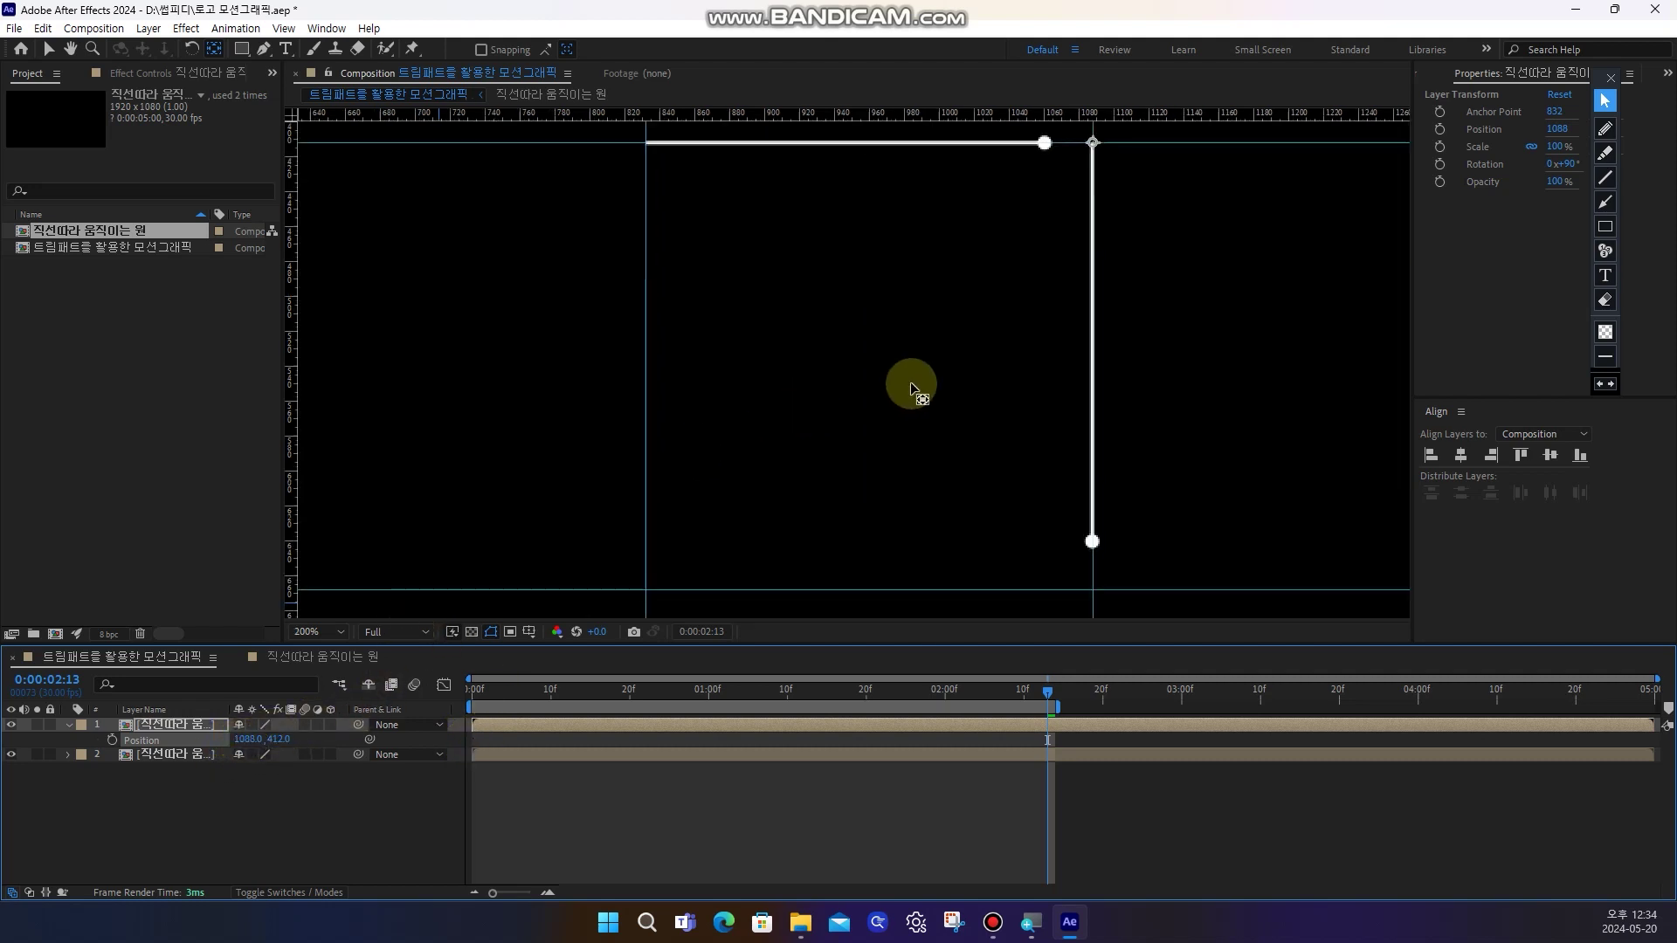
scroll(951, 349, up, 1)
drag(1100, 270, 868, 486)
scroll(1039, 245, up, 1)
drag(1039, 245, 845, 490)
scroll(995, 366, up, 1)
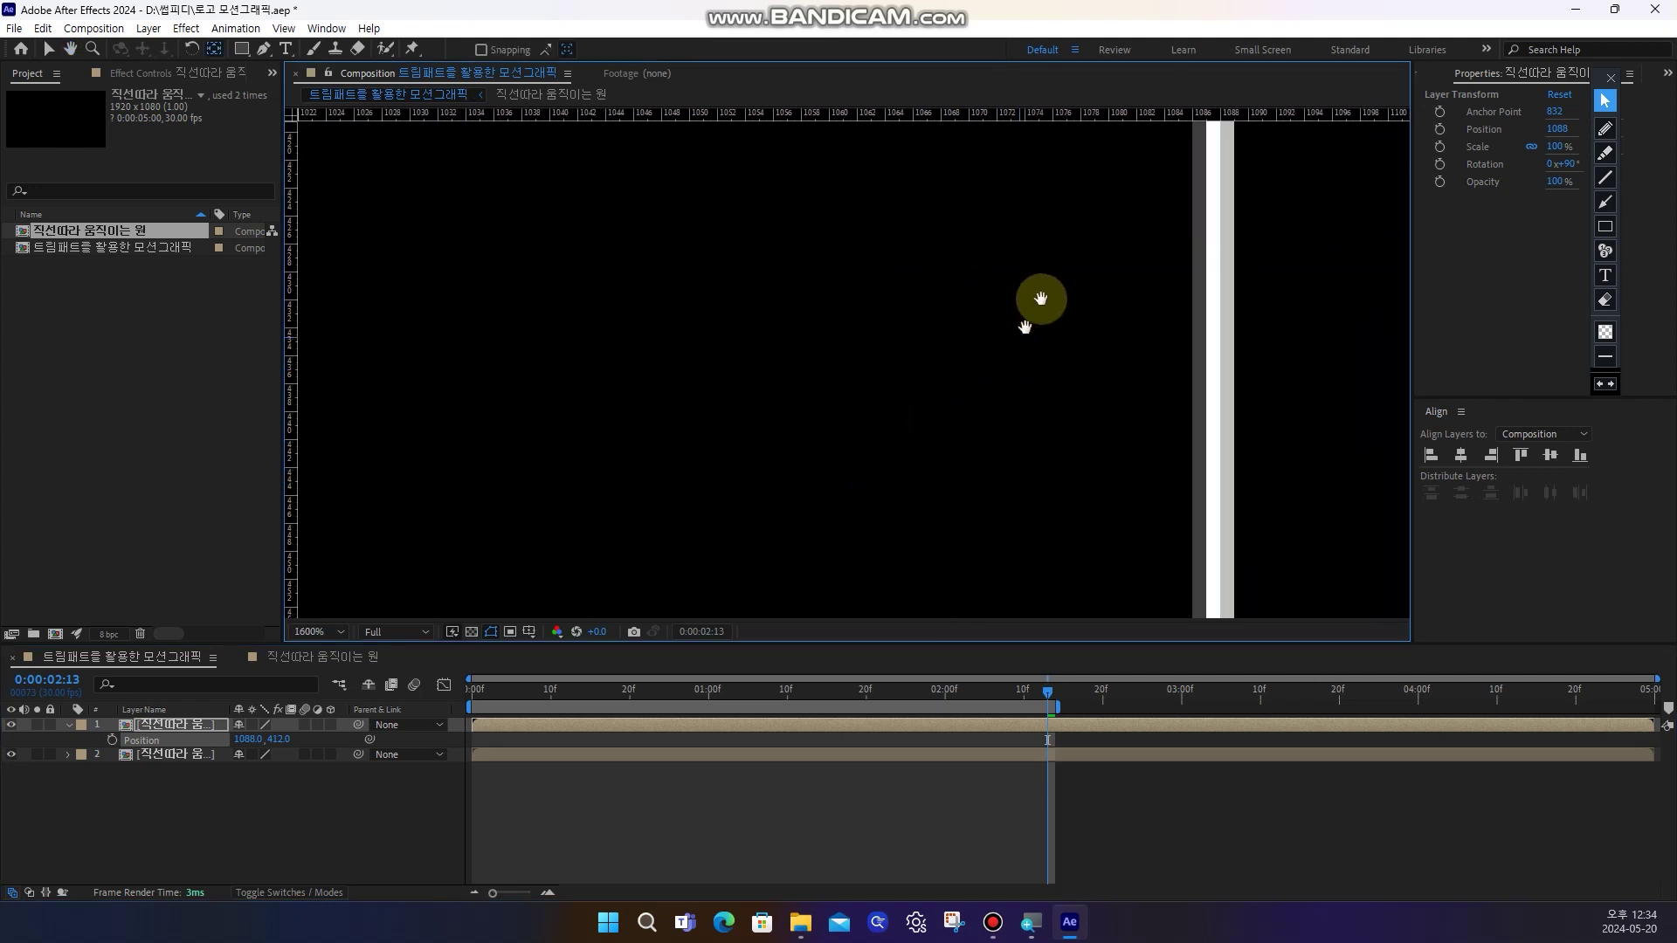
drag(1040, 300, 812, 511)
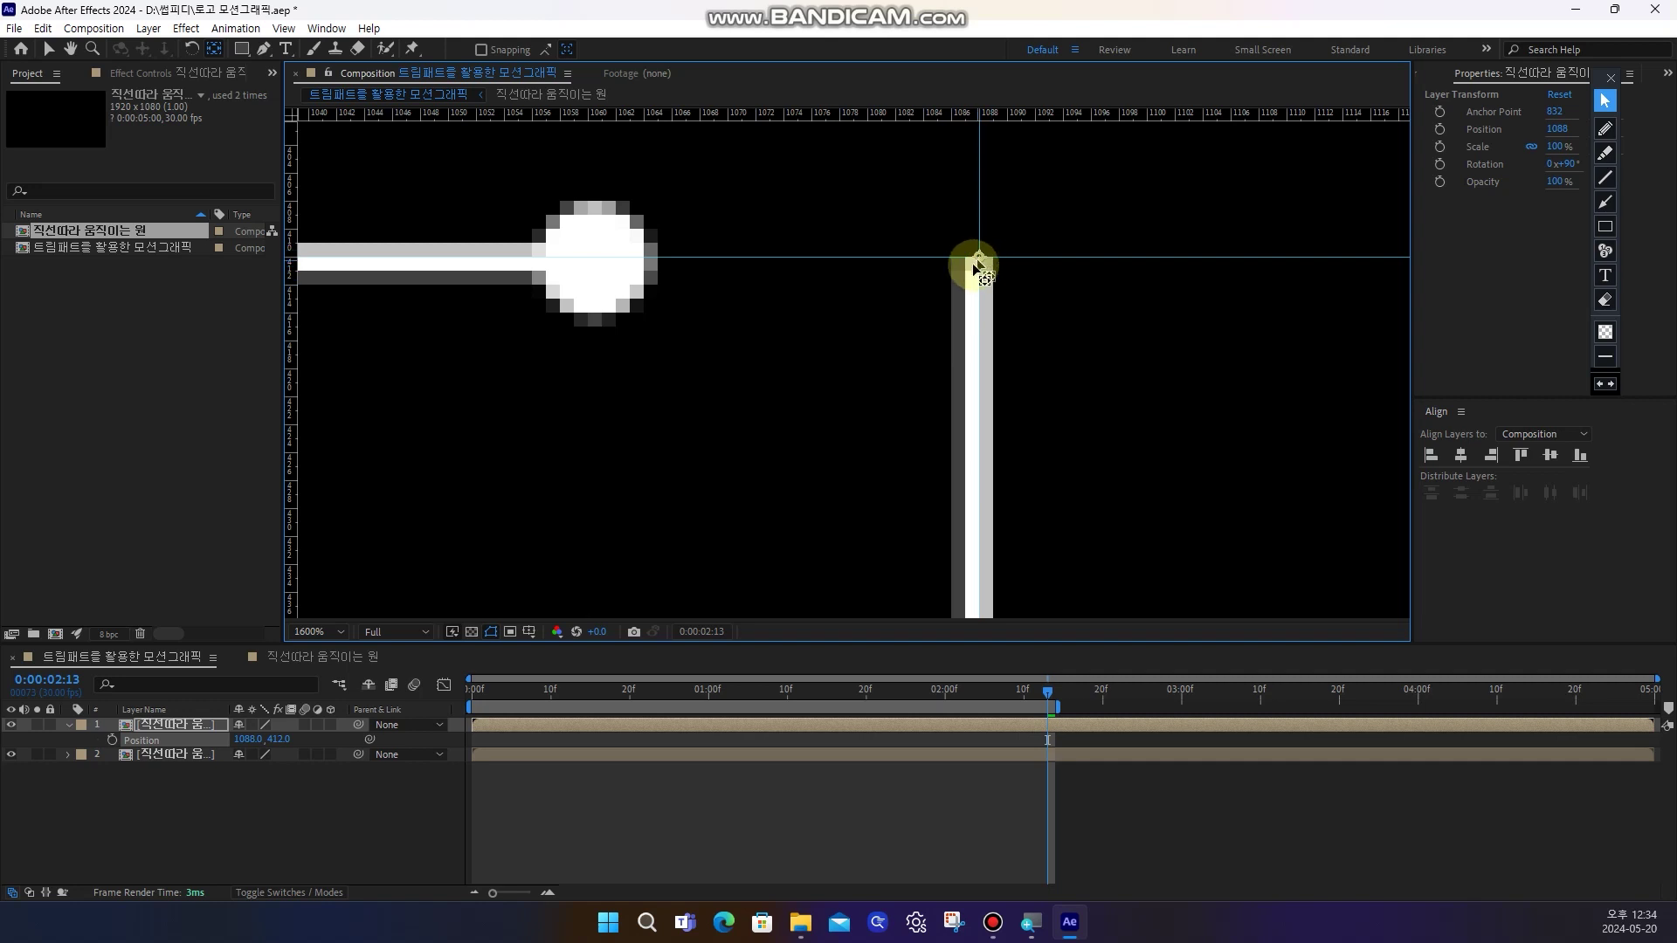
scroll(909, 344, down, 4)
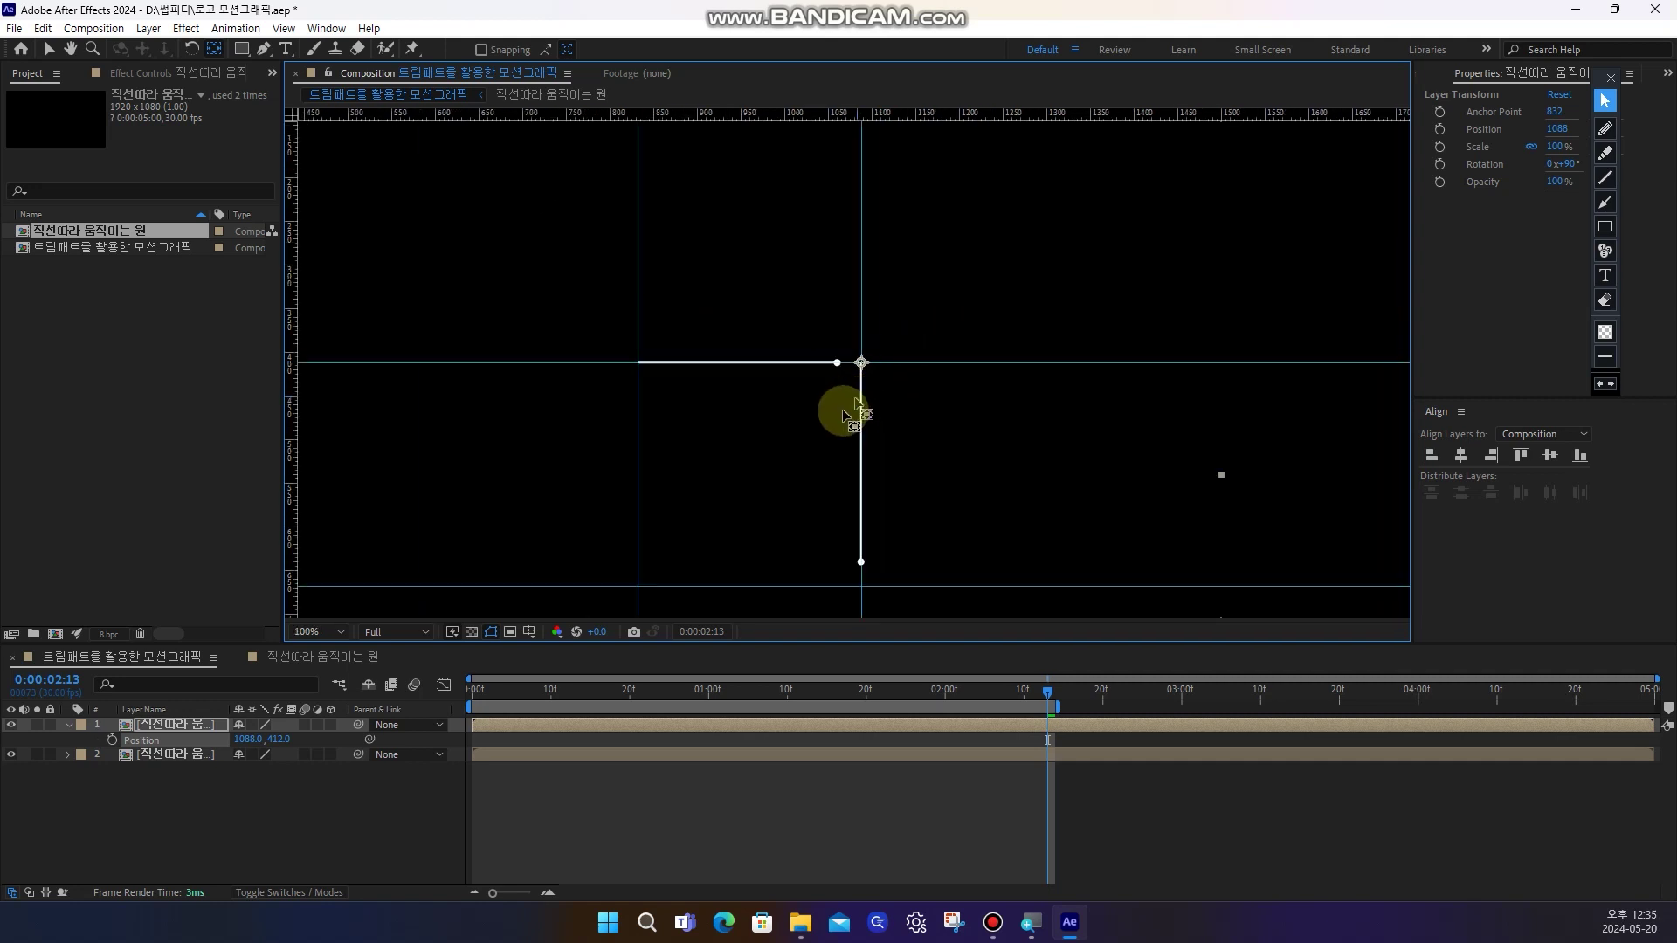
drag(822, 432, 913, 354)
Scrub the composition from its start to 0:00:01:04 to check both circles' starting positions
click(541, 795)
click(473, 690)
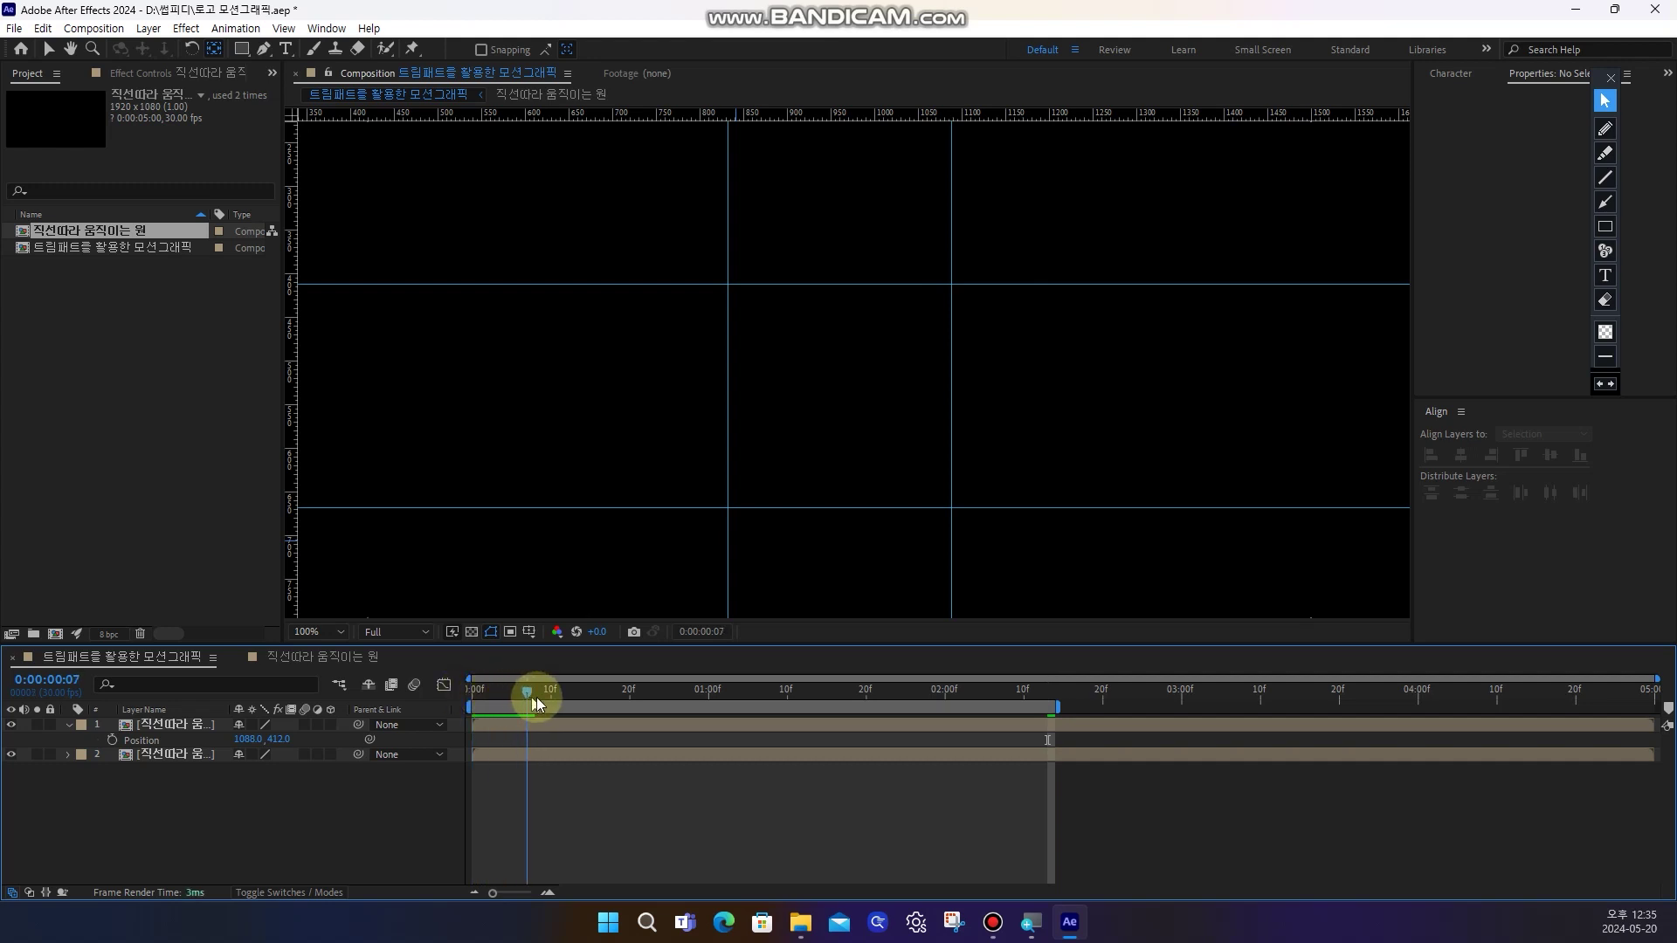
drag(674, 707, 739, 703)
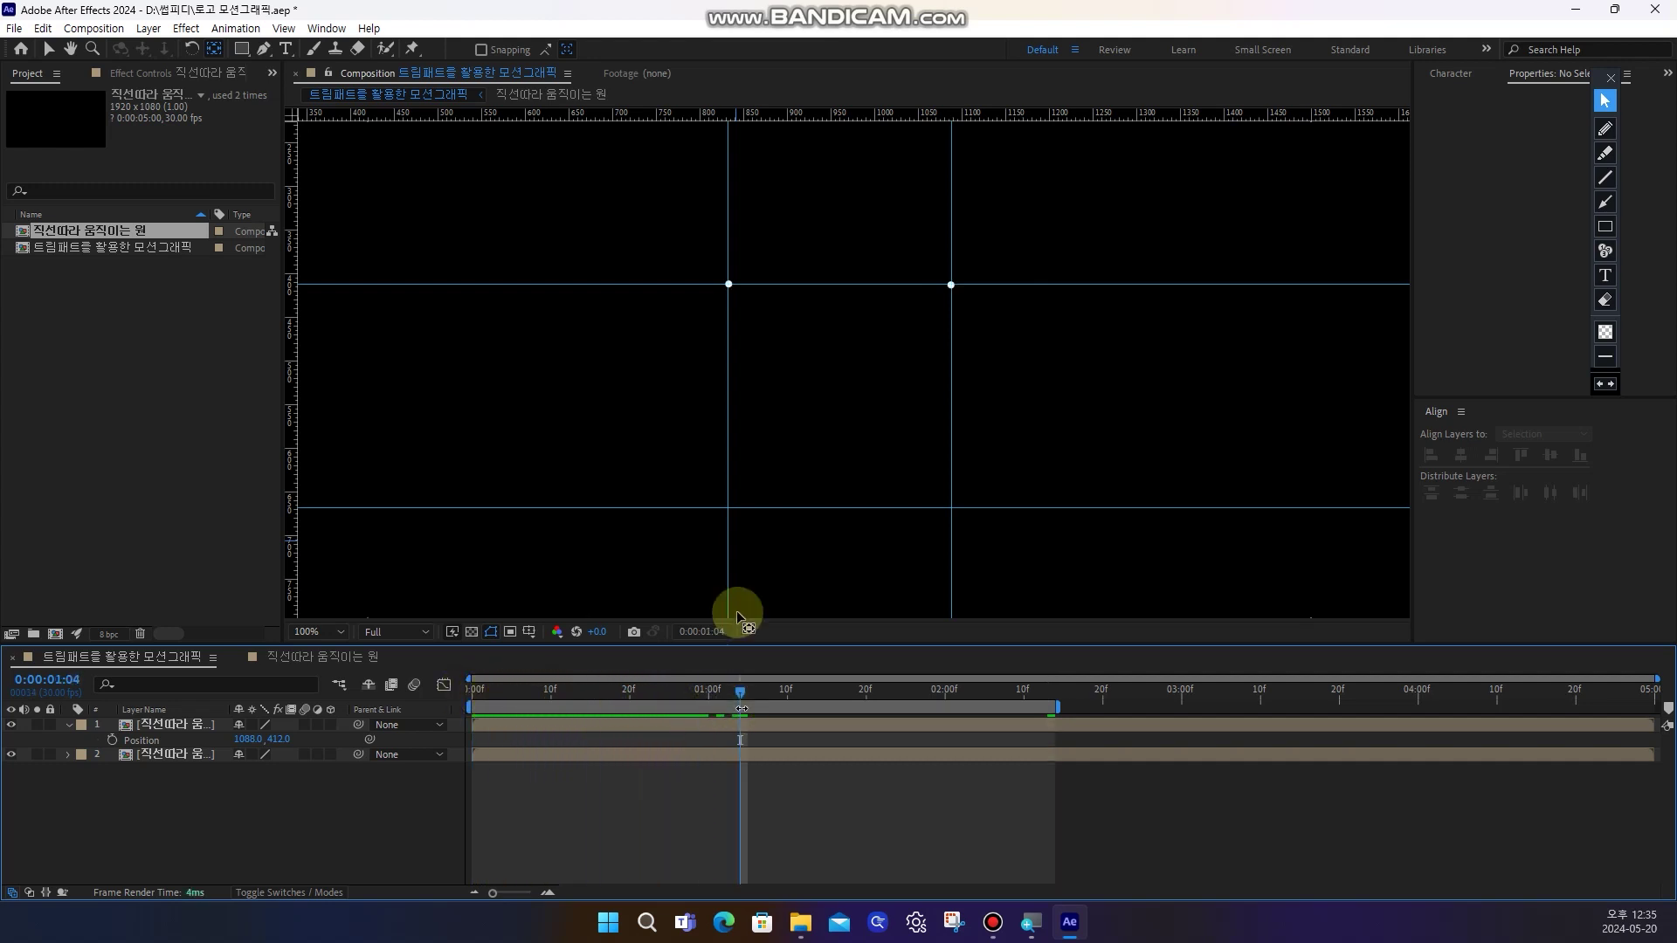
click(1605, 128)
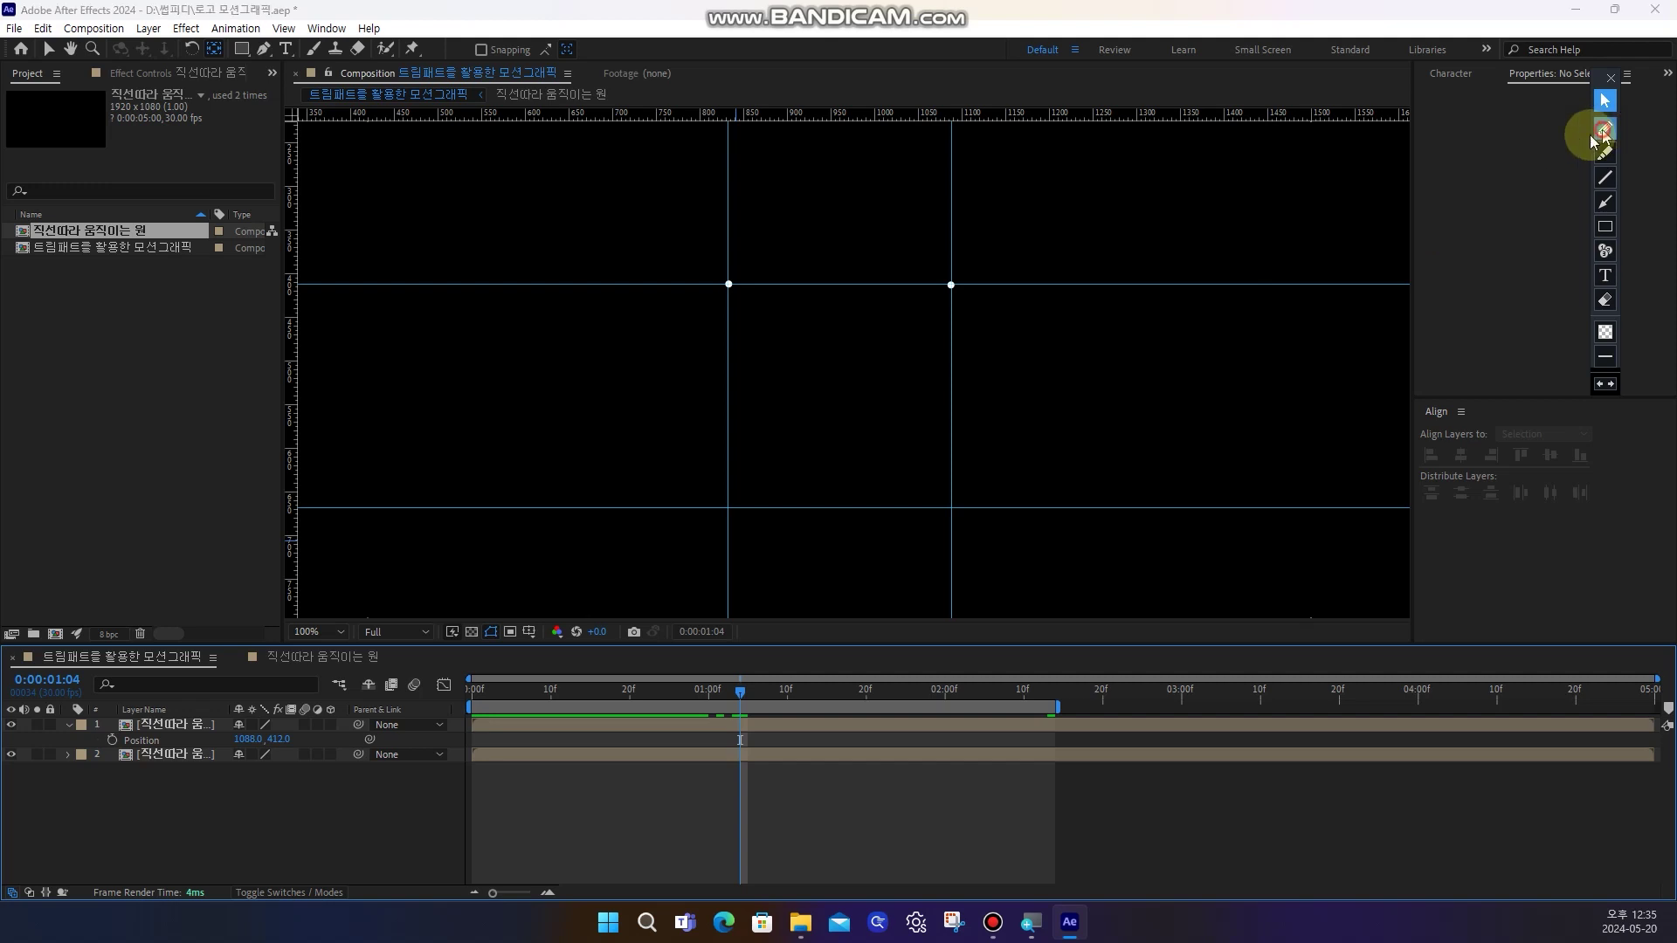
mouse_move(786, 248)
mouse_down()
mouse_move(903, 248)
mouse_move(911, 265)
mouse_up()
drag(1020, 301, 1005, 465)
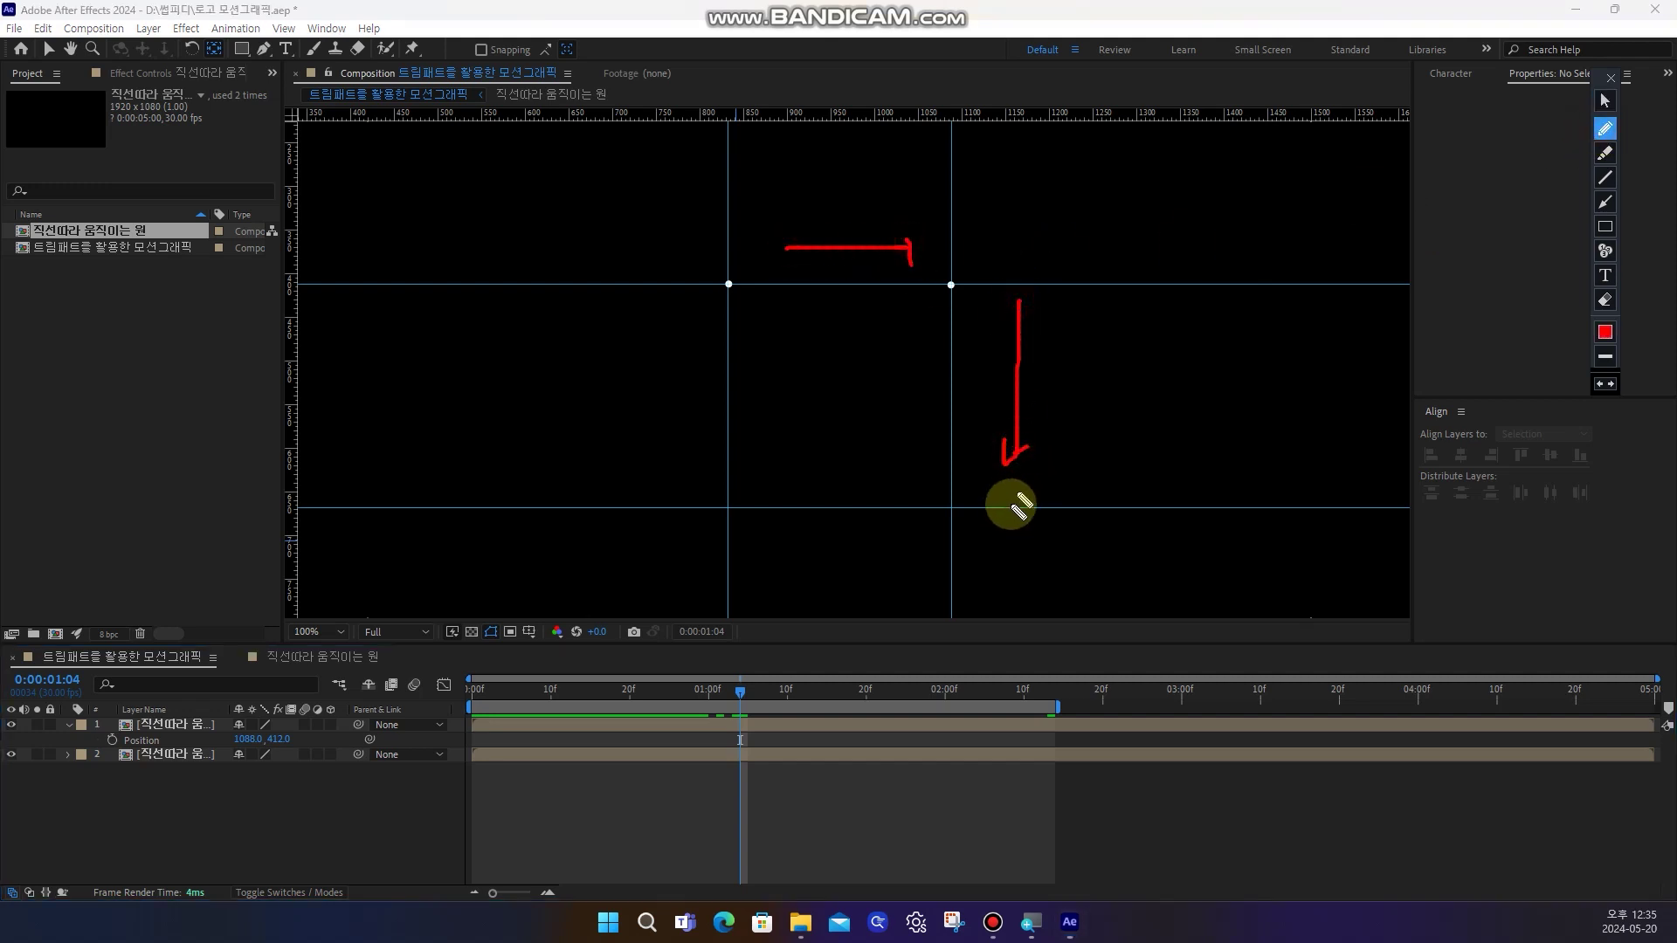
mouse_move(949, 514)
mouse_down()
mouse_move(868, 551)
mouse_move(766, 548)
mouse_move(781, 563)
mouse_up()
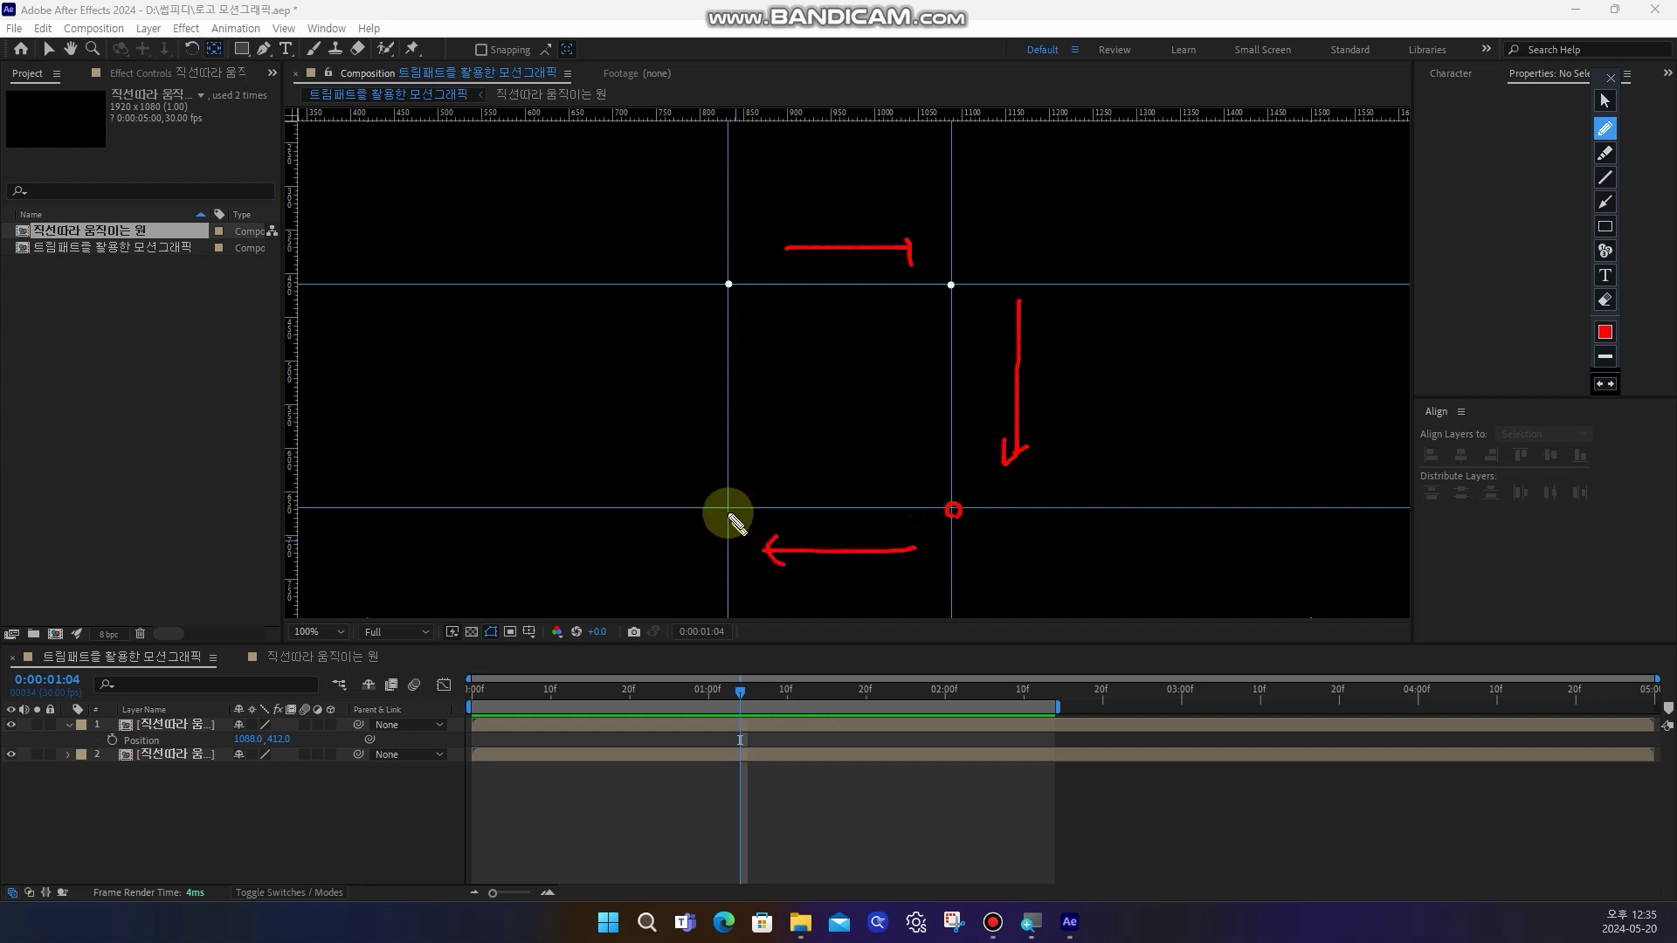
click(726, 510)
mouse_move(700, 489)
mouse_down()
mouse_move(697, 318)
mouse_move(671, 339)
mouse_move(700, 317)
mouse_up()
double_click(1604, 300)
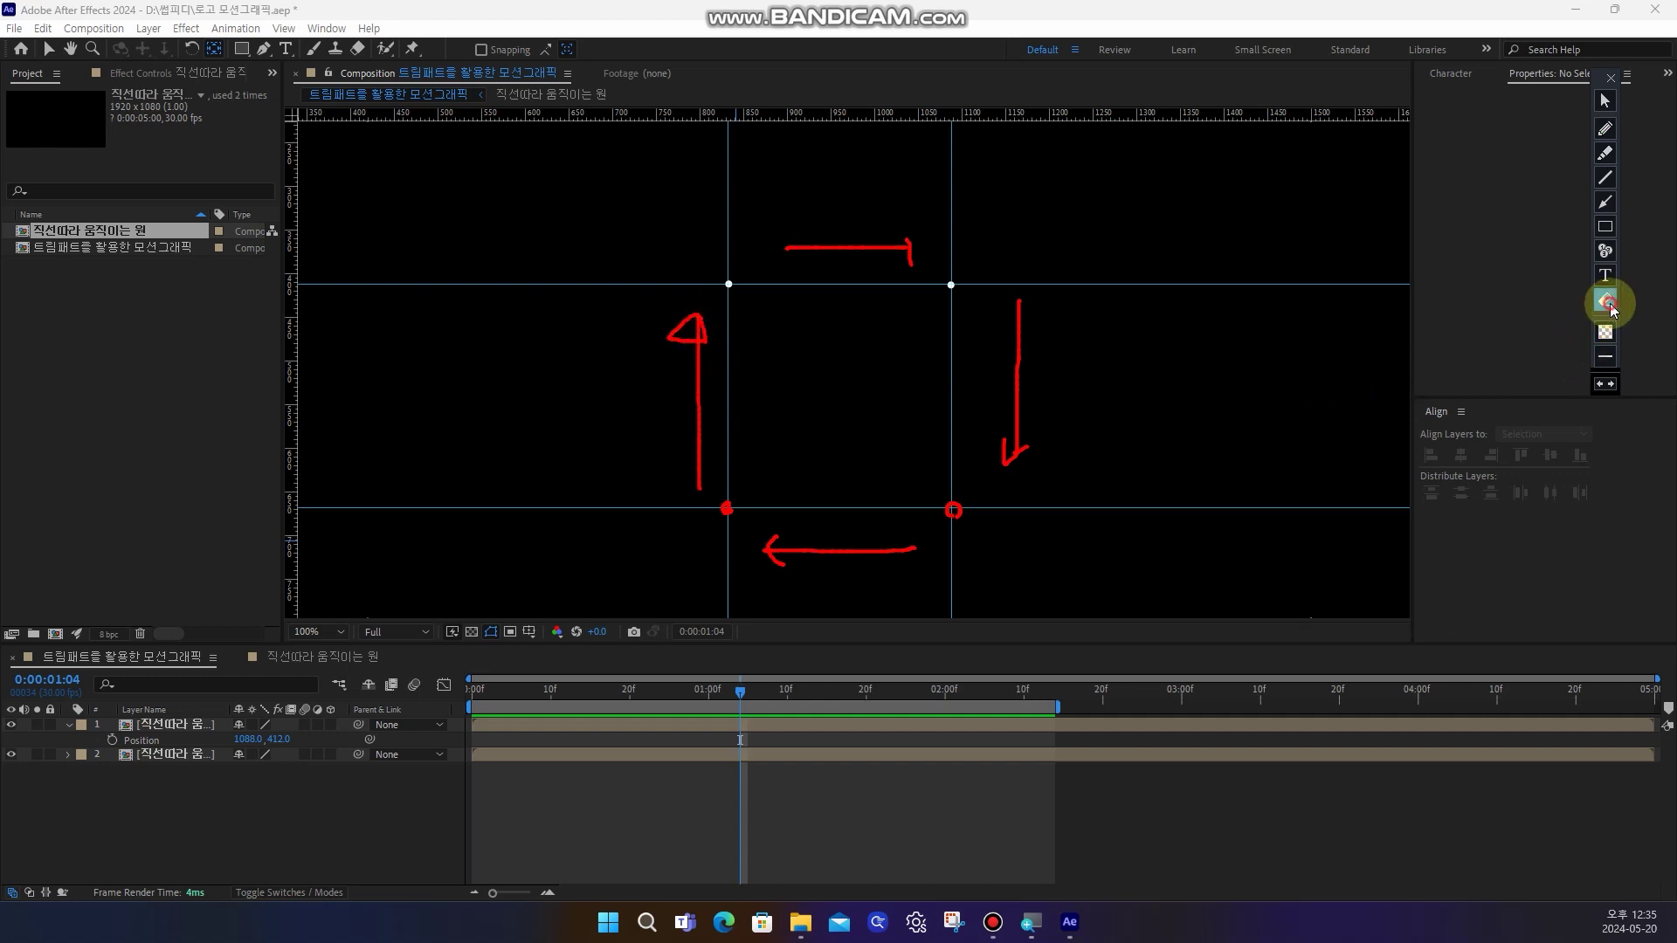
Play the composition to check the horizontal and vertical lines' motion, stopping at 0:00:01:19
click(1604, 100)
click(361, 763)
key(space)
click(952, 299)
click(1604, 128)
drag(948, 292, 985, 347)
mouse_move(713, 511)
mouse_down()
mouse_move(716, 353)
mouse_move(688, 375)
mouse_move(756, 393)
mouse_up()
drag(758, 299, 771, 303)
click(932, 504)
mouse_move(857, 504)
mouse_down()
mouse_move(793, 513)
mouse_move(849, 530)
mouse_up()
click(1605, 301)
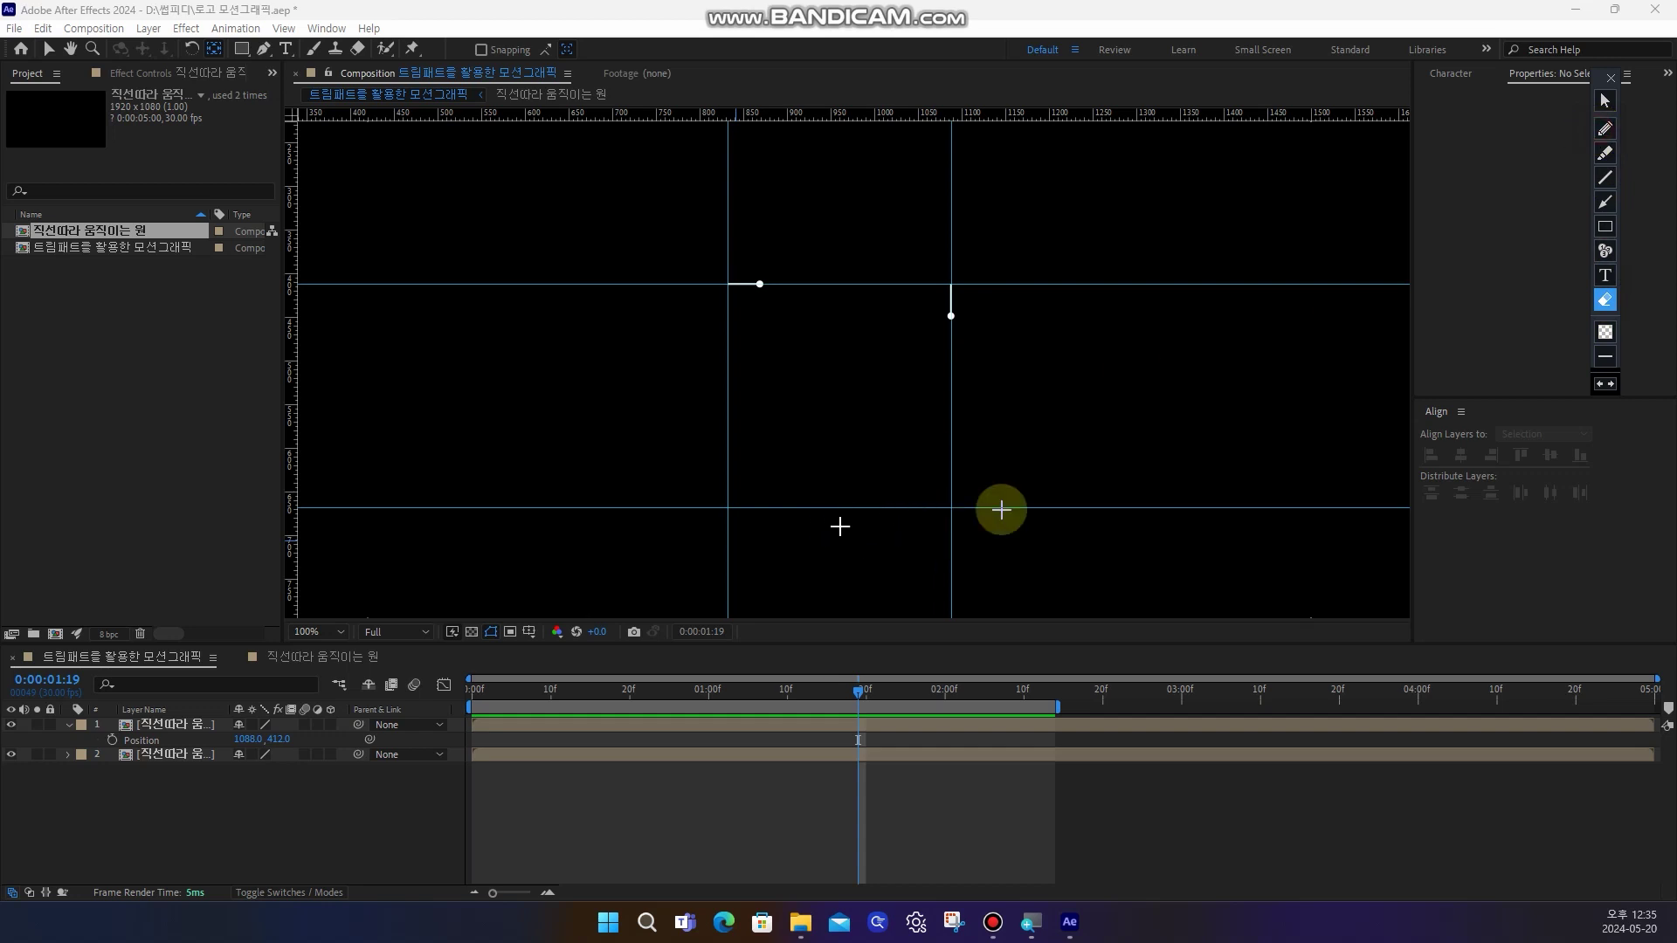
click(1605, 100)
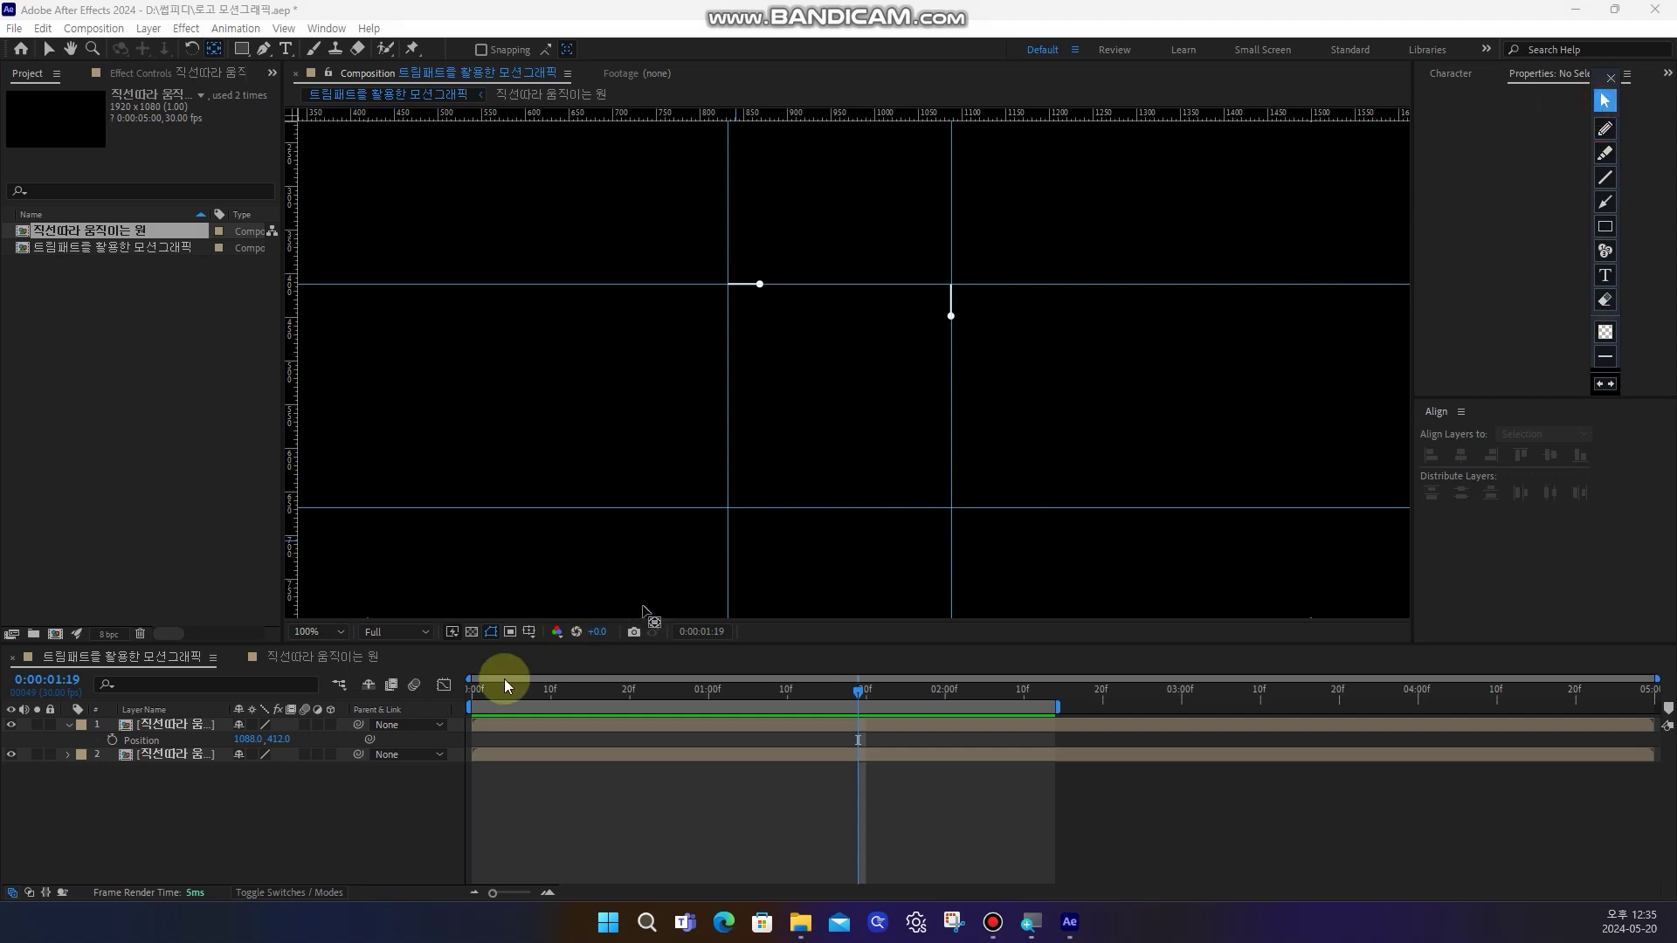
Show the Mode and Track Matte columns and widen the Layer Name column until the full layer names fit
click(168, 759)
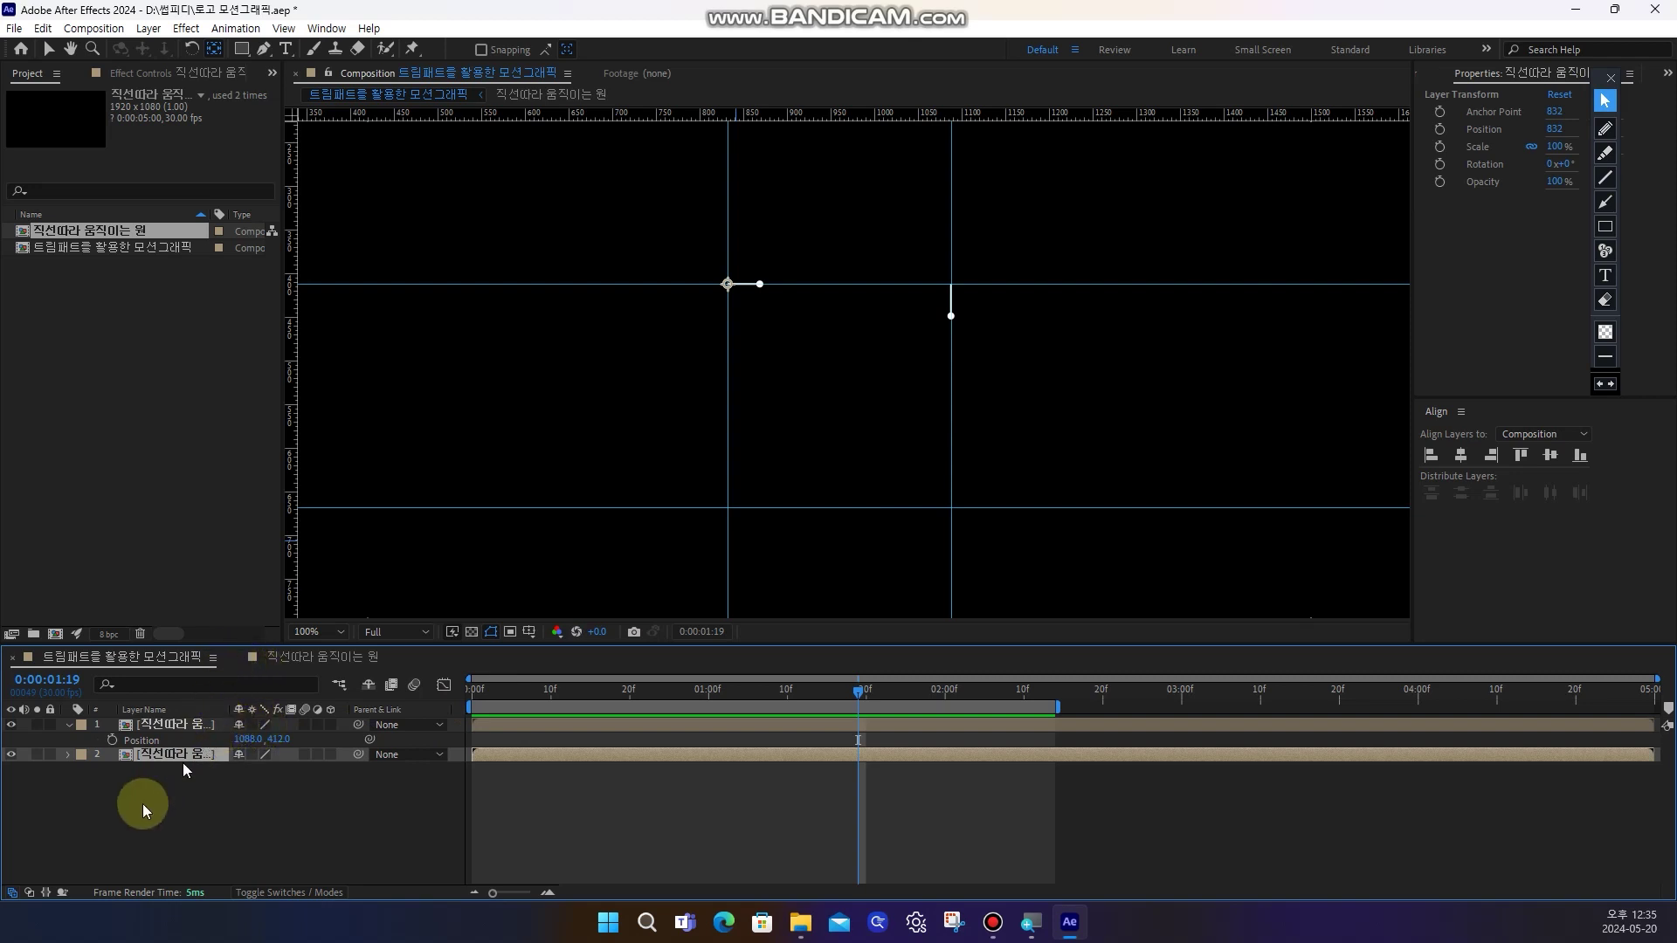
click(29, 893)
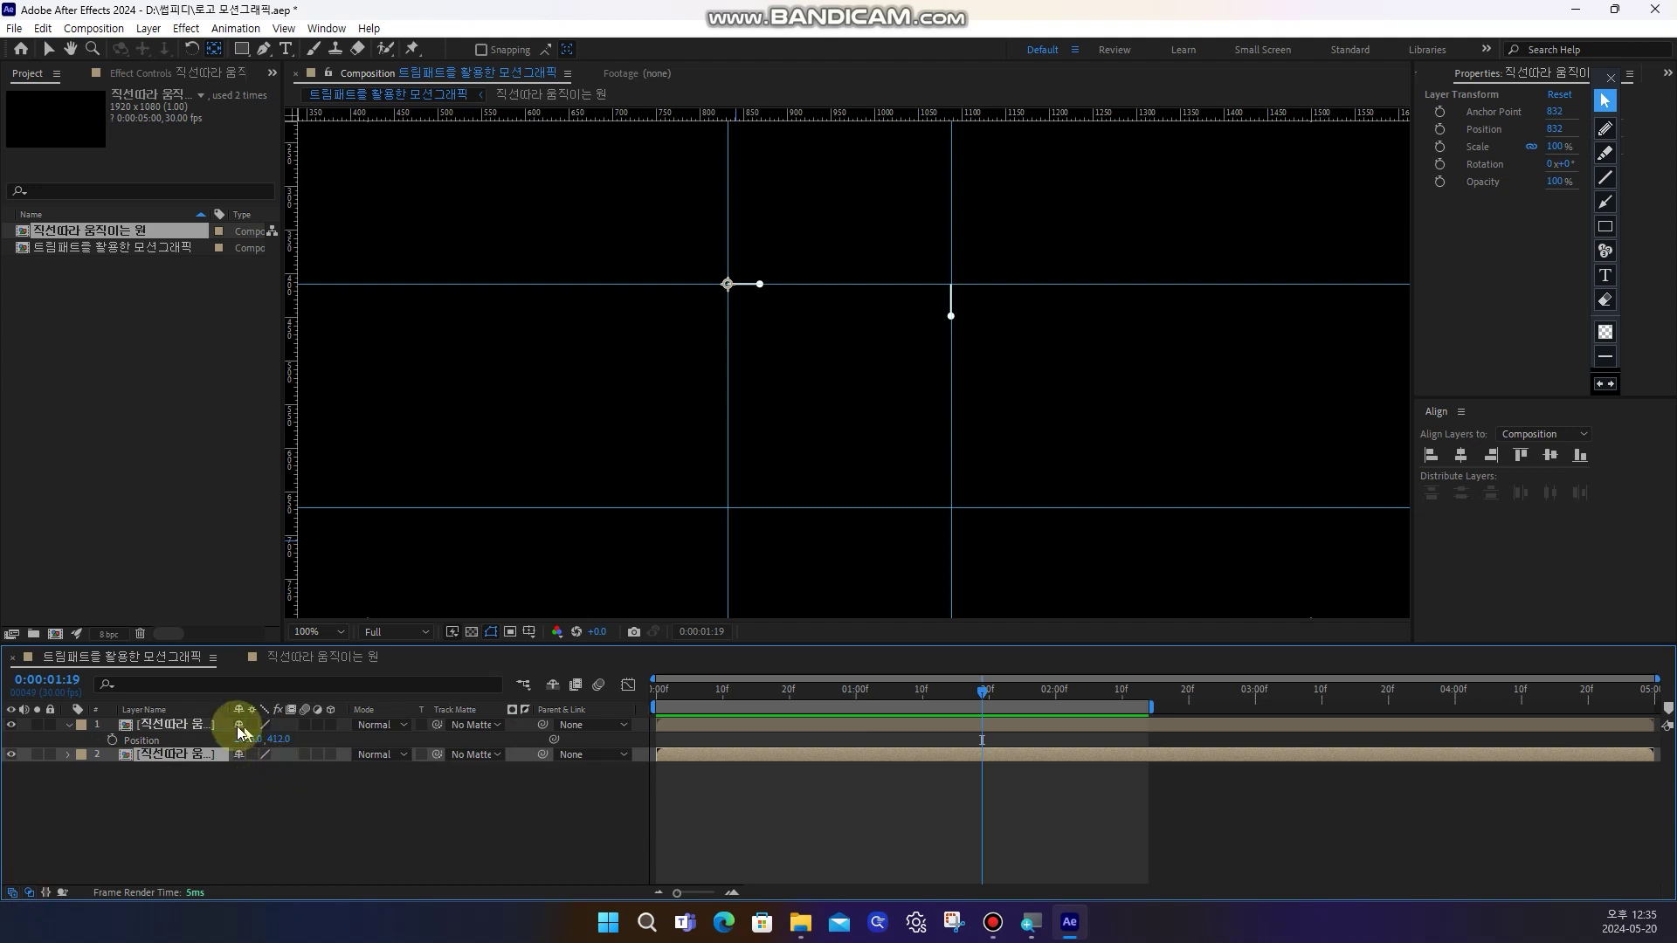
drag(229, 707, 288, 709)
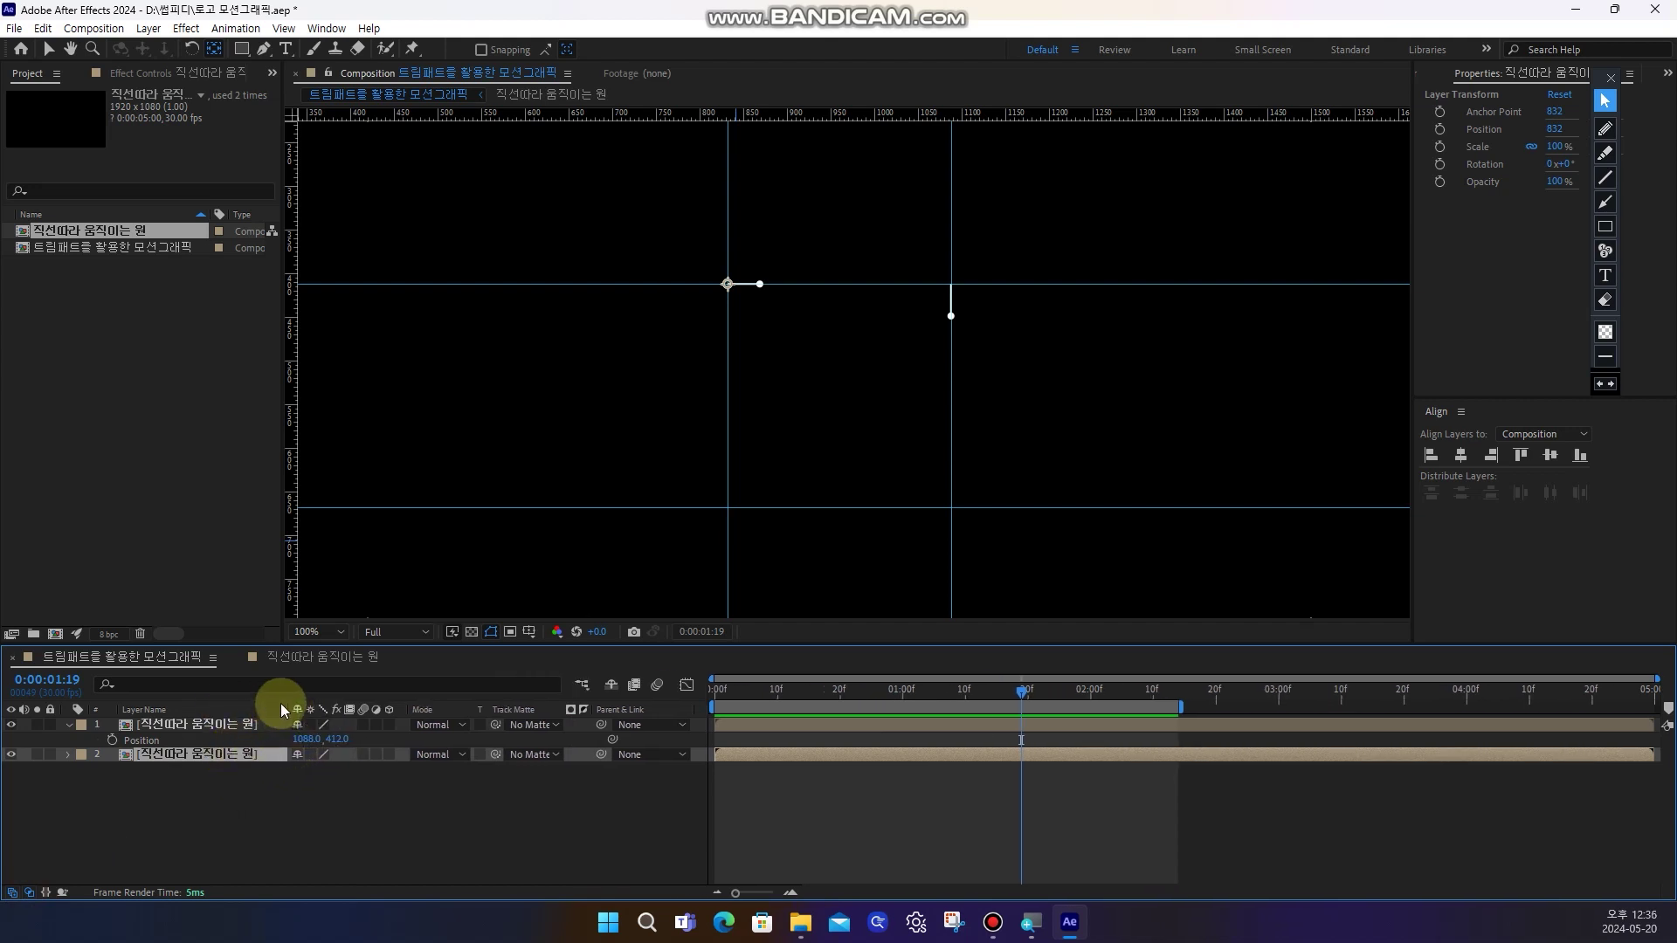
mouse_move(287, 702)
mouse_down()
mouse_move(307, 699)
mouse_move(284, 703)
mouse_up()
Rename the horizontal line's layer as 직선따라 움직이는 원 1 and the rotated copy's layer as 직선따라 움직이는 원 2
key(Return)
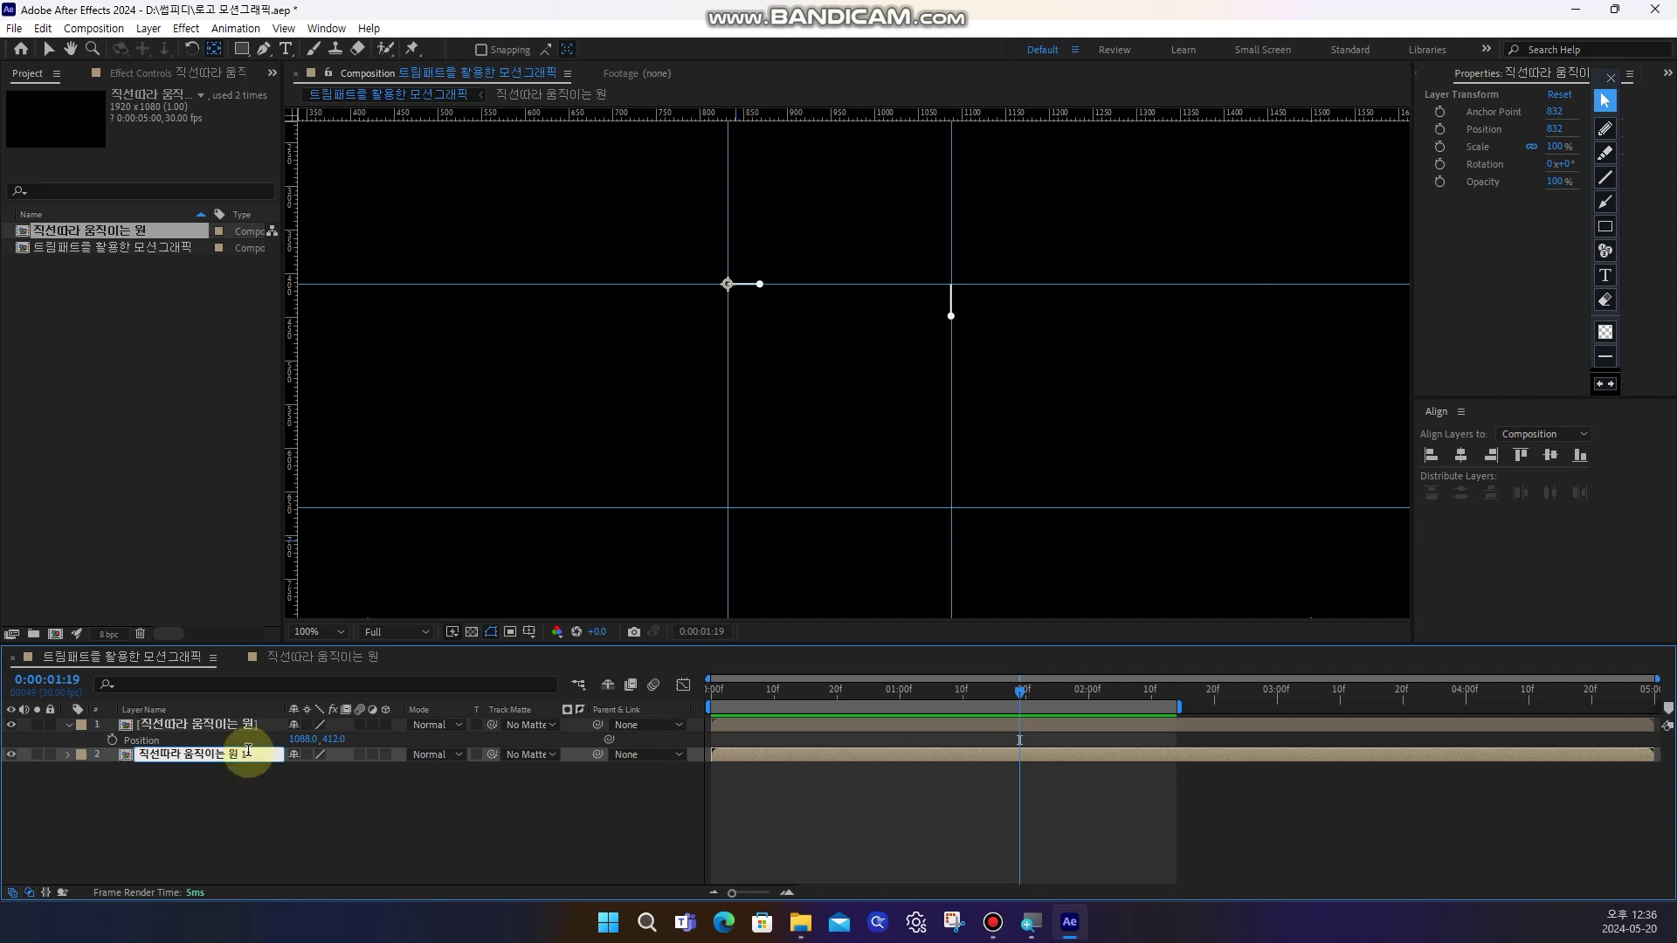
click(251, 727)
key(Return)
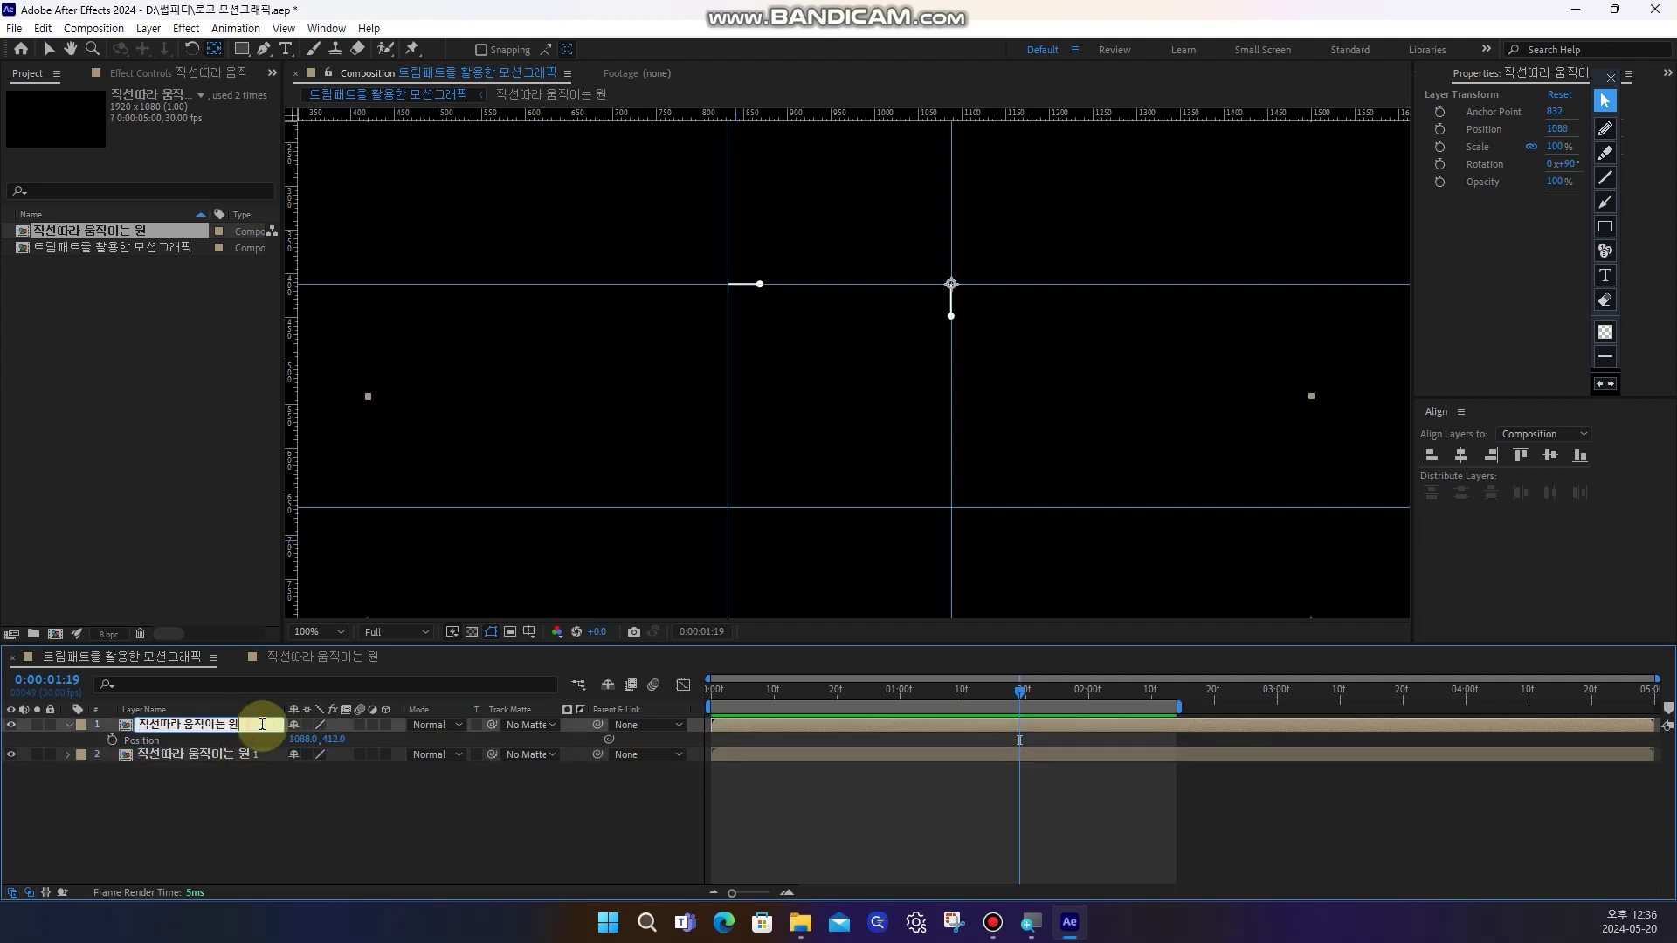
text(2)
click(263, 817)
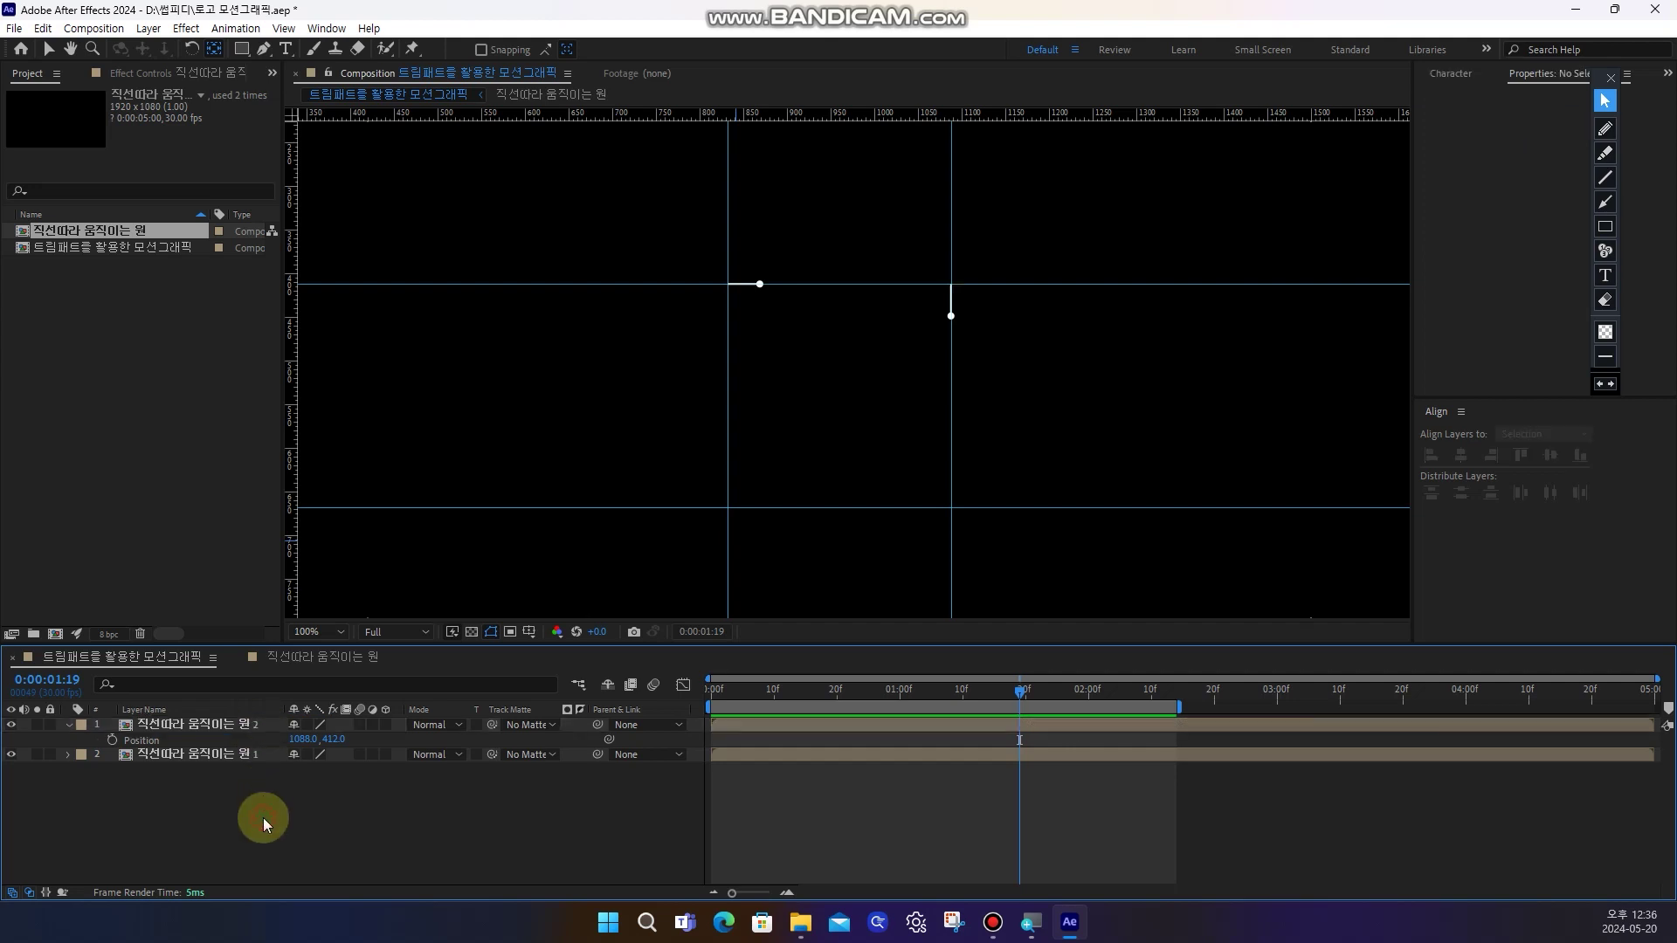
At 0:00:04:00, duplicate the 직선따라 움직이는 원 1 layer and place the copy at the top of the layer stack
click(243, 757)
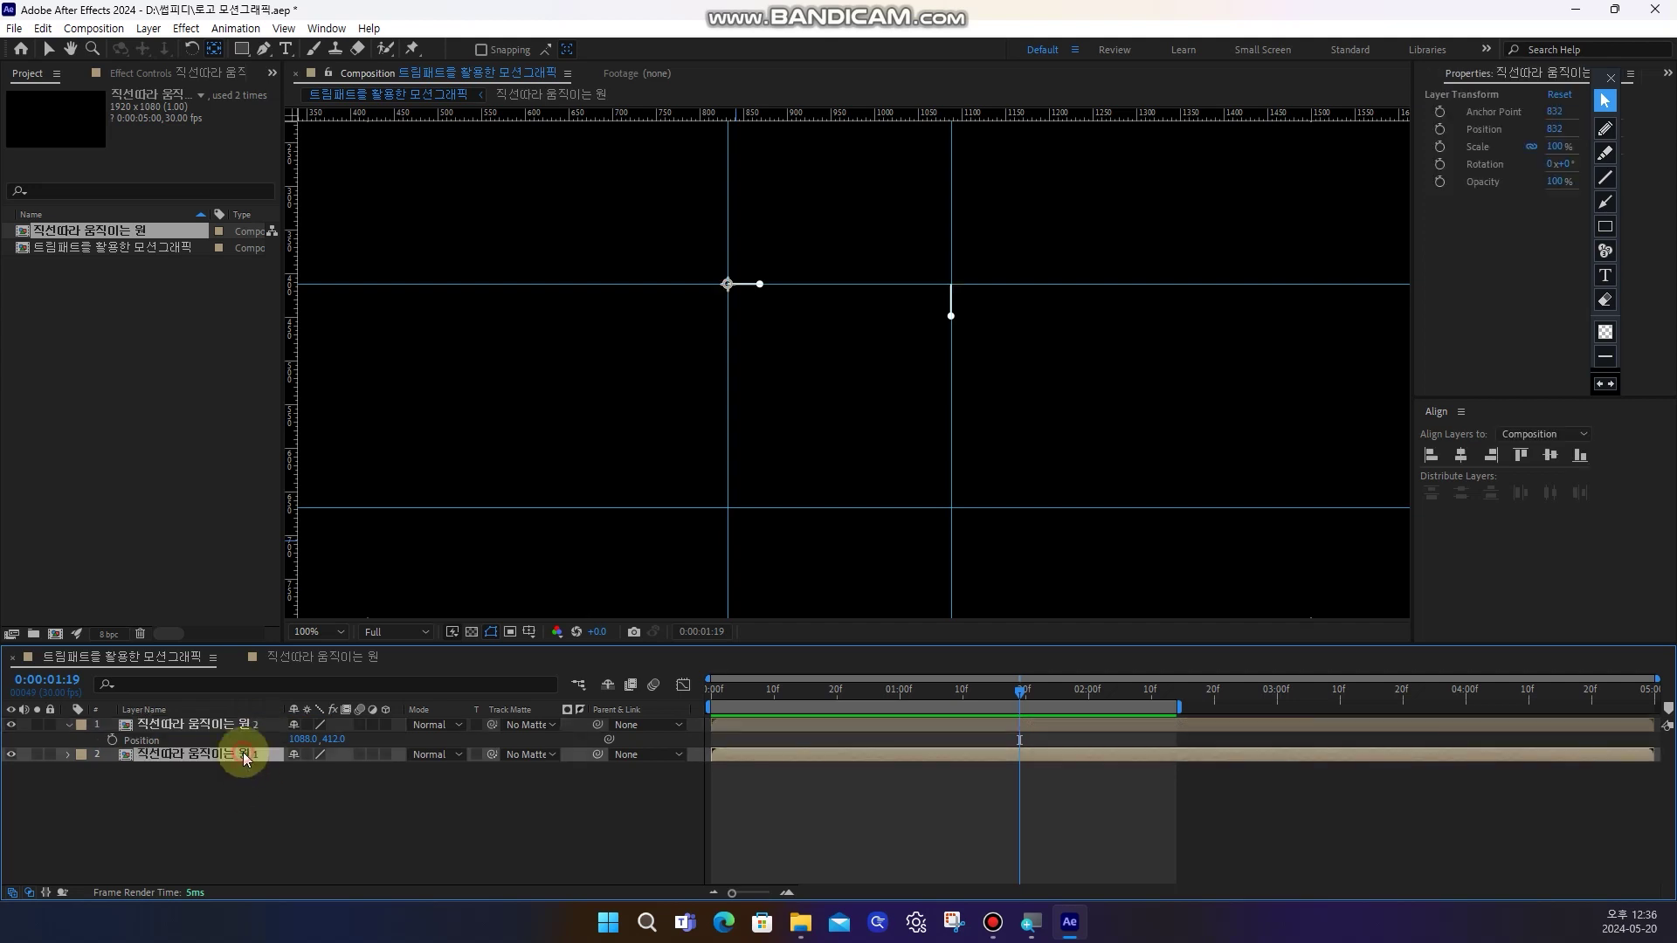
drag(769, 698, 1464, 711)
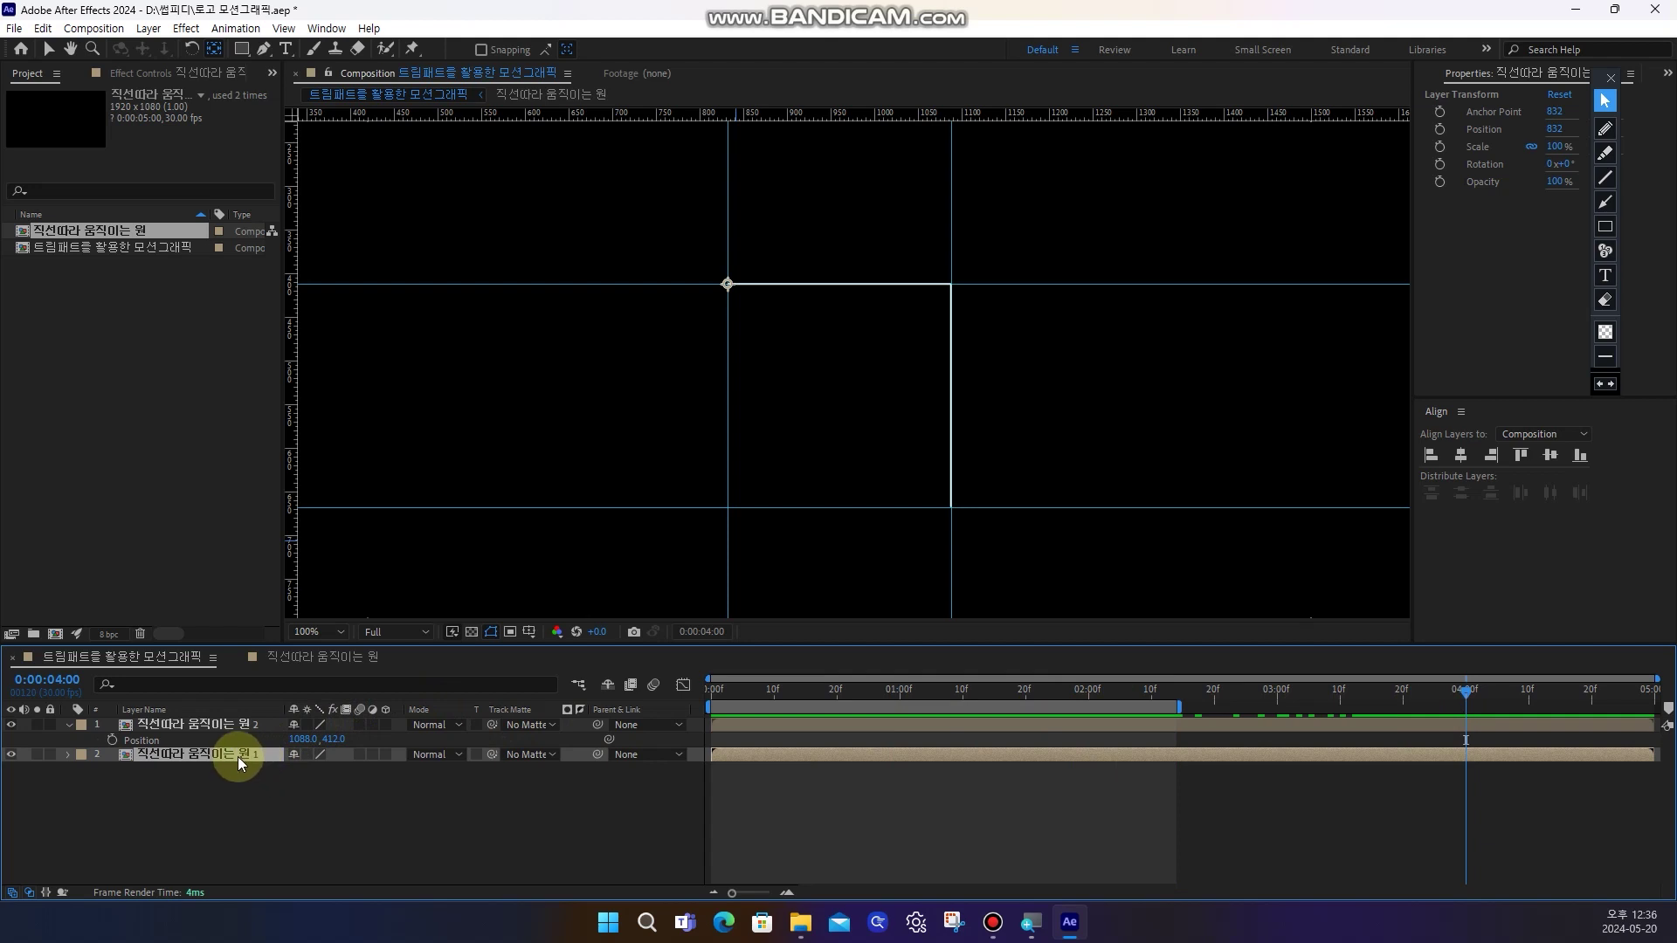
key(ctrl+d)
drag(249, 759, 253, 725)
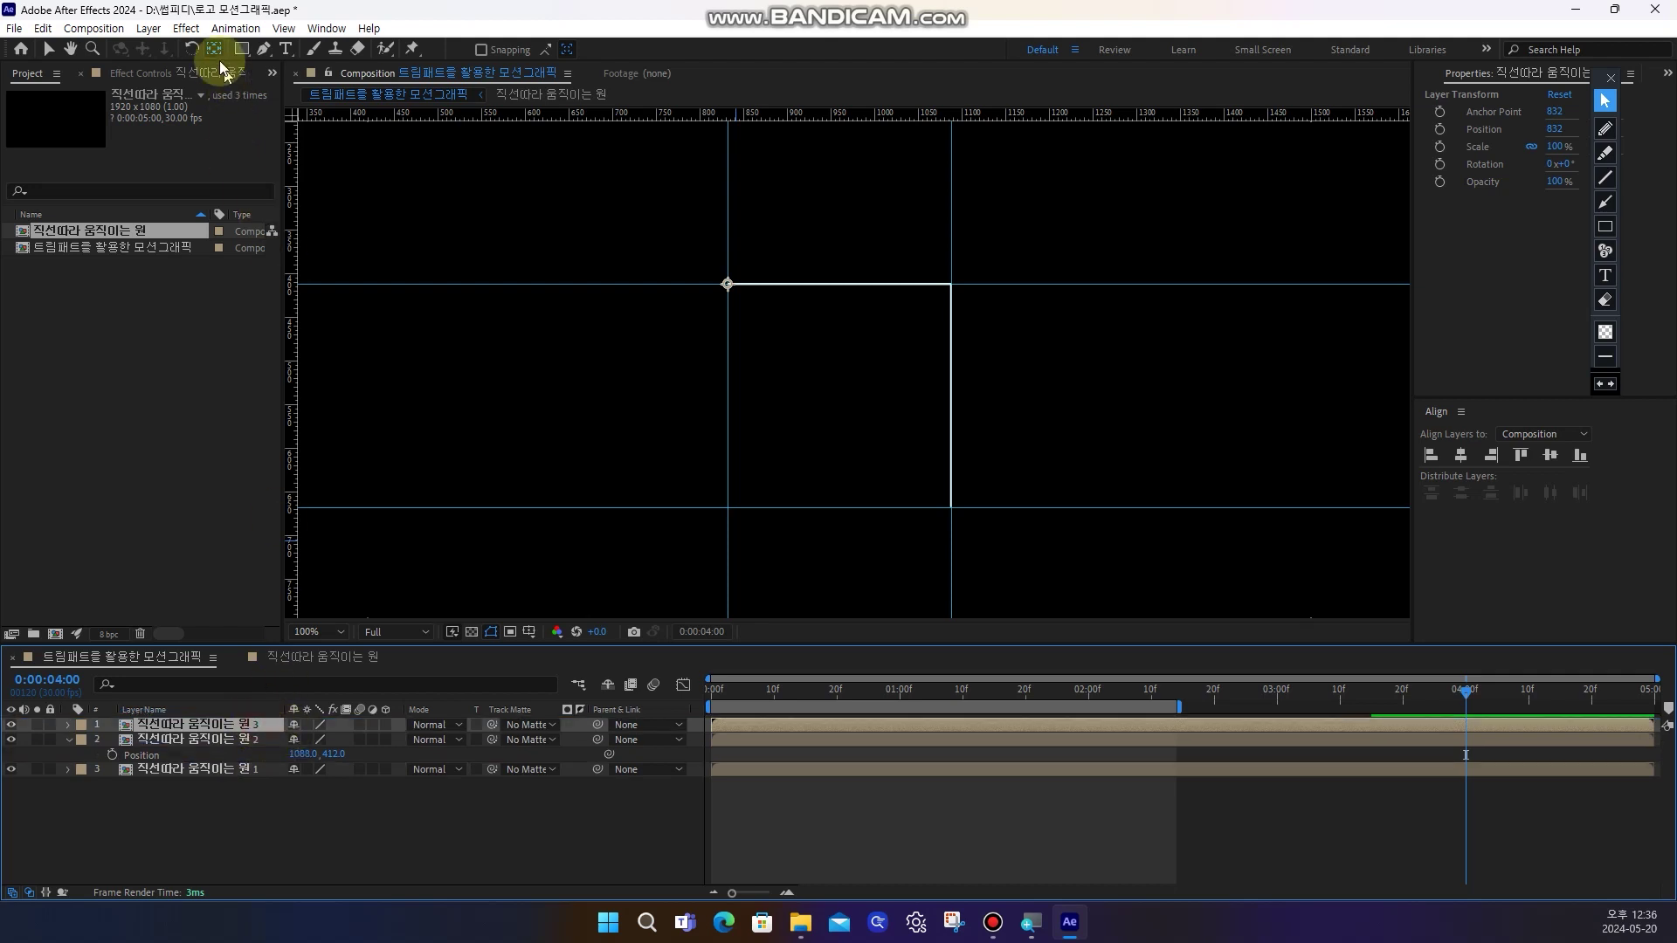
drag(727, 284, 794, 218)
key(ctrl+z)
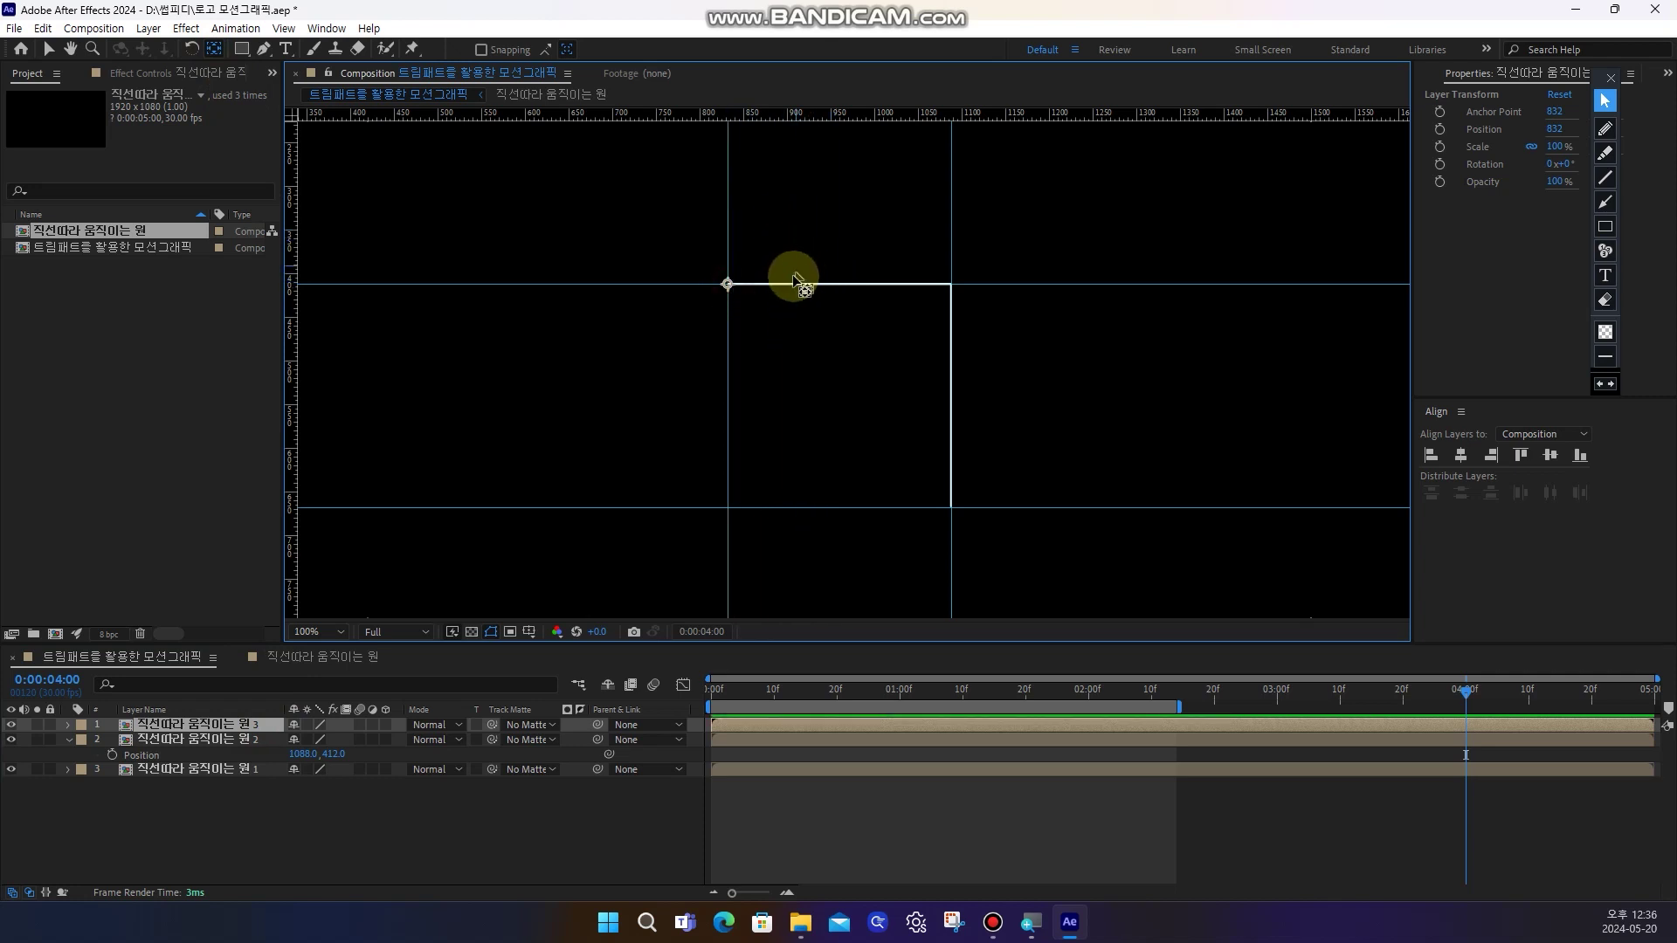
click(803, 827)
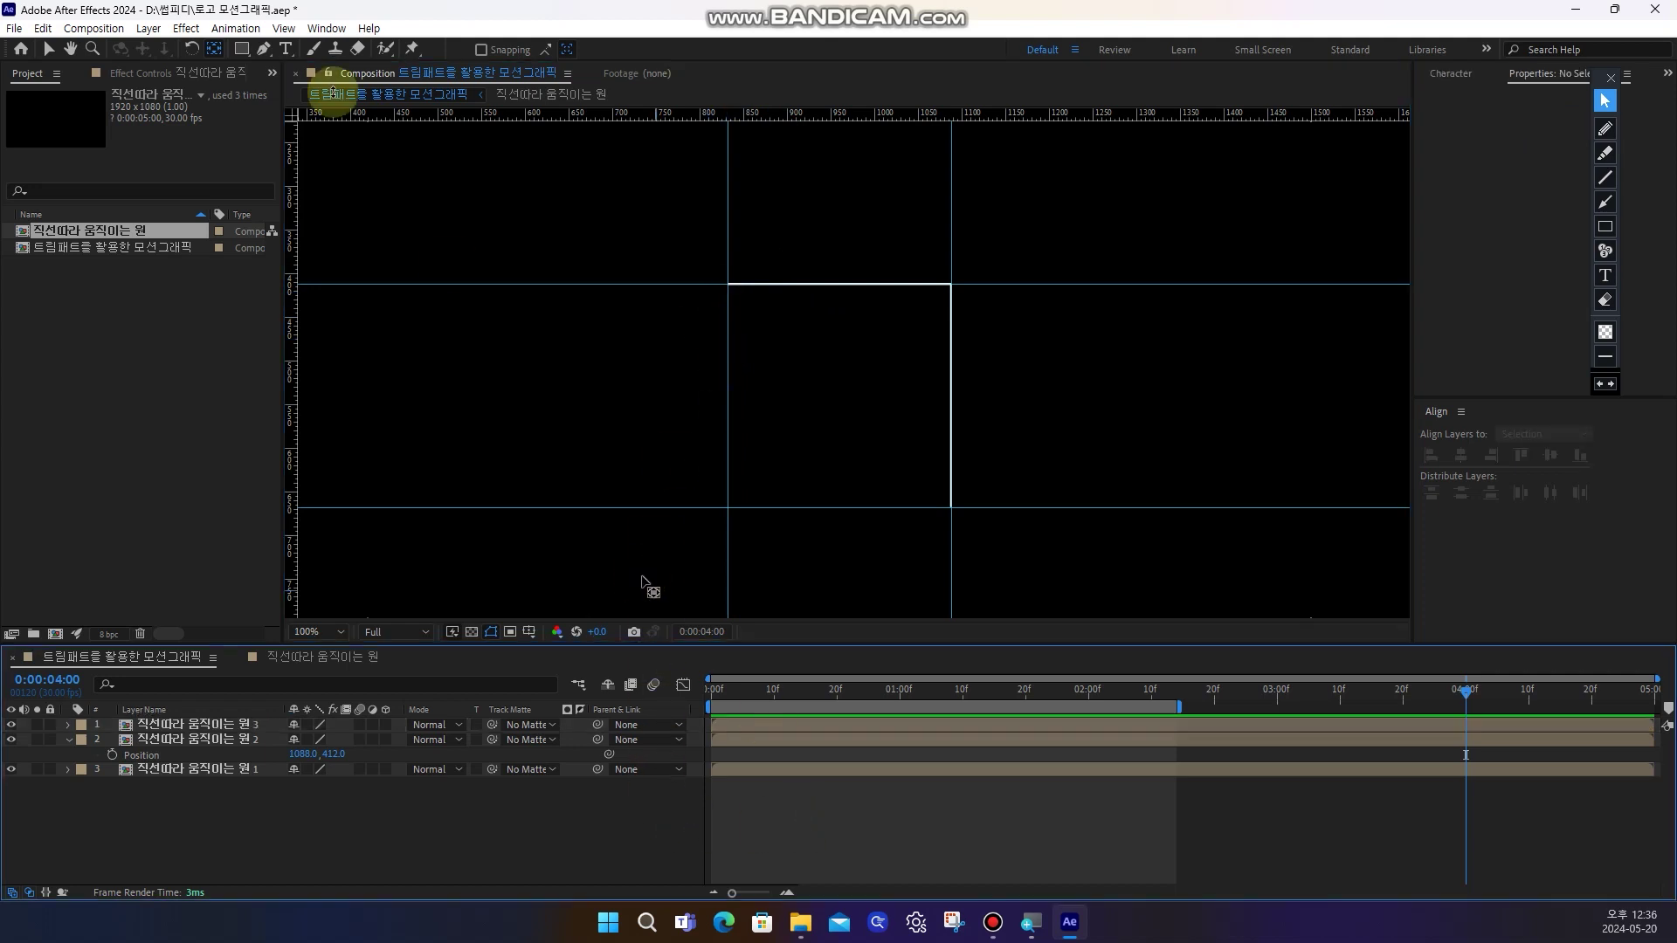
Lock the composition's guides
click(259, 31)
mouse_move(281, 39)
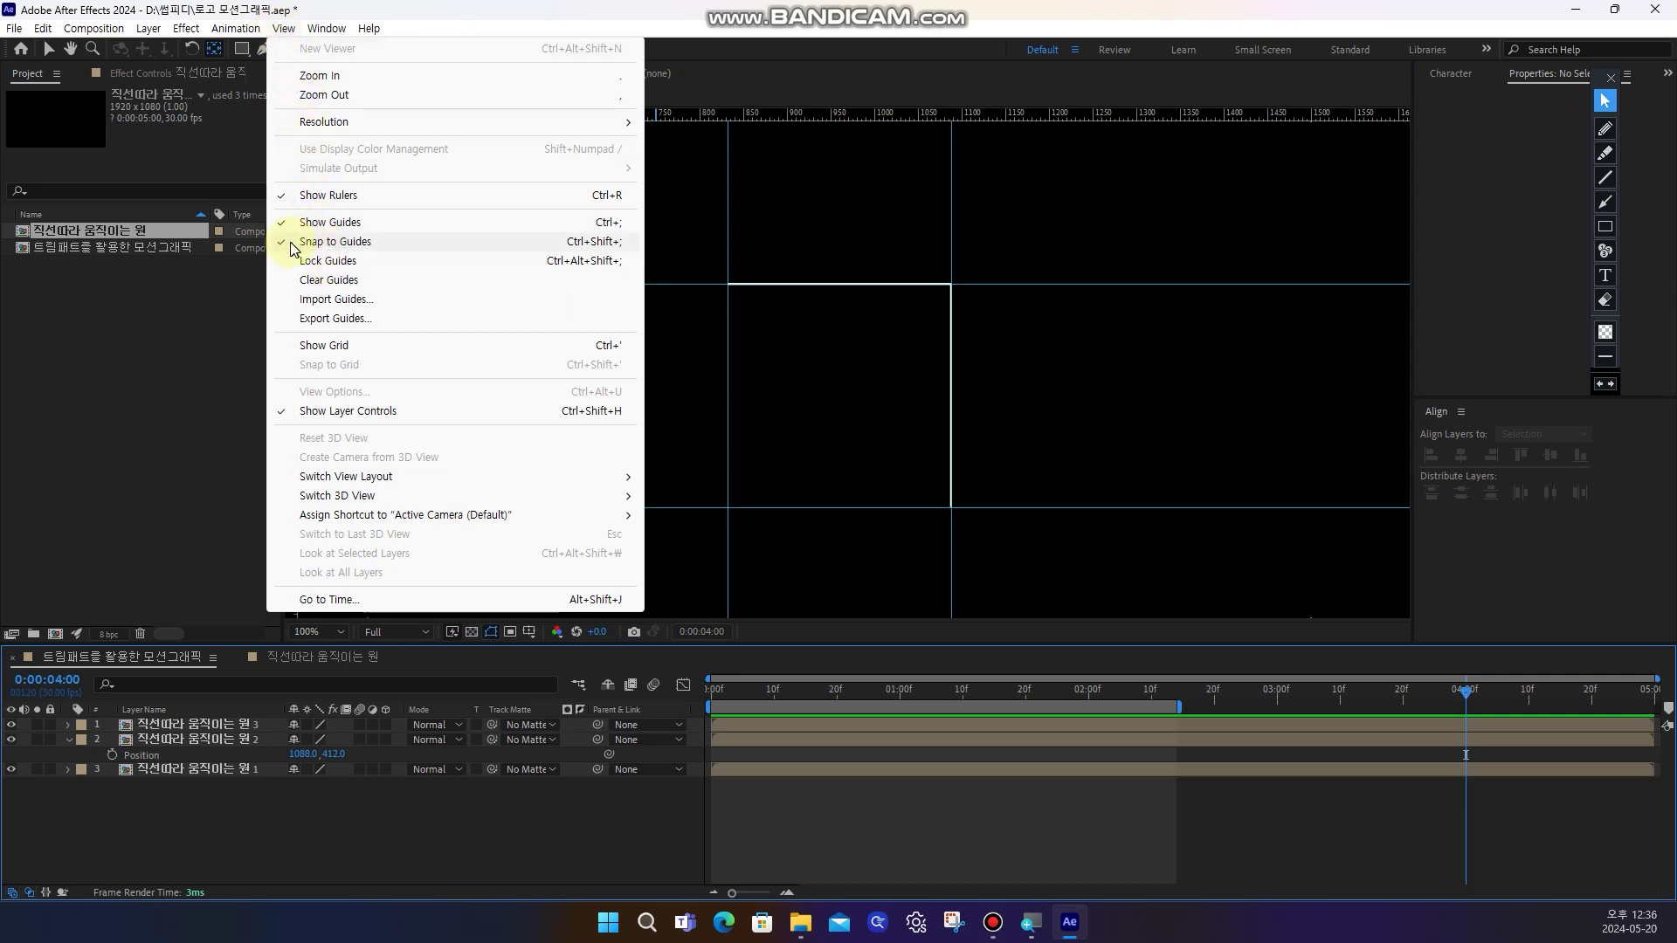
click(330, 262)
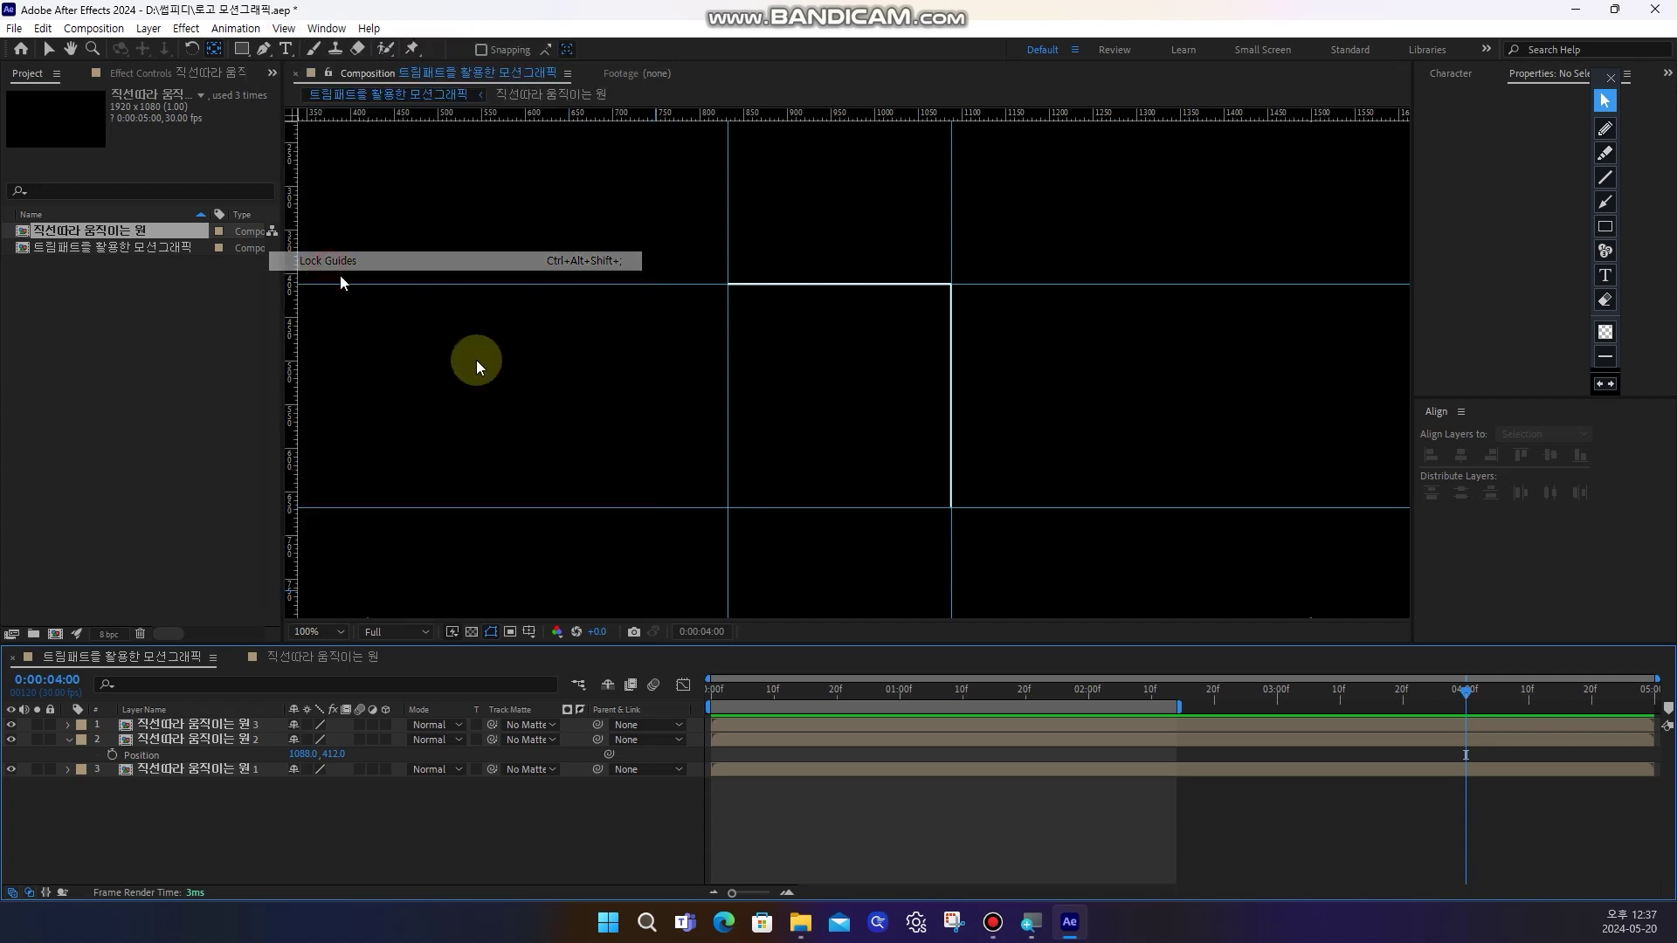
Move the 직선따라 움직이는 원 3 layer's anchor point onto the upper-right guide intersection
click(233, 726)
drag(727, 284, 786, 317)
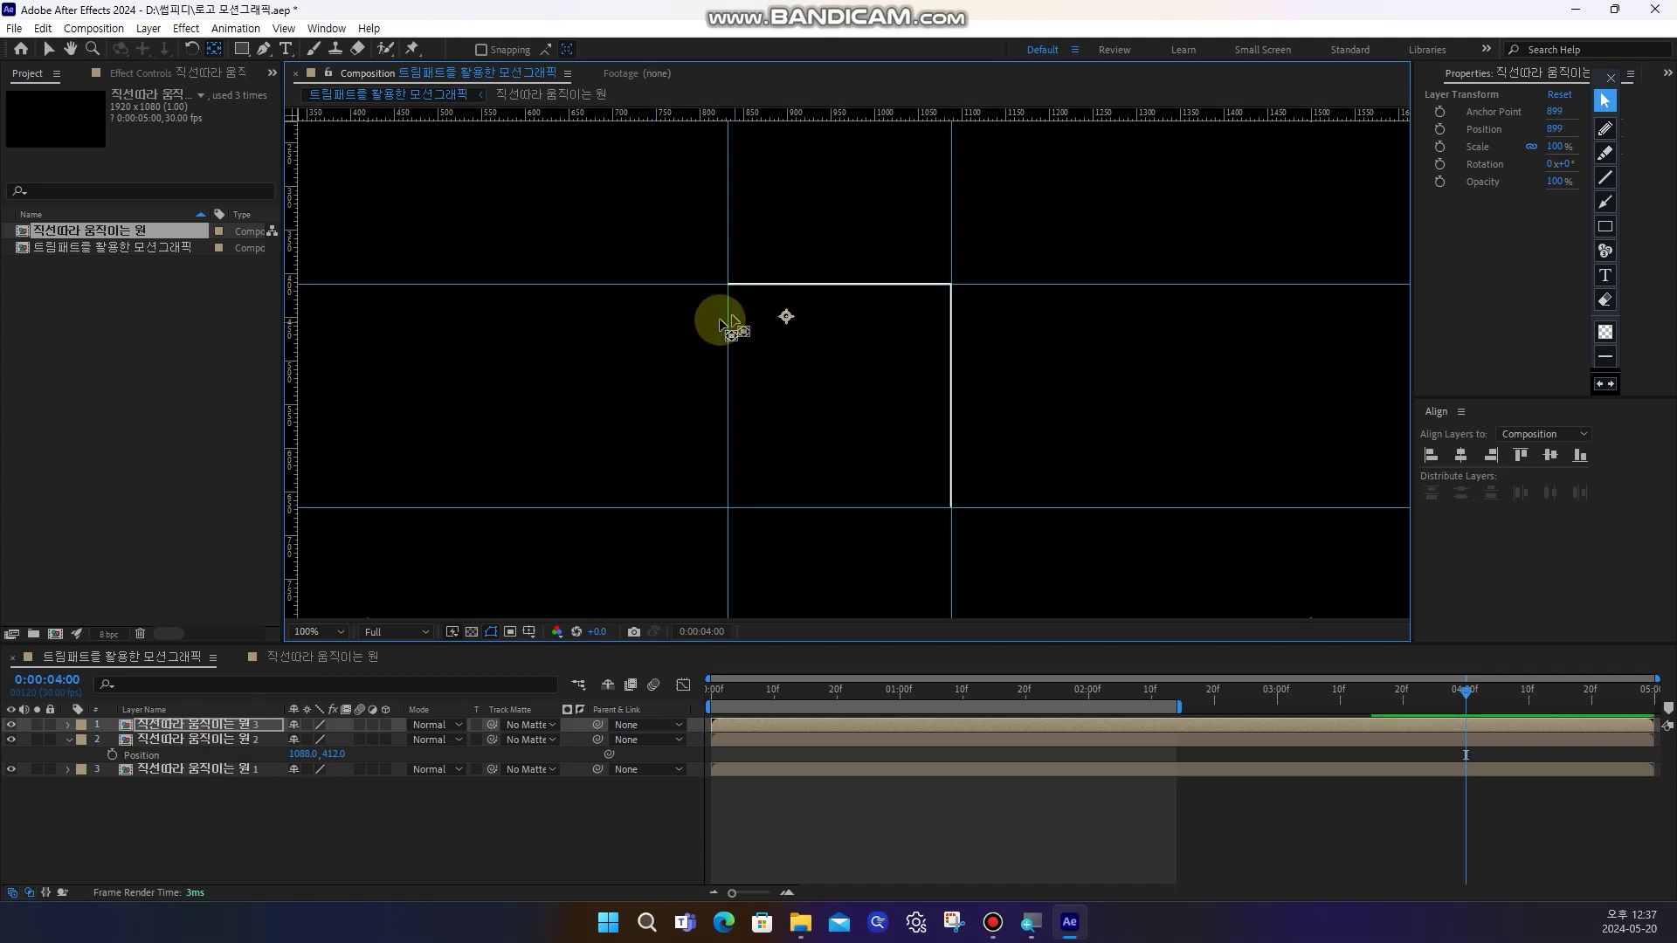
drag(786, 316, 950, 284)
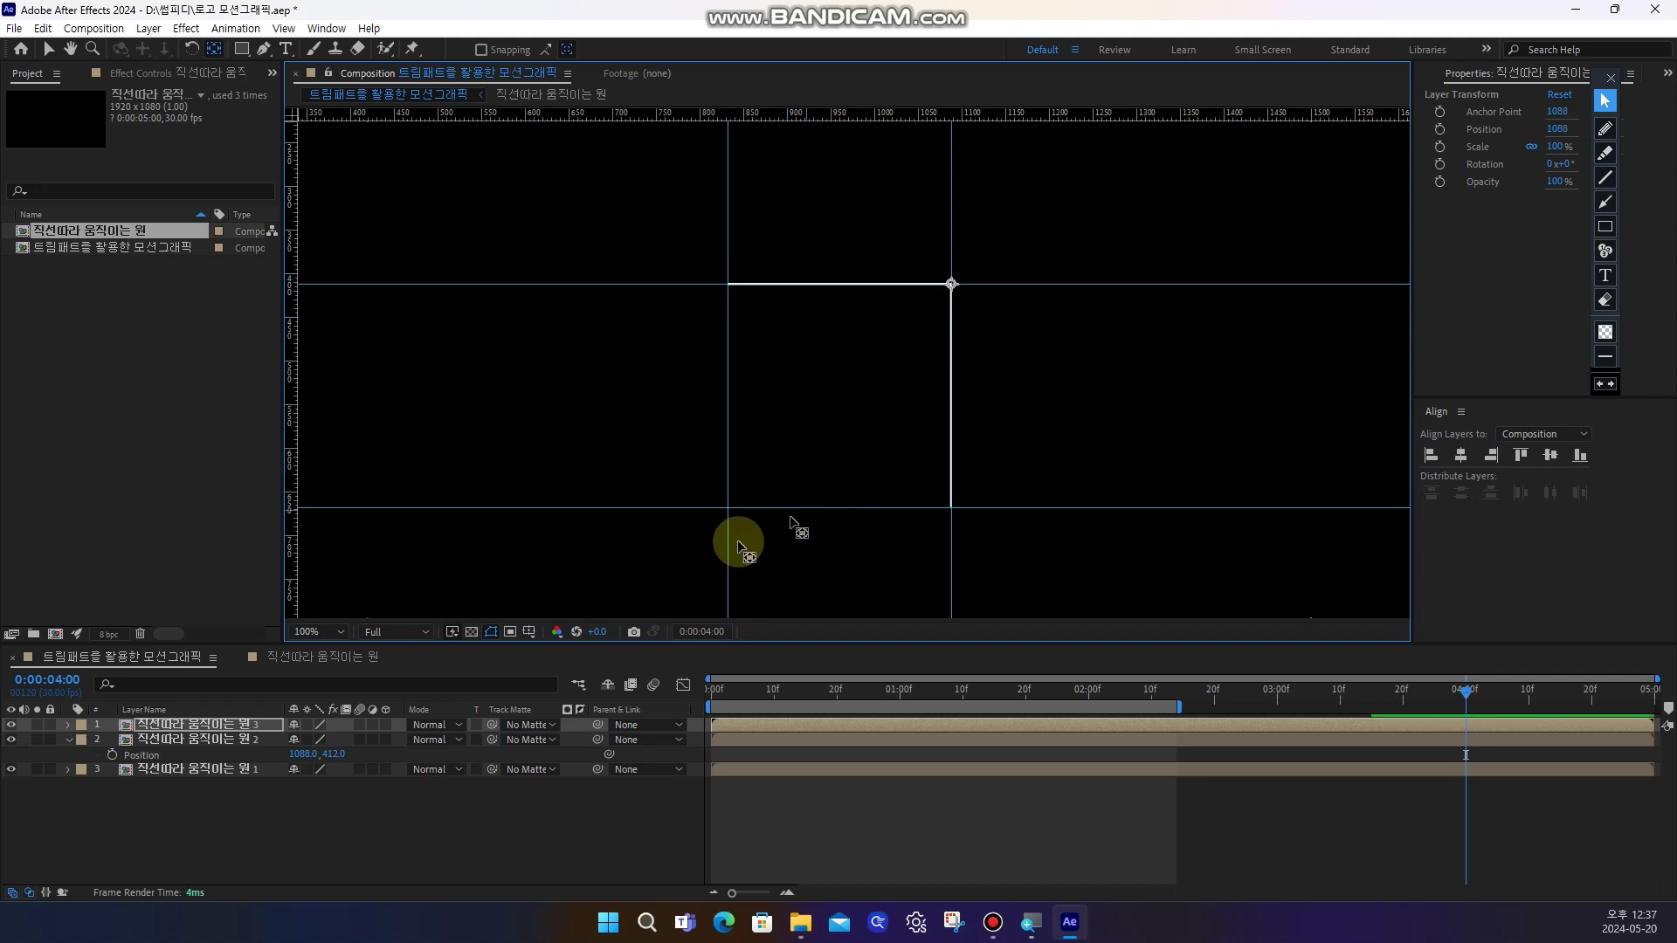
Set the 직선따라 움직이는 원 3 layer's Rotation to -90° and scrub to 0:00:01:24 to check its motion
mouse_move(248, 731)
mouse_down()
mouse_move(899, 374)
mouse_move(951, 273)
mouse_move(926, 348)
mouse_move(502, 664)
mouse_move(253, 738)
mouse_up()
key(r)
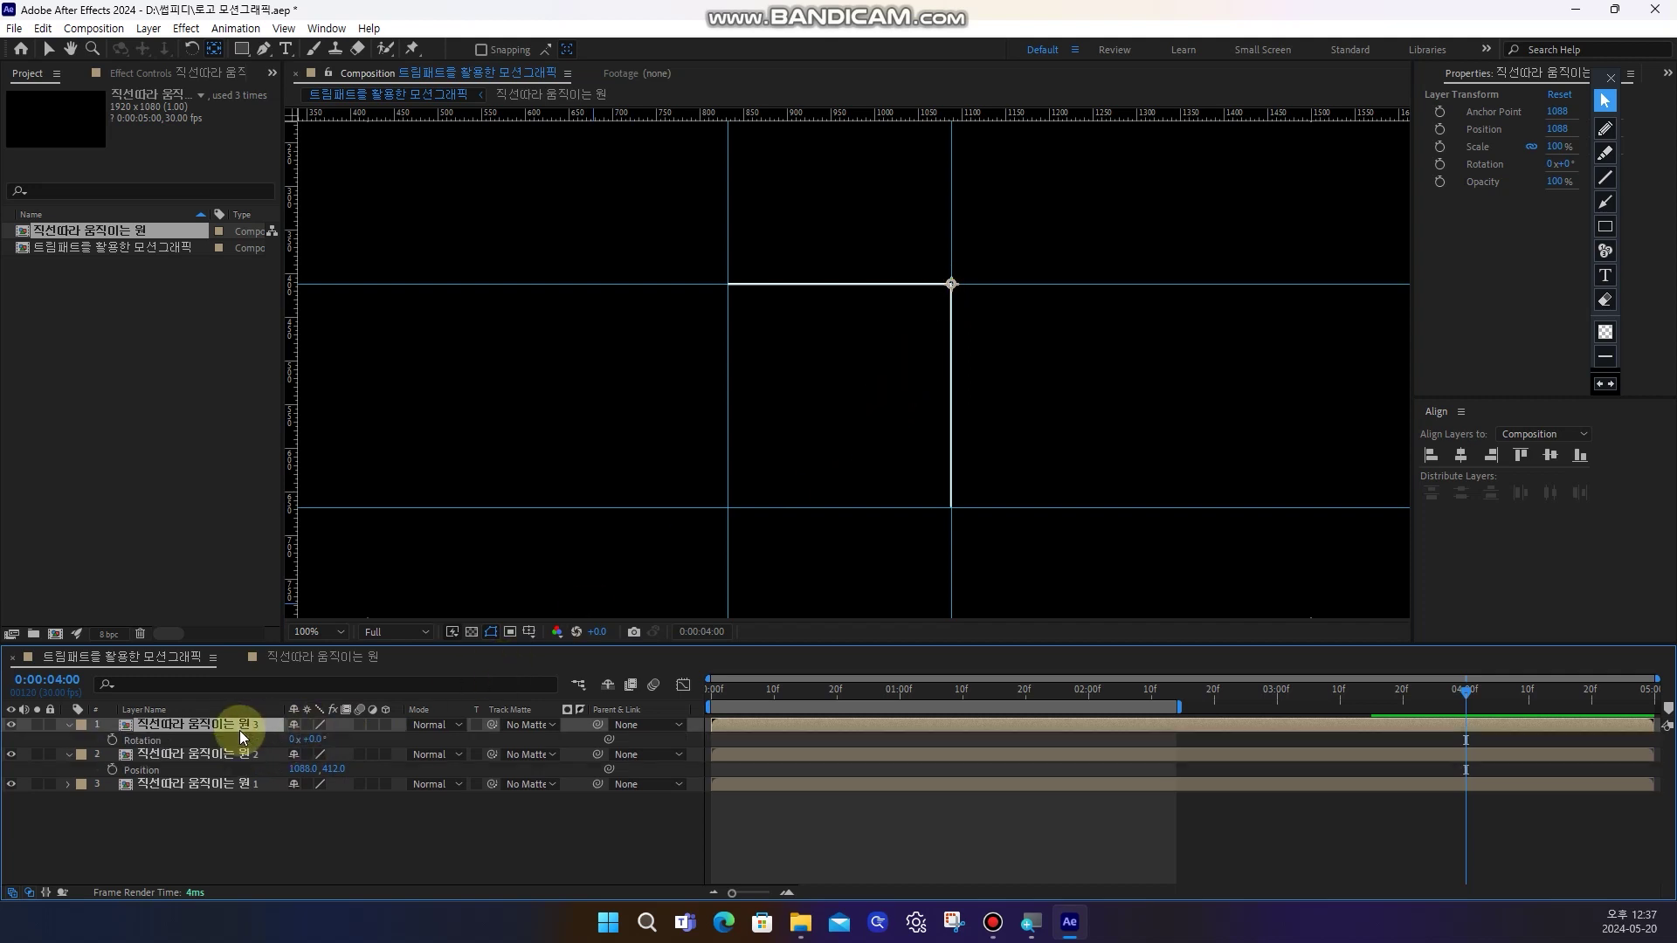
mouse_move(313, 738)
mouse_down()
mouse_move(329, 734)
mouse_move(274, 741)
mouse_move(303, 748)
mouse_up()
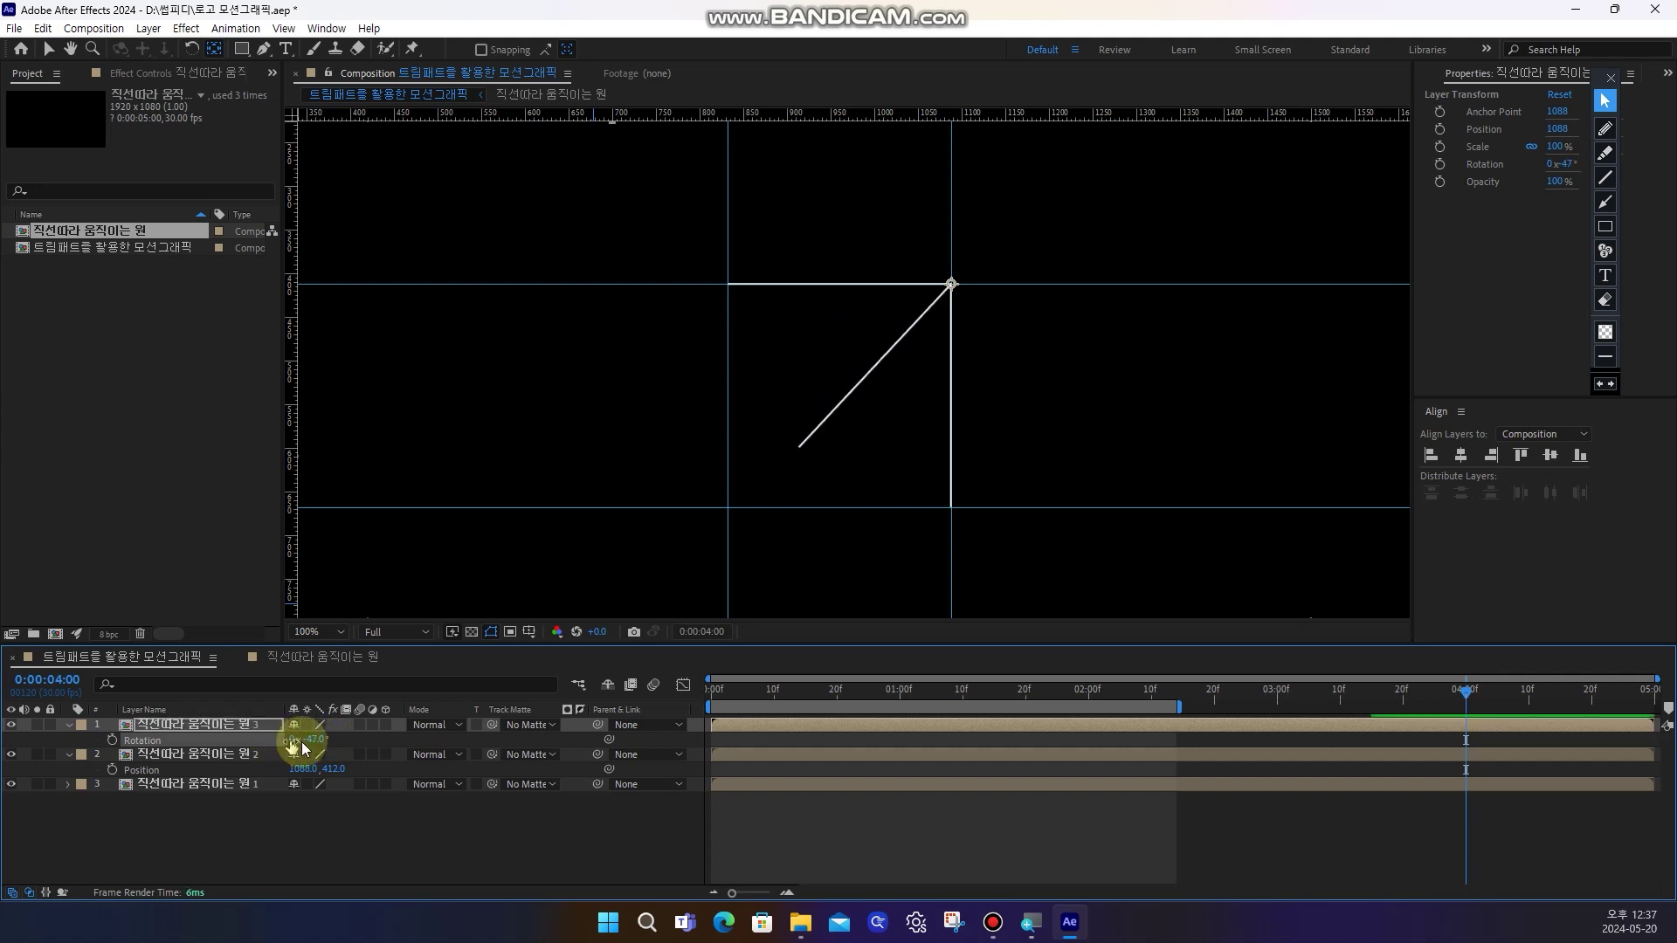
text(-90)
key(Return)
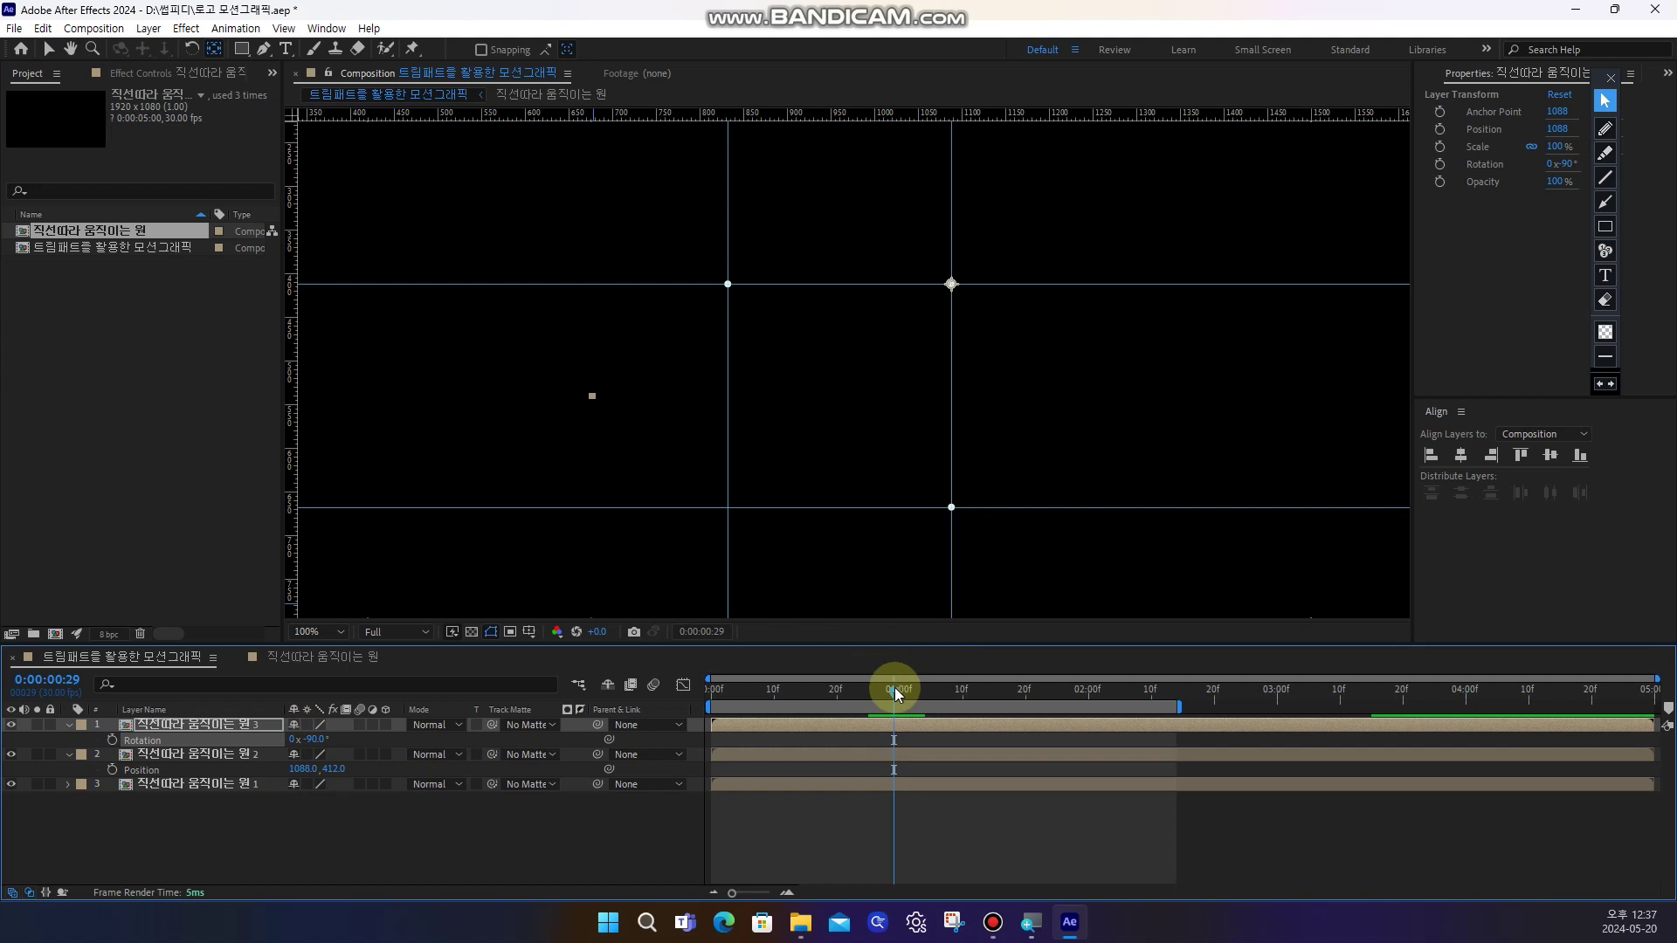
drag(895, 690, 1053, 688)
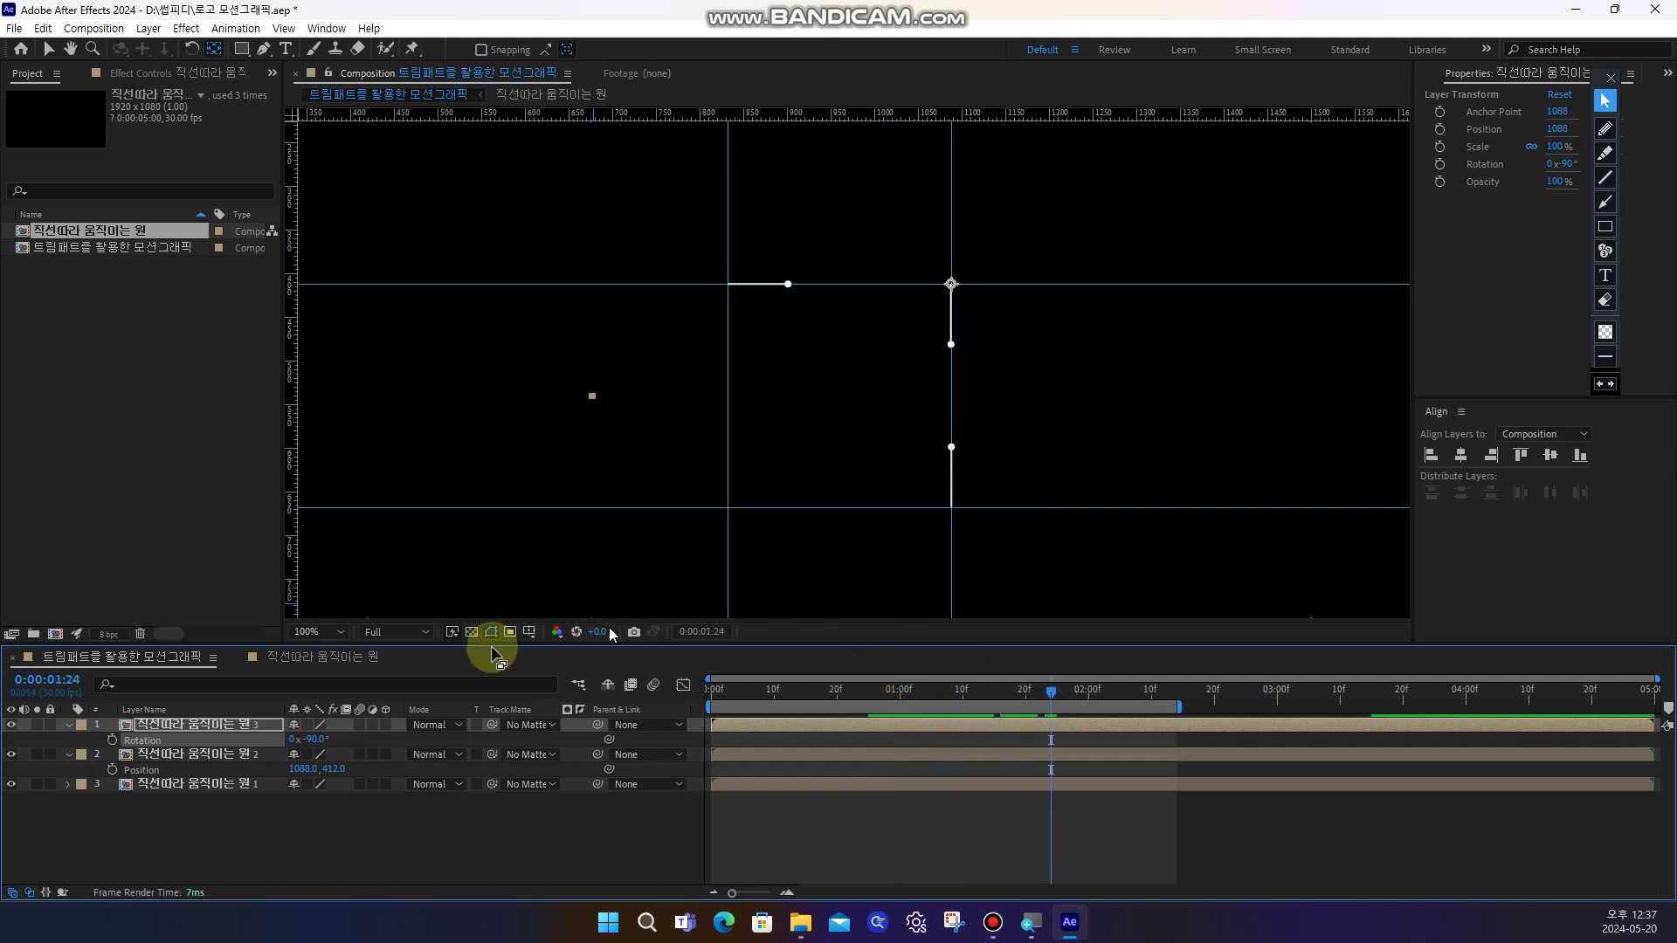
click(258, 723)
click(1606, 129)
drag(264, 718, 737, 549)
click(943, 504)
mouse_move(981, 512)
mouse_down()
mouse_move(1007, 328)
mouse_move(992, 328)
mouse_move(1043, 330)
mouse_up()
mouse_move(949, 515)
mouse_down()
mouse_move(829, 543)
mouse_move(778, 539)
mouse_move(806, 572)
mouse_up()
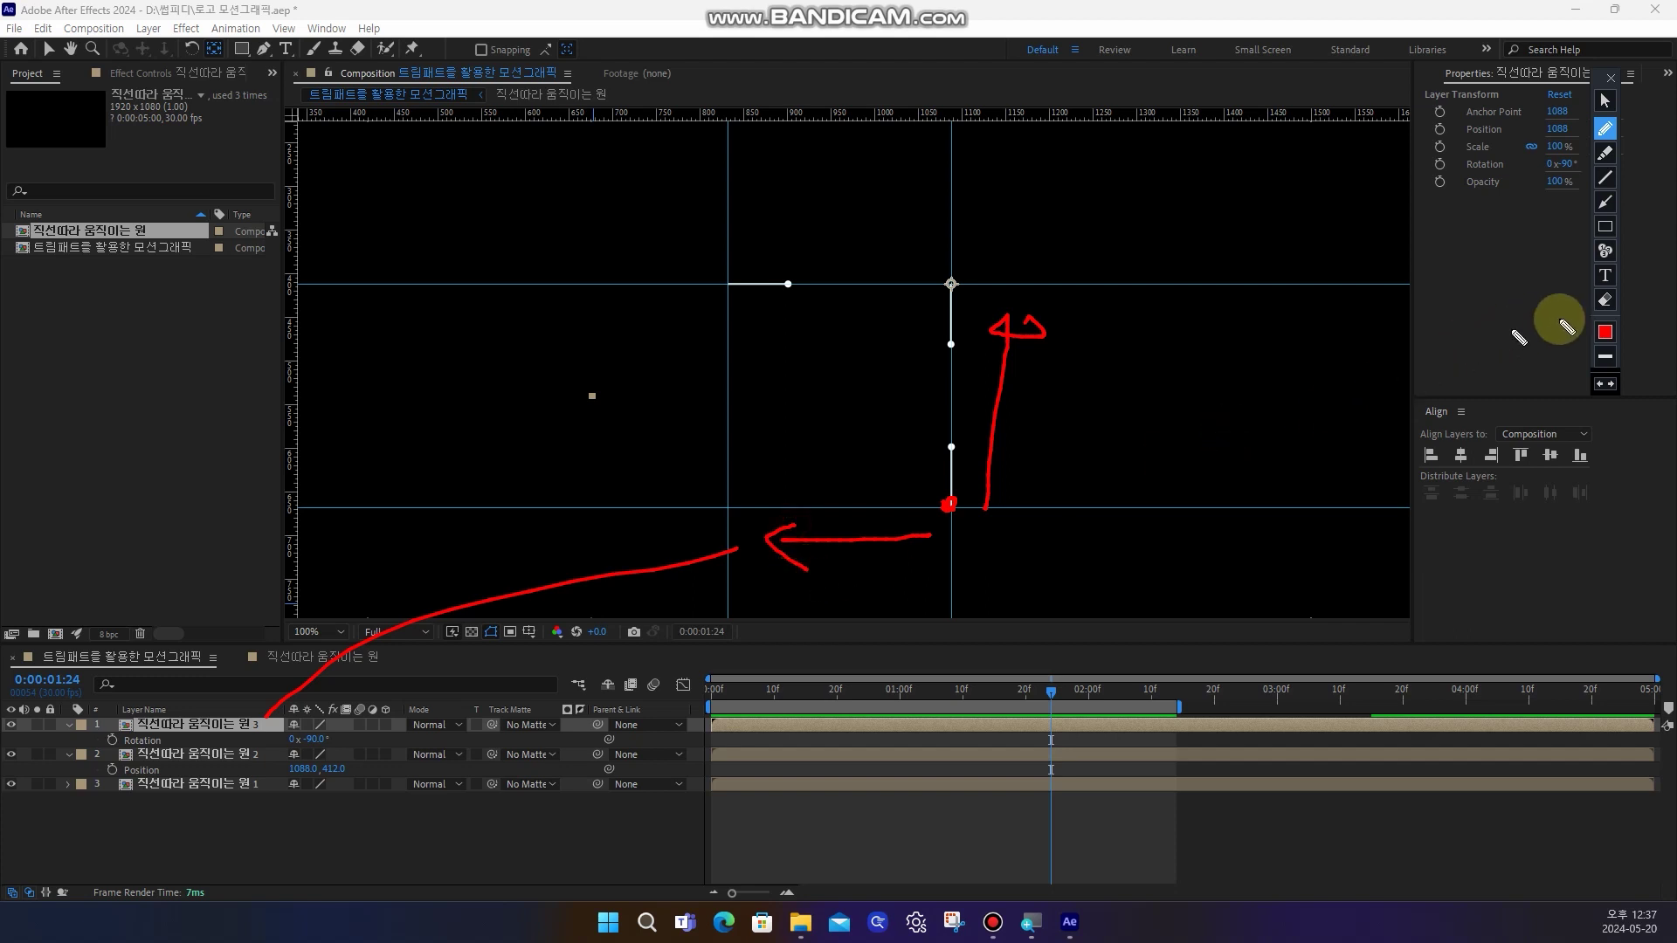
click(1603, 301)
click(1604, 100)
At 0:00:04:00, move the 직선따라 움직이는 원 3 layer's anchor point onto the lower-right guide intersection
drag(1114, 682, 1352, 689)
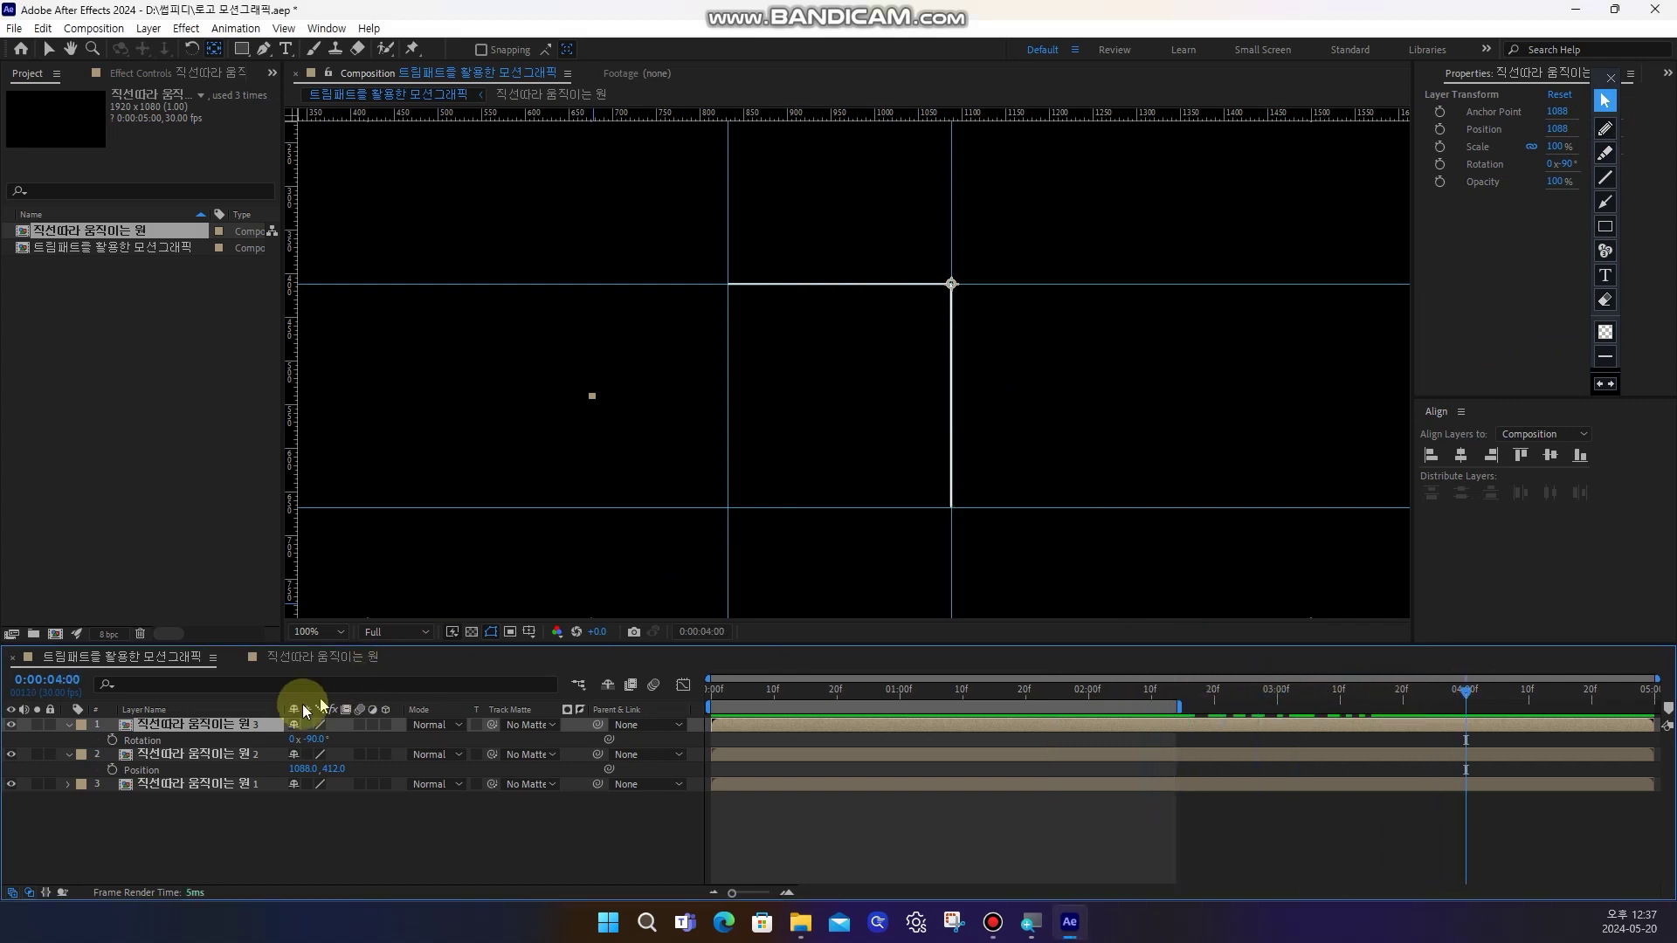
click(253, 724)
drag(951, 284, 948, 505)
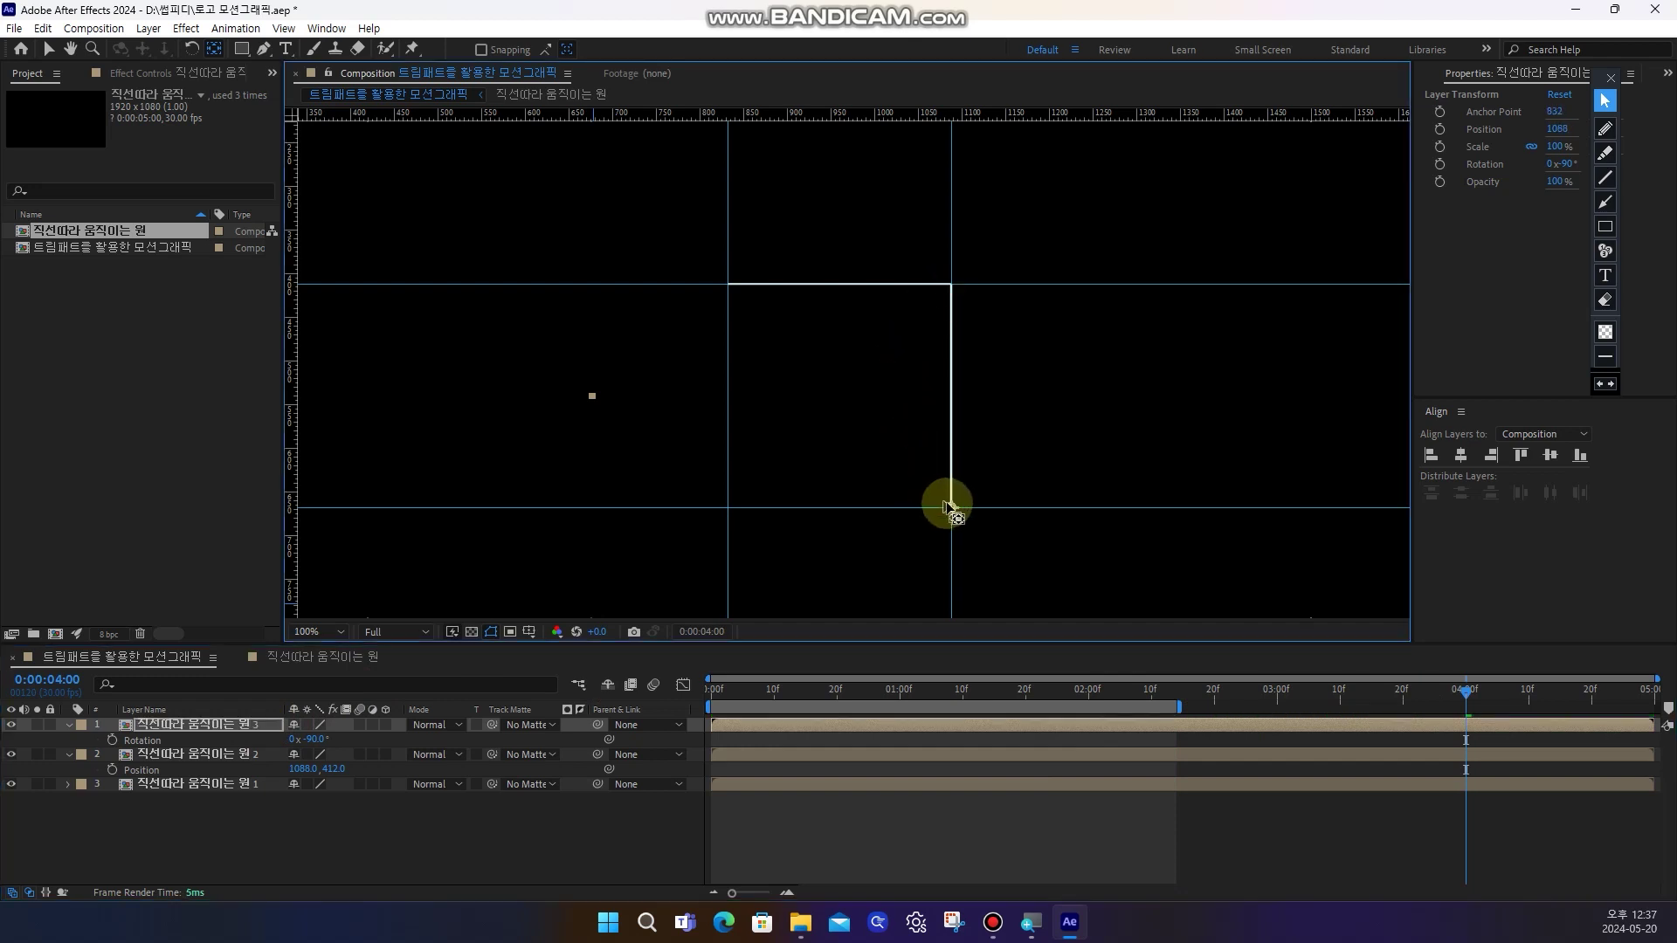
Set the 직선따라 움직이는 원 3 layer's Rotation to -180°
click(315, 739)
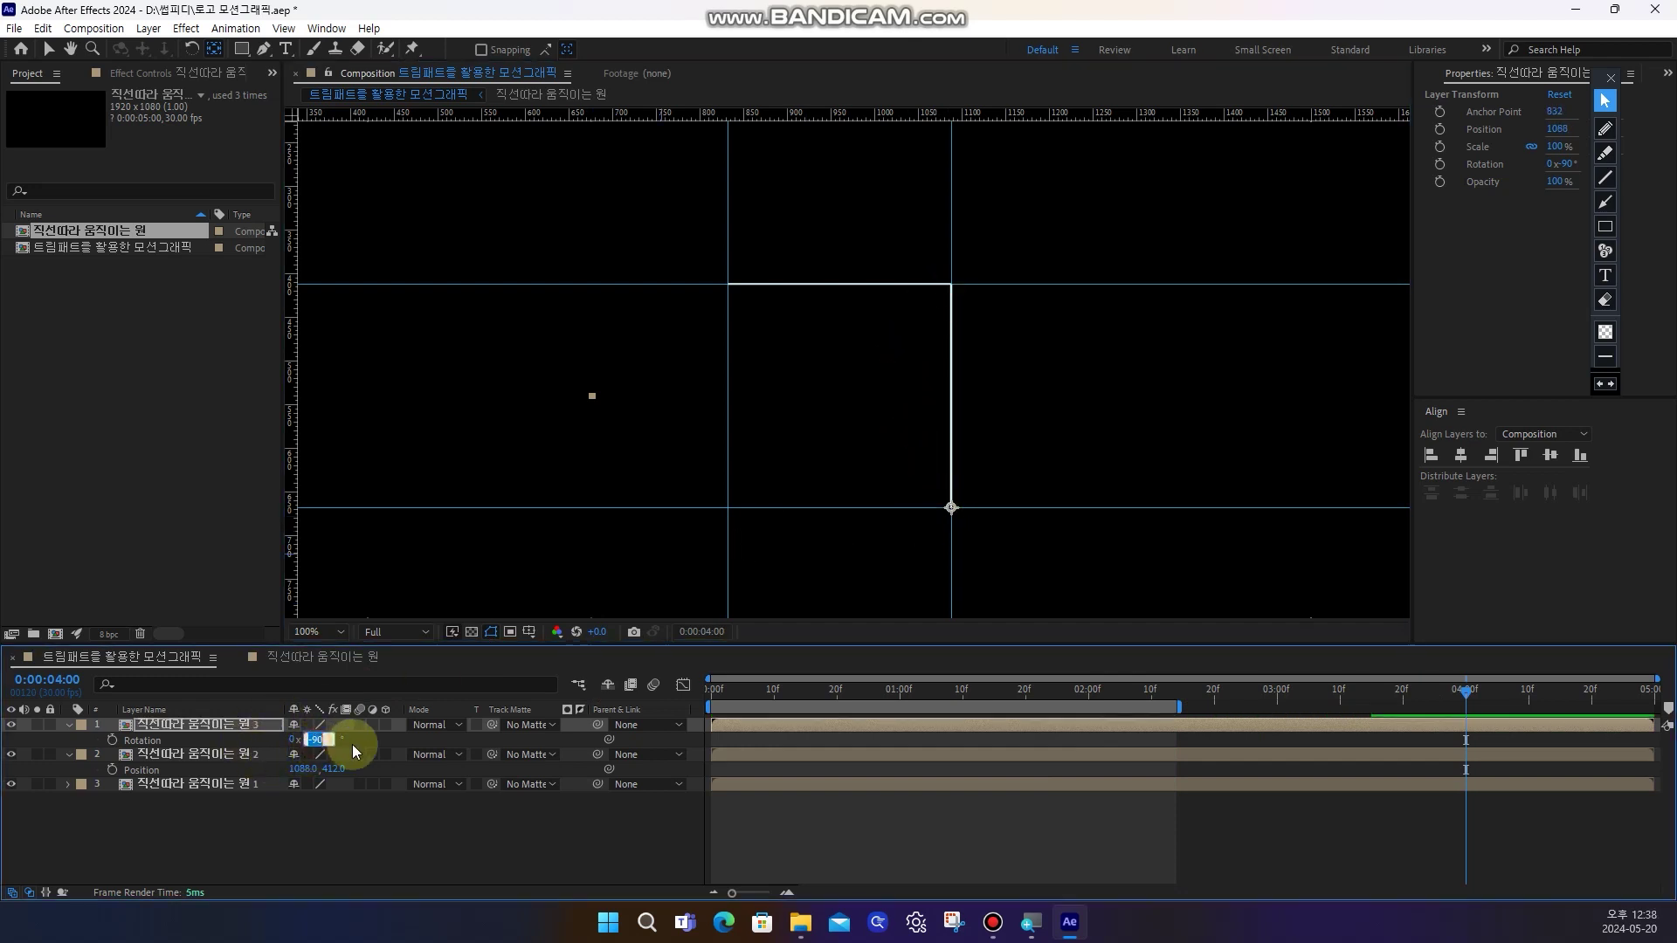
text(-)
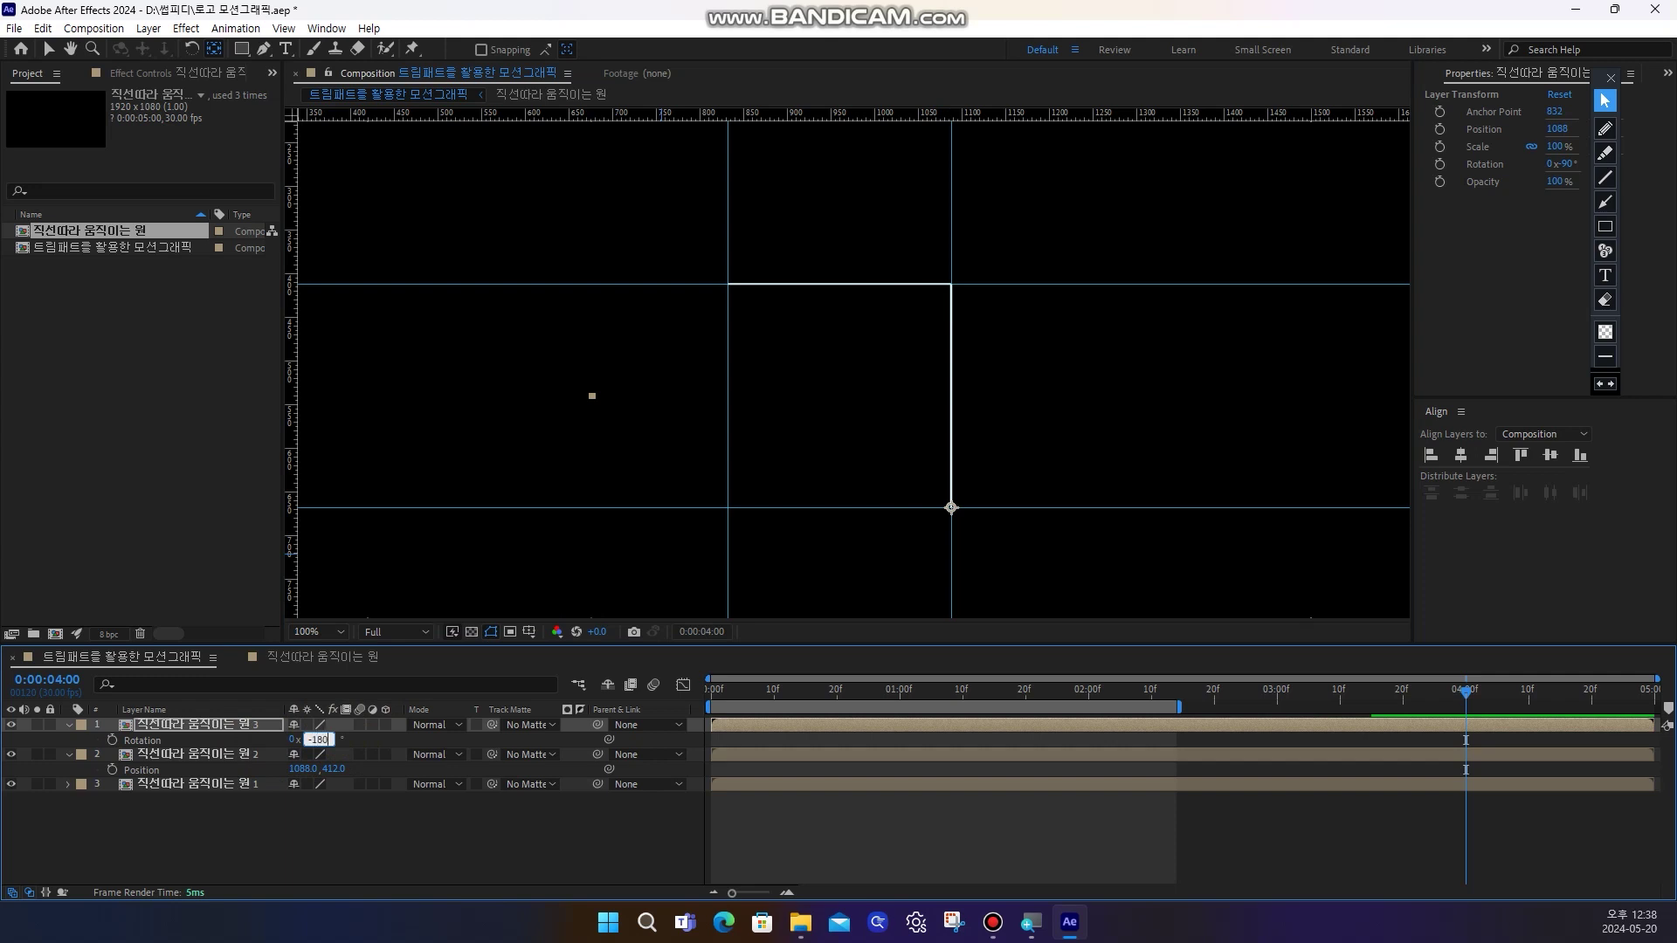
text(180)
click(339, 737)
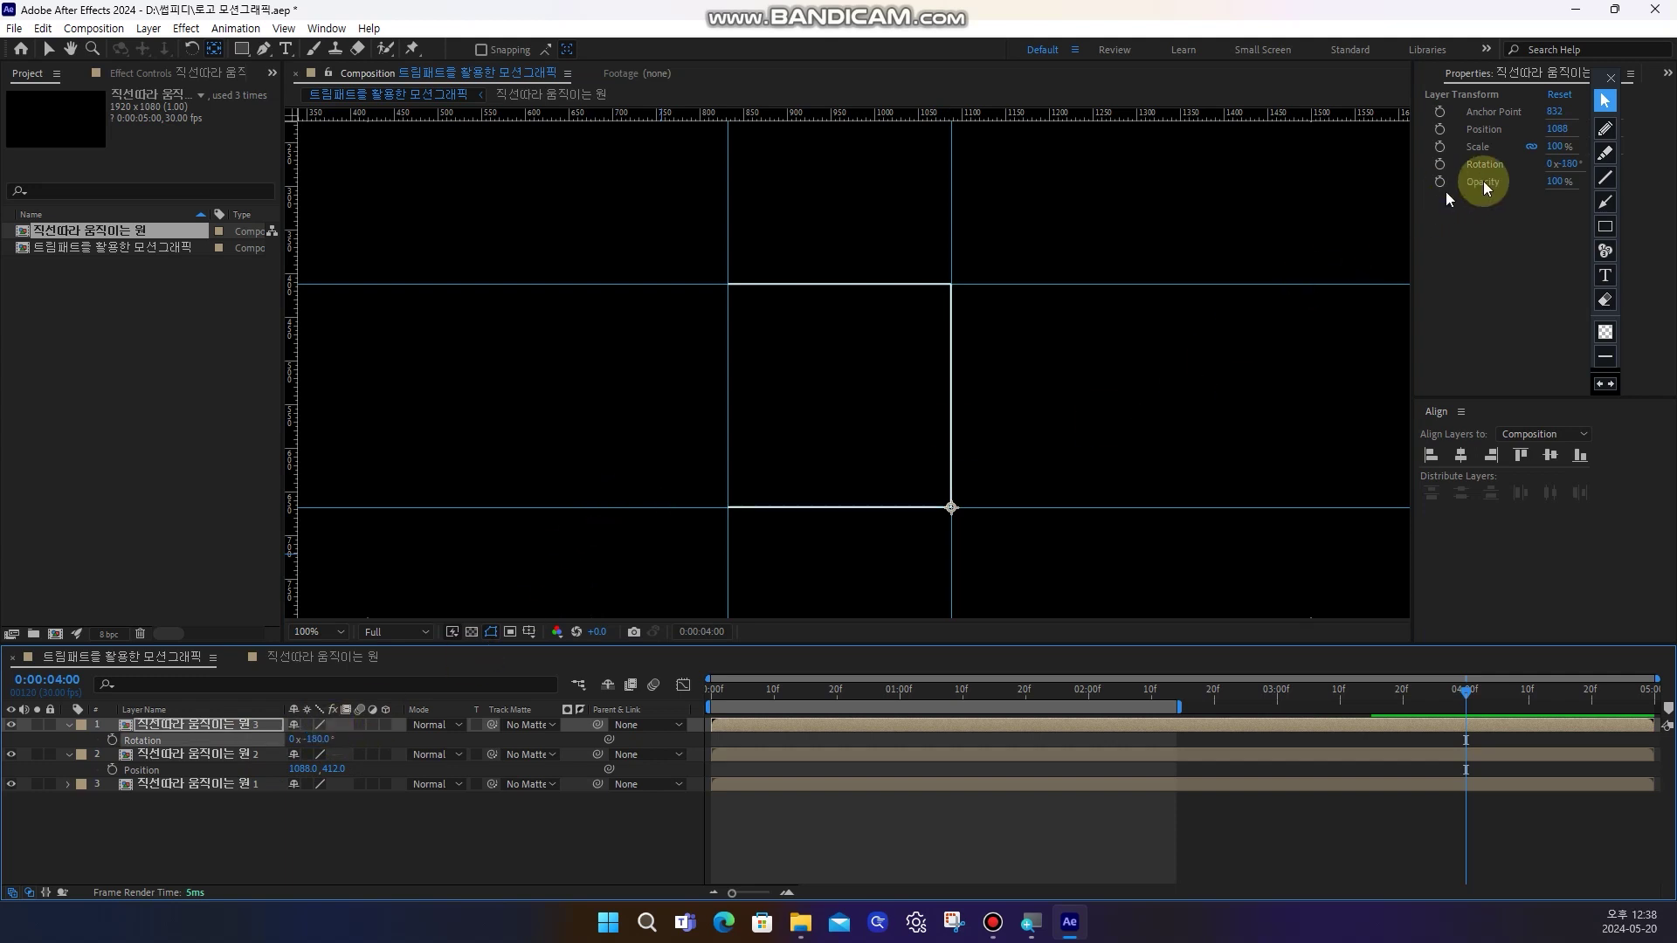
click(1605, 131)
drag(972, 499, 1013, 282)
mouse_move(929, 403)
mouse_down()
mouse_move(874, 441)
mouse_move(869, 477)
mouse_up()
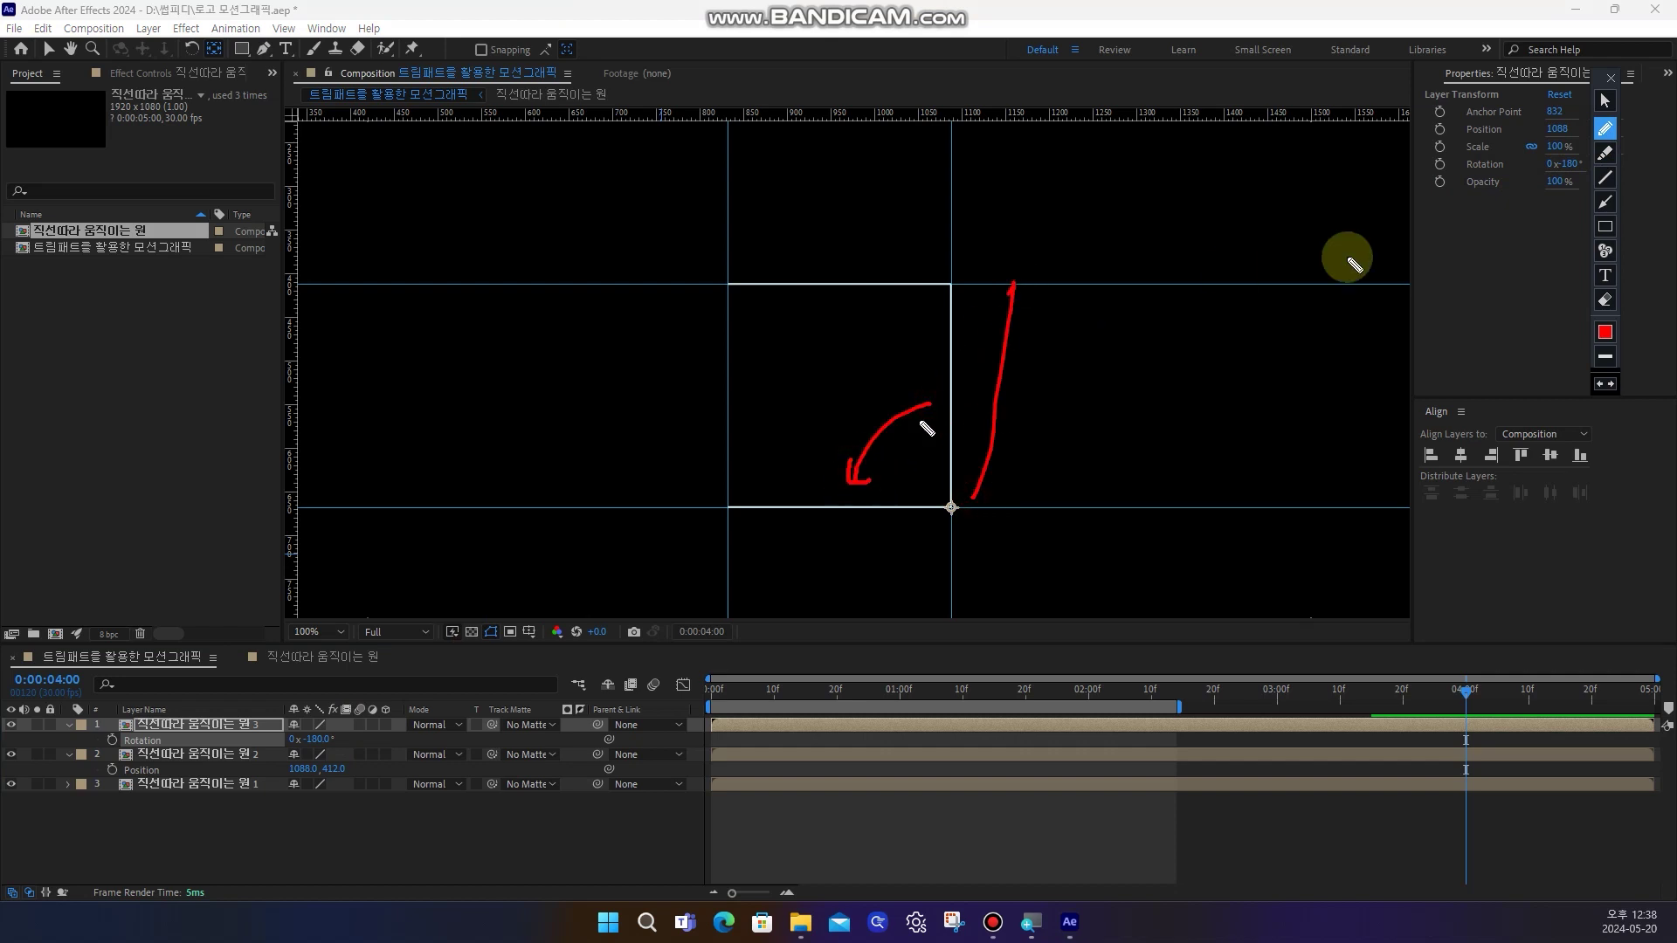
click(1603, 301)
click(1605, 100)
Scrub to 0:00:01:26 to check the motion, and duplicate the 직선따라 움직이는 원 2 layer to the top of the layer stack
drag(929, 698, 786, 699)
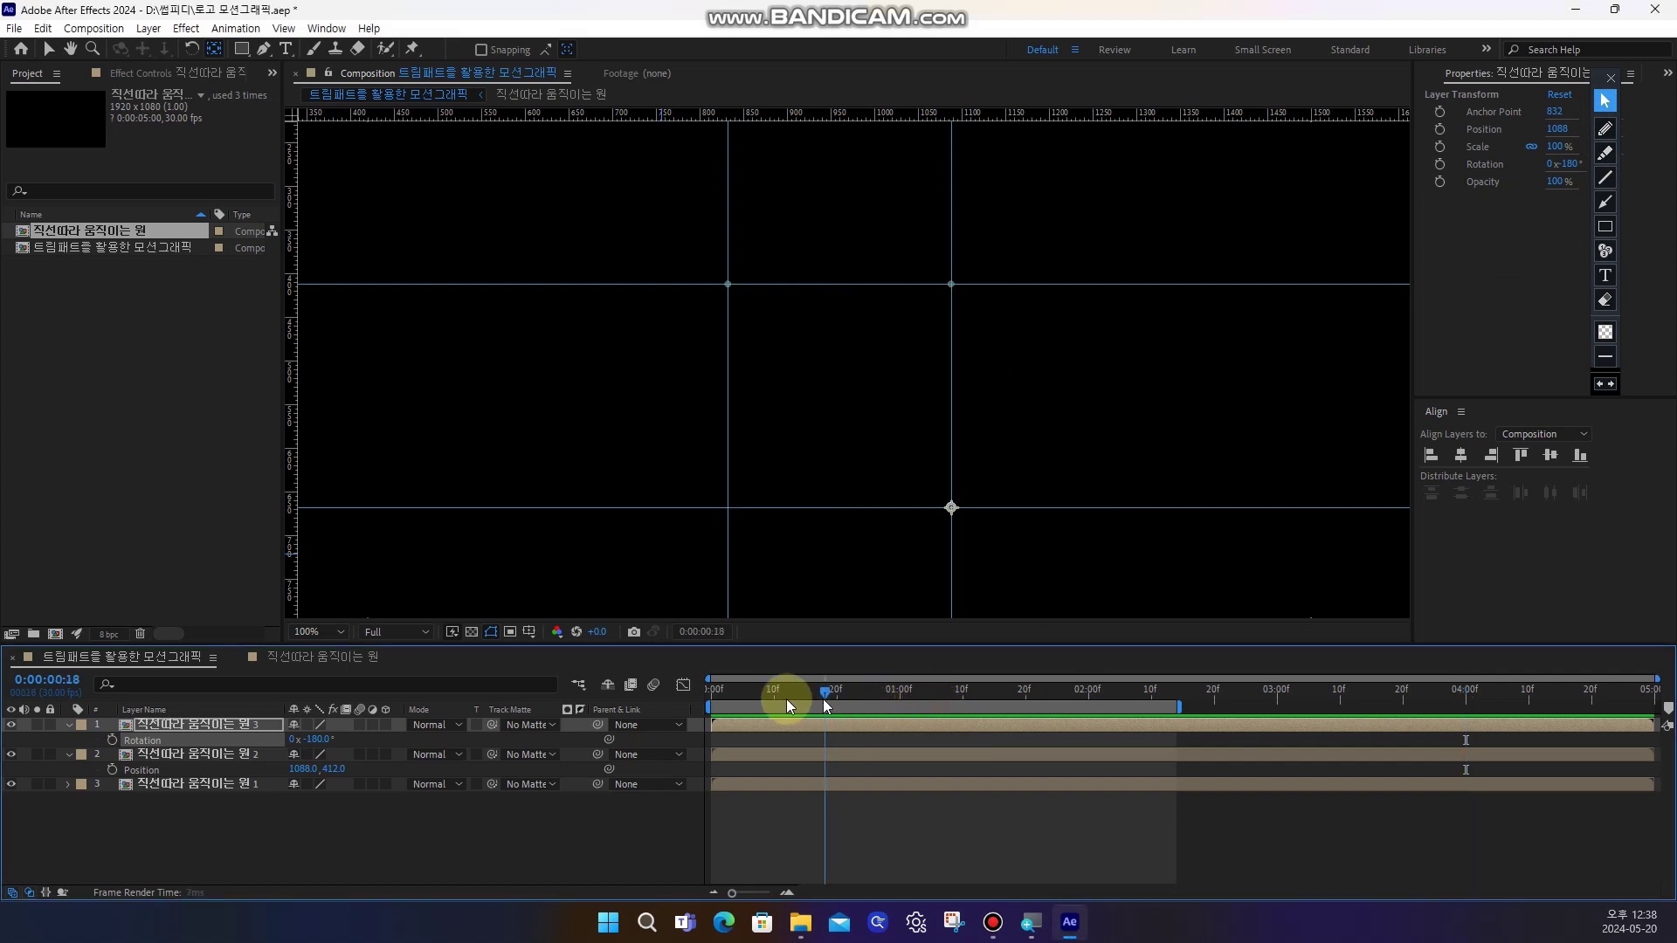
click(878, 823)
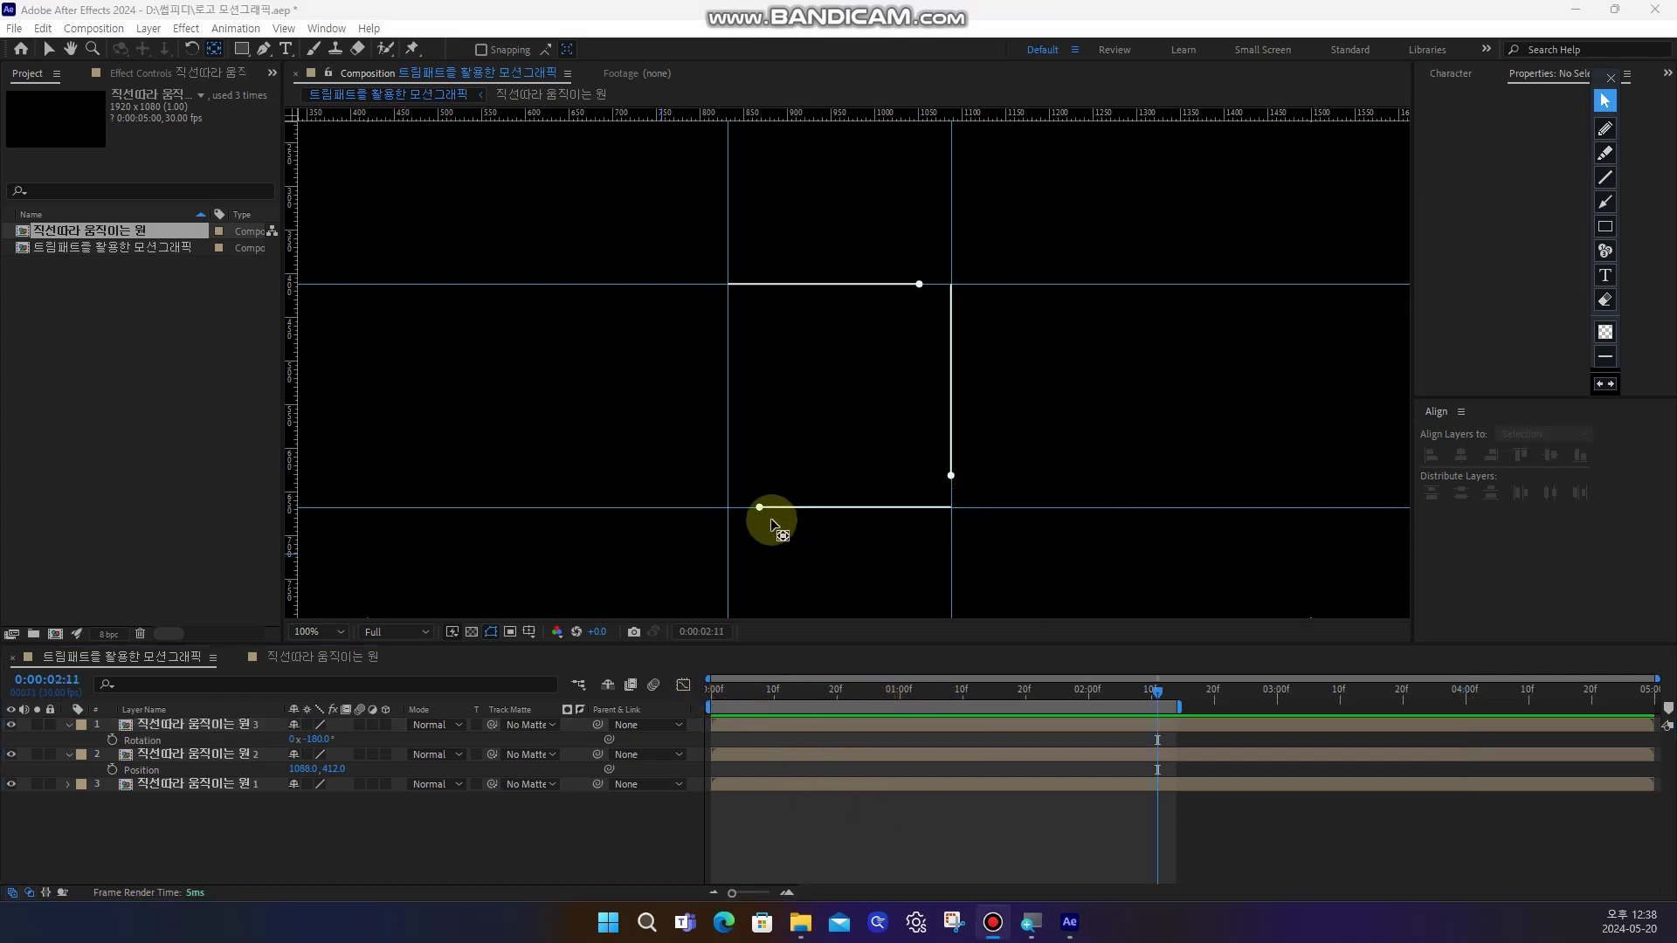
drag(1157, 692, 769, 704)
drag(1116, 706, 1063, 705)
click(248, 739)
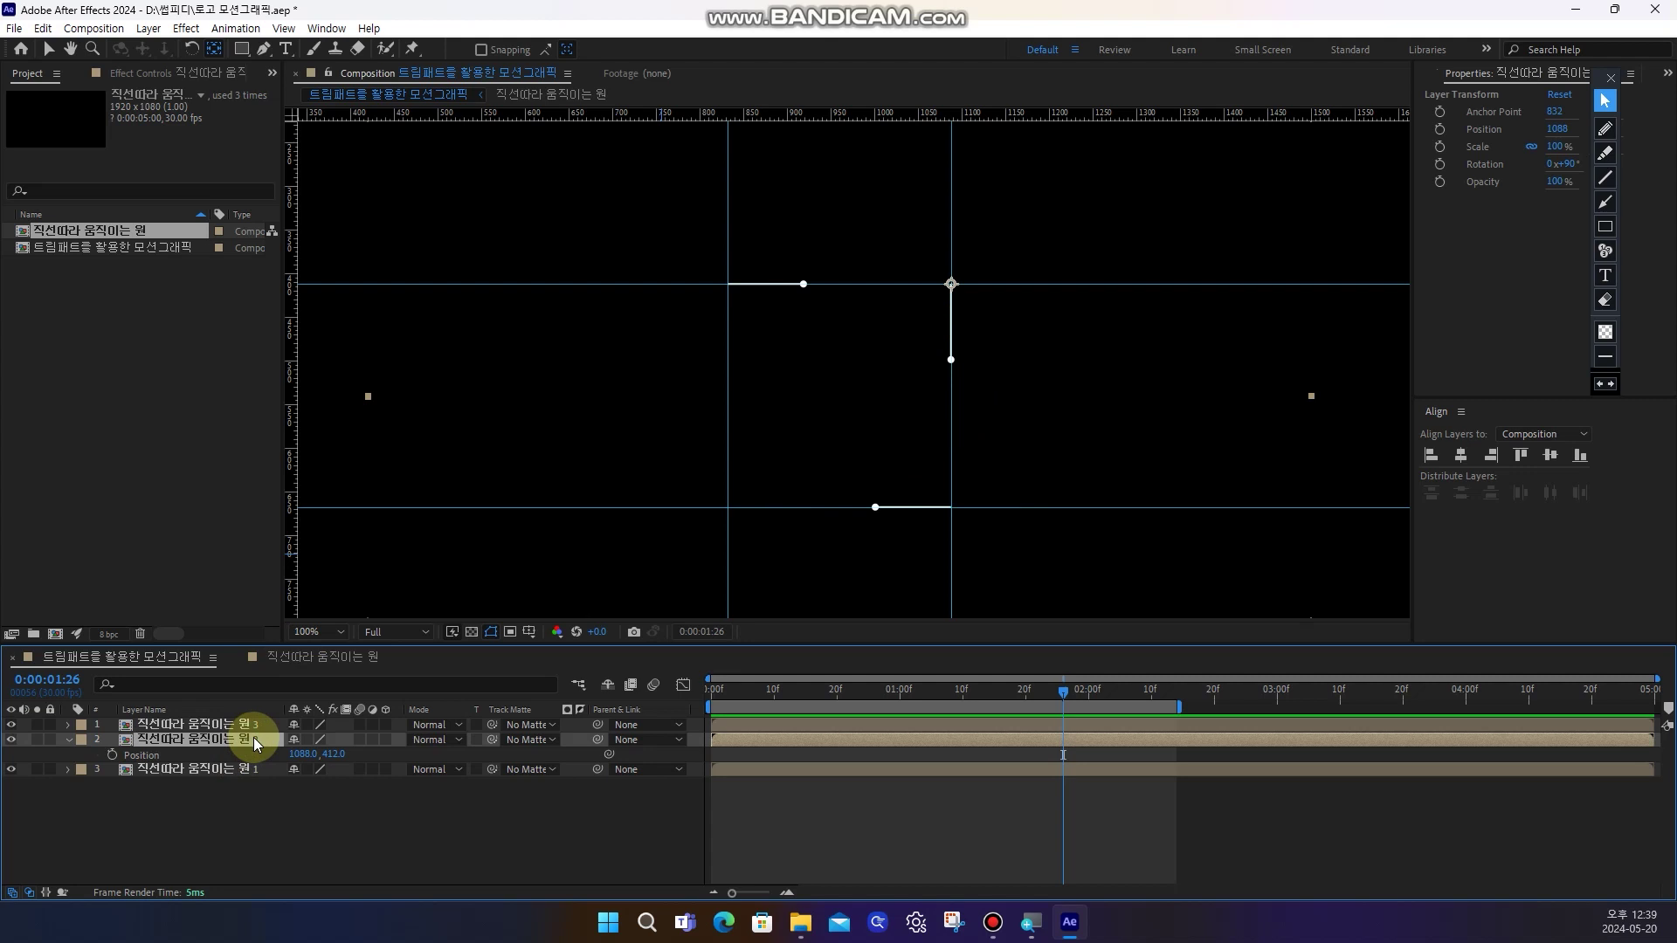
key(ctrl+d)
drag(253, 737, 259, 725)
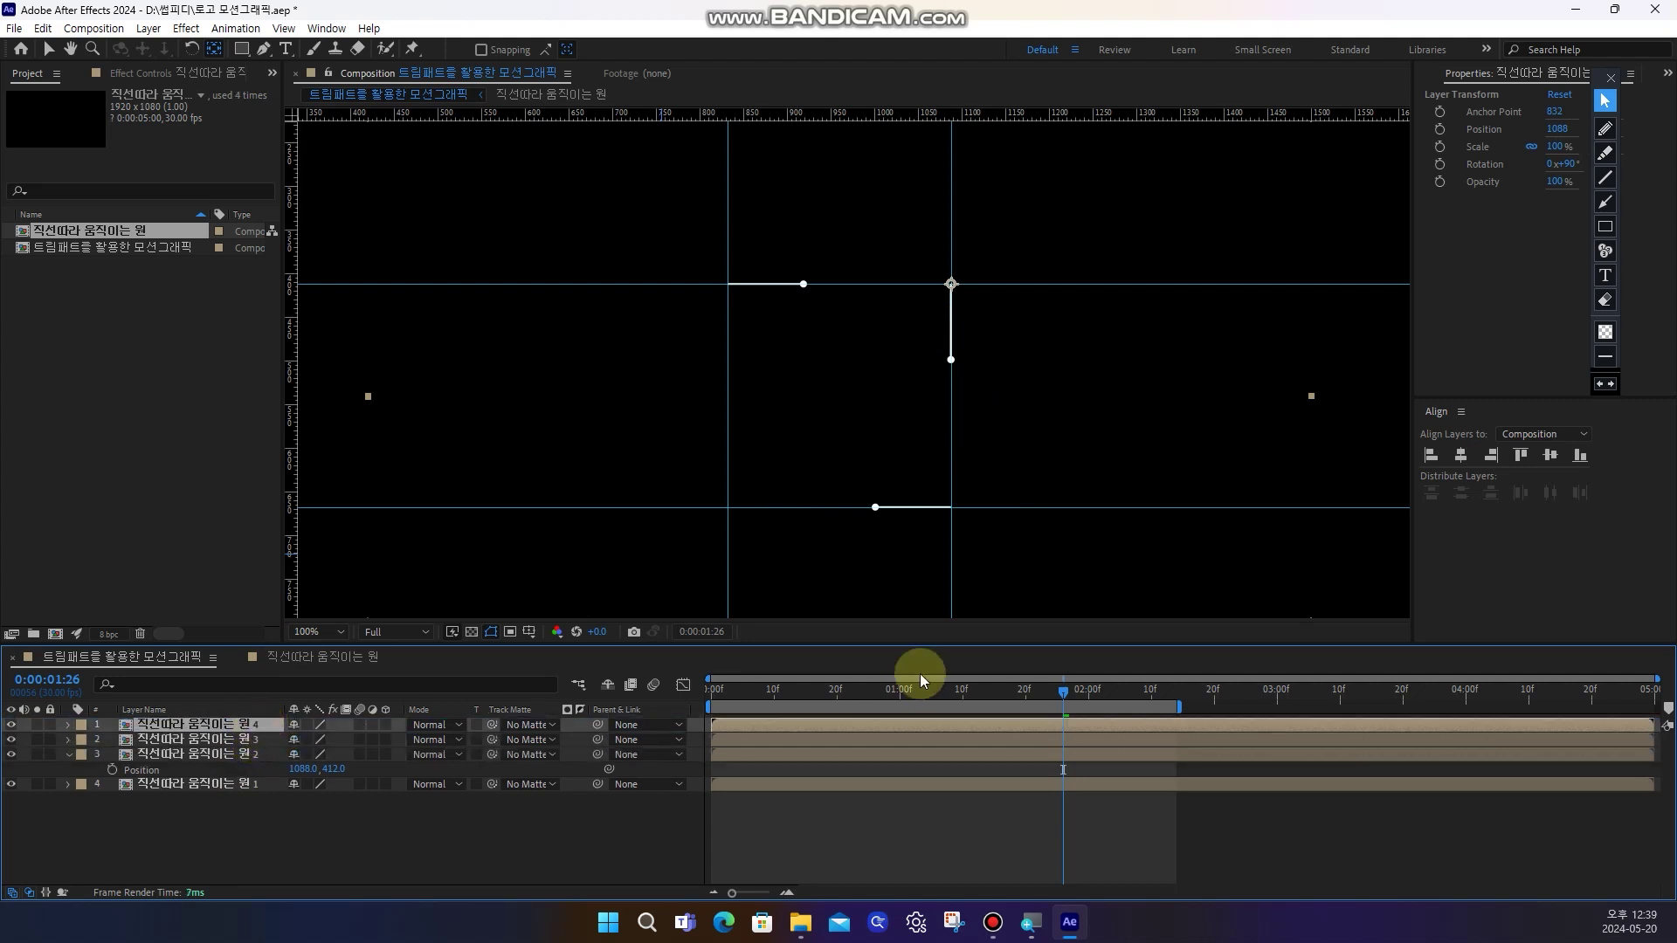
At 0:00:04:00, move the 직선따라 움직이는 원 4 layer's anchor point onto the lower-right guide intersection
key(space)
click(1465, 710)
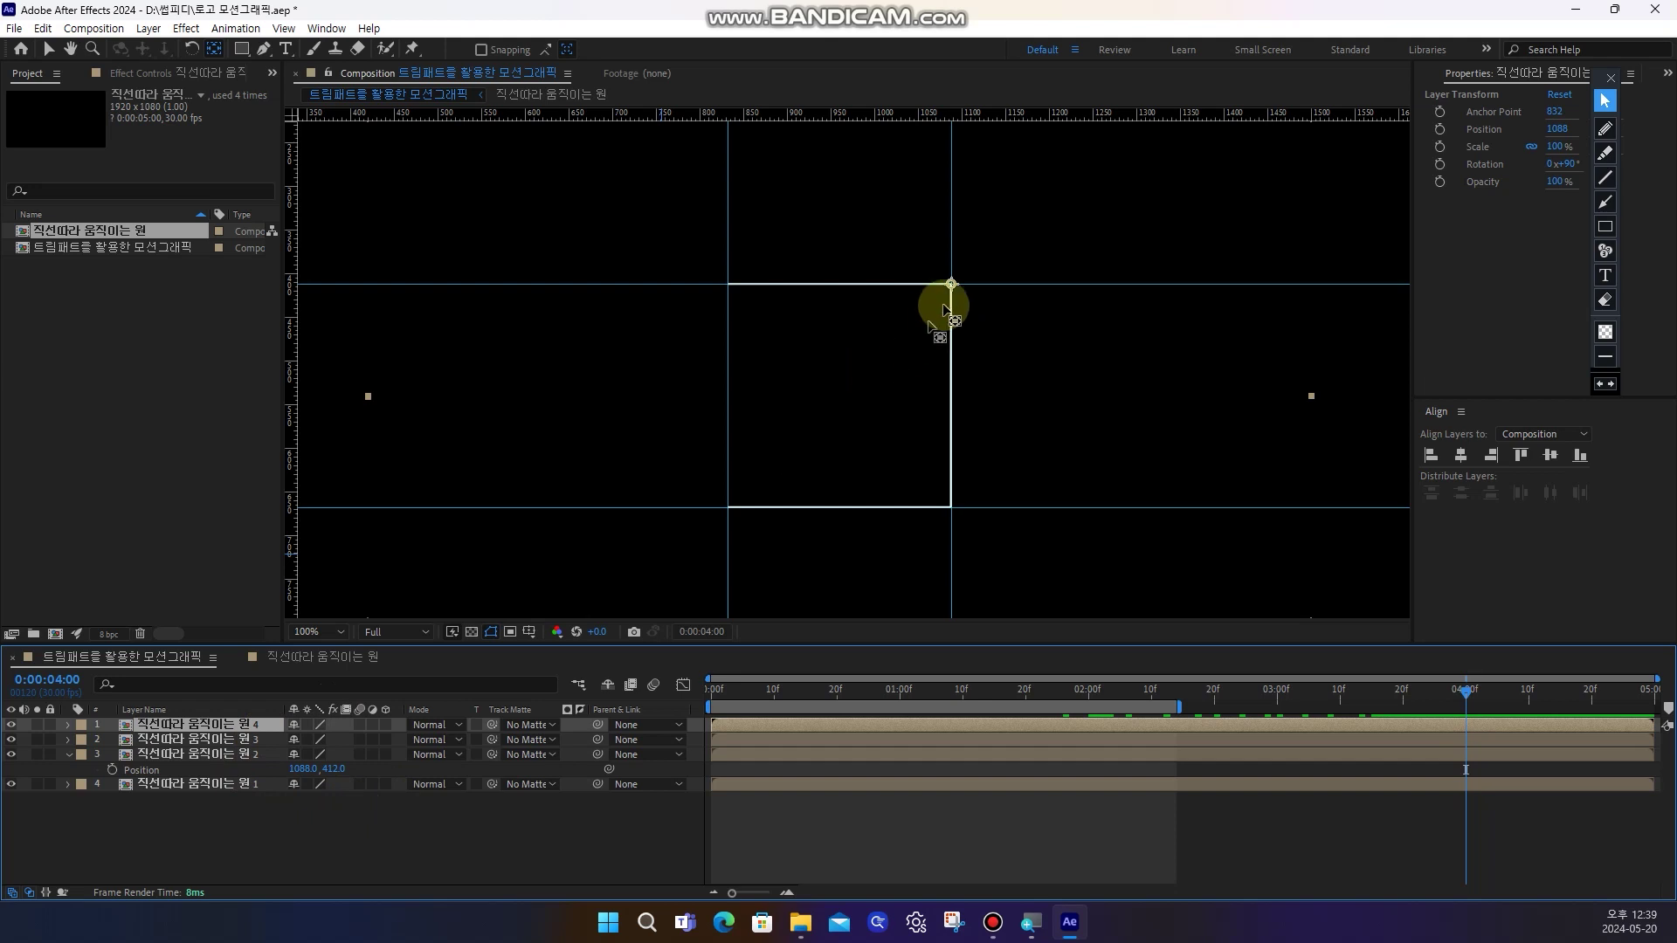
drag(951, 284, 946, 506)
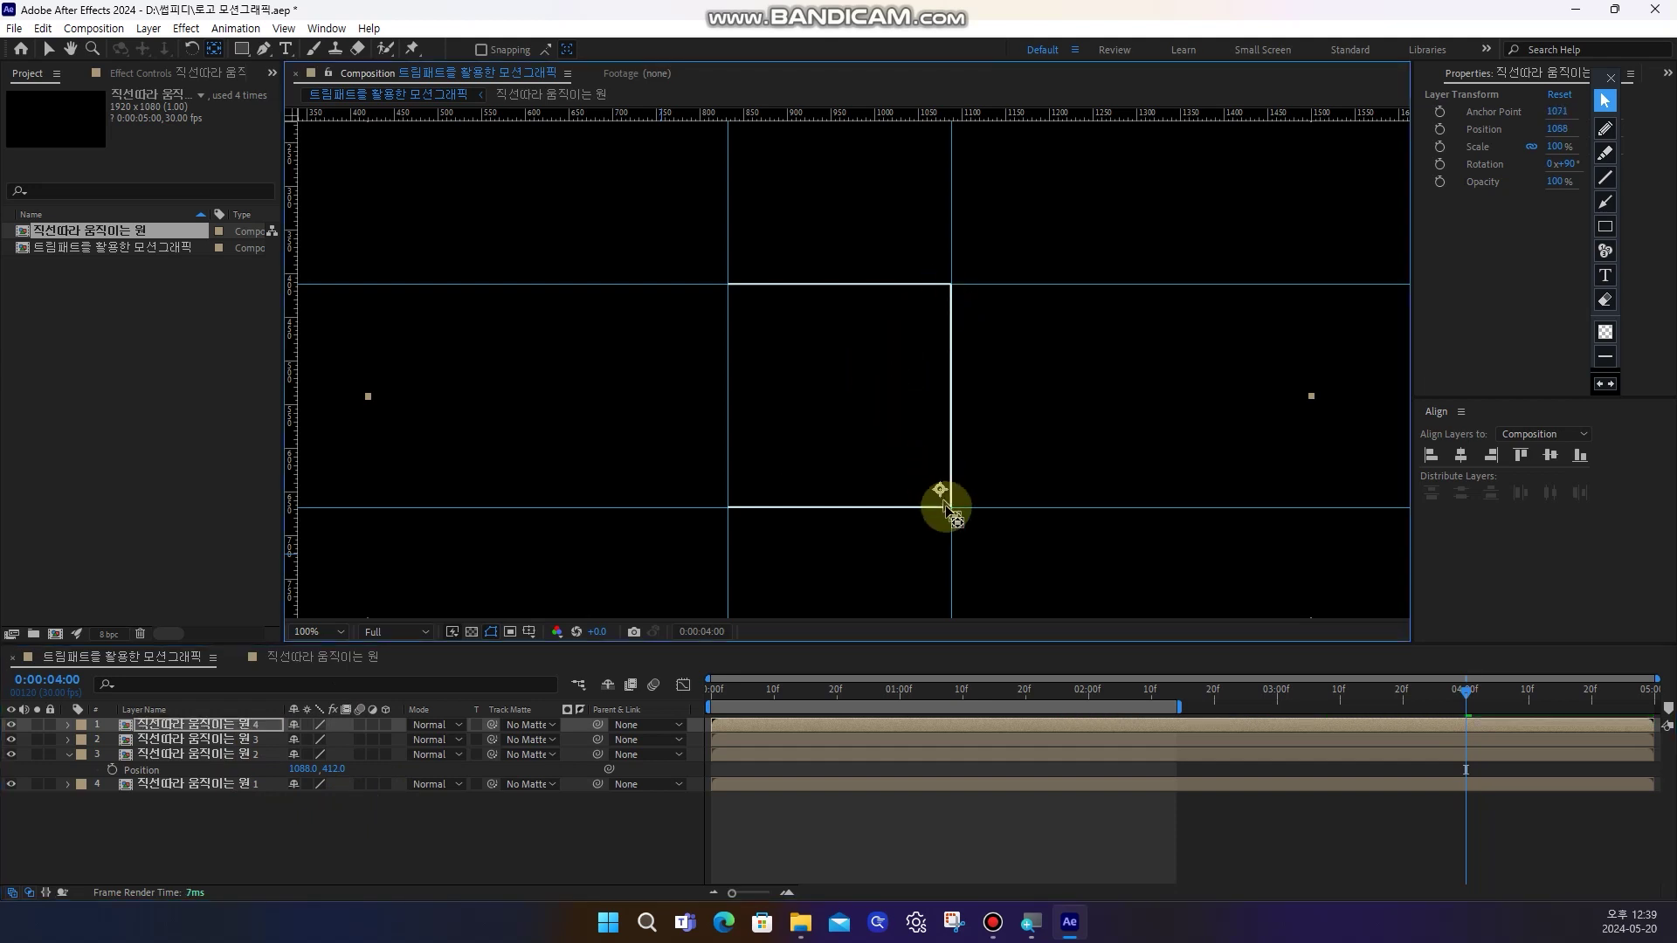
Show the 직선따라 움직이는 원 4 layer's Rotation property and set it to 0°
click(237, 732)
key(r)
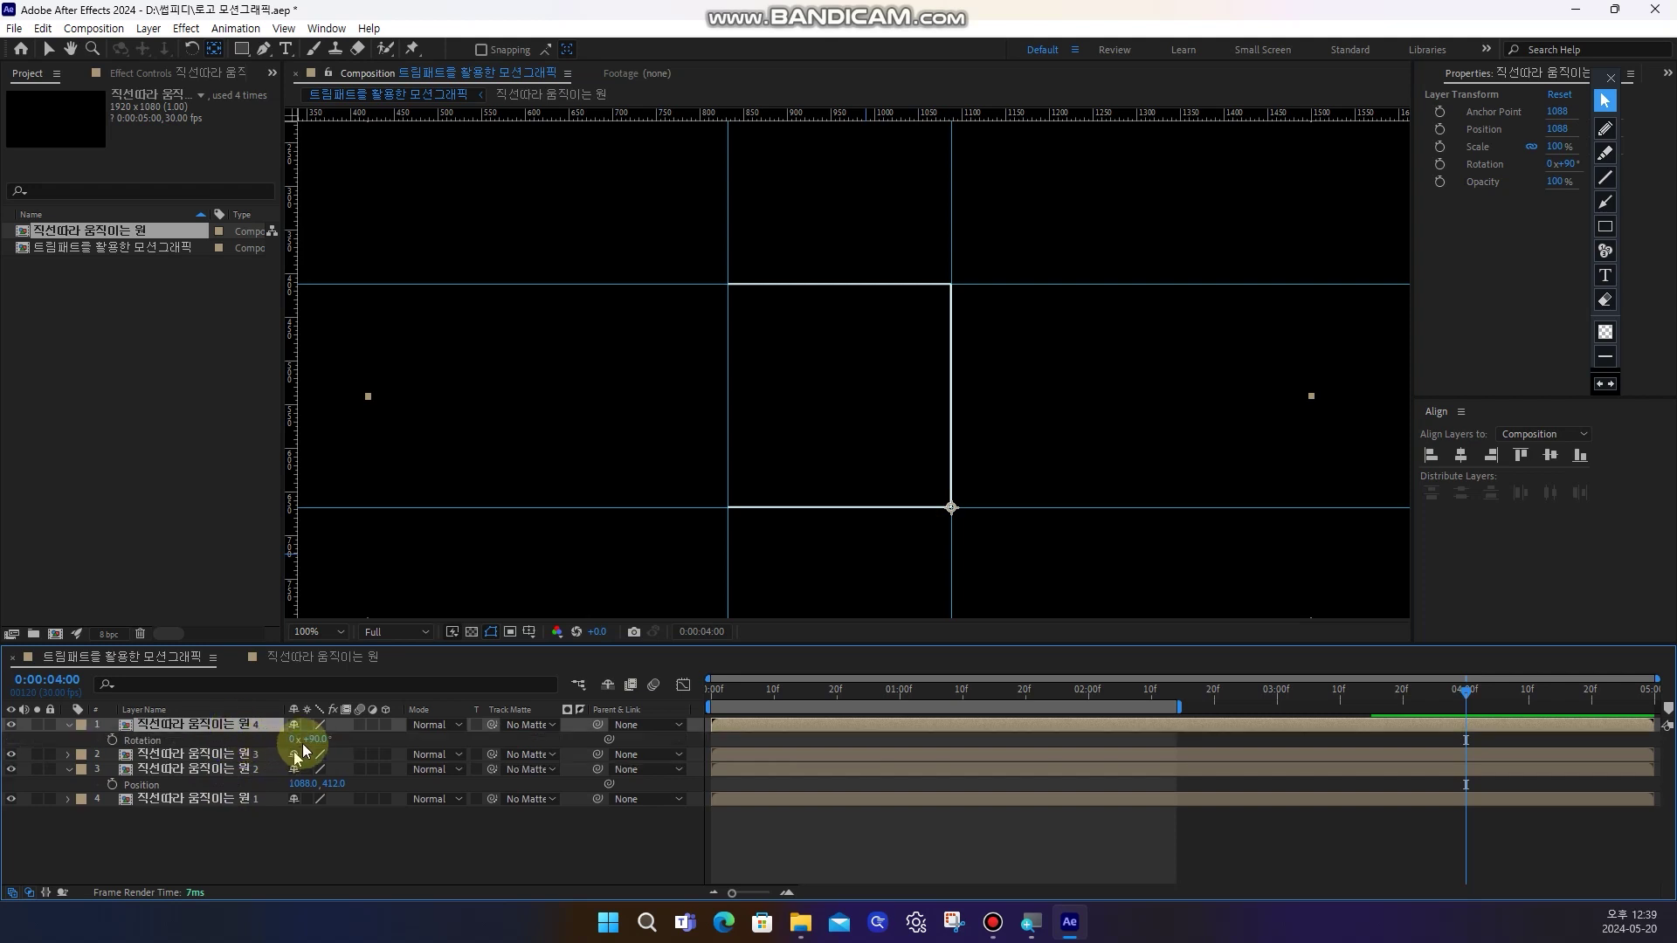
mouse_move(316, 739)
mouse_down()
mouse_move(270, 734)
mouse_move(316, 741)
mouse_up()
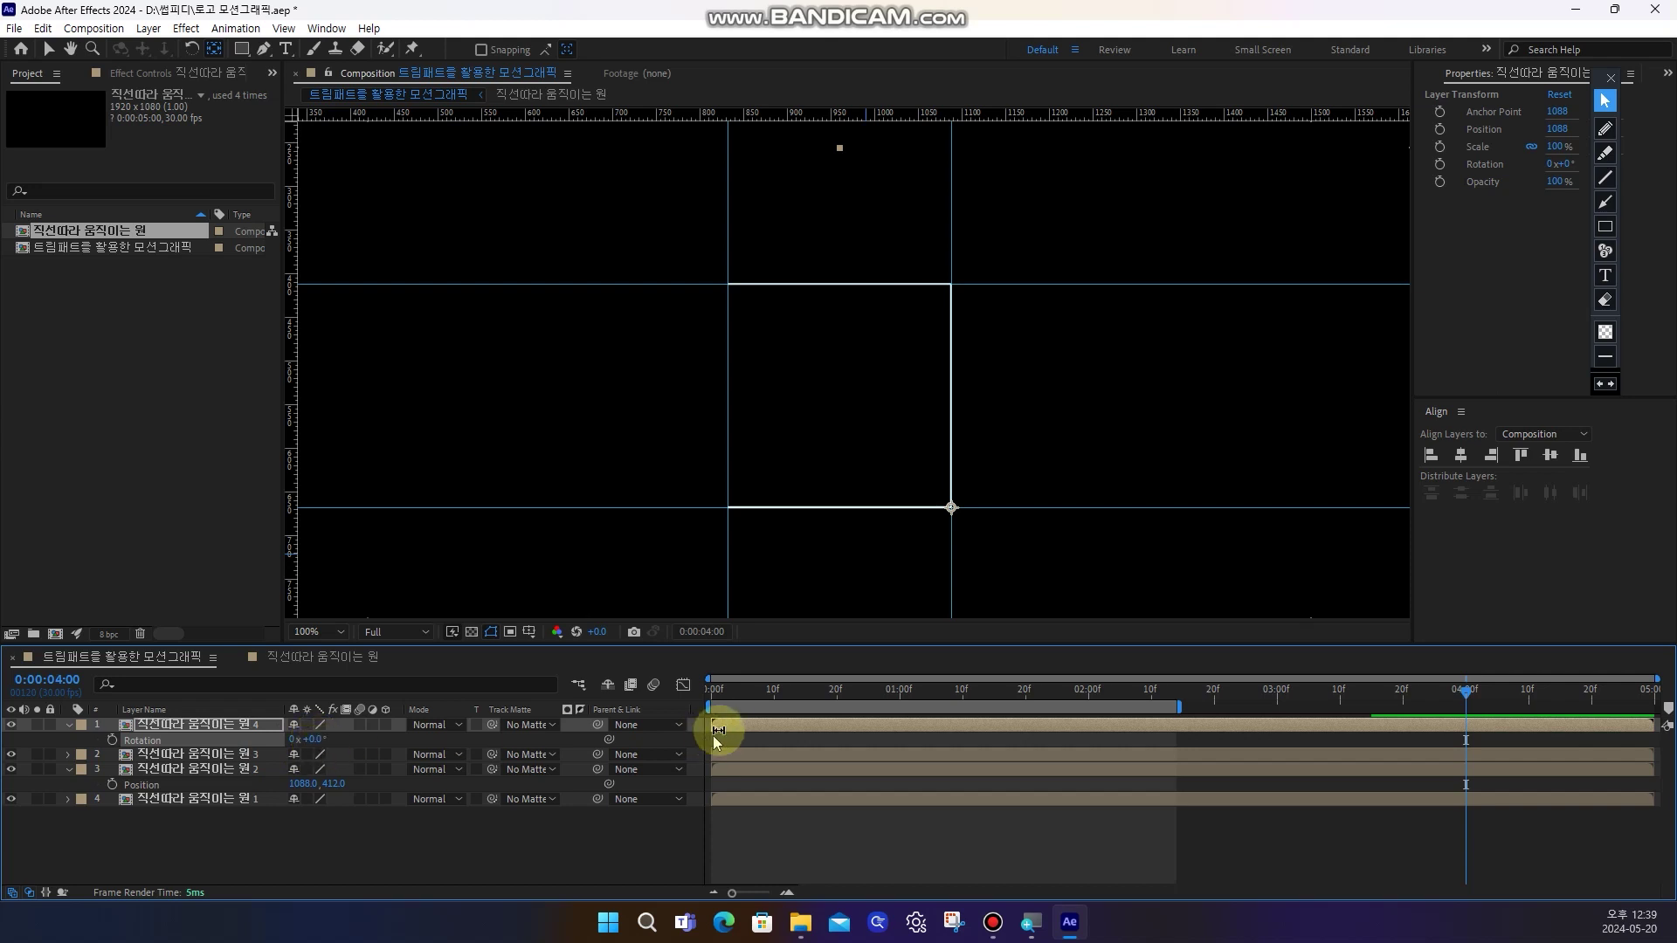
Hide the other three layers and scrub to 0:00:02:03 to check the 직선따라 움직이는 원 4 layer's motion alone
click(824, 698)
drag(778, 702, 900, 709)
drag(13, 769, 19, 795)
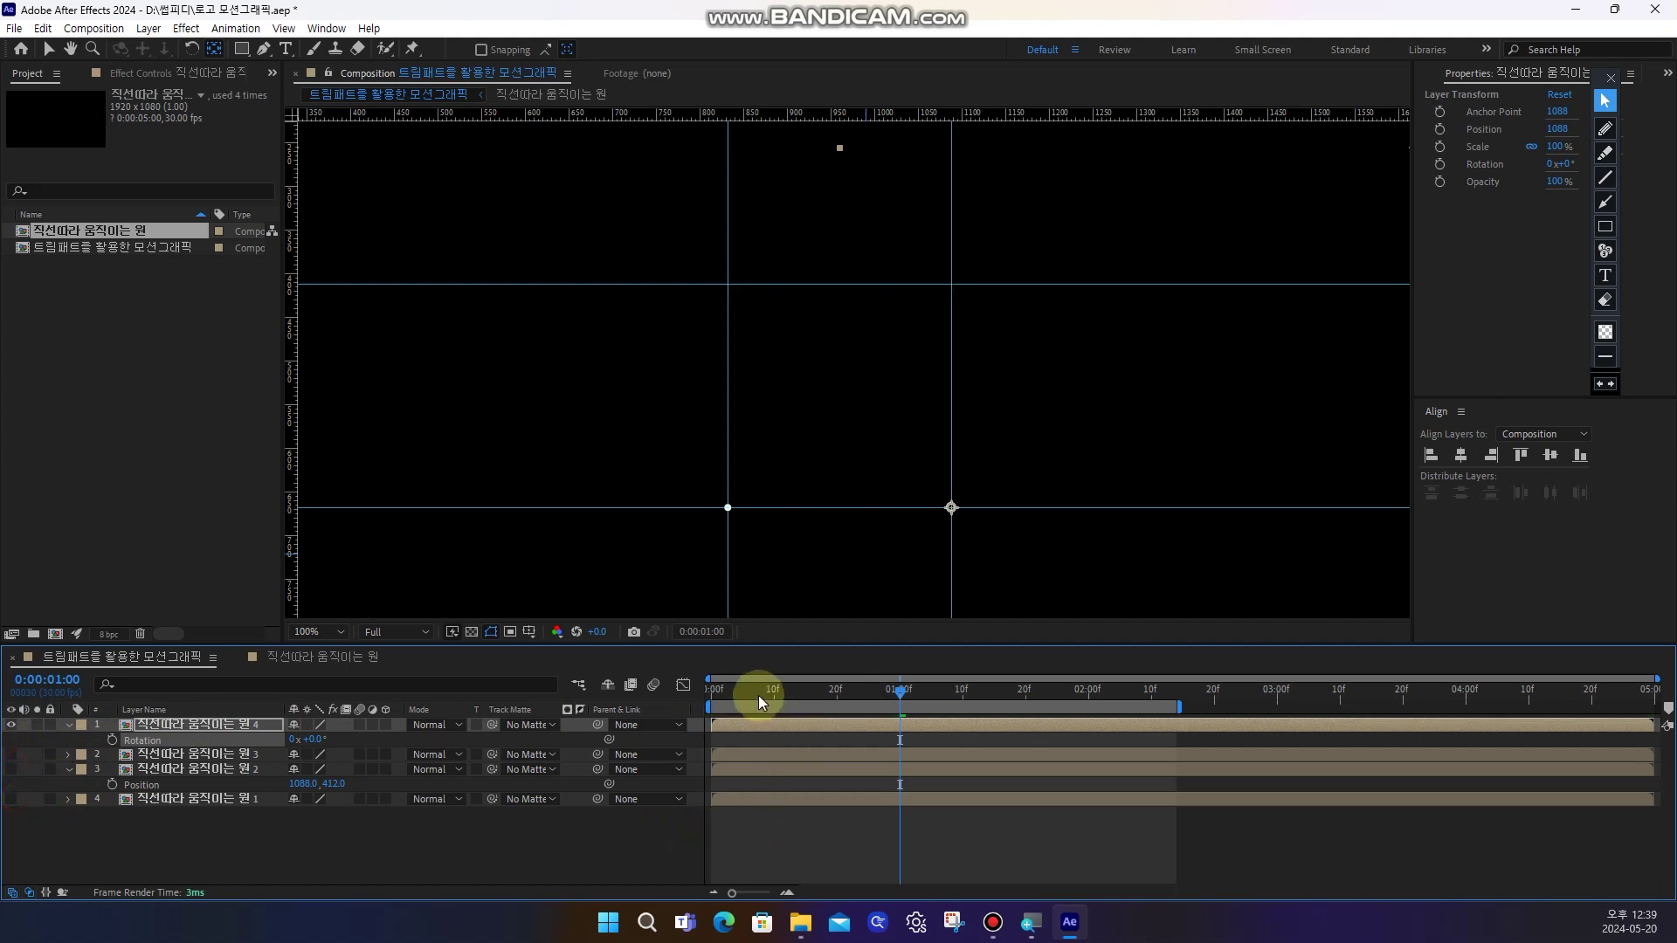
click(275, 724)
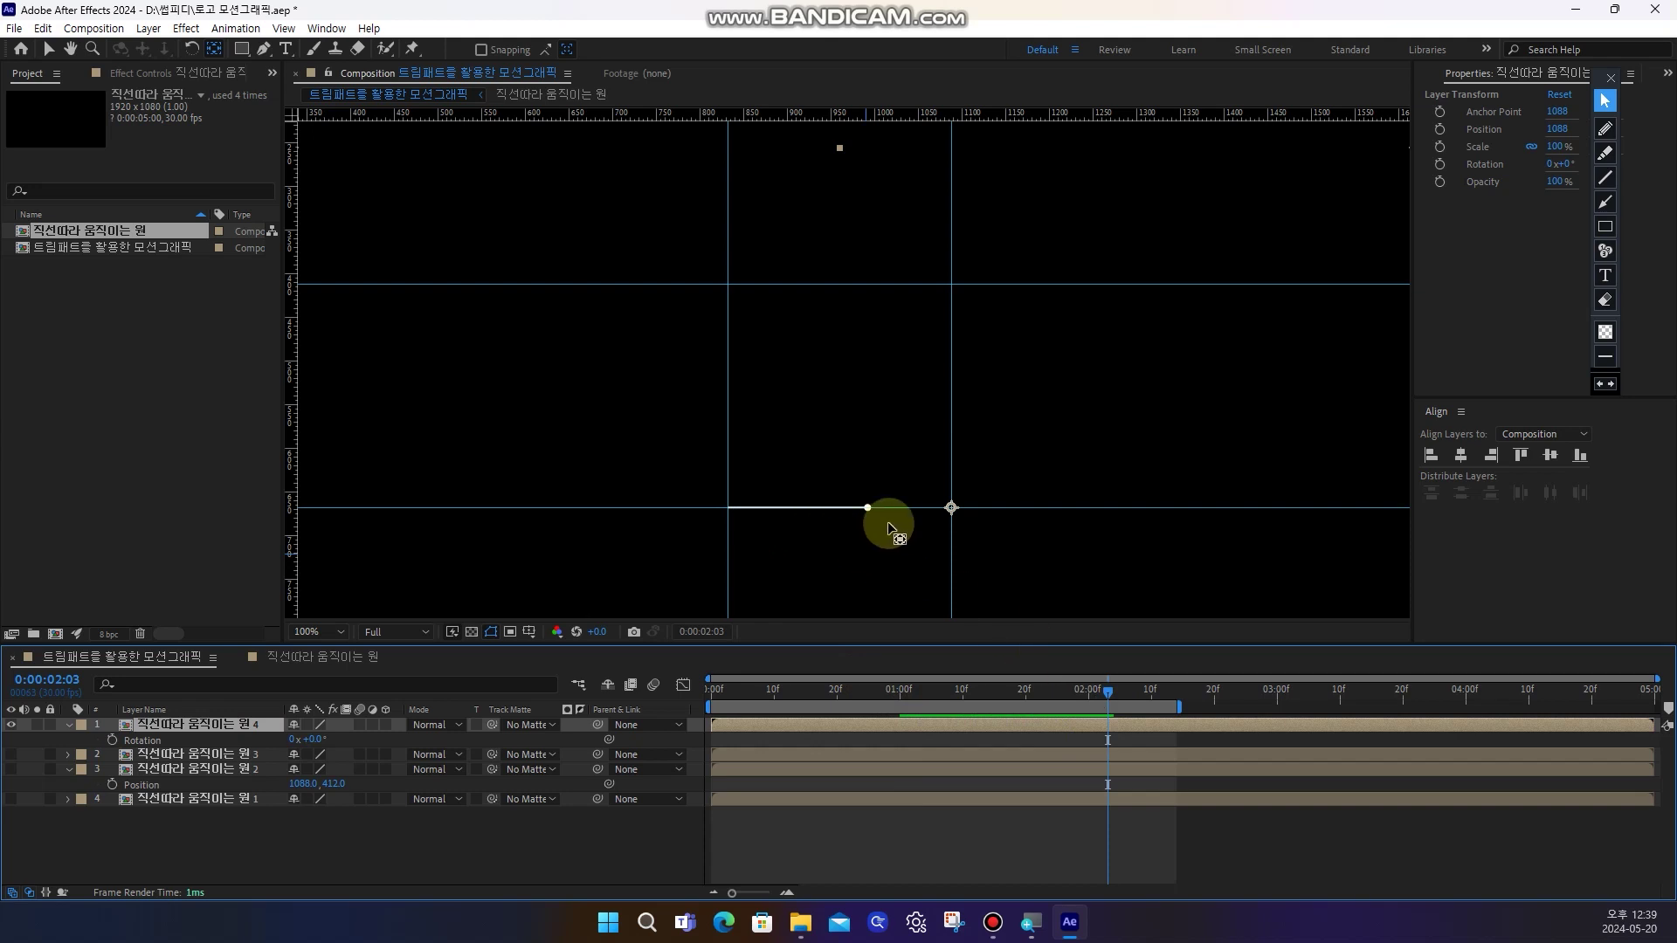
click(1604, 128)
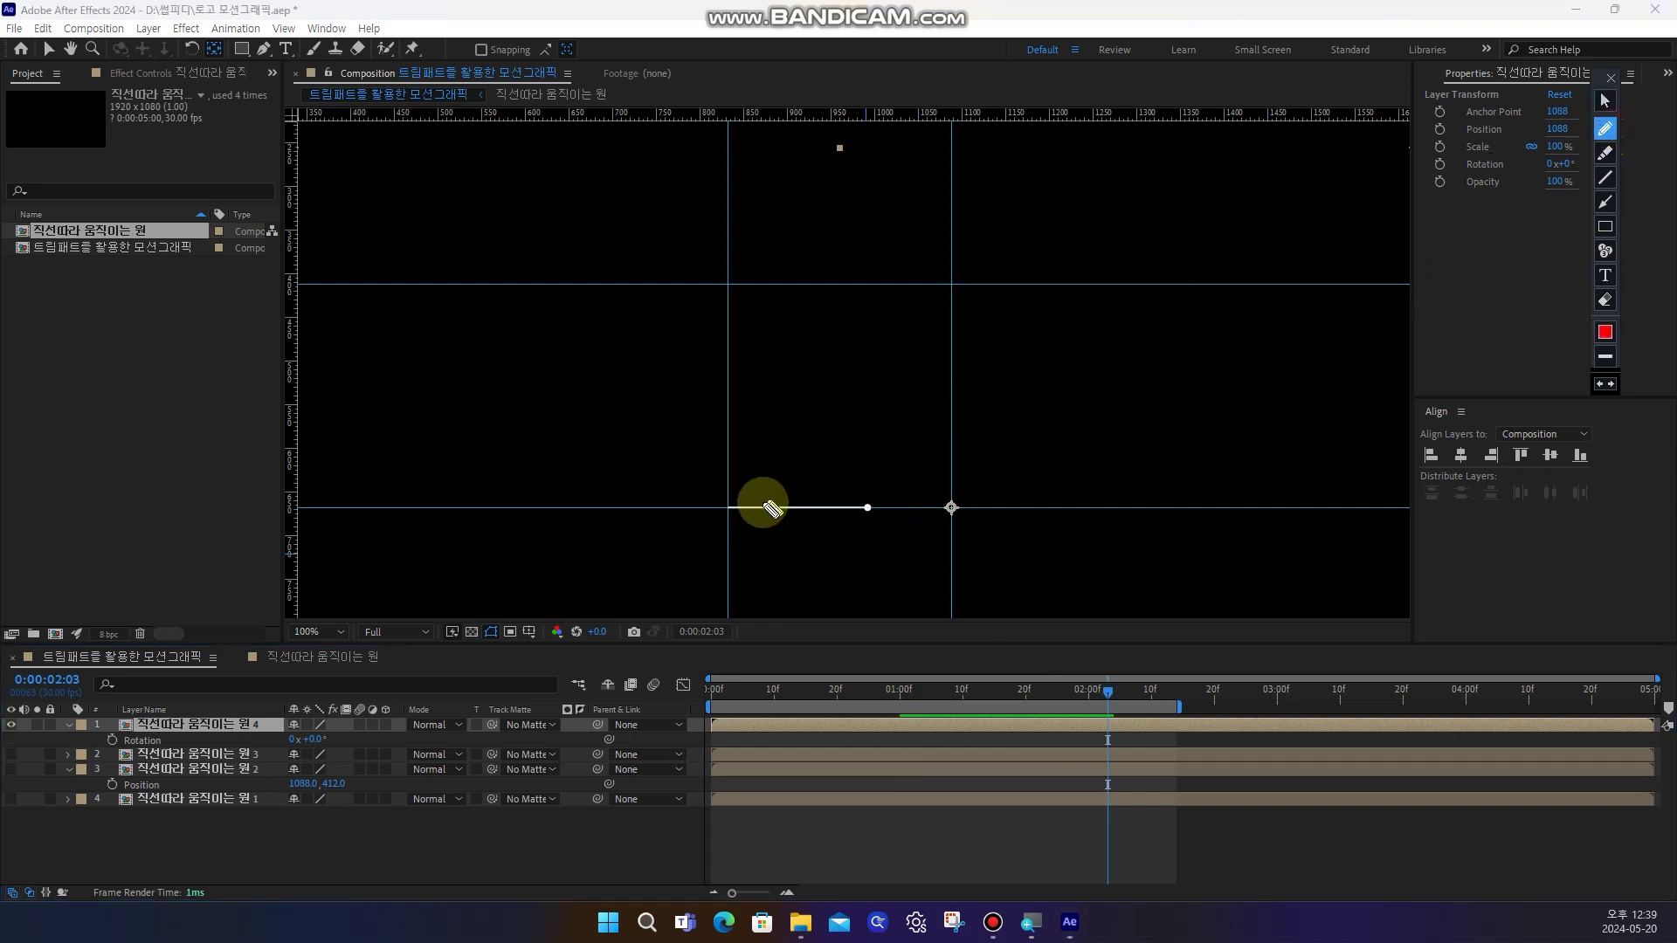
drag(733, 513, 682, 316)
mouse_move(942, 492)
mouse_down()
mouse_move(799, 485)
mouse_move(746, 521)
mouse_move(734, 510)
mouse_move(803, 476)
mouse_move(724, 381)
mouse_up()
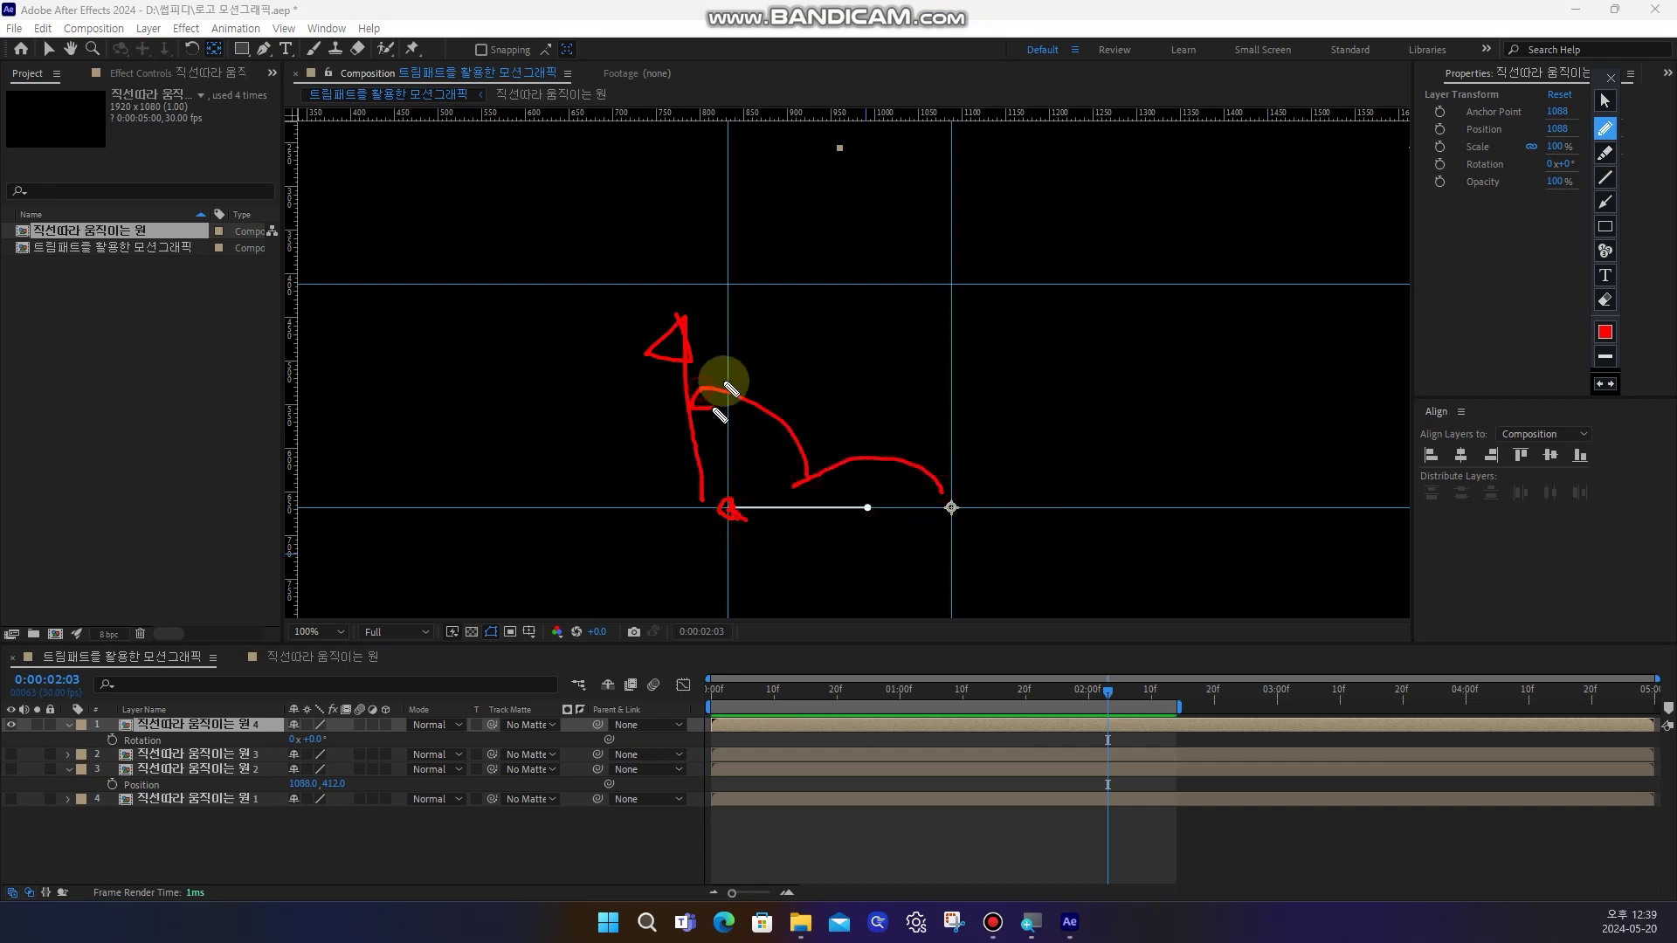
click(1604, 300)
click(1604, 100)
Move the 직선따라 움직이는 원 4 layer's anchor point onto the lower-left guide intersection
click(317, 839)
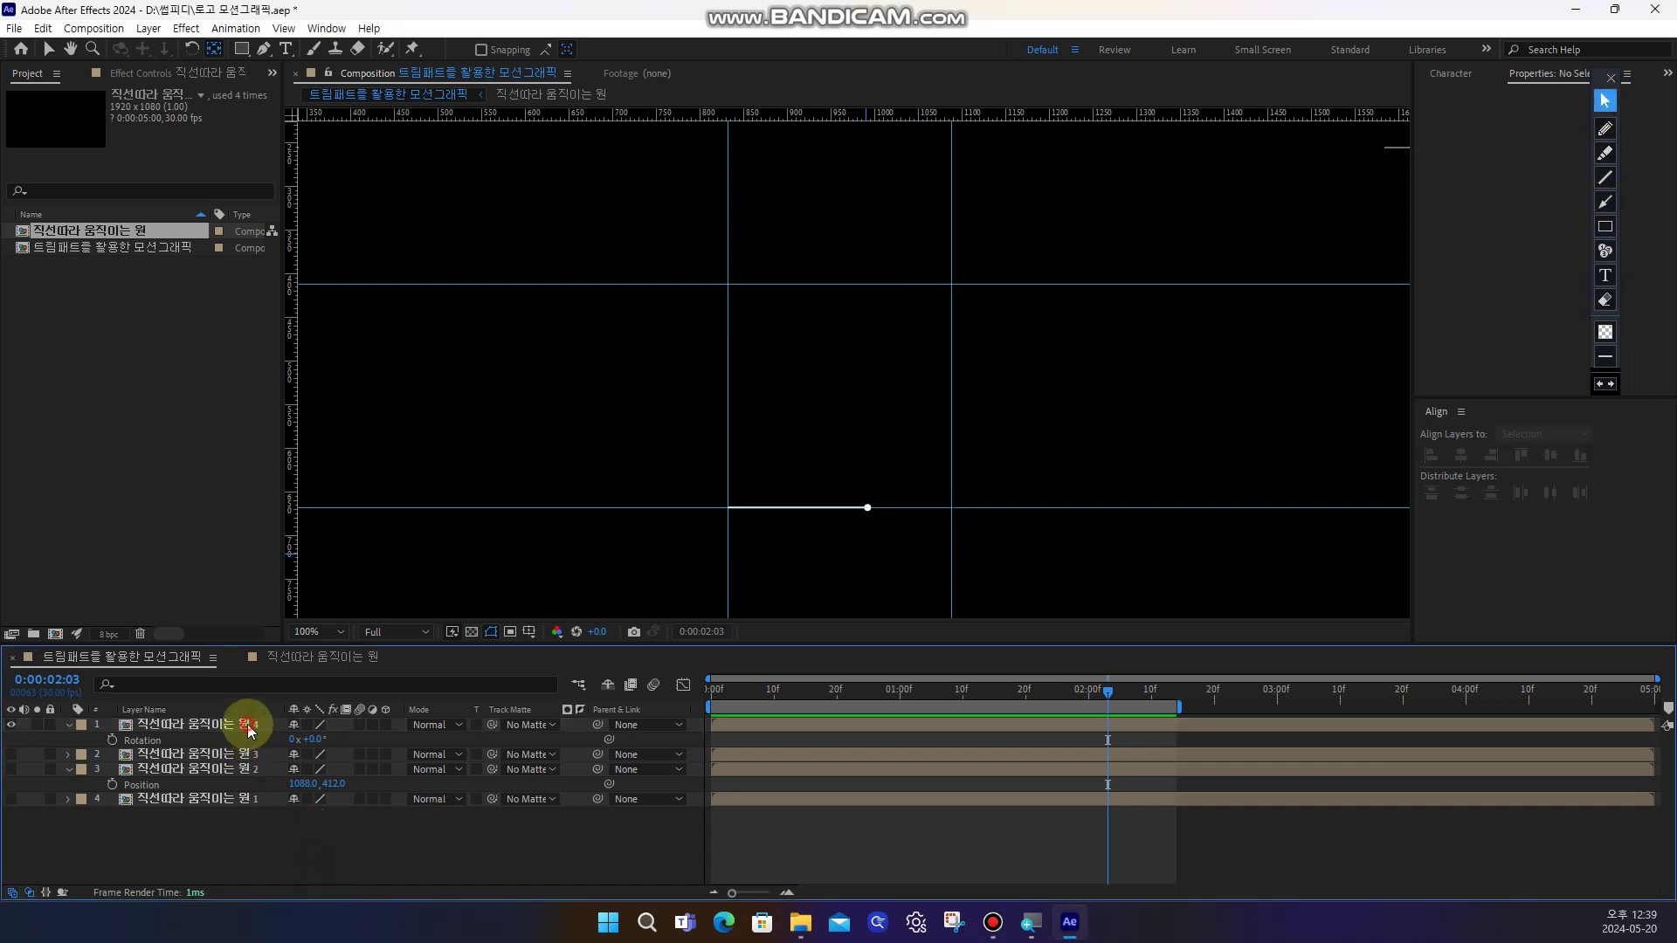
click(248, 730)
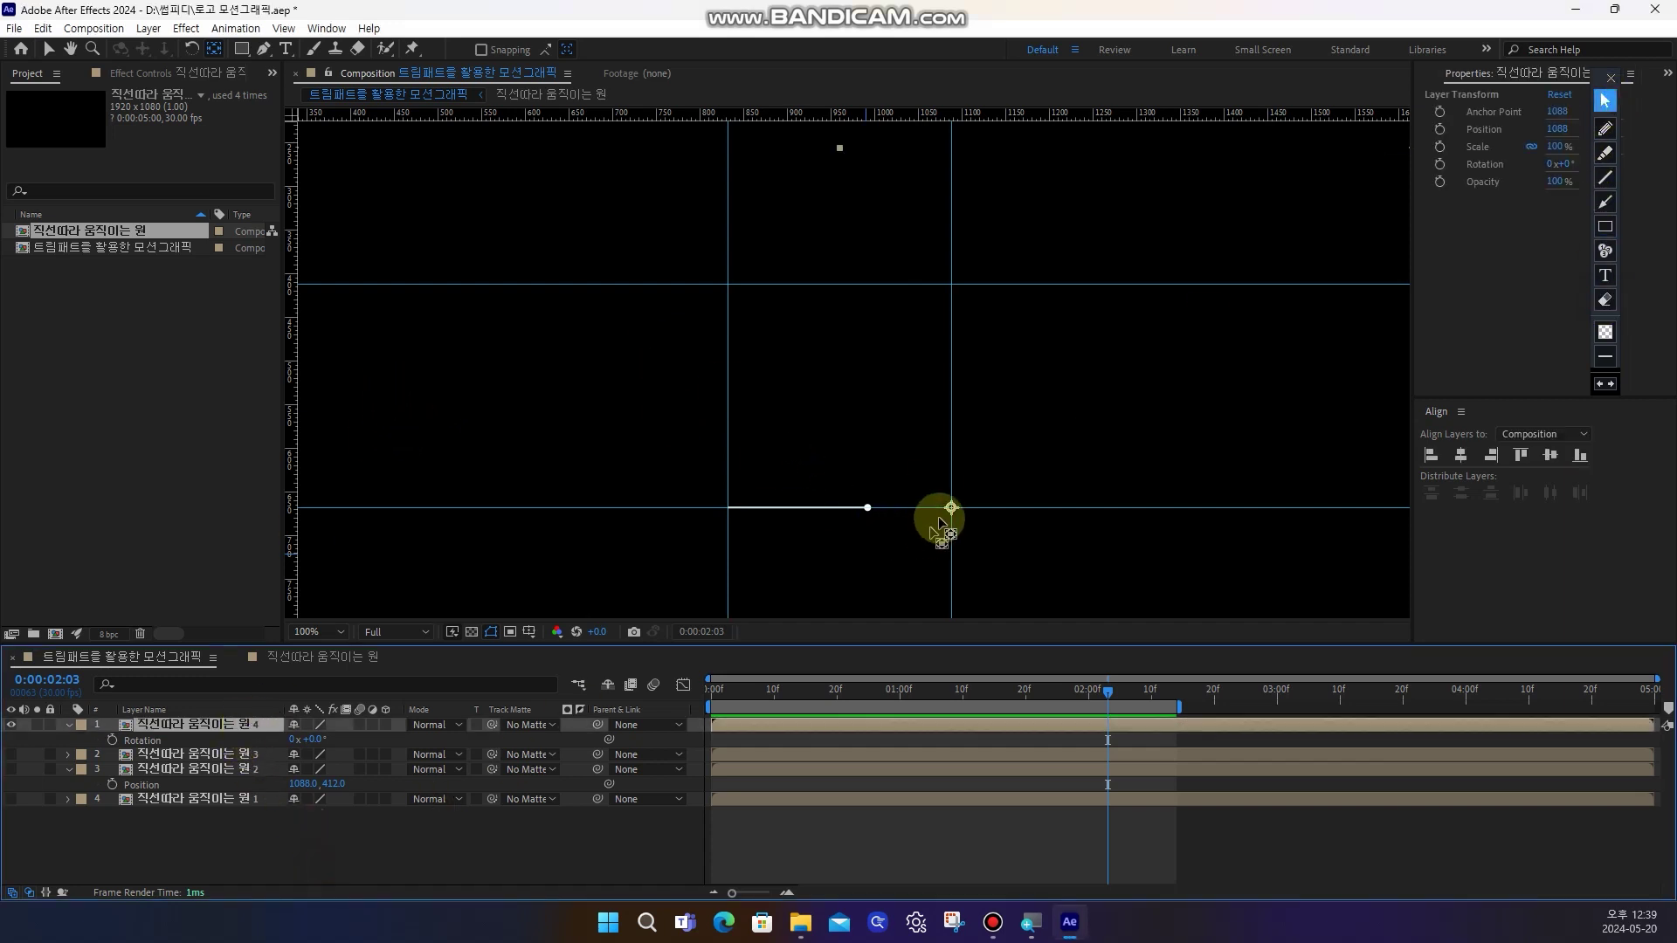
drag(950, 507, 727, 503)
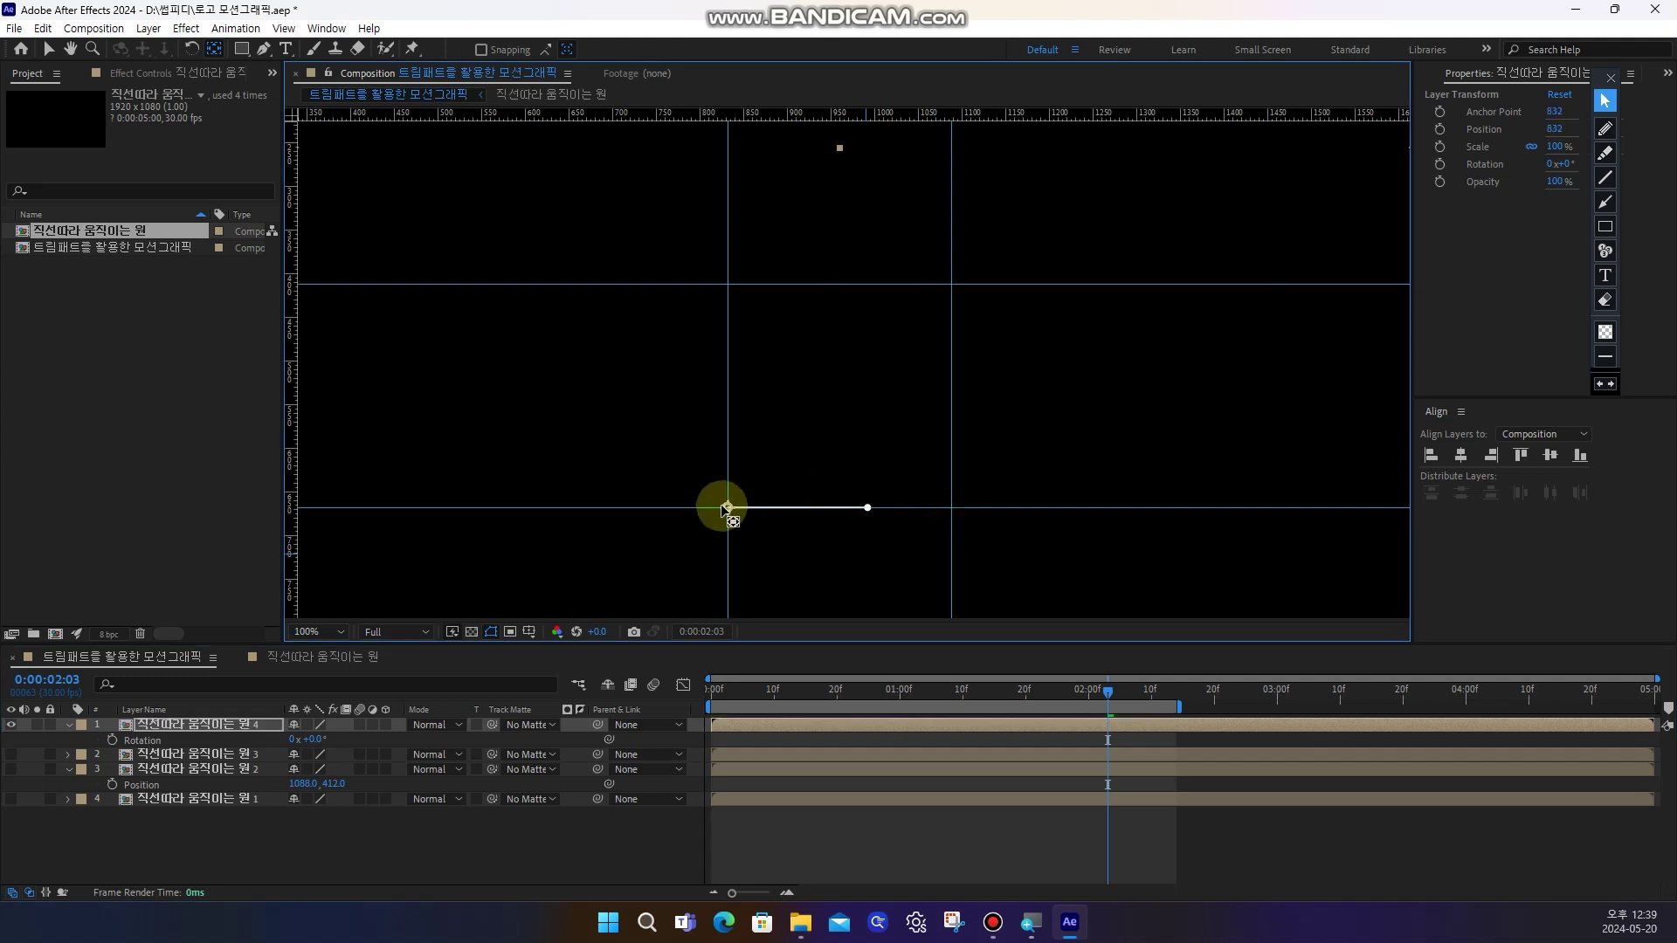
Set the 직선따라 움직이는 원 4 layer's Rotation to -90° so its line runs up the box's left side
mouse_move(304, 739)
mouse_down()
mouse_move(330, 740)
mouse_move(281, 741)
mouse_move(318, 742)
mouse_up()
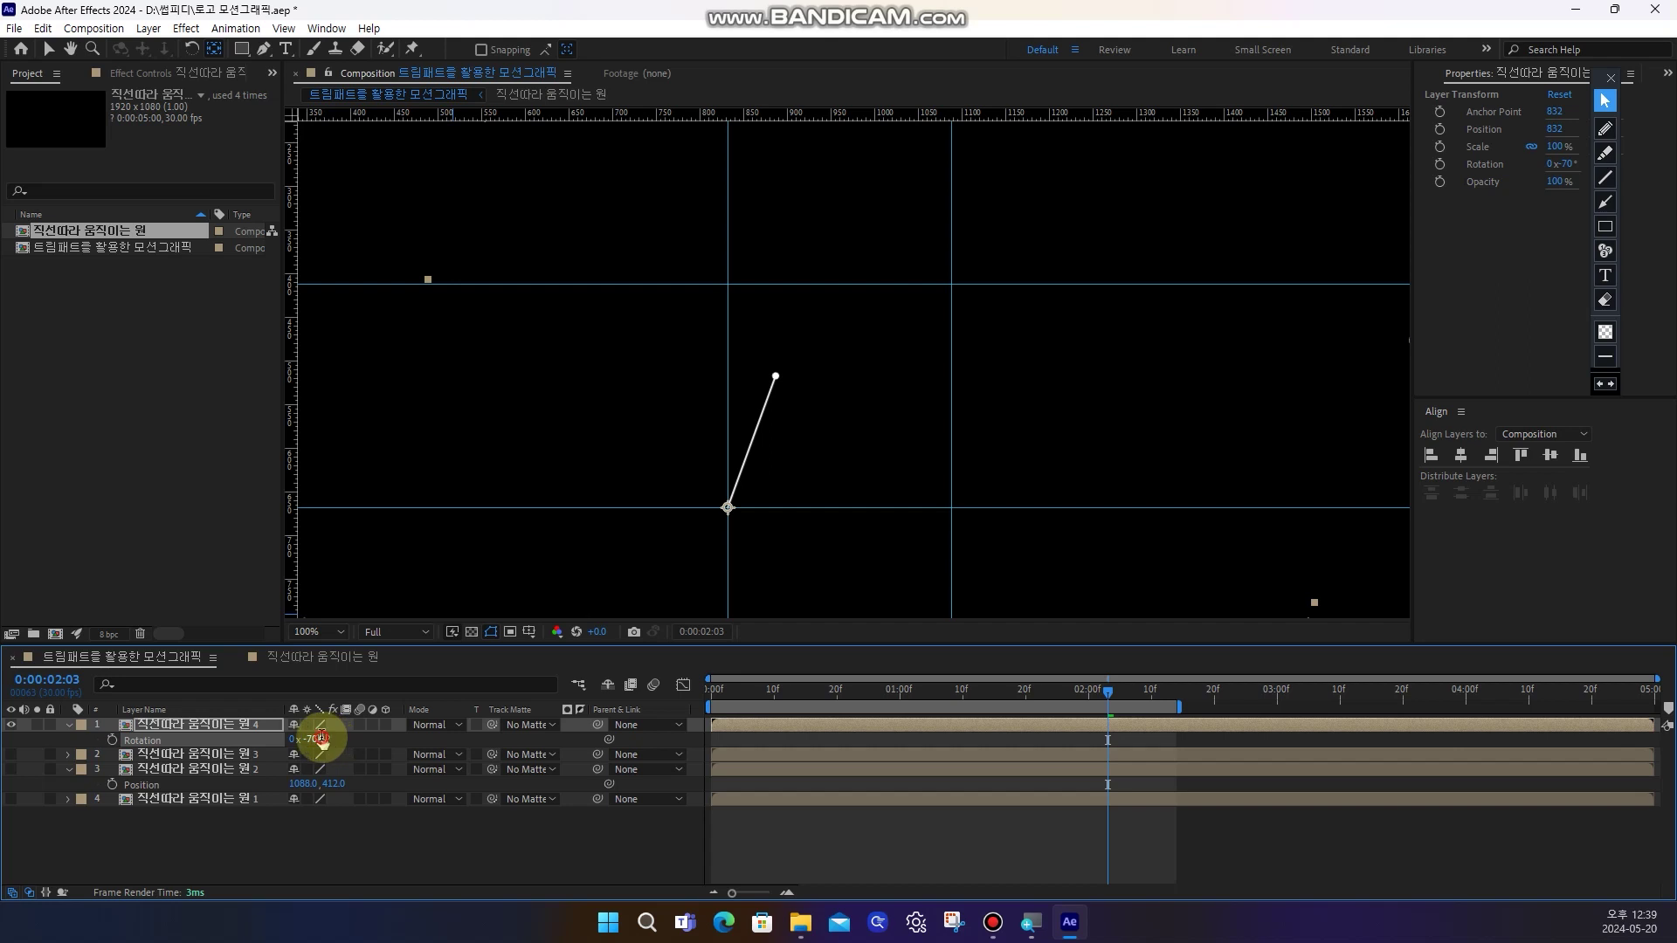
click(316, 843)
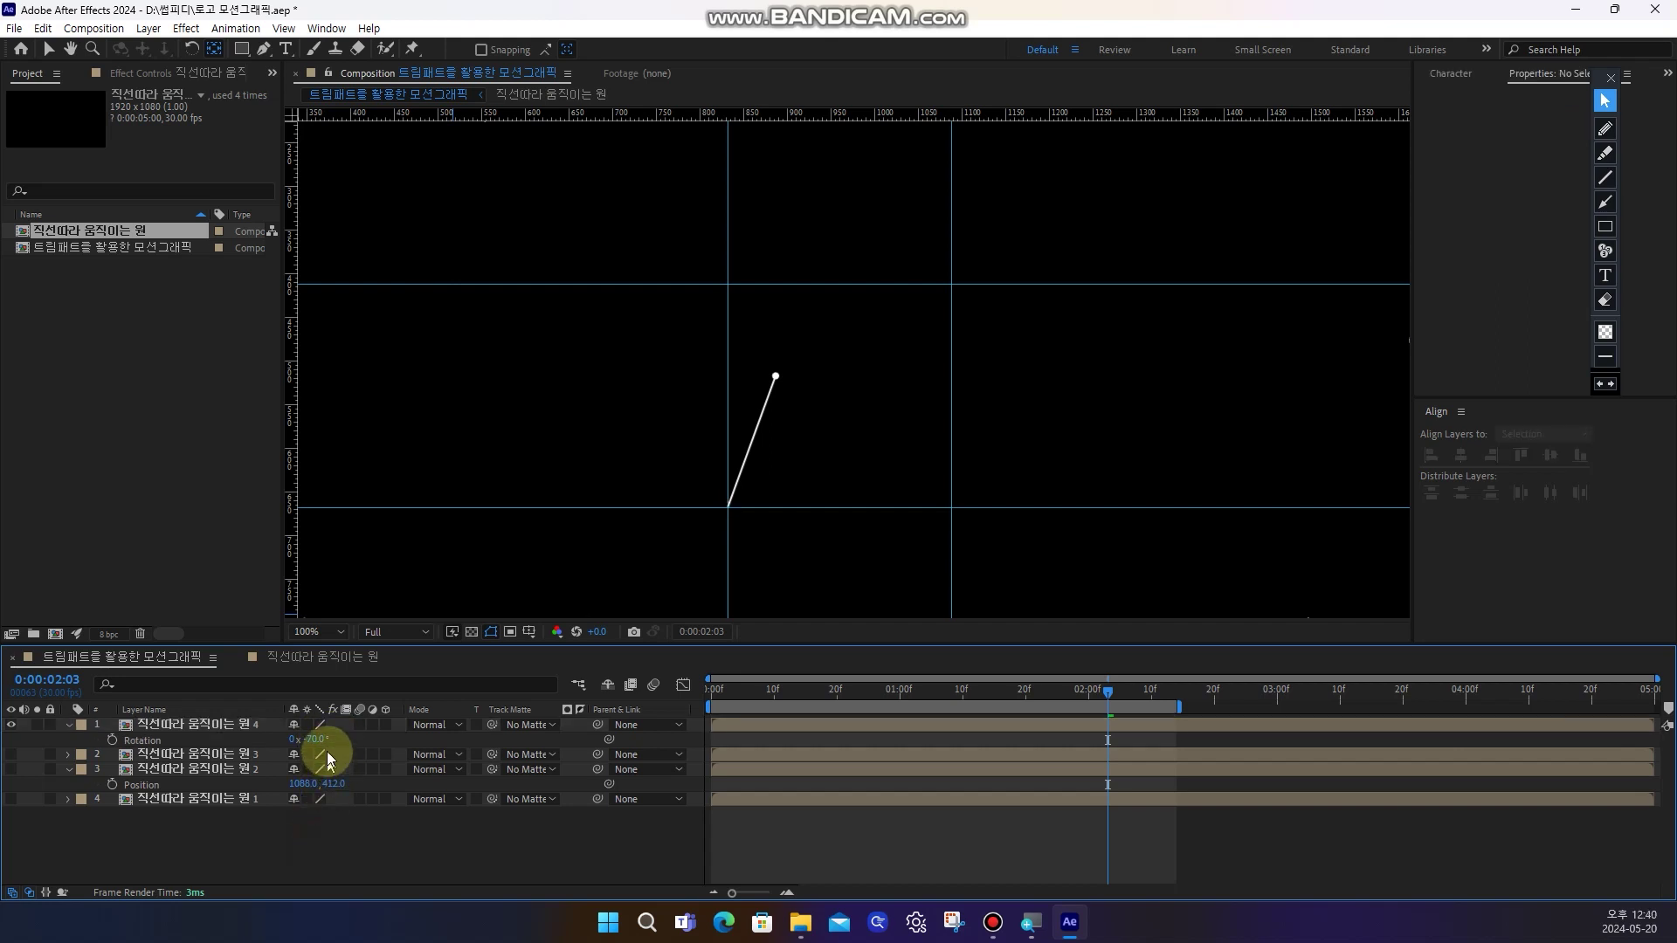
drag(397, 742, 386, 738)
click(317, 739)
text(-90)
key(Return)
click(859, 838)
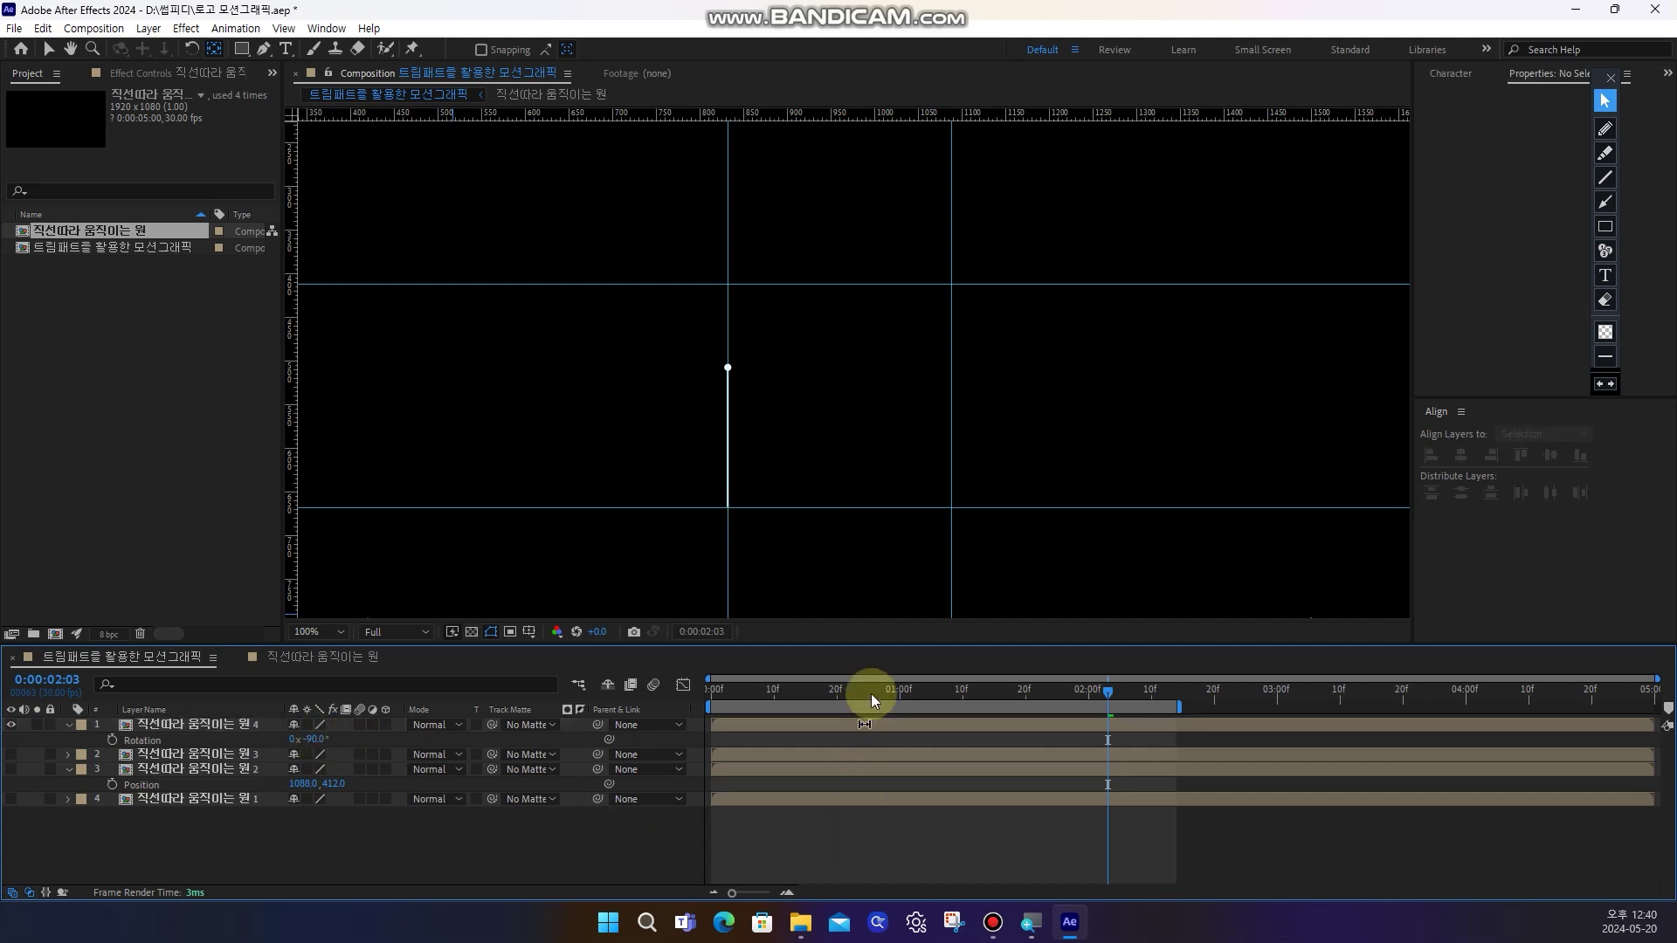
Collapse the layers' open properties and make all four line layers visible again
drag(880, 644, 646, 622)
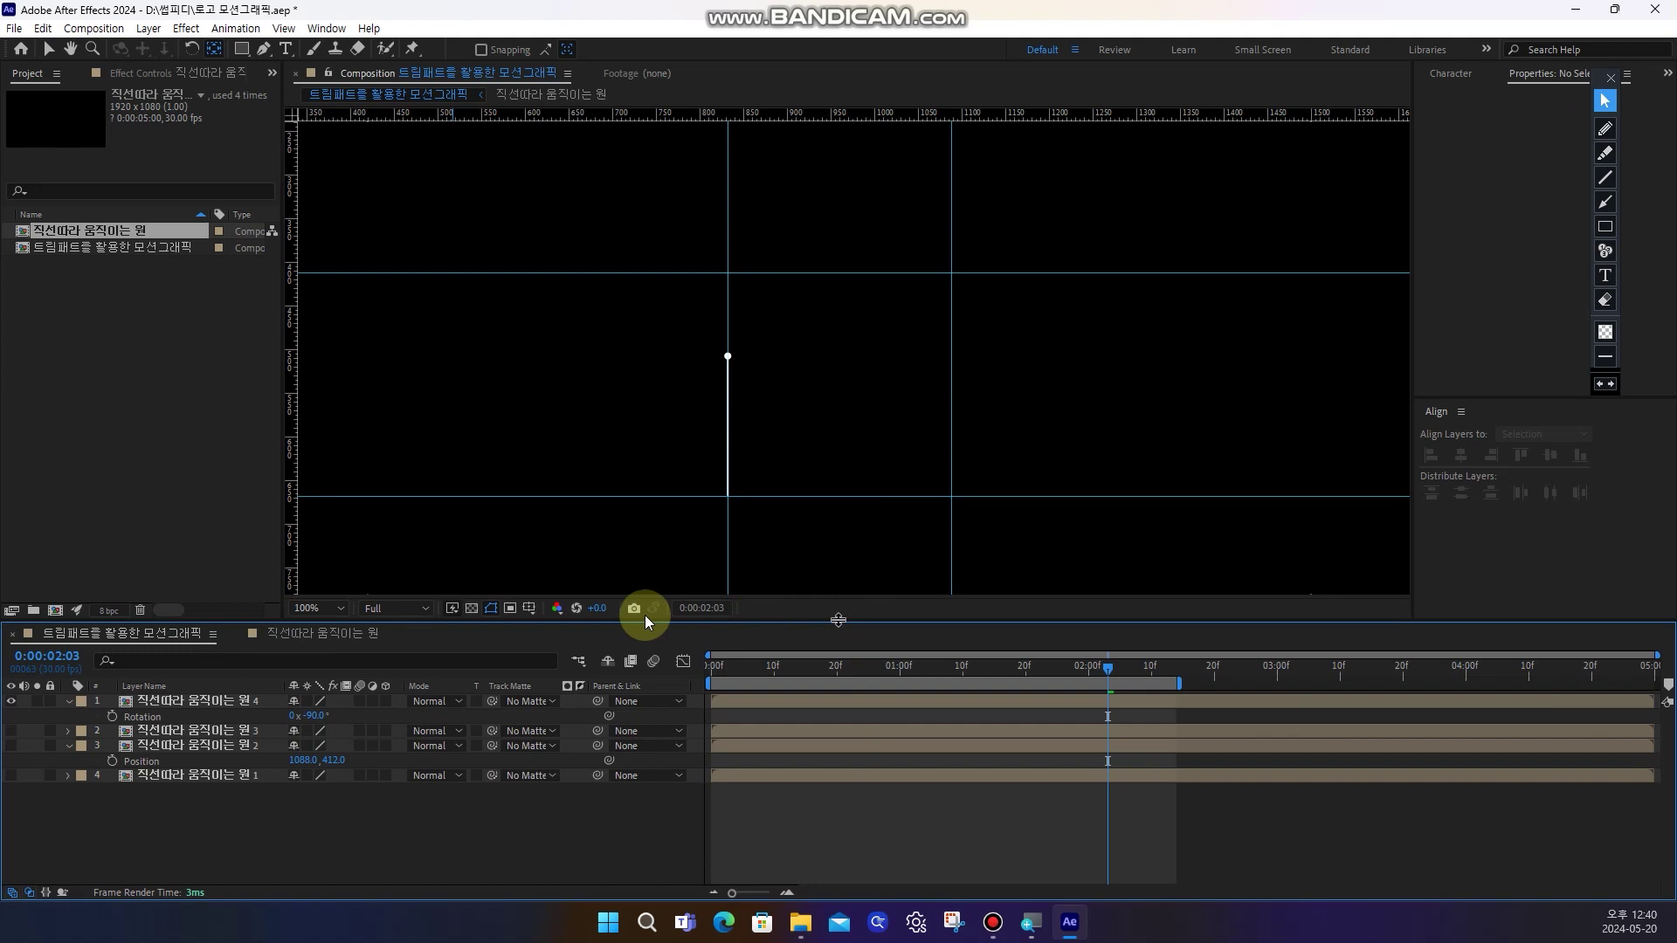
click(67, 701)
click(67, 731)
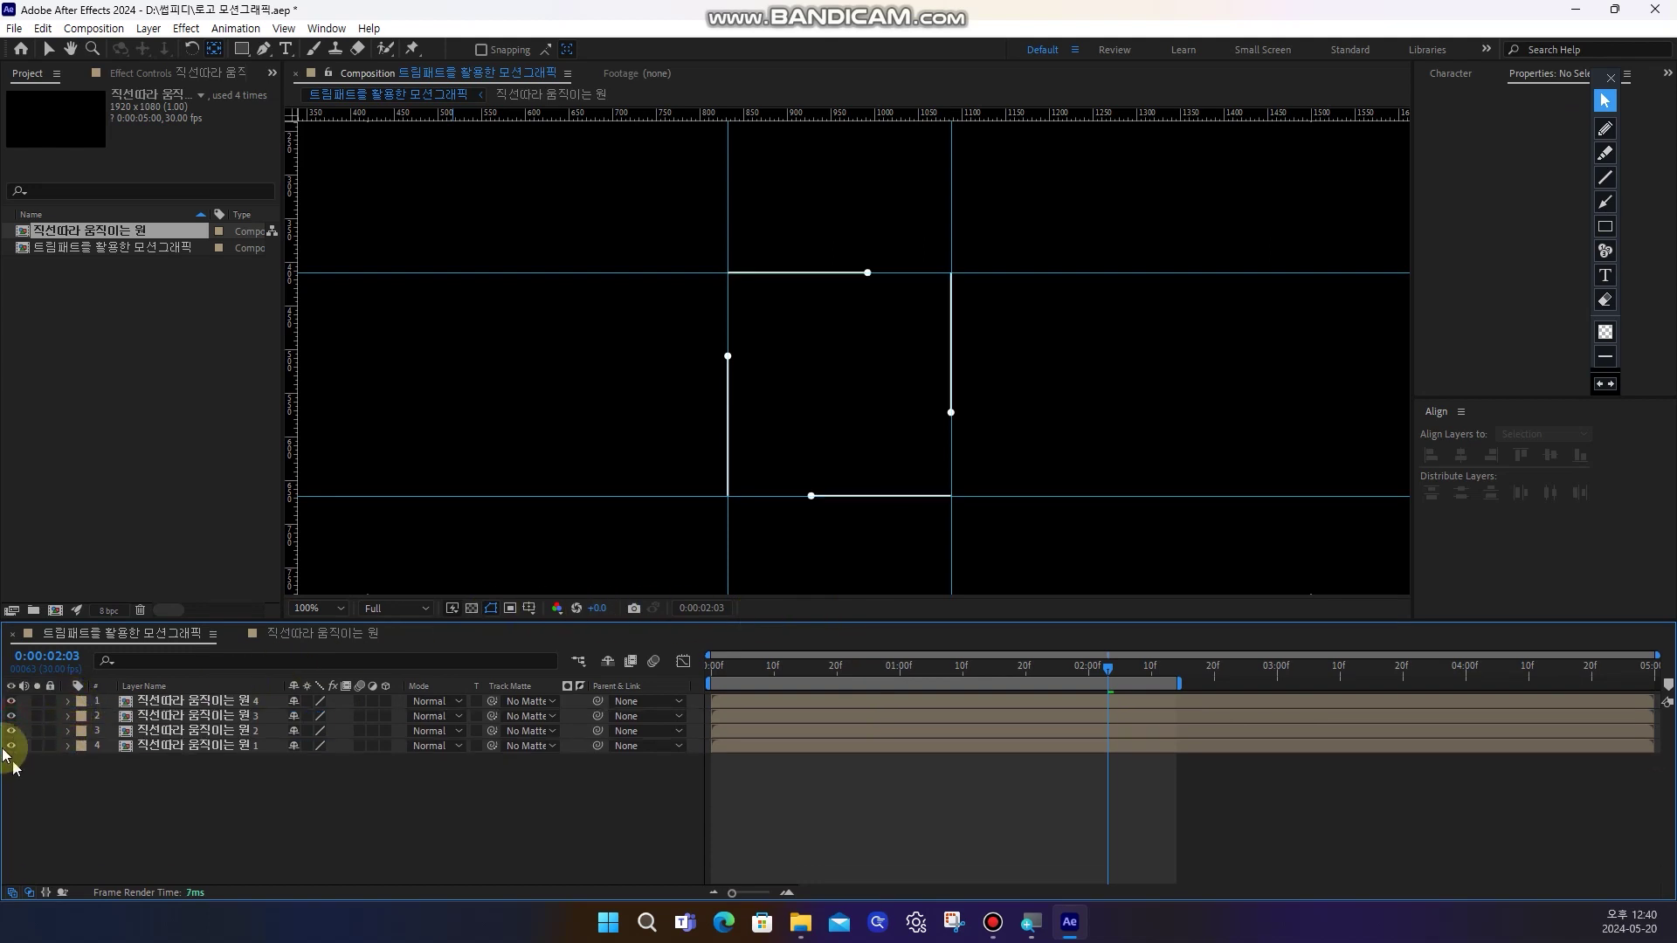
Hide the guides and the rulers in the composition view
click(530, 607)
click(585, 695)
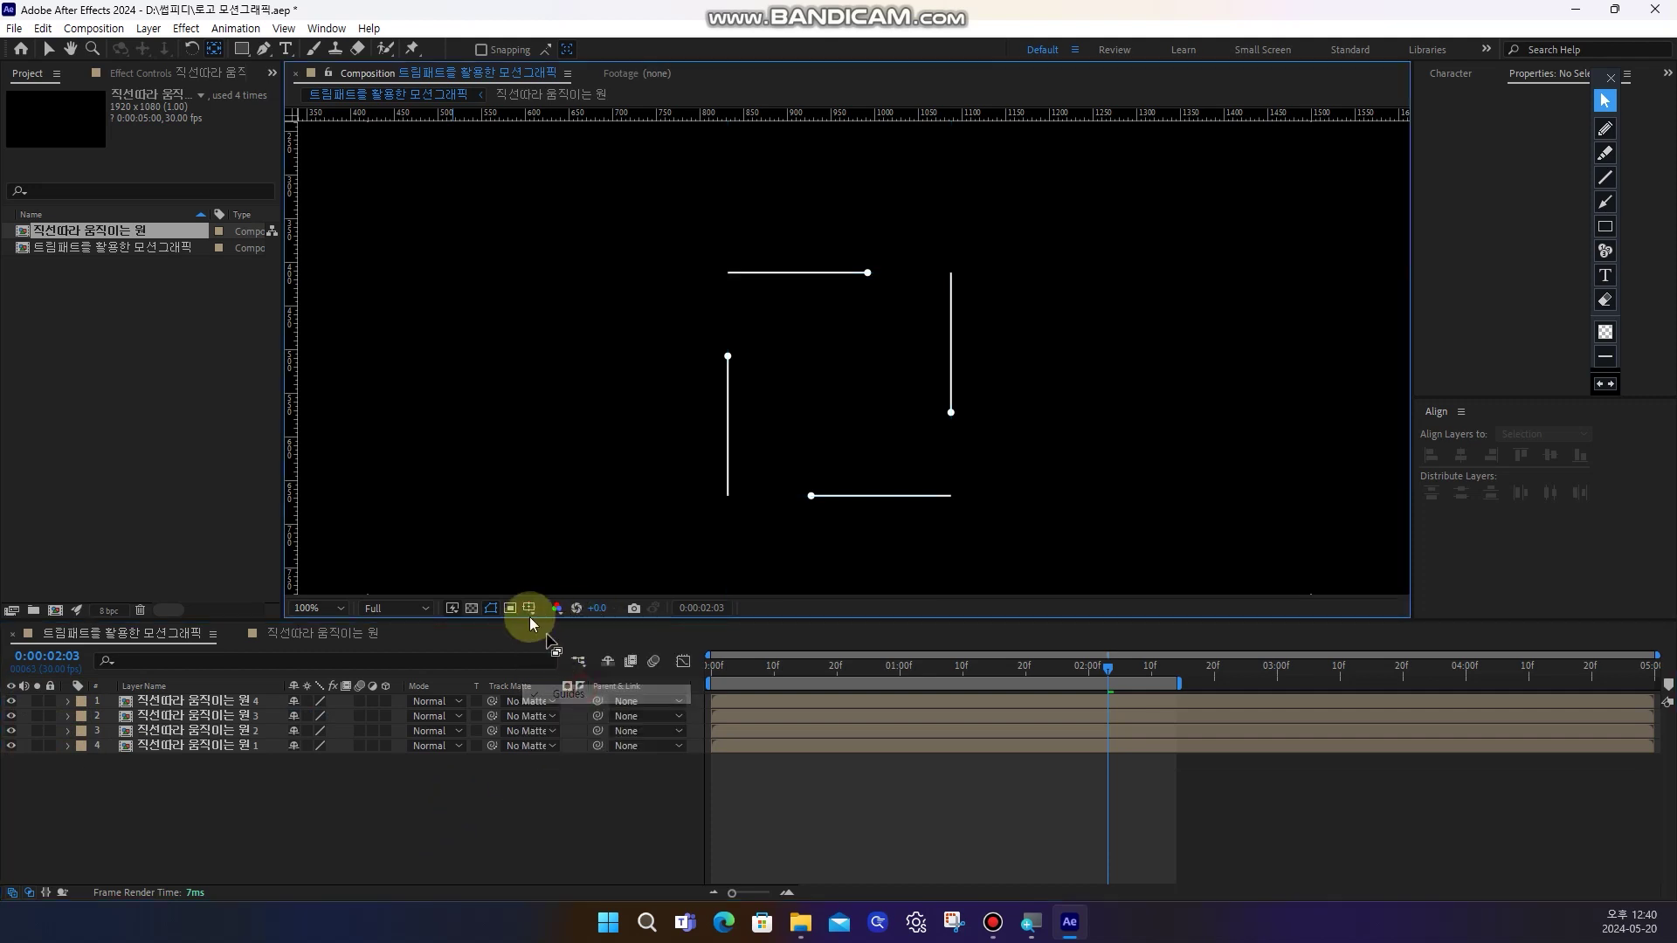
click(529, 607)
click(559, 714)
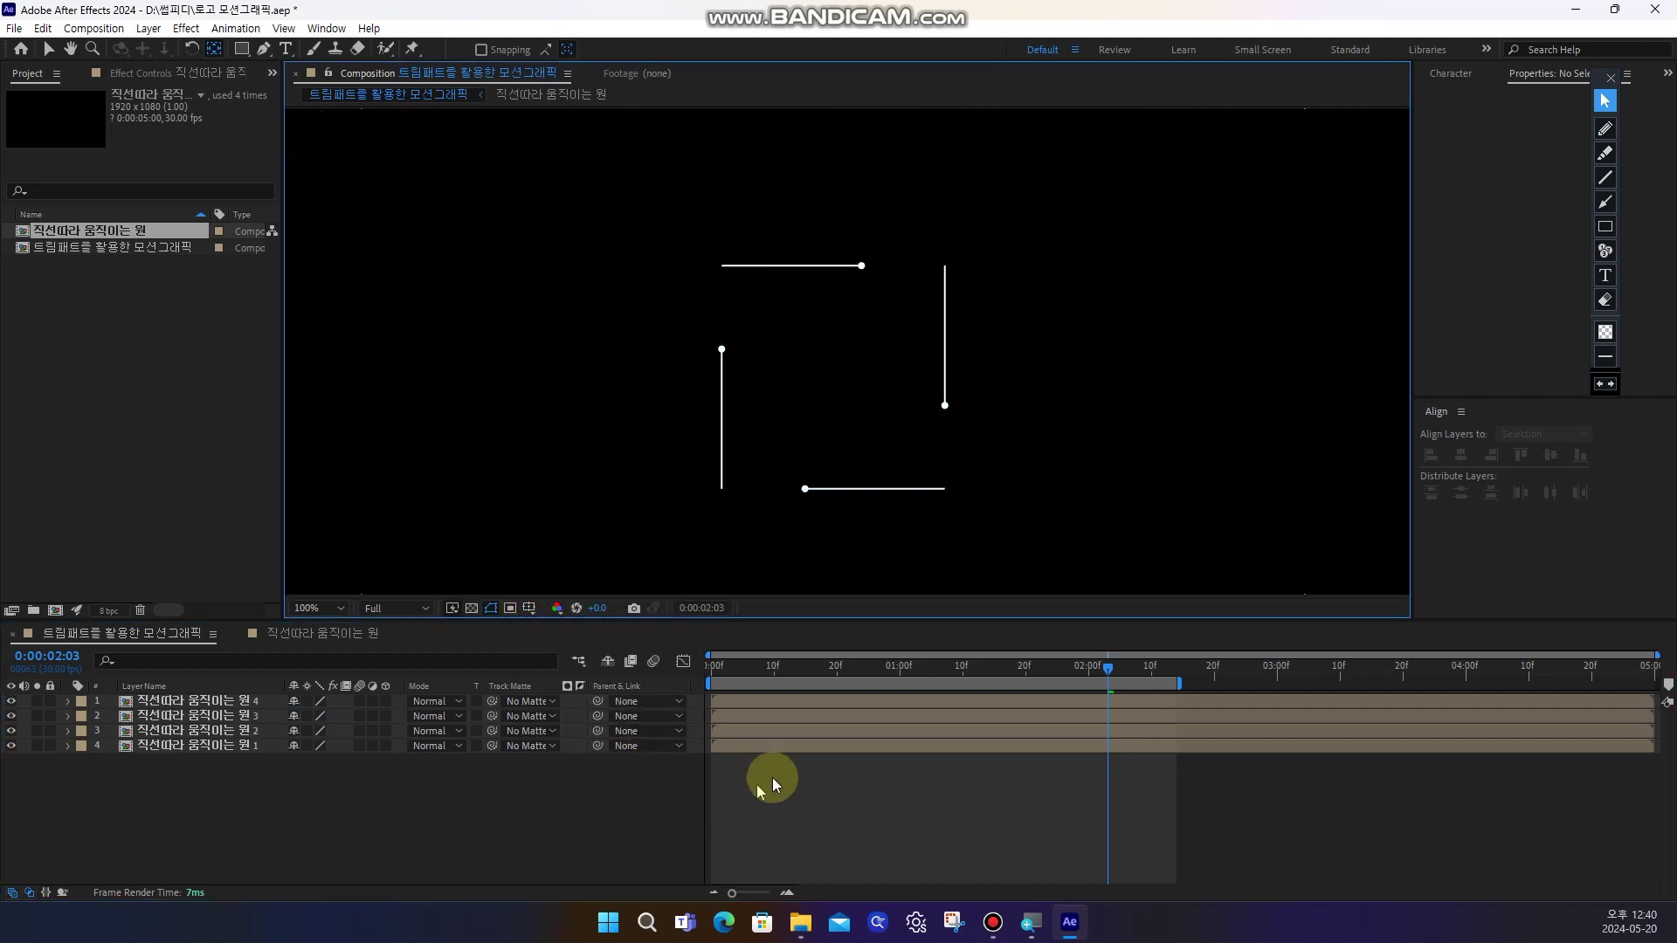
Preview the four-line box animation from 0:00:00:00 with the composition view at 50%
drag(777, 667, 695, 675)
scroll(802, 449, down, 2)
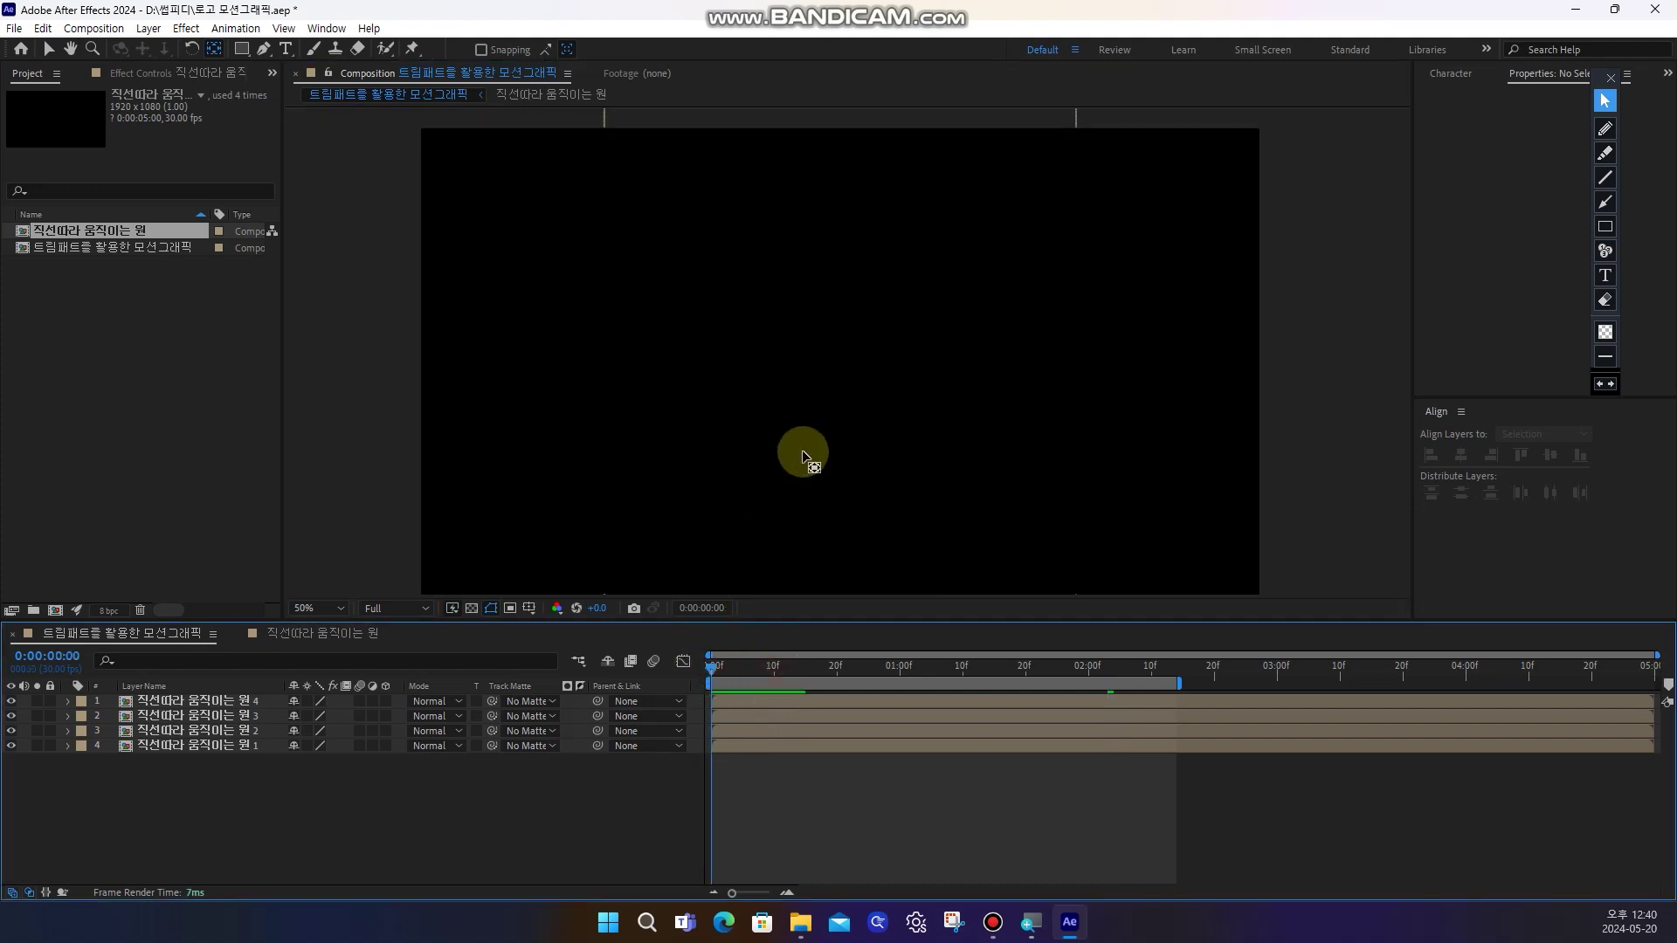
key(space)
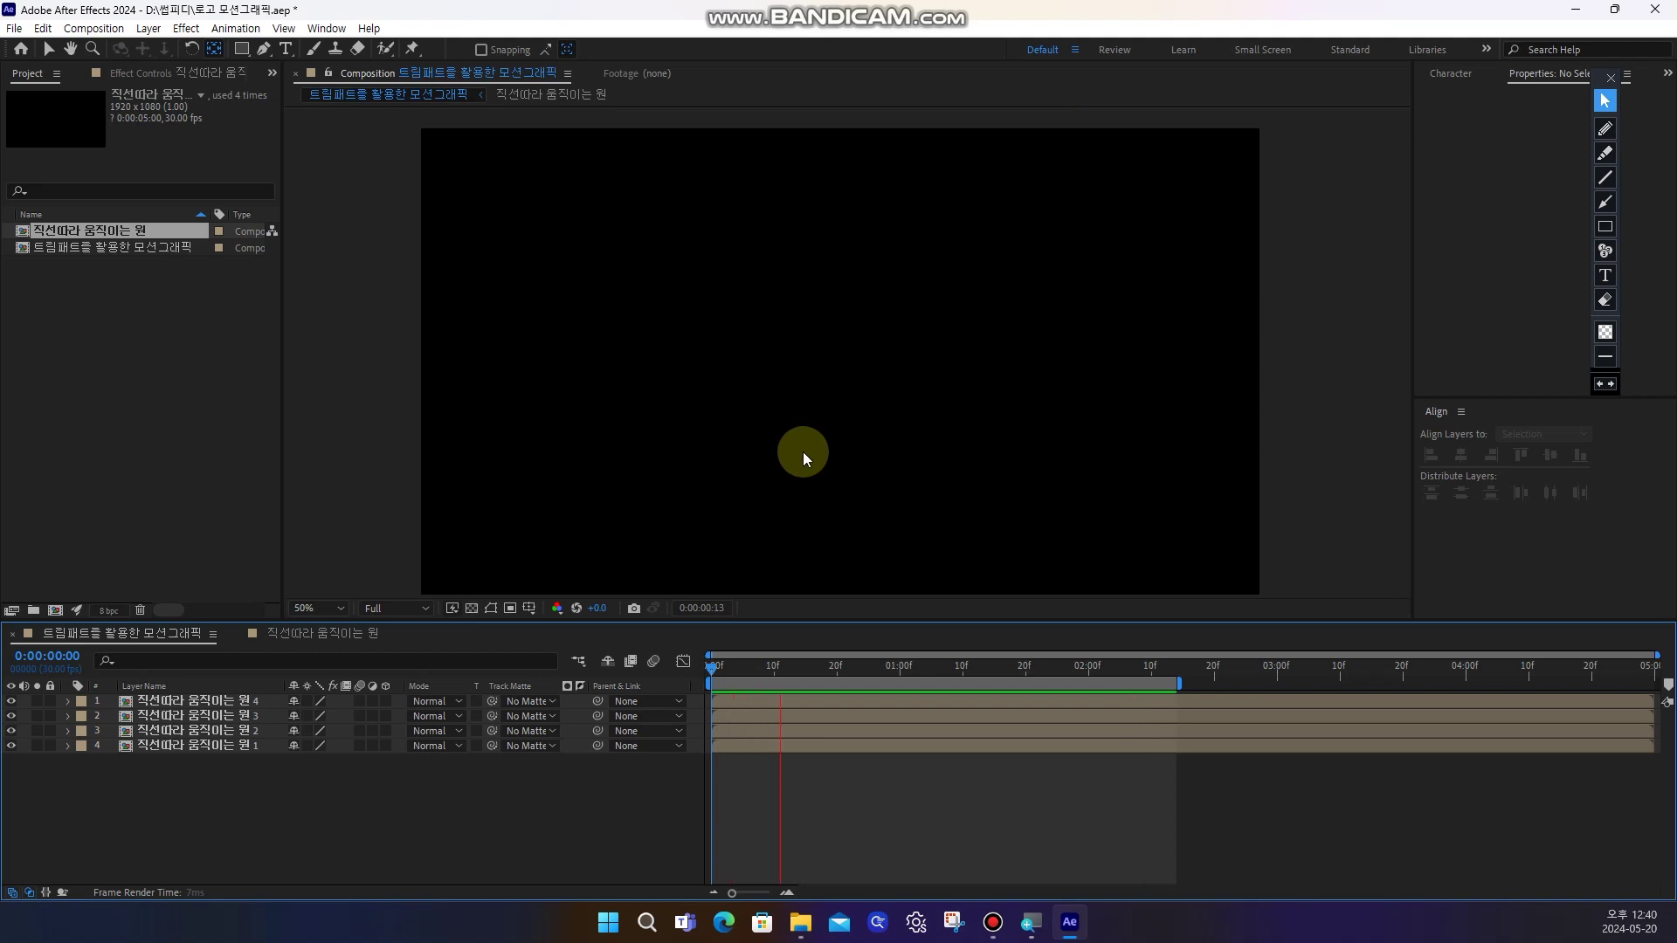
key(space)
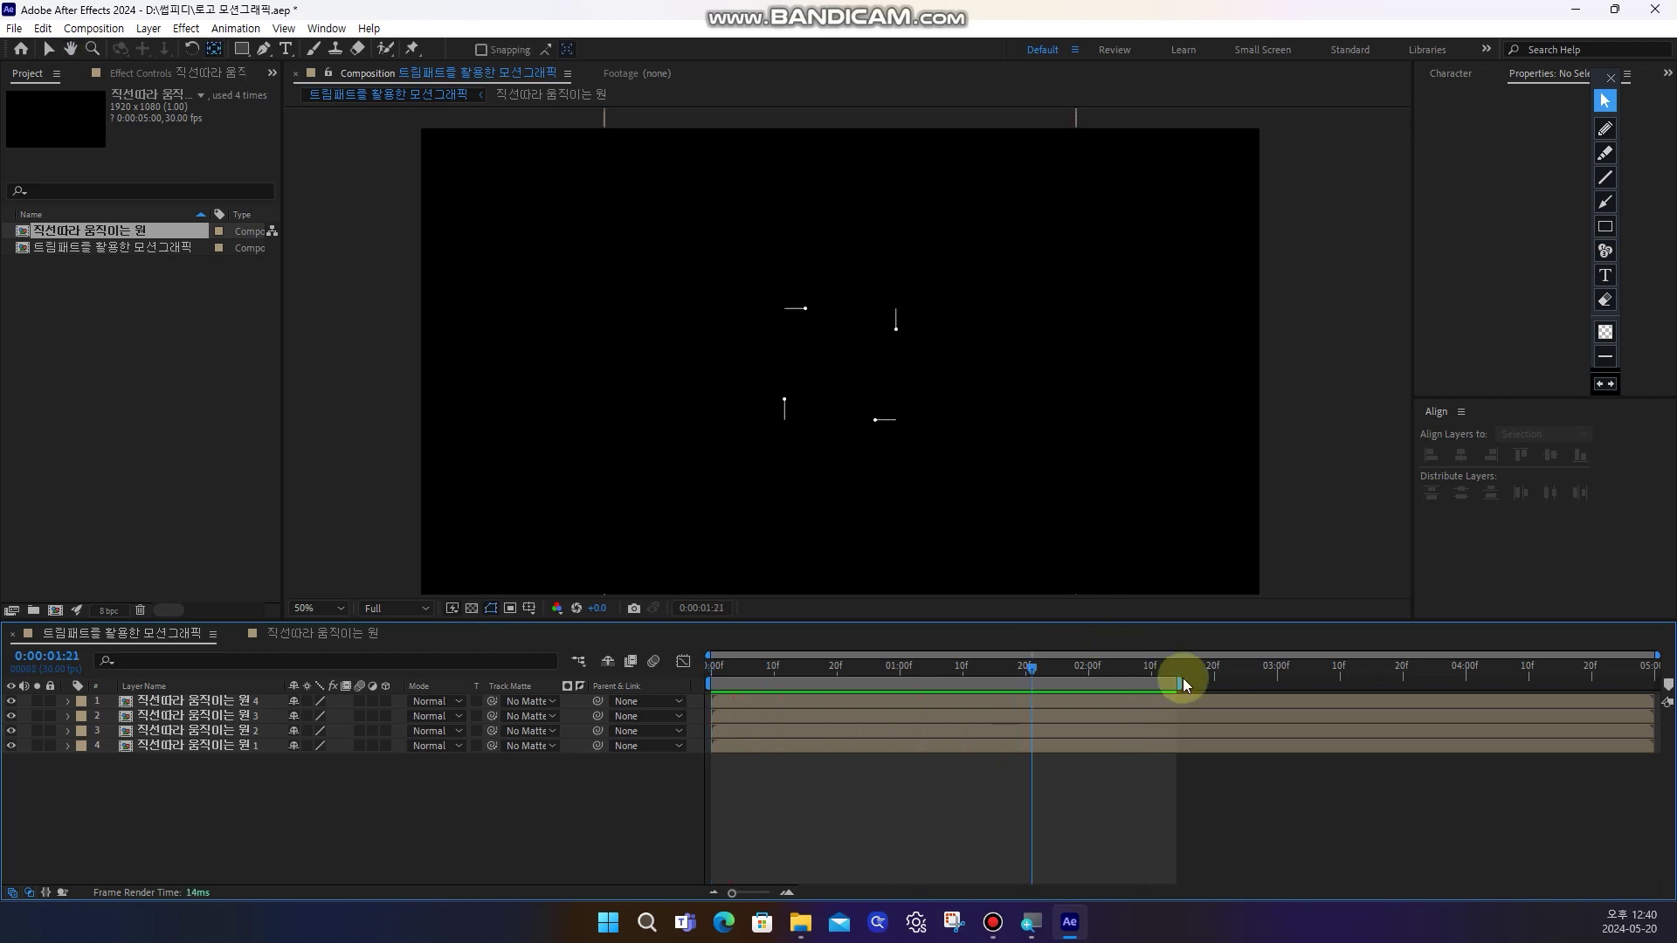
Extend the work area's end to just past 0:00:04:00, preview the animation and scrub to 0:00:02:16
drag(1182, 682, 1488, 684)
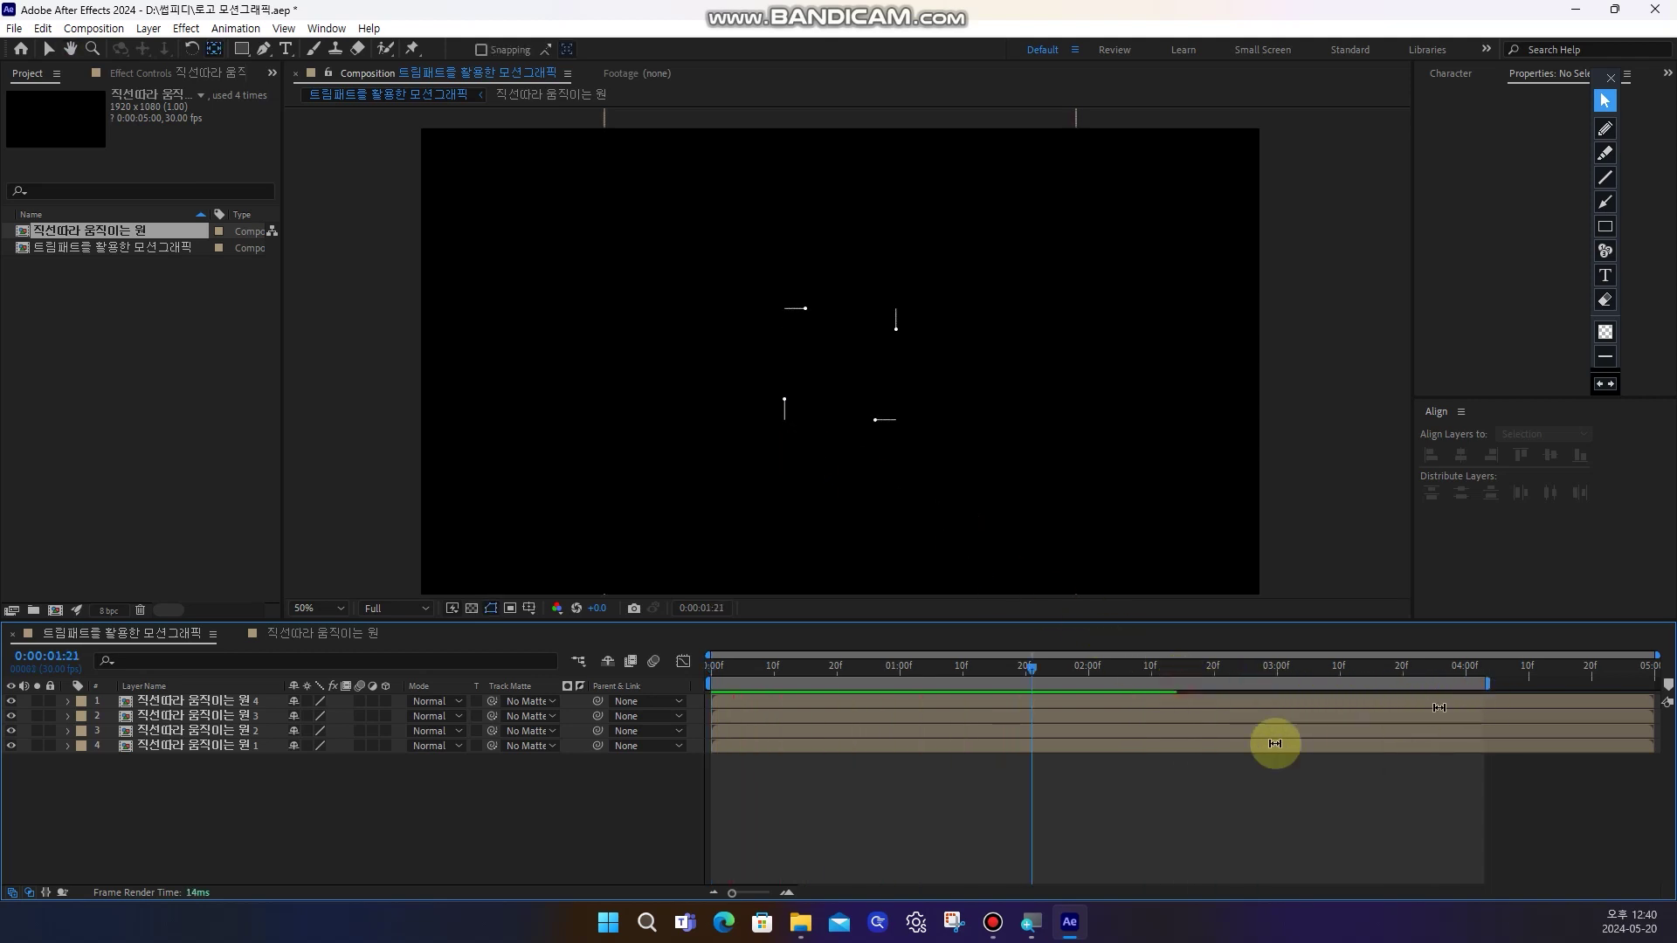
key(space)
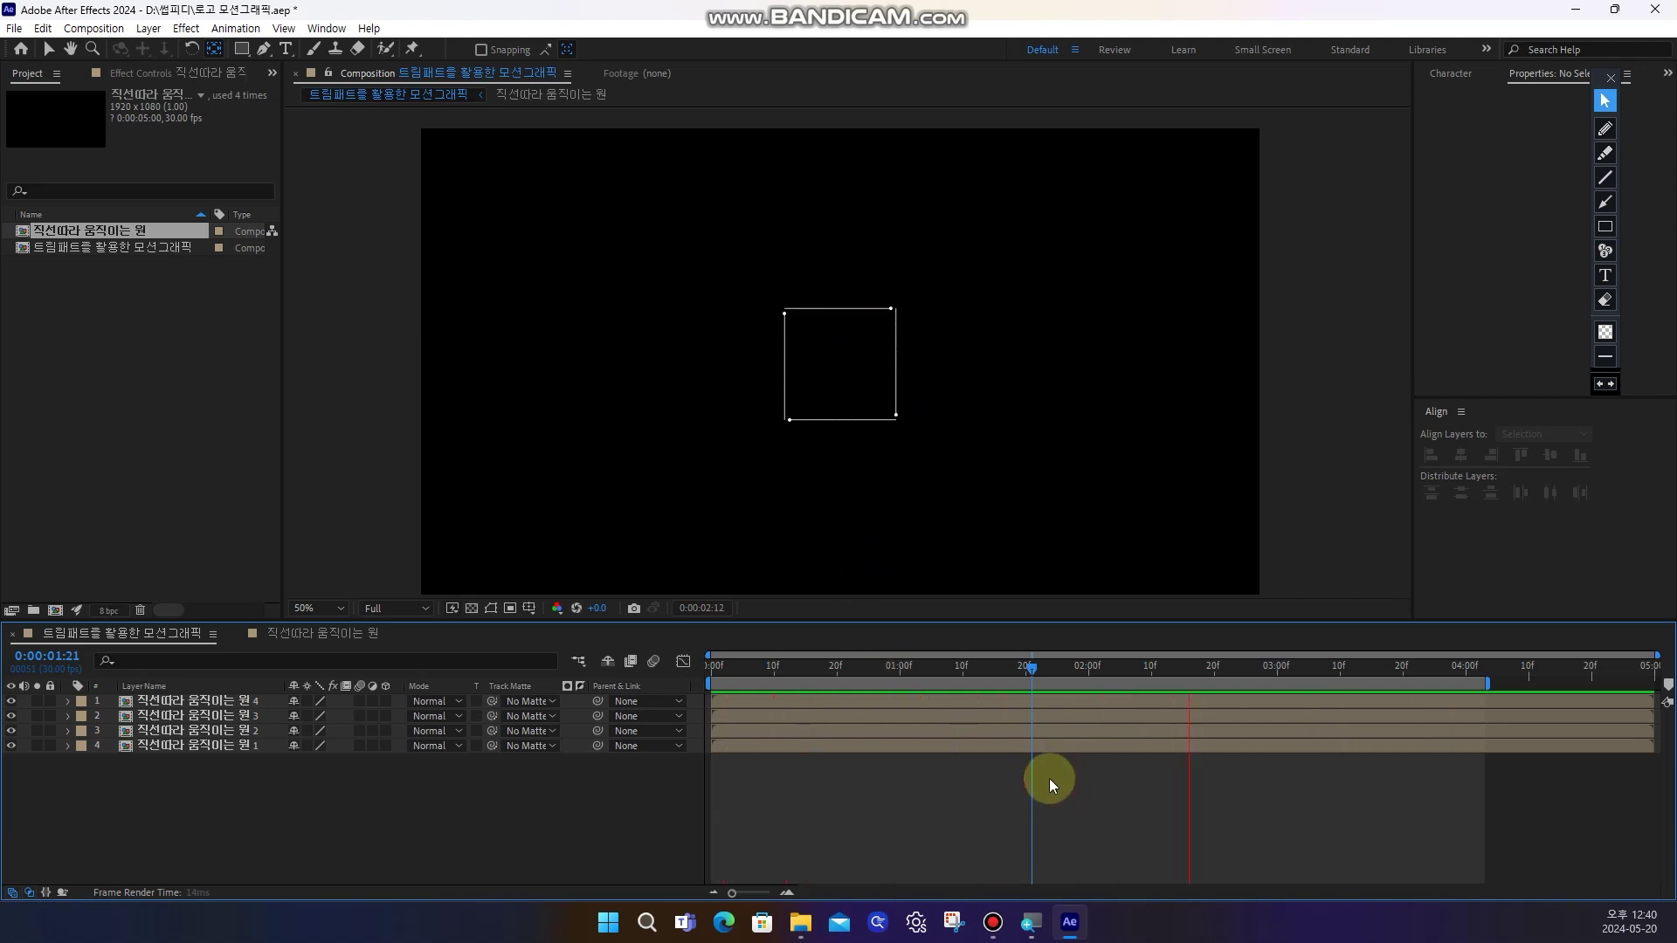
drag(788, 667, 1187, 684)
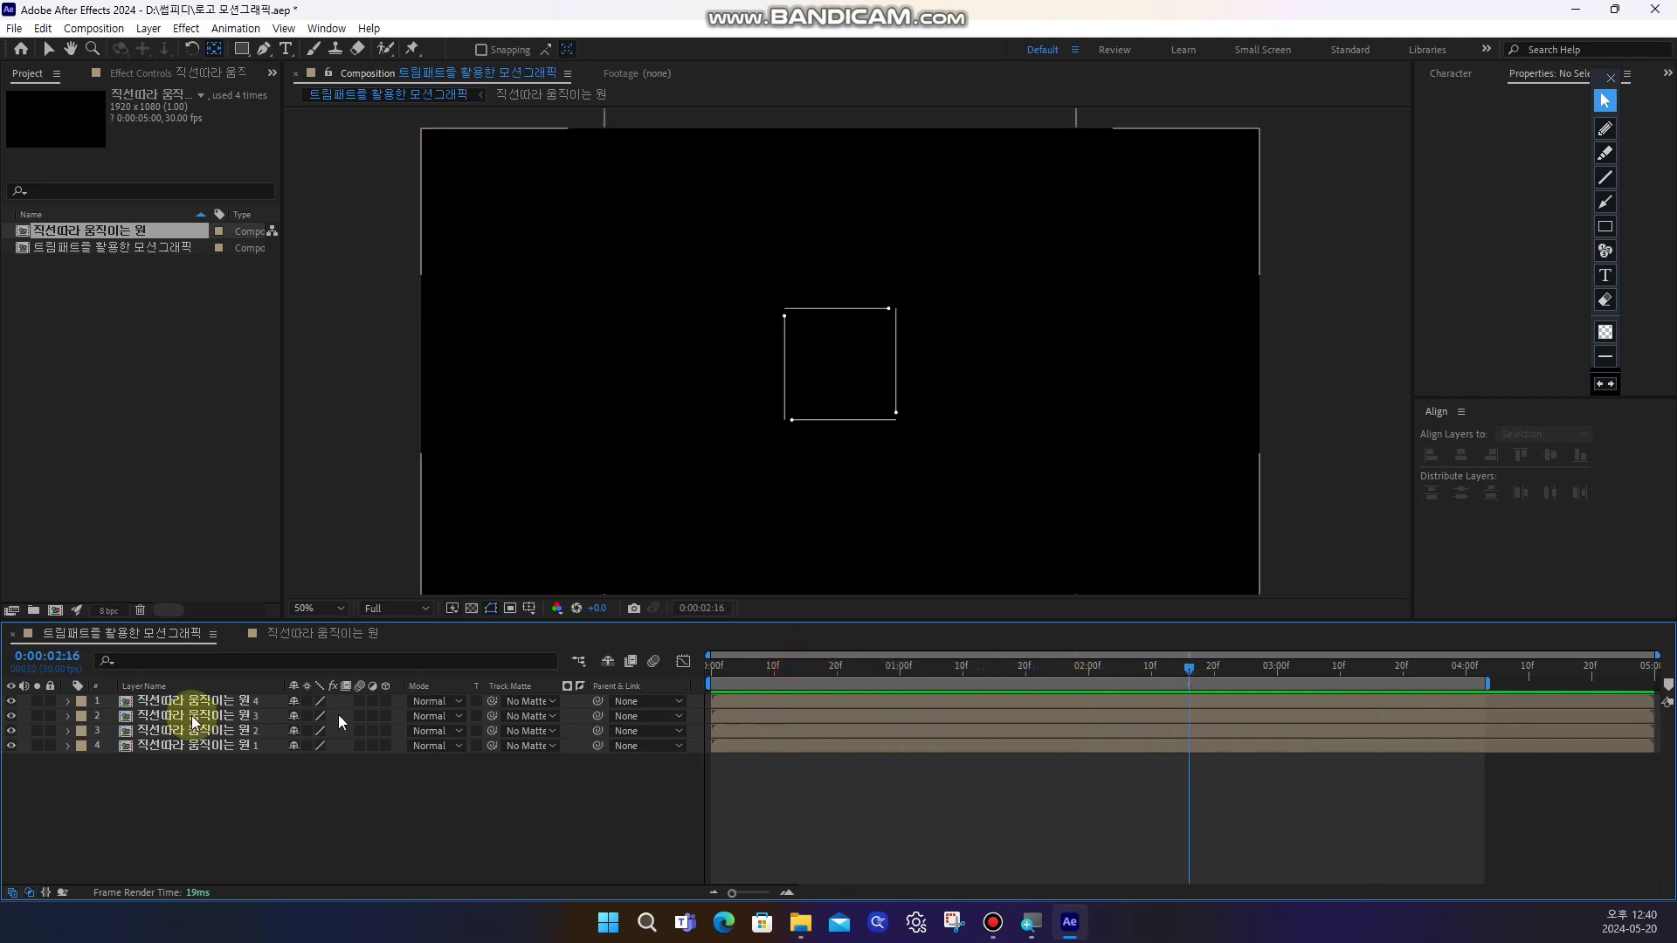
Pre-compose all four line layers into a new composition named "최종 박스 완성", moving all attributes into it
drag(231, 785, 181, 709)
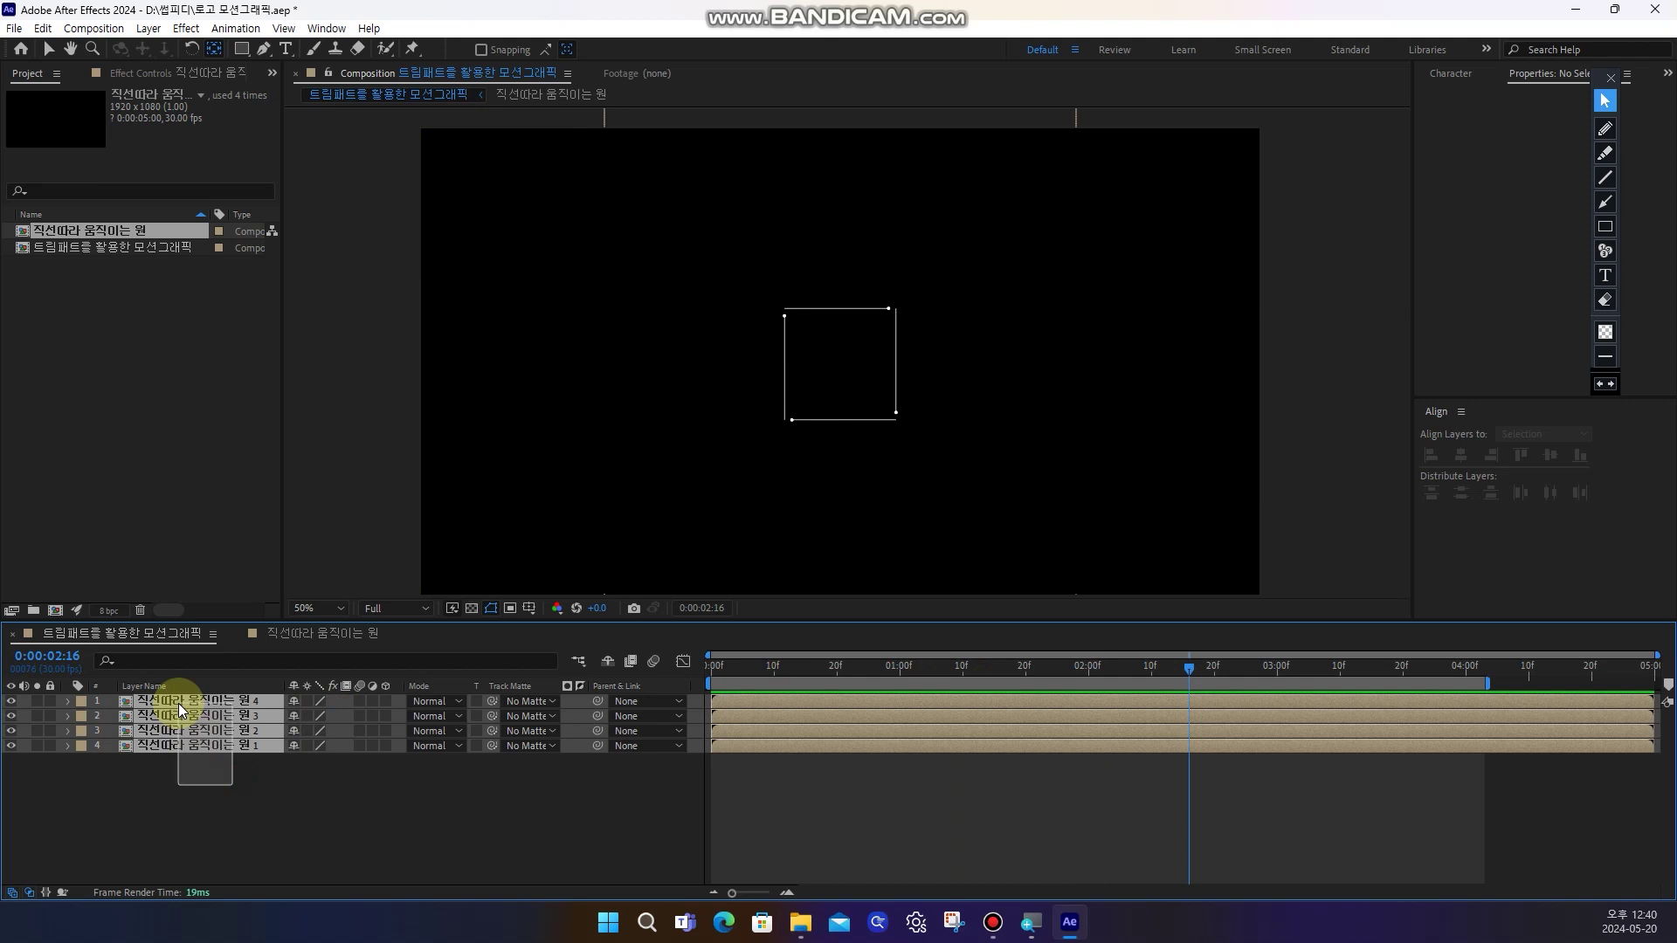
drag(248, 782, 204, 699)
right_click(222, 709)
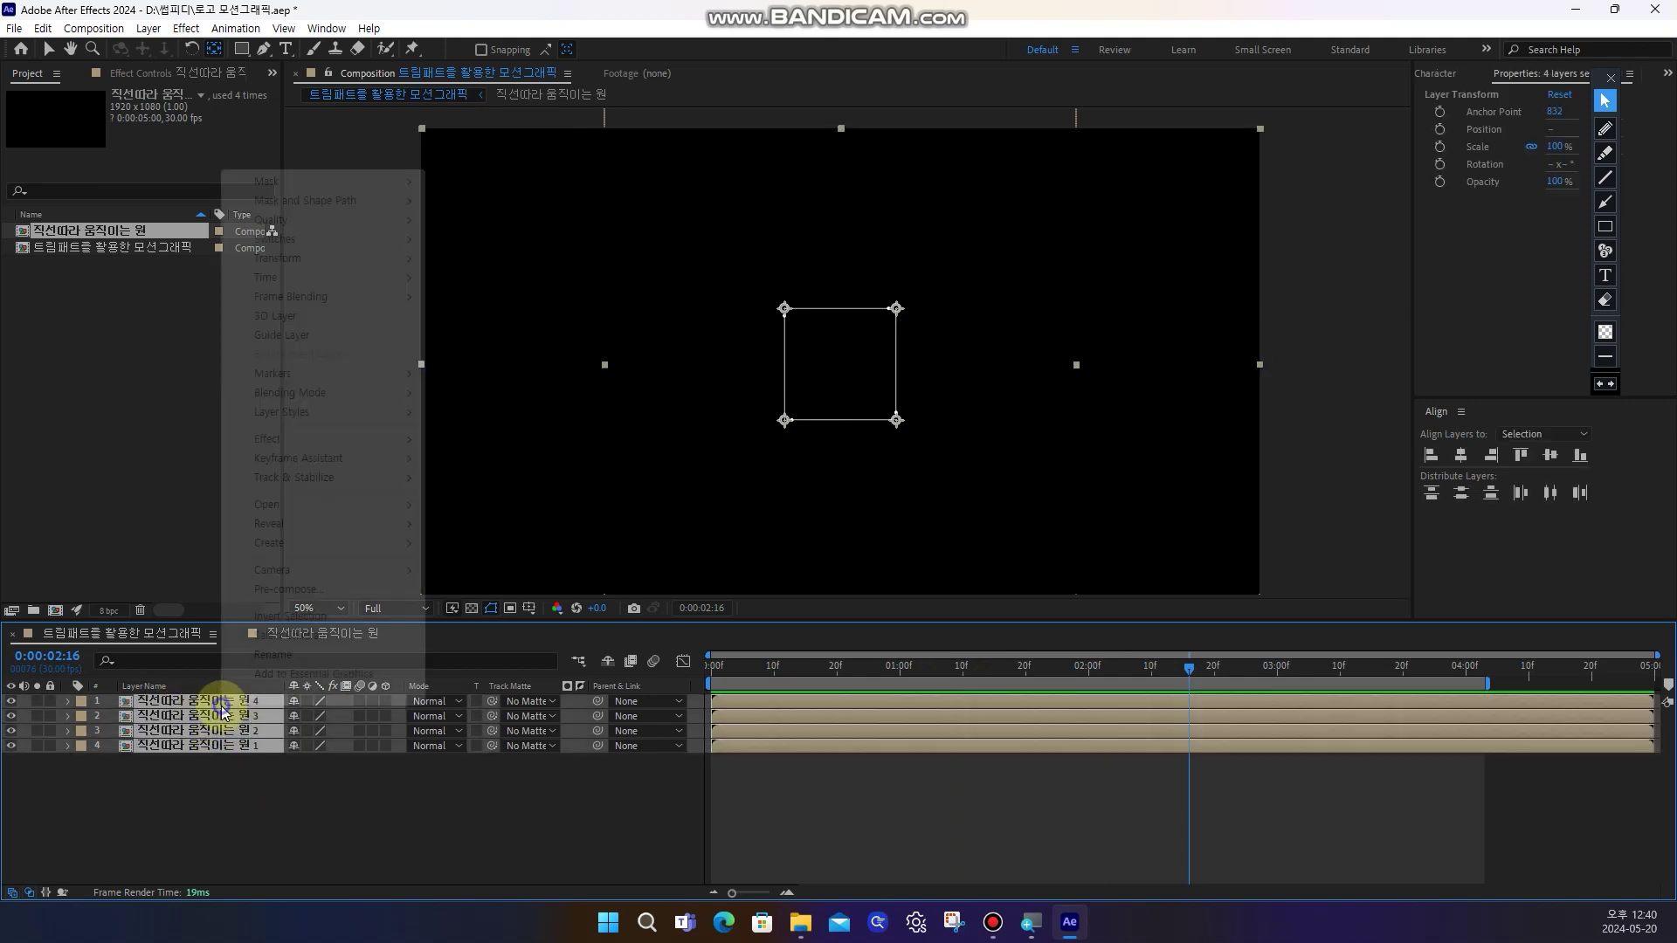
click(308, 590)
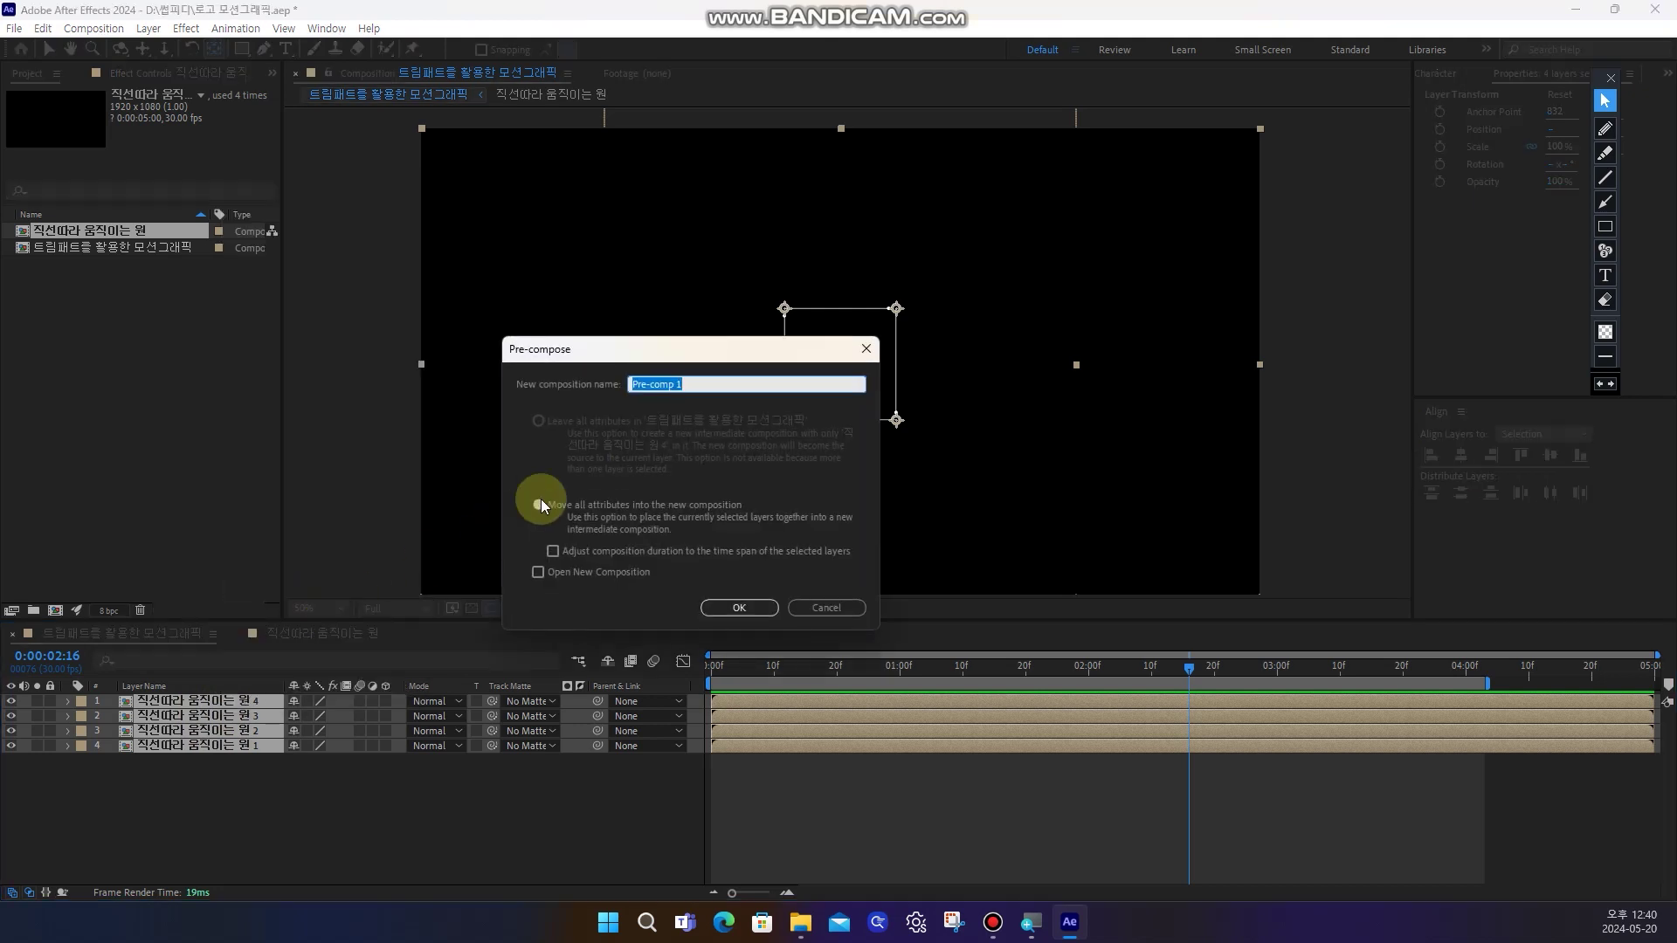
text(최종 드)
text(스 완성)
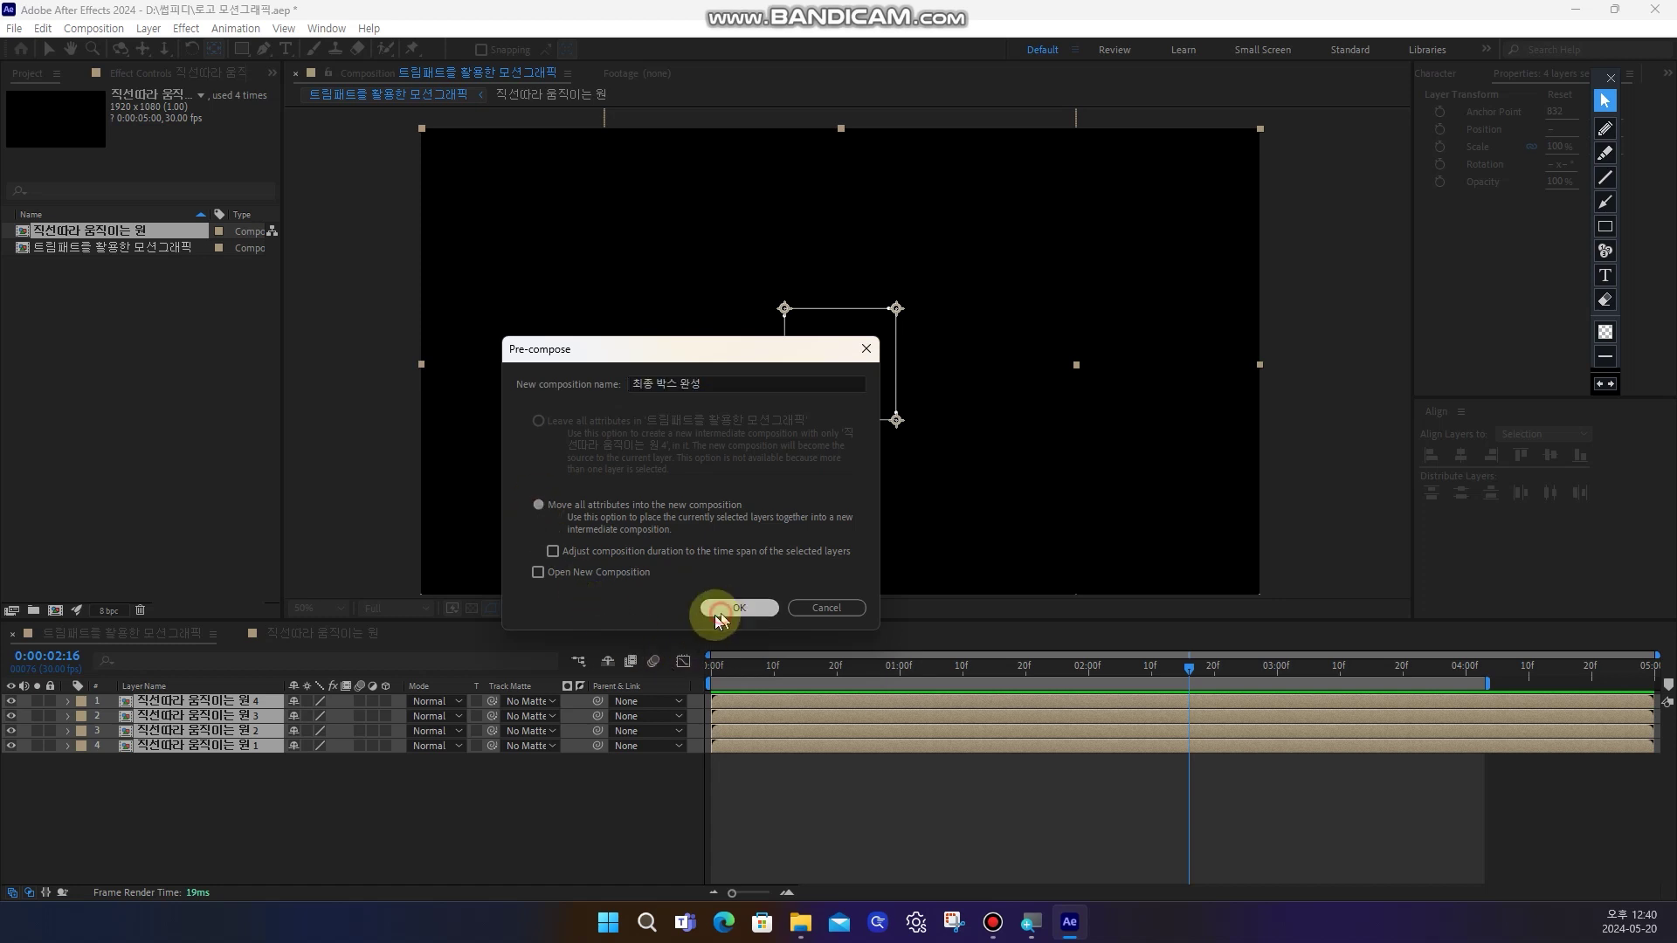
click(733, 610)
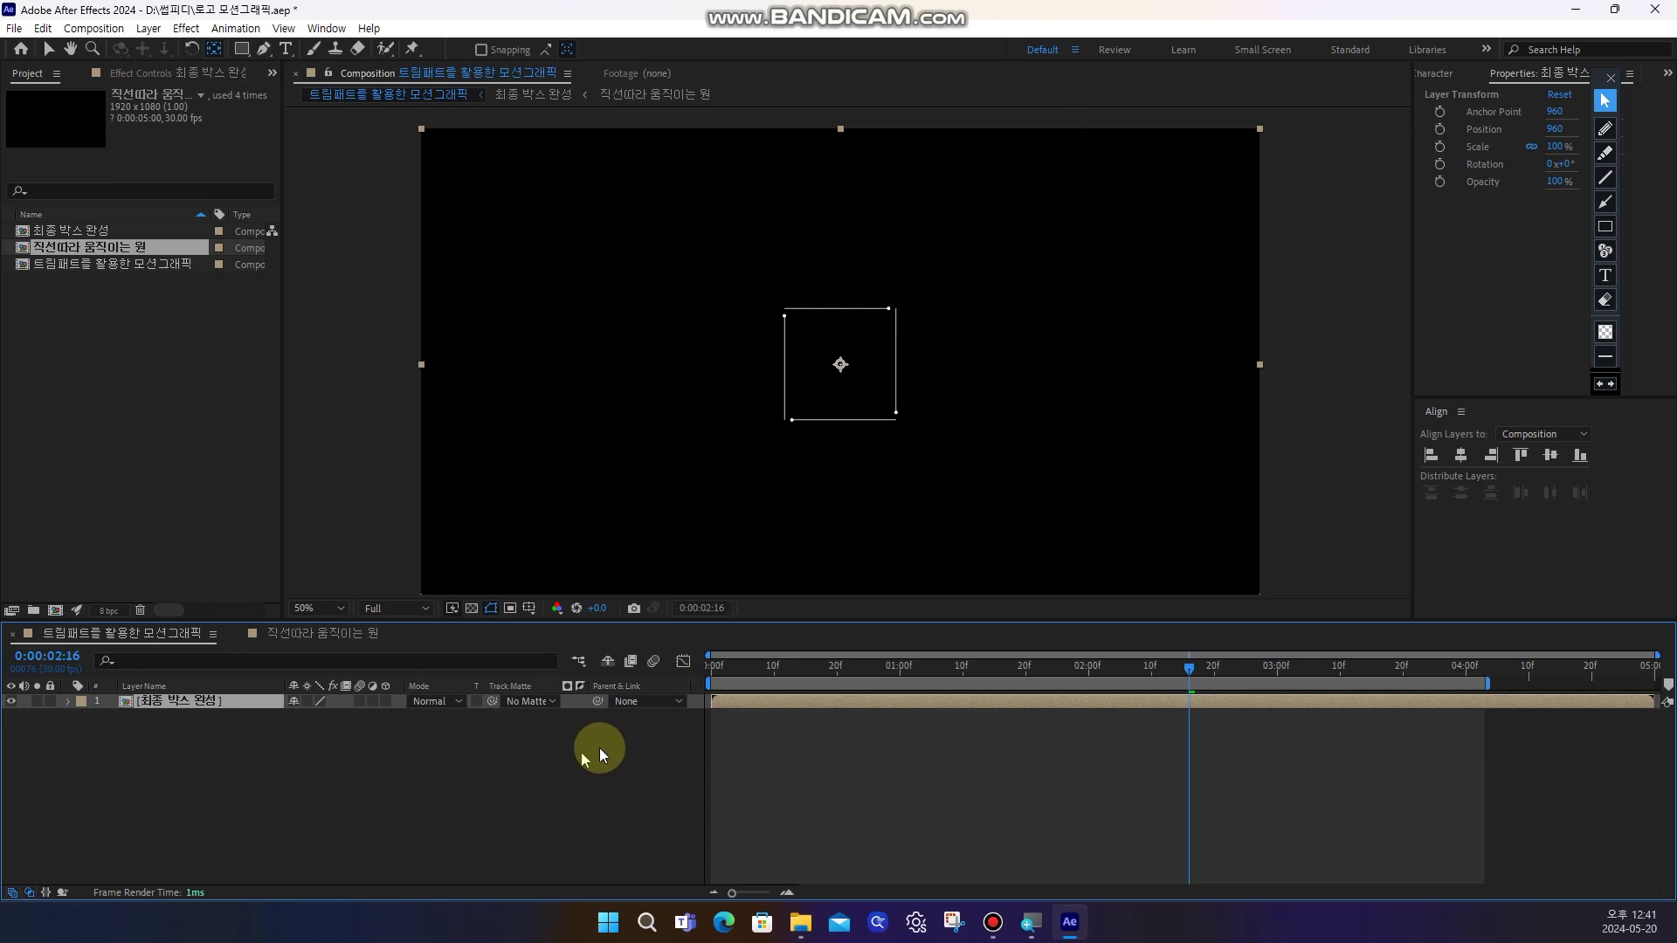
Scrub to 0:00:01:29, duplicate the 최종 박스 완성 layer and set the copy's rotation to 45°
drag(731, 671, 1002, 704)
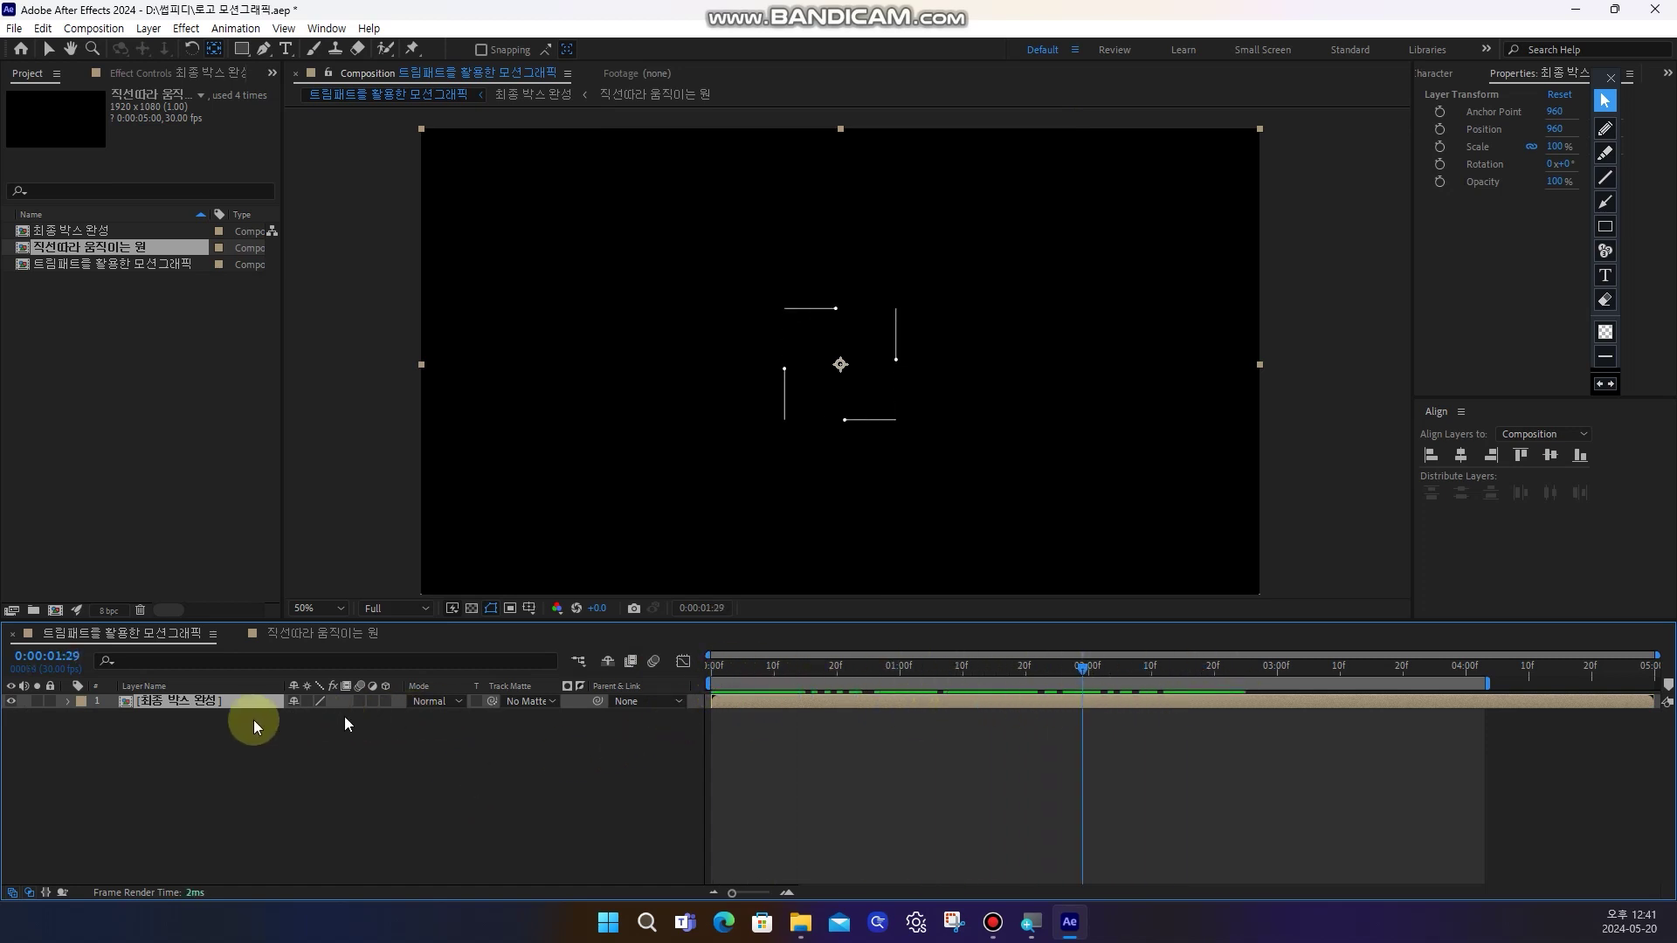
click(183, 725)
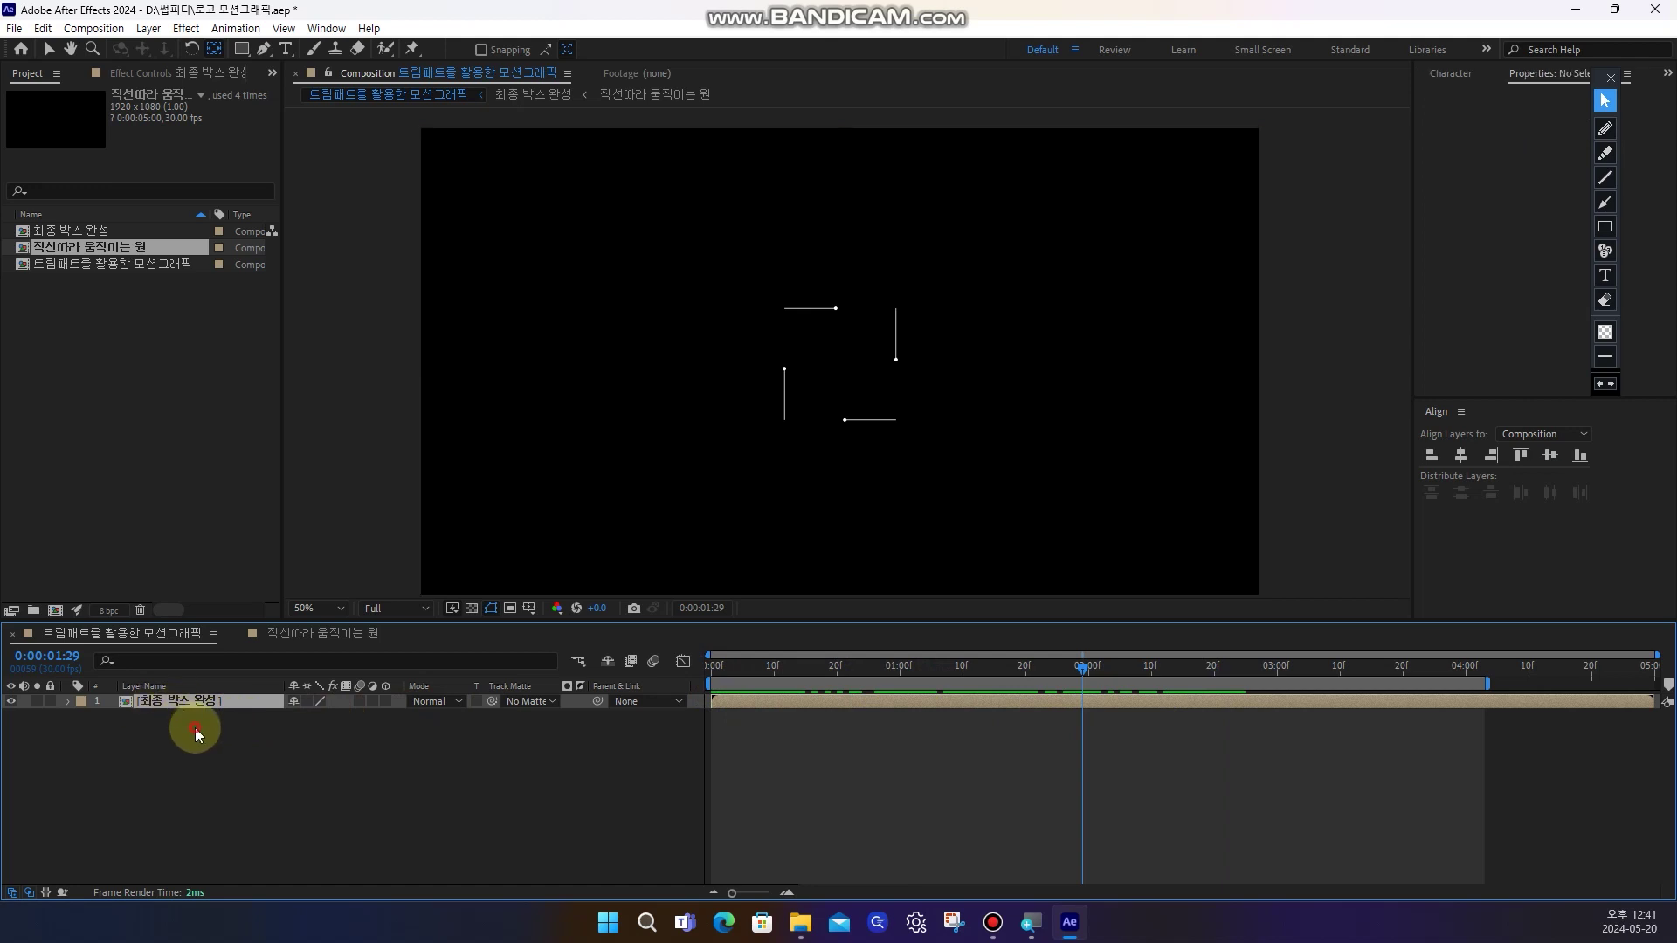
click(199, 700)
key(ctrl+d)
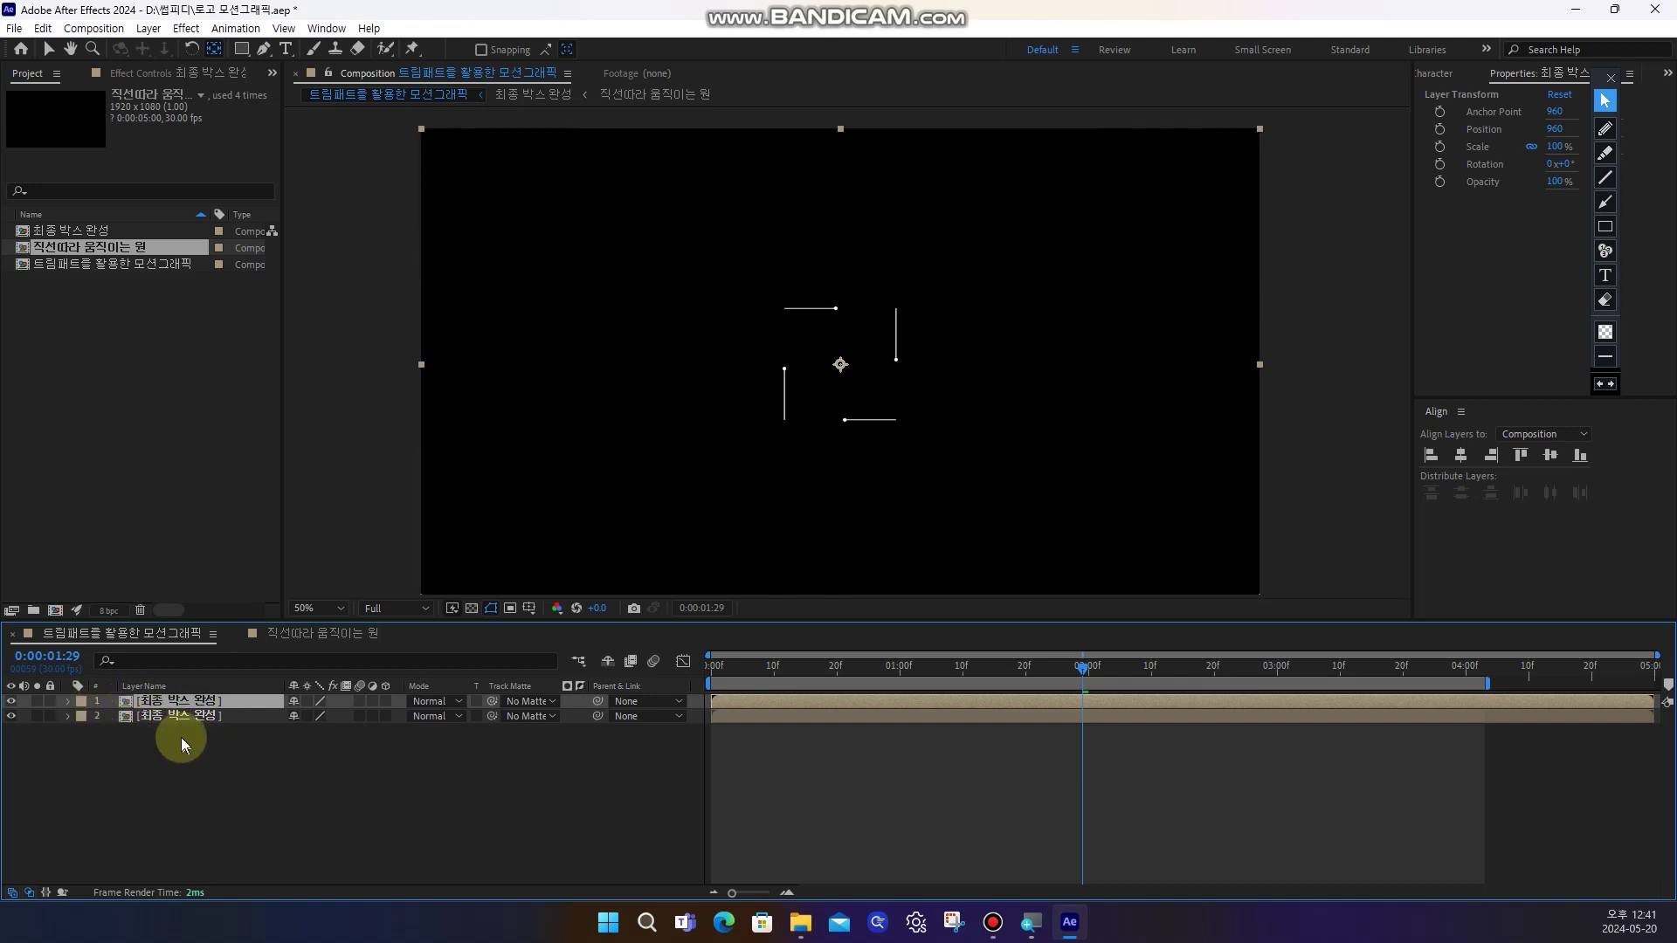
key(r)
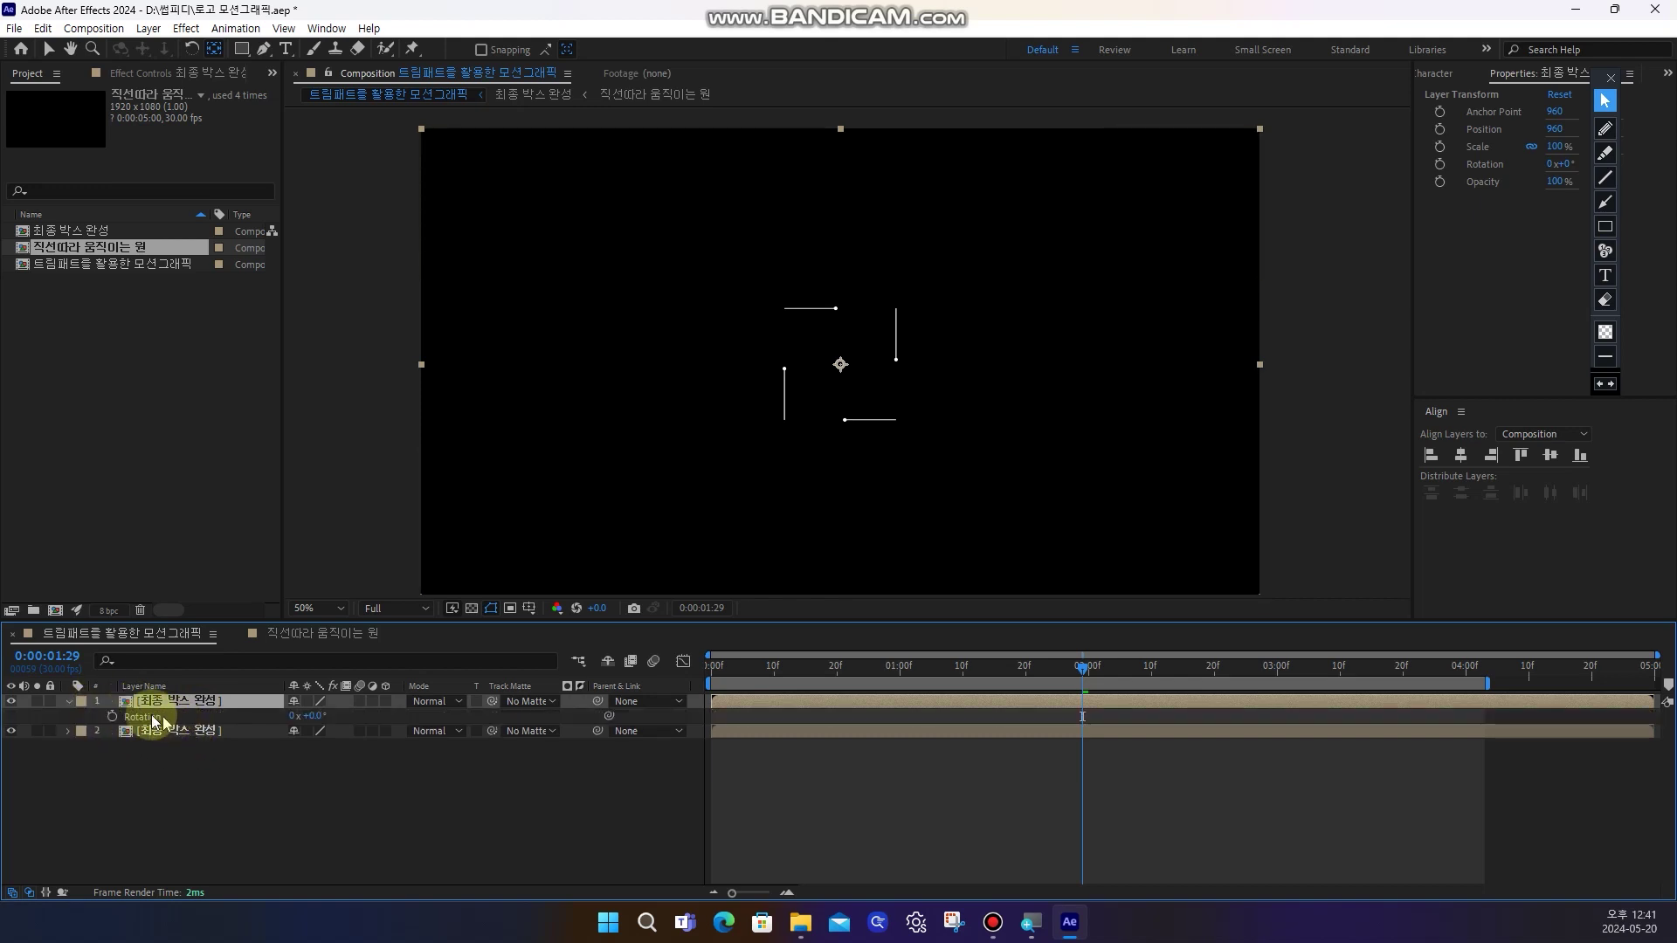
click(315, 715)
text(45)
key(Return)
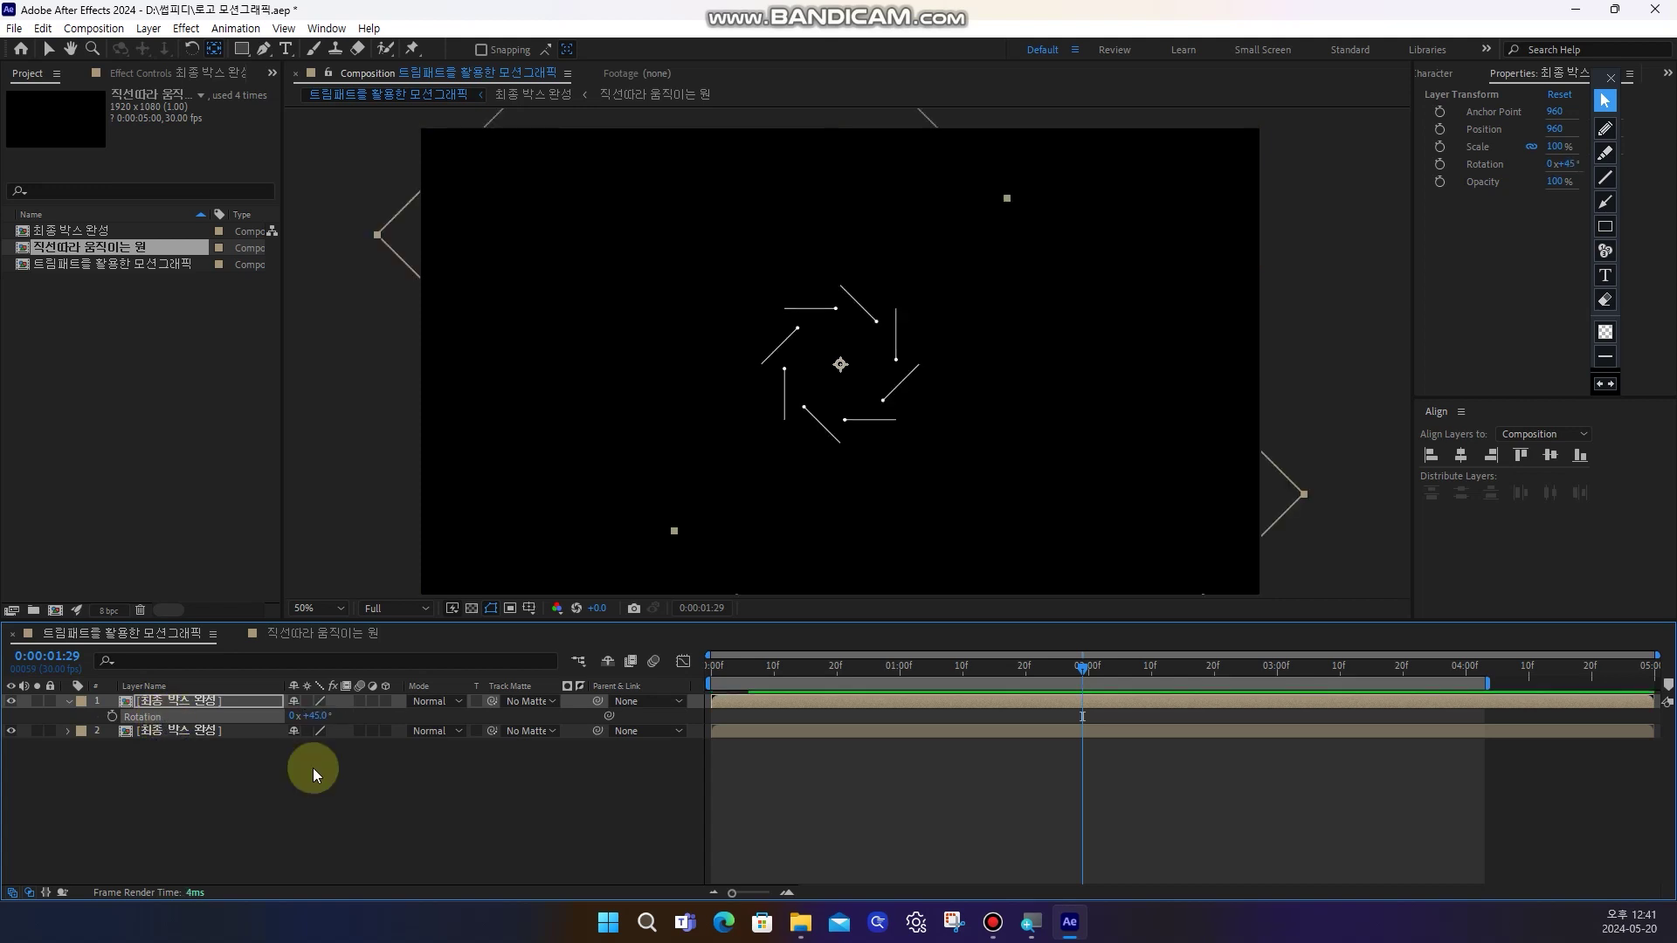
Preview the two-box animation from 0:00:00:00, scrub to 0:00:02:24 and collapse the rotated layer's properties
click(749, 794)
drag(756, 671, 736, 674)
key(space)
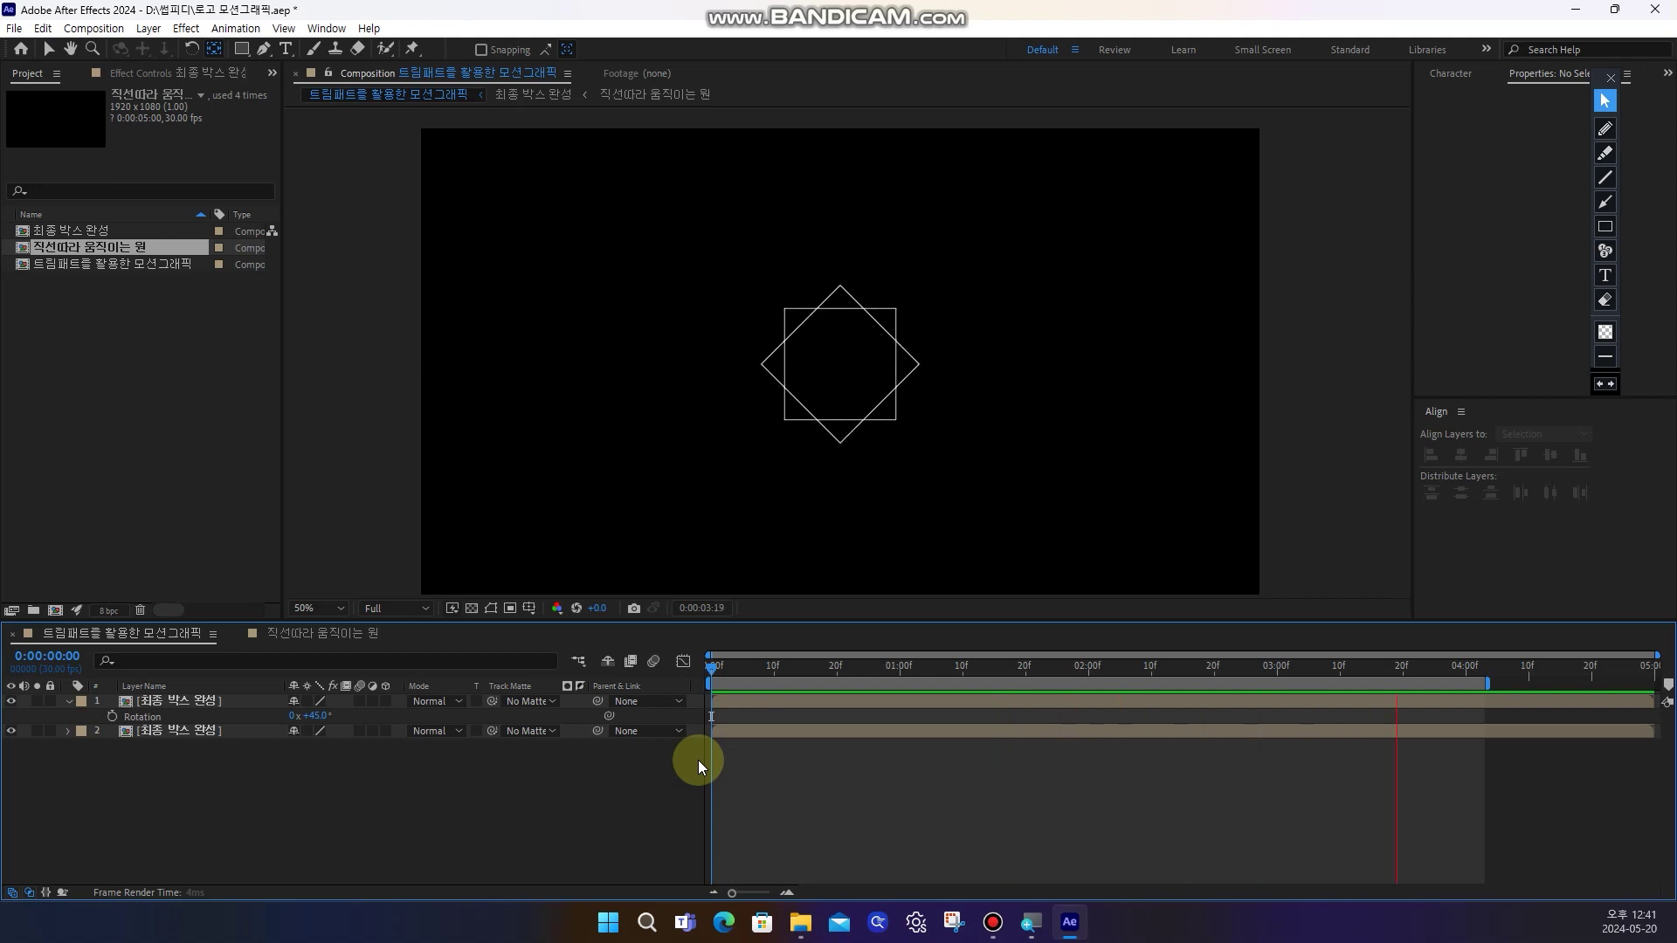
drag(788, 672, 1217, 677)
click(68, 701)
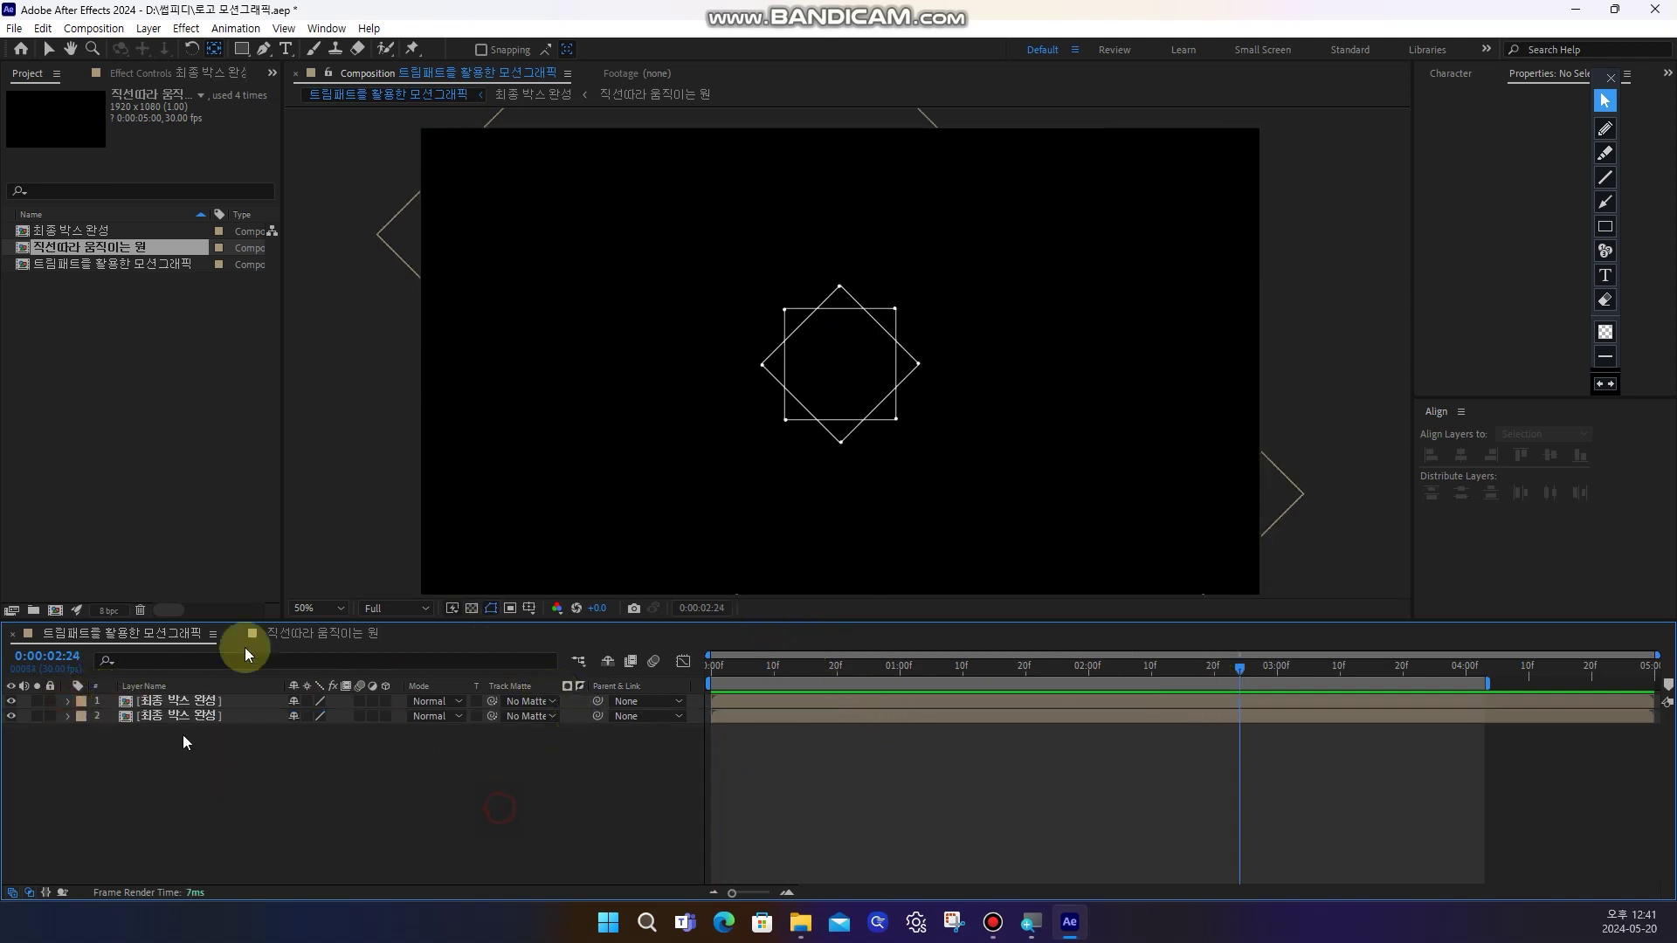
Add a text layer reading "Tram Phats" inside the overlapping boxes with the Type tool
click(286, 49)
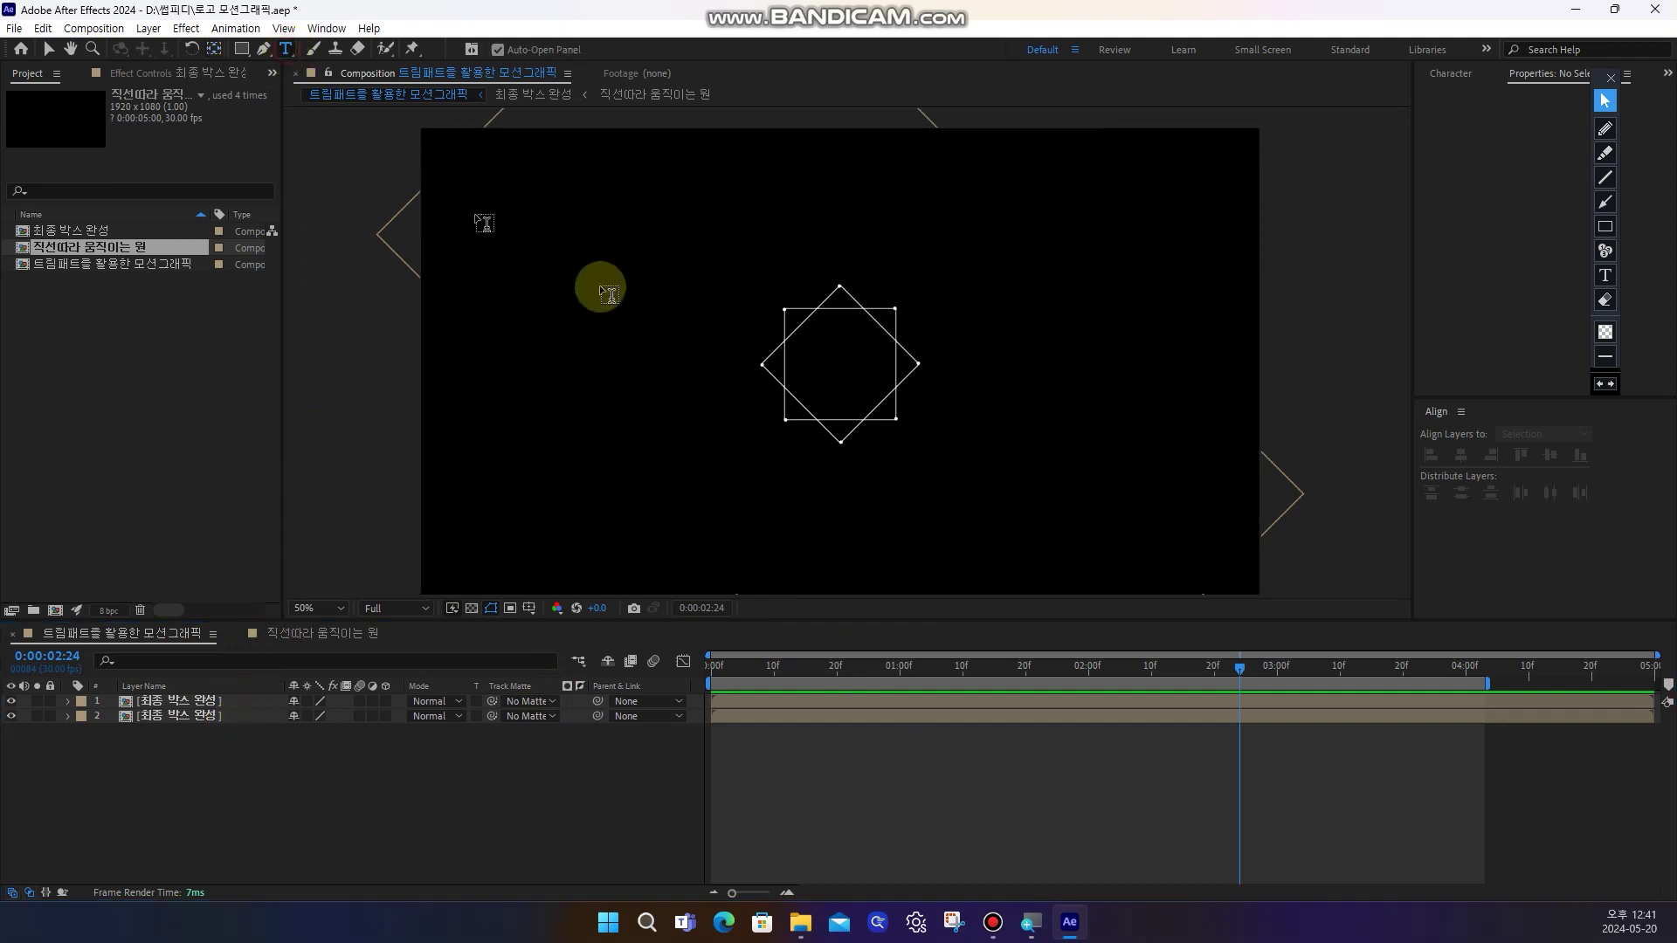
click(806, 354)
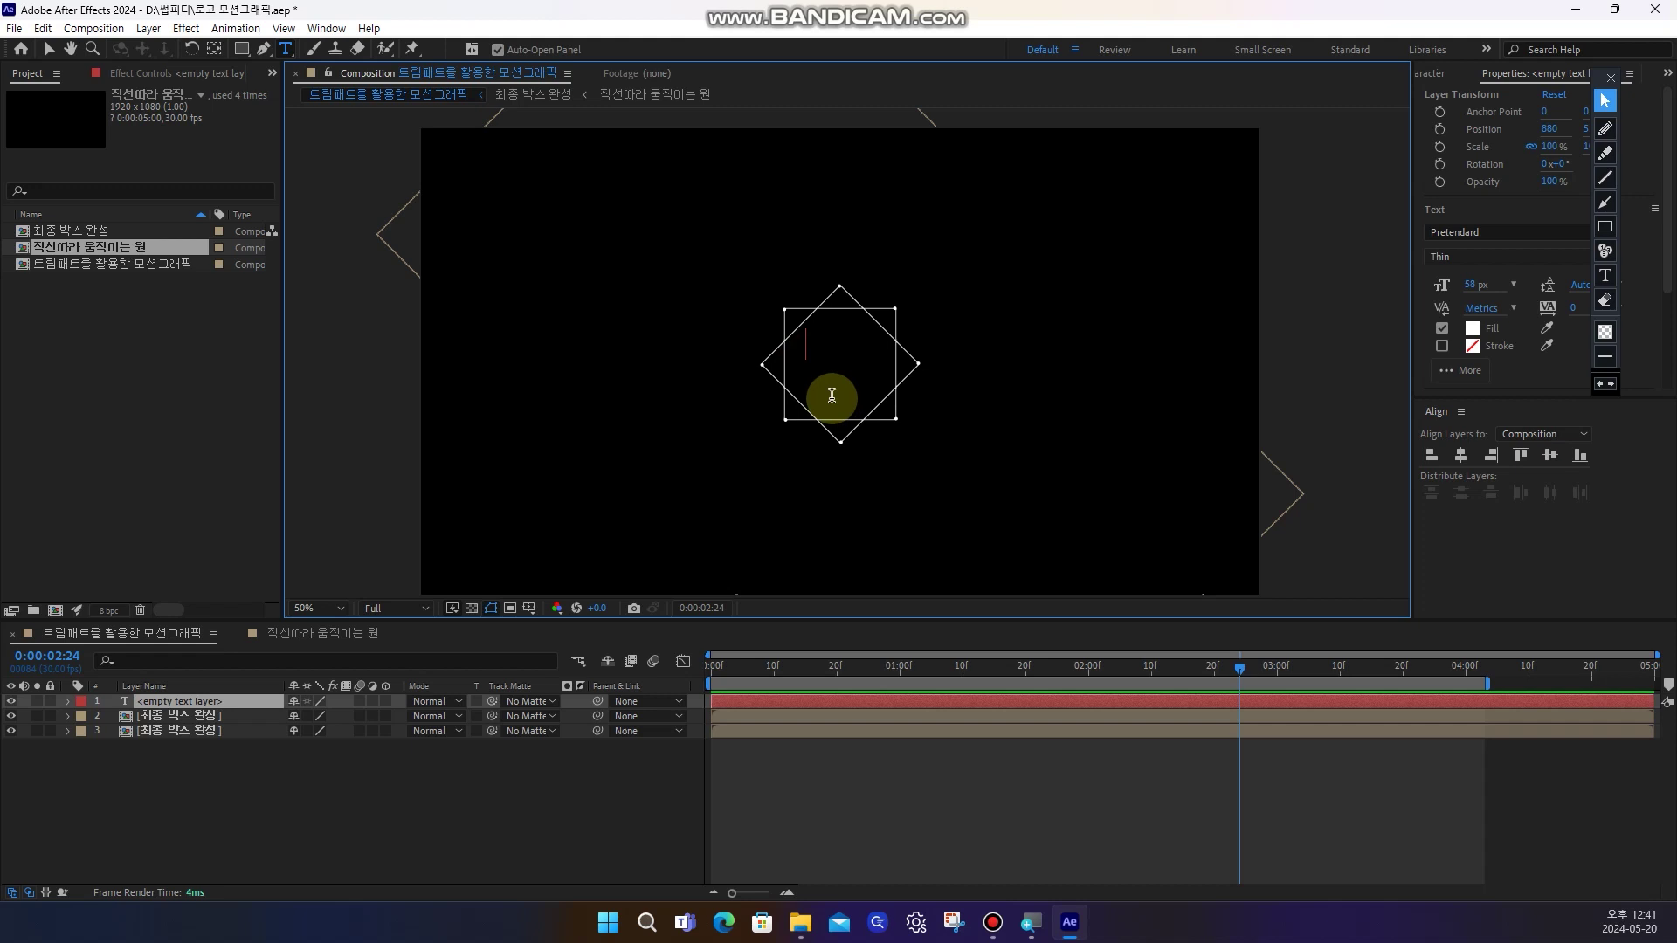
text(Tram Phats)
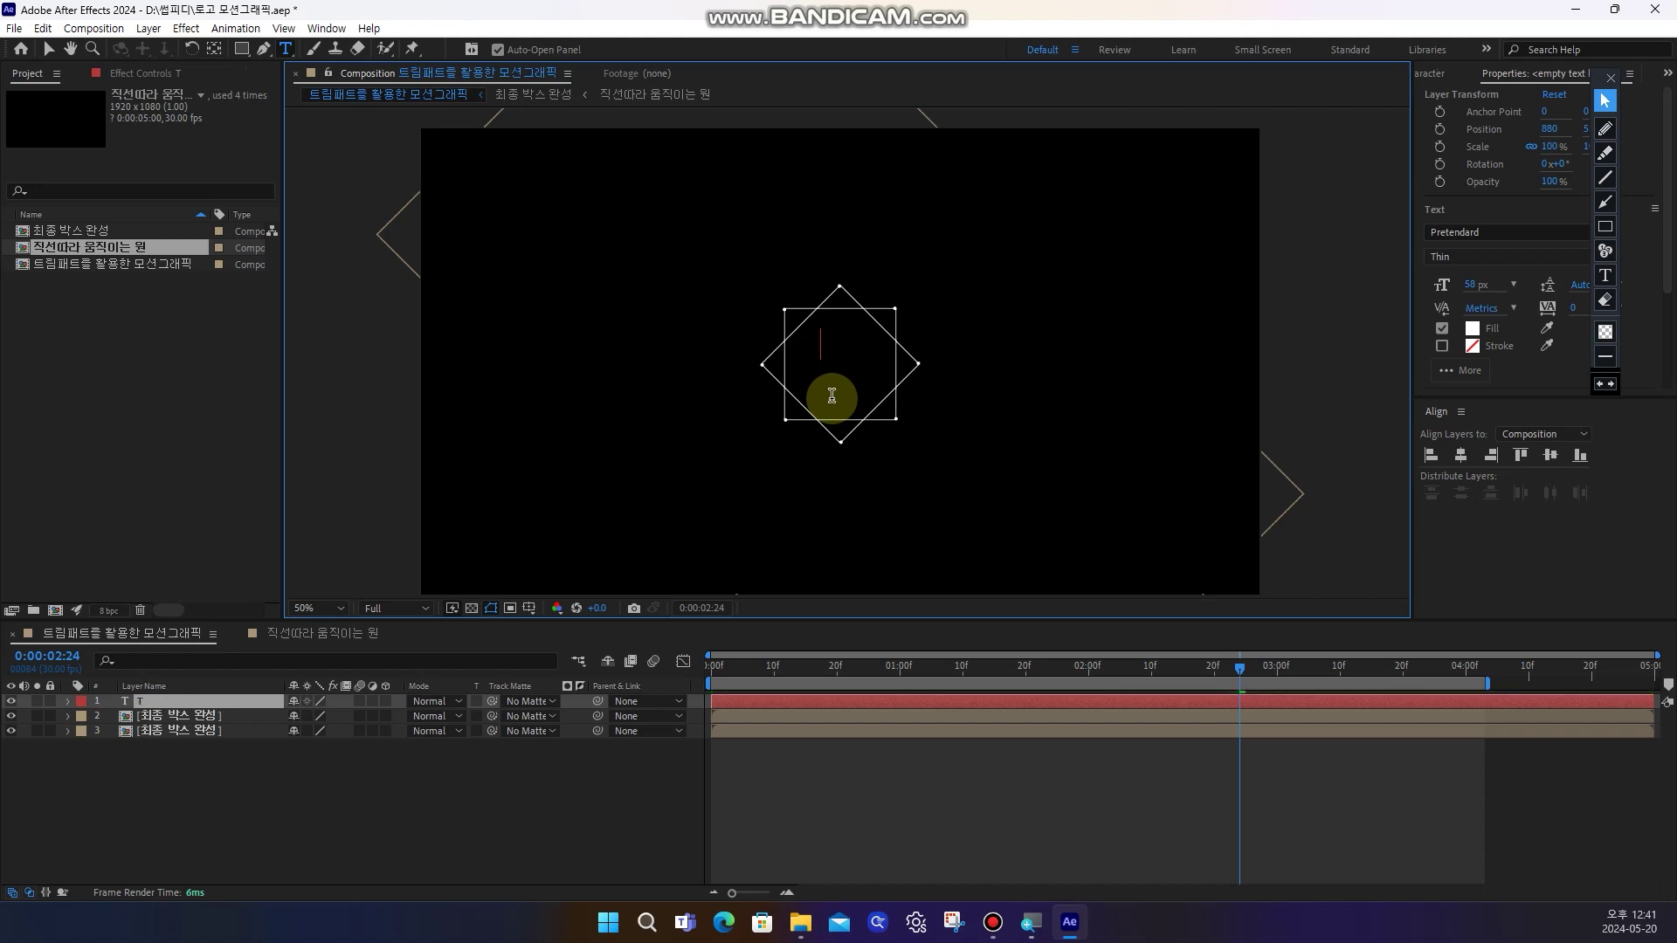
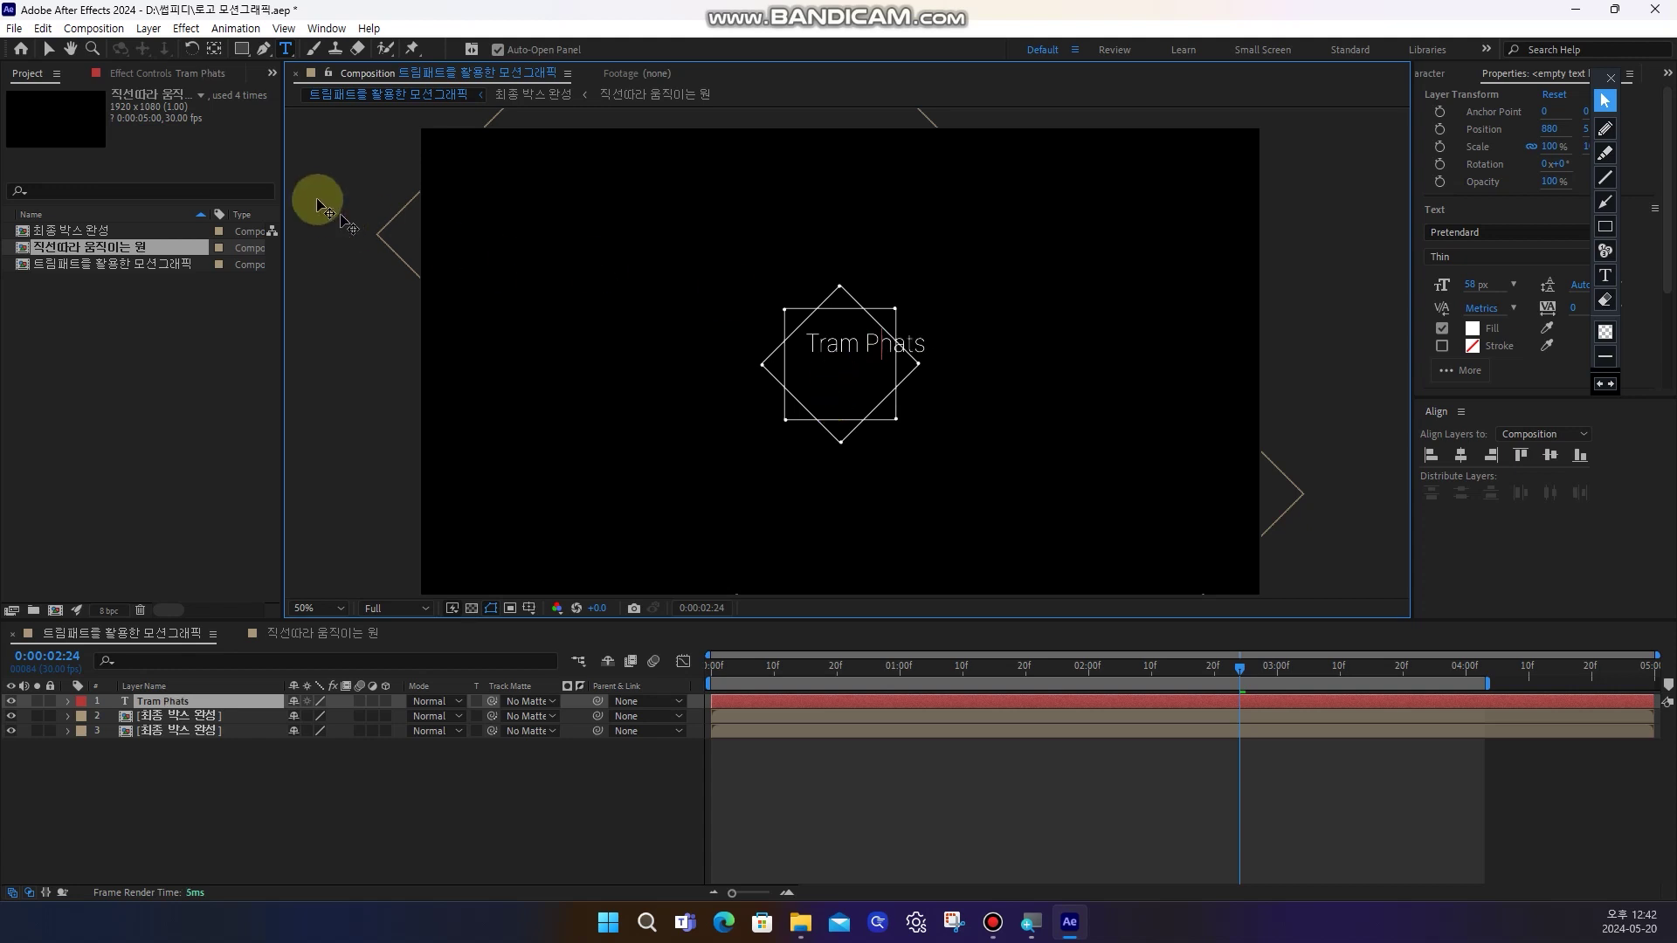
click(49, 52)
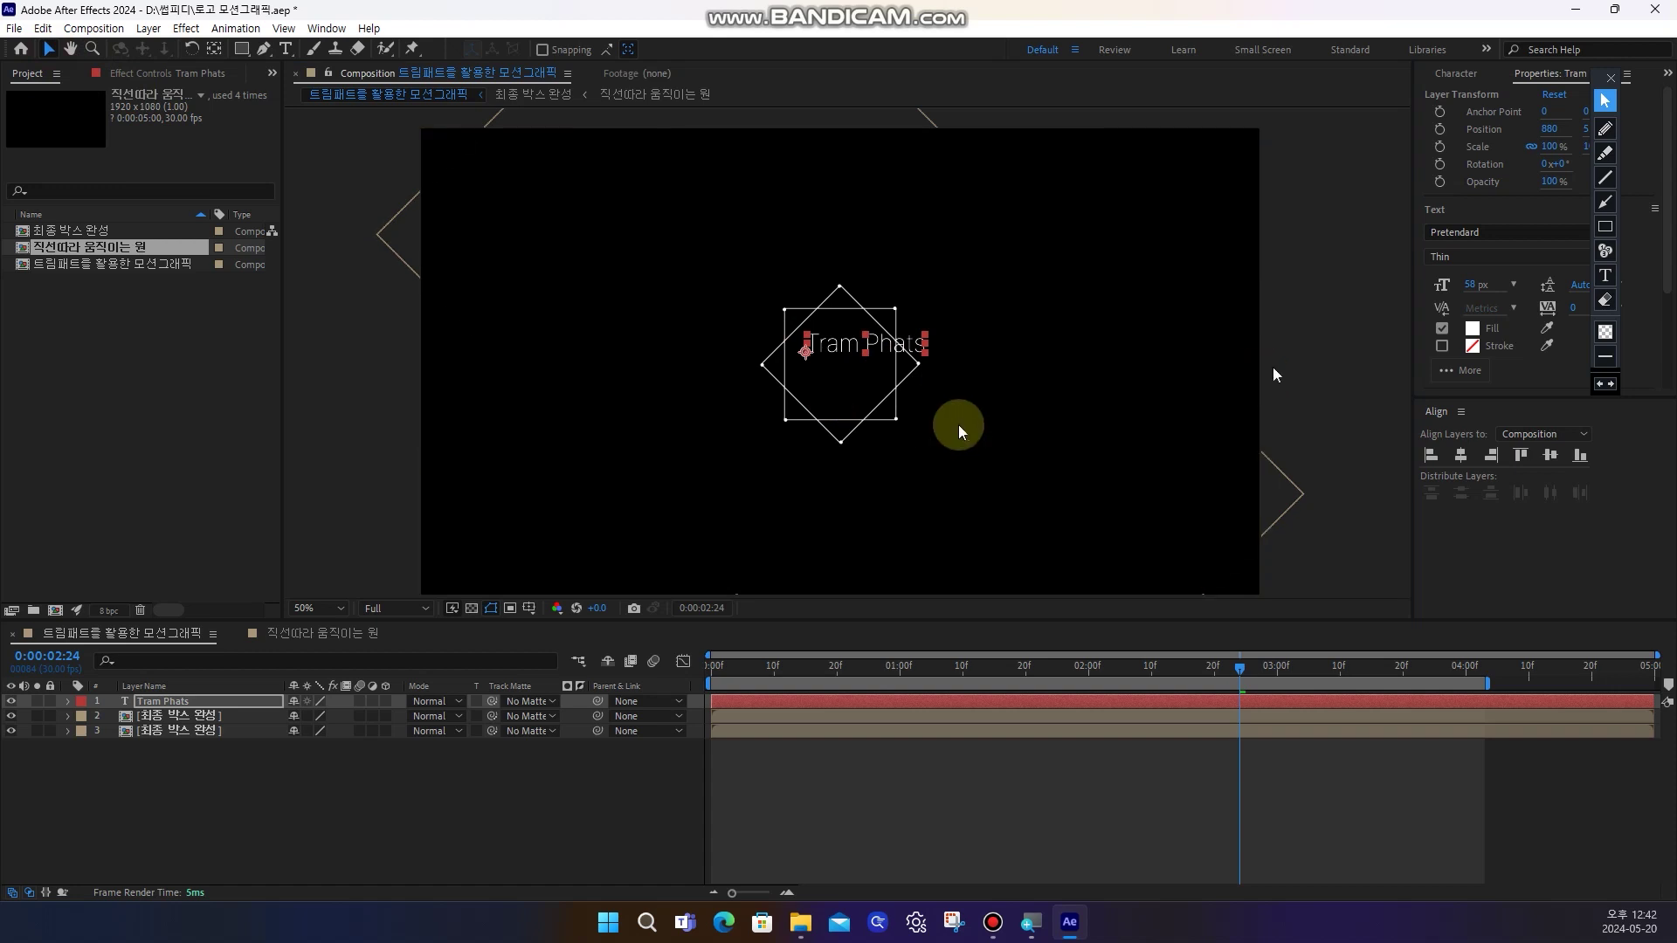
Set the Tram Phats text size to 44 px and reposition it within the box at about 857, 523
key(period)
key(period)
key(period)
key(comma)
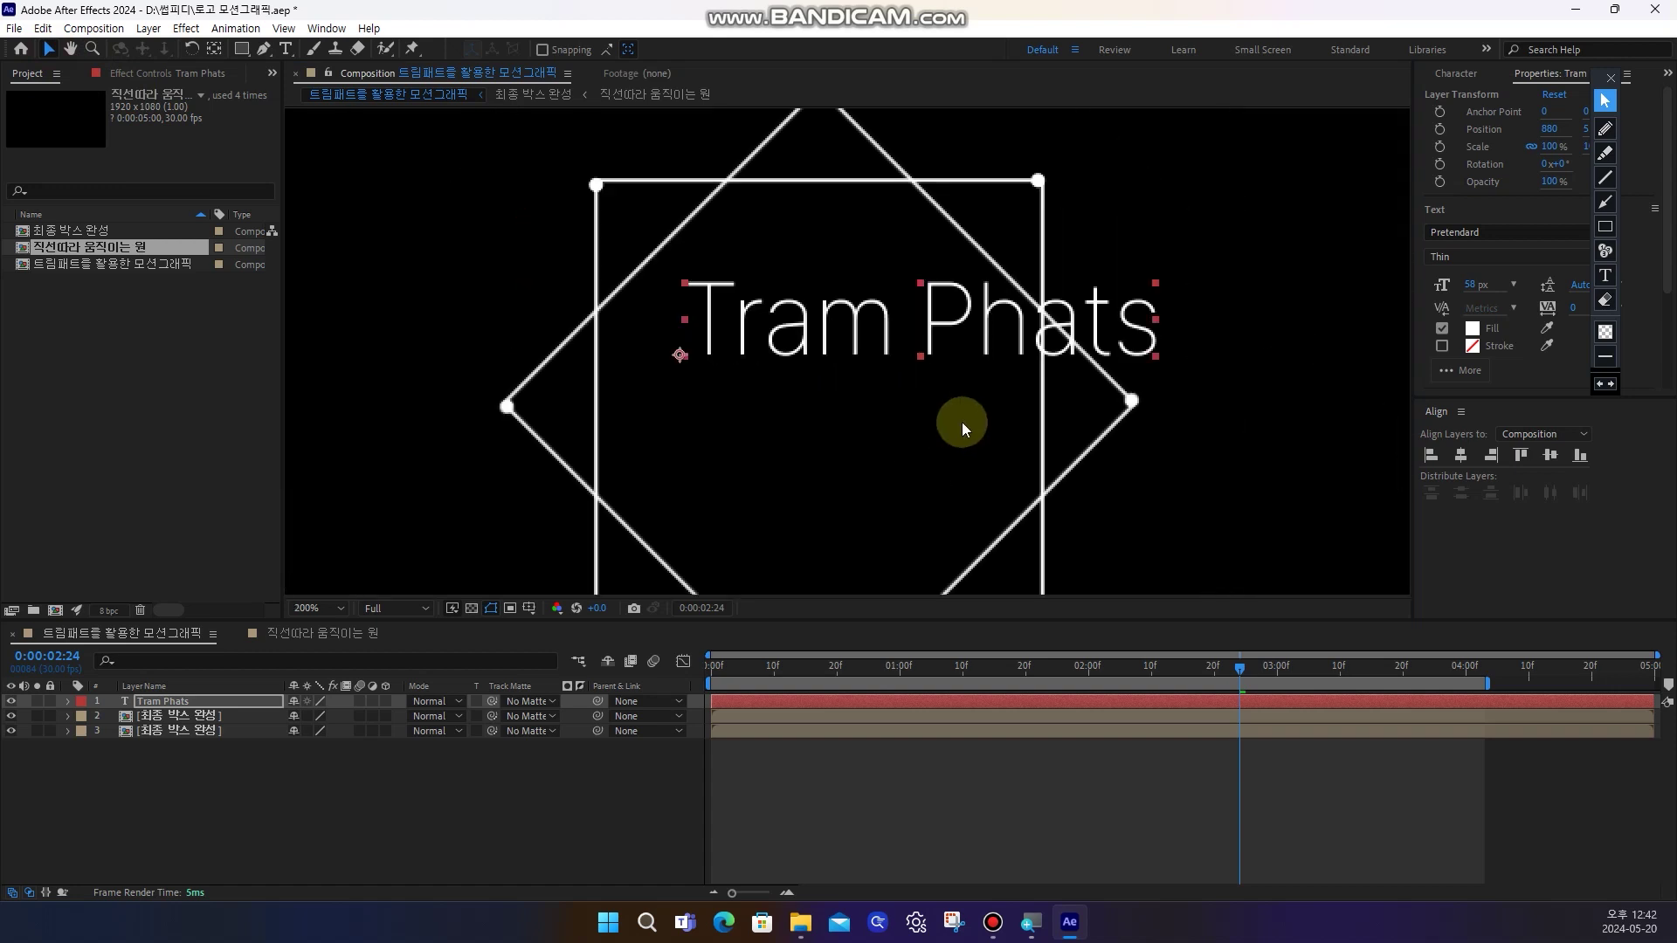
key(comma)
drag(1473, 288, 1445, 285)
key(Caps_Lock)
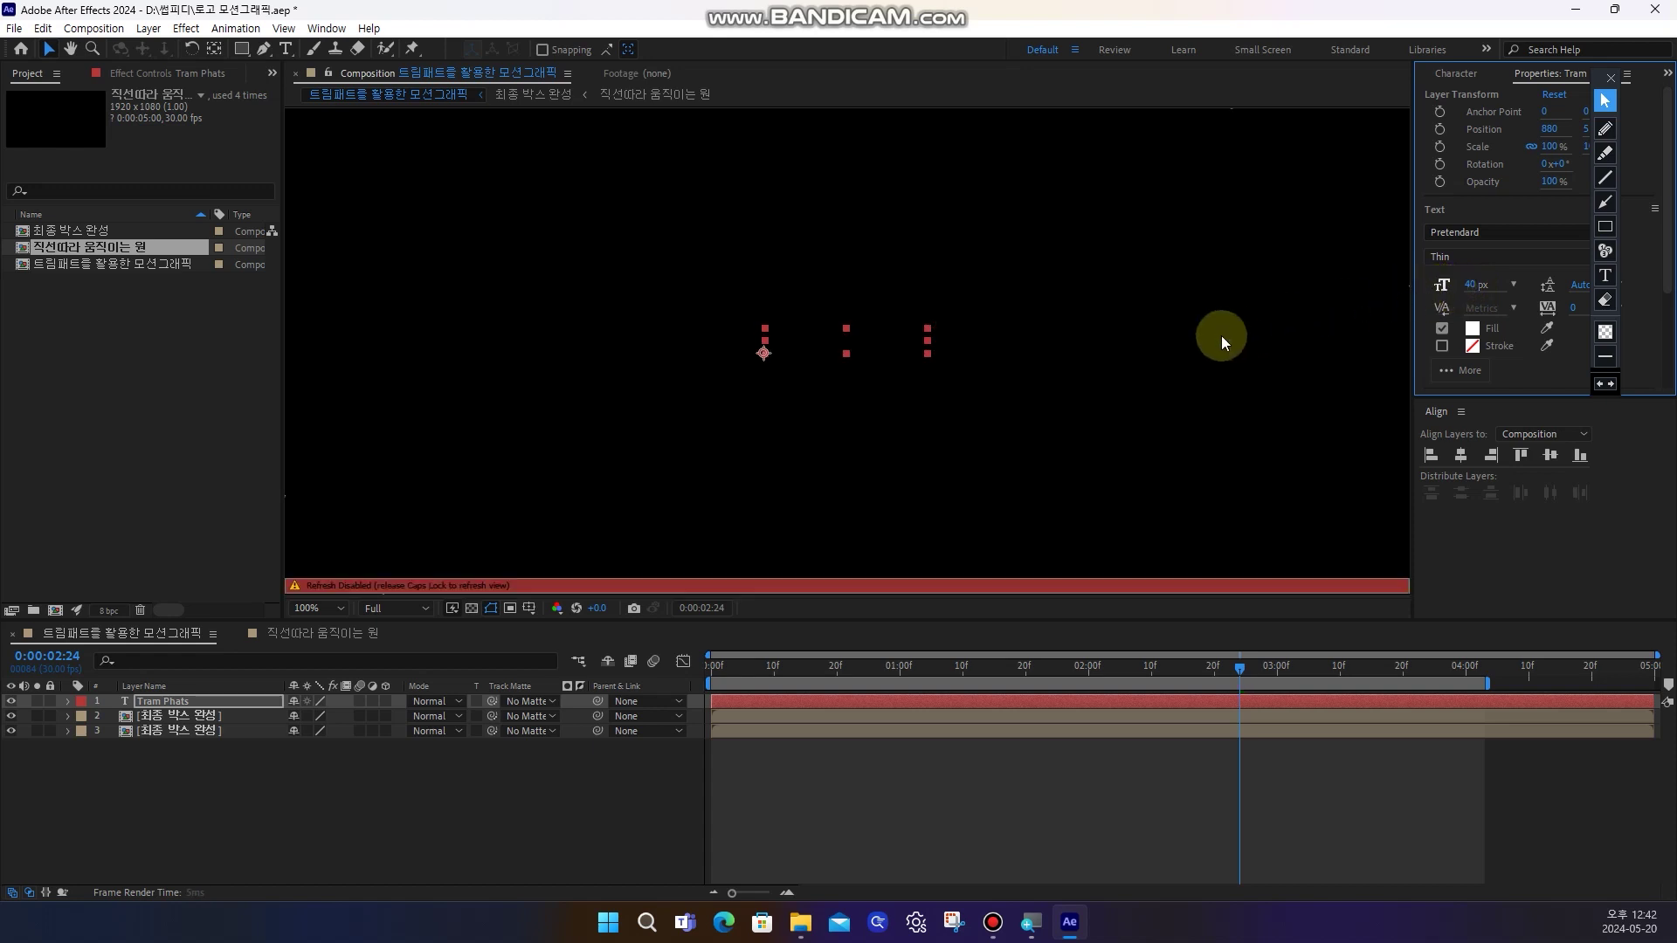
key(Caps_Lock)
drag(897, 348, 889, 355)
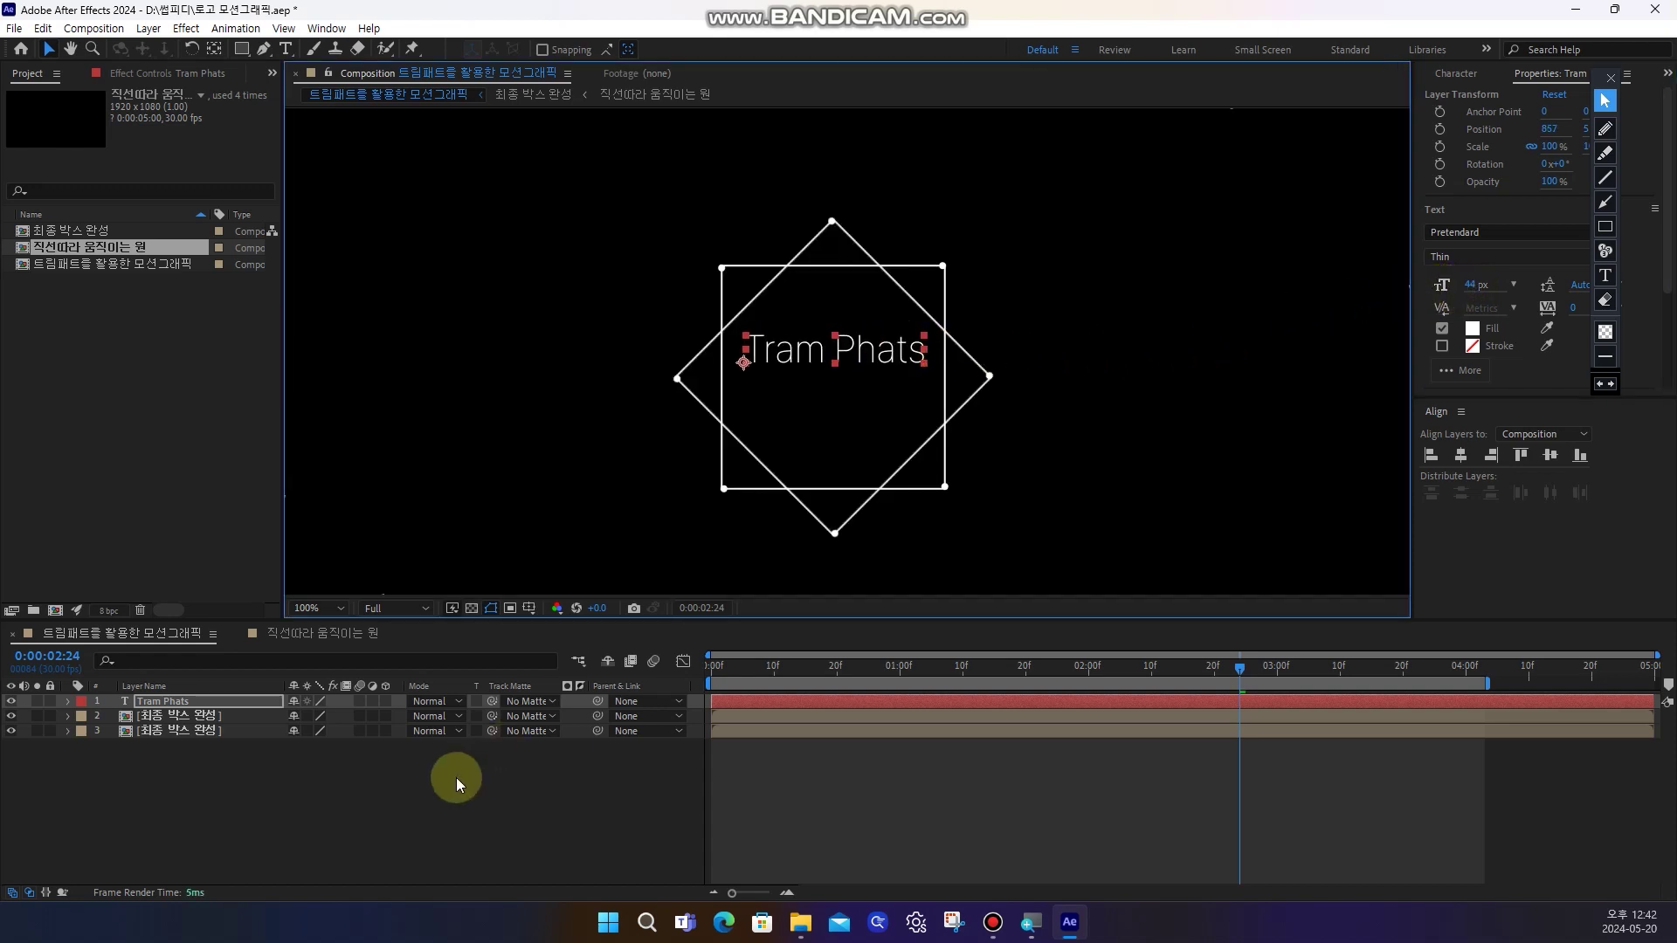
click(365, 748)
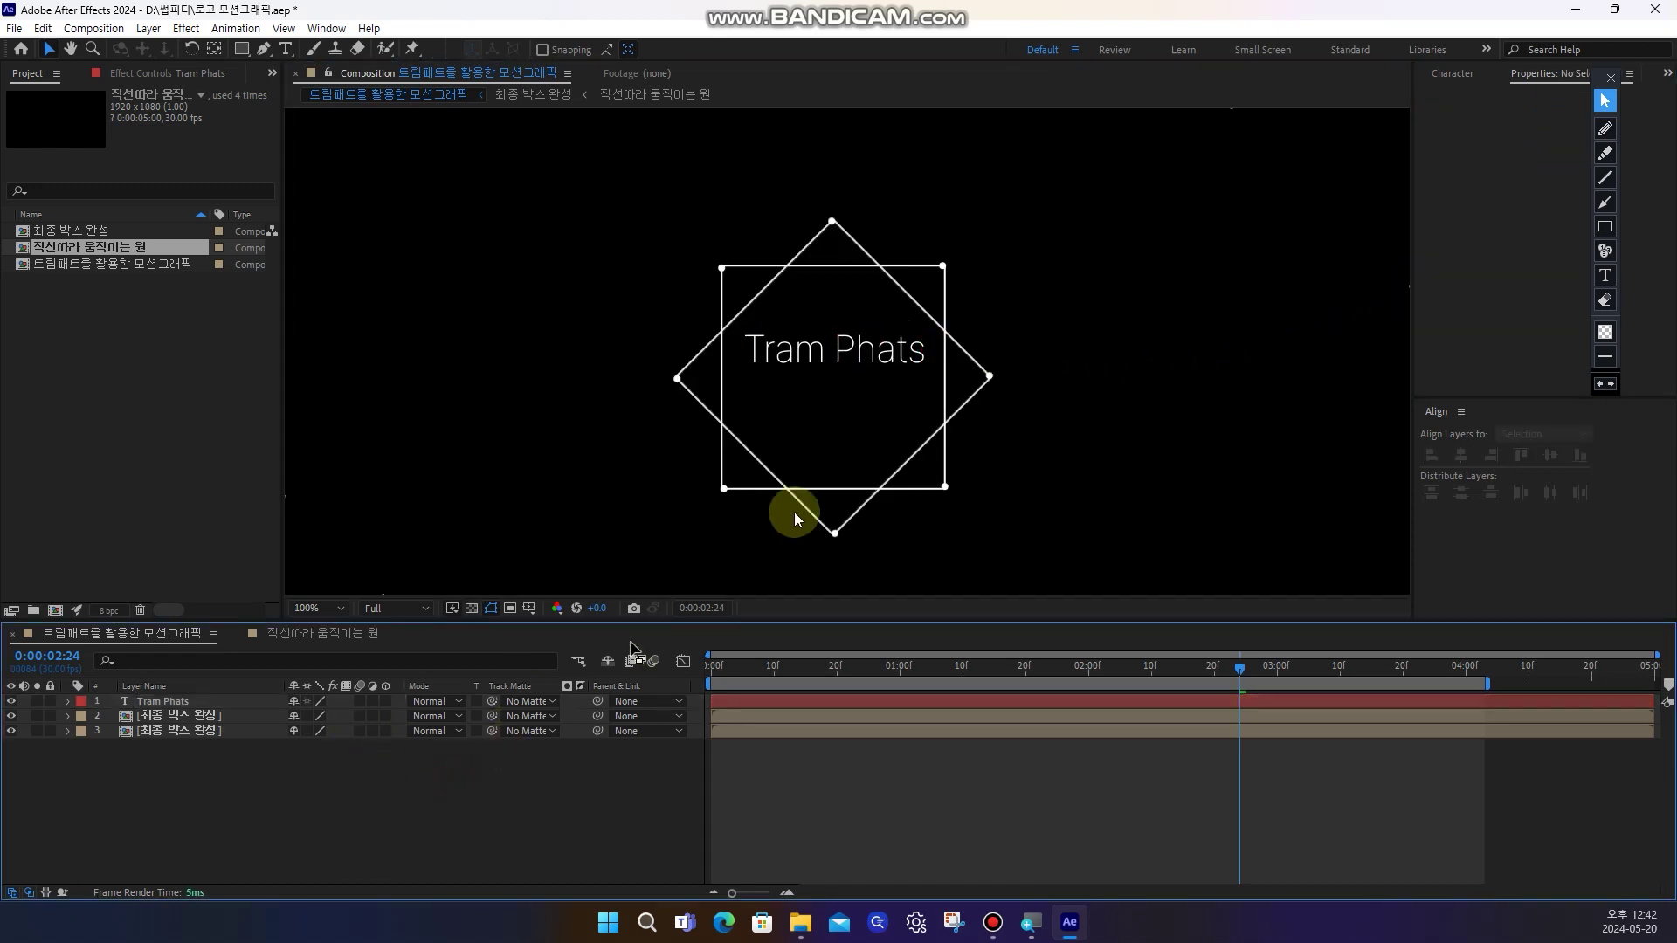
Change the Tram Phats font style to Medium and recentre the text in the box at about 848, 527
click(863, 354)
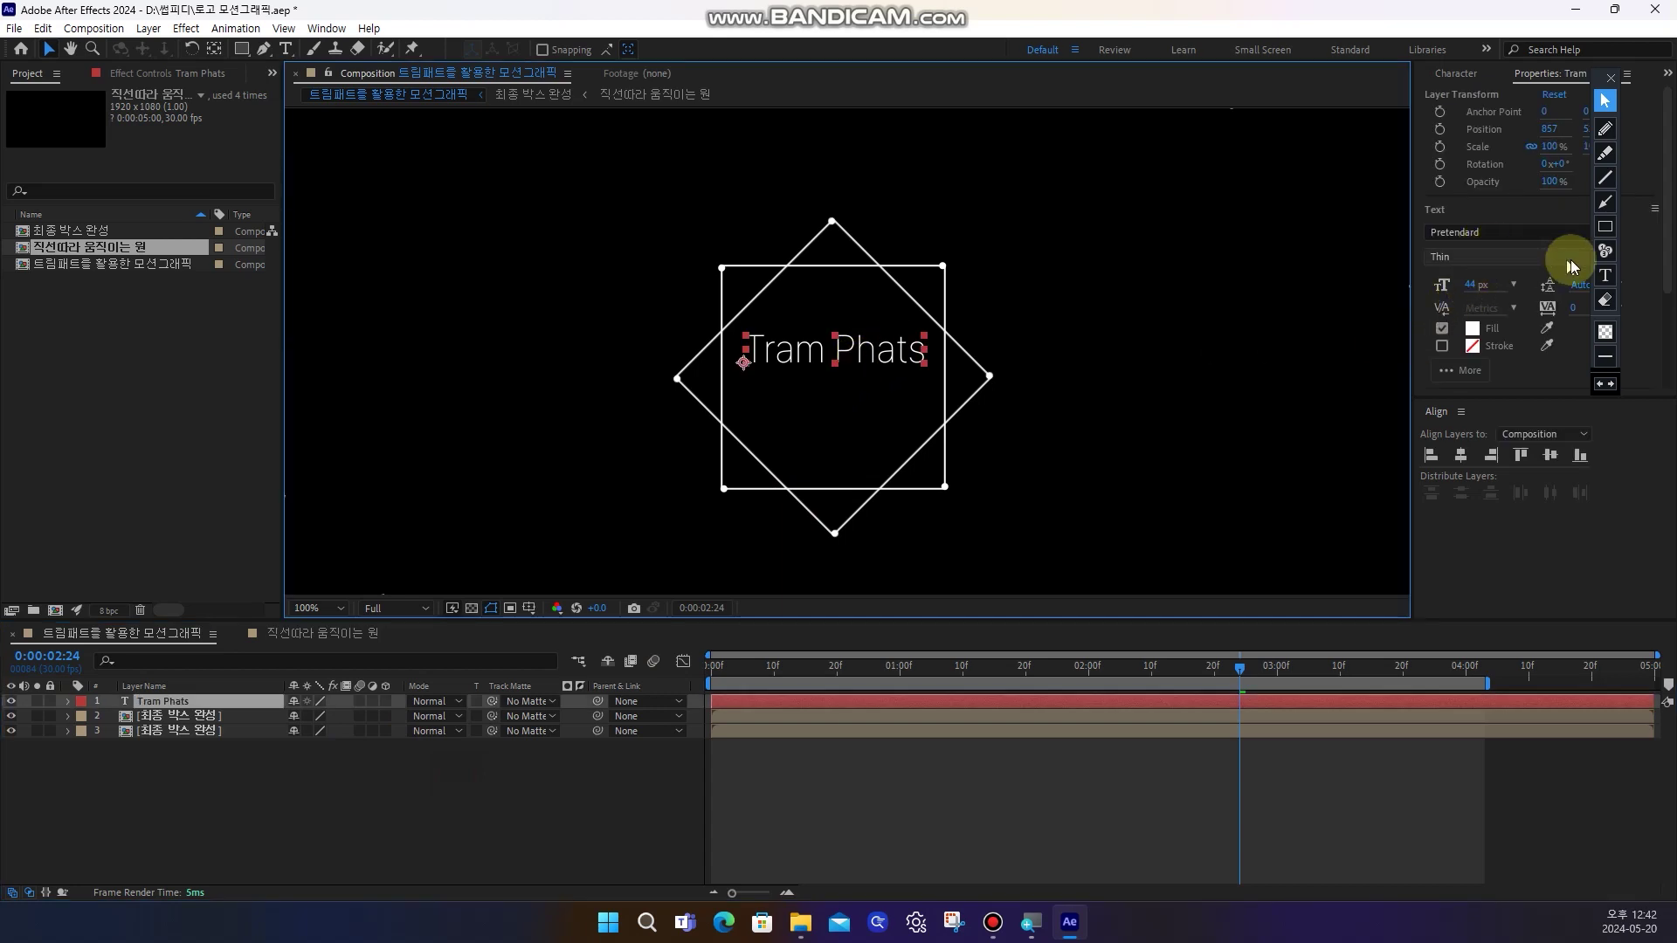
drag(1600, 77, 1665, 209)
click(1602, 258)
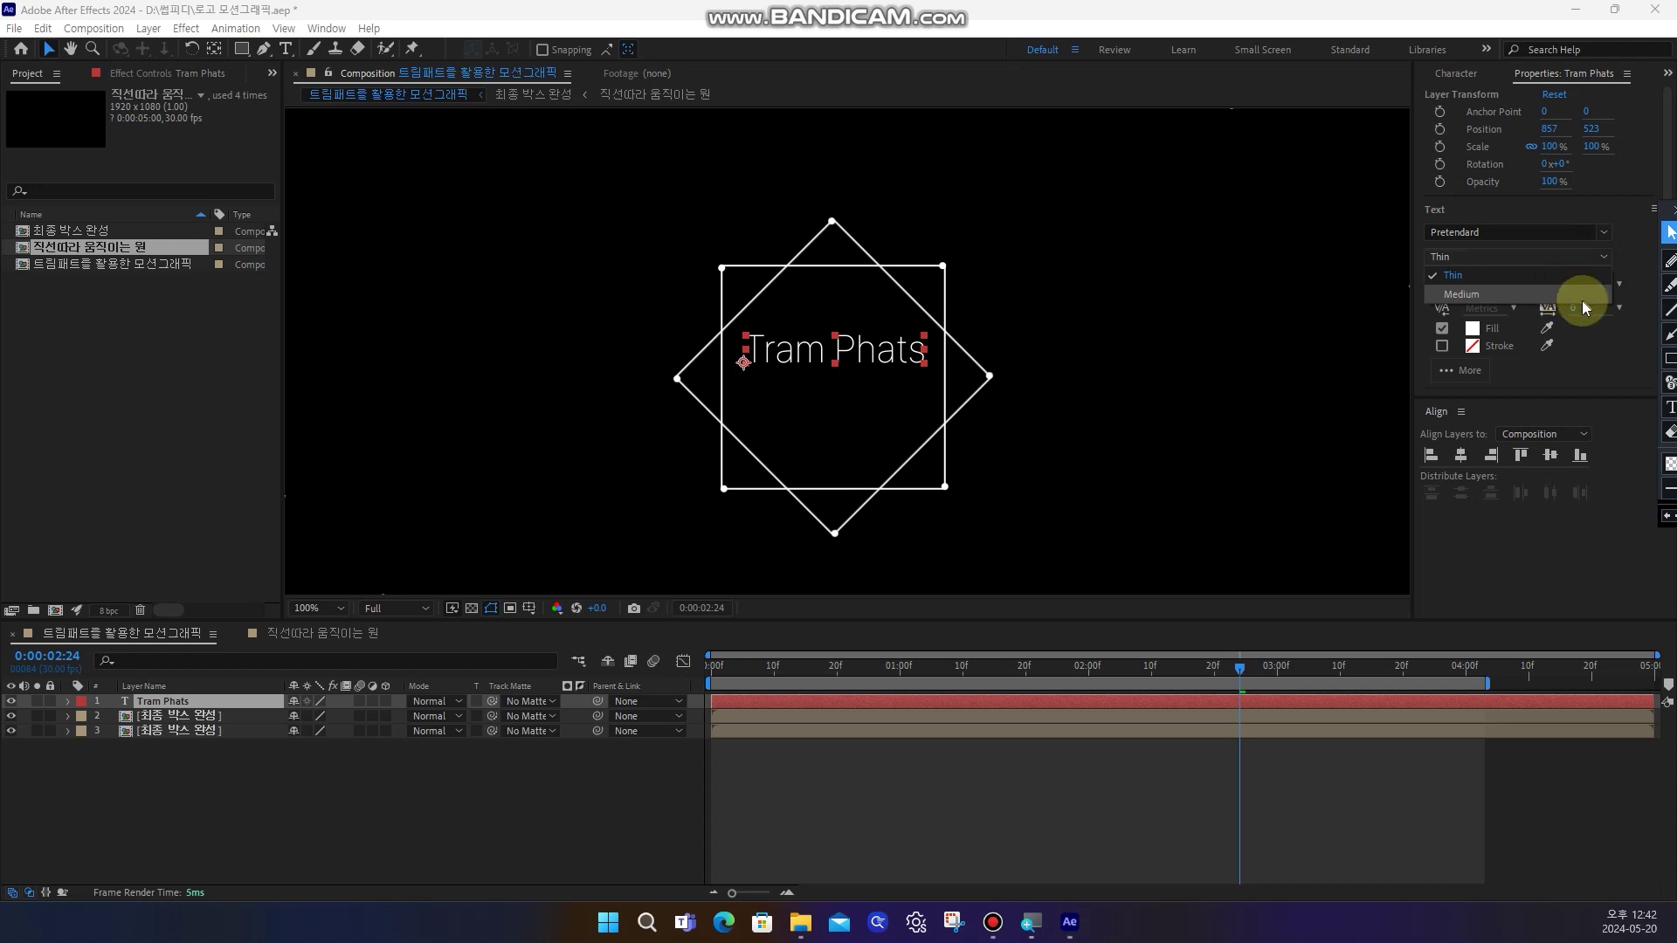
click(1533, 293)
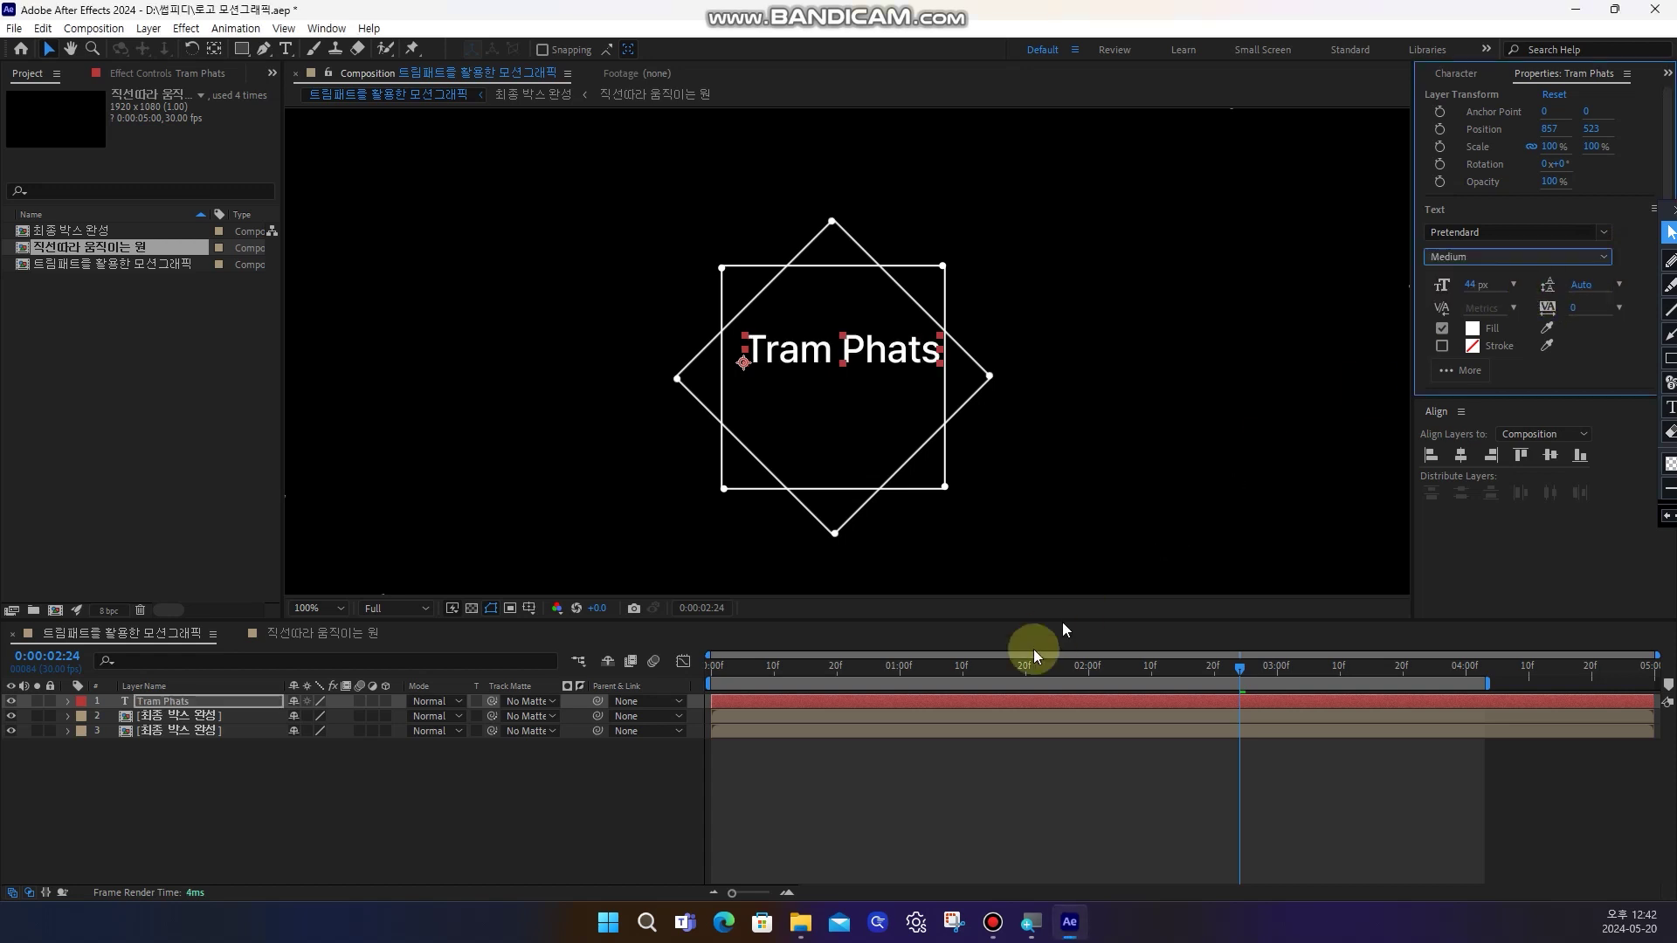
drag(901, 353, 877, 390)
click(602, 768)
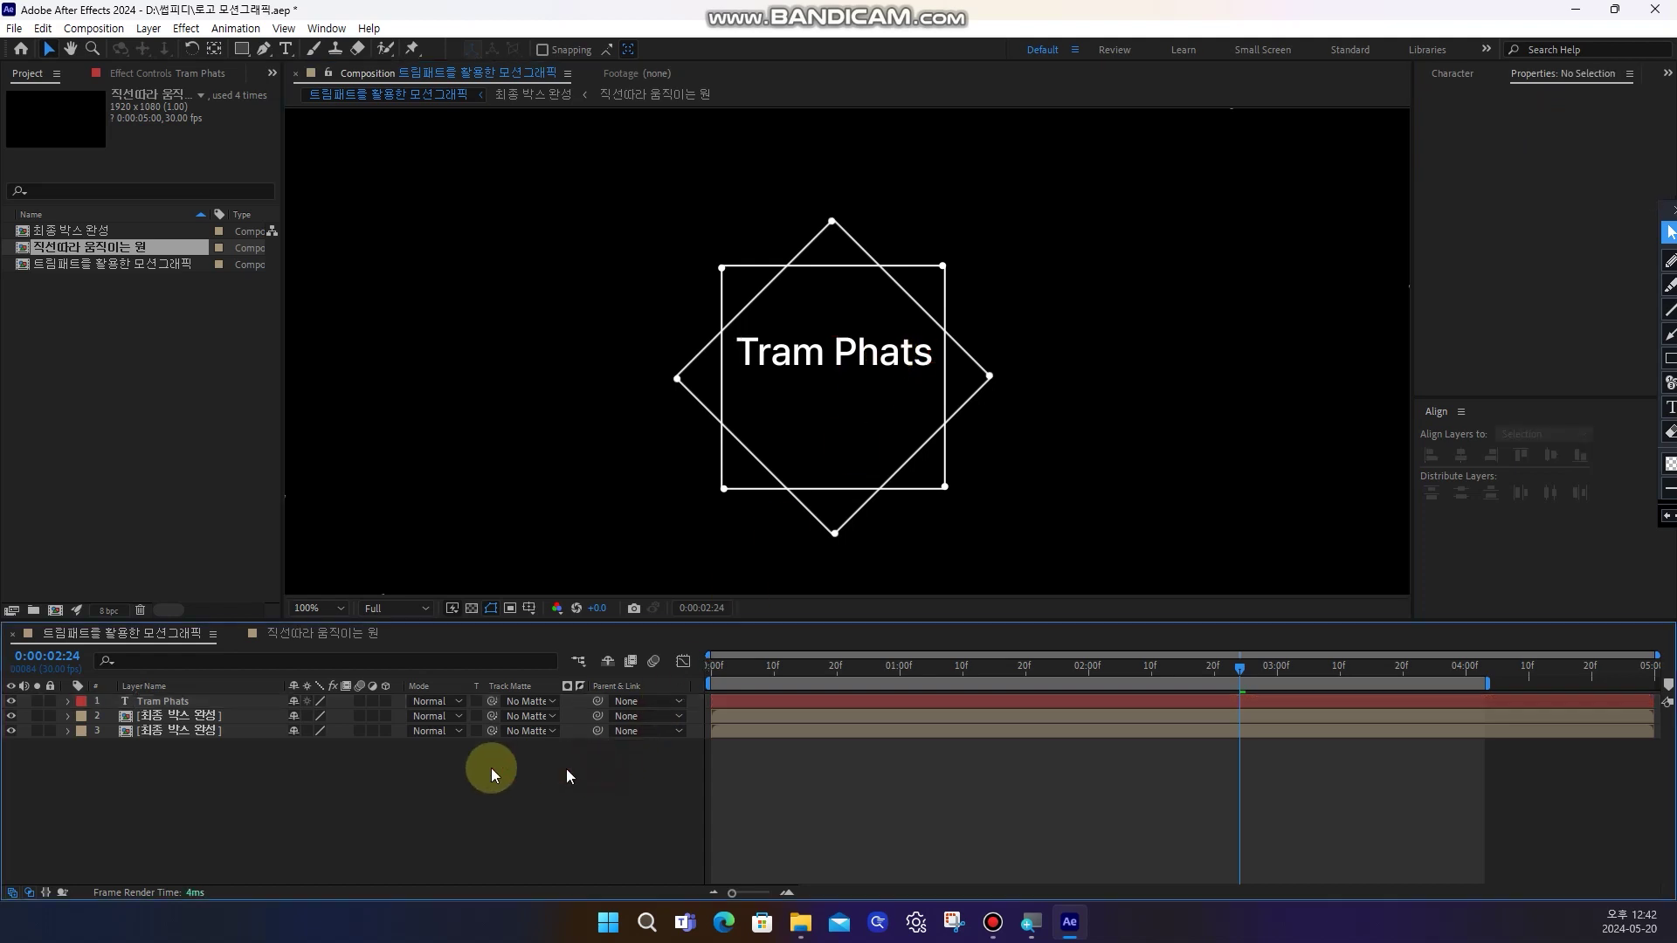
Duplicate the Tram Phats text layer and move the copy straight down to a Y position of 565
click(206, 700)
key(ctrl+d)
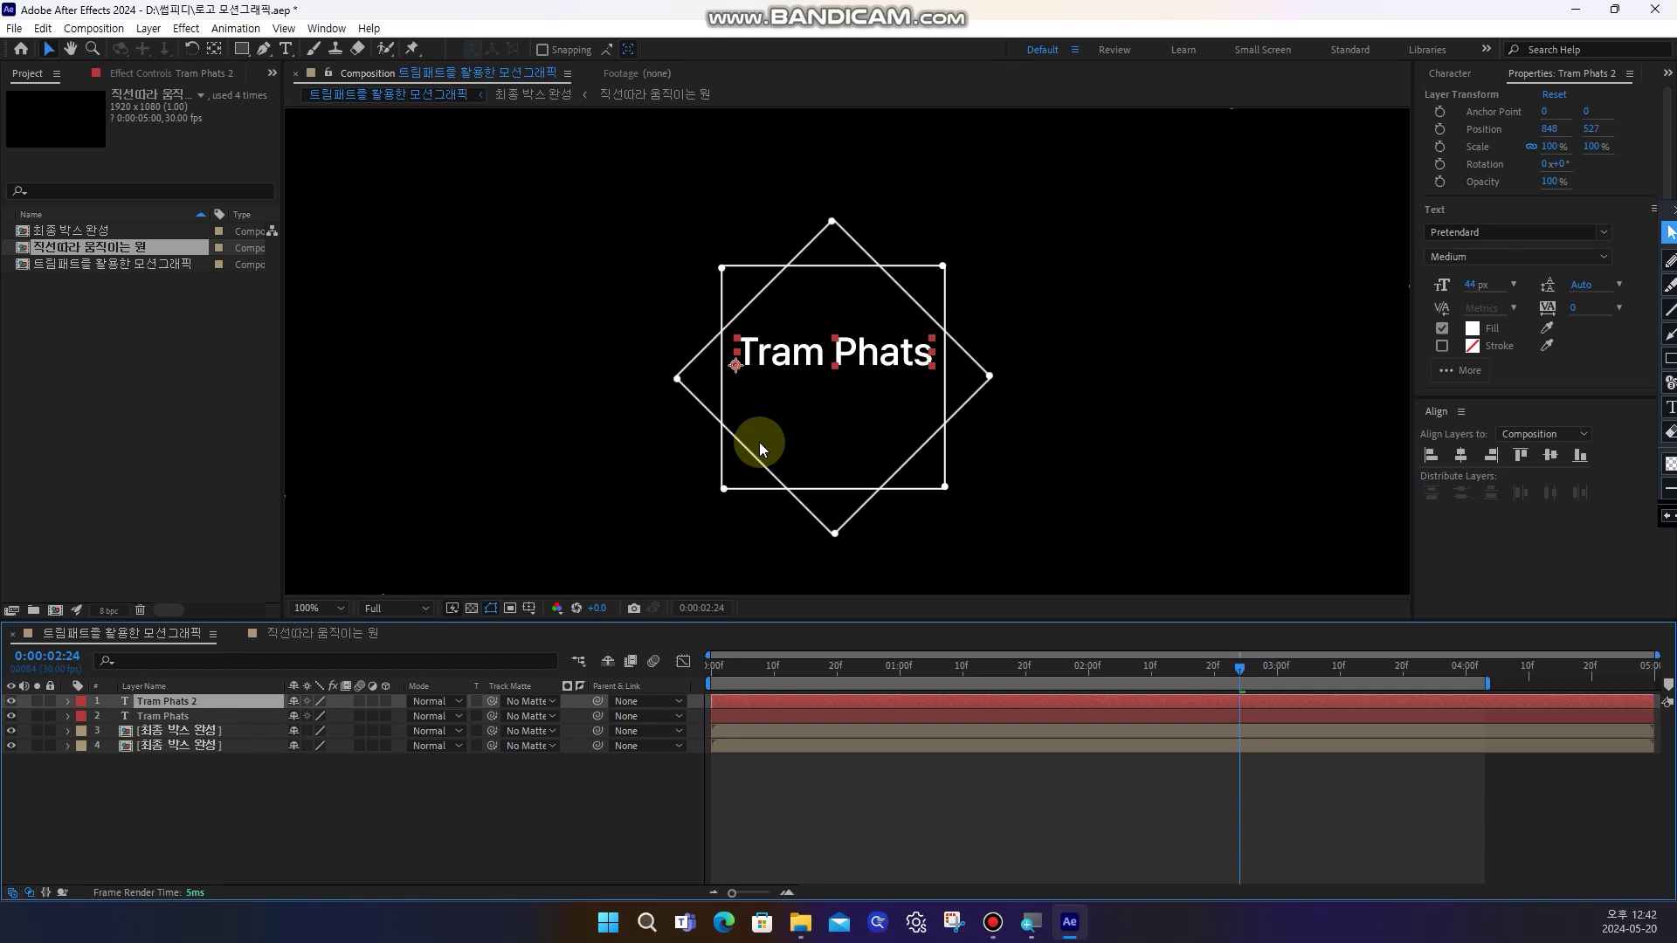
key(Down)
key(Down)
key(Down)
key(Down)
key(Down)
key(Down)
key(Down)
key(Down)
key(Down)
key(Down)
key(Down)
key(Down)
key(Down)
key(Down)
key(Down)
key(Down)
key(Down)
key(Down)
key(Down)
key(Down)
key(Down)
key(Down)
key(Down)
key(Down)
key(Down)
key(Down)
key(Down)
key(Down)
key(Down)
key(Down)
key(Down)
key(Down)
key(Down)
key(Down)
key(Down)
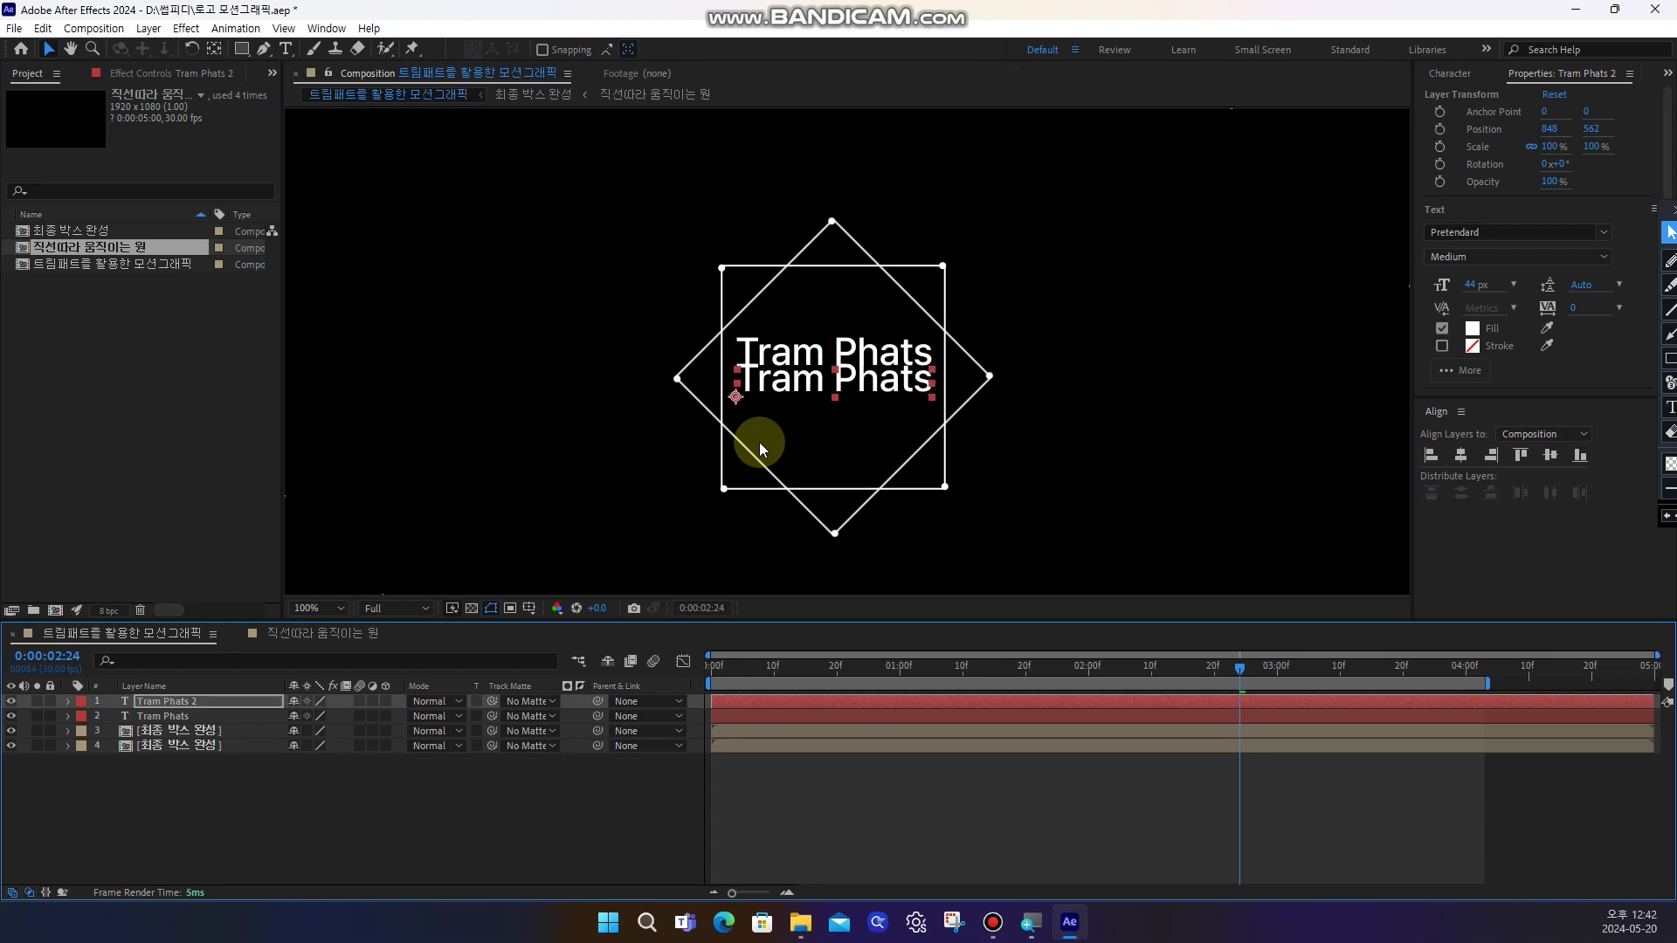
key(Down)
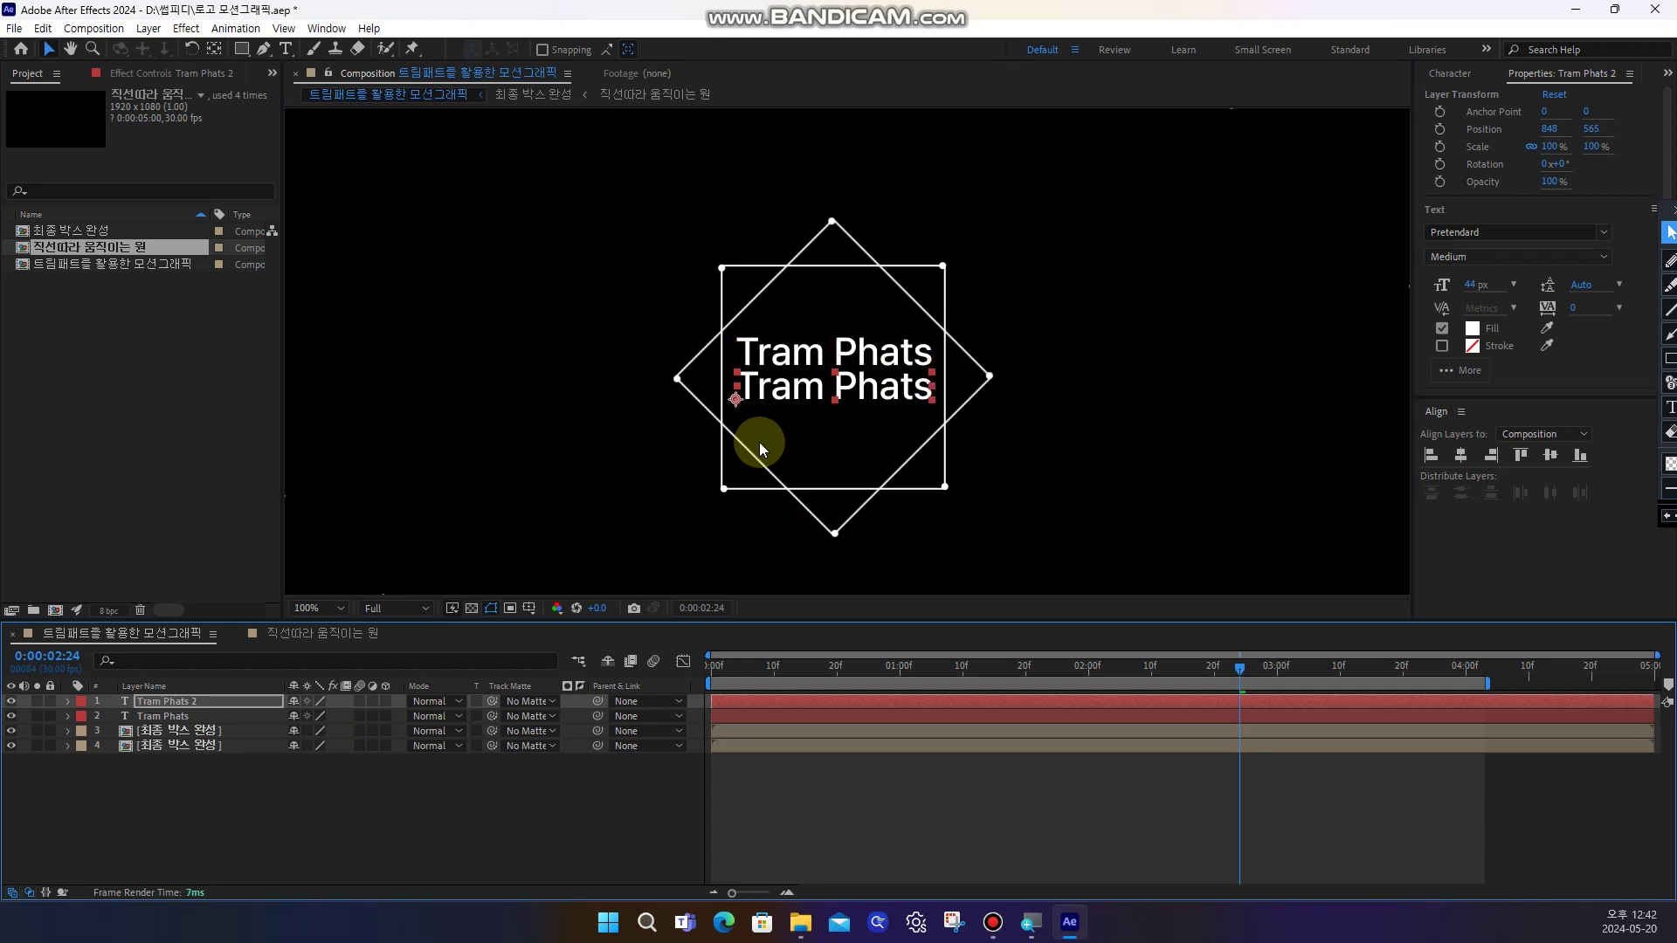
Set the lower text copy's font style to Thin and replace its wording with "사용 방법"
click(1602, 256)
click(1470, 295)
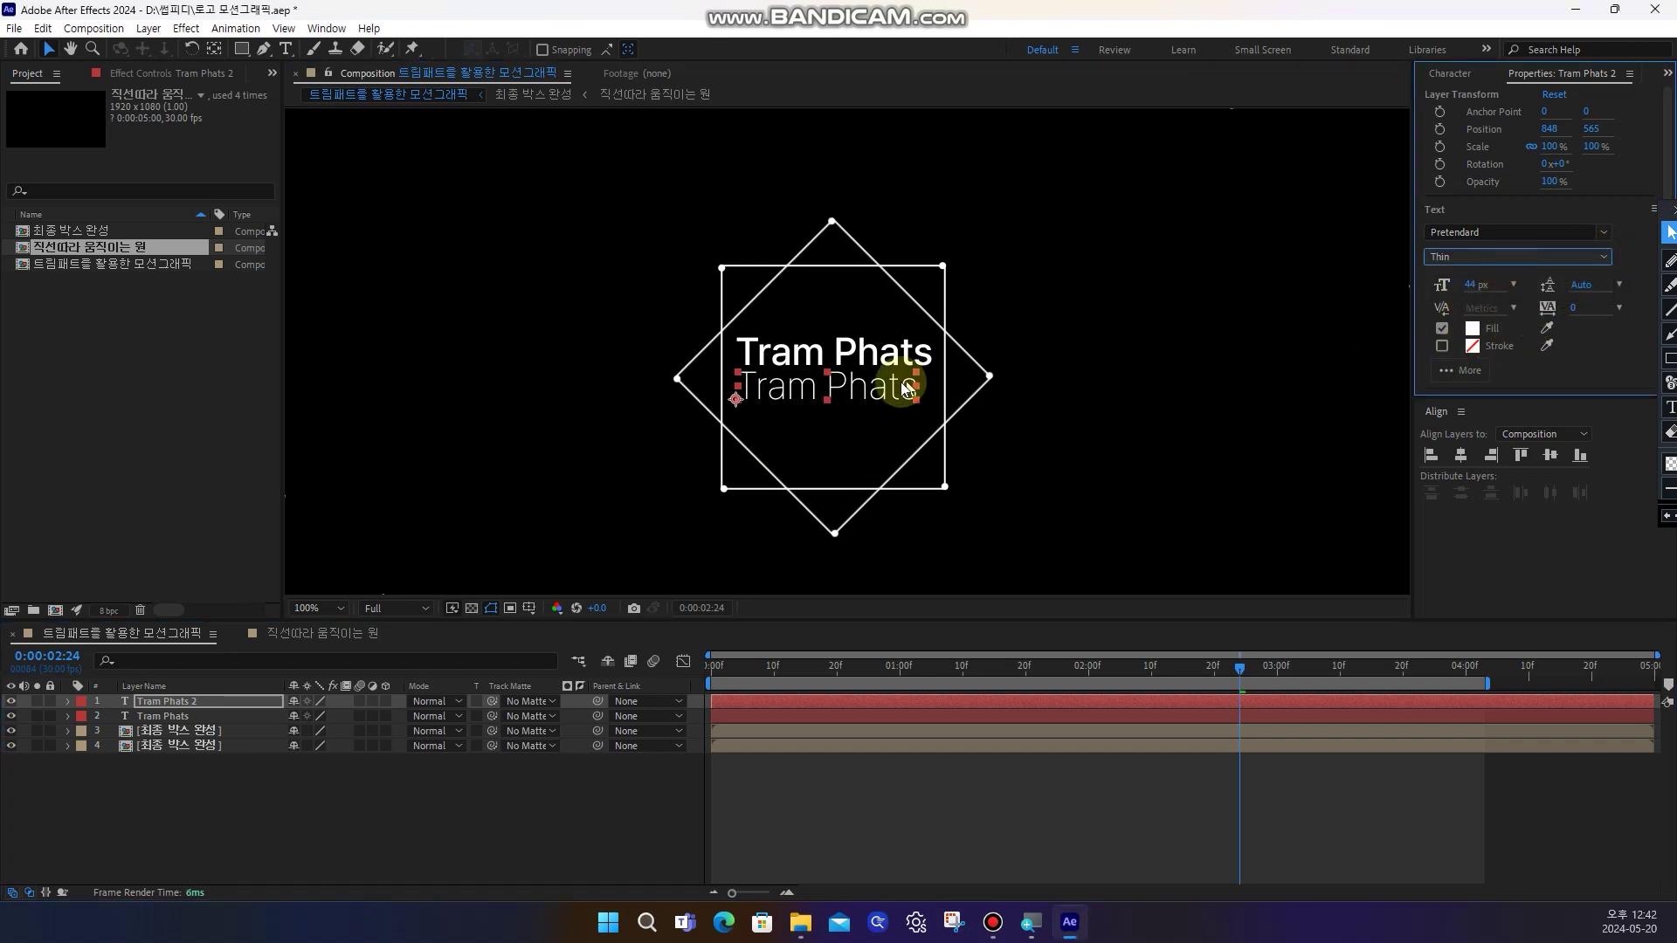
click(285, 48)
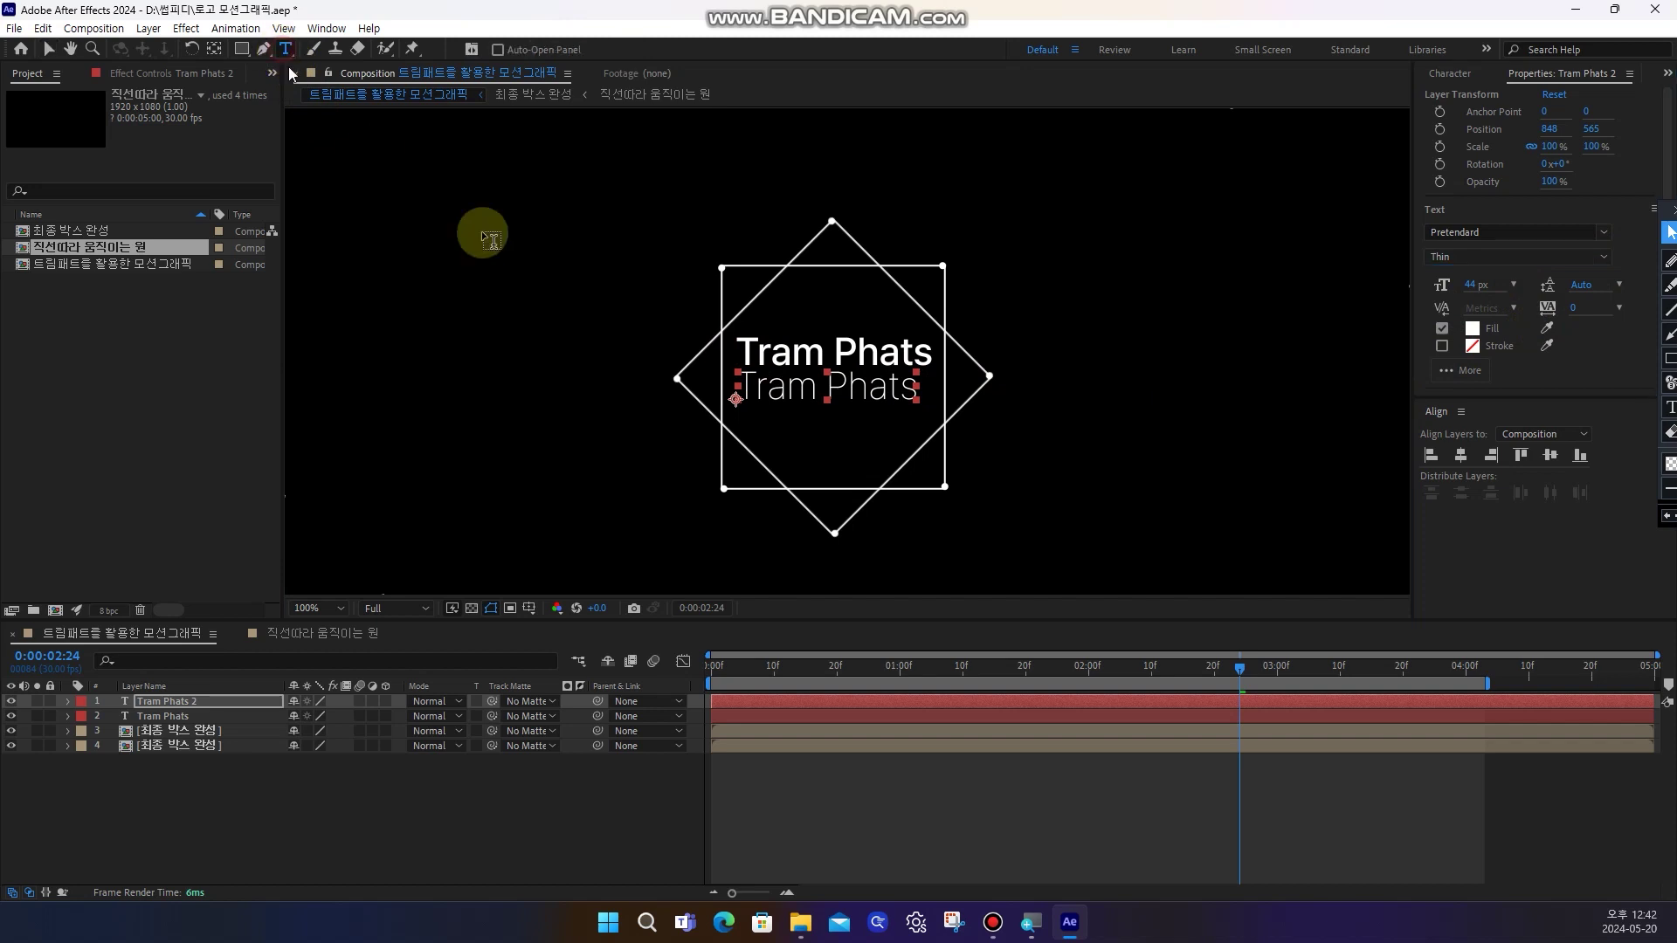
drag(730, 375, 980, 394)
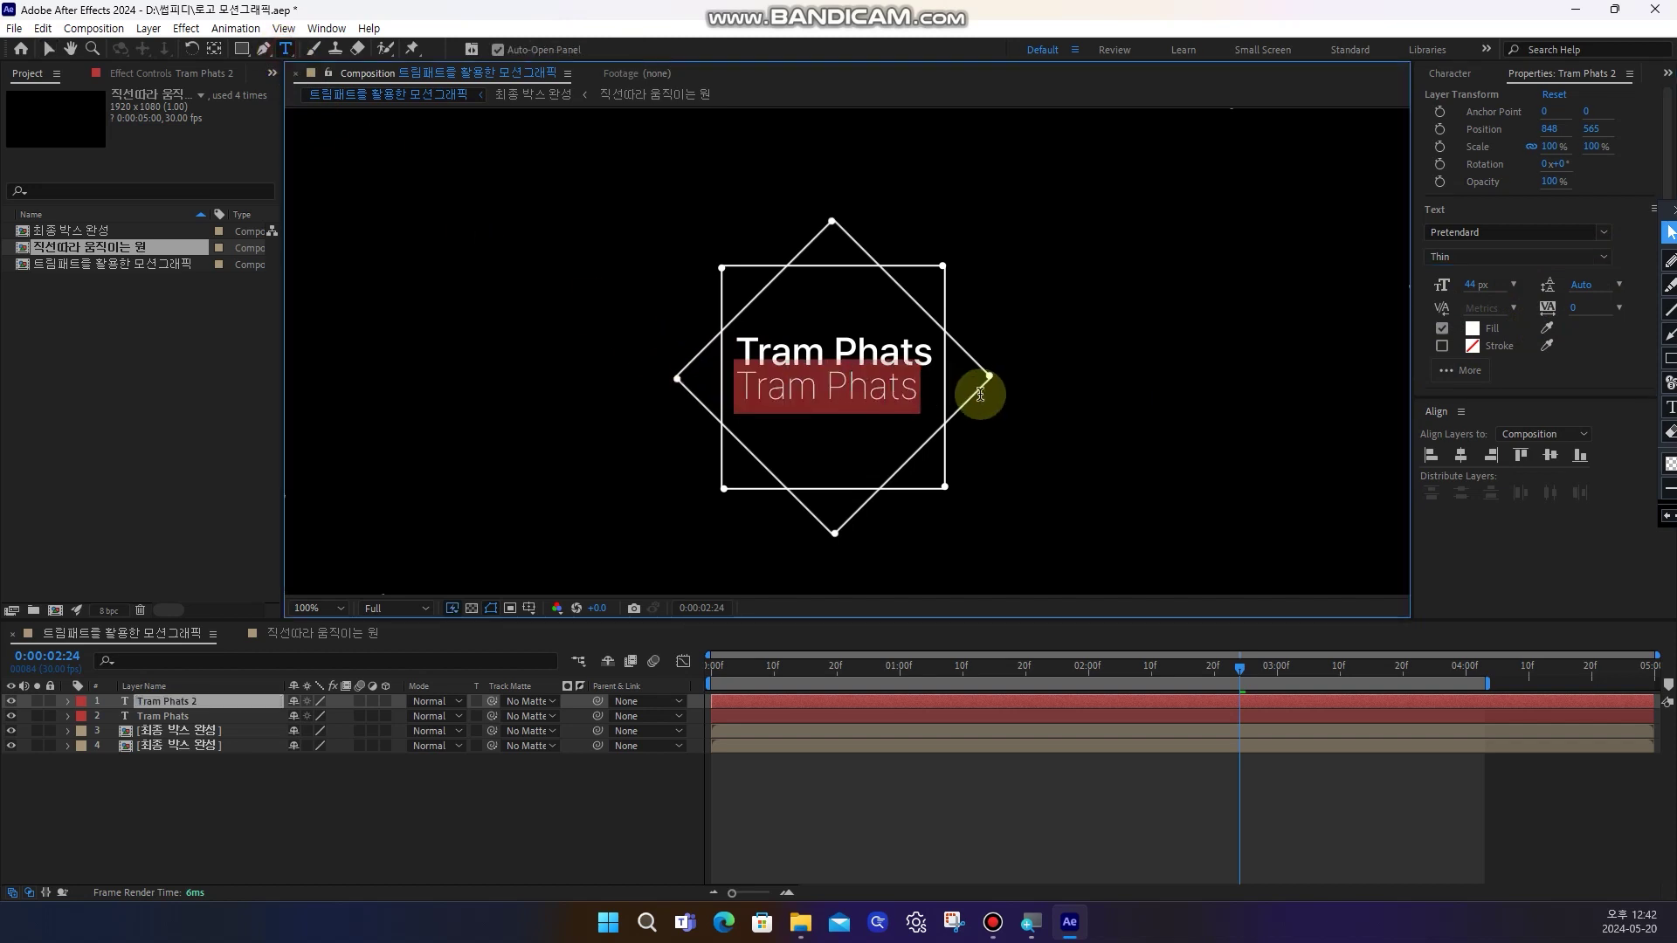
text(상)
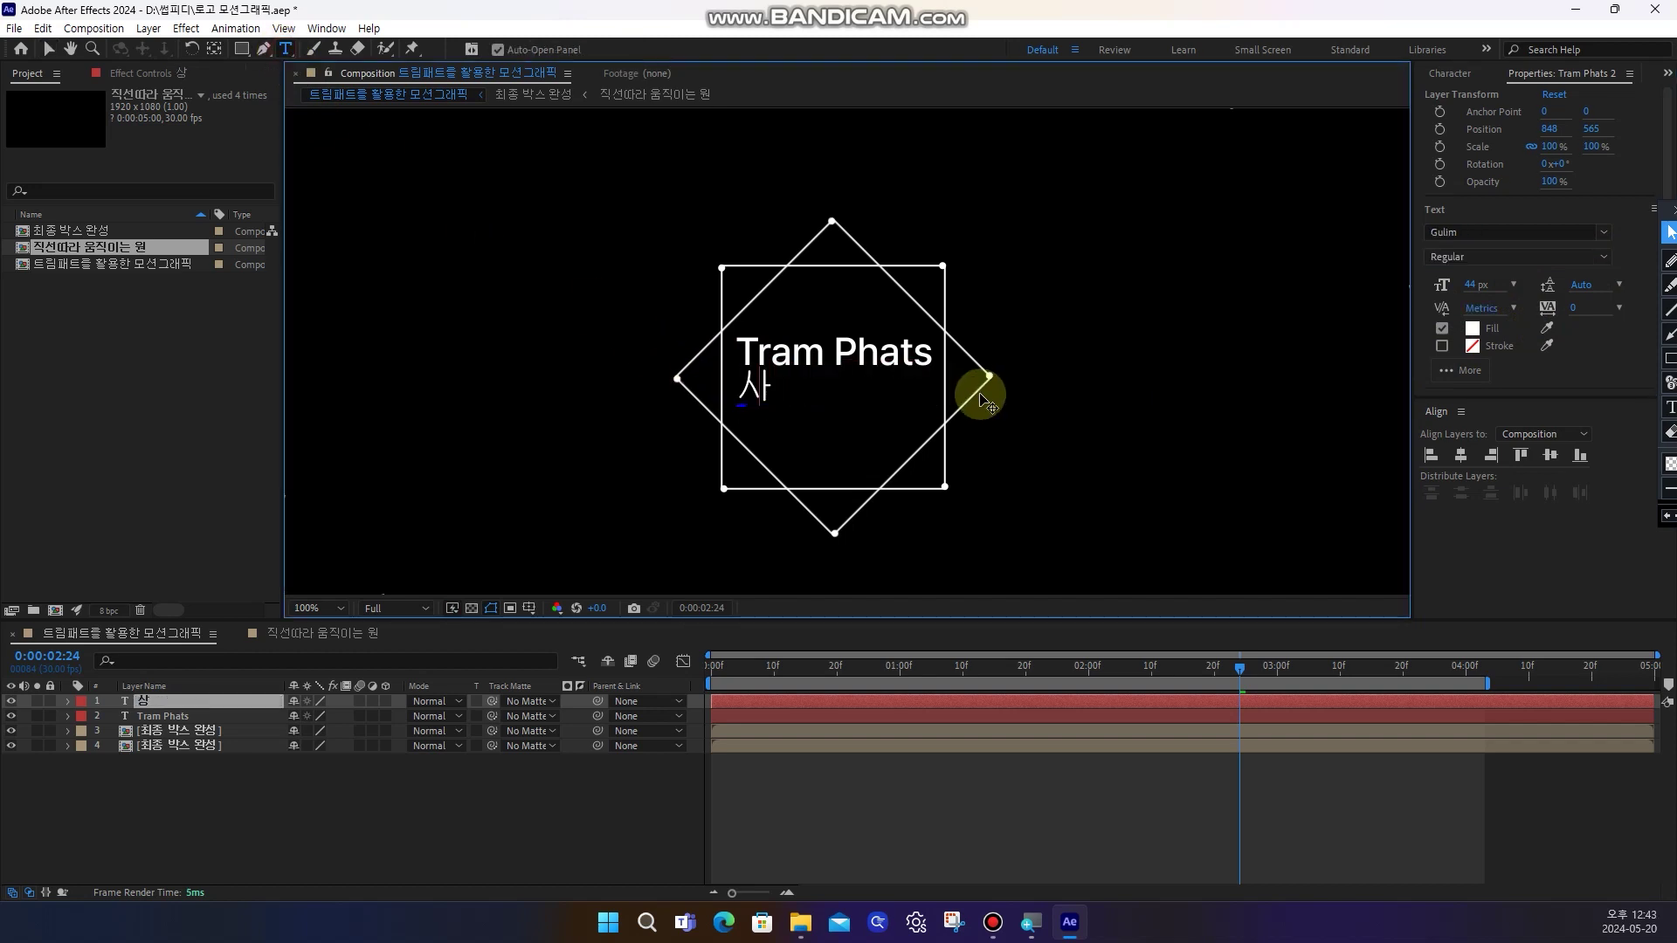
click(745, 386)
click(48, 49)
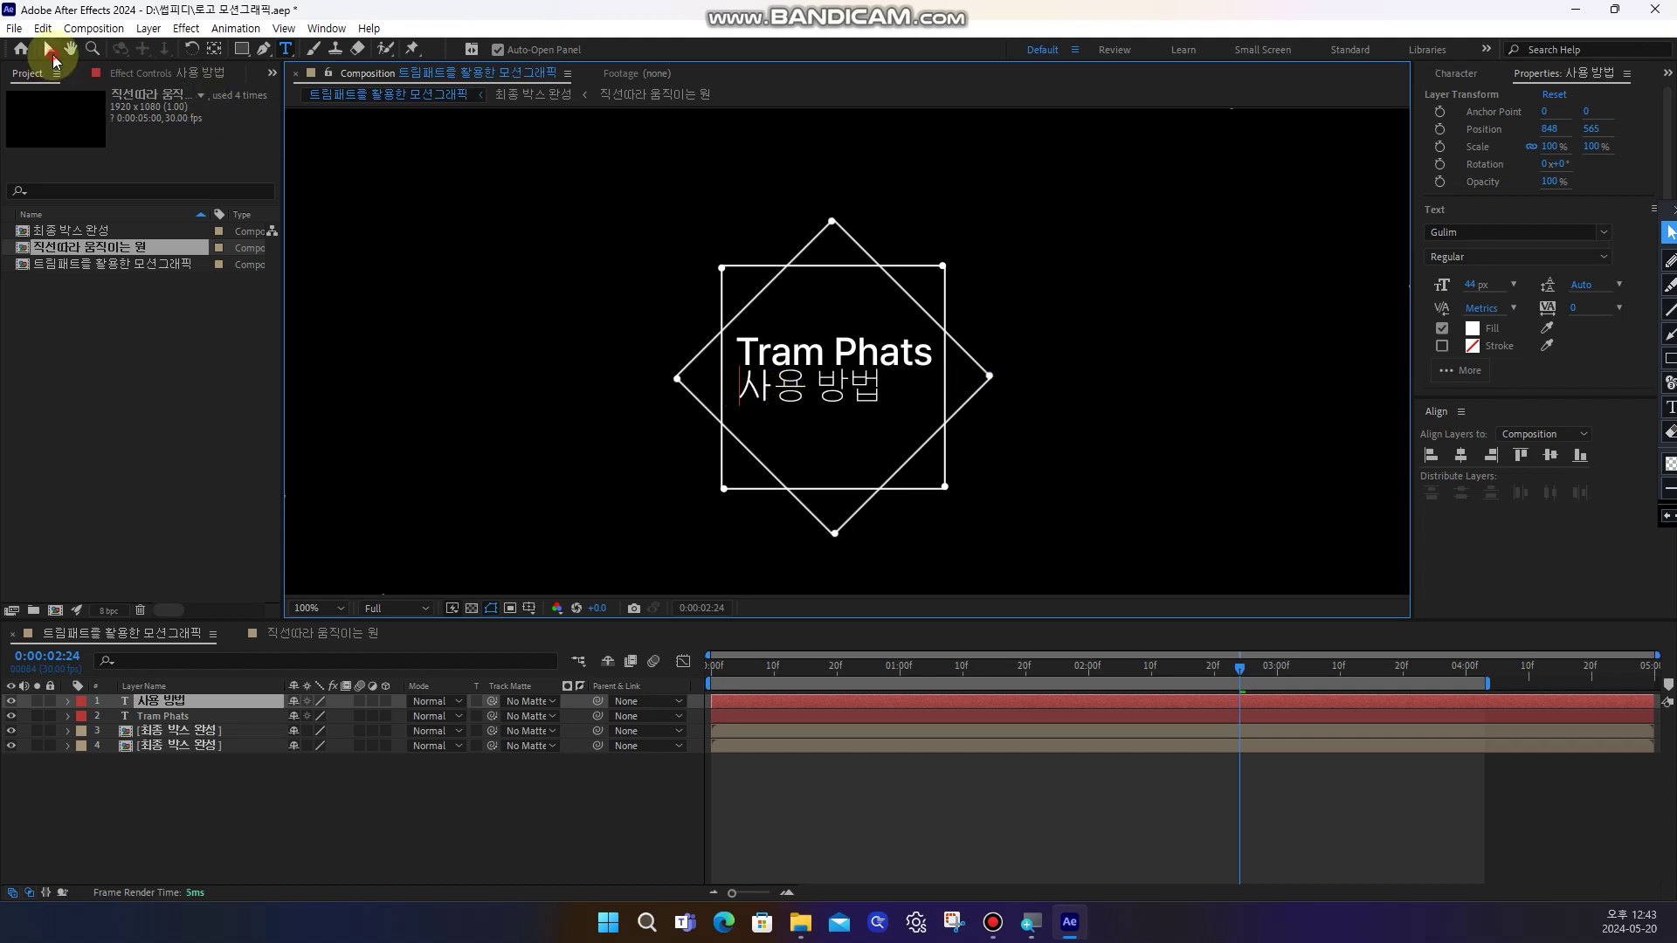
Display the Paragraph controls and dock them just above the Align controls, widening that column slightly
click(186, 714)
shift+click(166, 700)
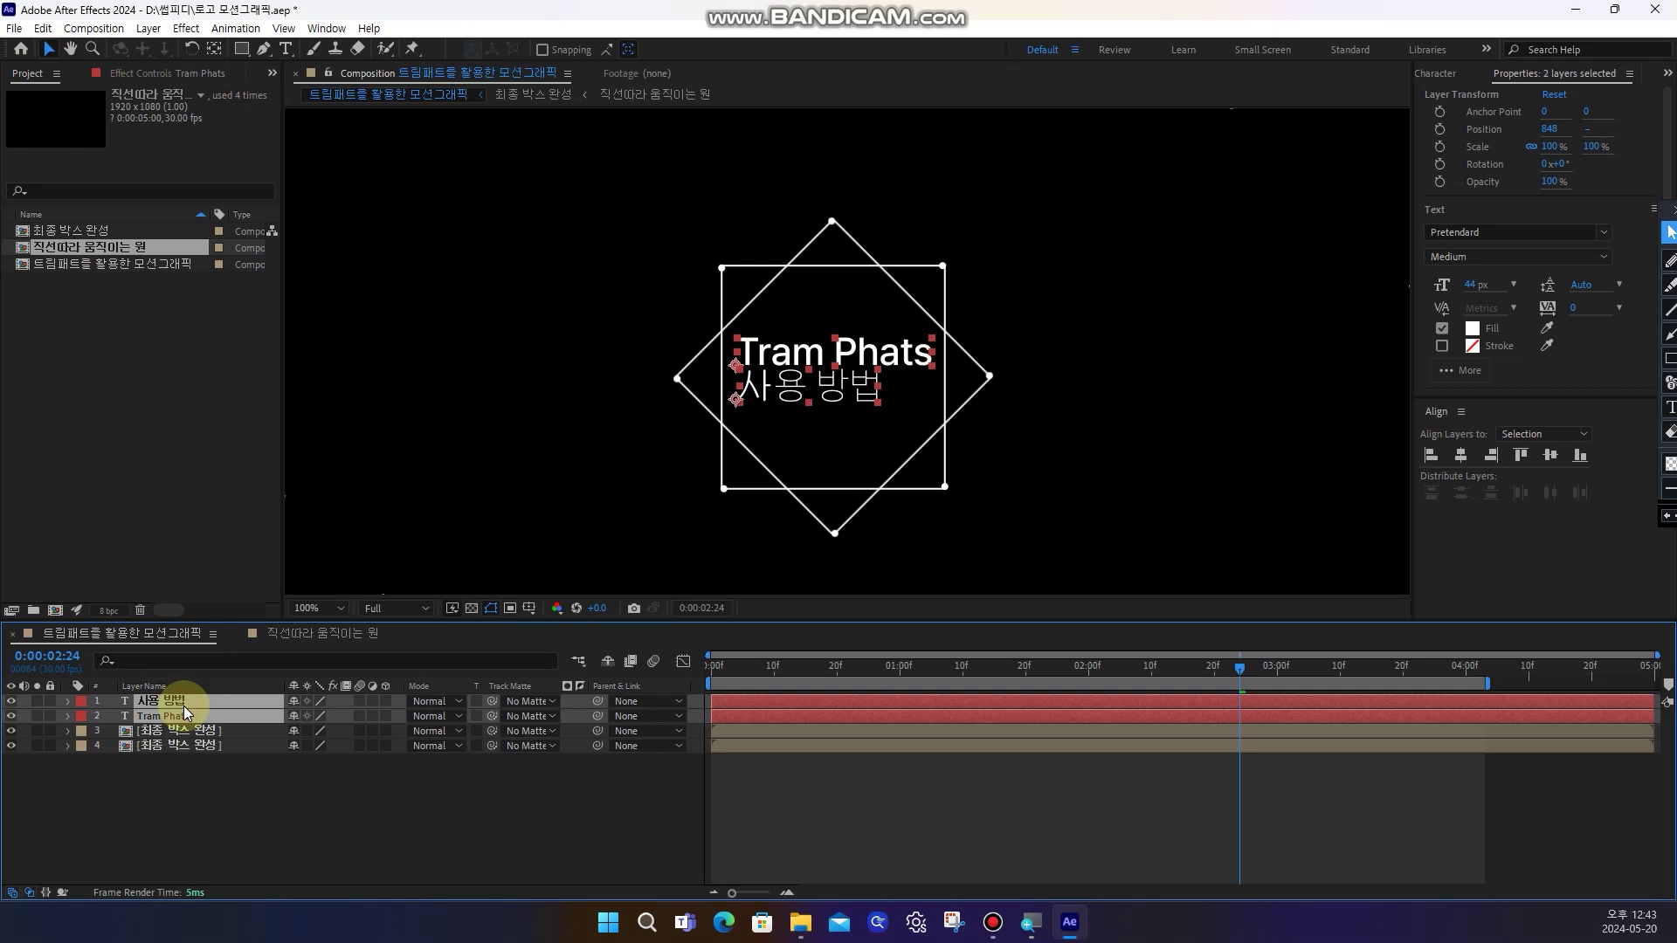
click(326, 28)
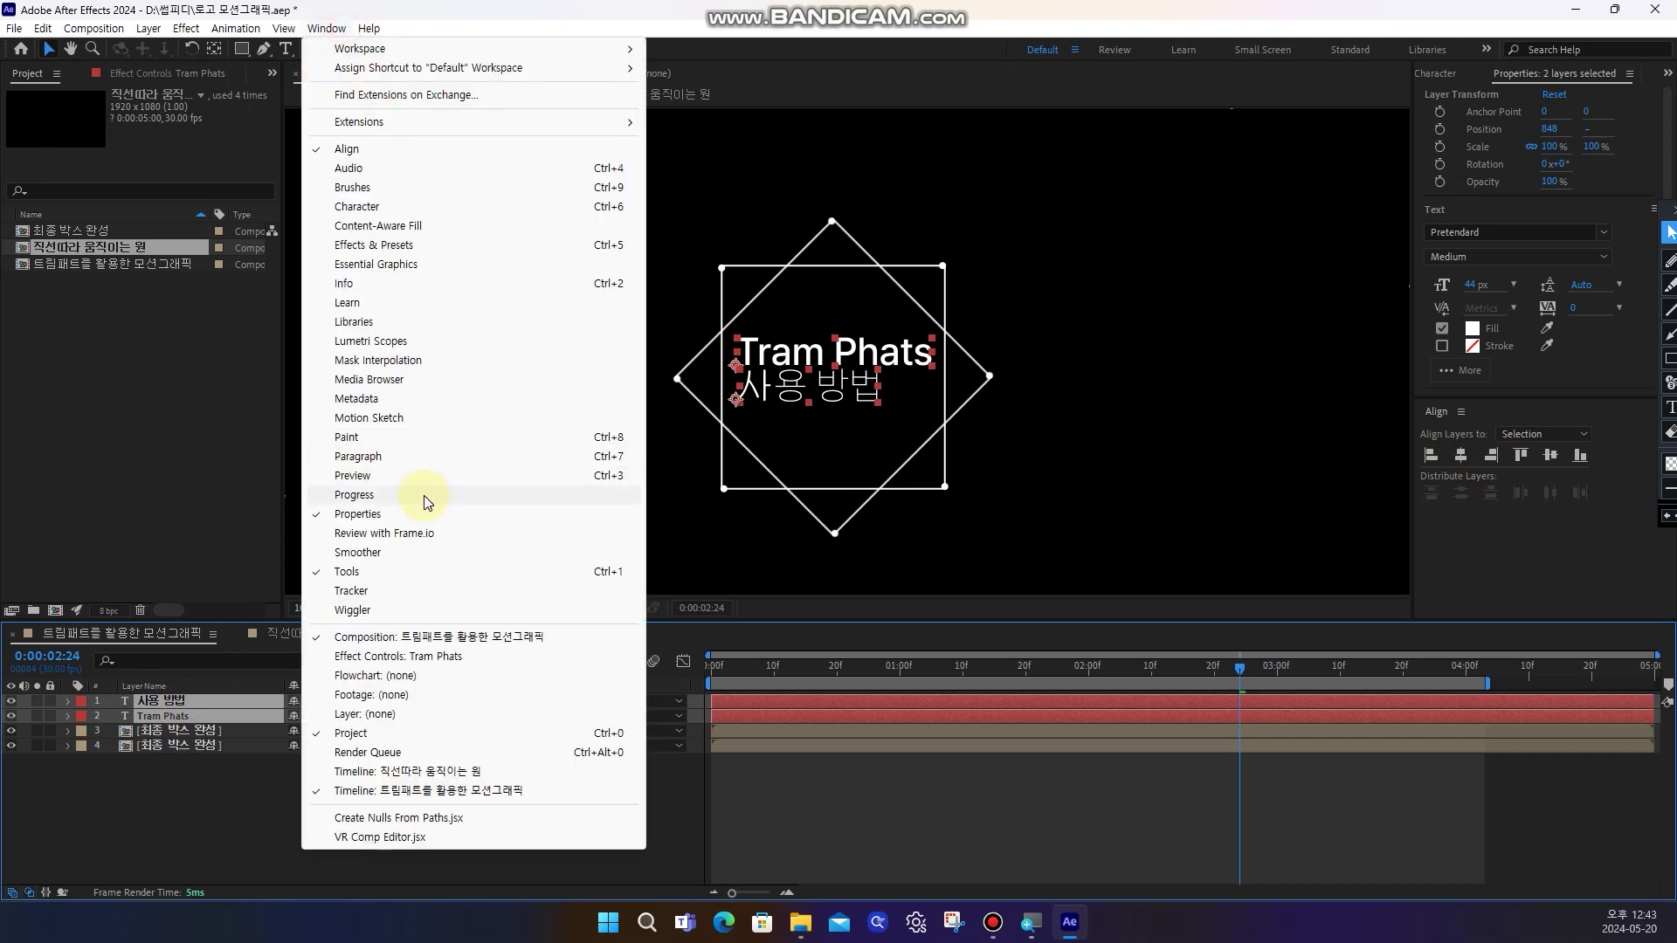
click(405, 463)
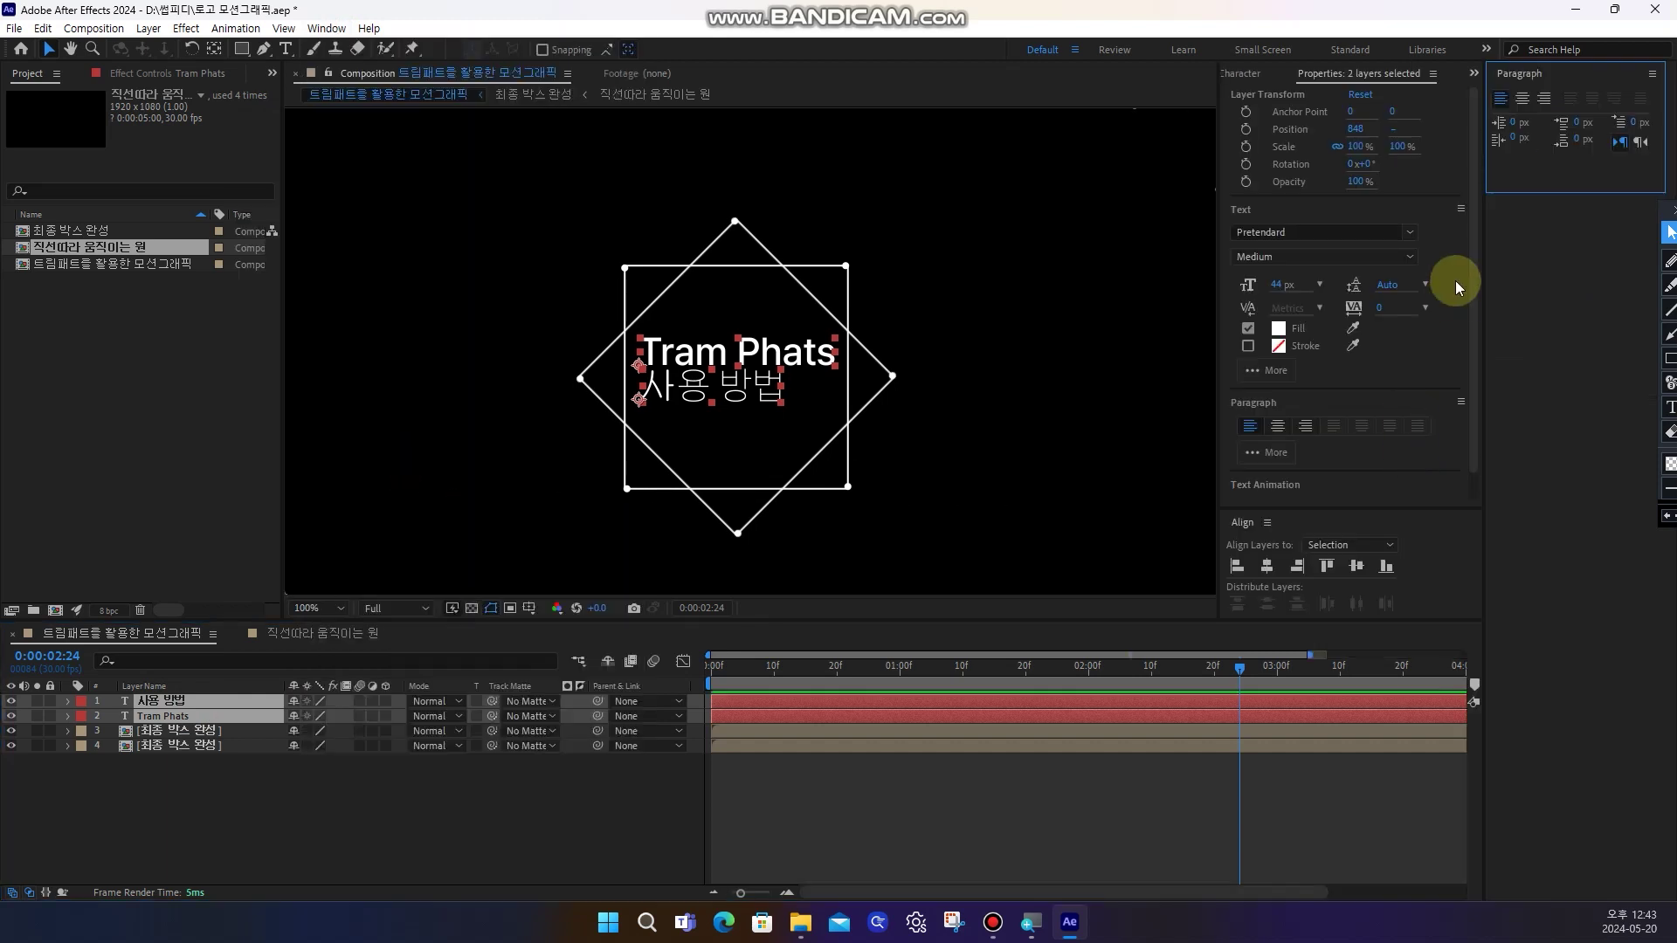
drag(1518, 73, 1299, 542)
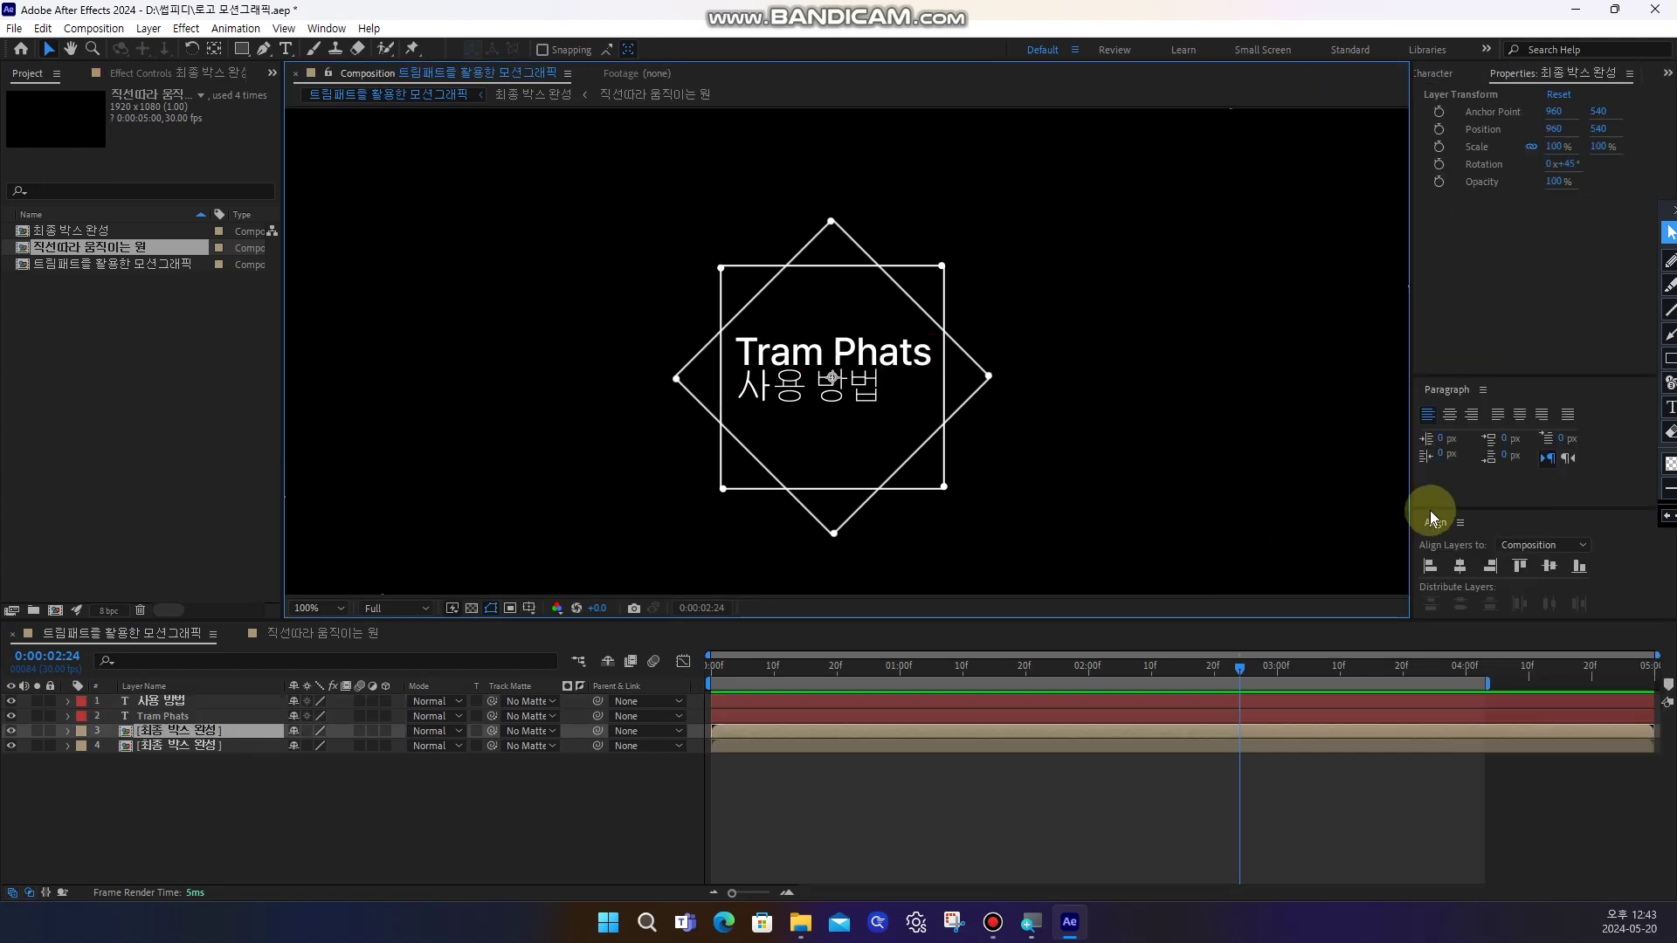
drag(1408, 491, 1374, 485)
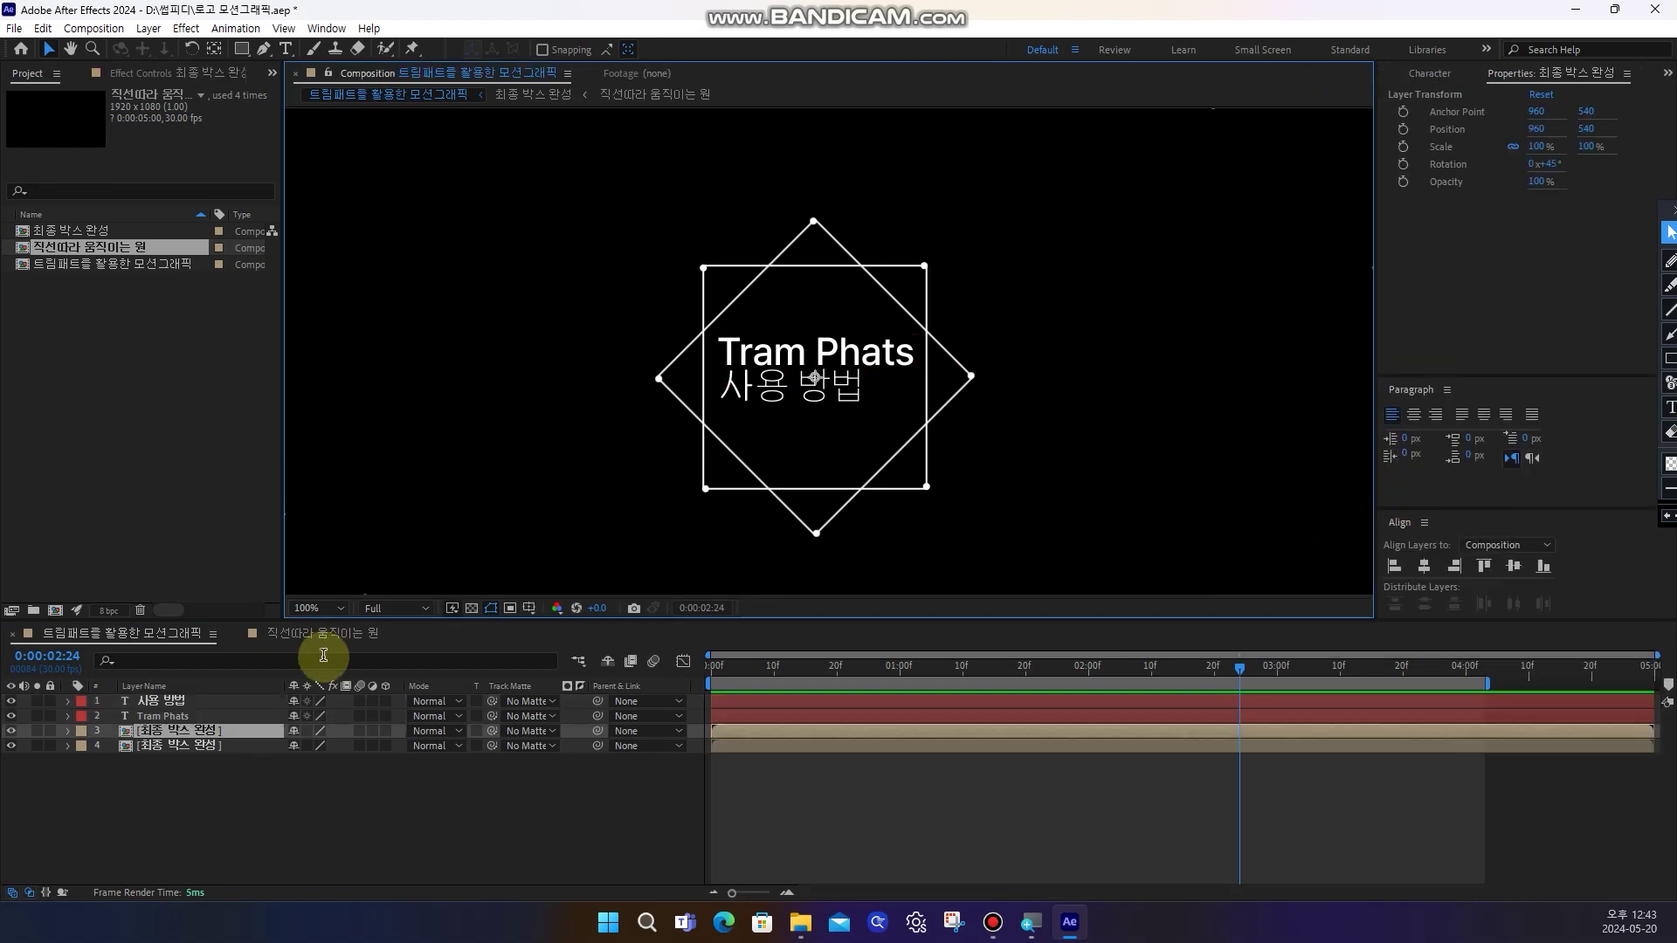
Centre-align the text of both title layers and move them together back into the box at X position 959
click(166, 701)
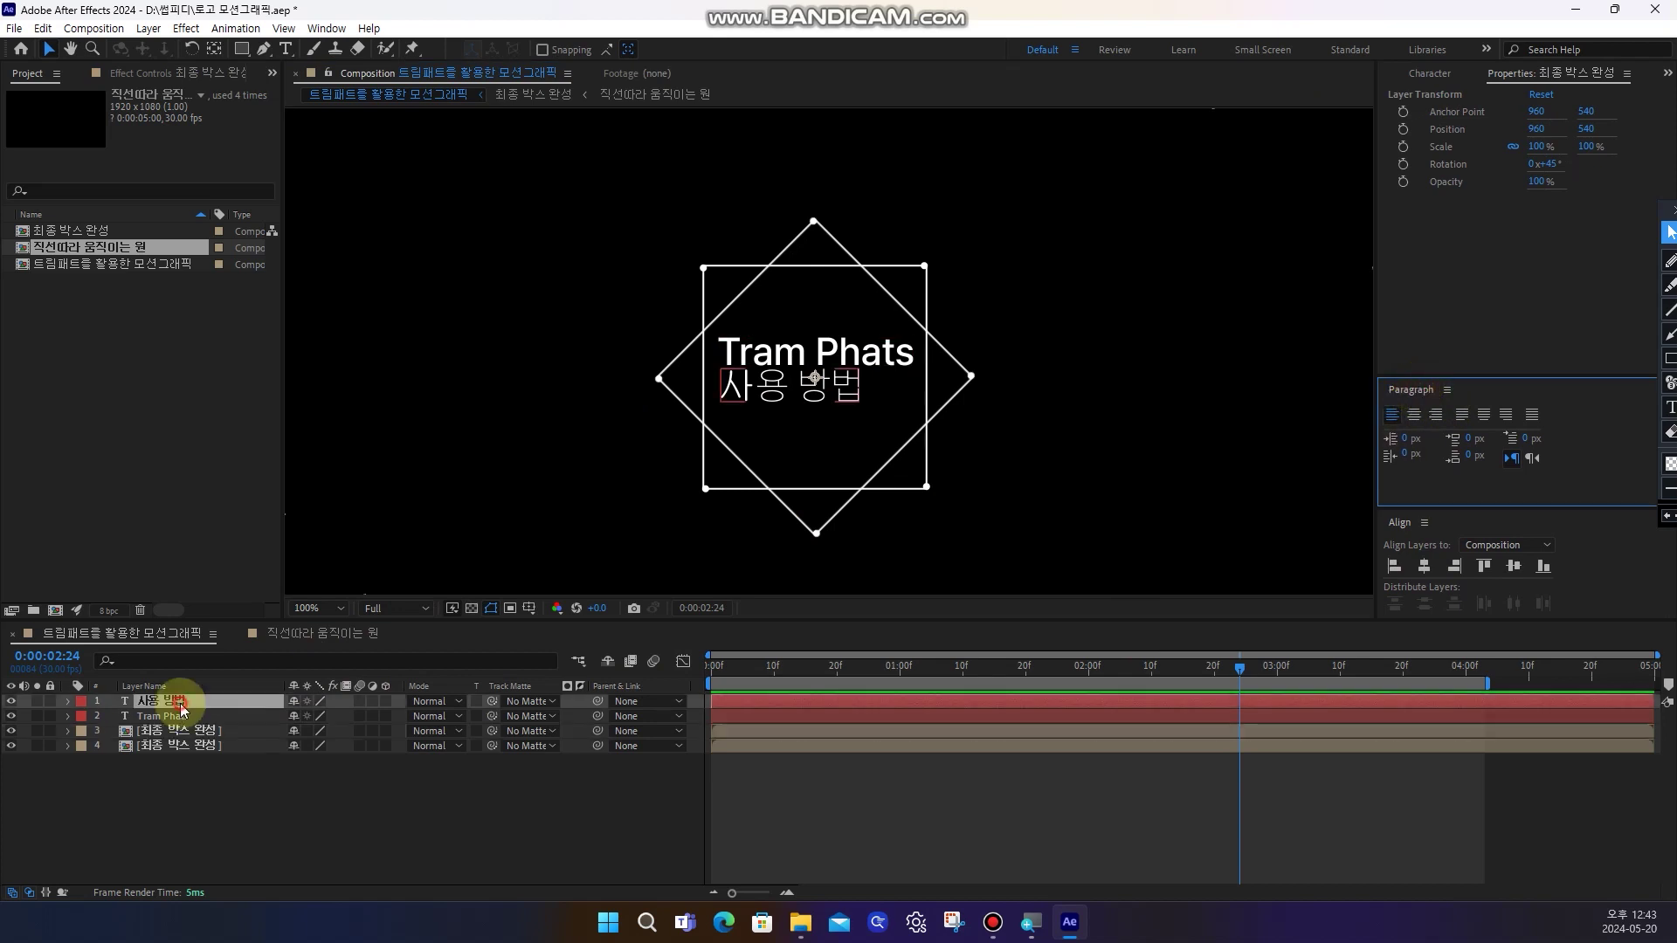
shift+click(179, 717)
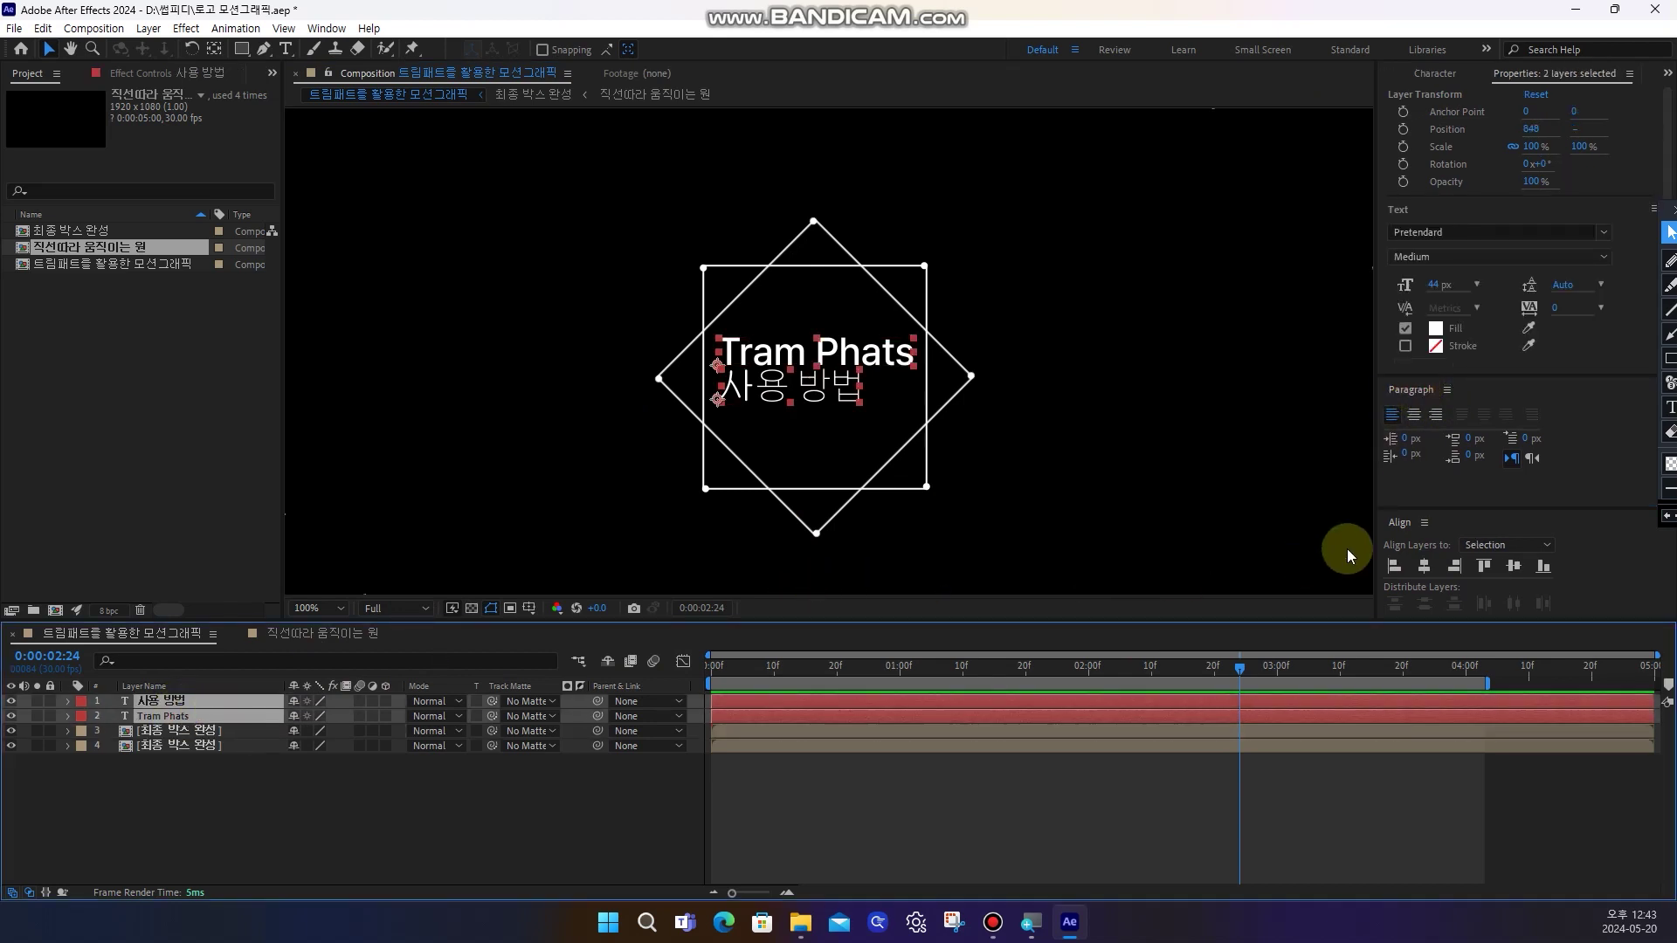
click(1415, 418)
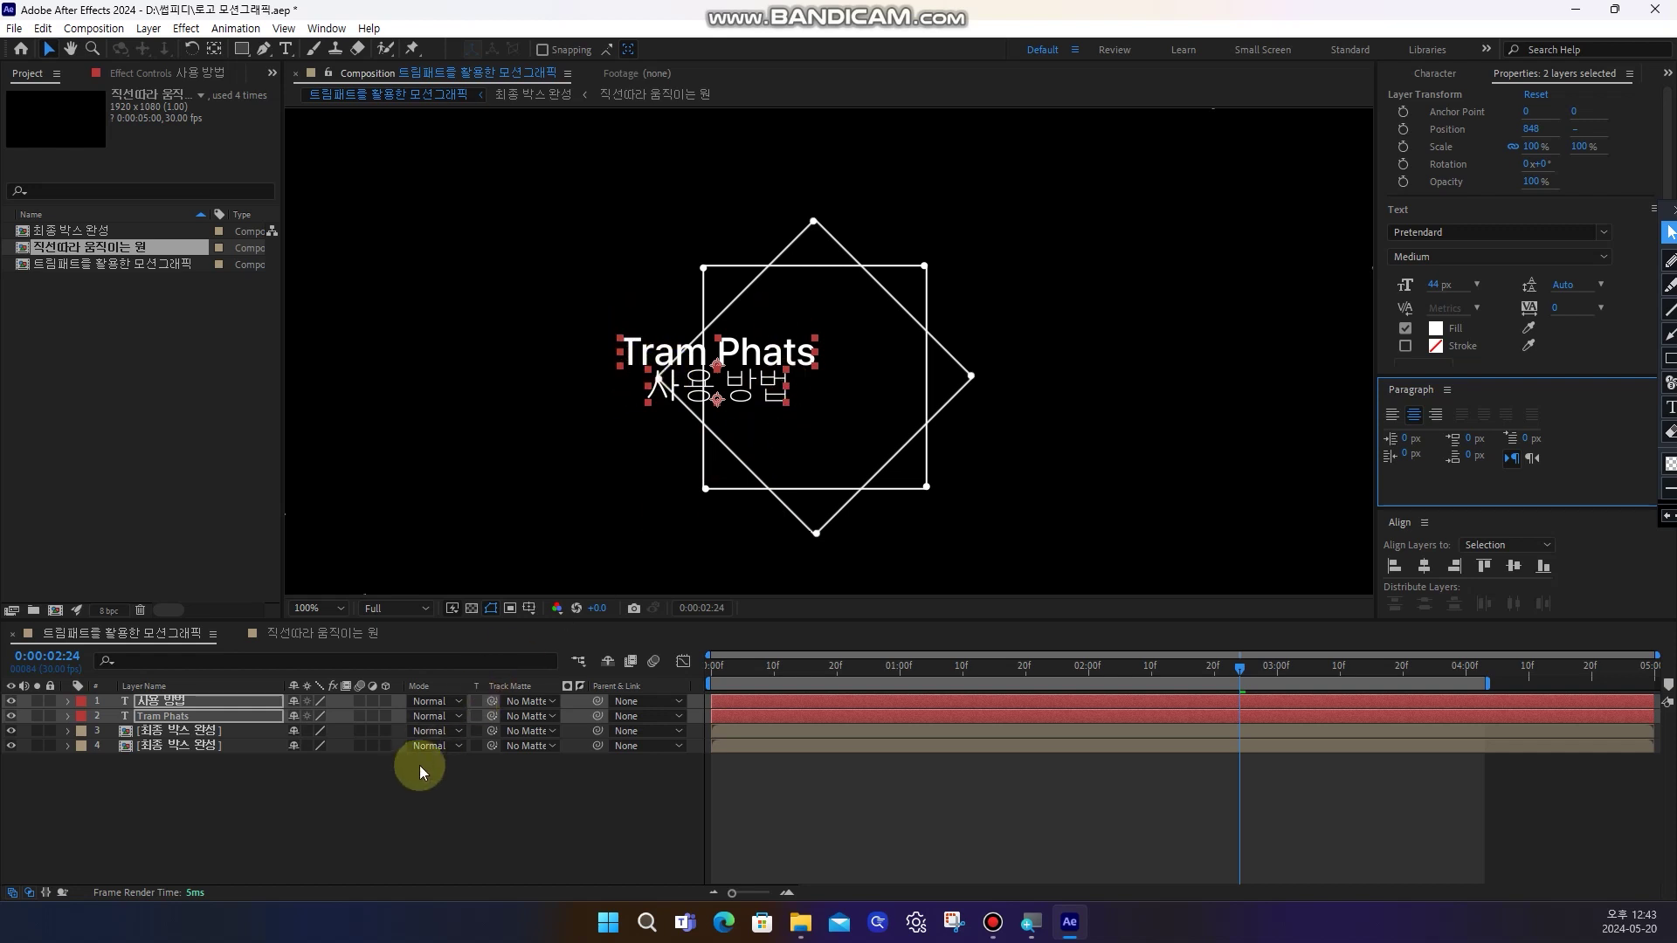
drag(749, 363, 844, 370)
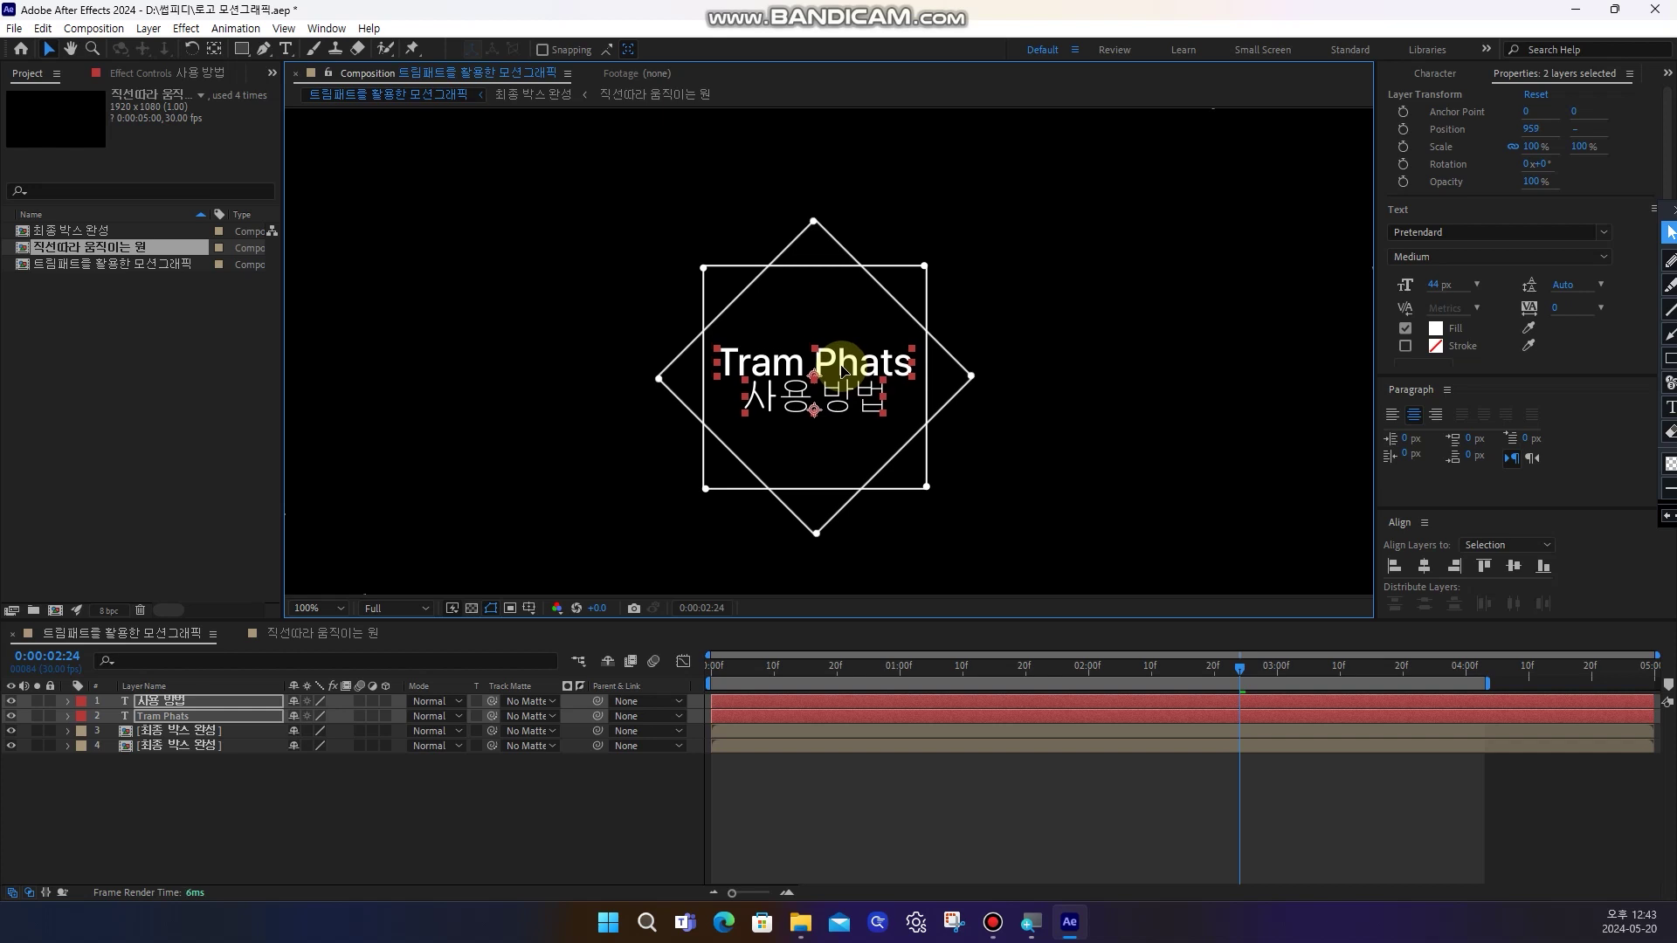
click(522, 805)
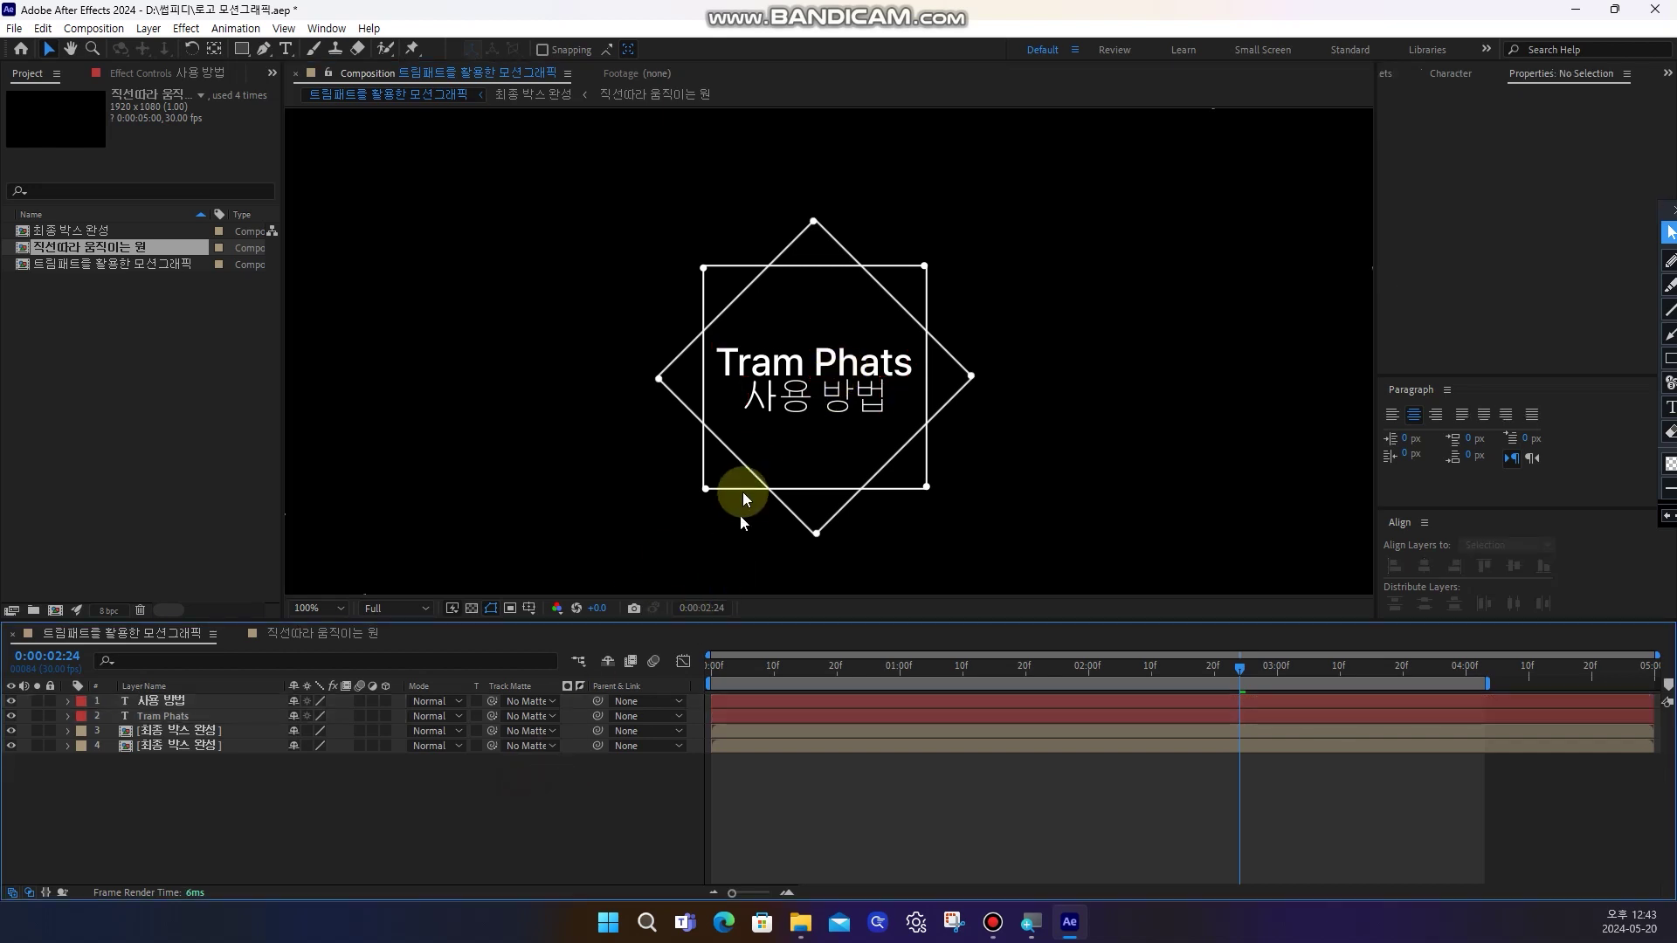
Widen the gap between the title lines by nudging "사용 방법" down and Tram Phats up to Y position 537
click(166, 716)
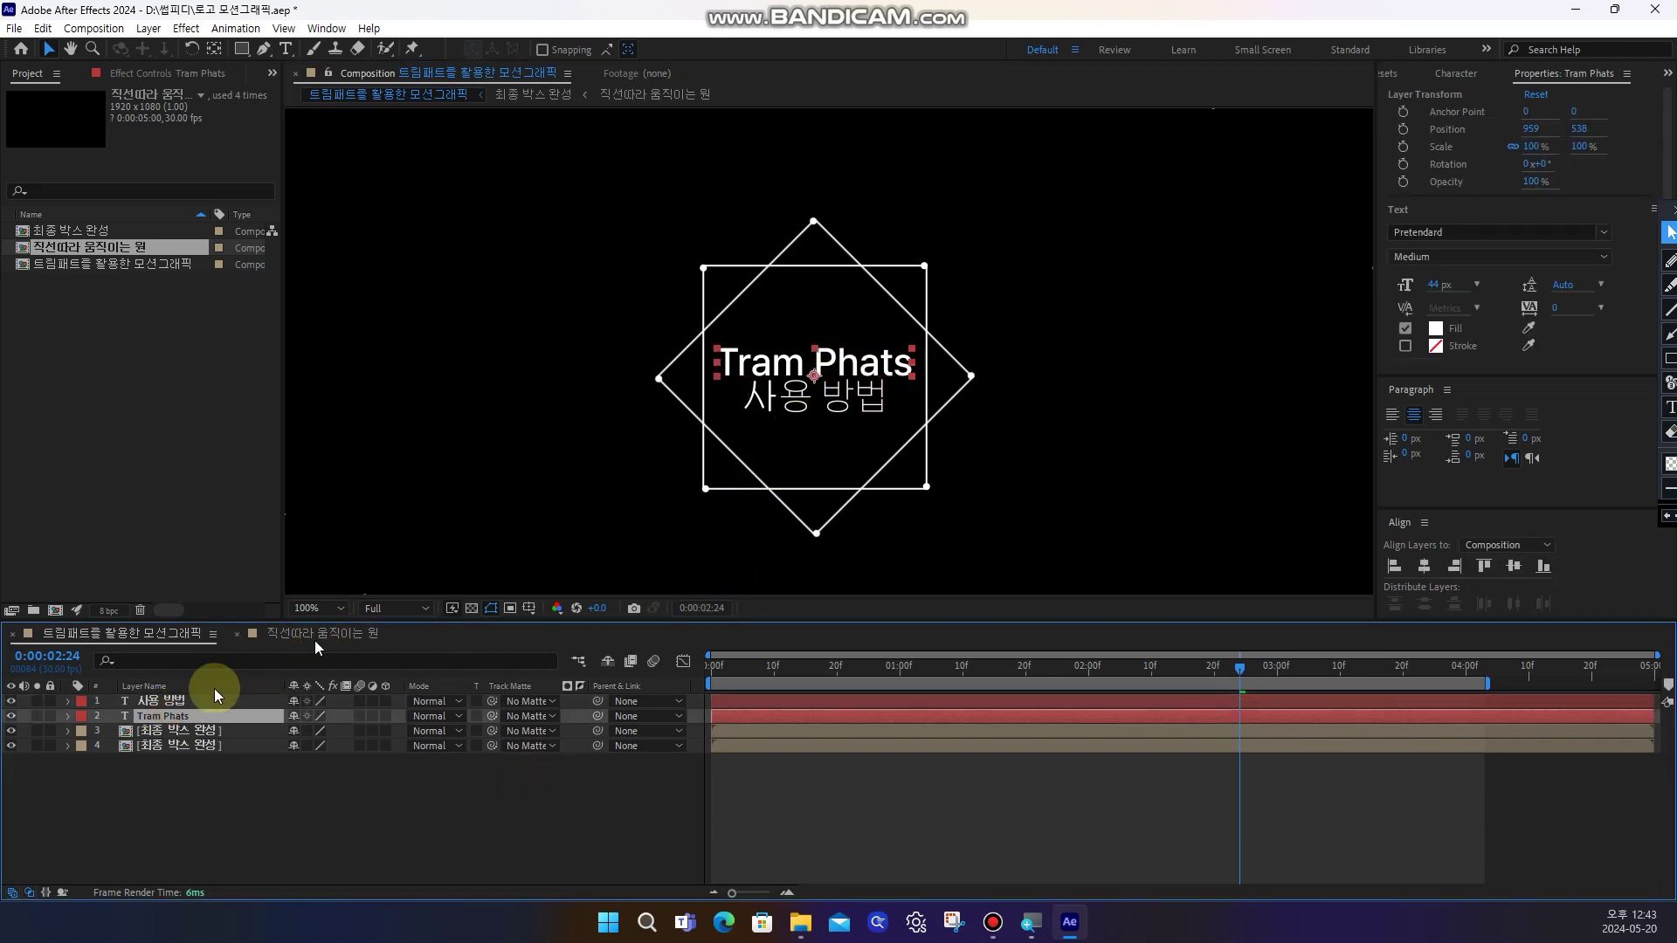
click(166, 700)
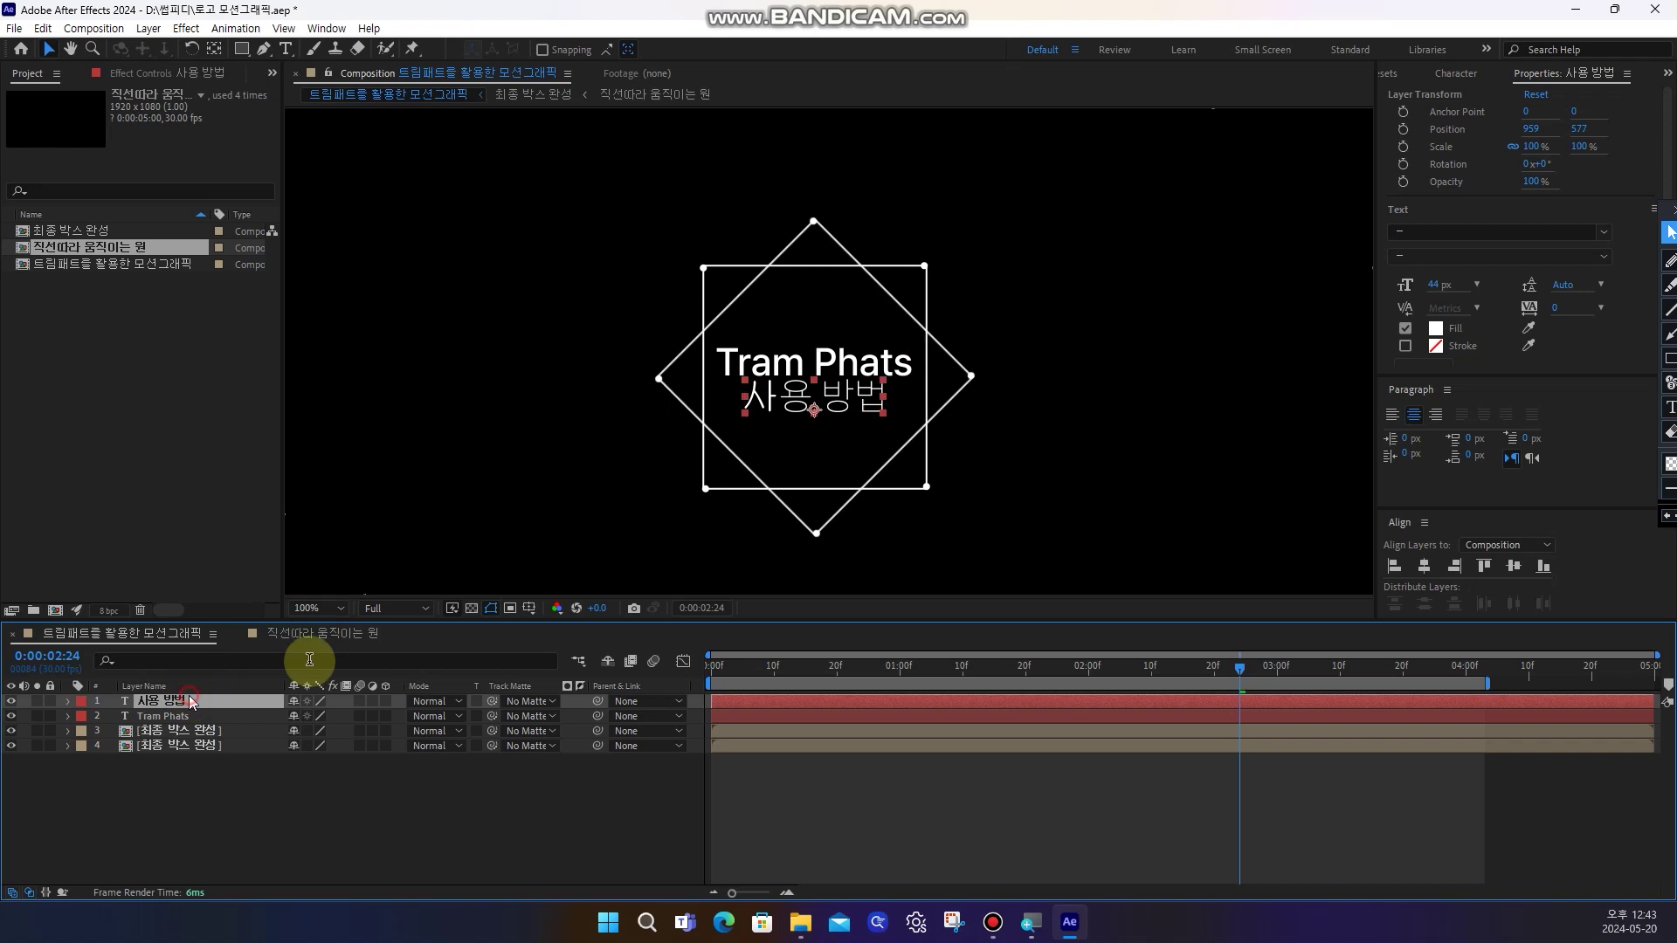
click(813, 381)
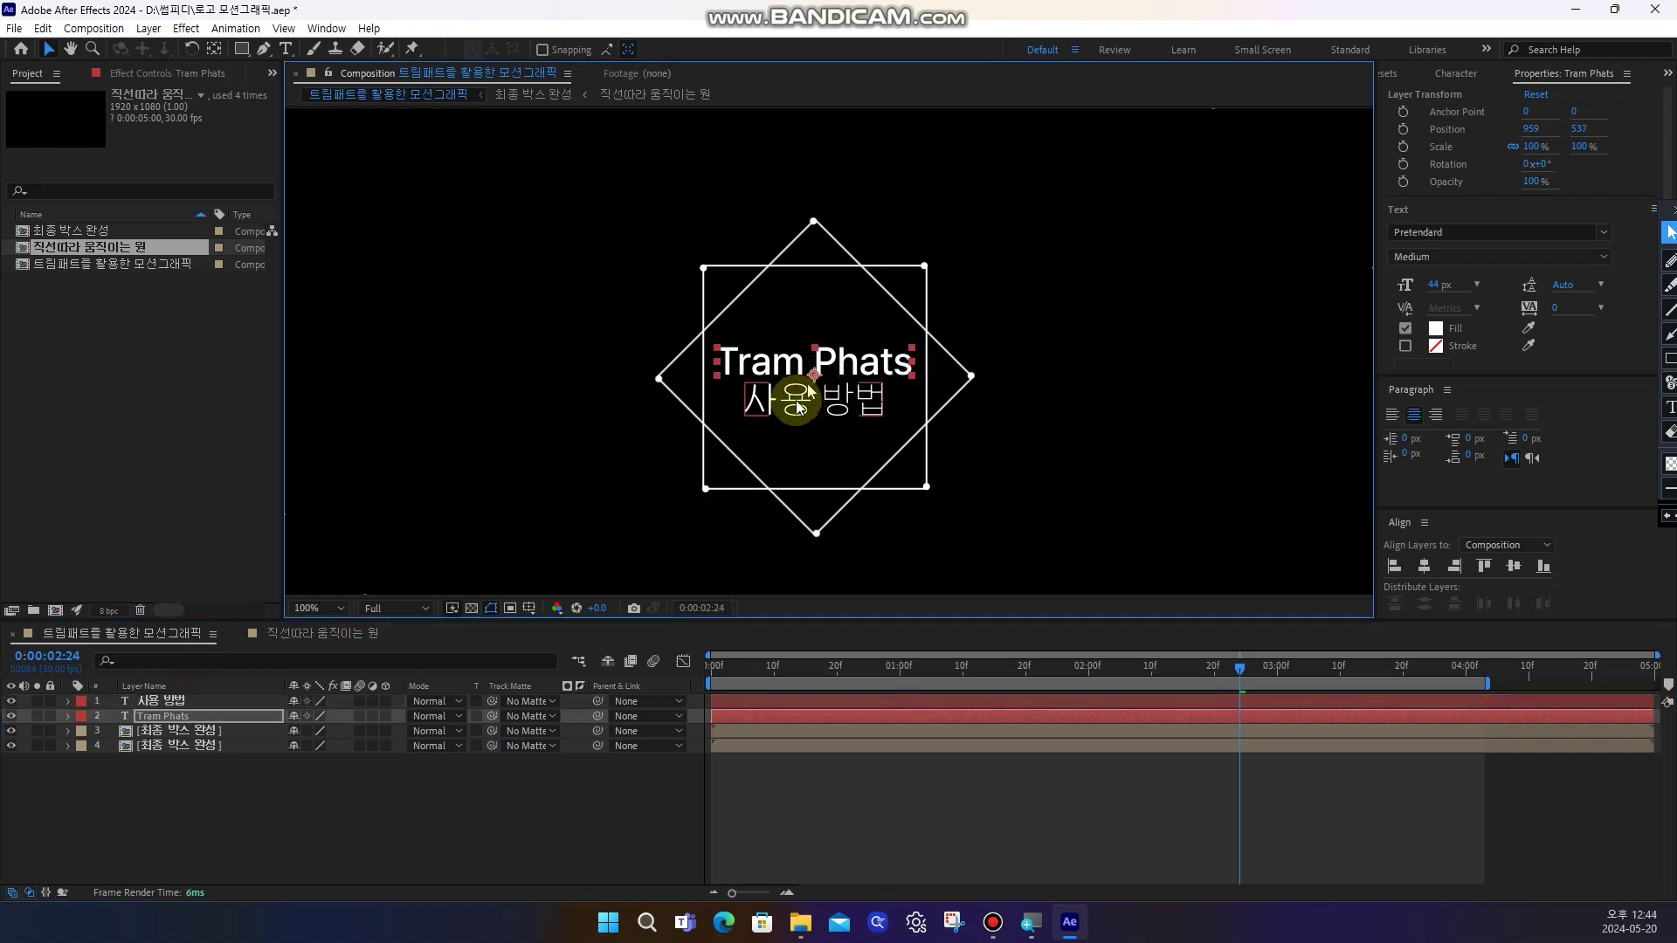
click(723, 758)
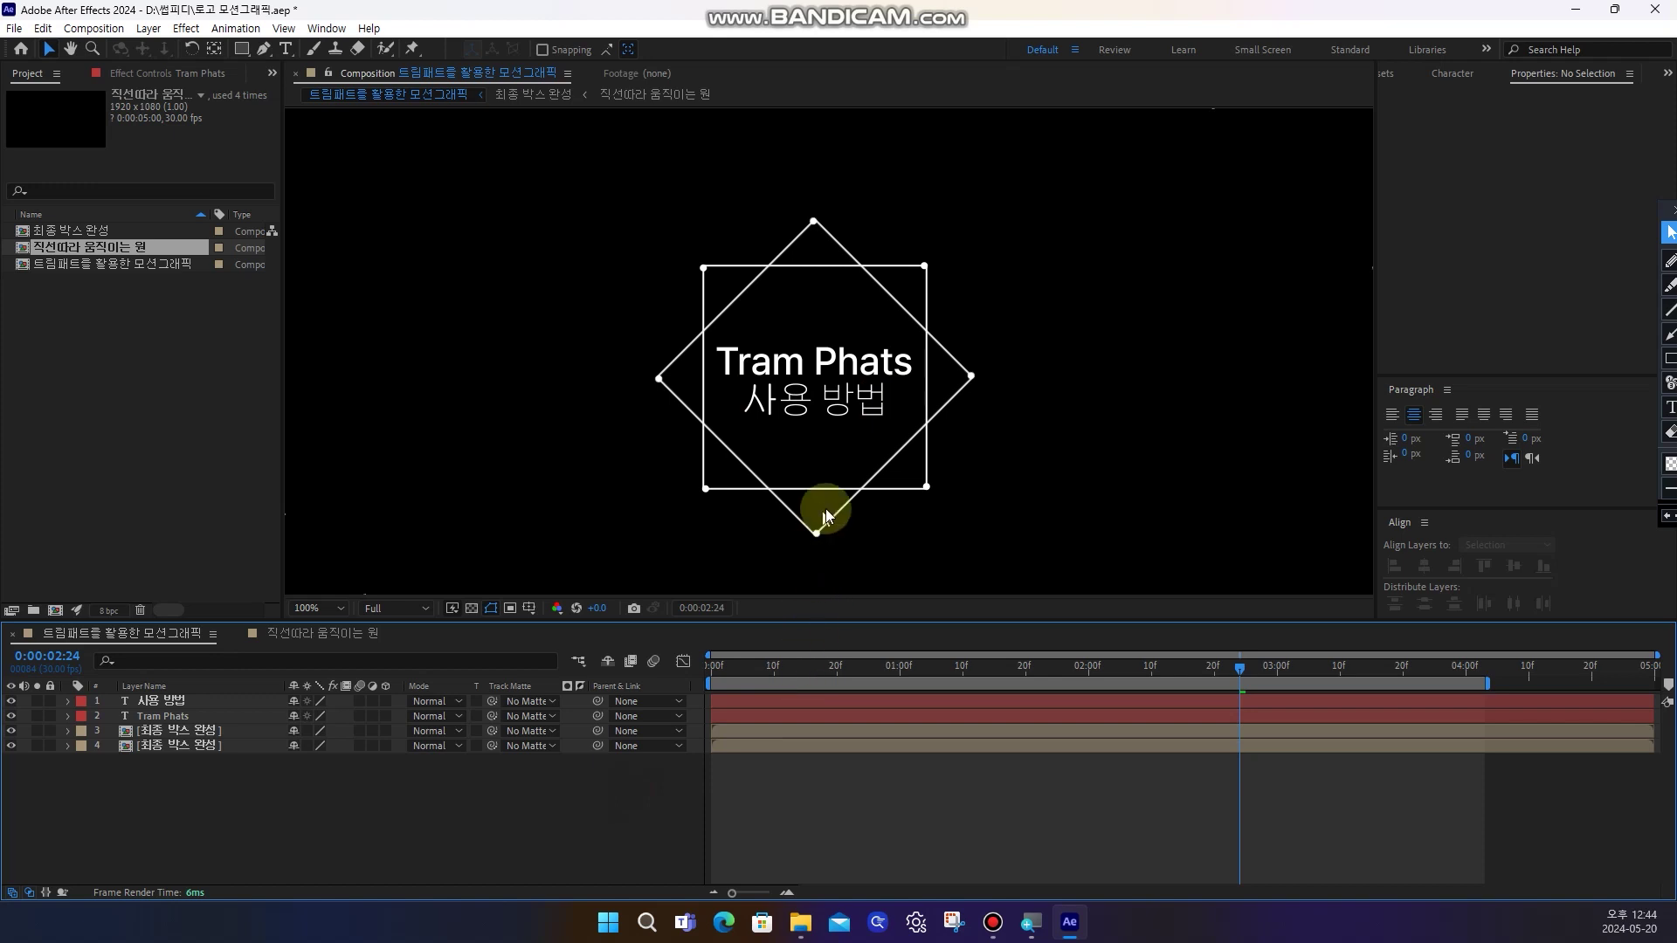
Draw a rectangle with a solid red fill and no stroke that just covers the Tram Phats text
scroll(857, 489, up, 3)
scroll(863, 490, down, 1)
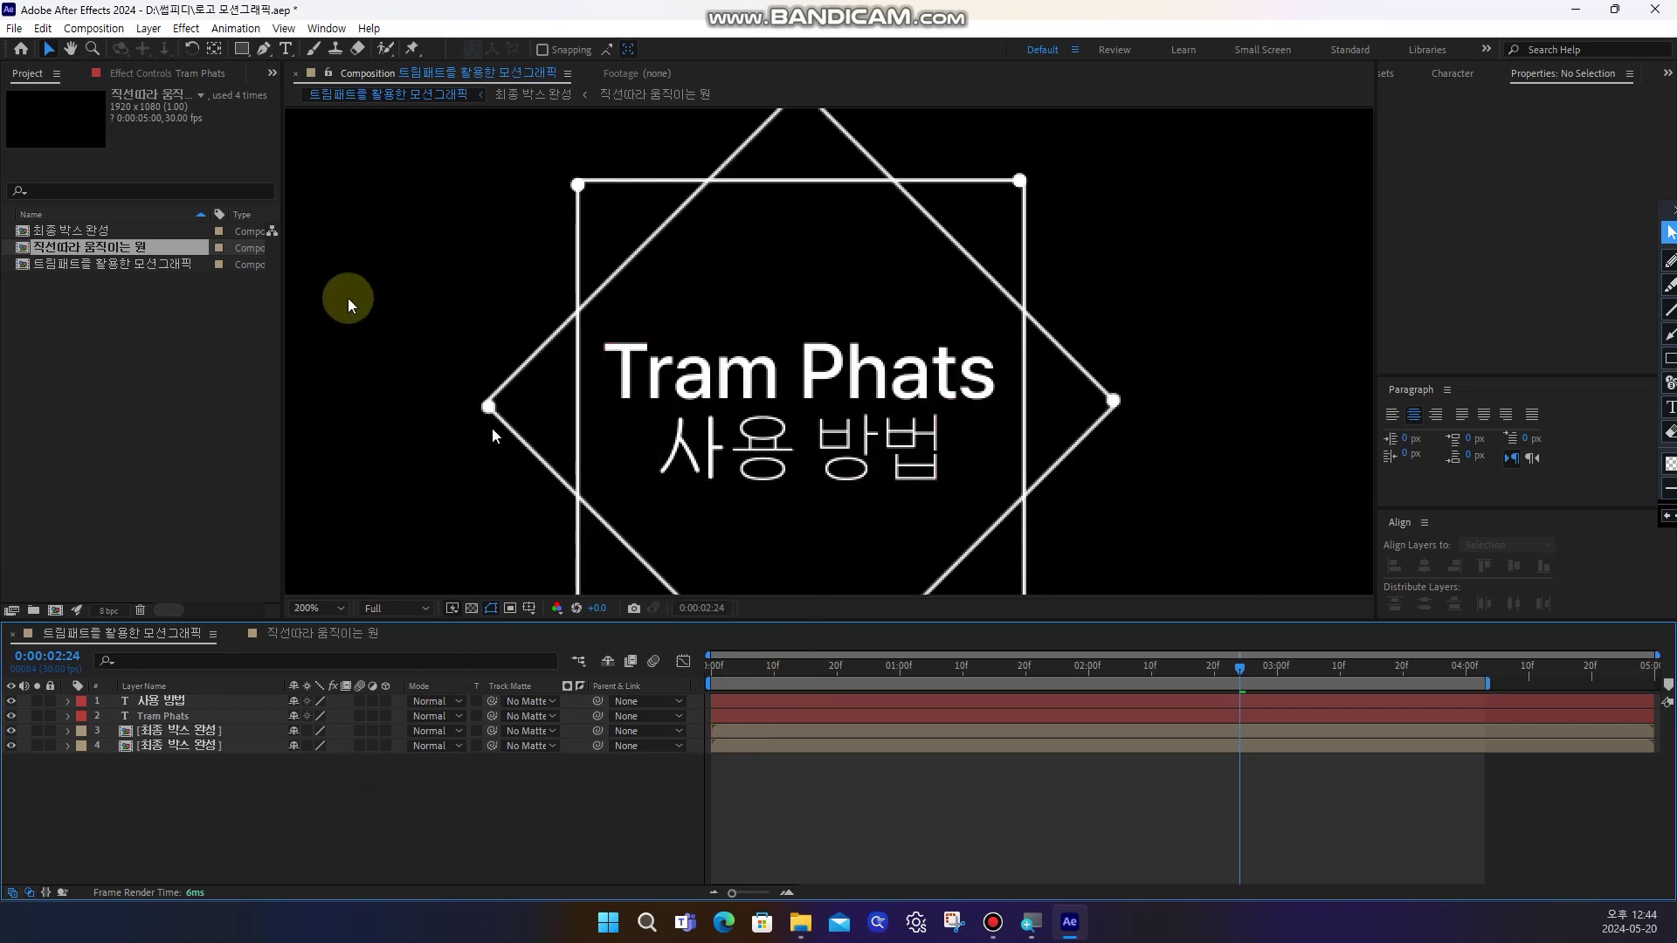
drag(241, 48, 292, 54)
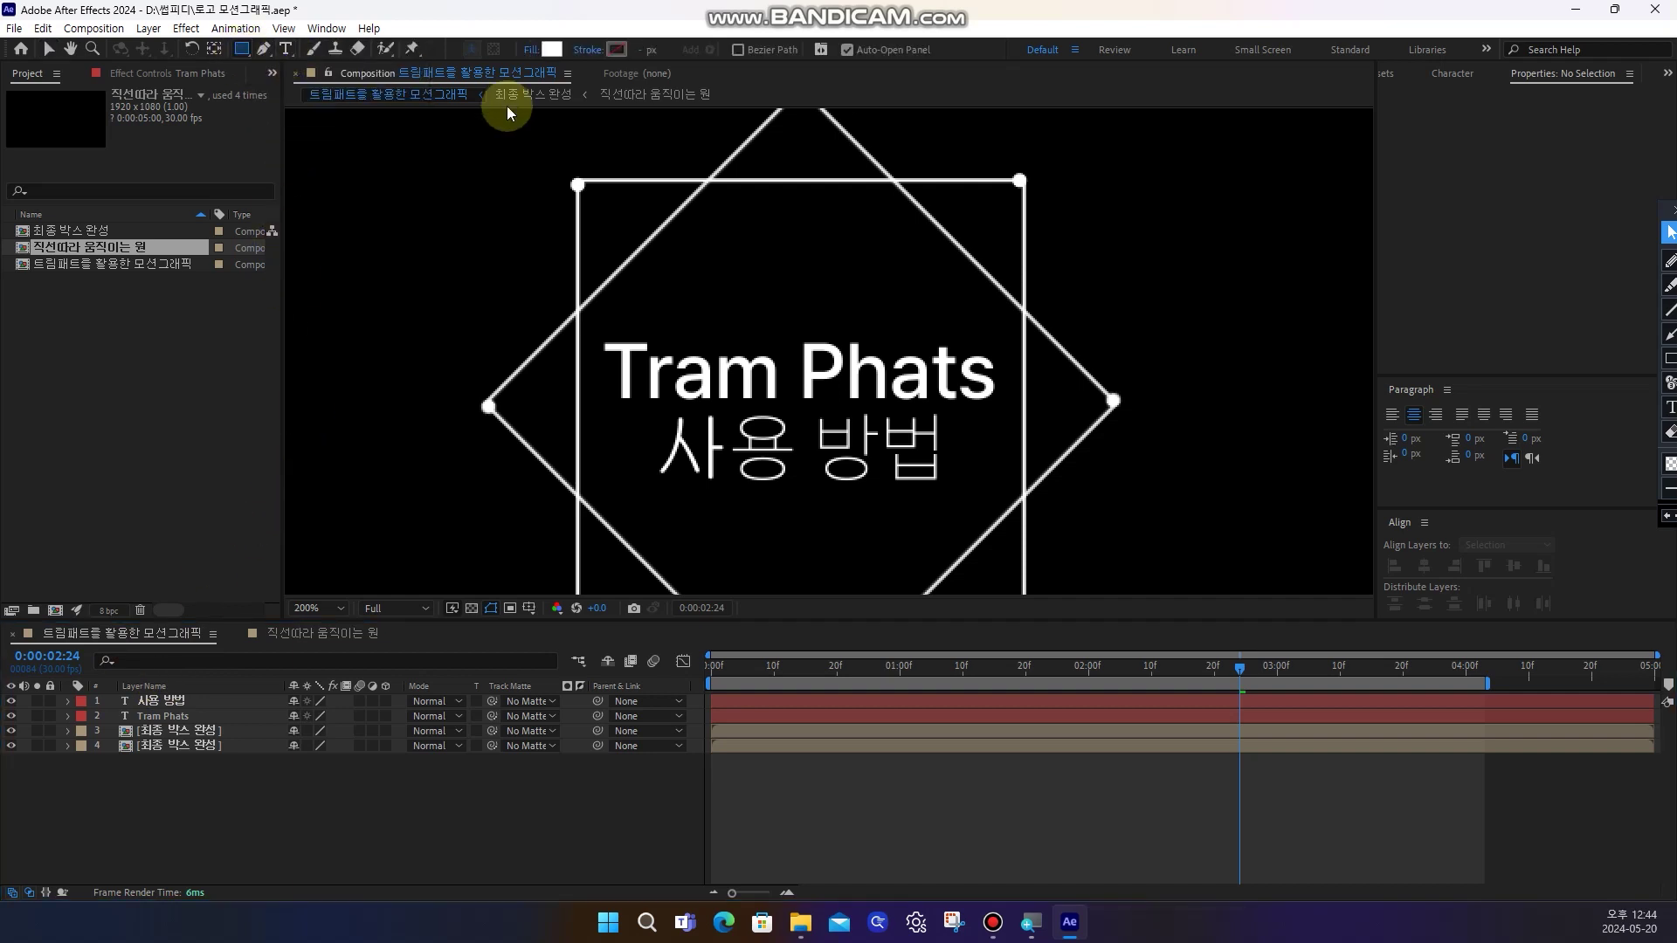
click(531, 59)
click(561, 191)
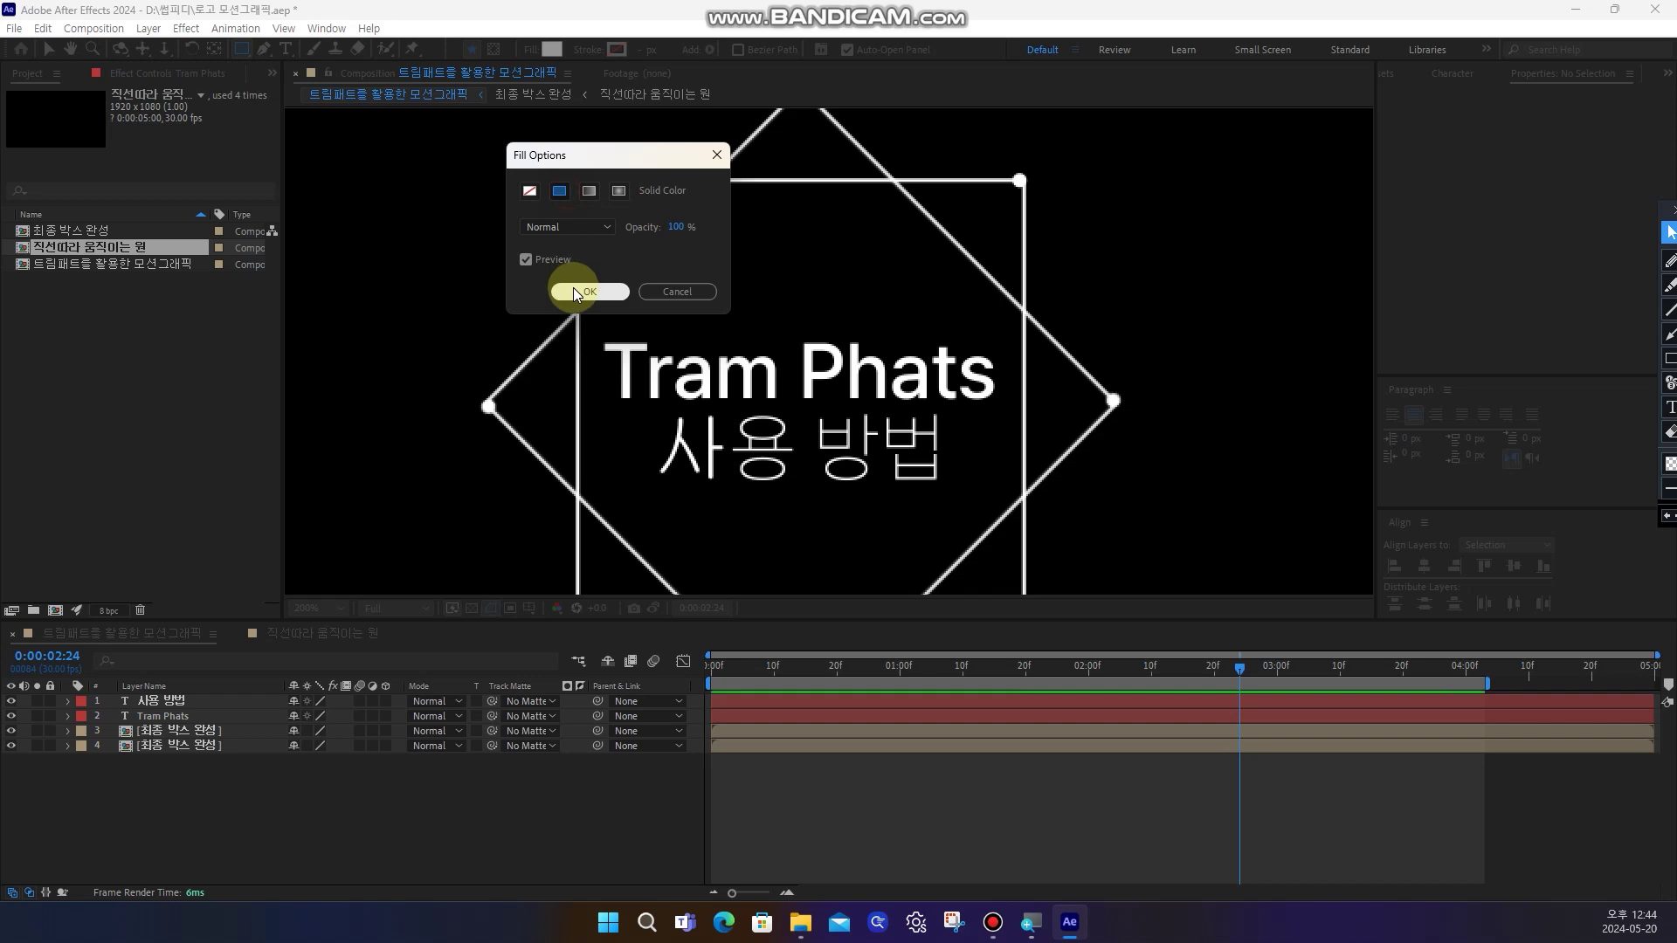
click(568, 280)
click(587, 50)
click(530, 190)
click(578, 285)
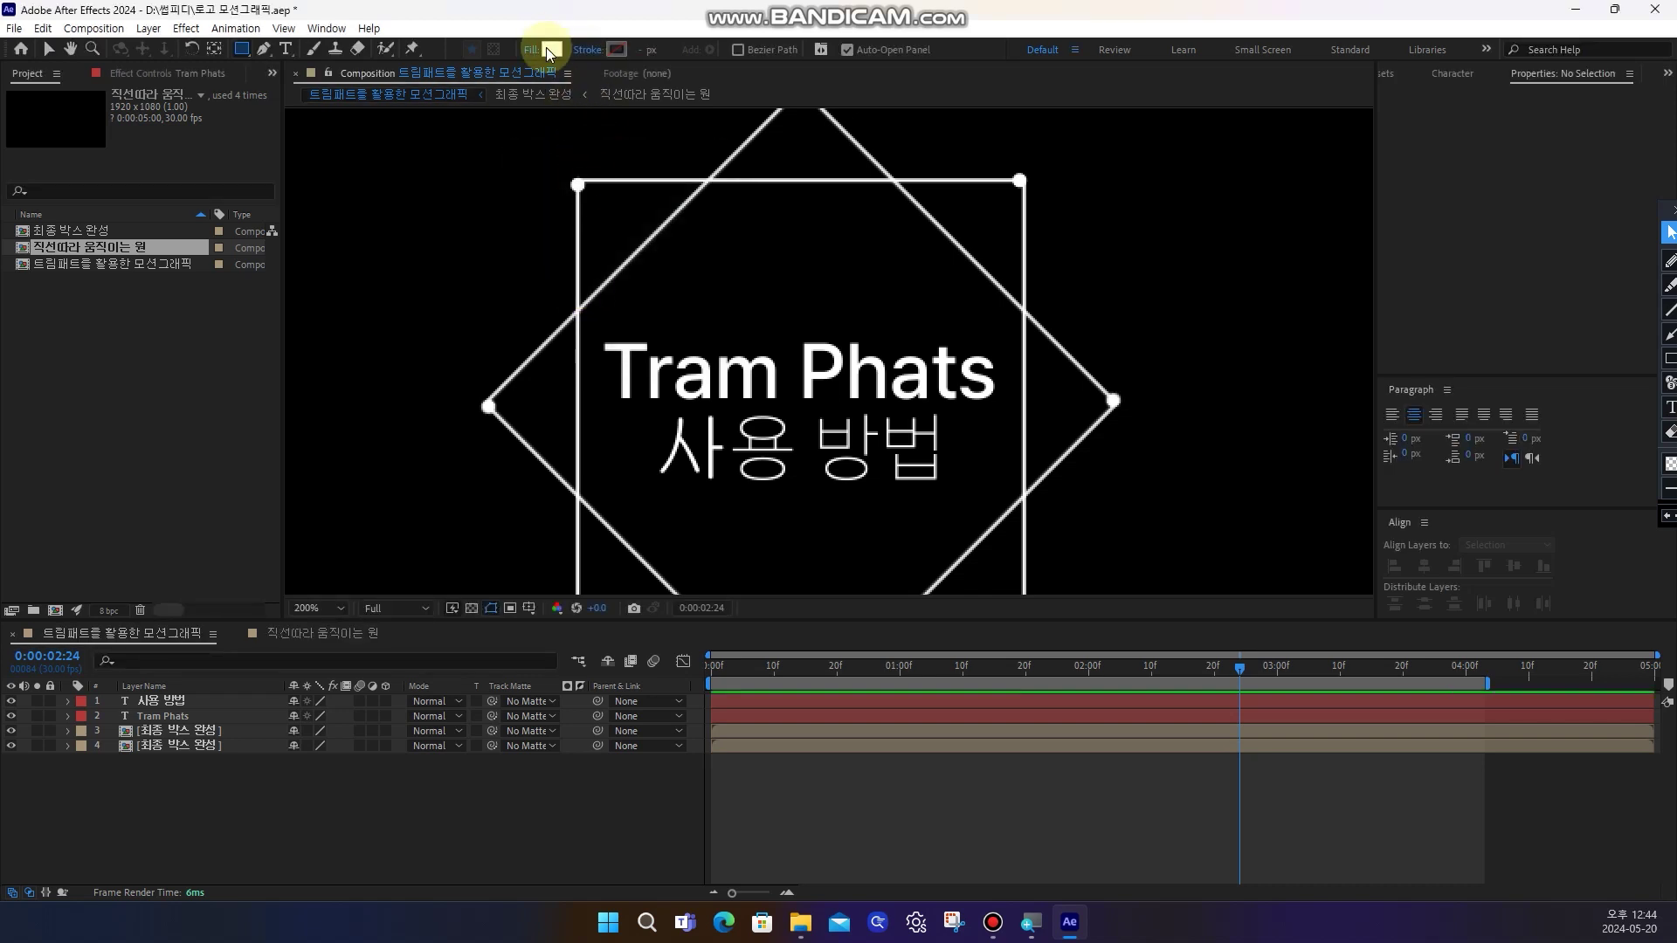
click(617, 244)
click(790, 254)
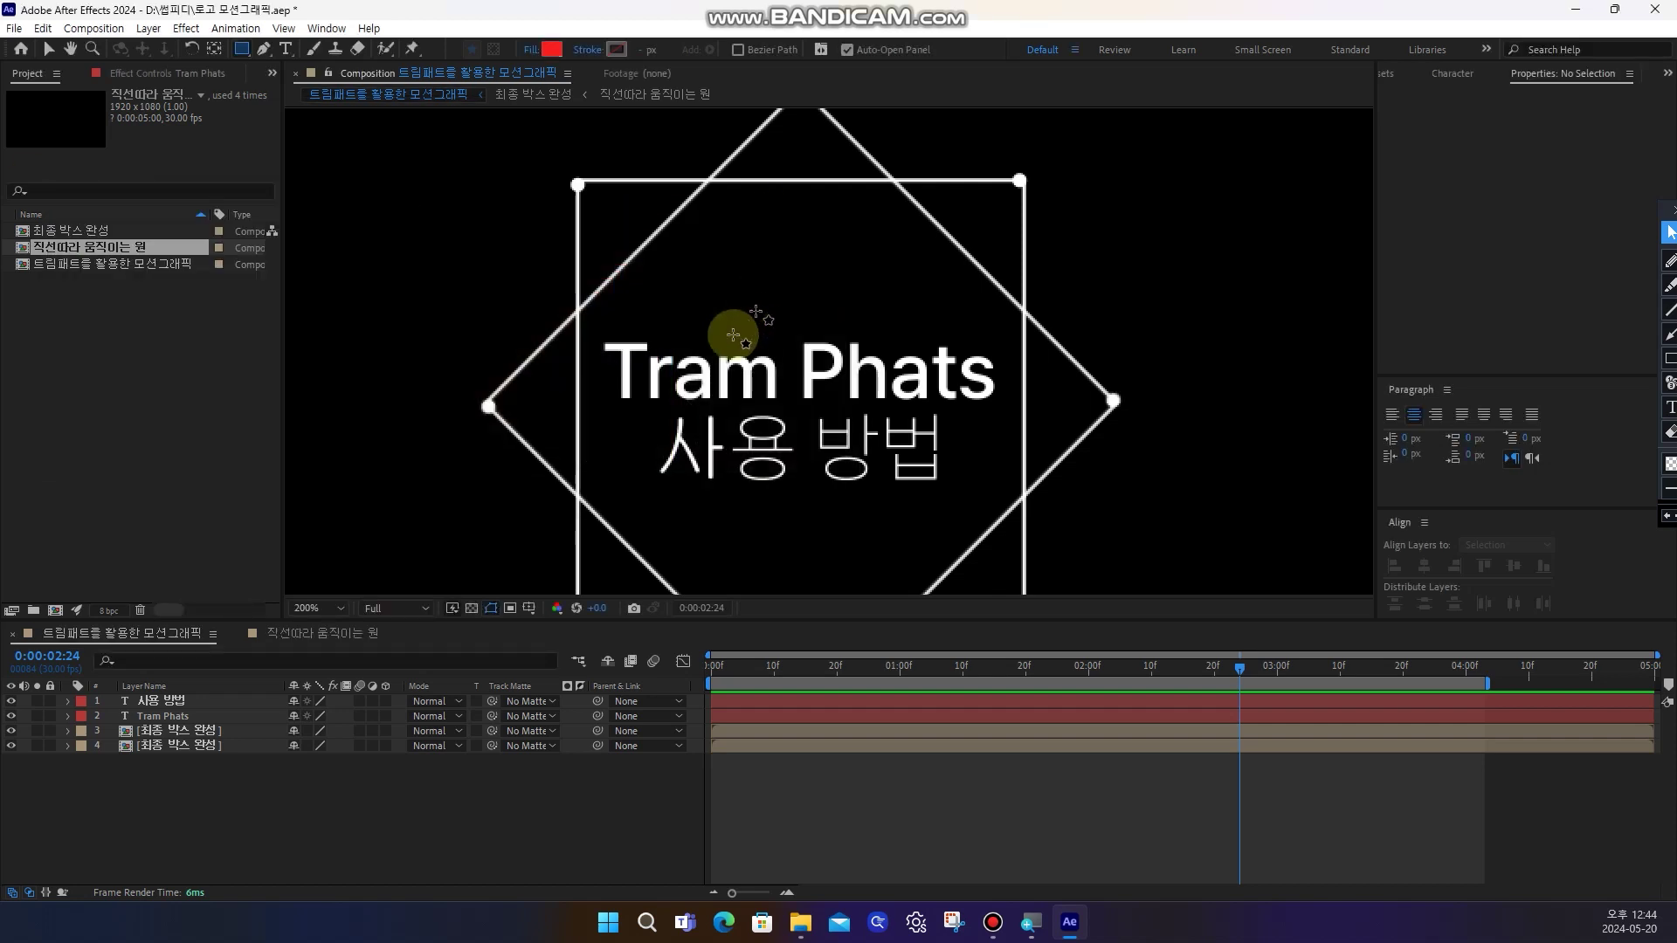
drag(596, 331, 1011, 409)
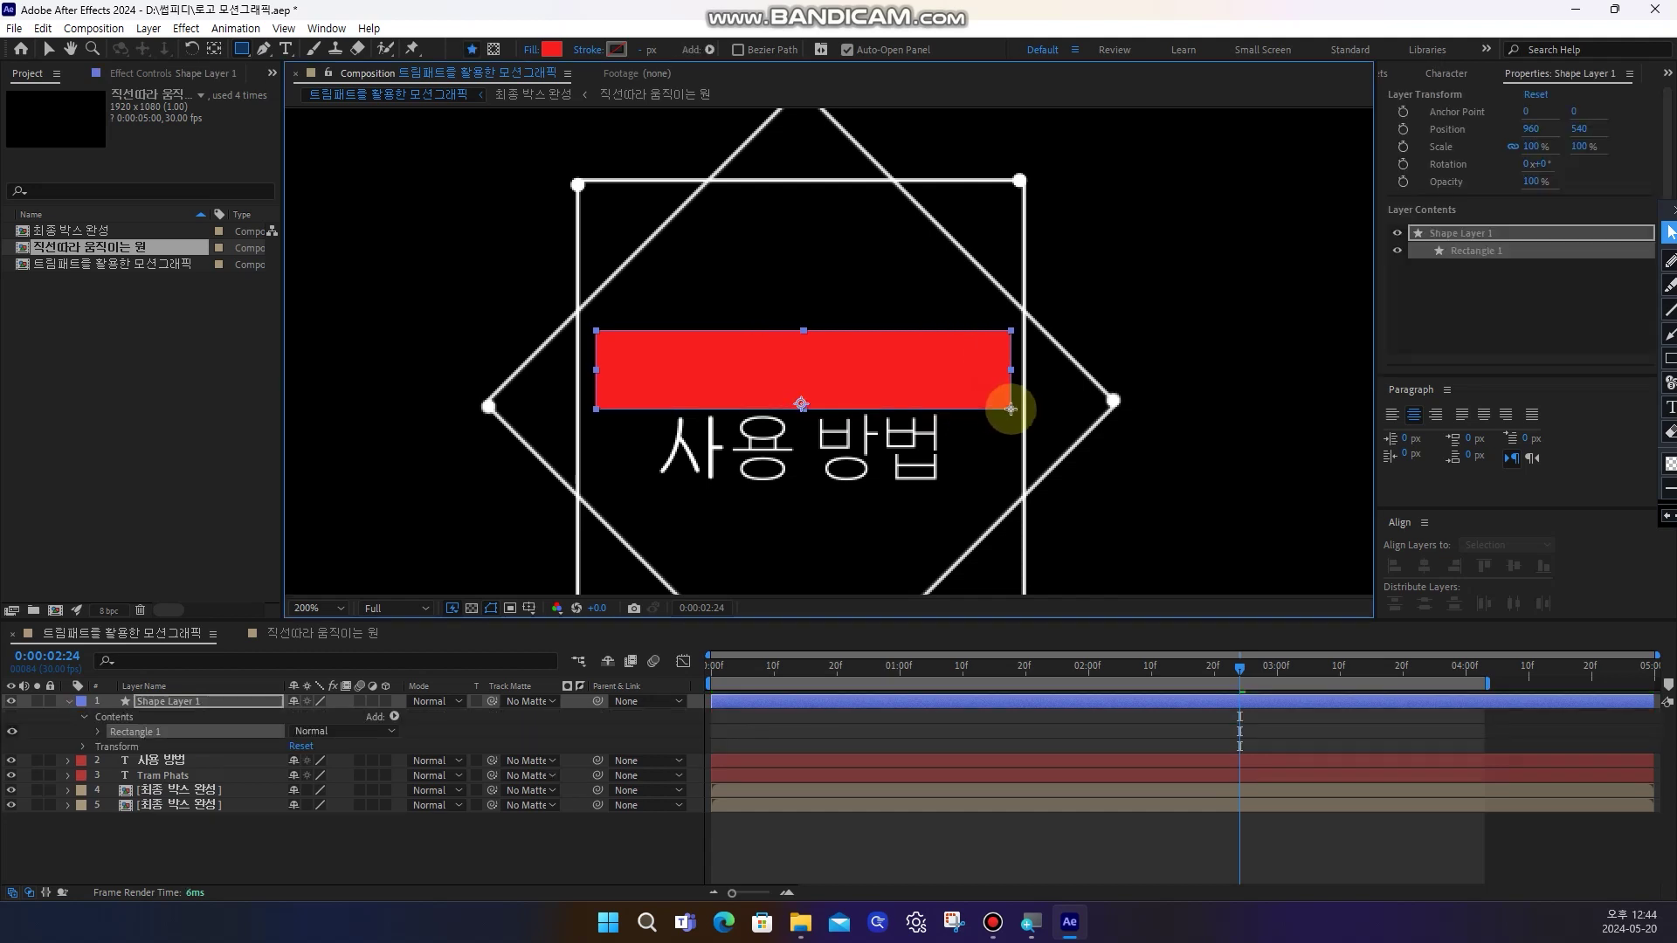
click(270, 843)
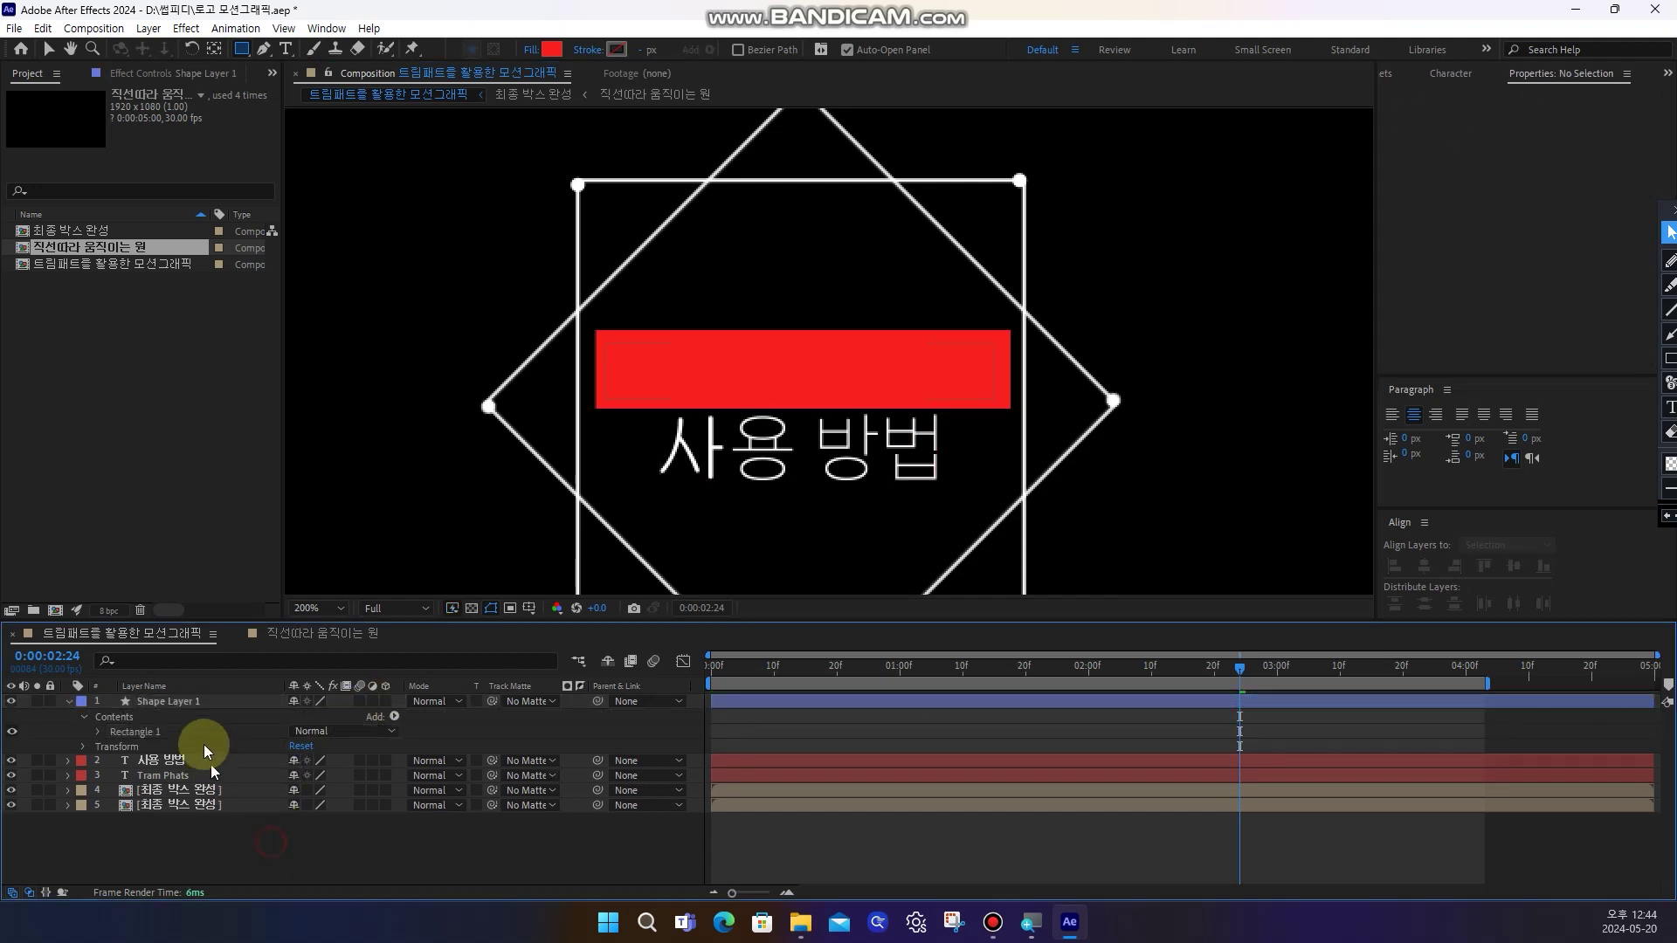
Rename the red rectangle's shape layer "상단글자 박스" and collapse its properties
click(179, 701)
key(Return)
text(tkdek)
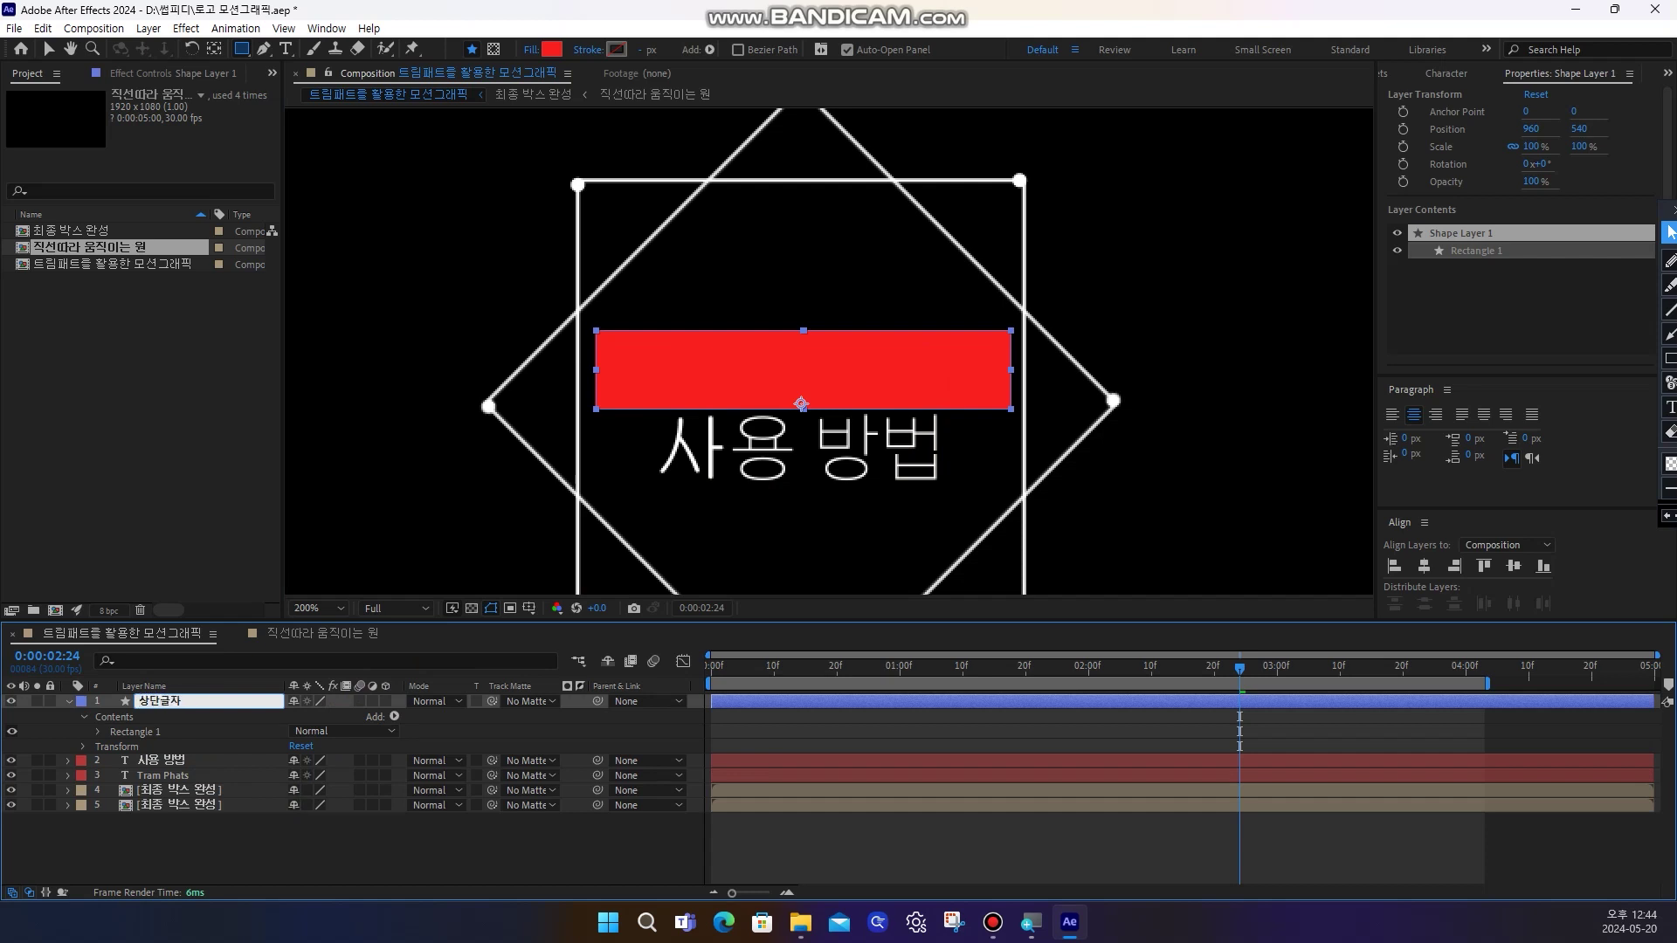
text(srmfwk qkrtm)
key(Return)
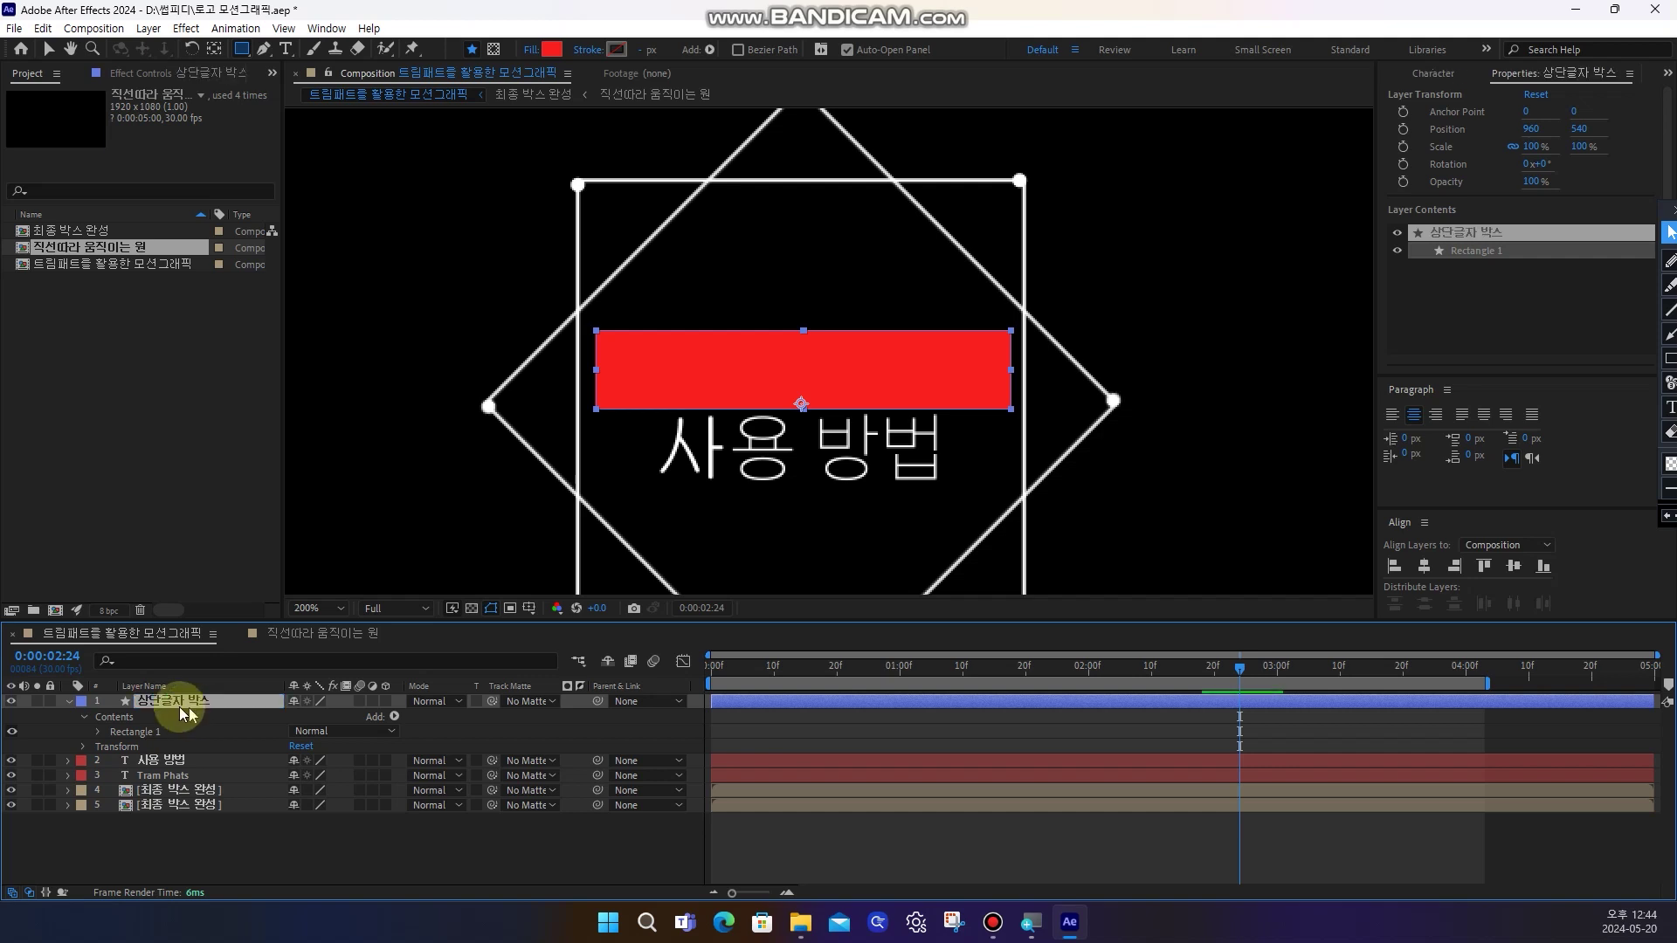
click(70, 703)
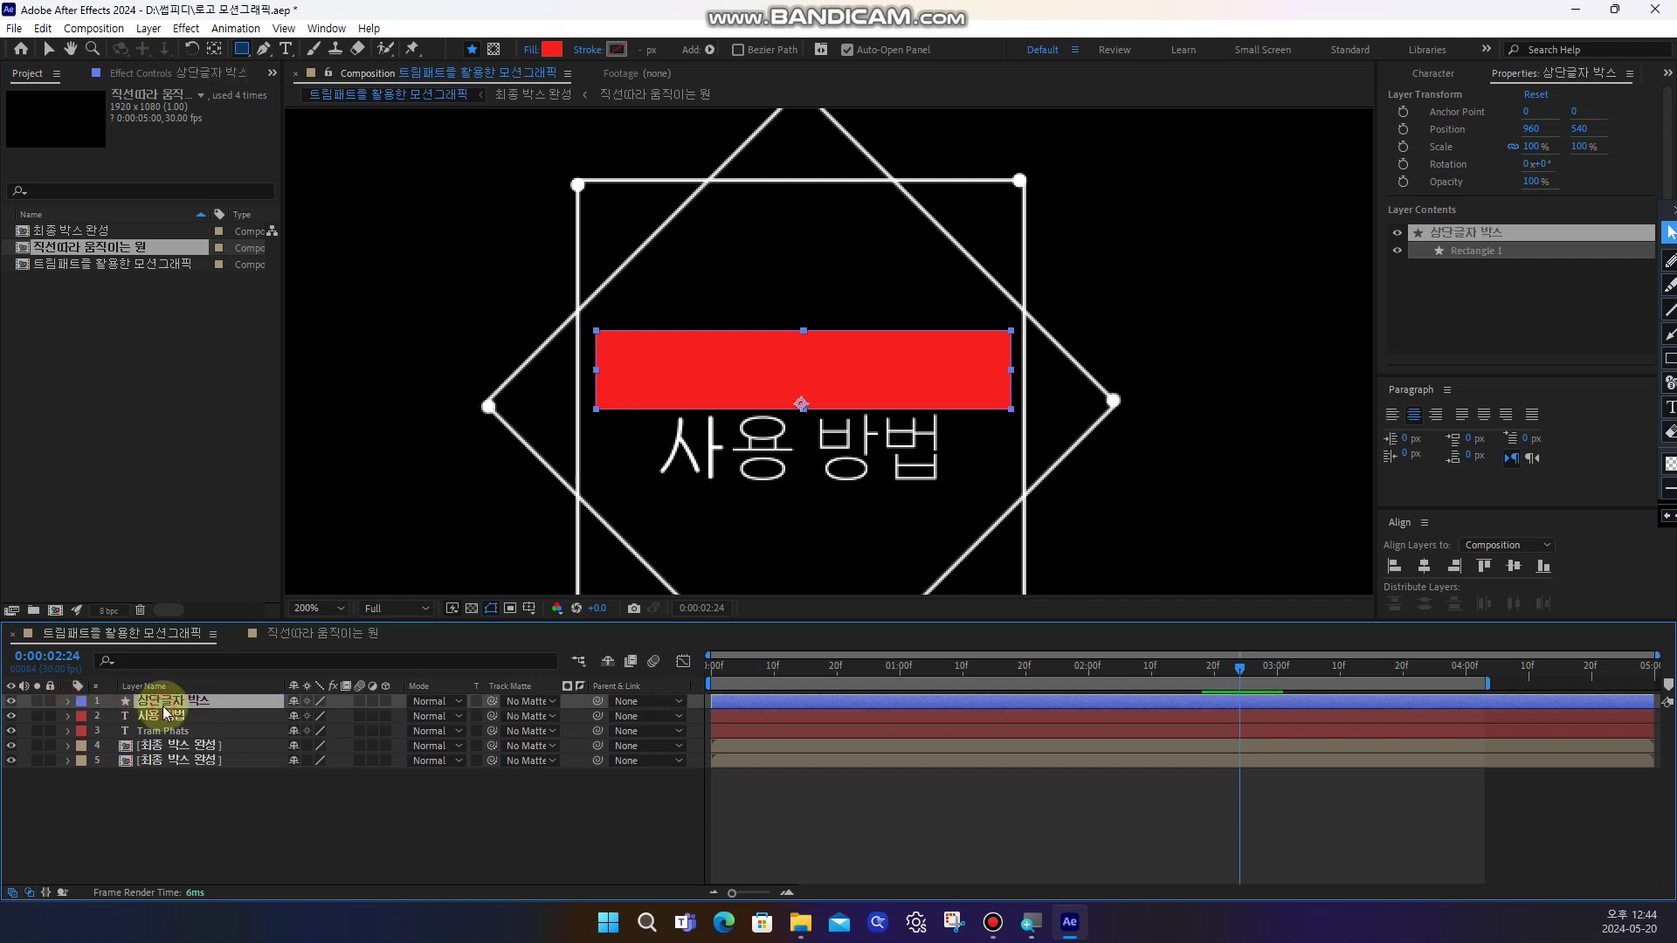
Duplicate the "상단글자 박스" layer and rename the copy "하단글자 박스"
key(ctrl+d)
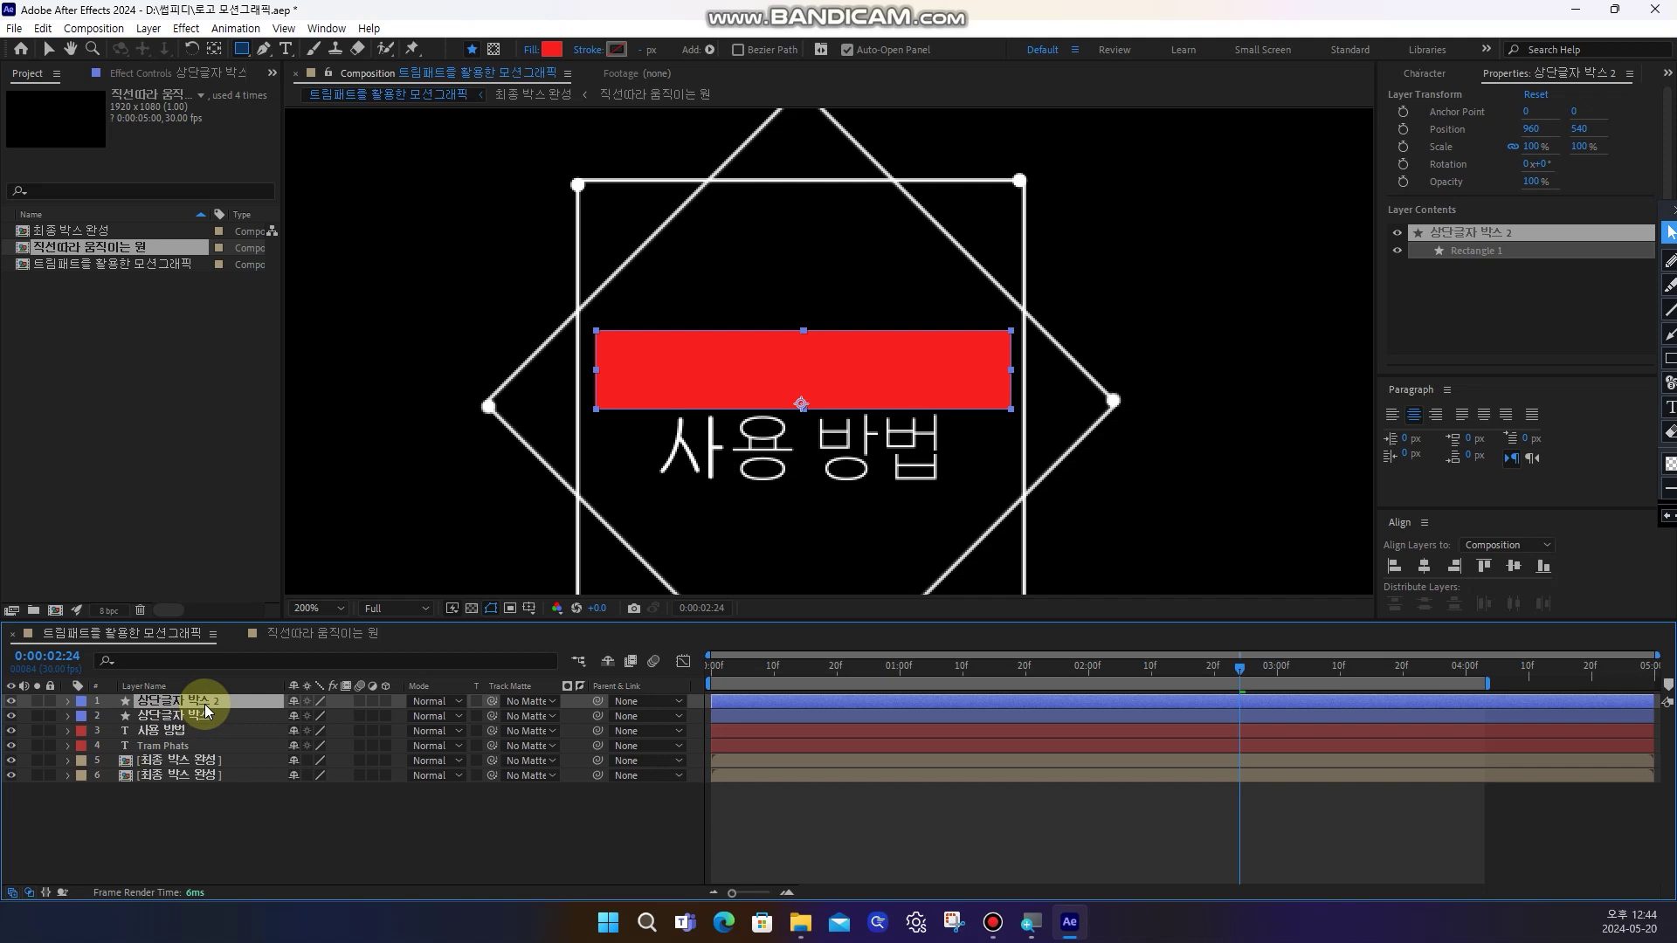
click(205, 703)
text(하단)
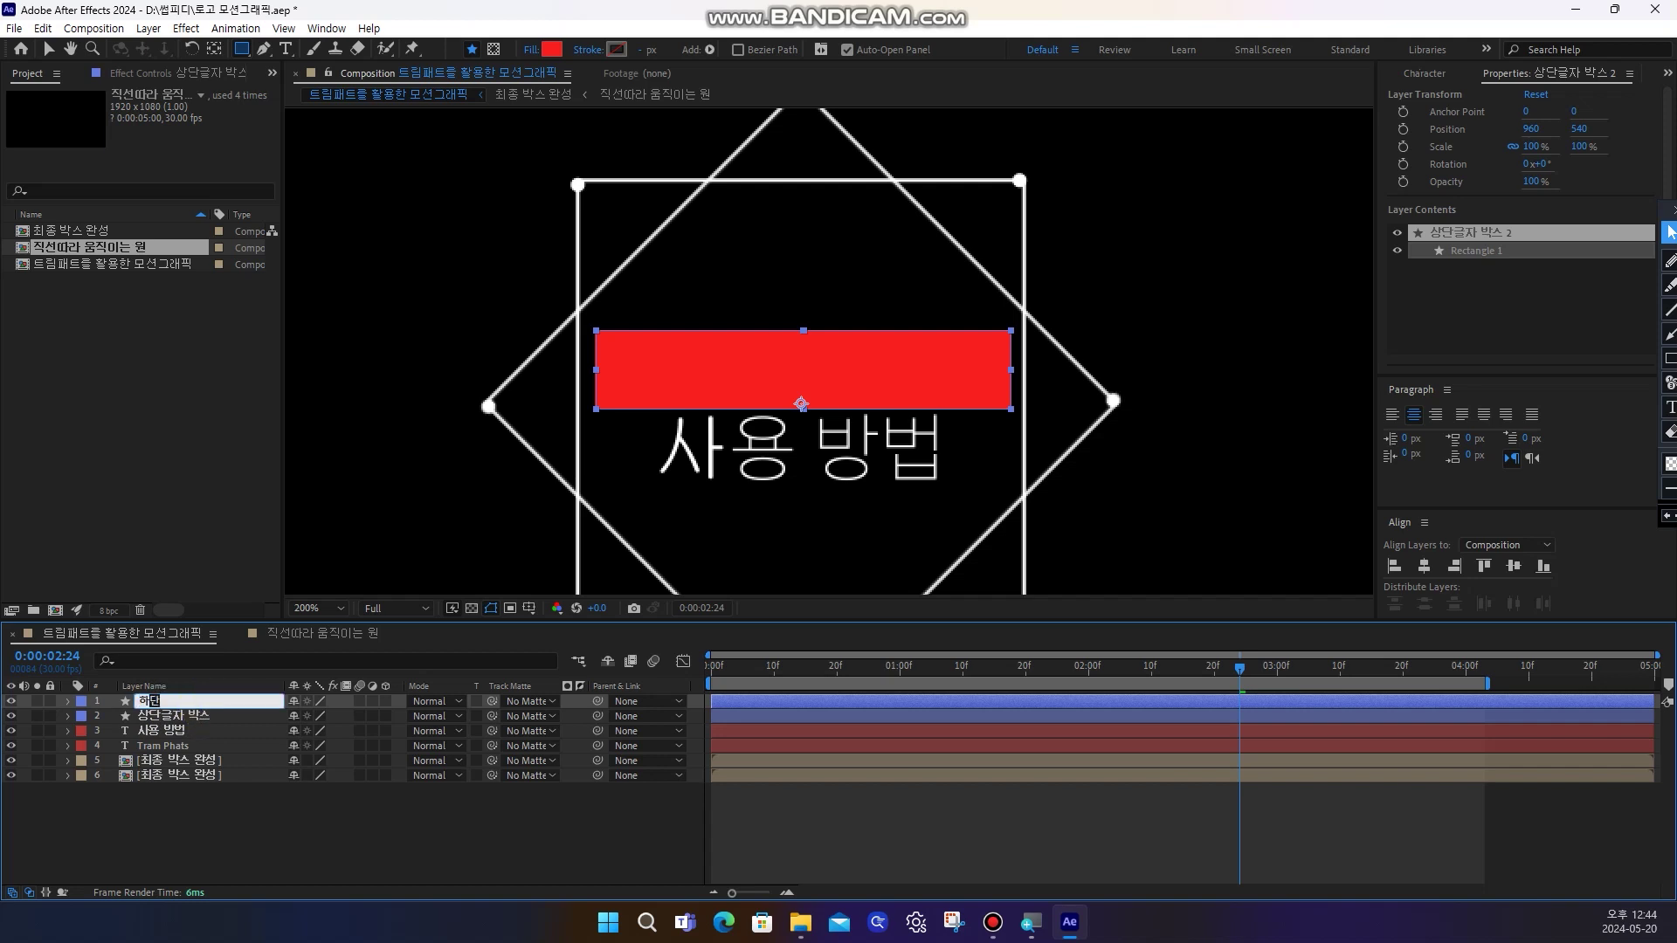
text(글자 박스)
key(Return)
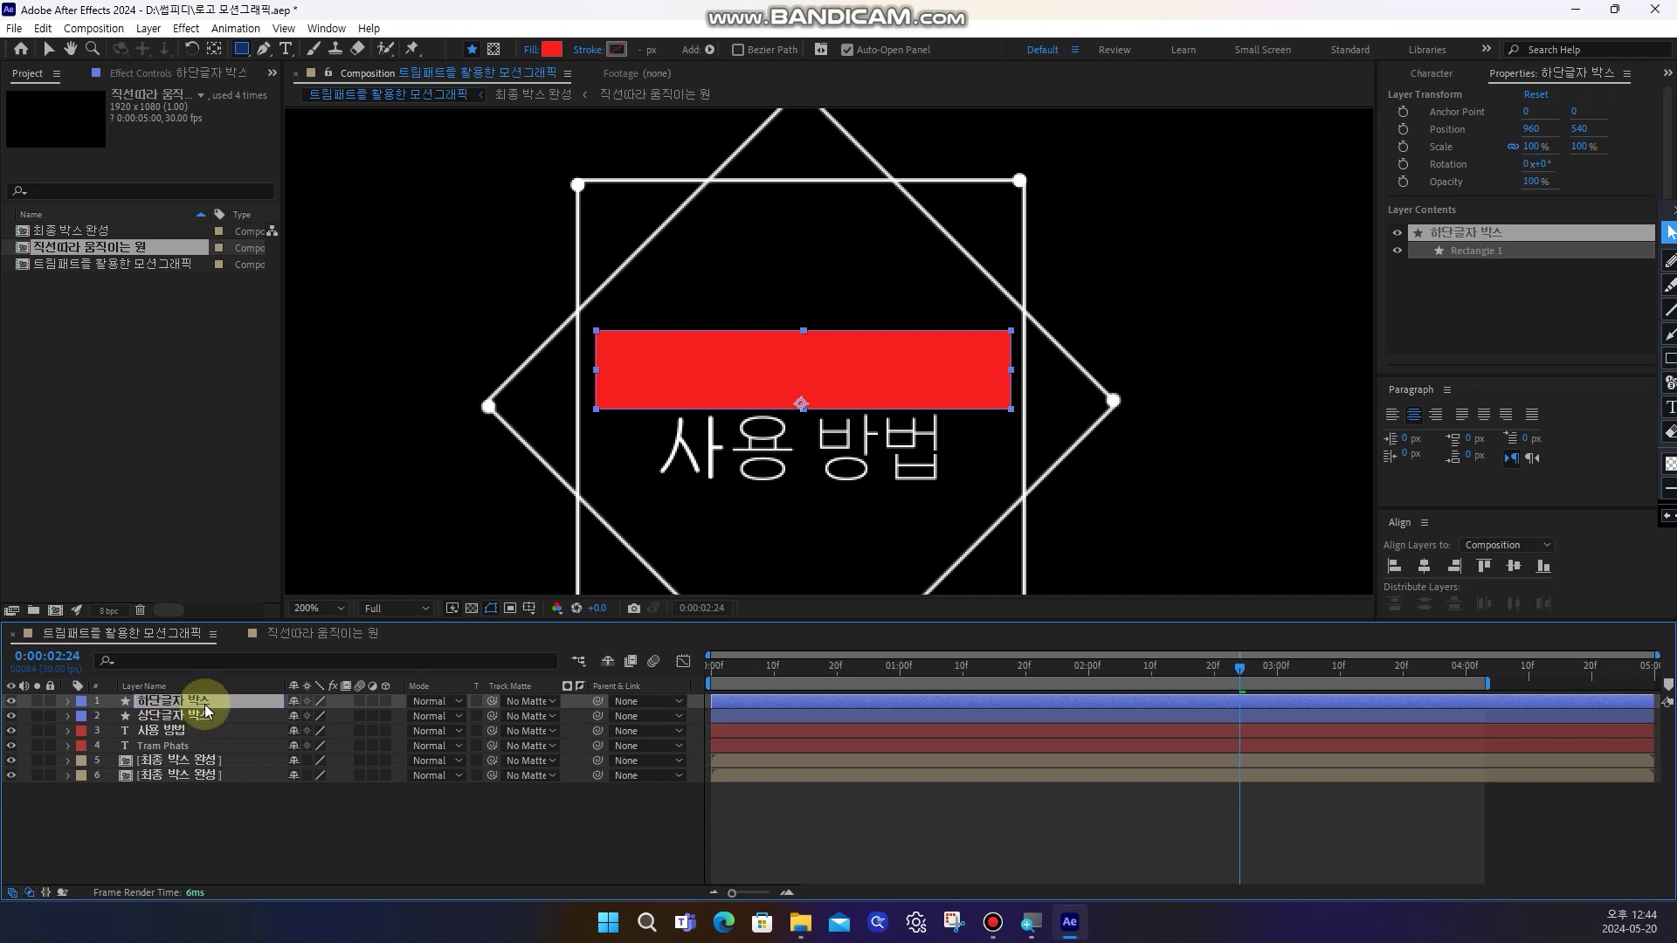
Move the "하단글자 박스" rectangle straight down to Y position 587 so it covers the "사용 방법" text
click(49, 49)
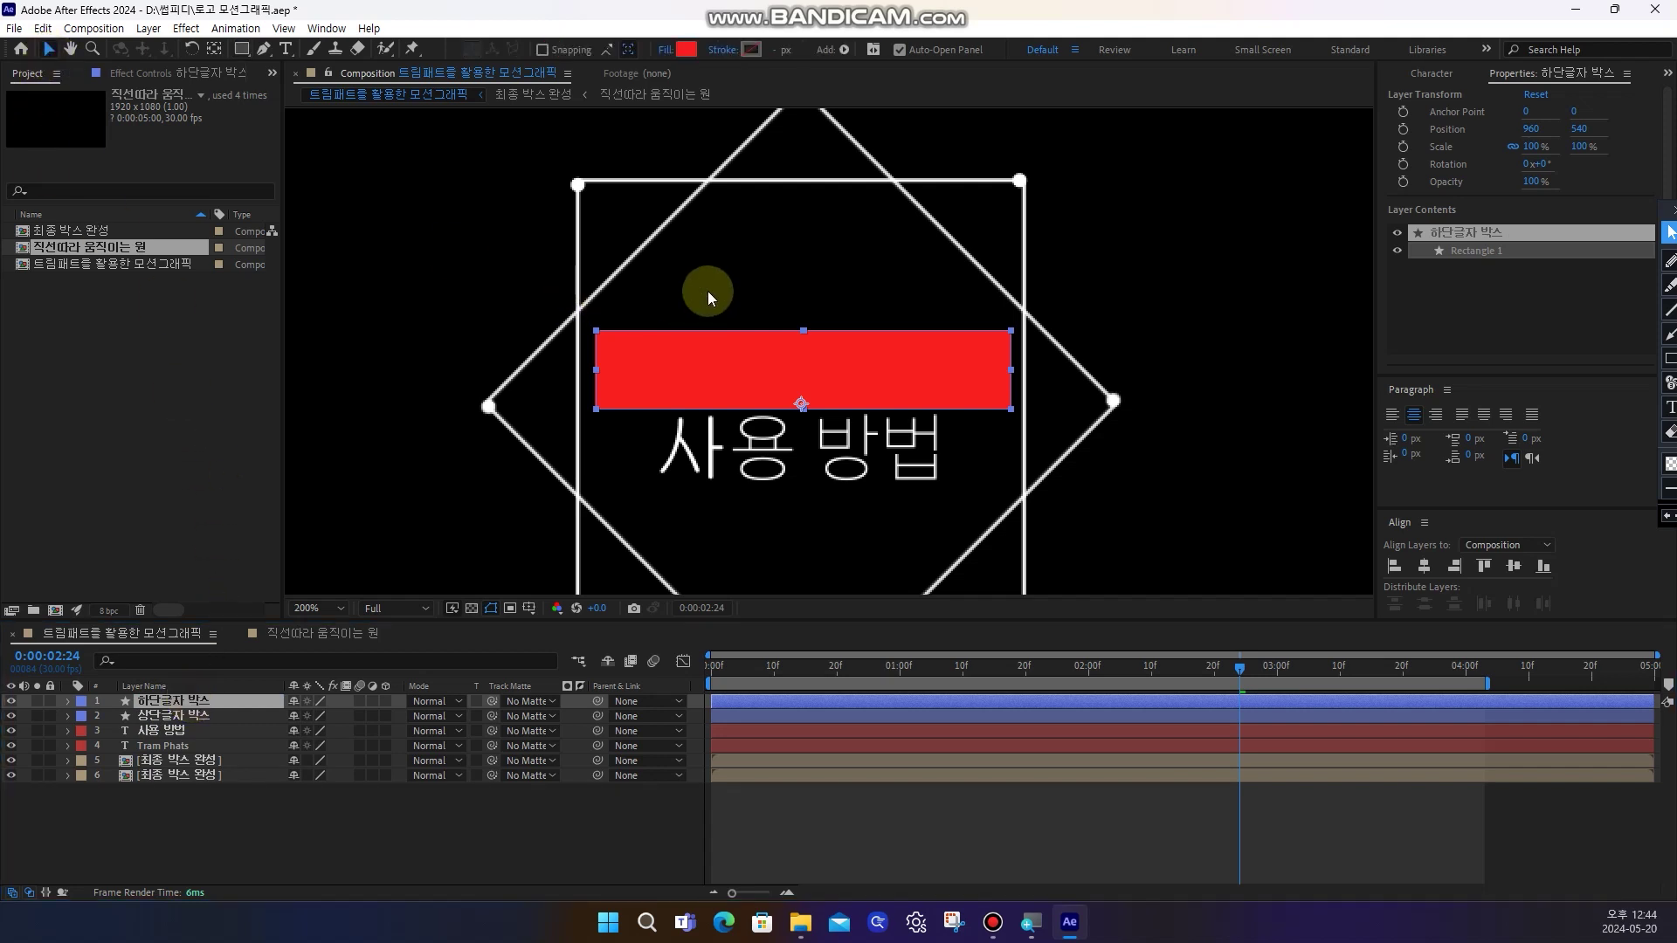
key(Down)
key(Down)
key(Down)
key(Down)
key(Down)
key(Down)
key(Down)
key(Down)
key(Down)
key(Down)
key(Down)
key(Down)
key(Down)
key(Down)
key(Down)
key(Down)
key(Down)
key(Down)
key(Down)
key(Down)
key(Down)
key(Down)
key(Down)
key(Down)
key(Down)
key(Down)
key(Down)
key(Down)
key(Down)
key(Down)
key(Down)
key(Down)
key(Down)
key(Down)
key(Down)
key(Down)
key(Down)
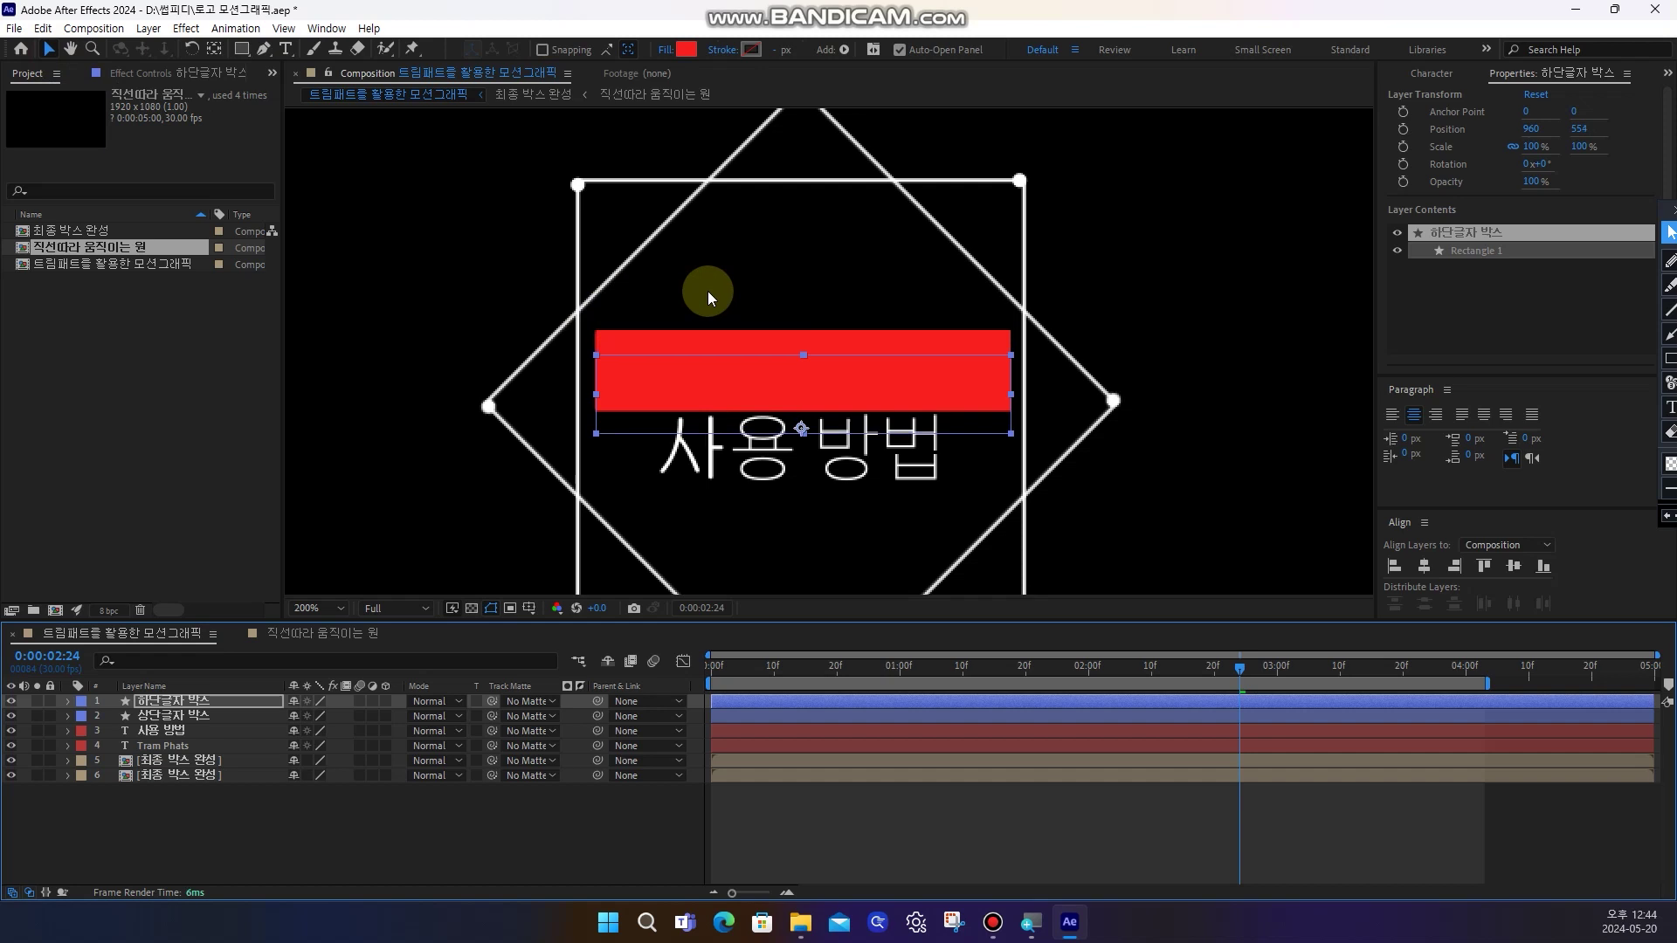
key(Down)
key(Down)
key(Down)
key(Down)
key(Down)
key(Down)
key(Down)
key(Down)
key(Down)
key(Down)
key(Down)
key(Down)
key(Down)
key(Down)
key(Down)
key(Down)
key(Down)
key(Down)
key(Down)
key(Down)
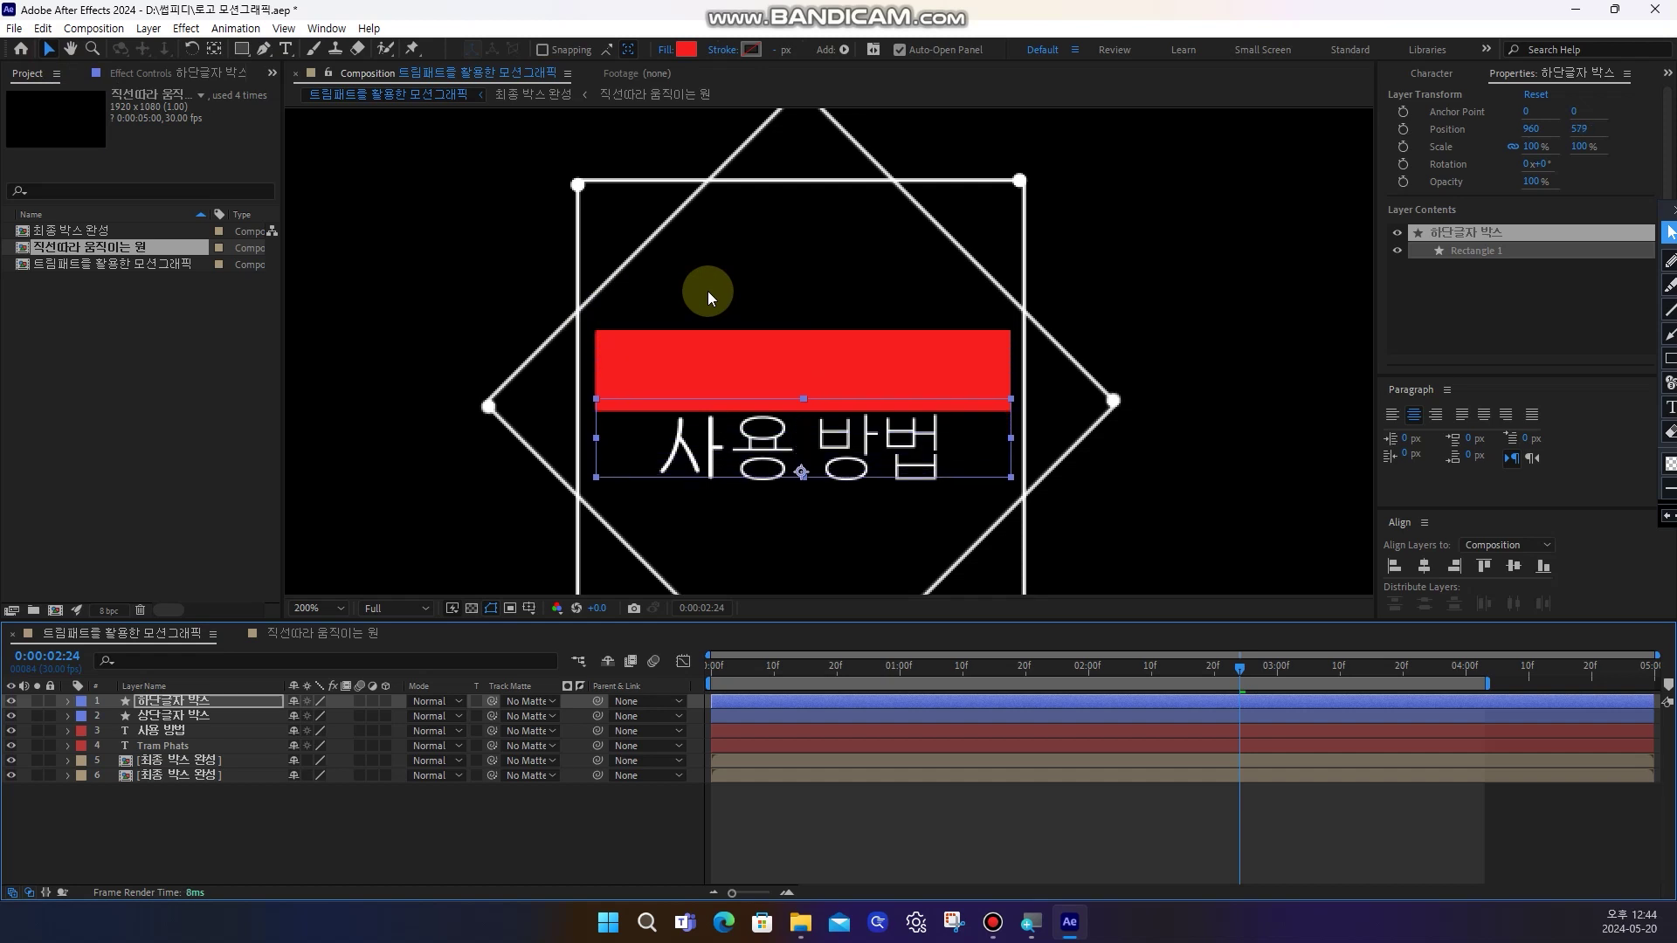
key(Up)
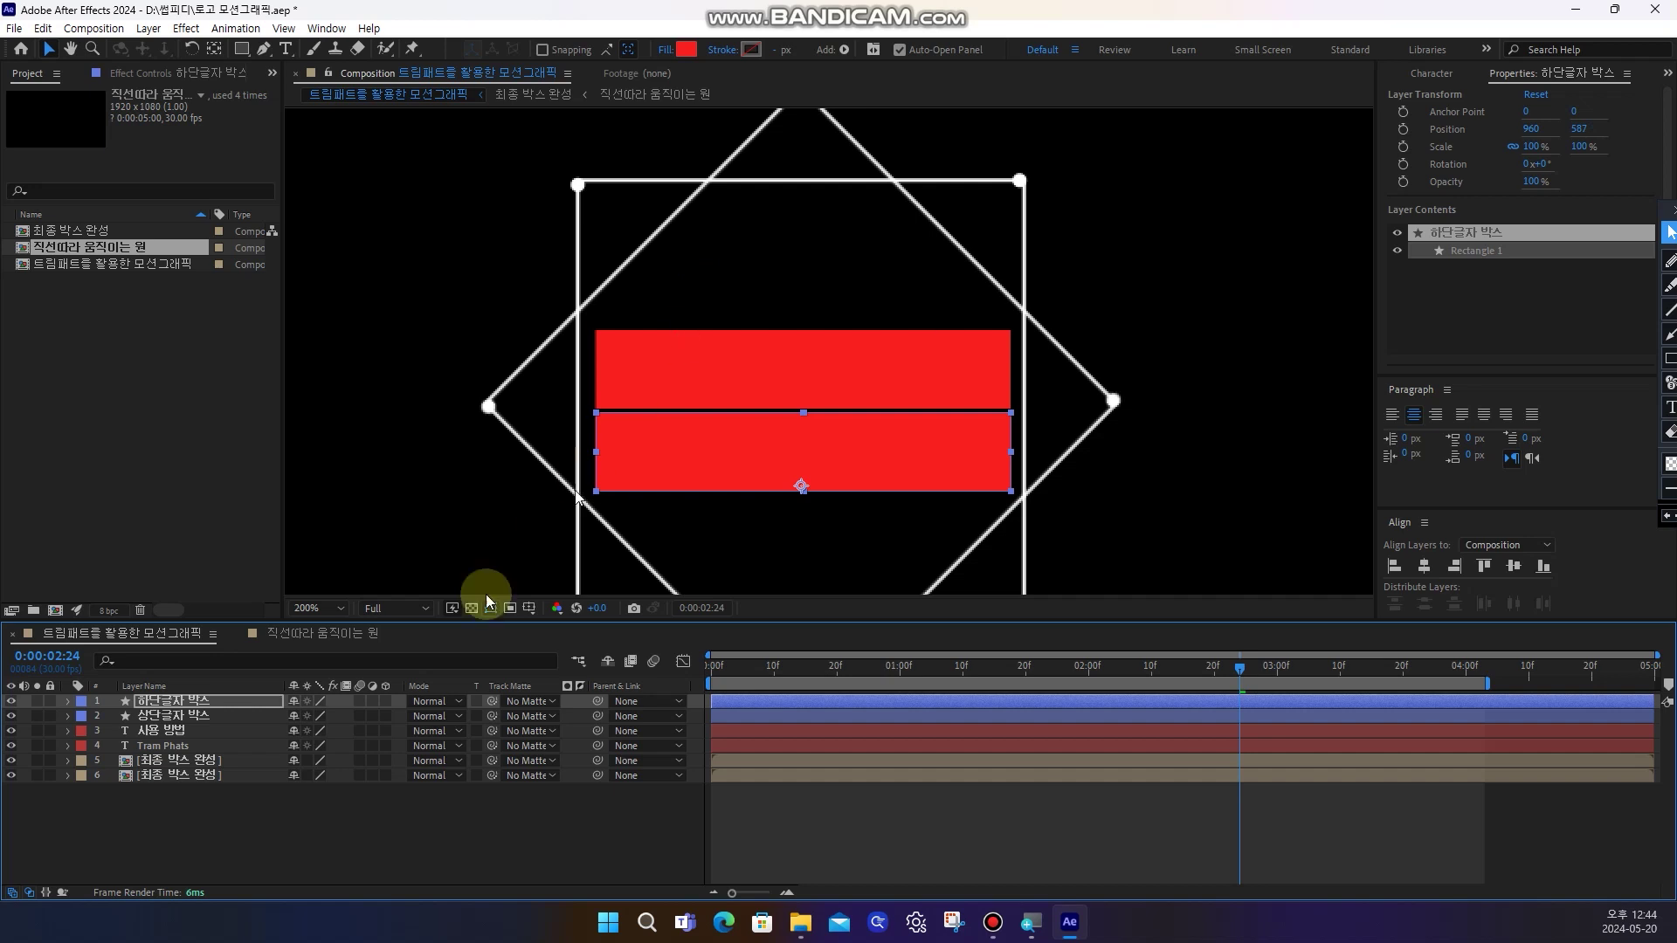
click(242, 847)
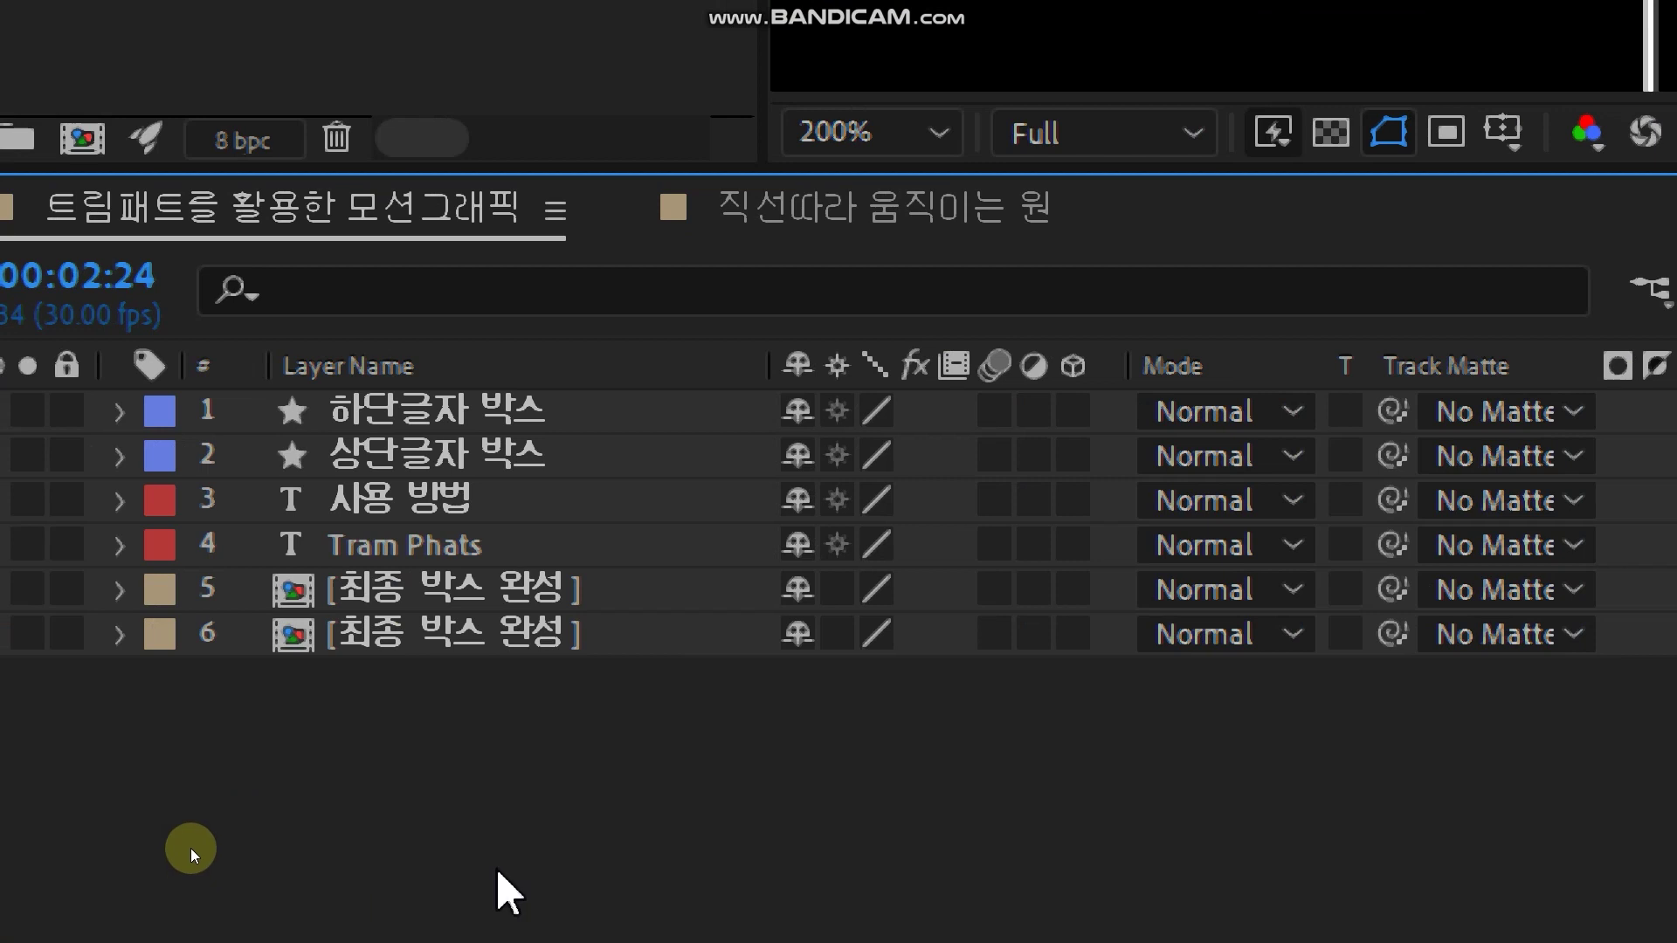
Reorder the layers so "하단글자 박스" sits directly above "사용 방법" and "상단글자 박스" directly above Tram Phats
click(515, 423)
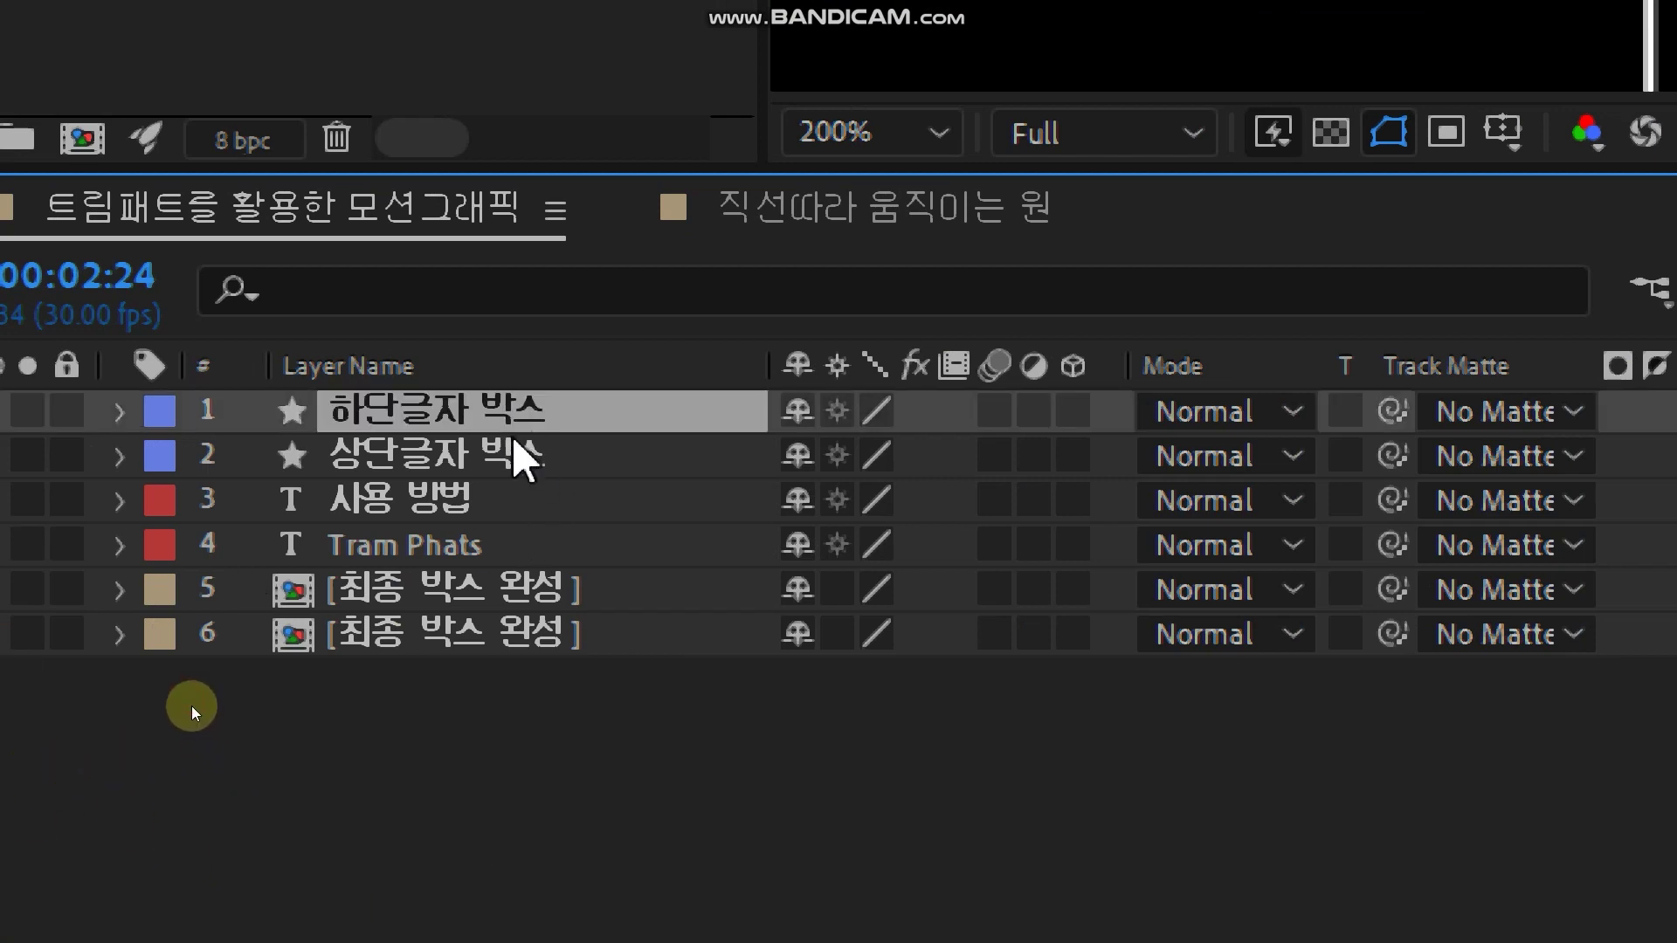
drag(487, 423, 443, 486)
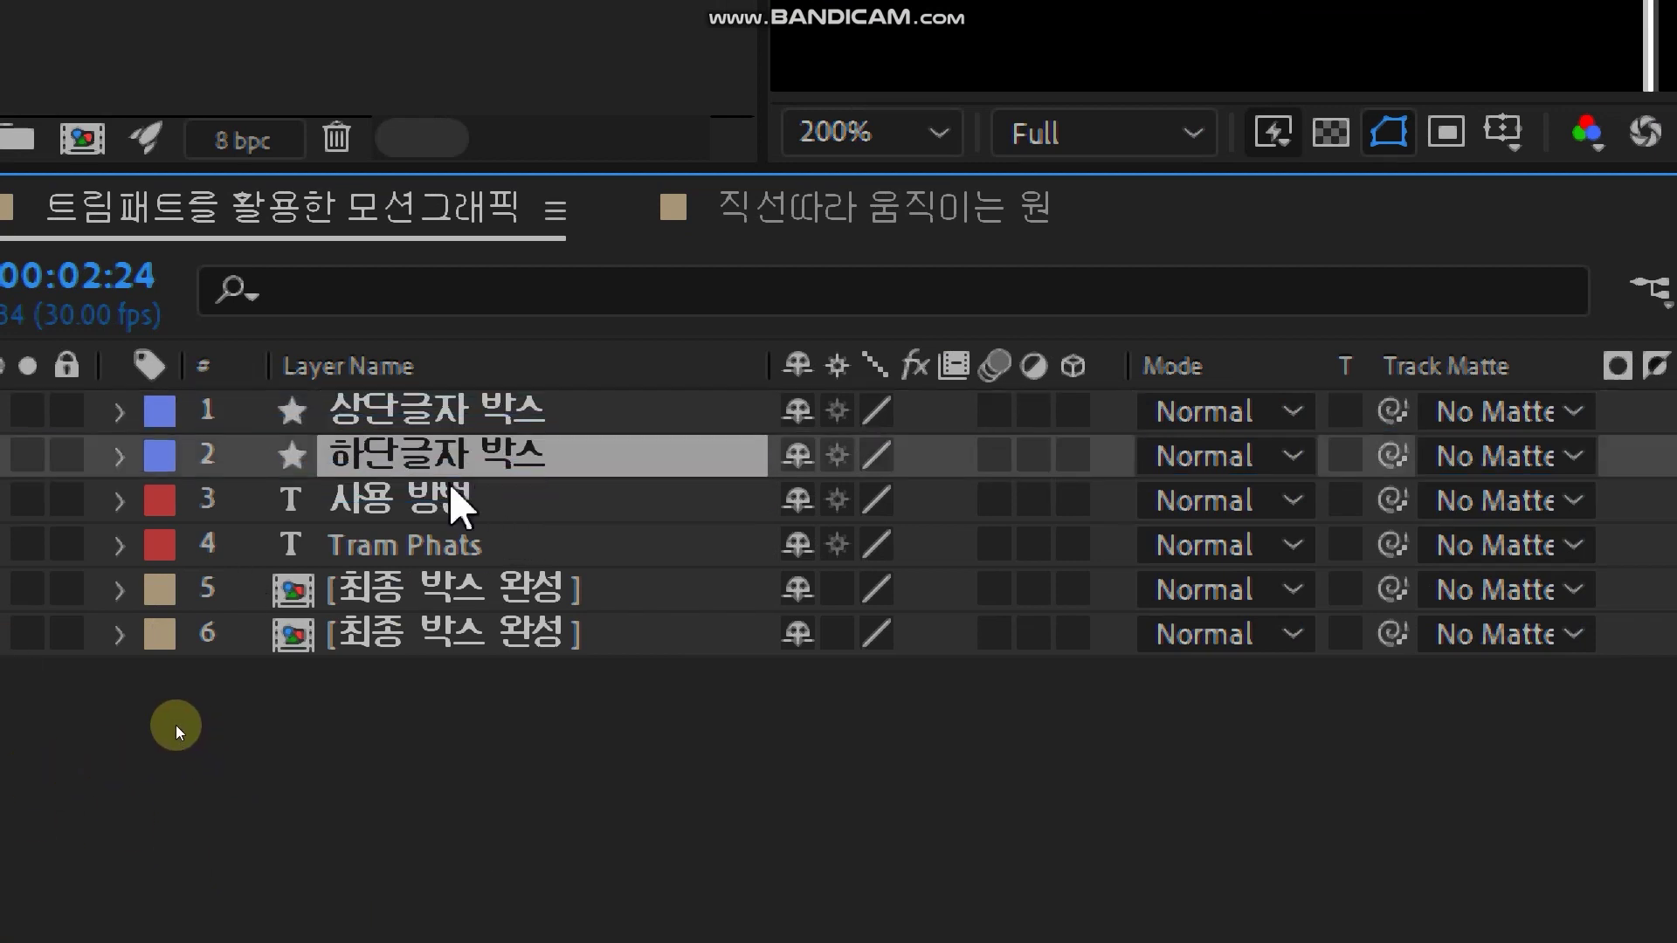
click(460, 412)
drag(486, 415, 481, 514)
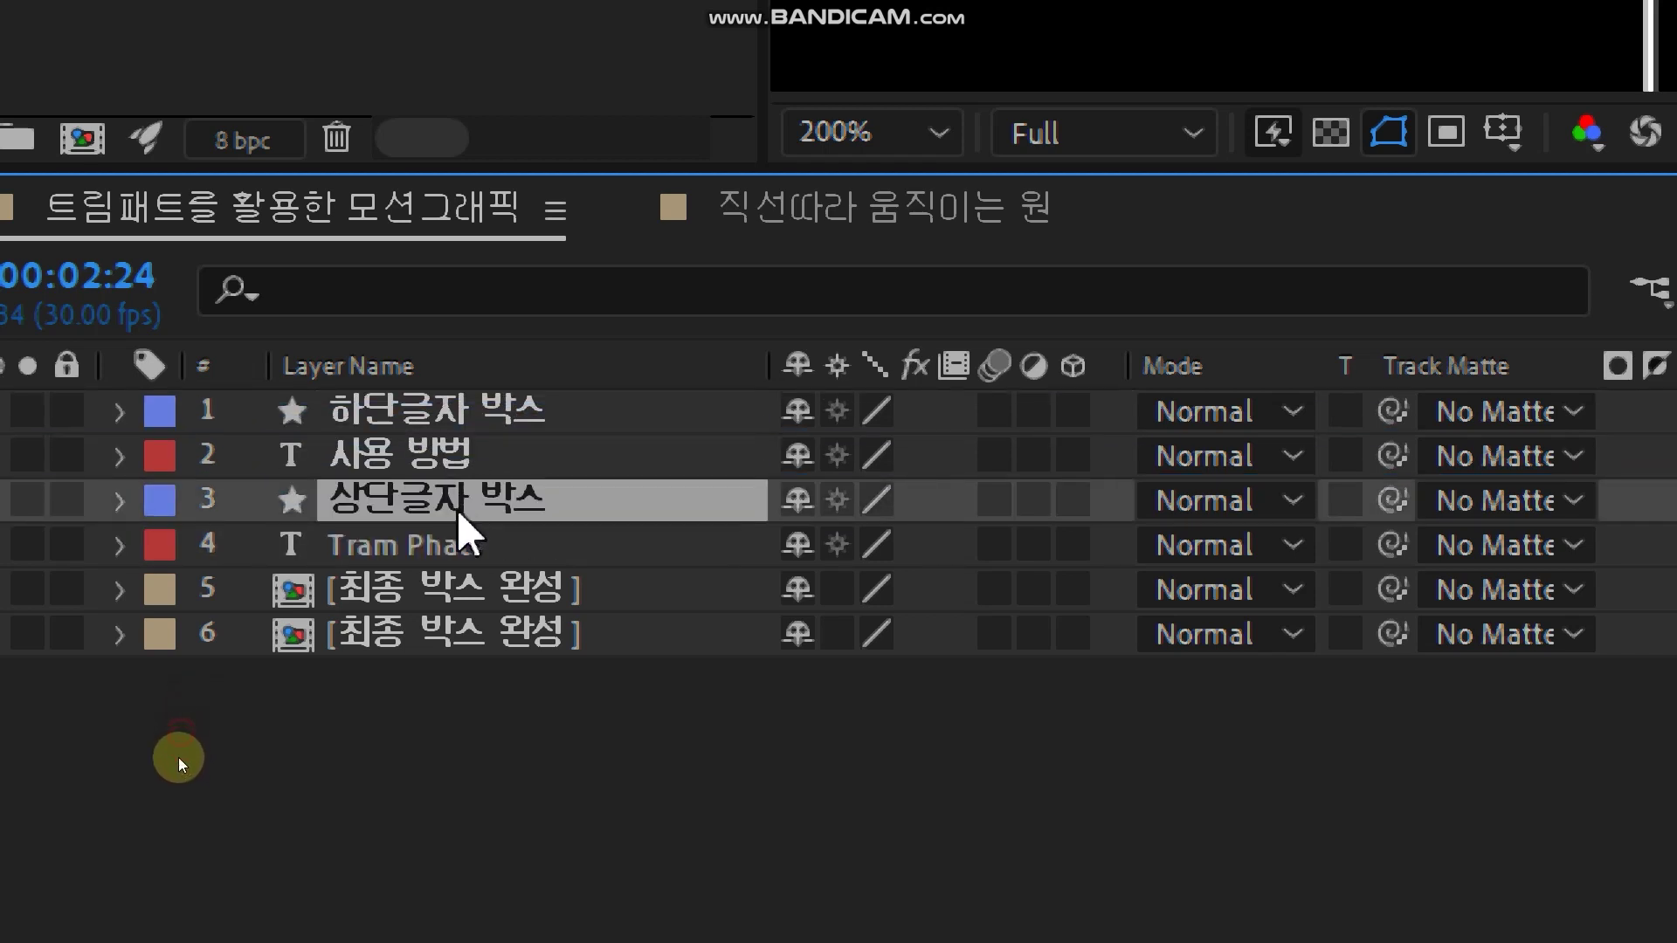
click(422, 775)
click(397, 543)
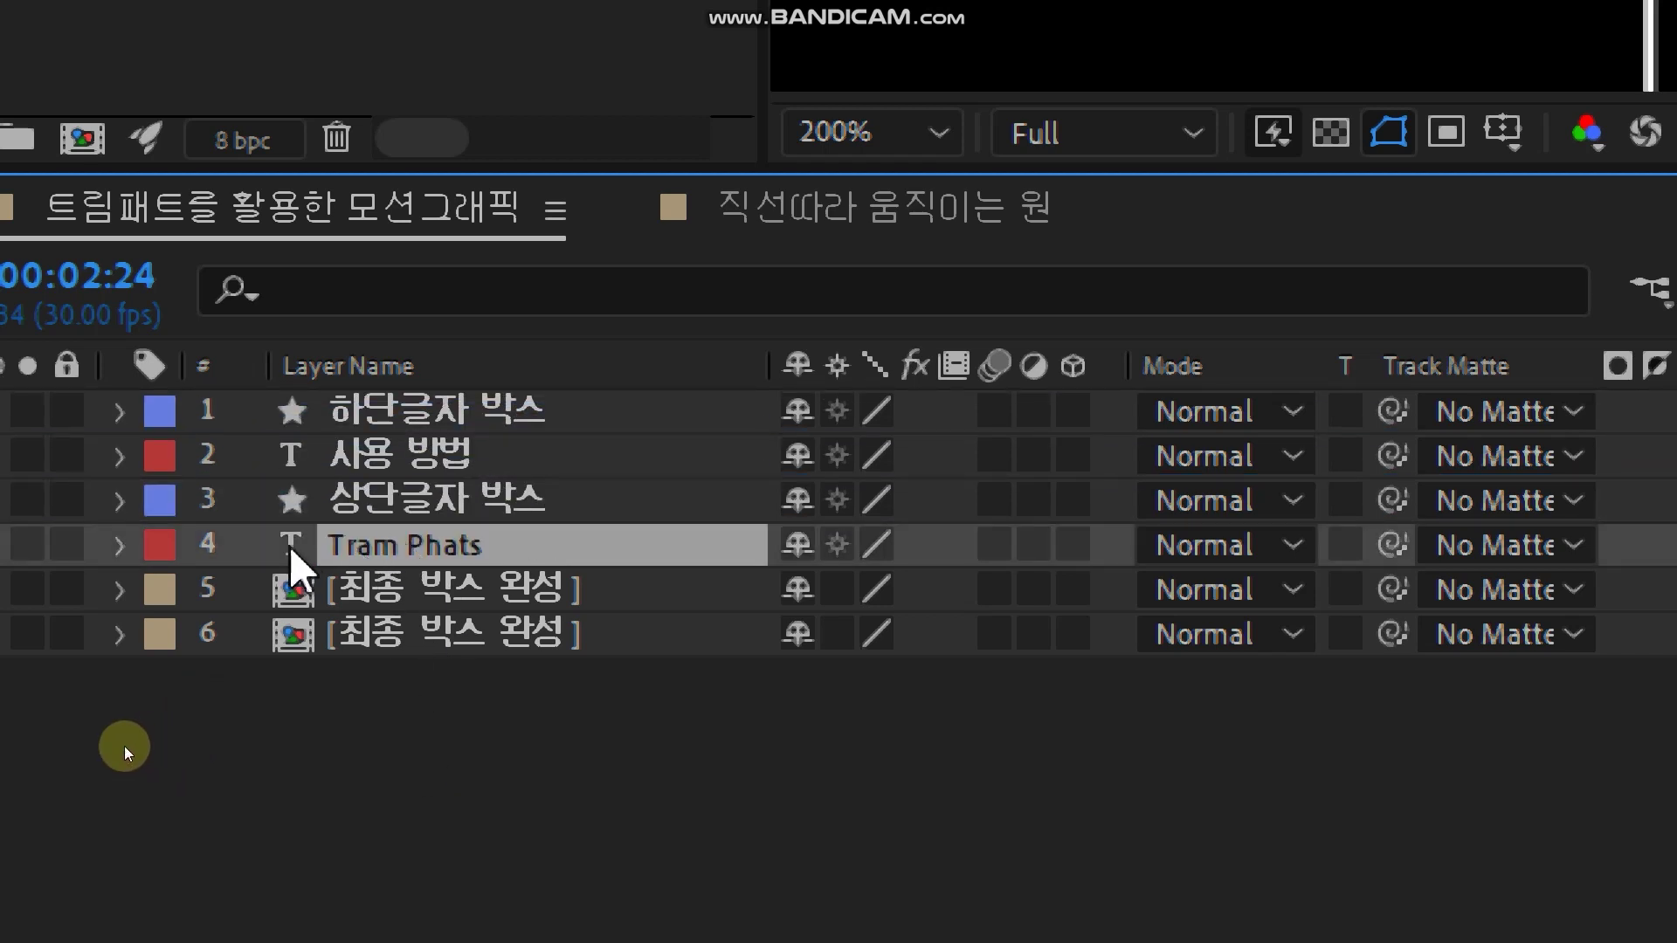
click(294, 503)
click(296, 463)
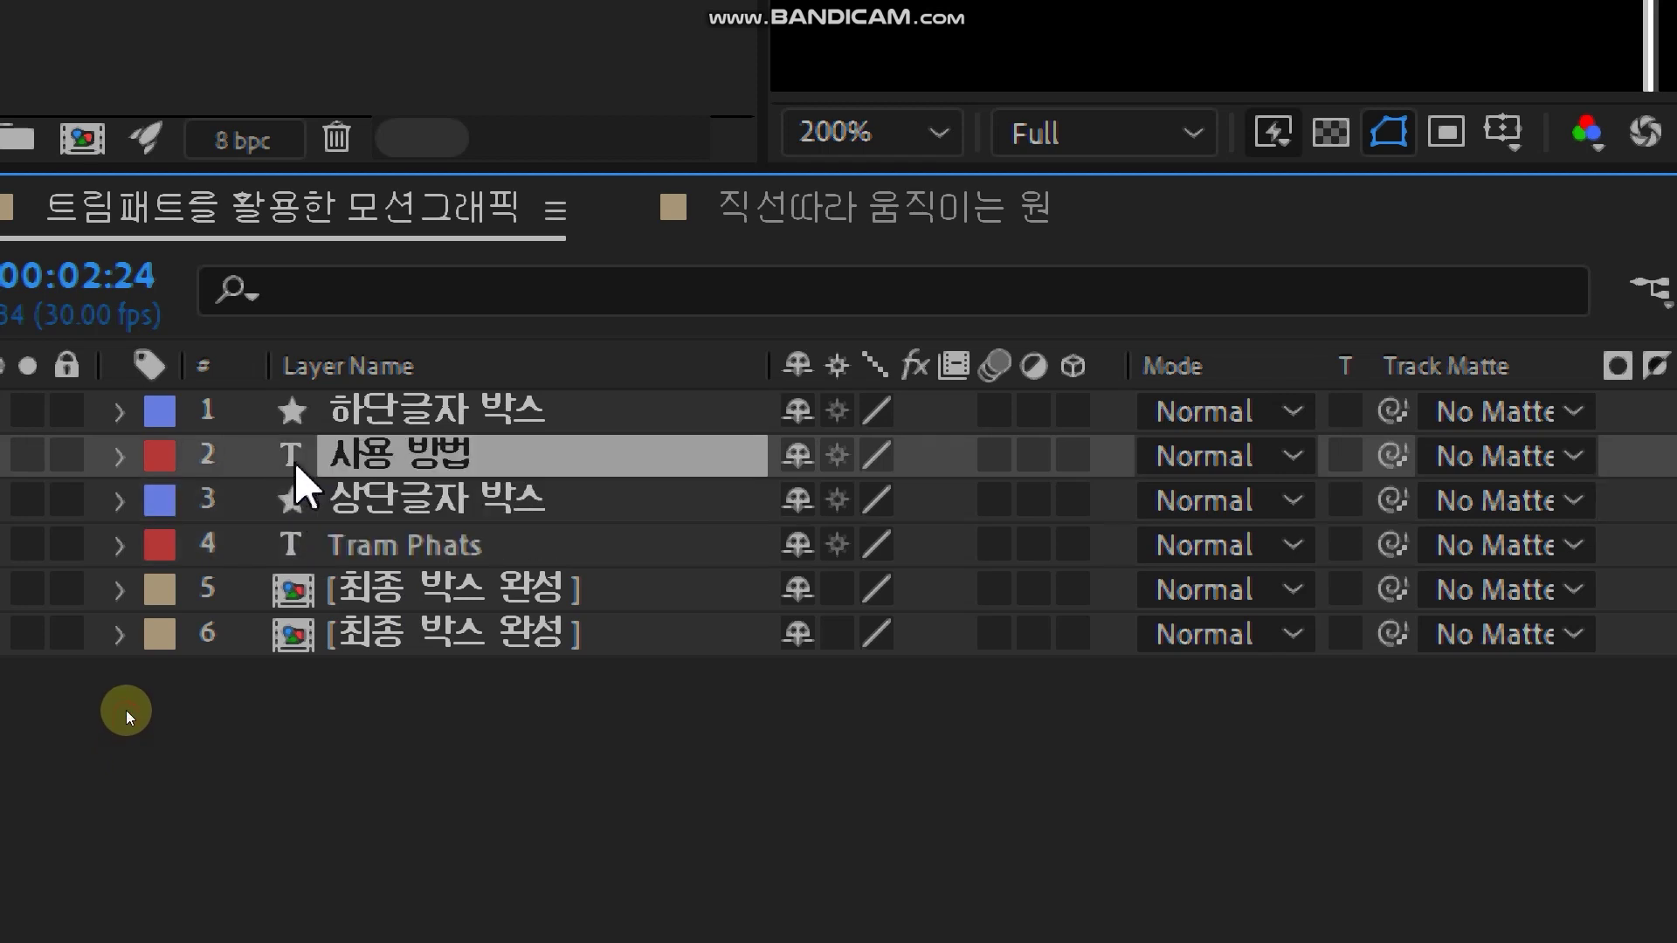
click(297, 421)
click(515, 780)
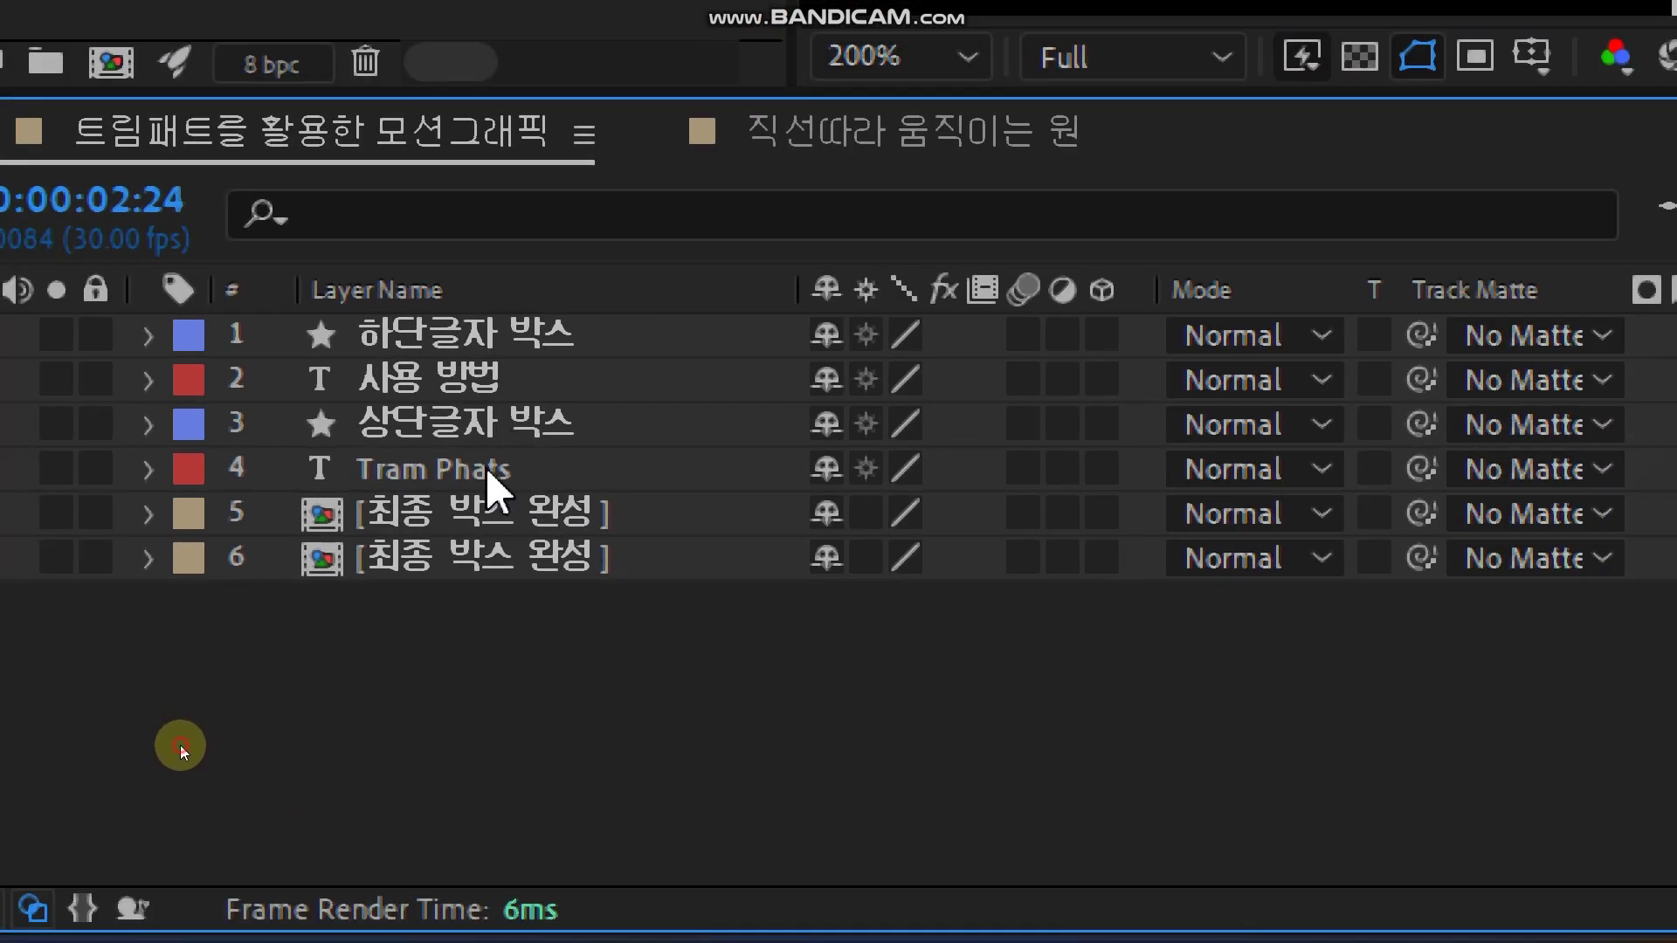
click(487, 471)
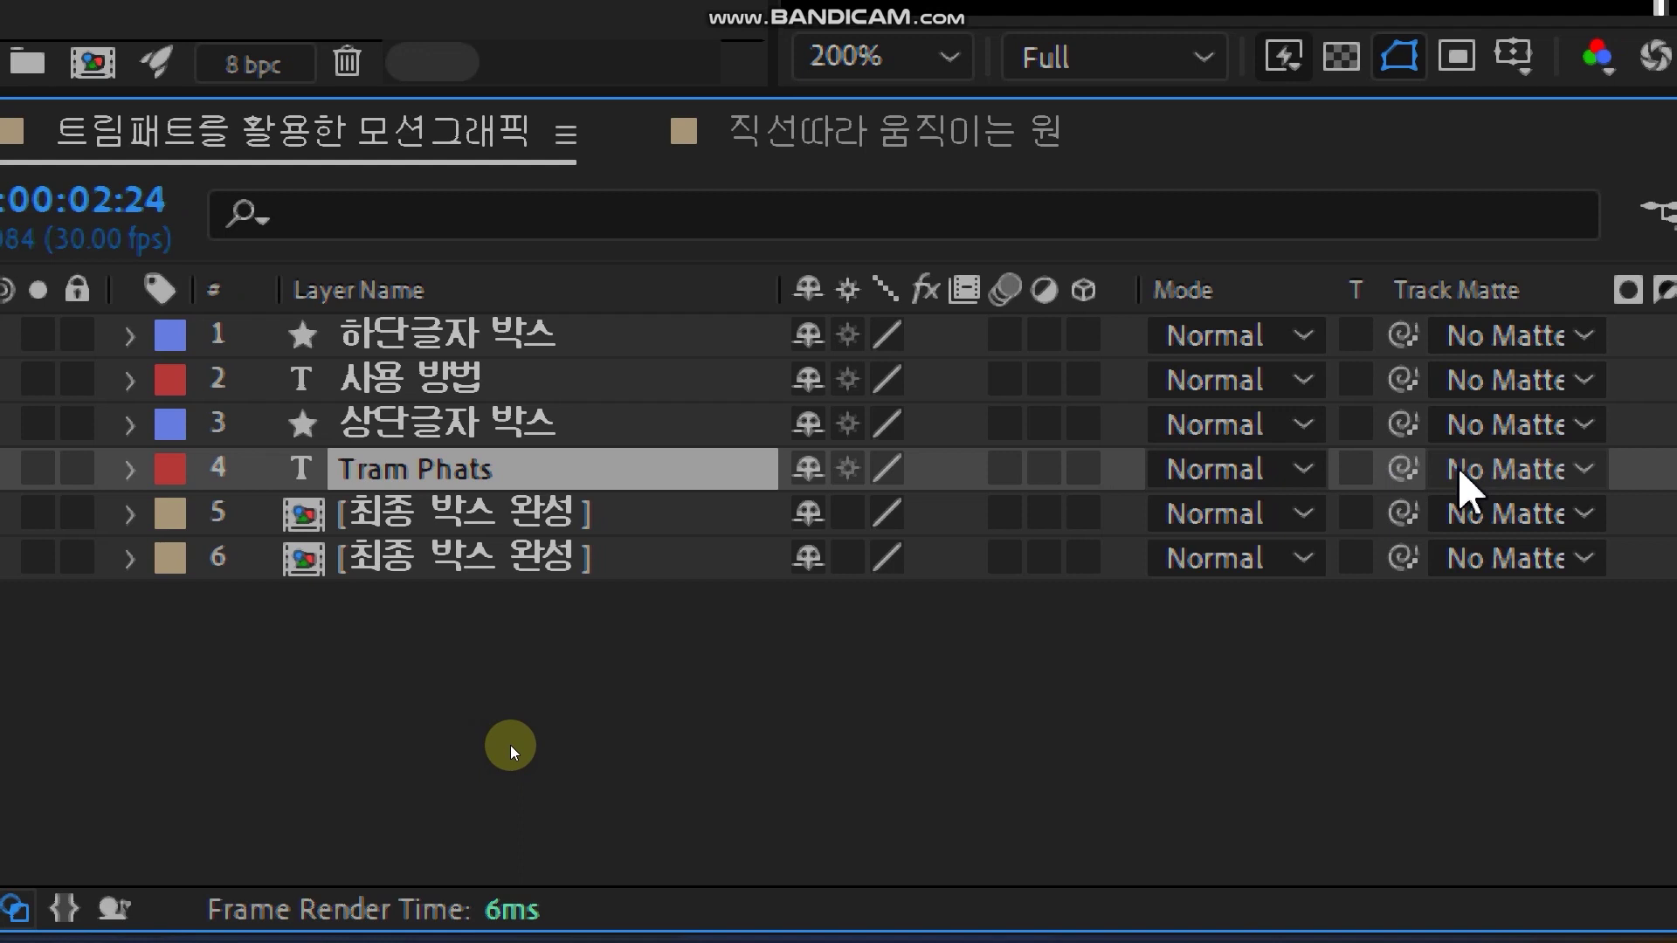
click(410, 377)
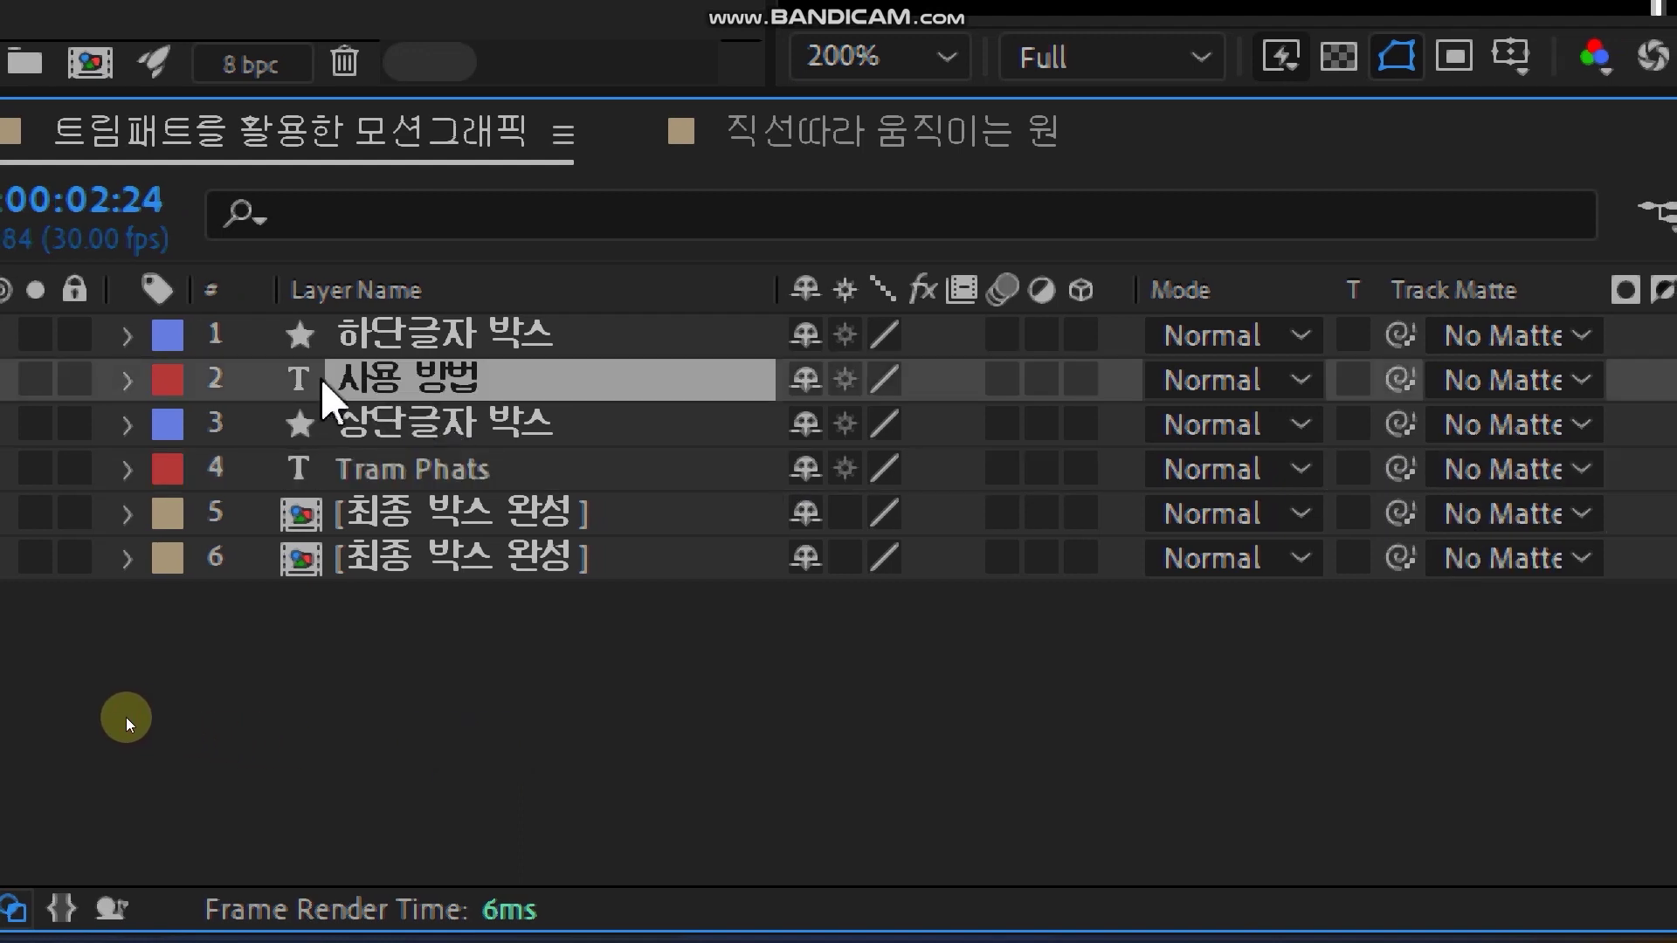
Set "상단글자 박스" as the track matte of Tram Phats and "하단글자 박스" as the track matte of "사용 방법"
click(434, 481)
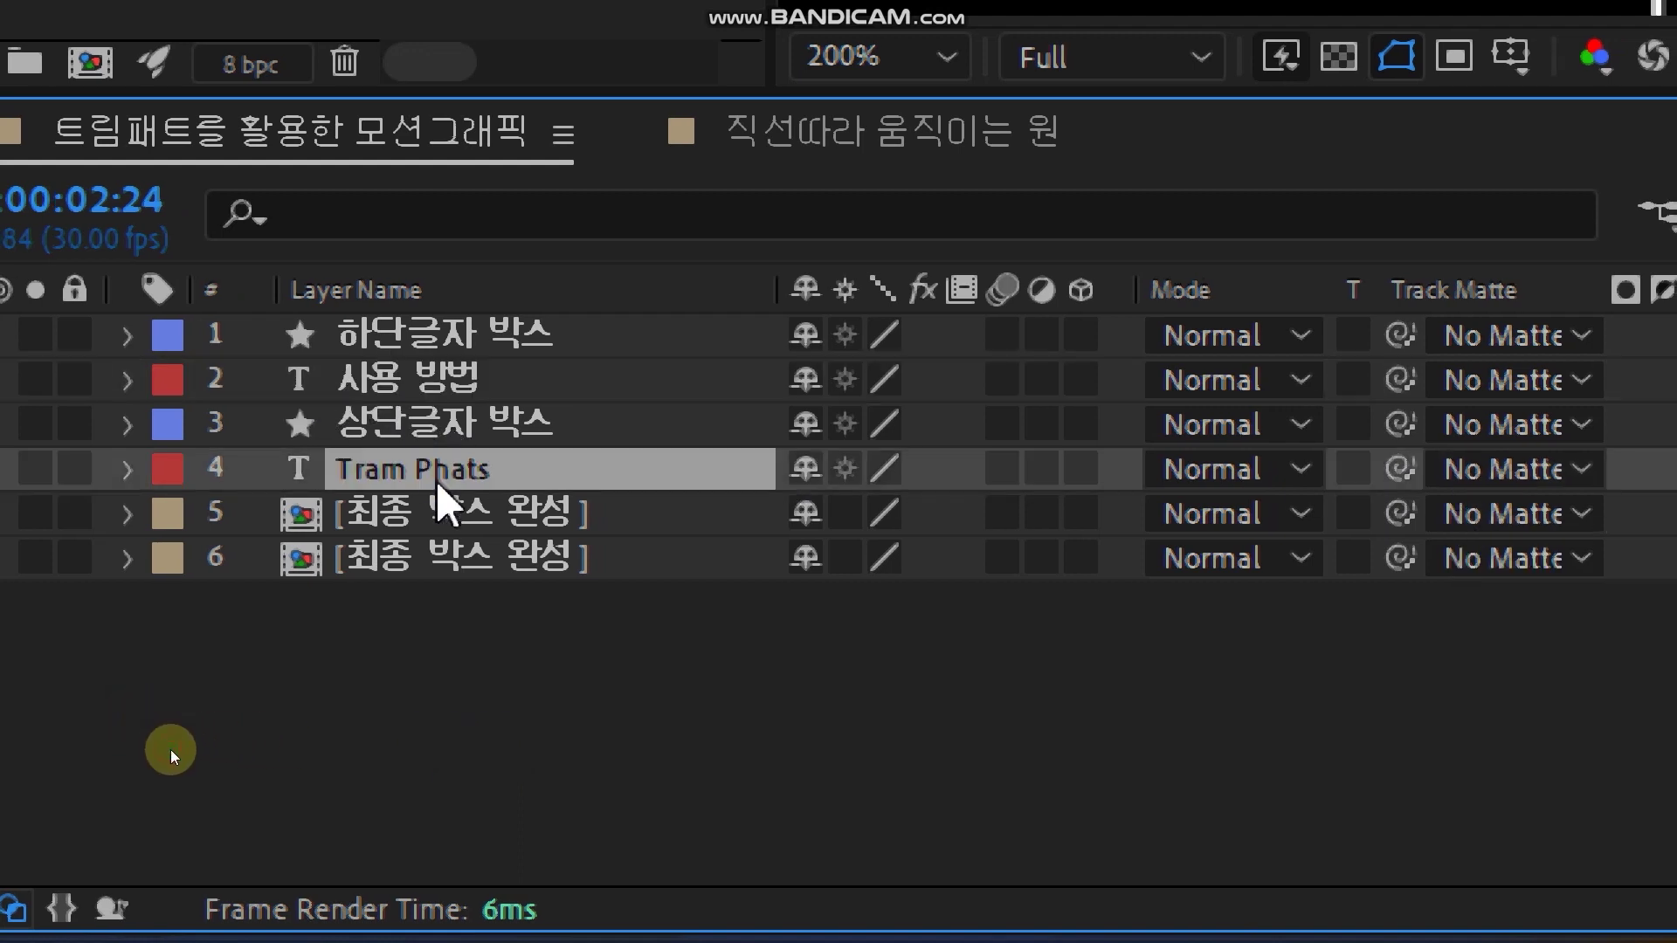
click(1460, 476)
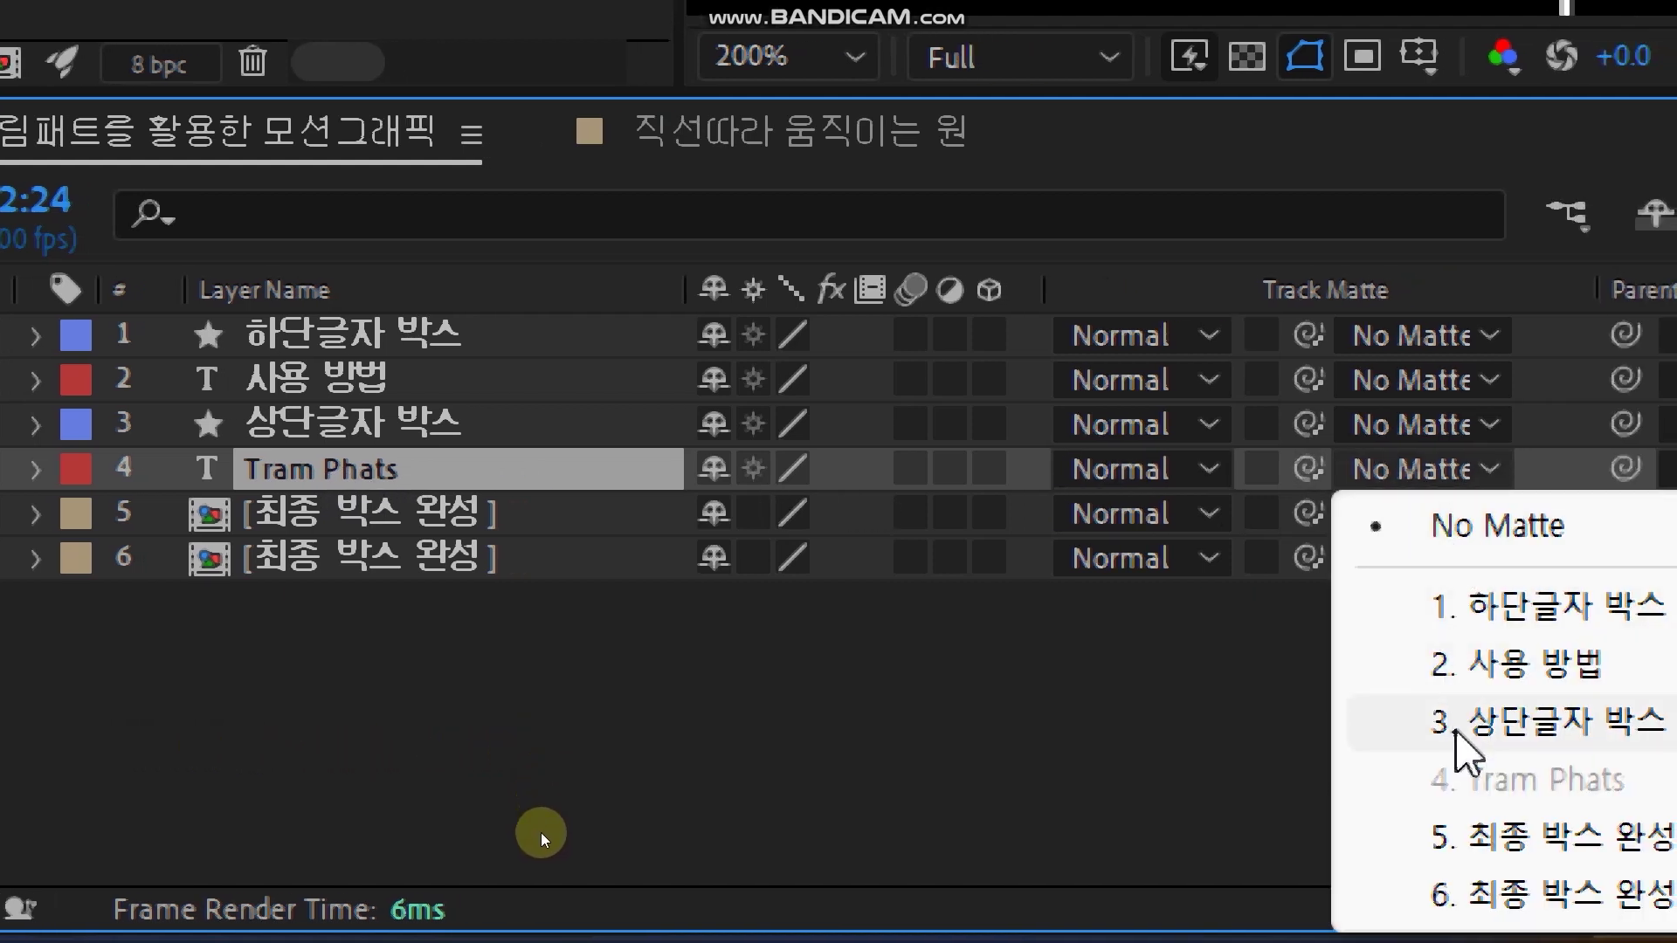
click(1461, 725)
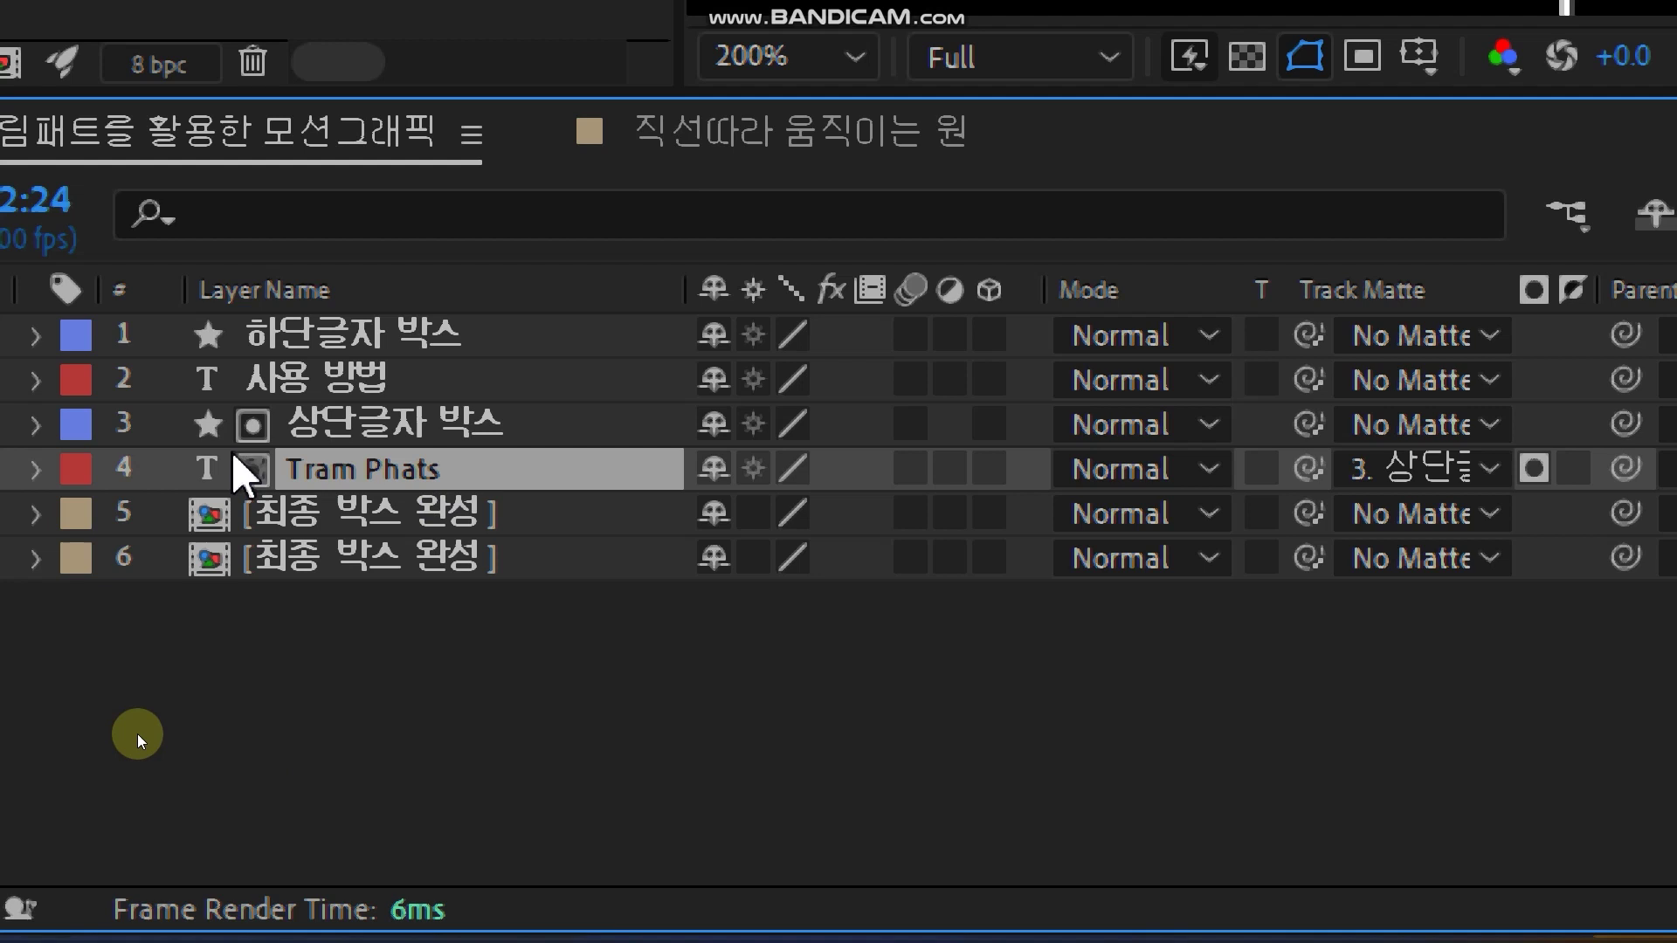
click(326, 380)
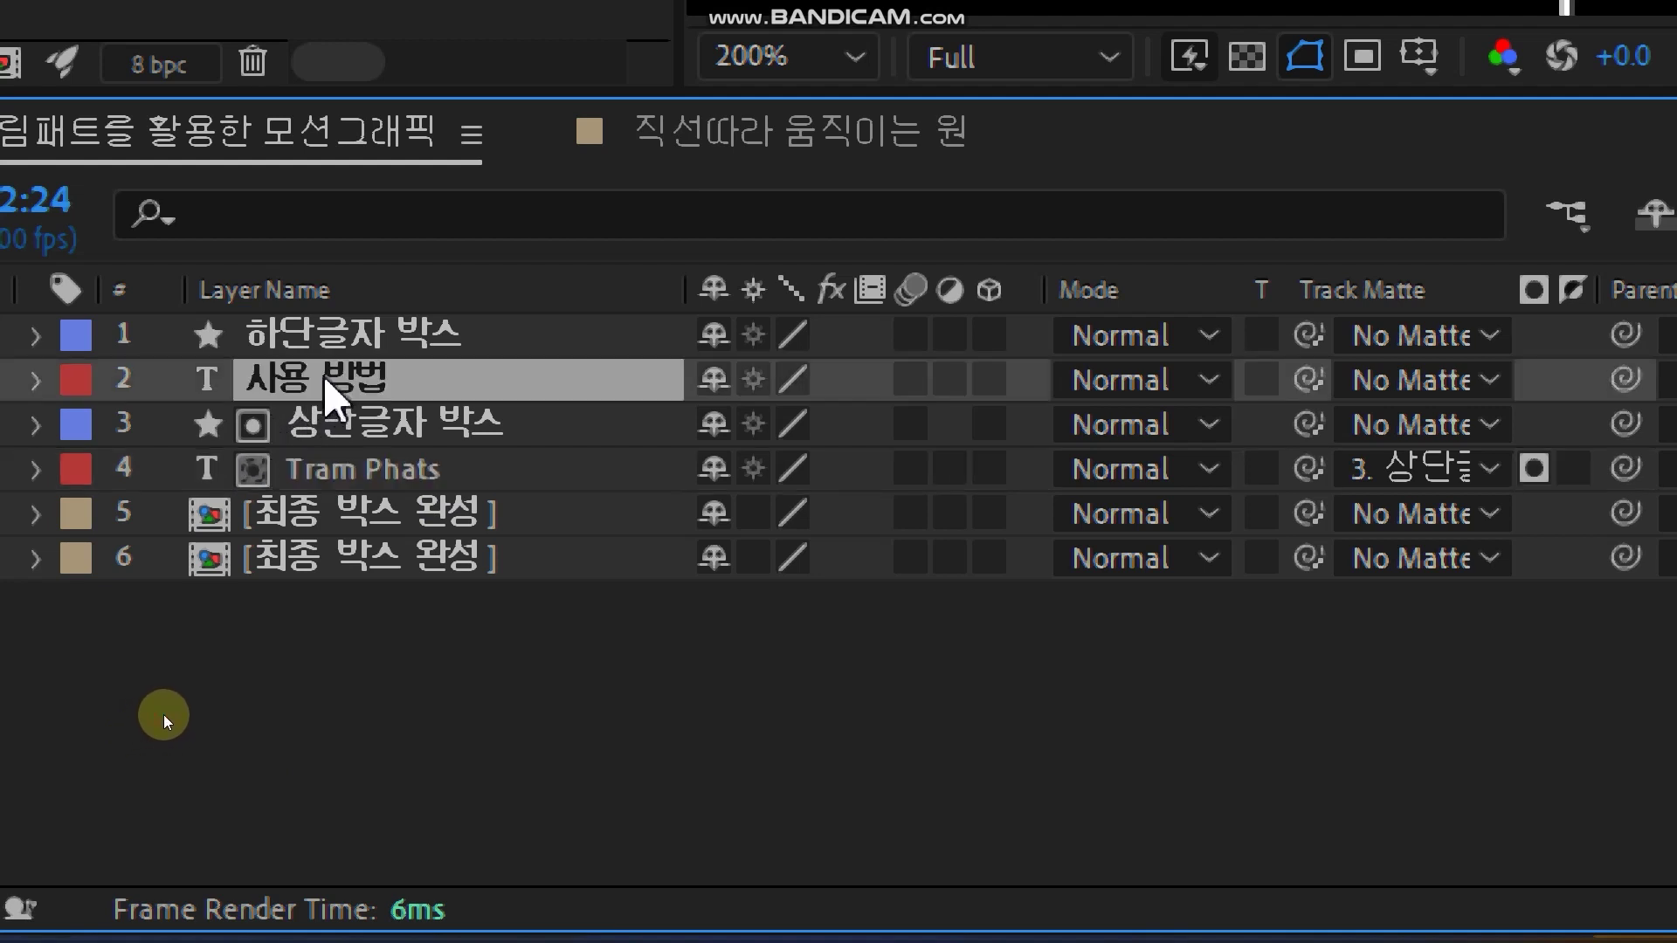
click(1436, 381)
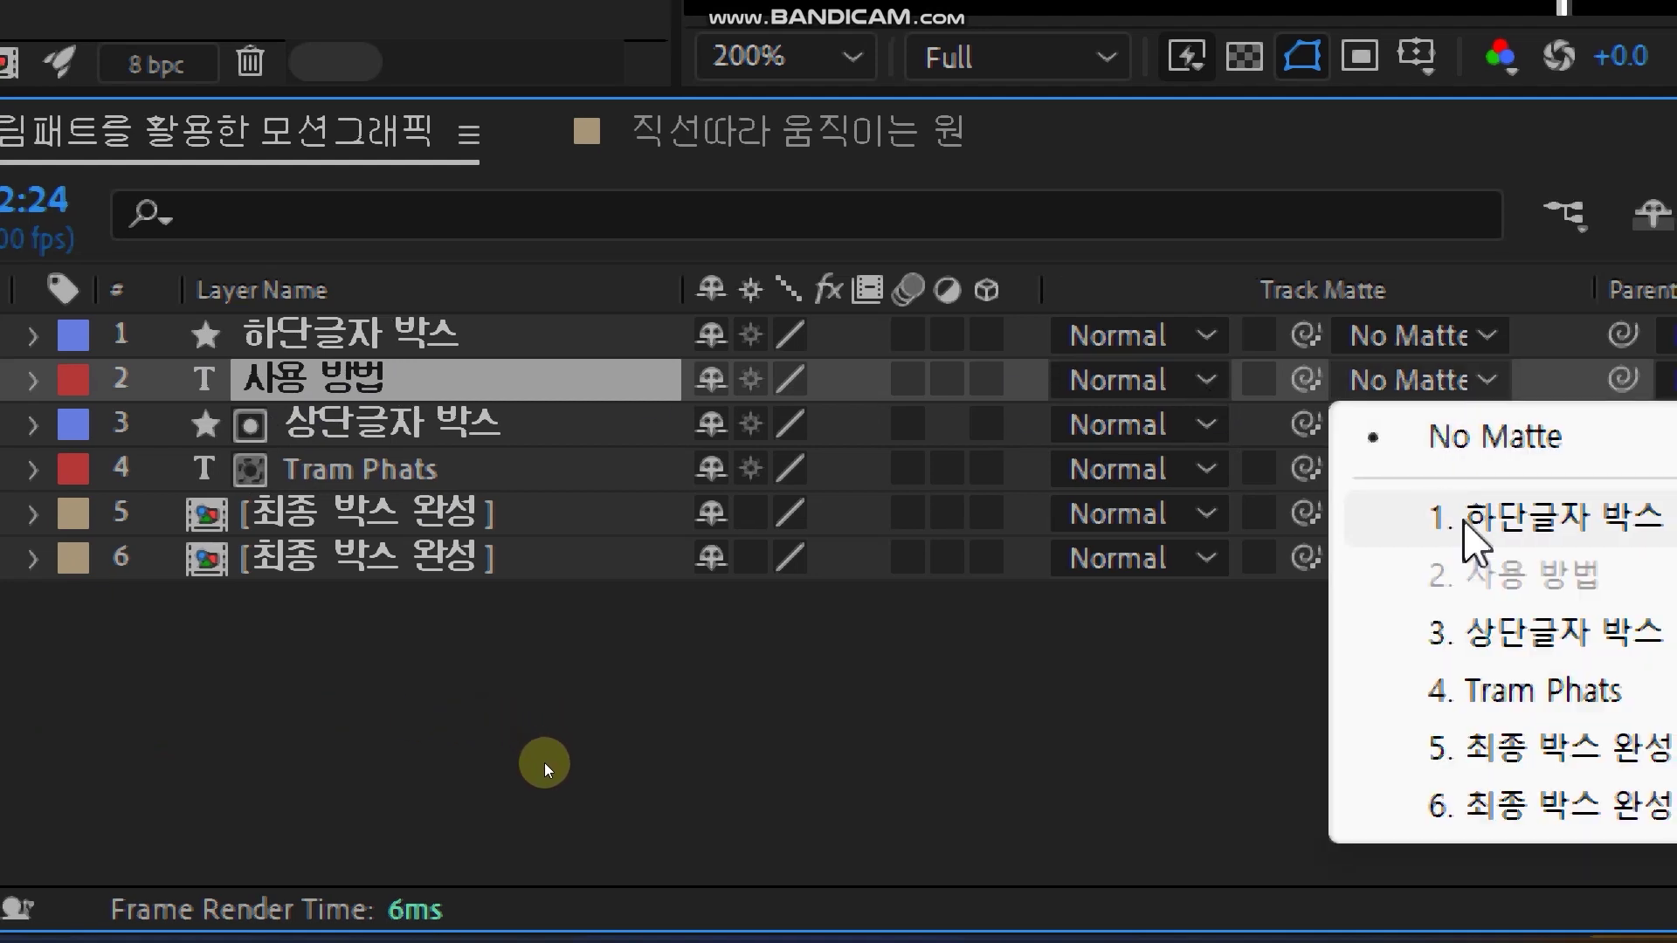
click(1471, 535)
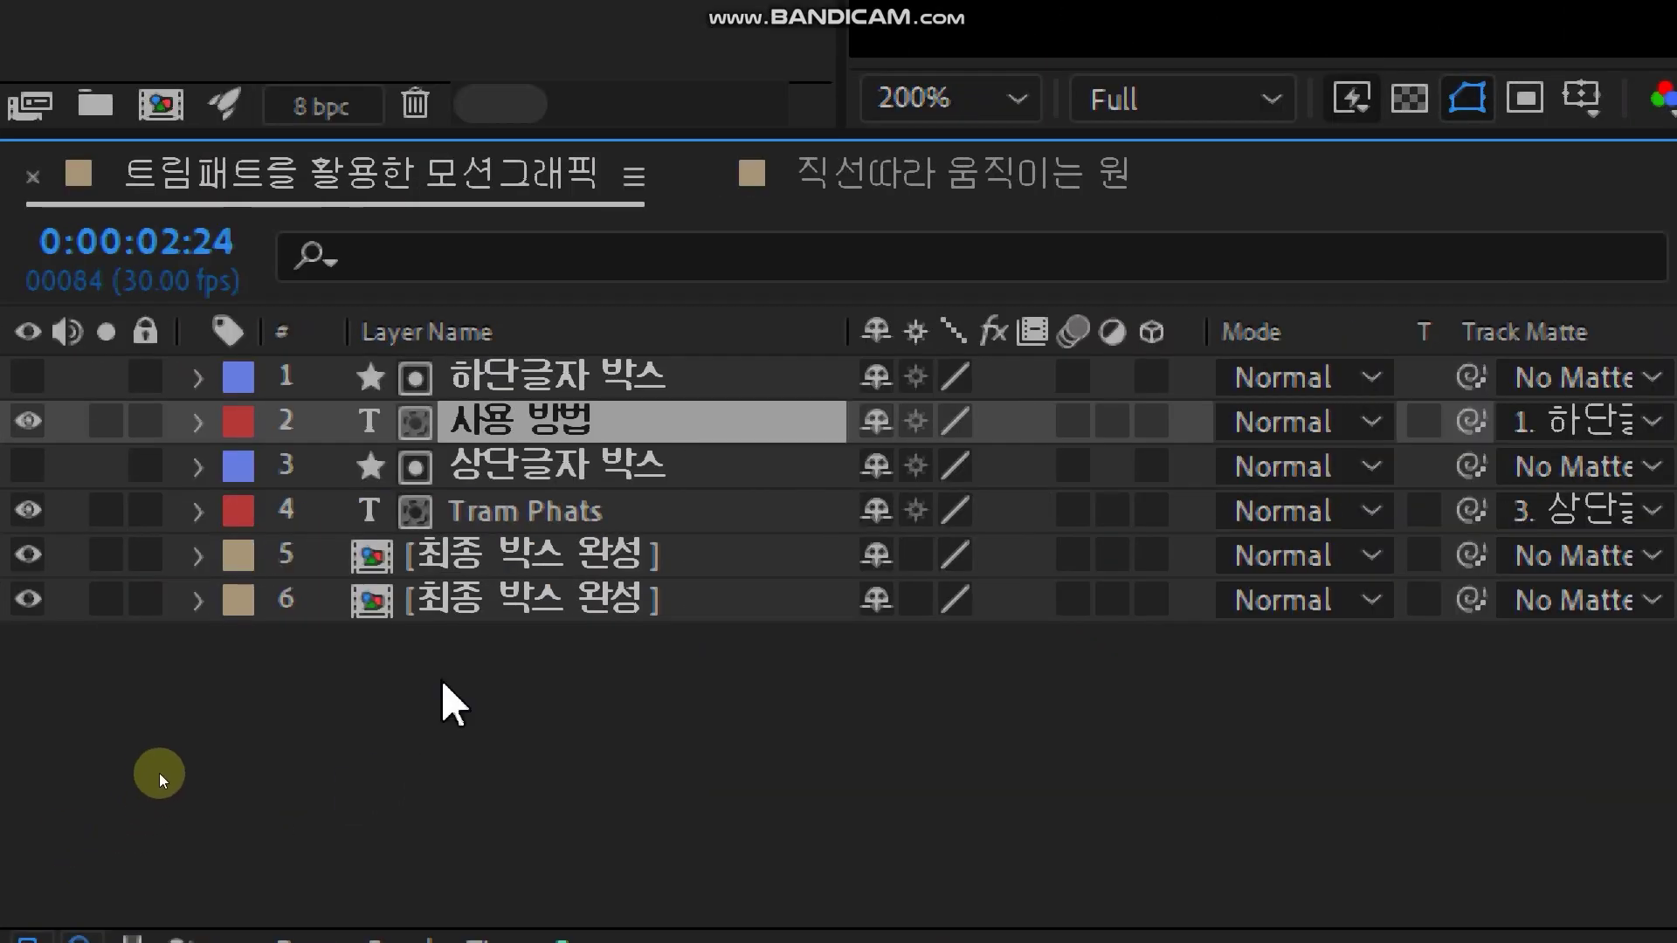
Reveal the Position property of both text layers, Tram Phats and "사용 방법"
click(503, 522)
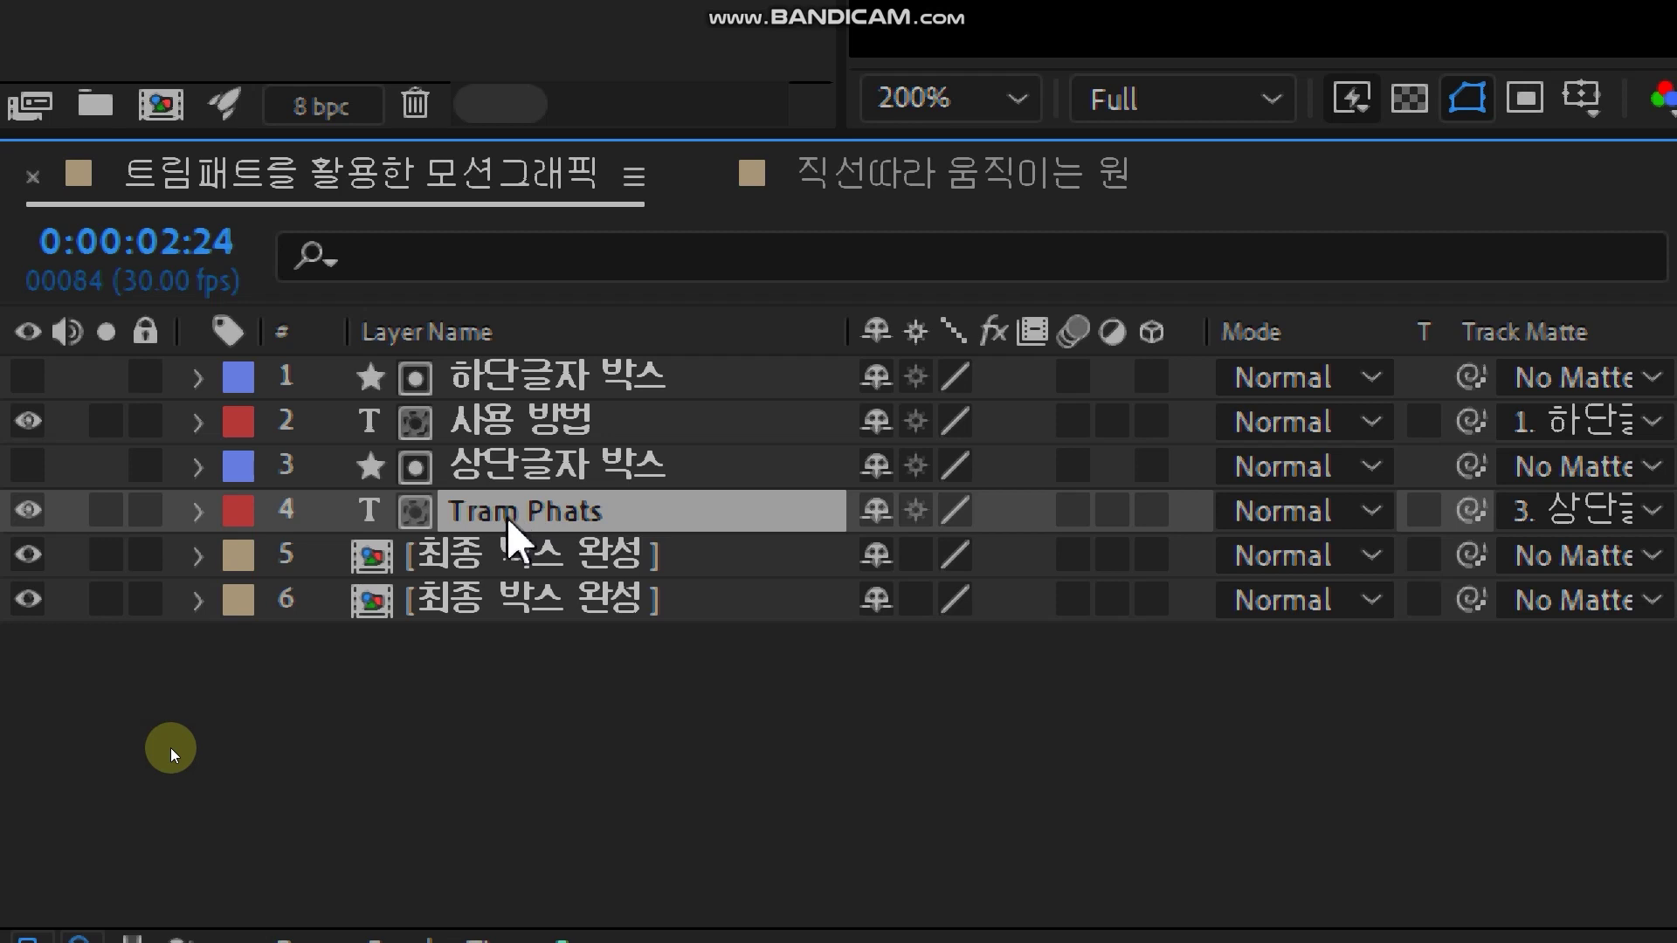
key(p)
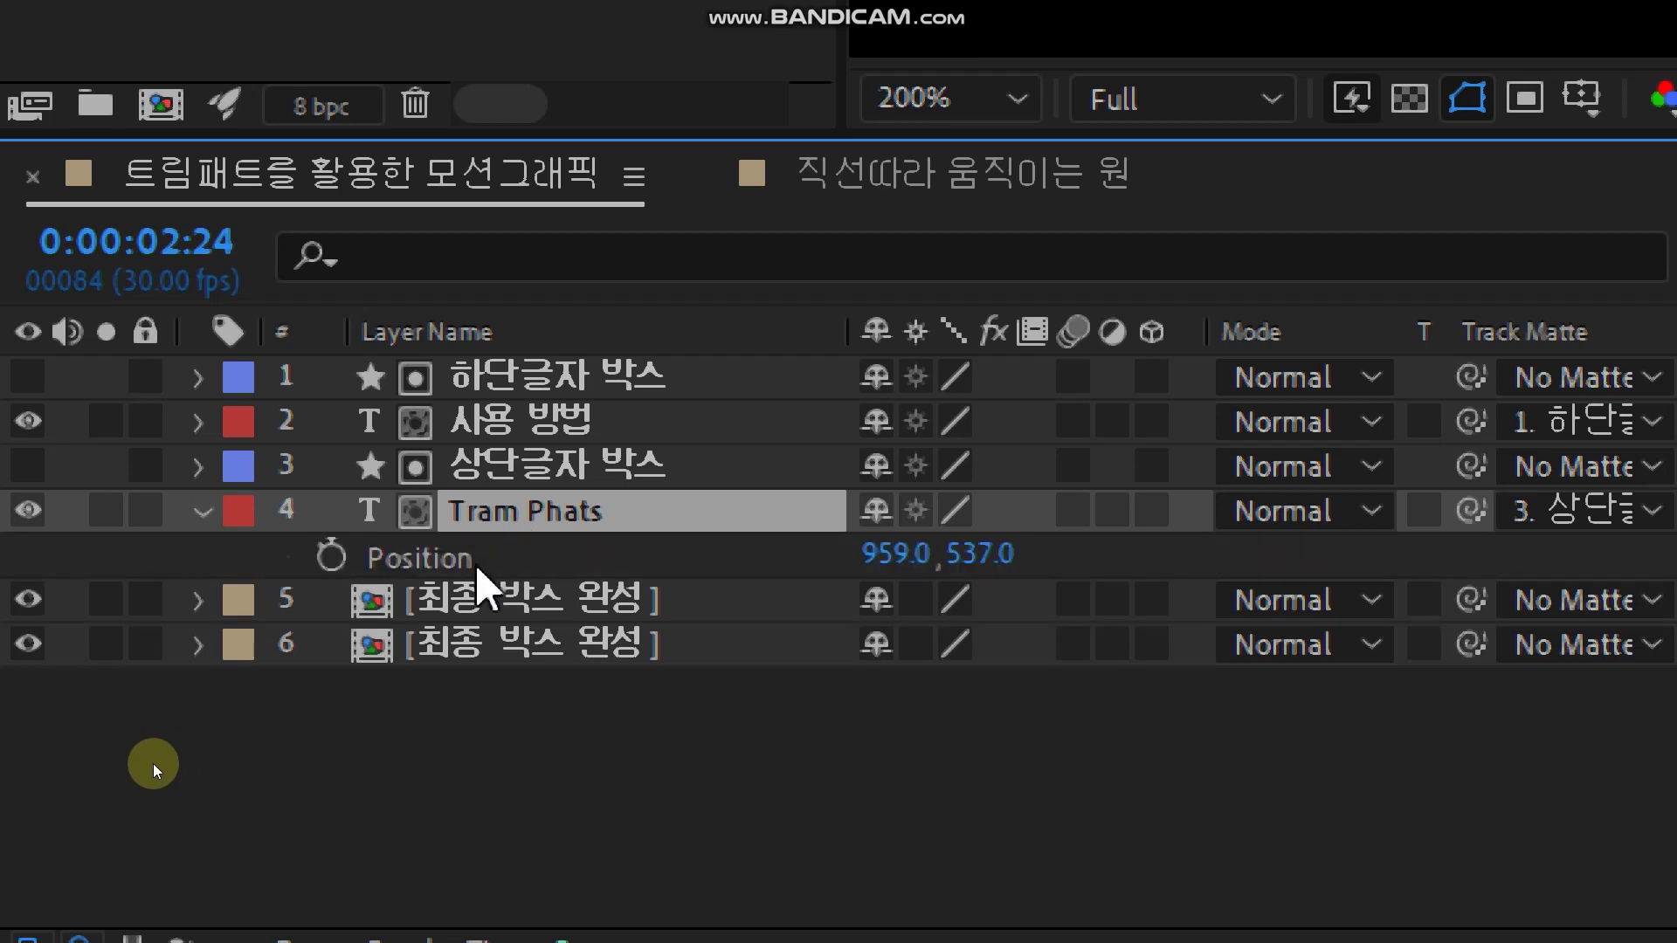
click(486, 780)
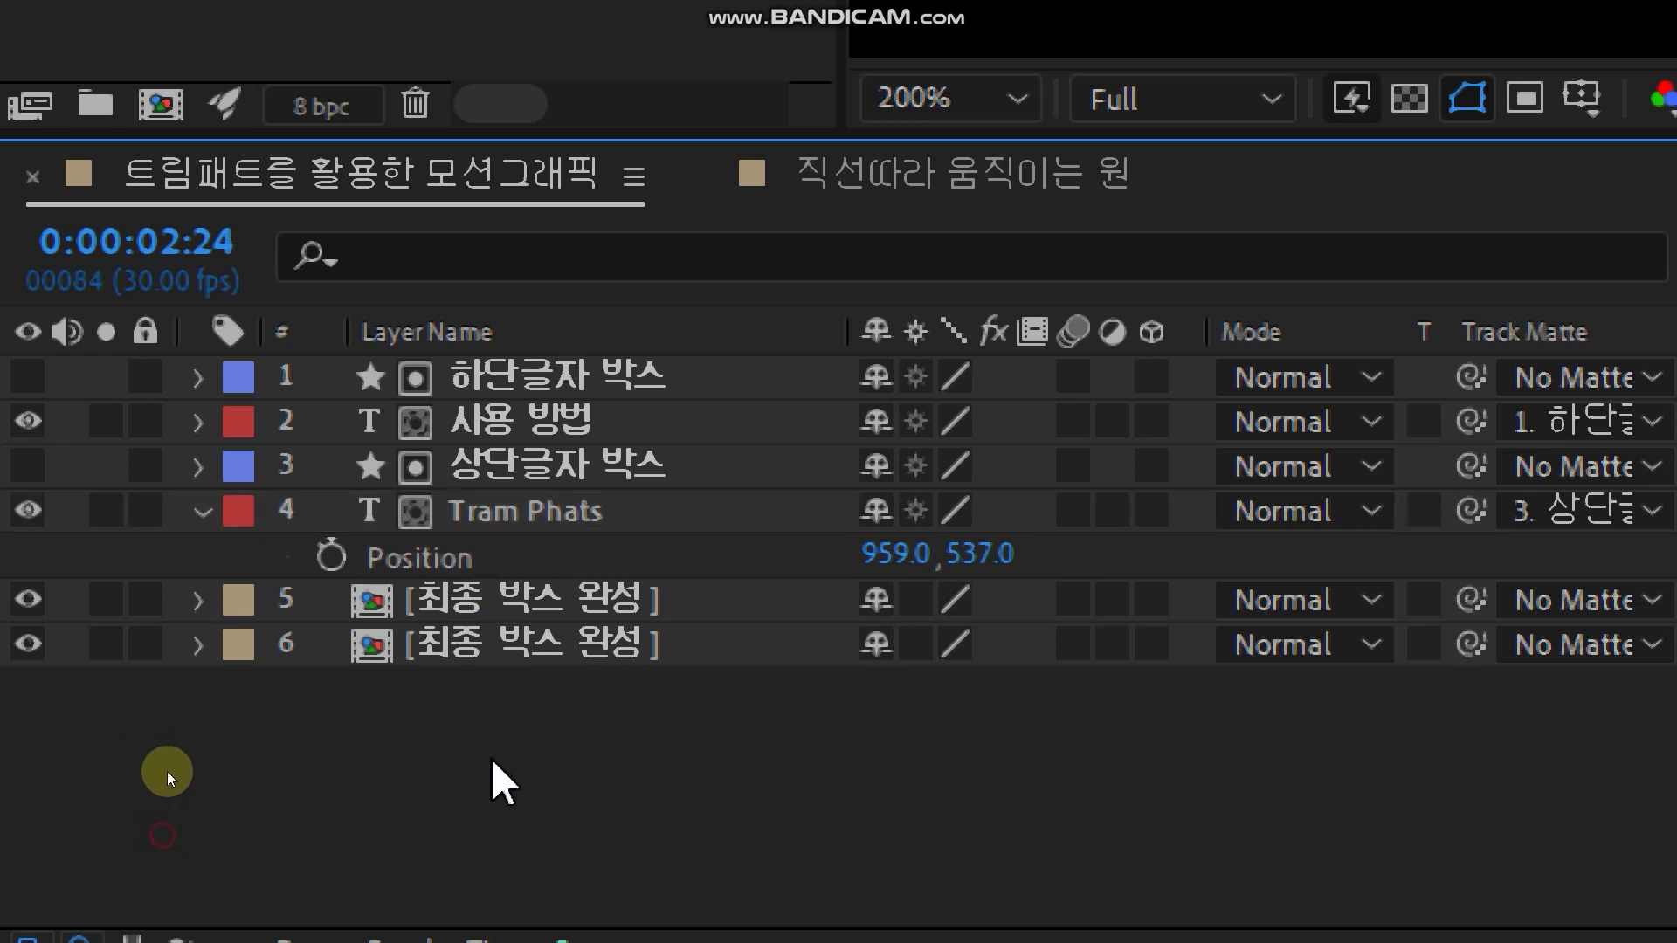
click(508, 415)
key(p)
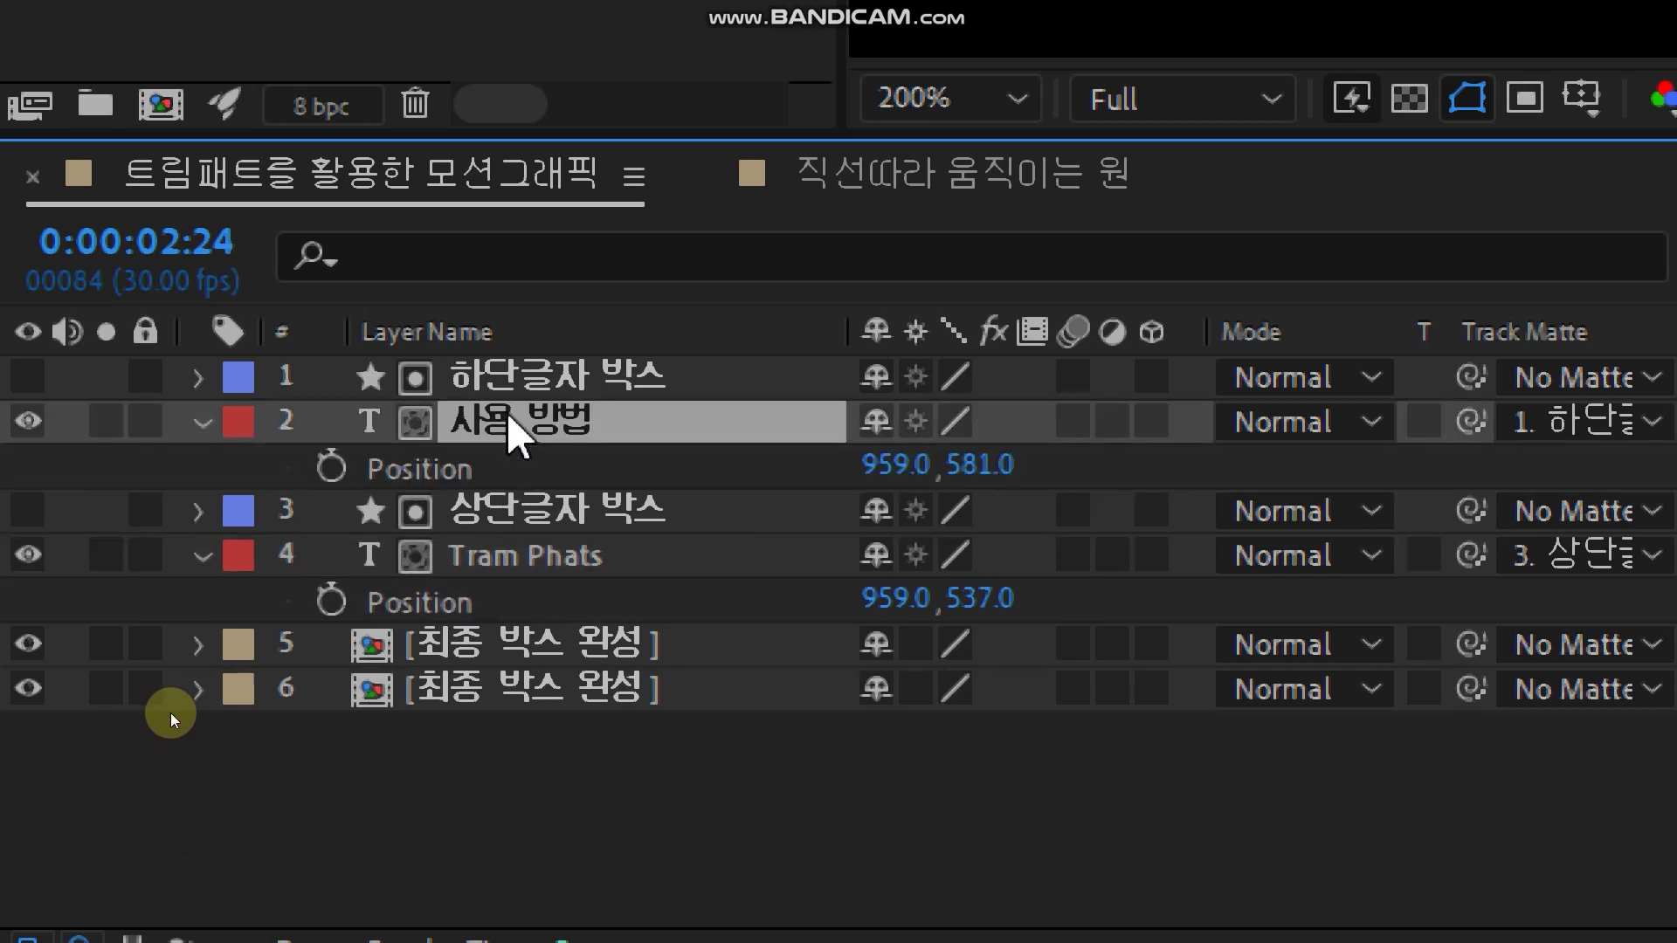
click(393, 470)
click(243, 850)
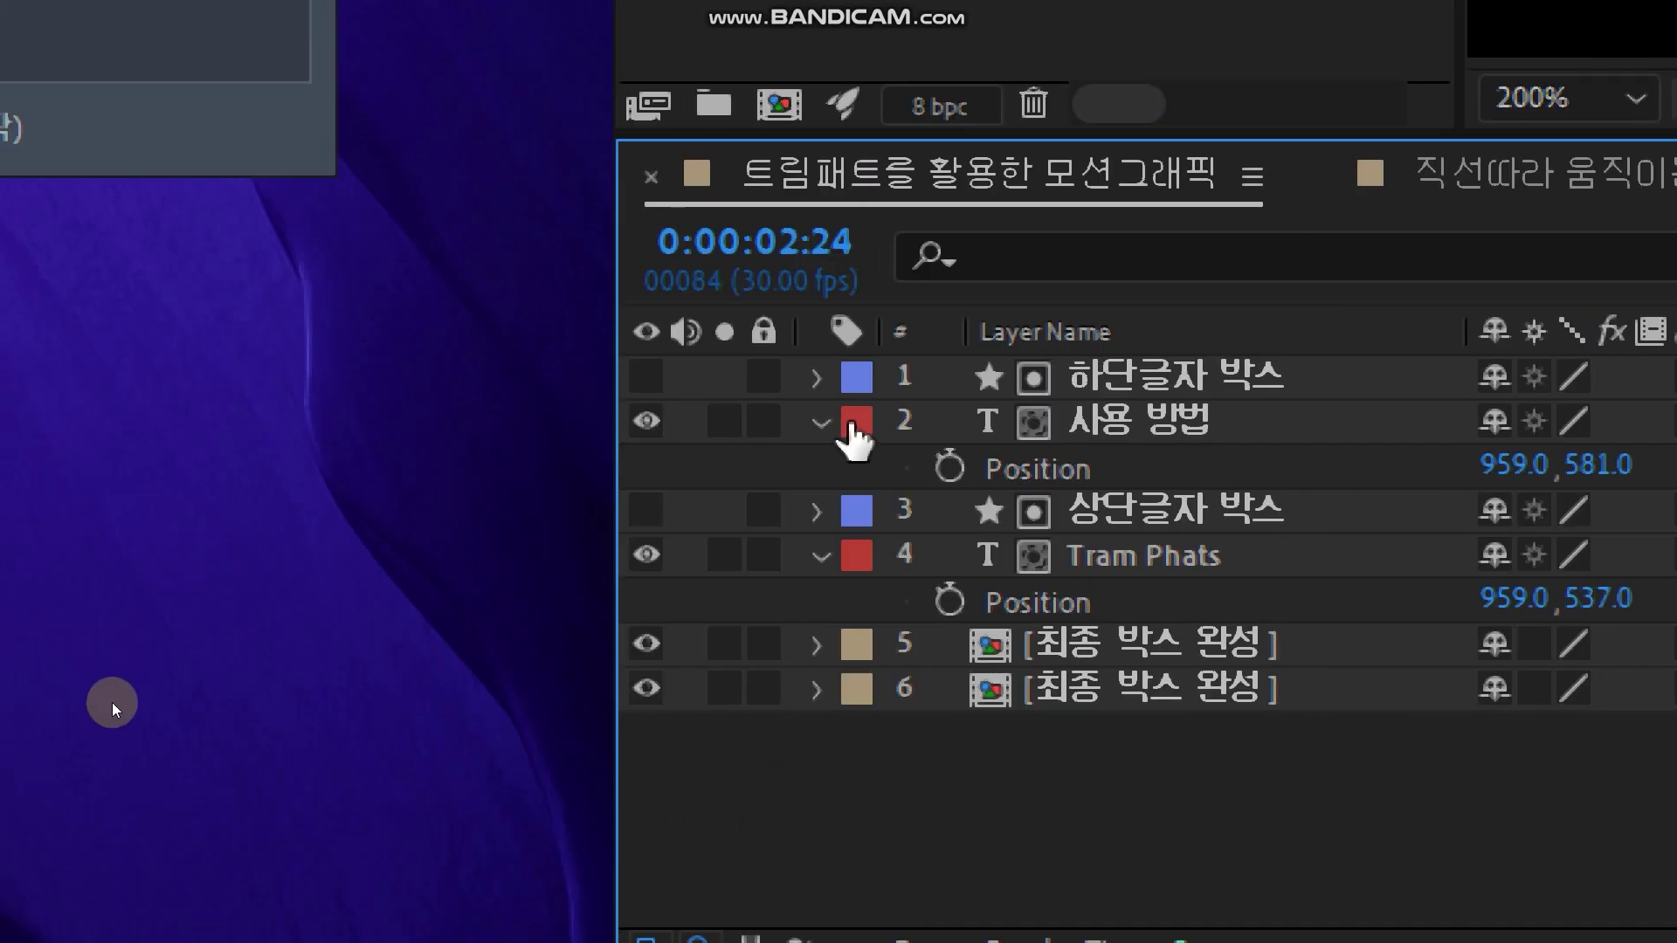
Start Position keyframes on both text layers at 0:00:03:00
click(816, 249)
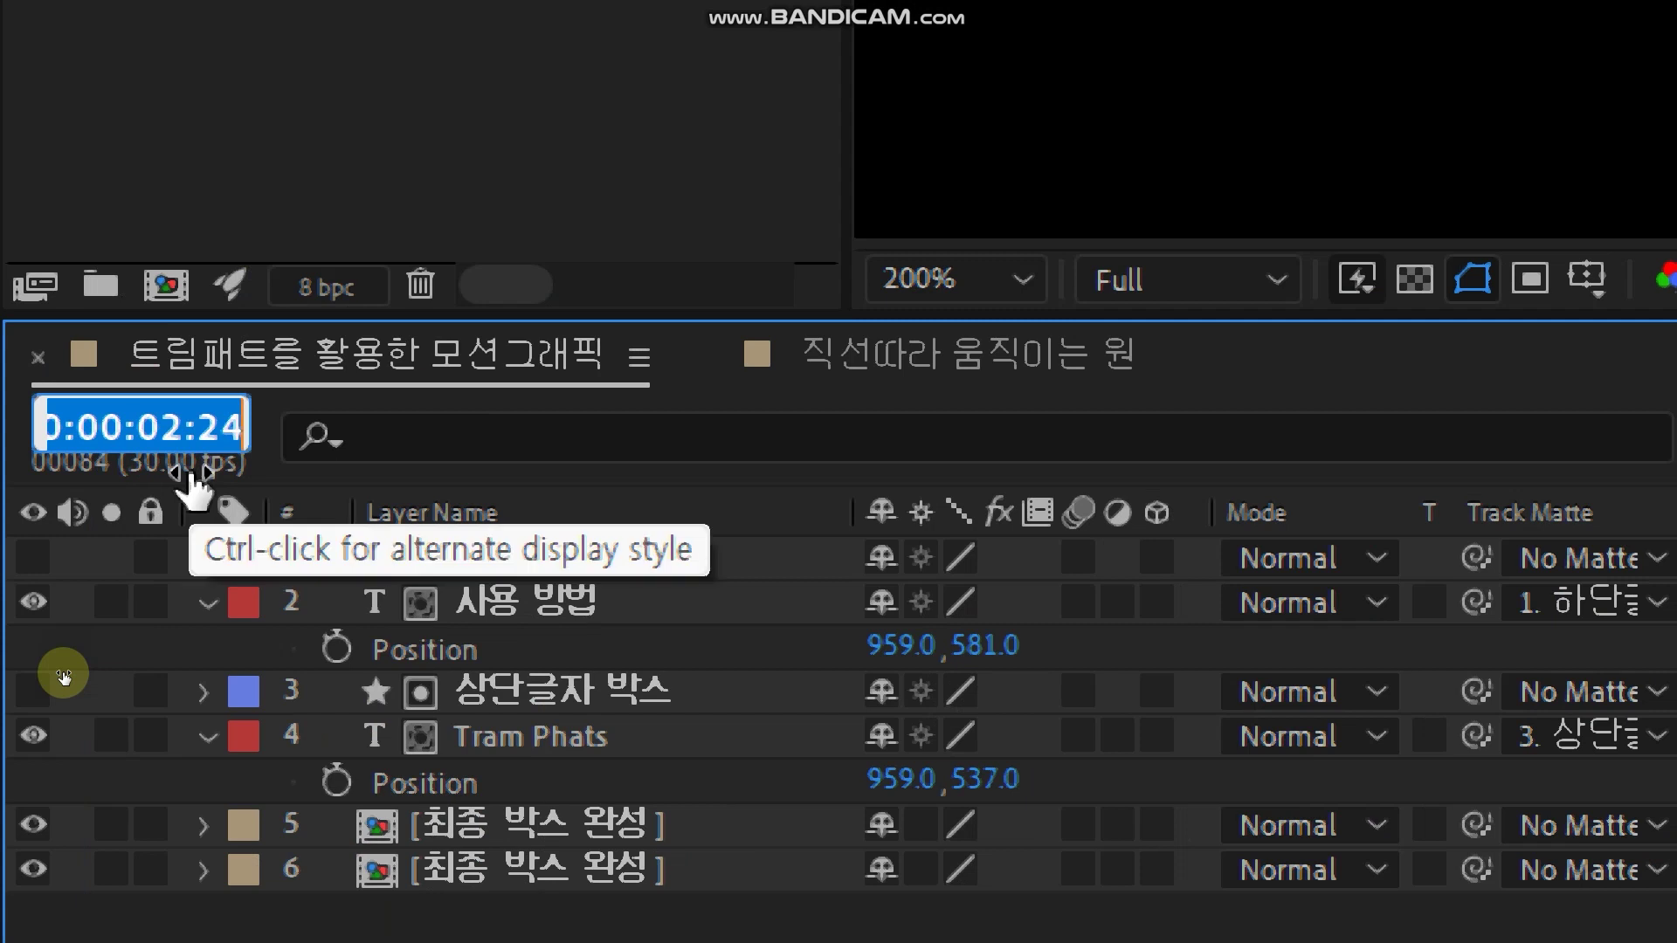
text(3)
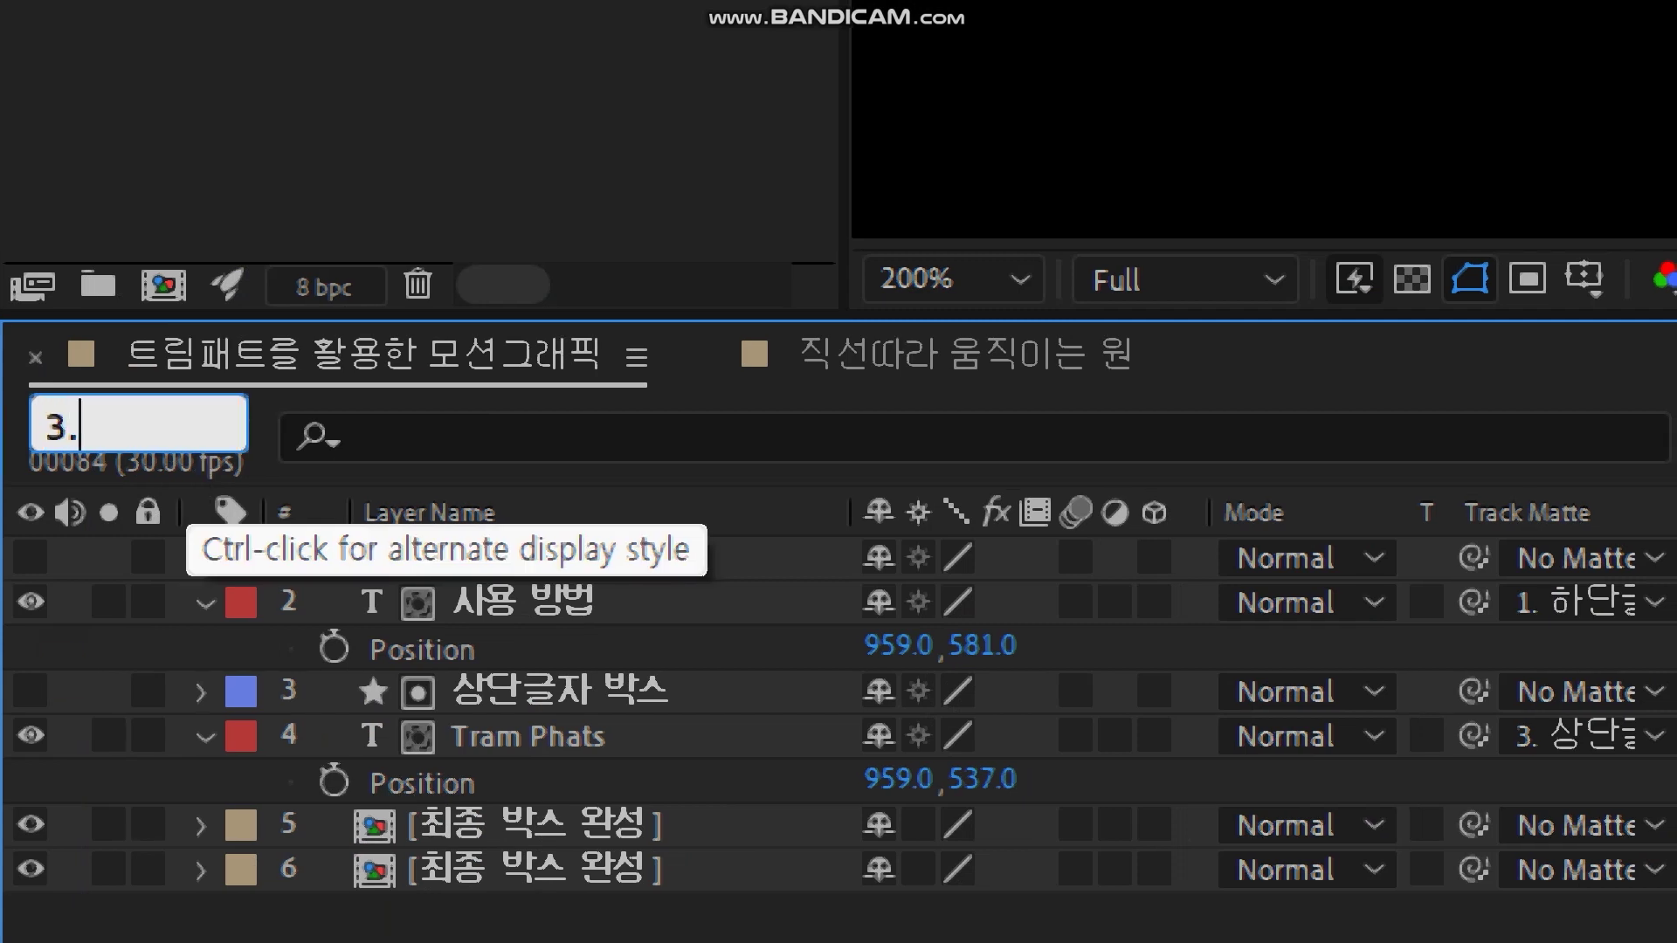
text(.)
key(Return)
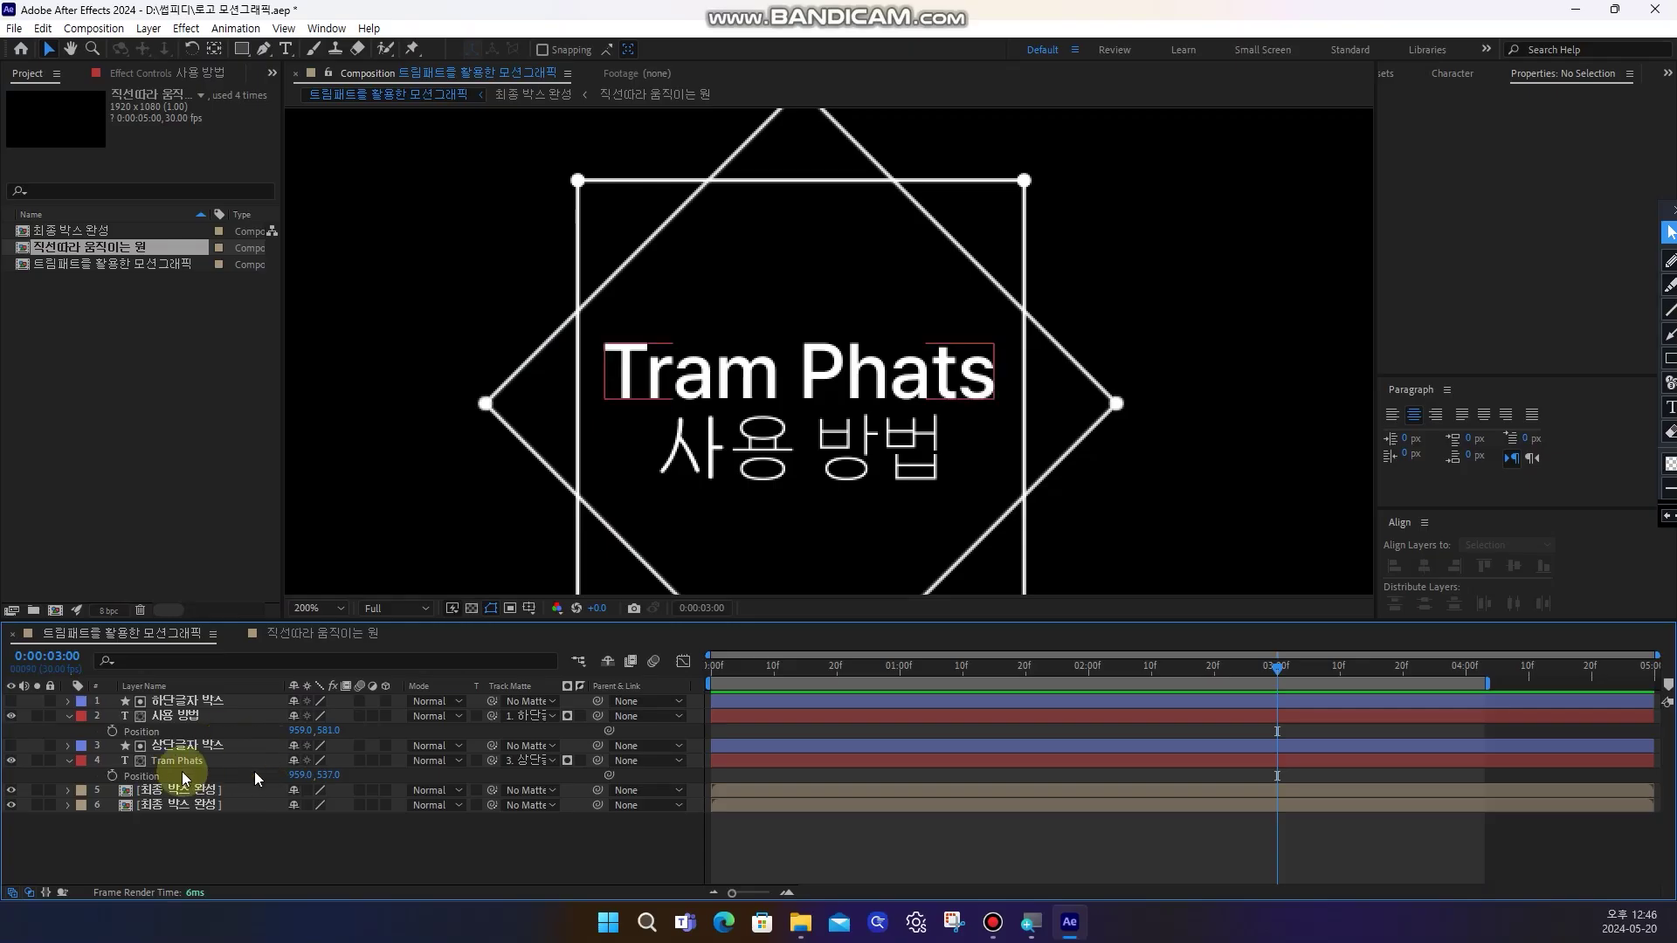
click(112, 731)
click(112, 776)
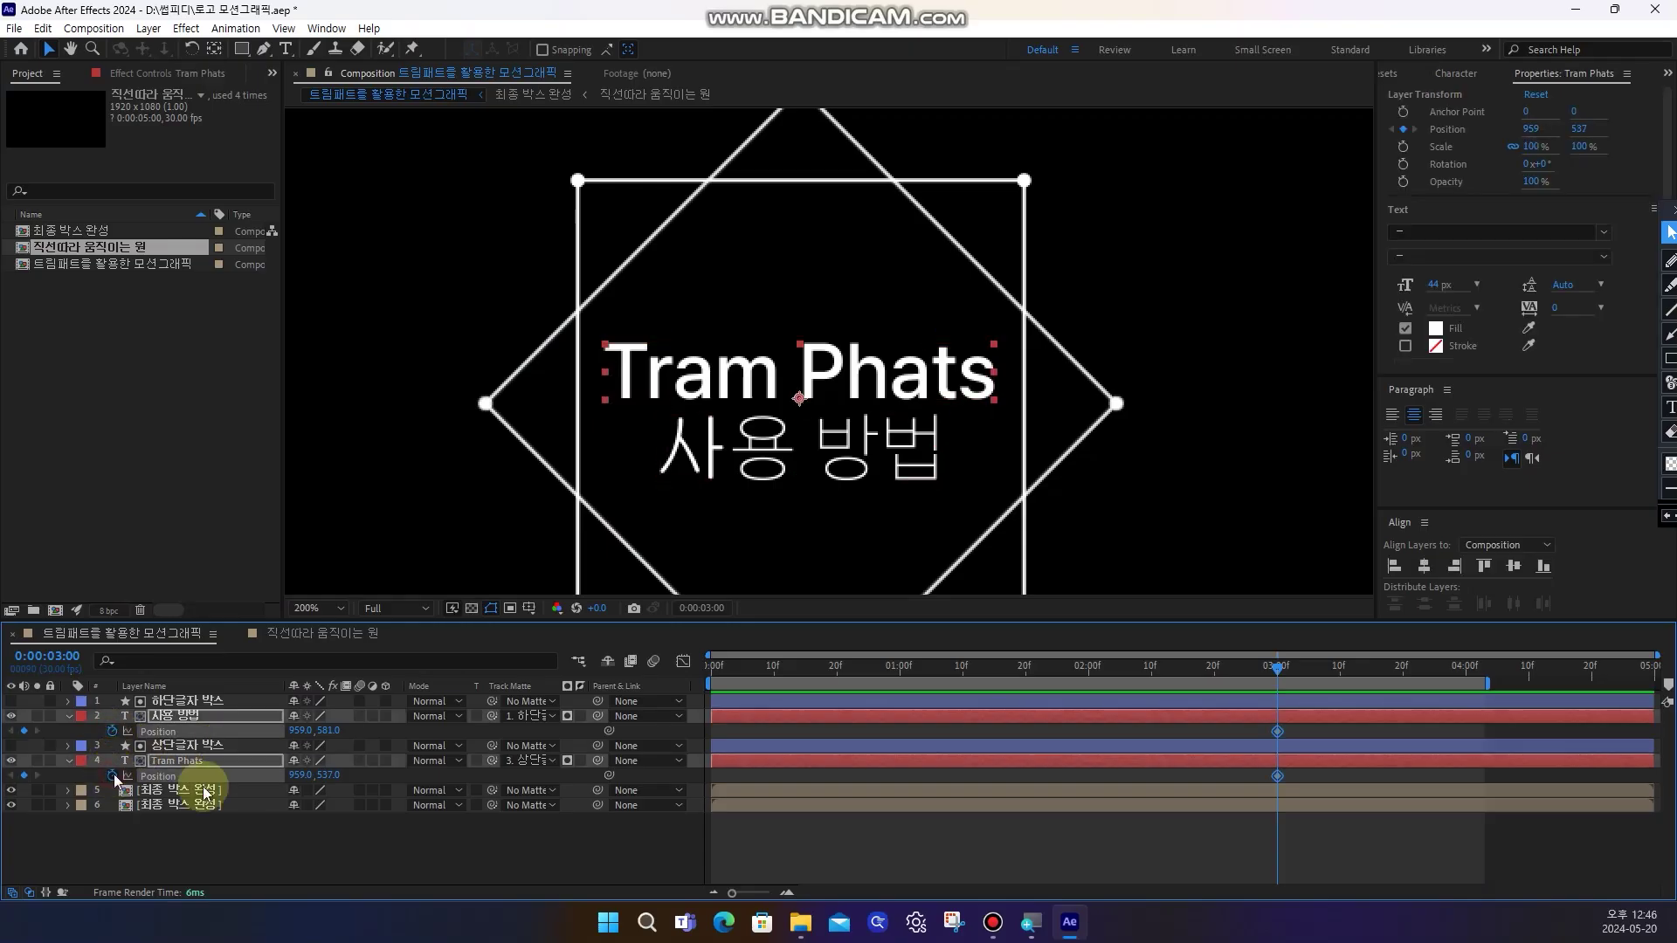
Move the current time to 0:00:02:00 and select the "사용 방법" text layer
click(1090, 671)
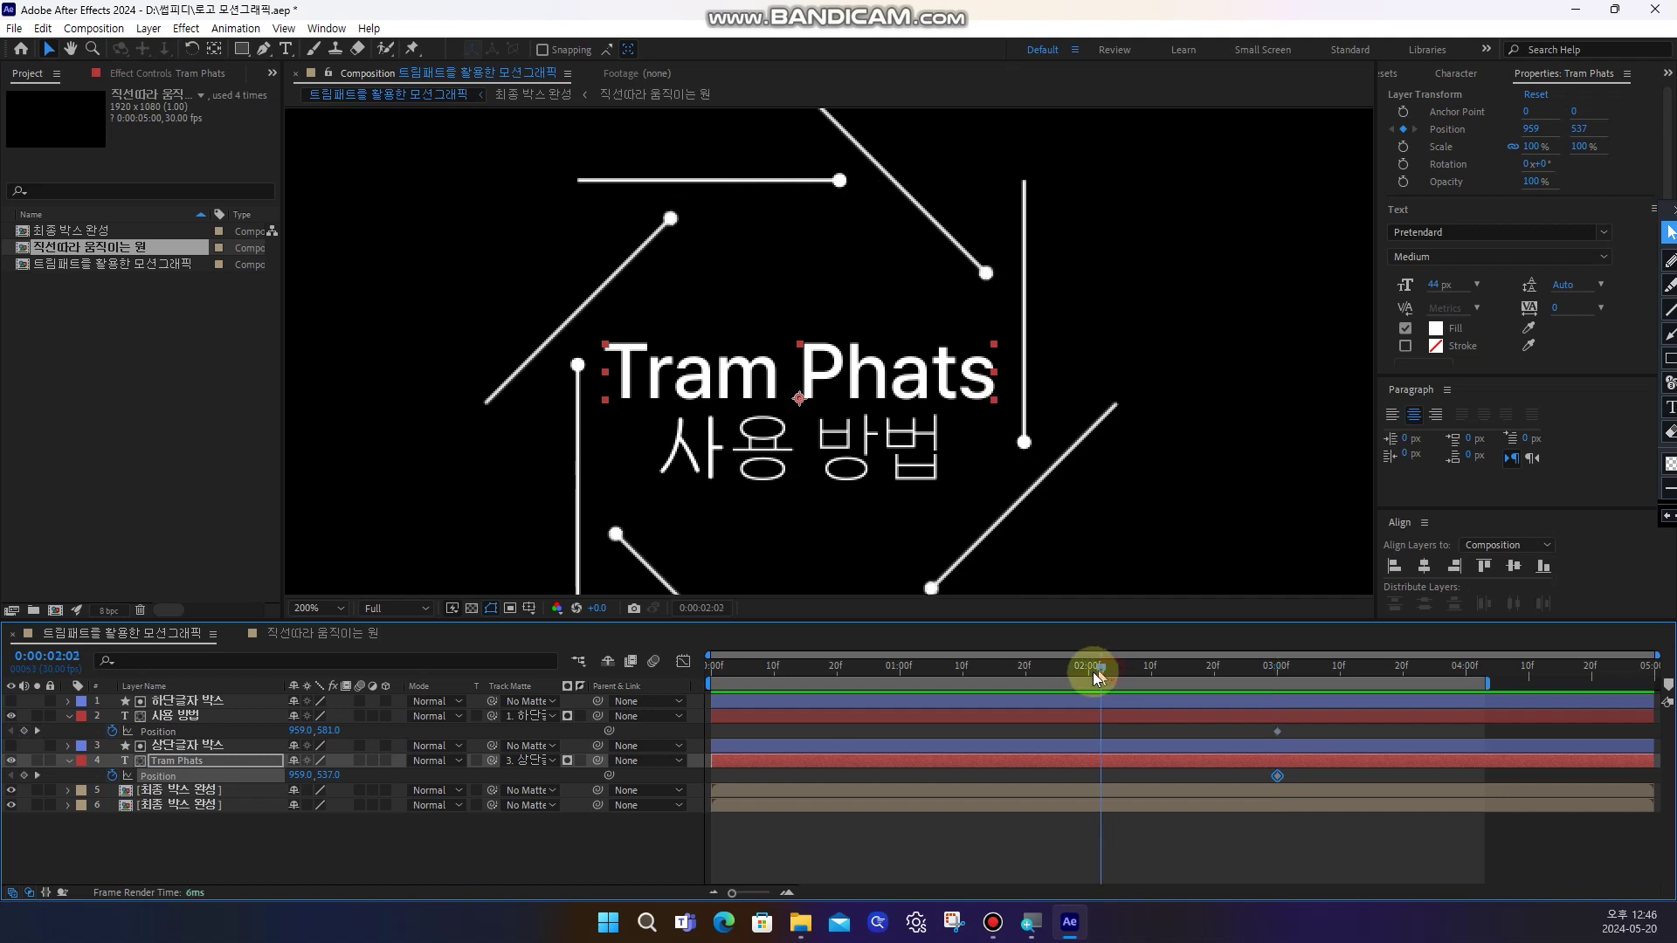
click(373, 842)
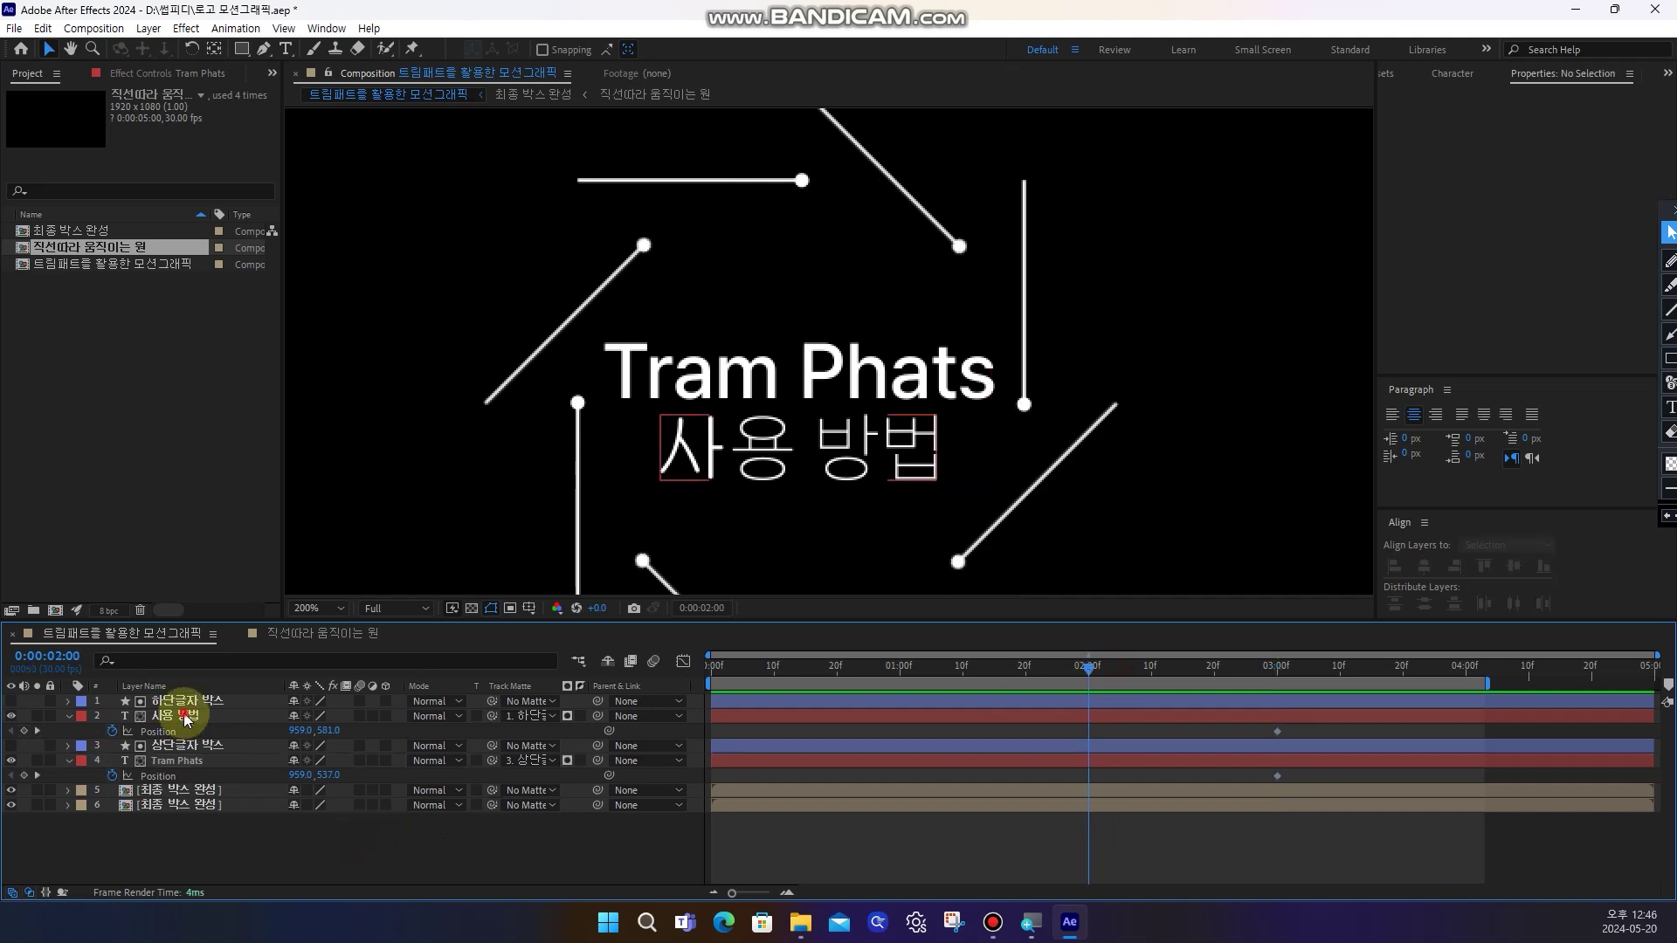
click(186, 718)
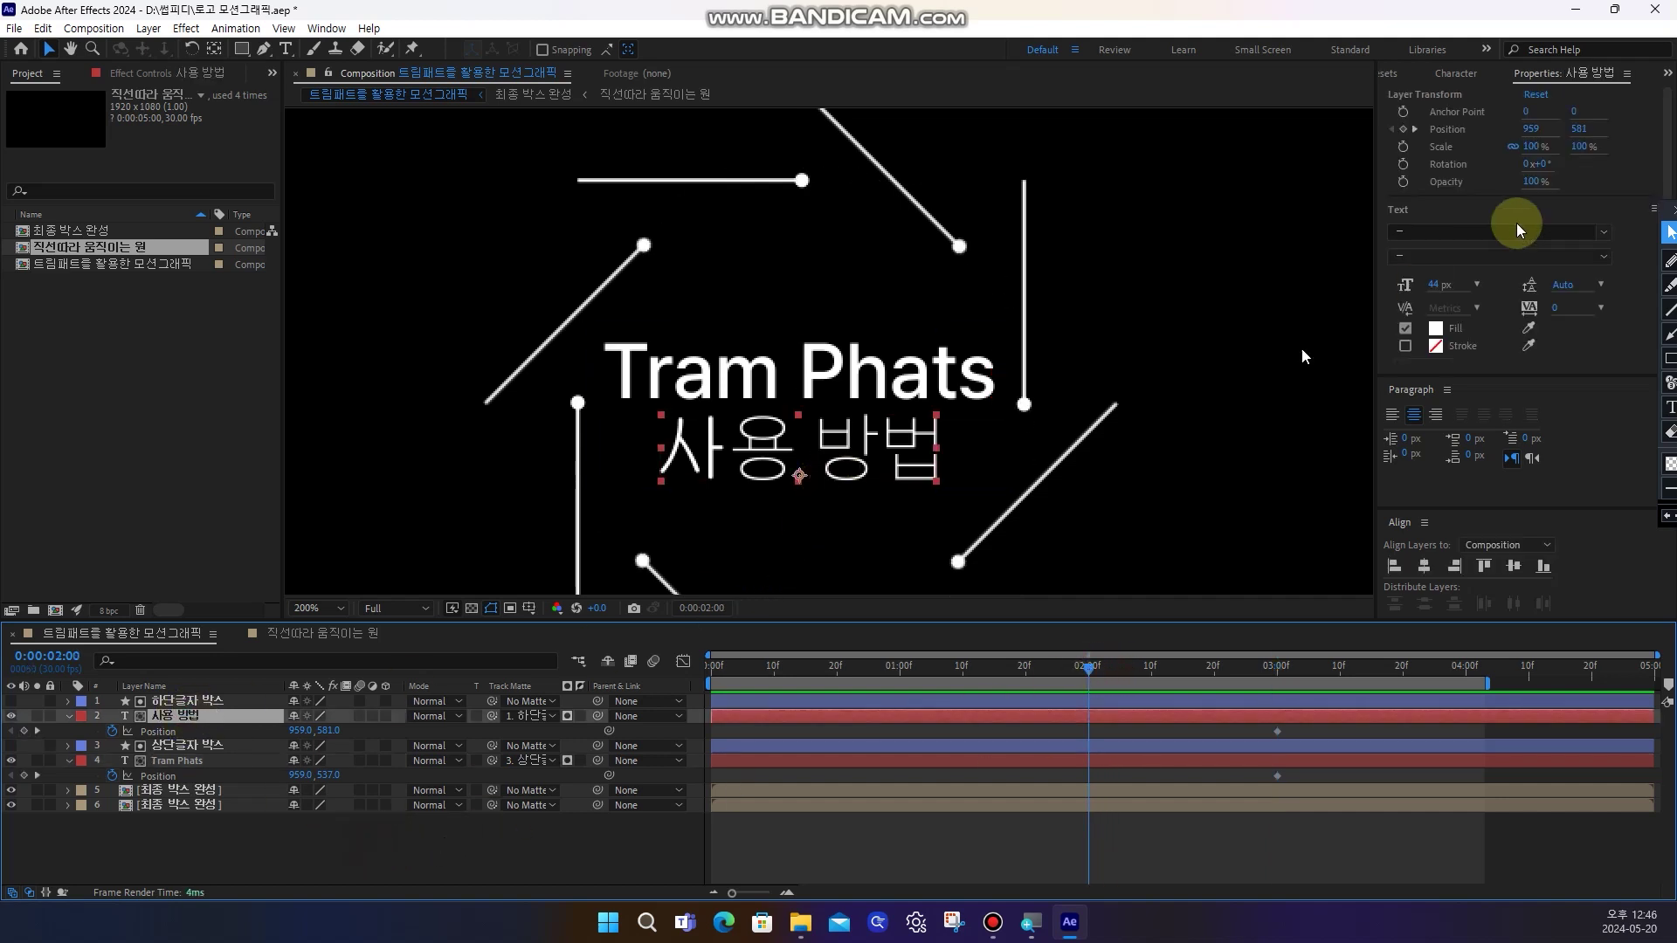
click(1669, 259)
mouse_move(815, 331)
mouse_down()
mouse_move(791, 338)
mouse_move(790, 417)
mouse_move(818, 421)
mouse_up()
drag(721, 385, 703, 378)
mouse_move(786, 513)
mouse_down()
mouse_move(820, 533)
mouse_move(819, 406)
mouse_move(852, 417)
mouse_up()
click(1666, 234)
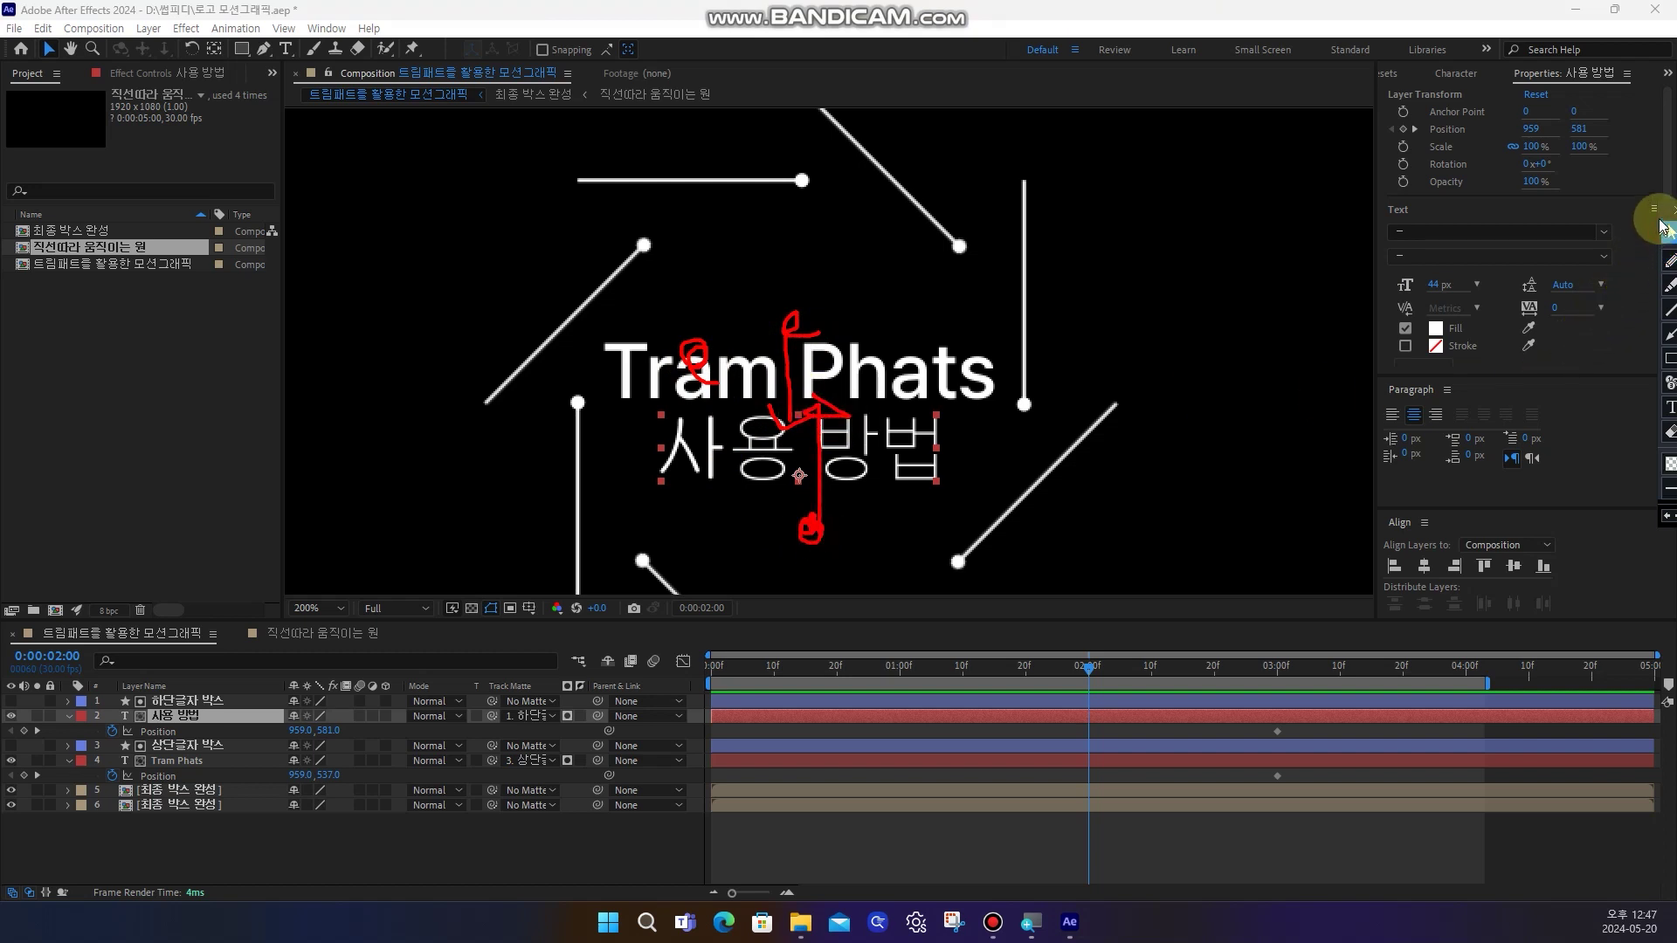
Keyframe the hidden start positions at 2 seconds: Y 534 for "사용 방법" and Y 580 for Tram Phats
click(188, 718)
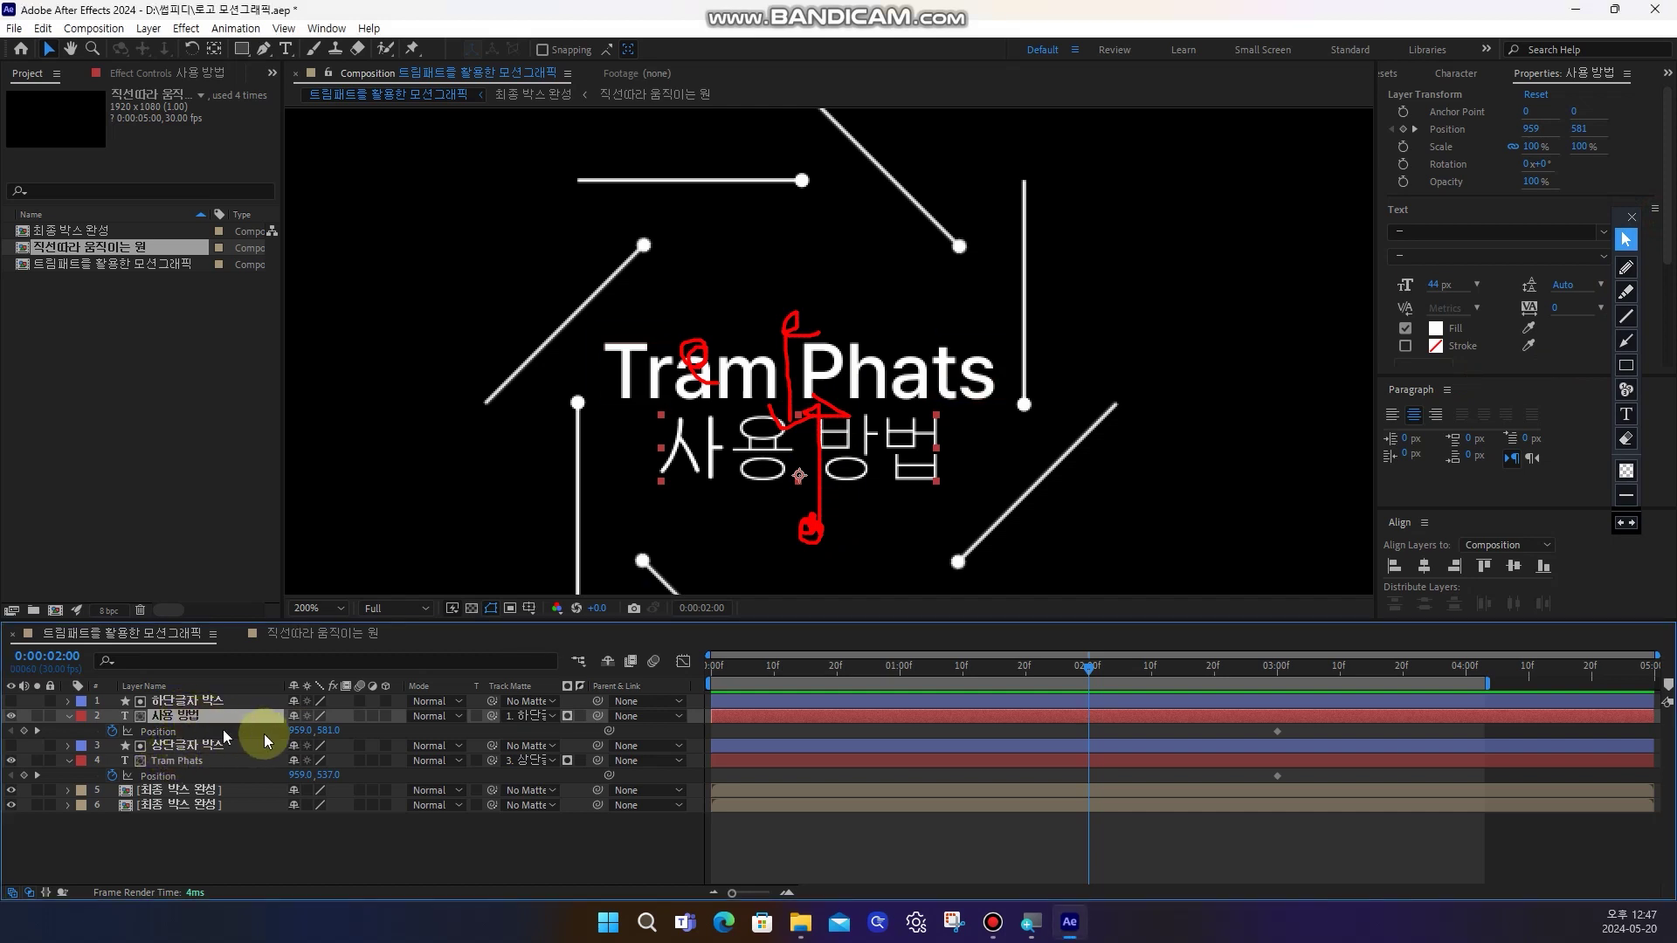
click(158, 732)
click(332, 731)
text(536)
key(Return)
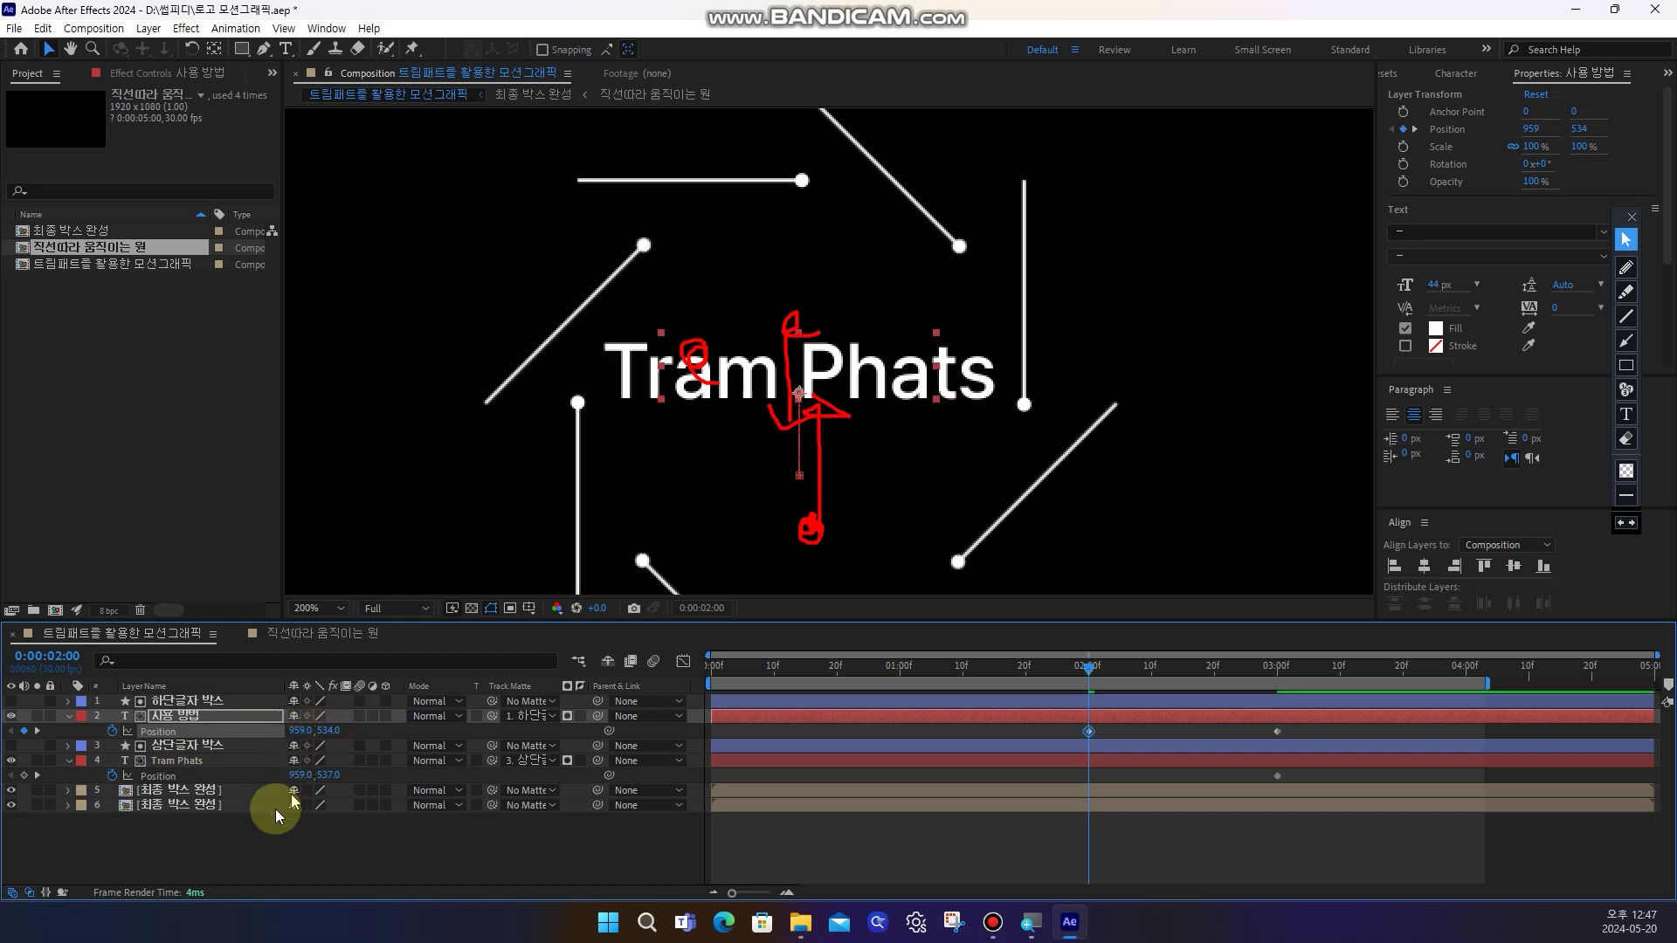
click(199, 761)
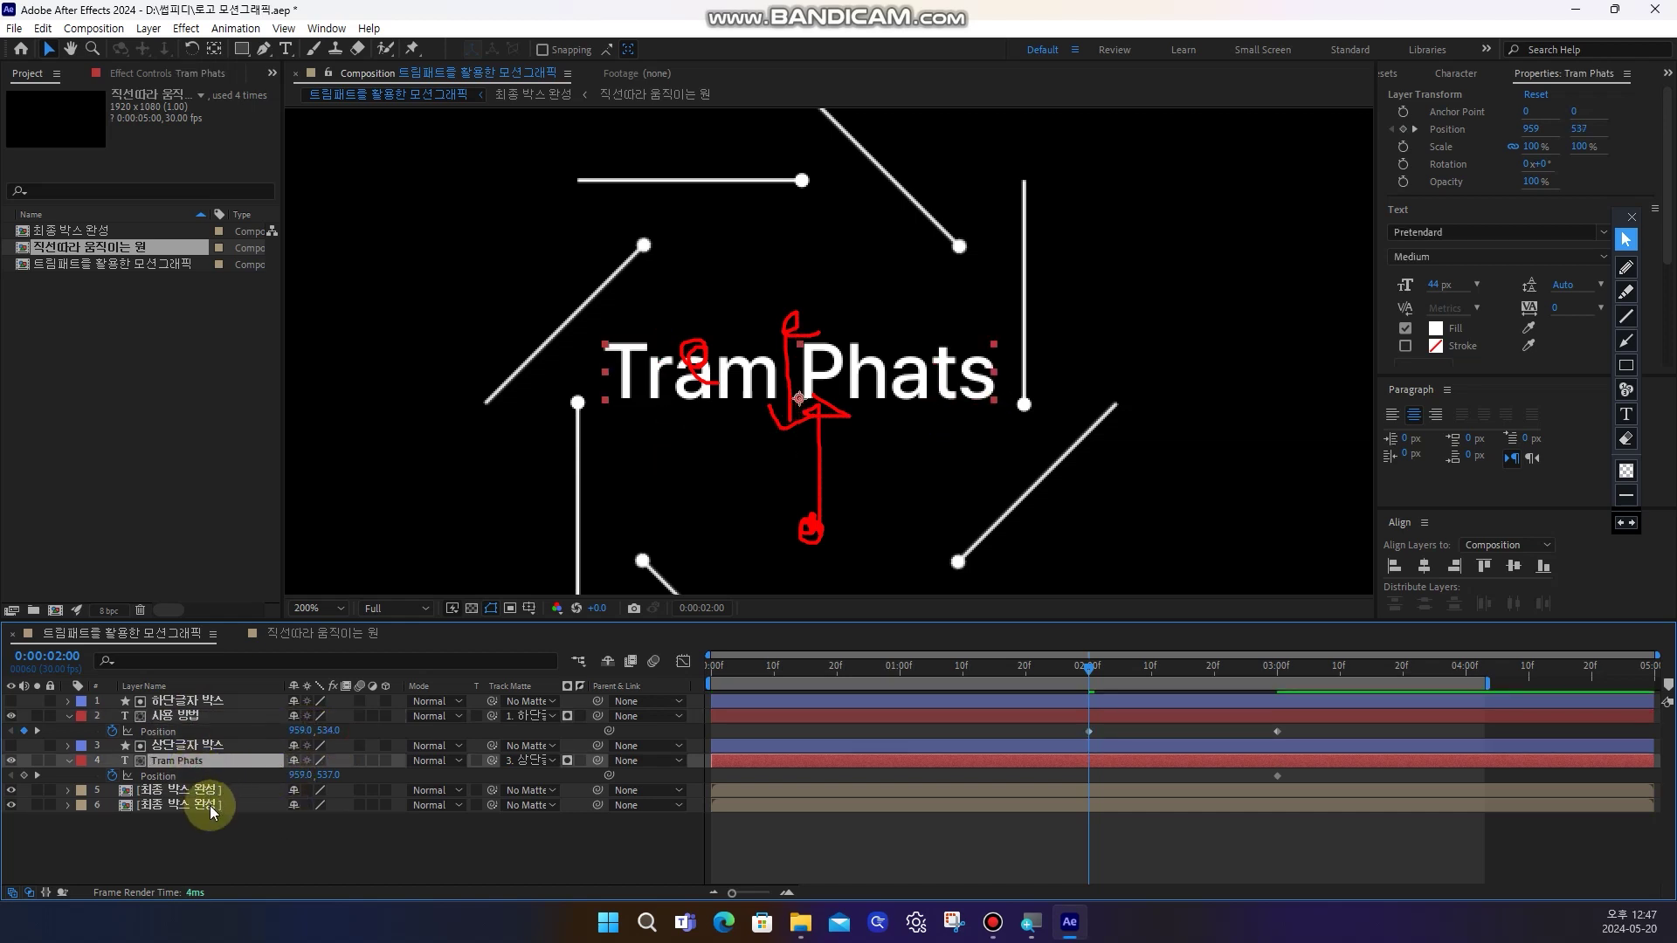
drag(327, 777, 496, 815)
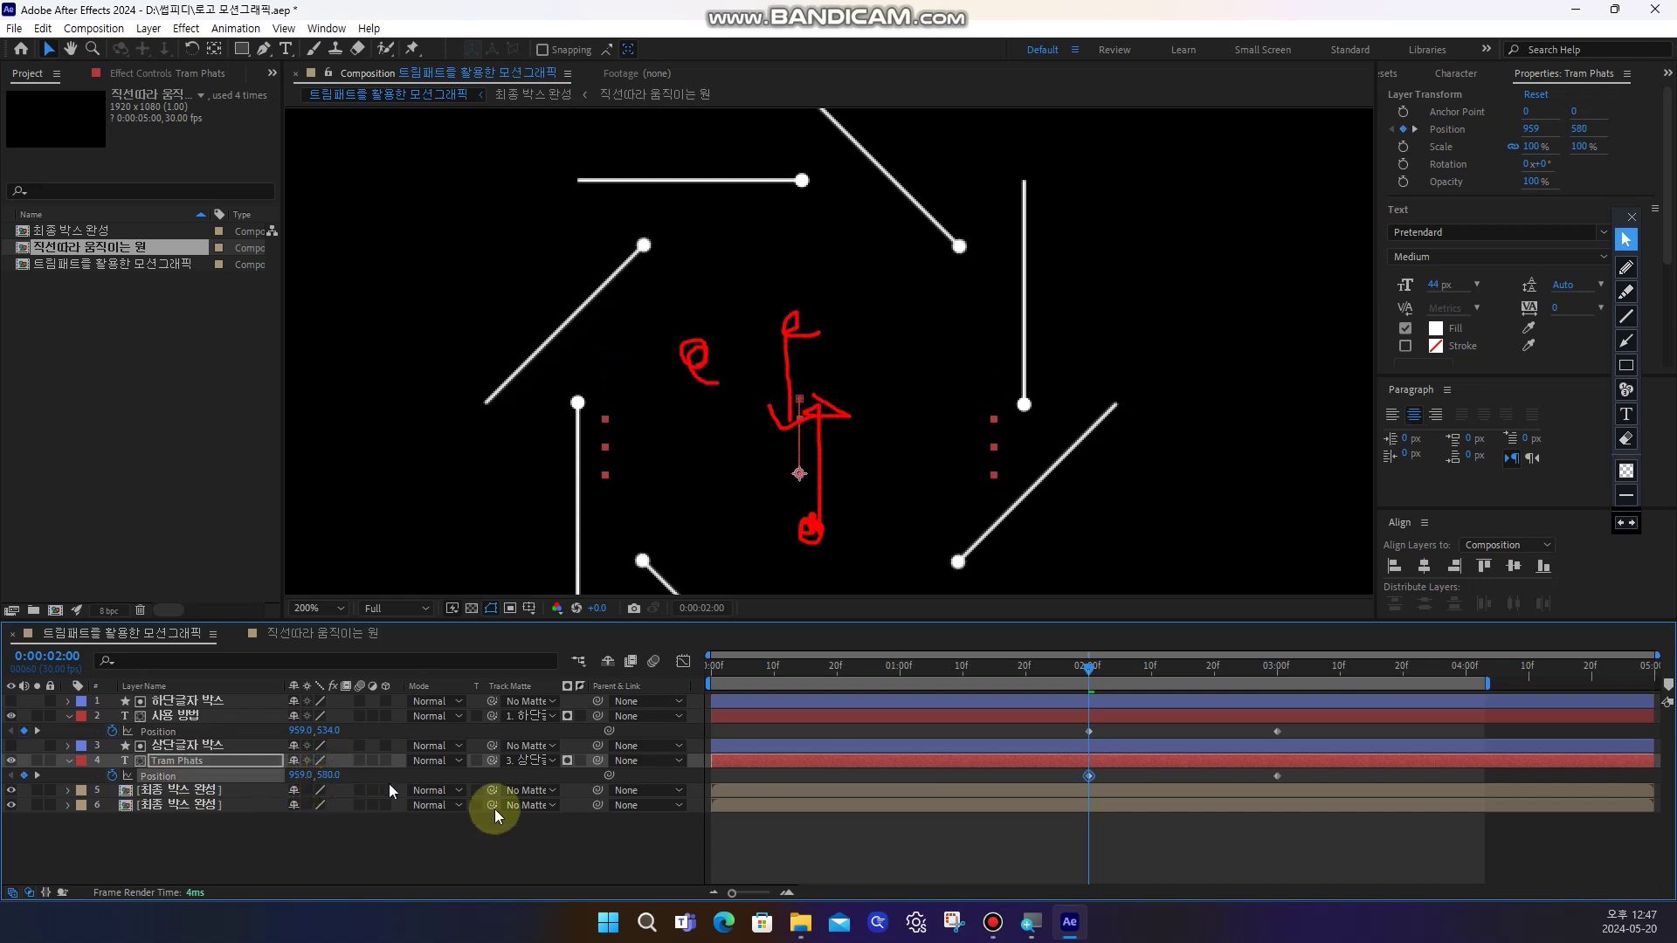
Scrub from 2 to 3 seconds to check the text reveal and erase the red annotation strokes
click(1122, 836)
drag(1092, 679, 1284, 691)
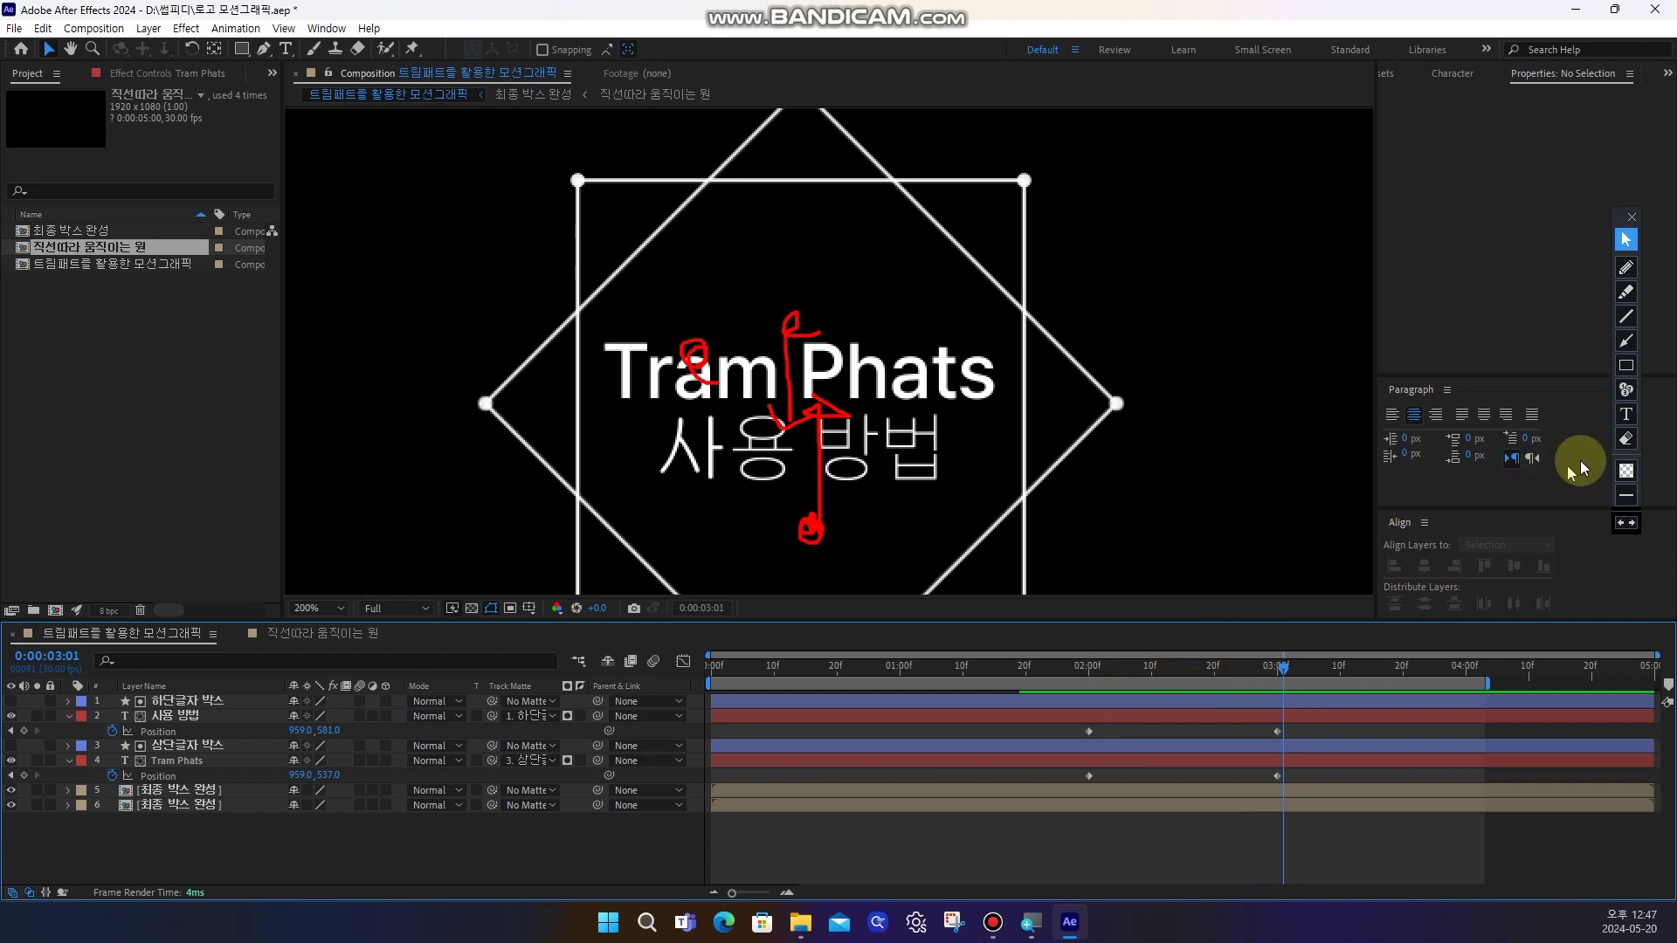
click(1629, 440)
click(1624, 238)
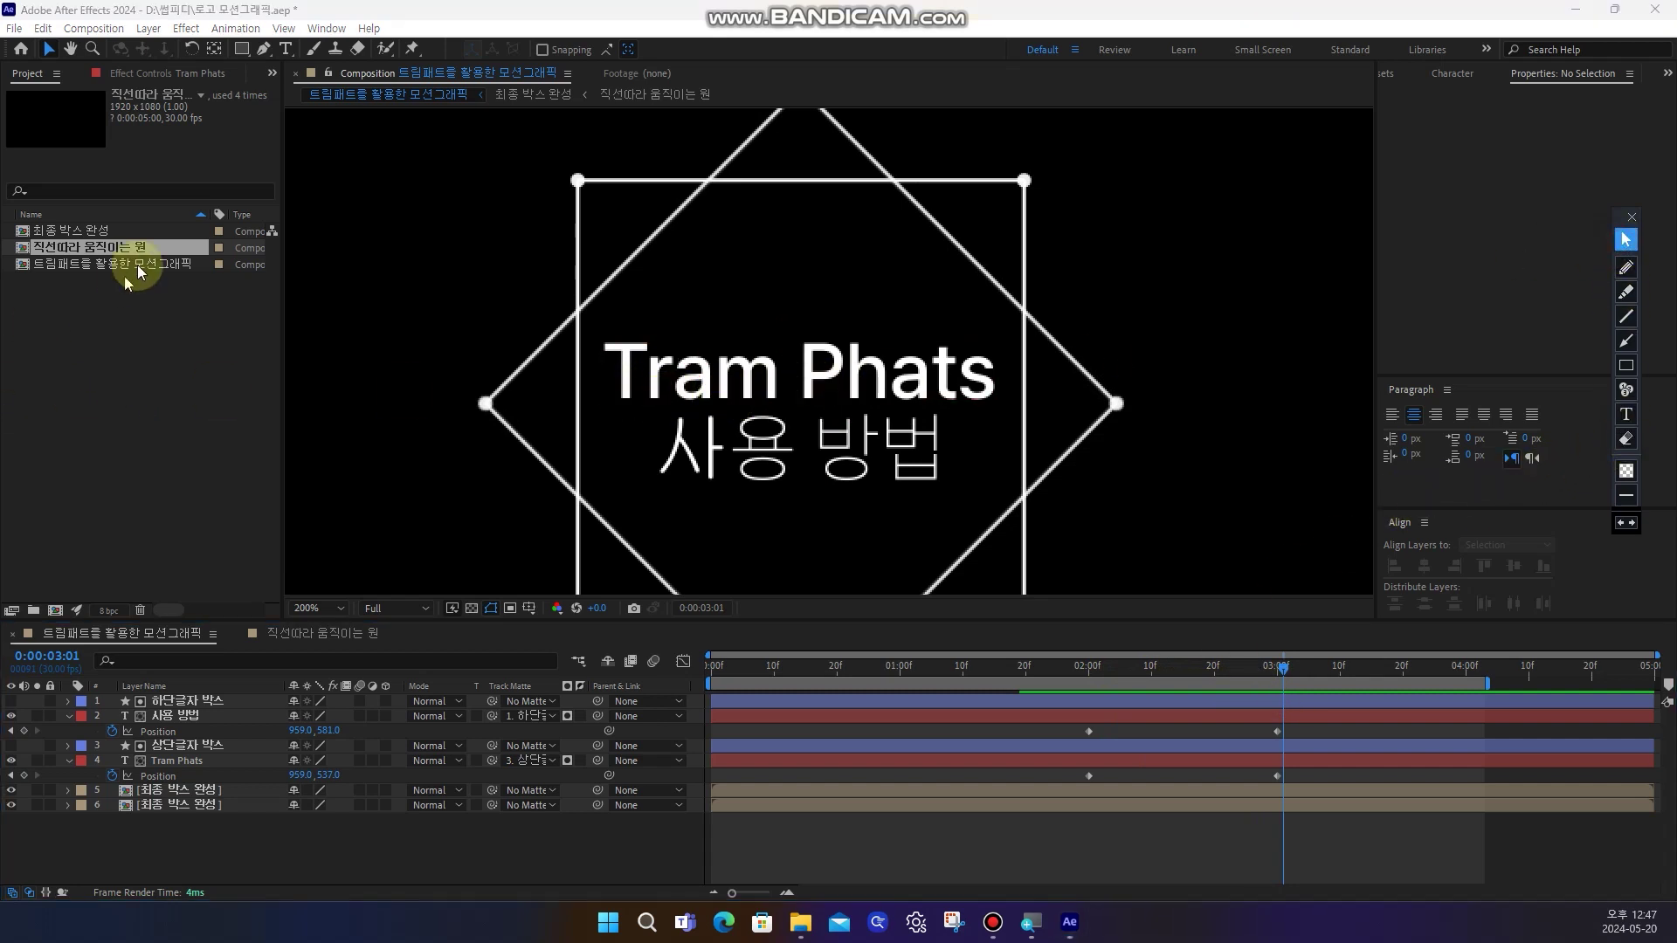
Correct the upper title text from "Tram Phats" to "Trim Paths"
click(179, 762)
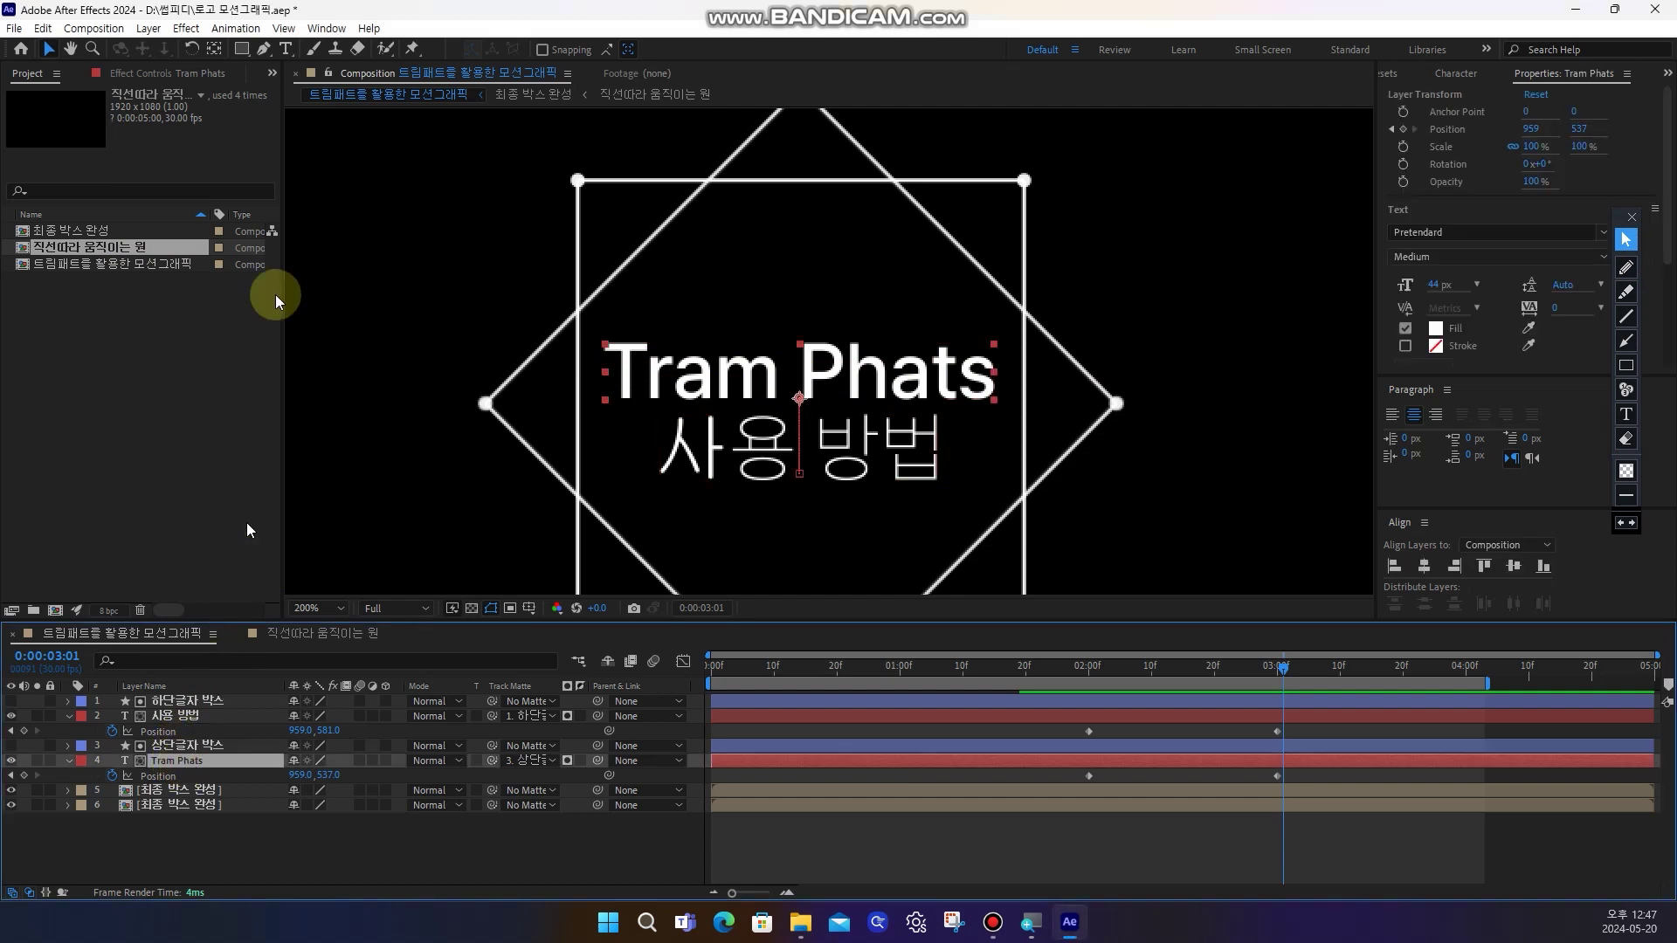
click(285, 50)
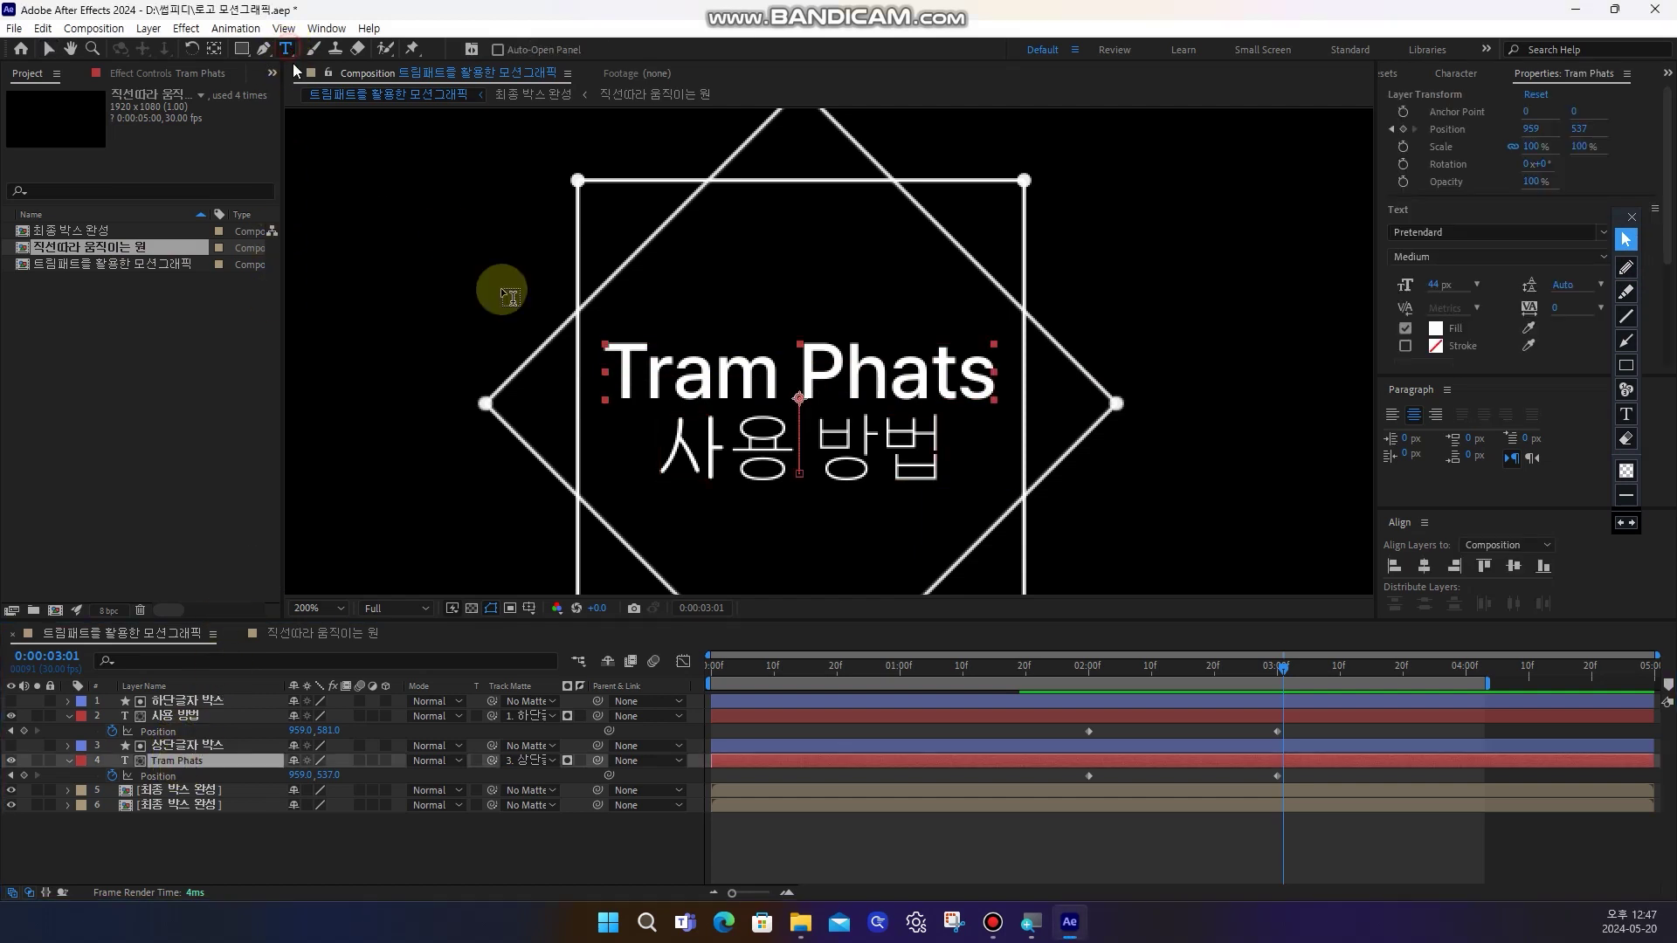
click(664, 393)
key(Delete)
text(im P)
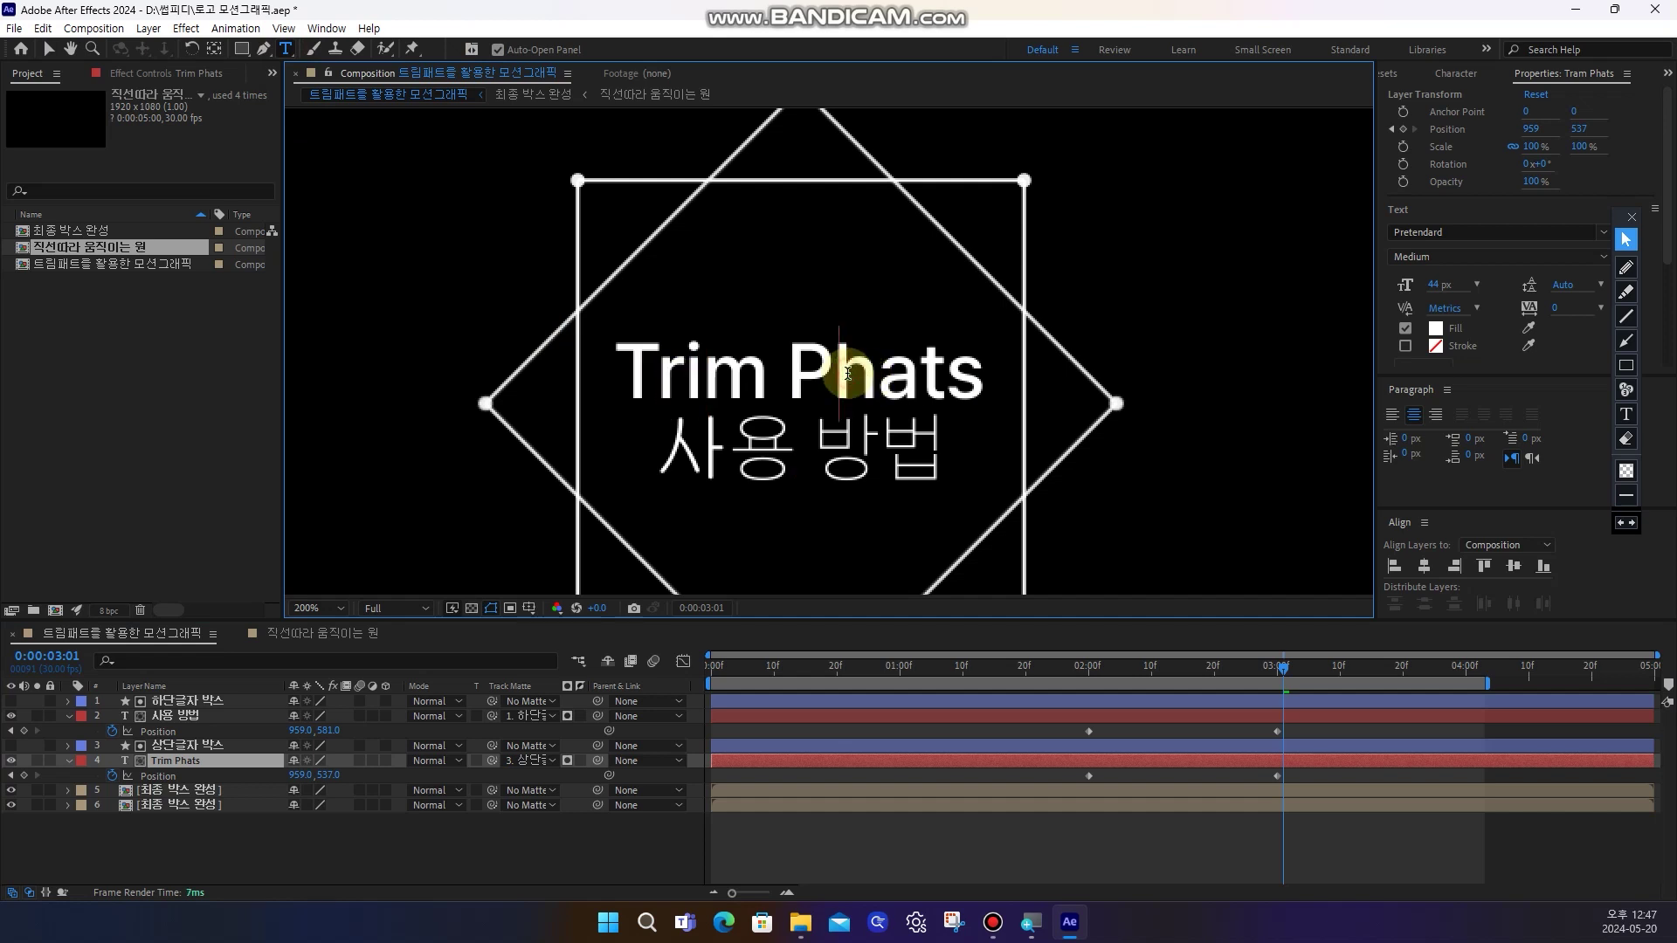
text(aths)
key(Delete)
key(Delete)
key(Delete)
key(Delete)
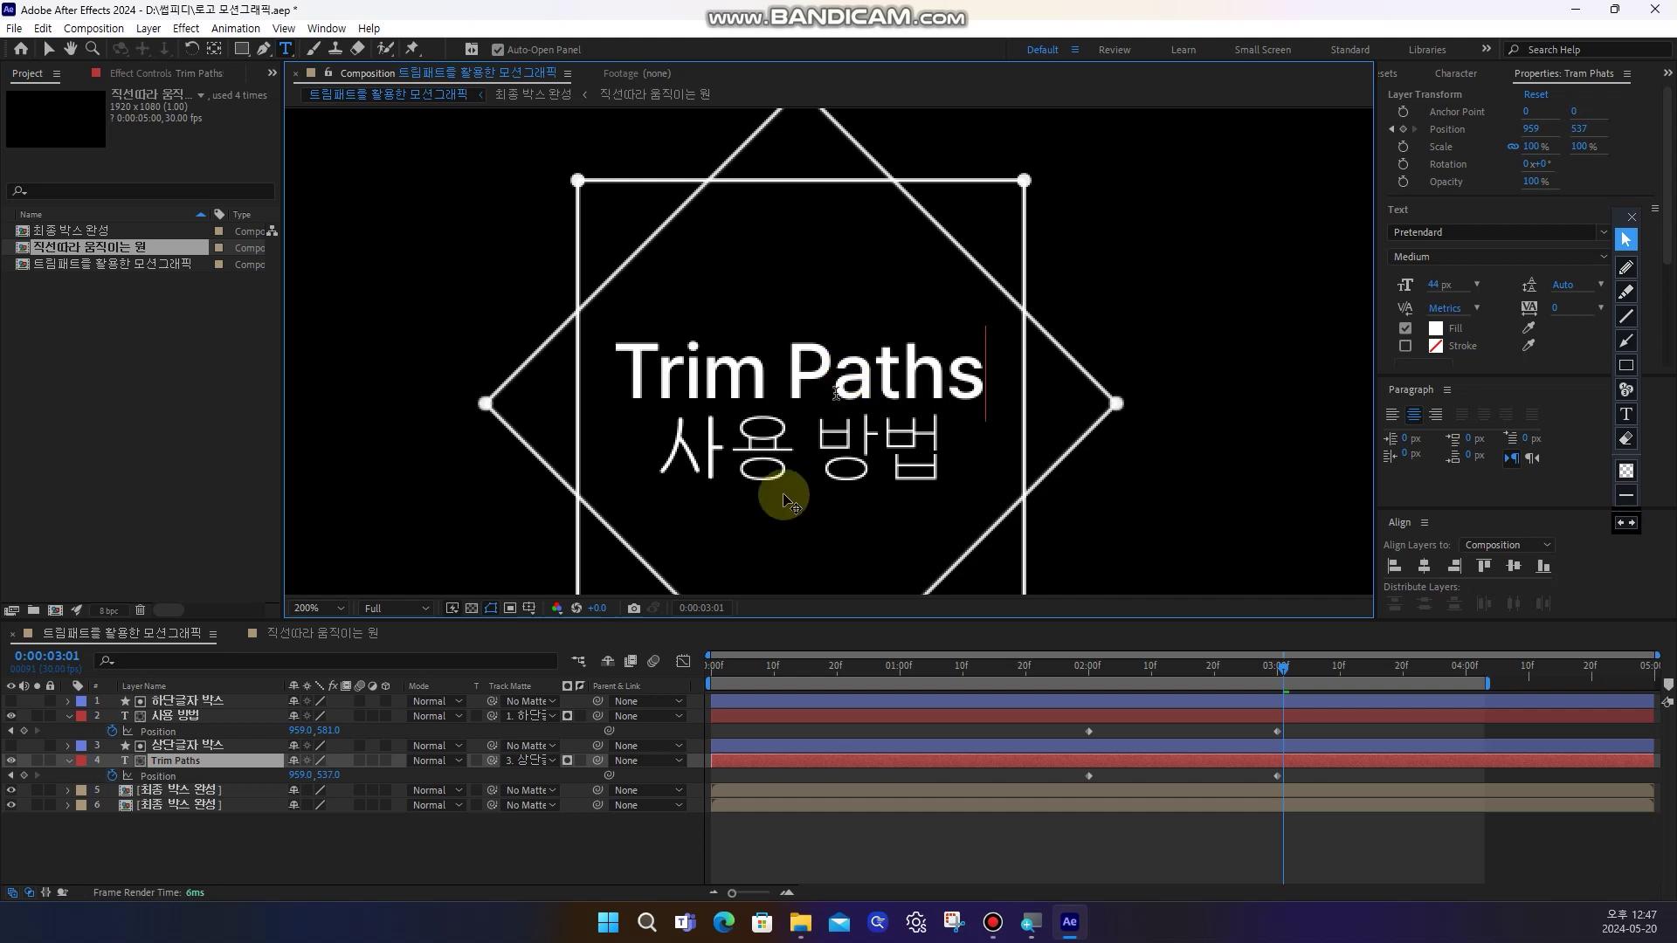
Apply Easy Ease to all Position keyframes of both text layers and adjust their curves in the graph editor
drag(1029, 698, 1290, 758)
key(F9)
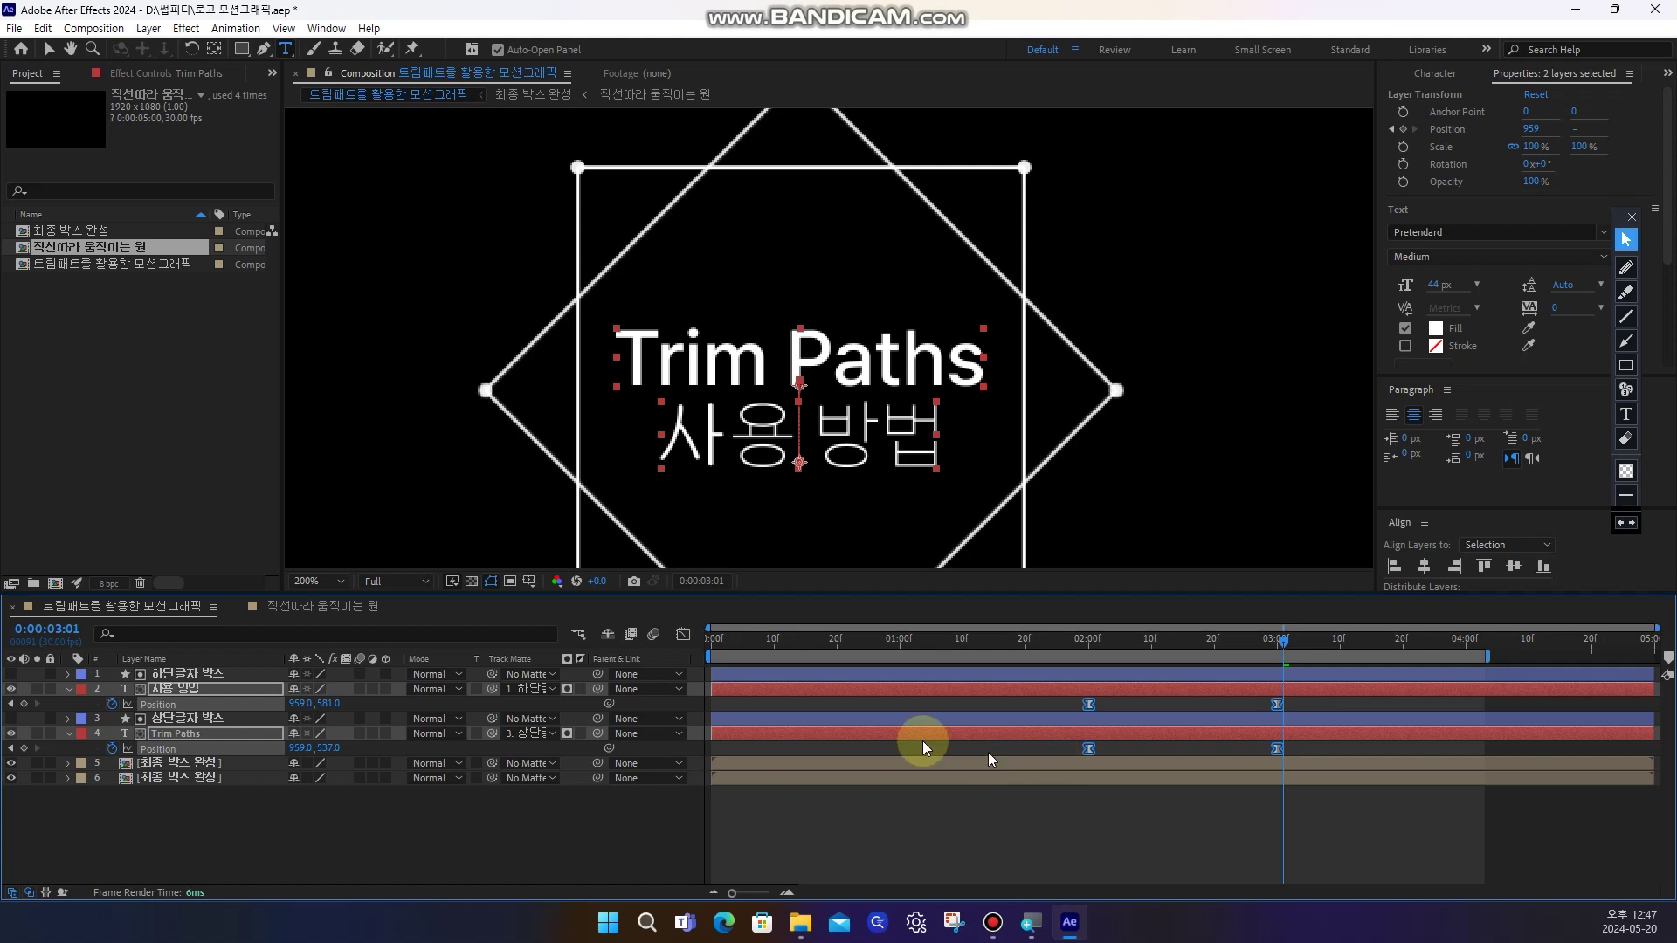
click(682, 635)
drag(1076, 851, 1160, 840)
drag(1305, 821, 1222, 840)
click(683, 634)
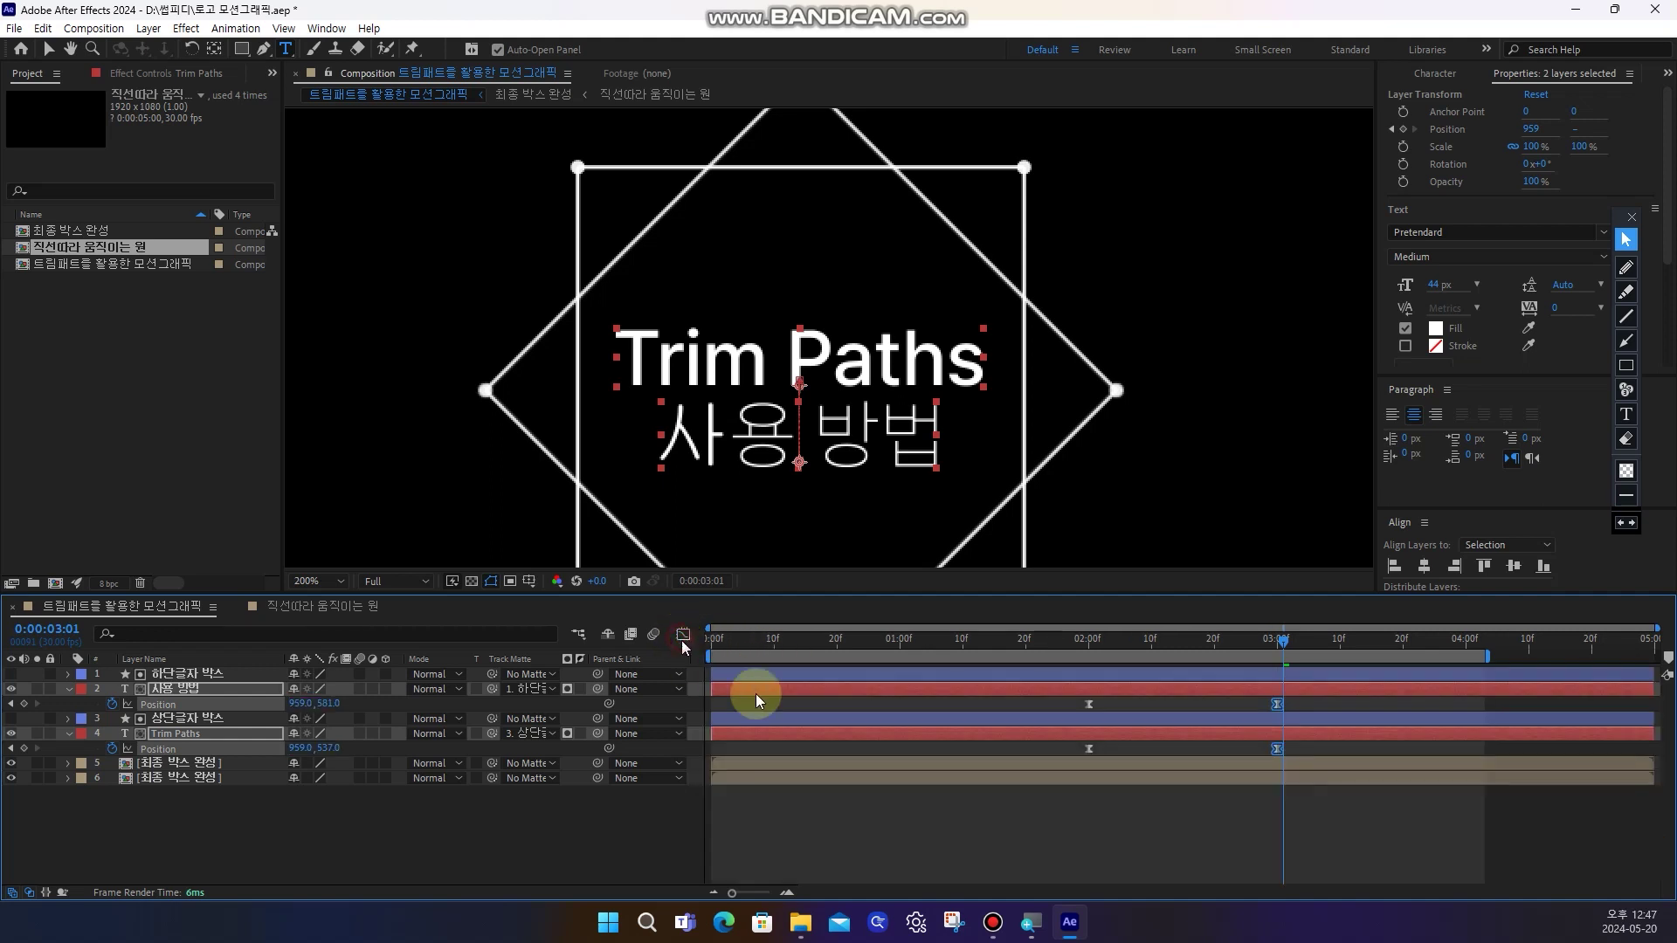
Fit the whole composition in the viewer and play the animation from the first frame
click(909, 804)
click(313, 582)
click(348, 292)
click(820, 811)
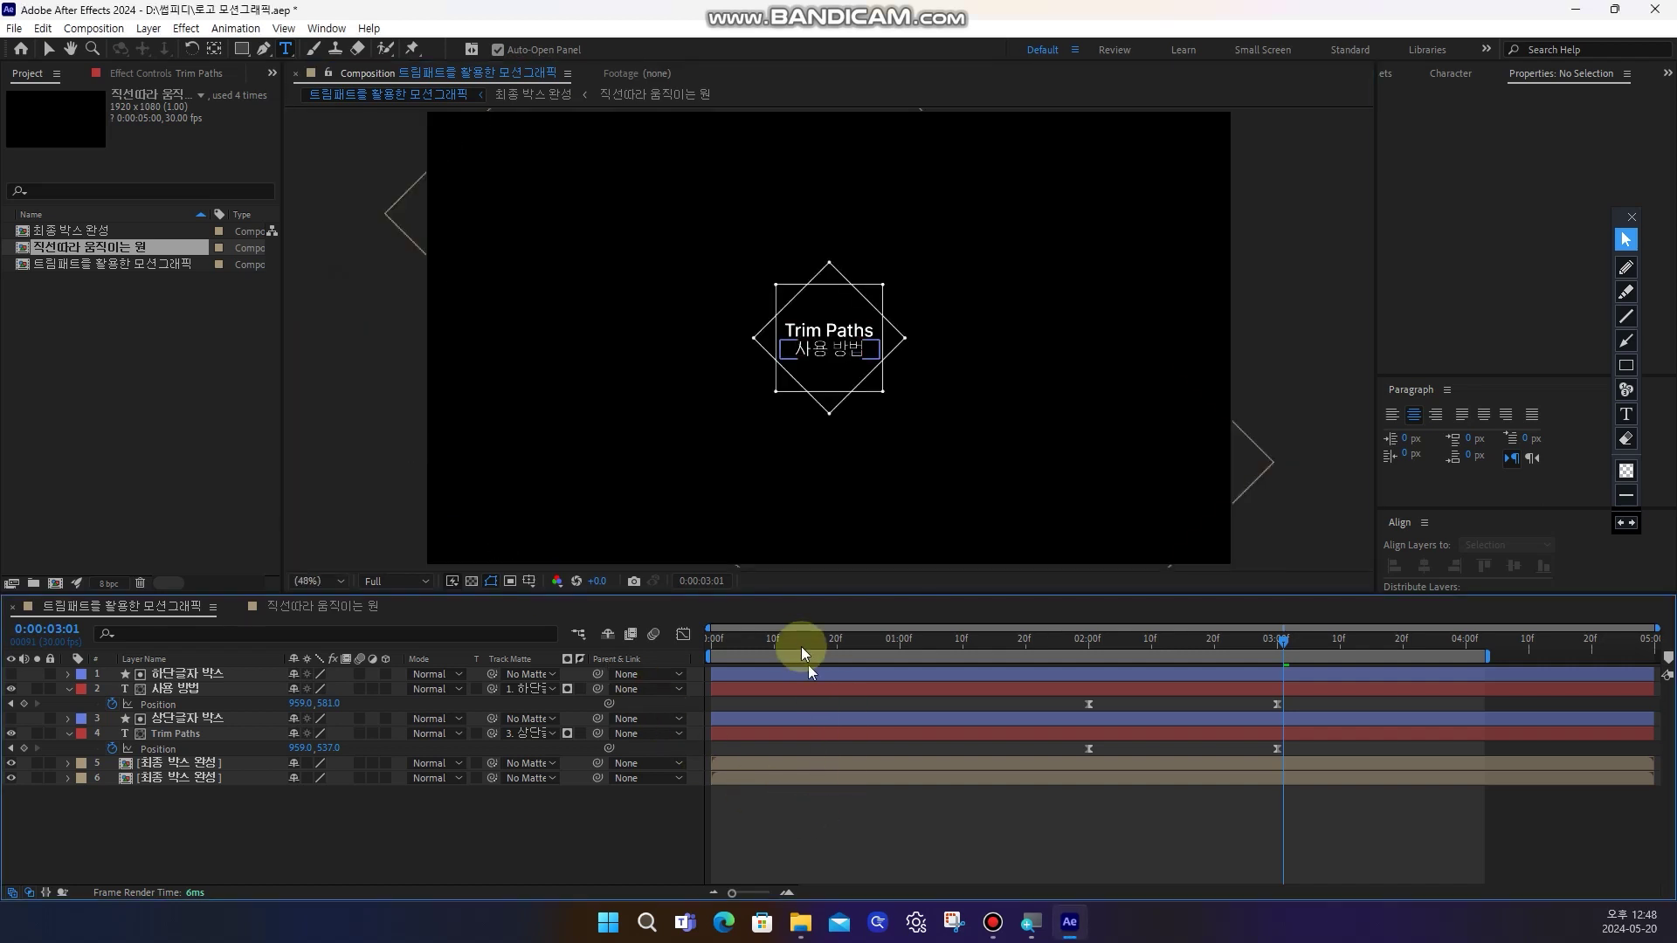
drag(802, 650, 695, 641)
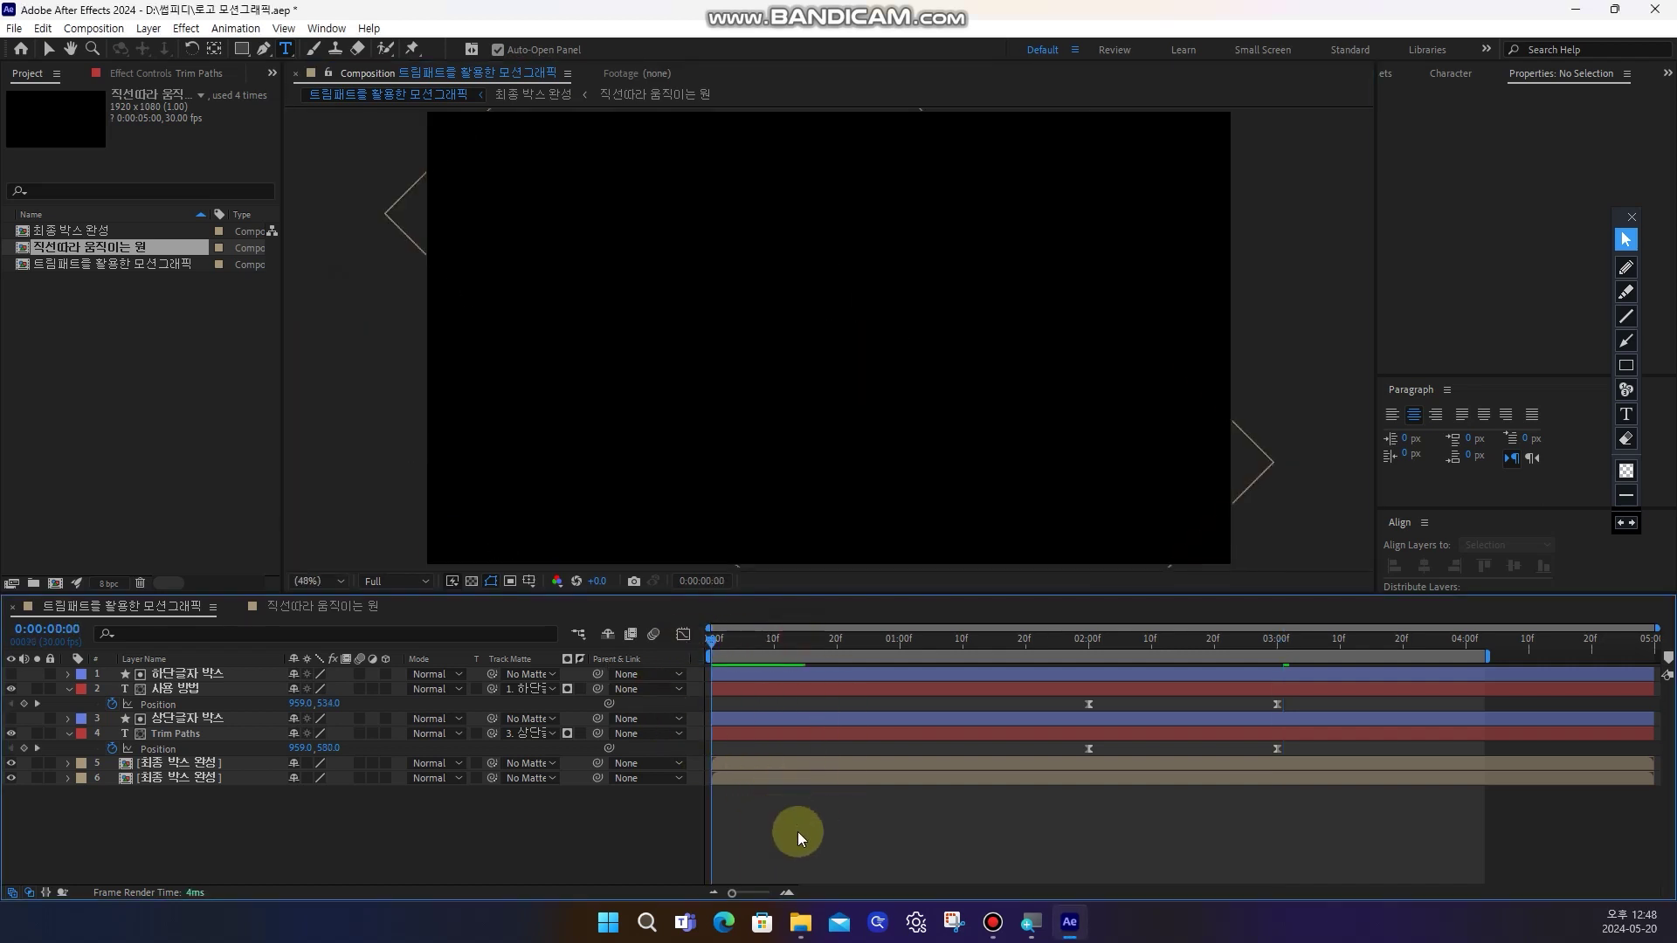
key(space)
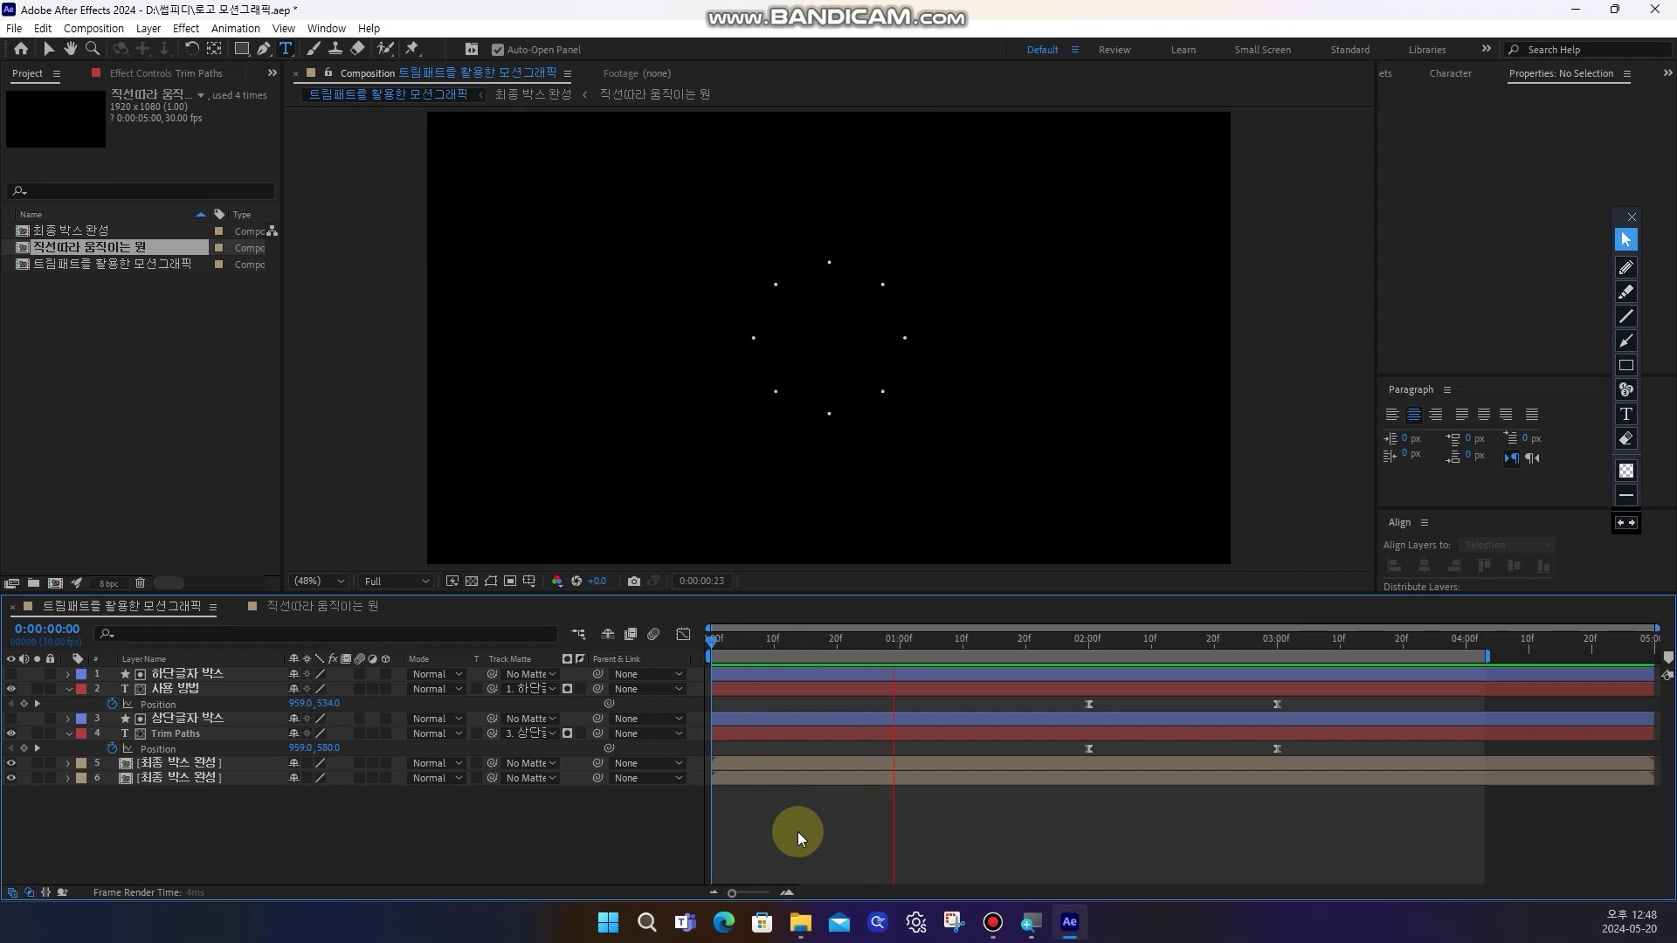